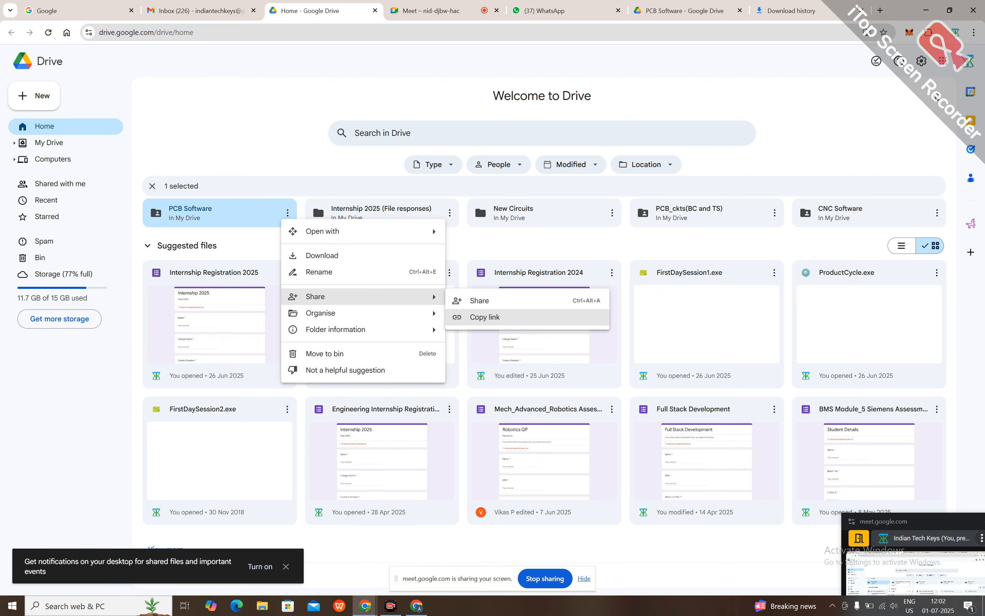
Copy the PCB Software folder's share link and send it to the Internship 2025 group in WhatsApp.
{"action": "left_click", "coordinate": [485, 317]}
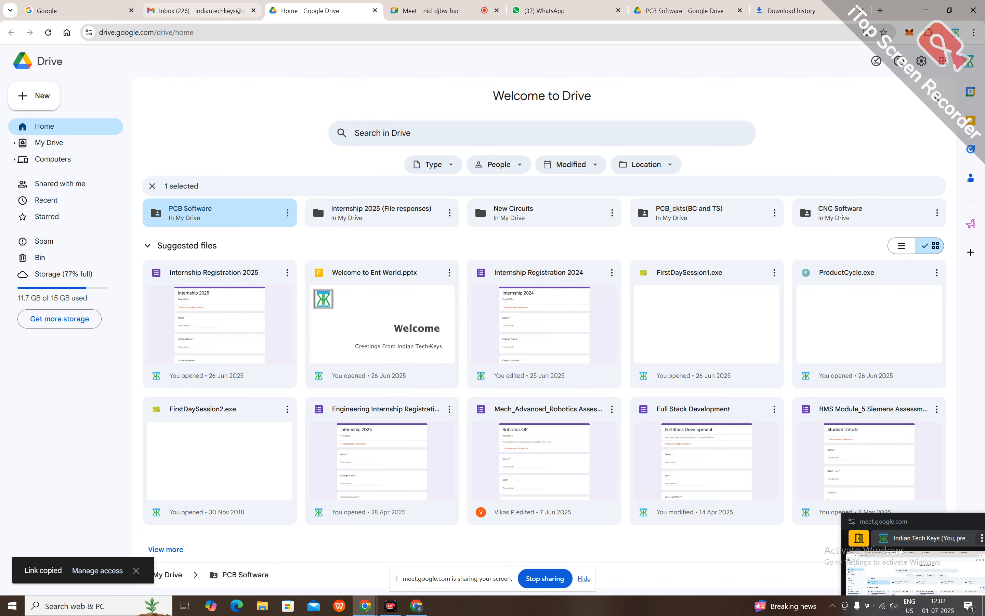
{"action": "left_click", "coordinate": [553, 11]}
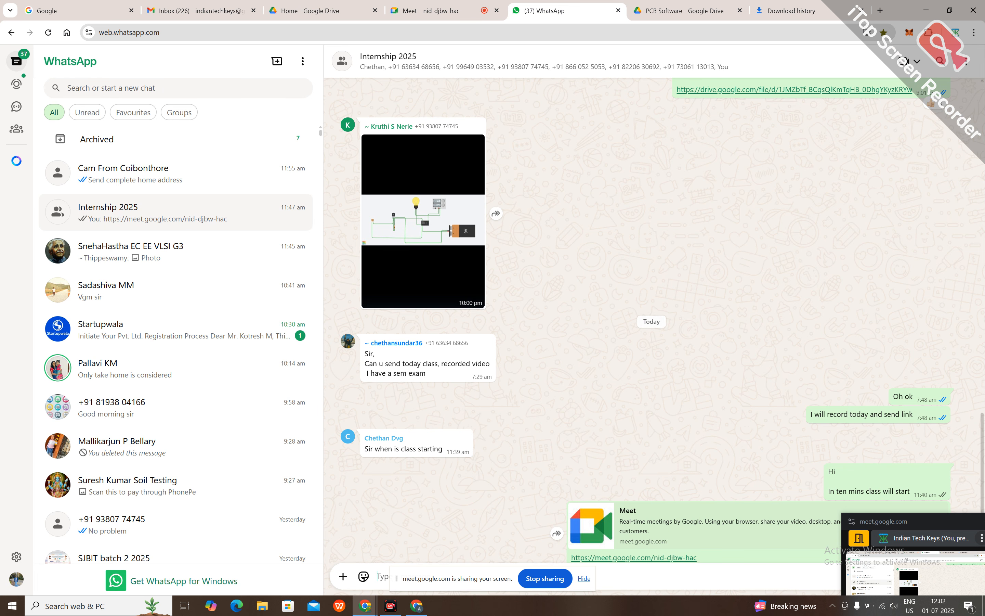
{"action": "key", "text": "ctrl+v"}
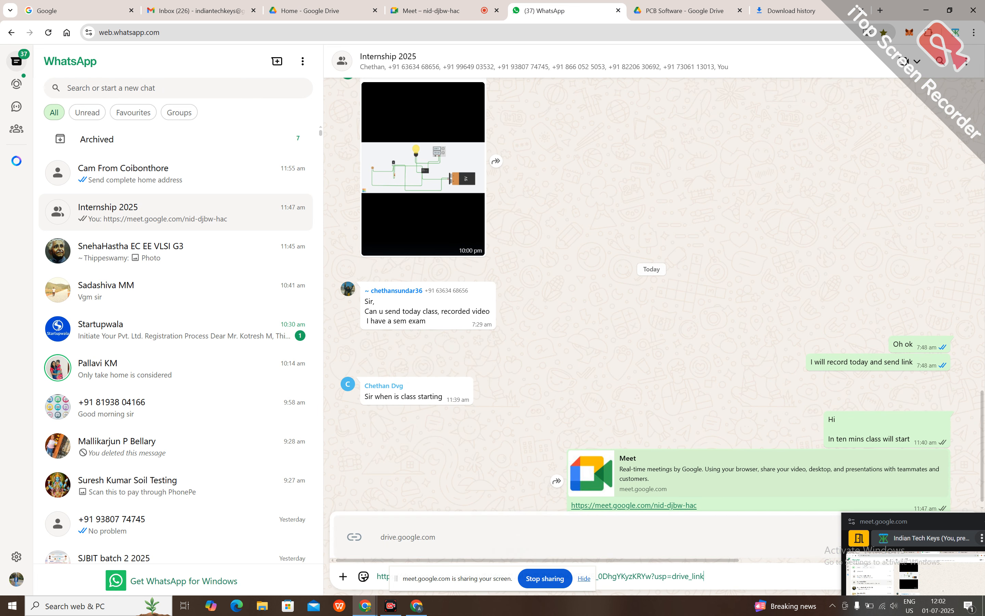
{"action": "key", "text": "Return"}
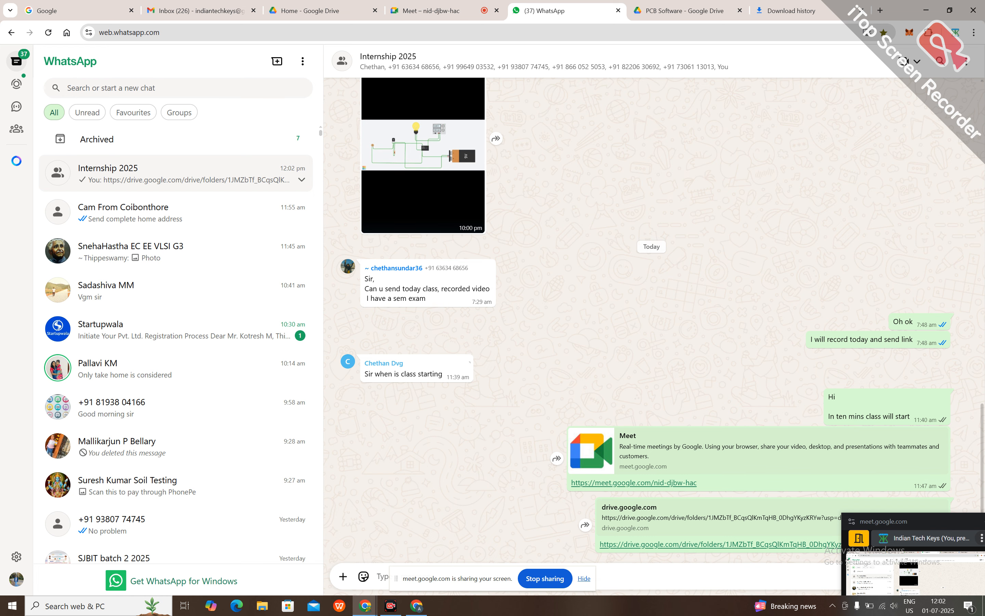
Close the browser tab holding the PCB Software page without a preview.
{"action": "left_click", "coordinate": [685, 11]}
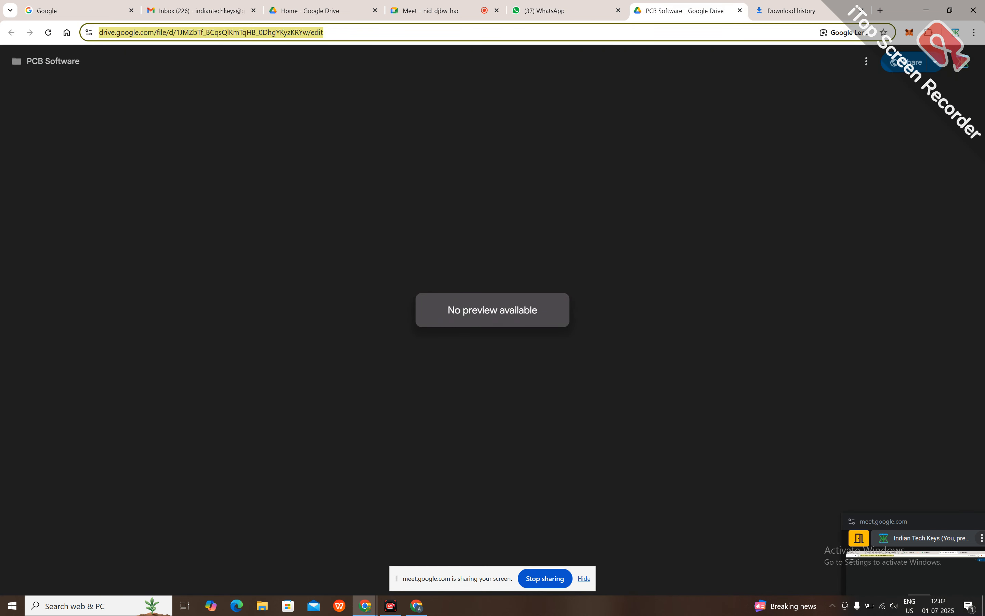
{"action": "left_click", "coordinate": [740, 10]}
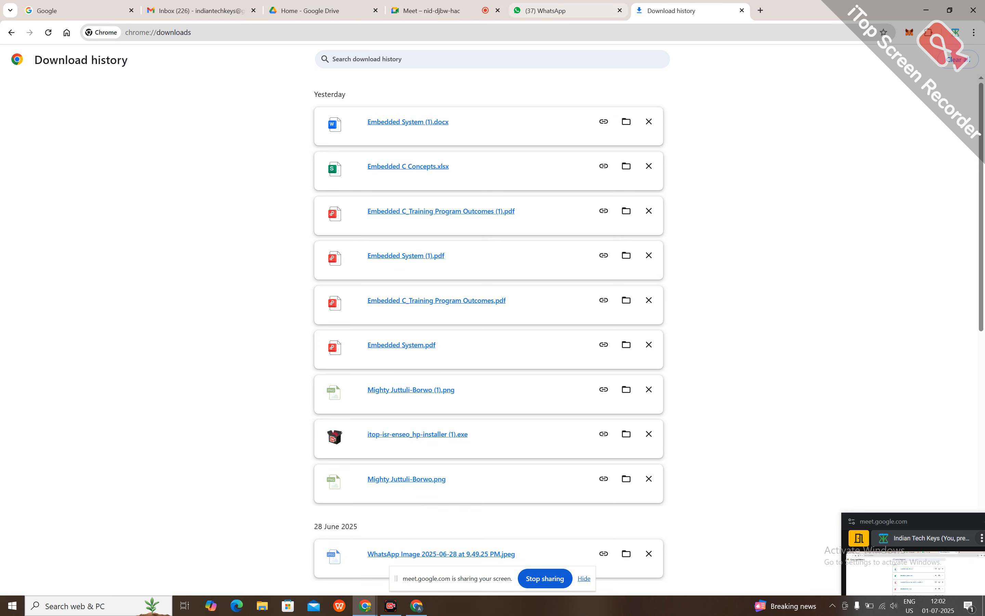
Open the PCB Software folder from the link sent in WhatsApp and show the available actions for the DesignSparkPCB file.
{"action": "left_click", "coordinate": [565, 11]}
{"action": "left_click", "coordinate": [727, 544]}
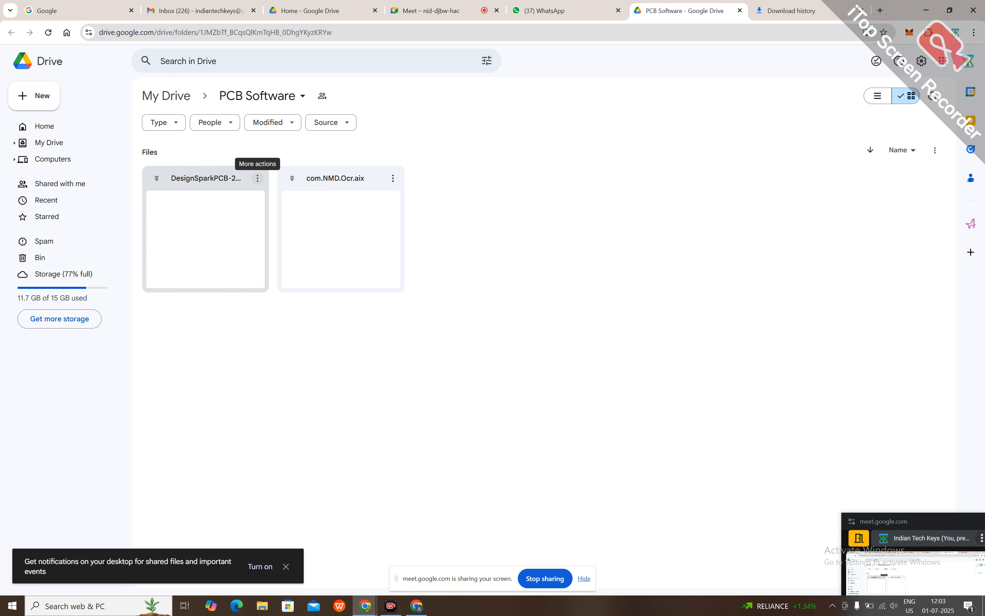
{"action": "left_click", "coordinate": [257, 178]}
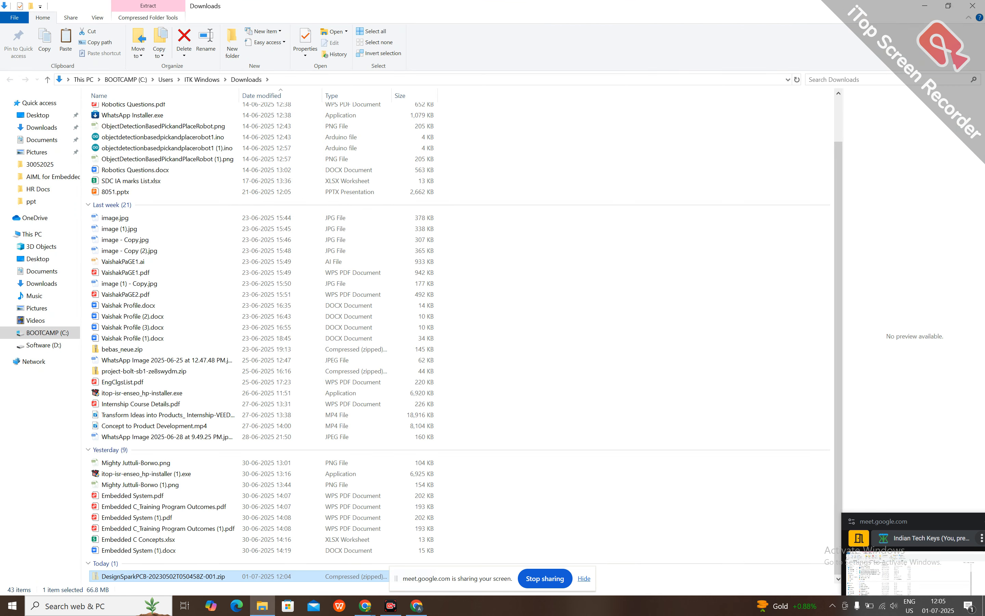
Create a folder named Internship June 2025 on Software (D:) and paste the DesignSparkPCB zip file into it.
{"action": "left_click", "coordinate": [44, 345]}
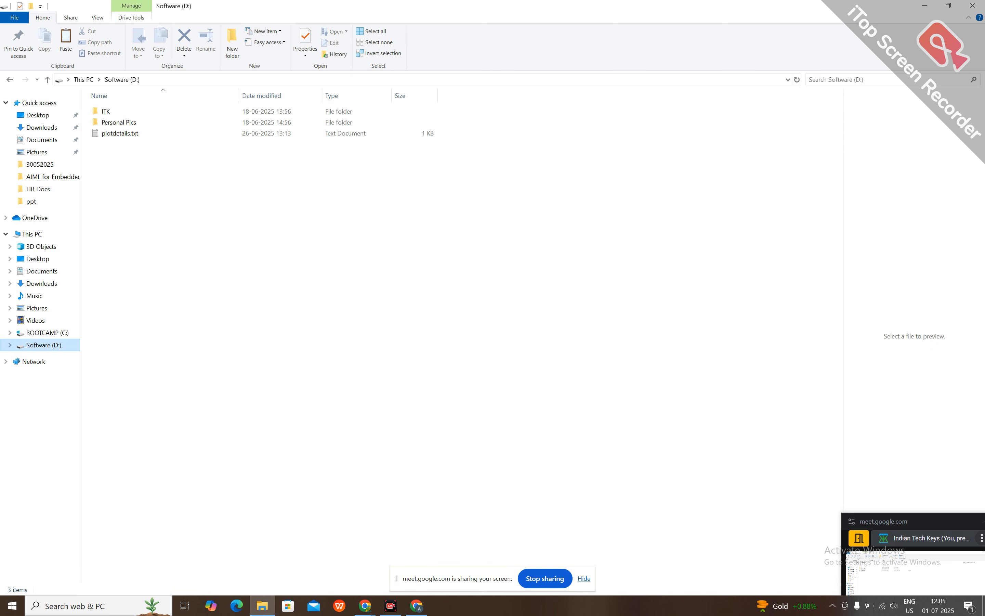
{"action": "left_click", "coordinate": [232, 42]}
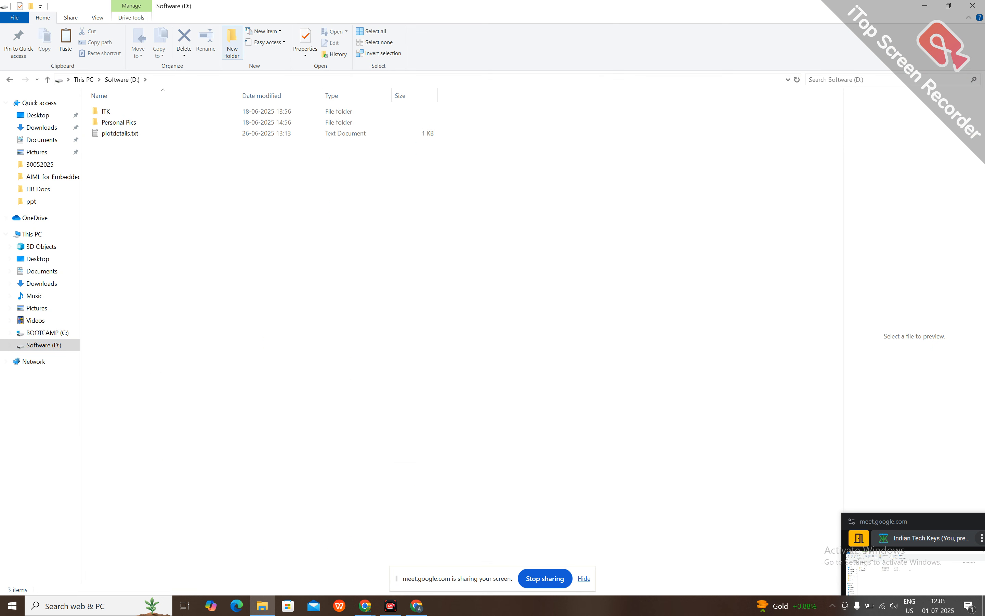
{"action": "type", "text": "Internshi"}
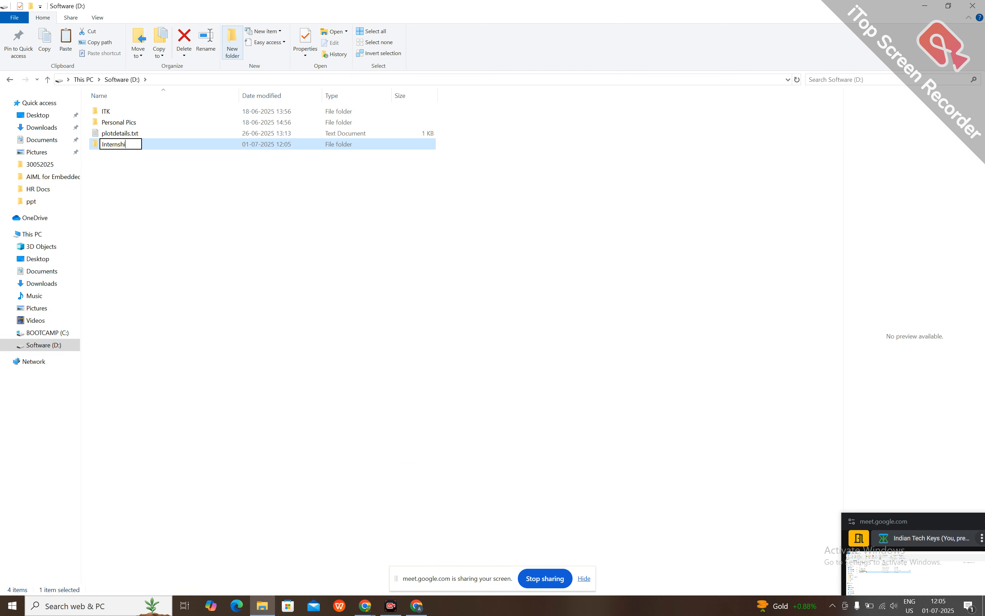
{"action": "type", "text": "p June 2025"}
{"action": "key", "text": "Return"}
{"action": "key", "text": "Return"}
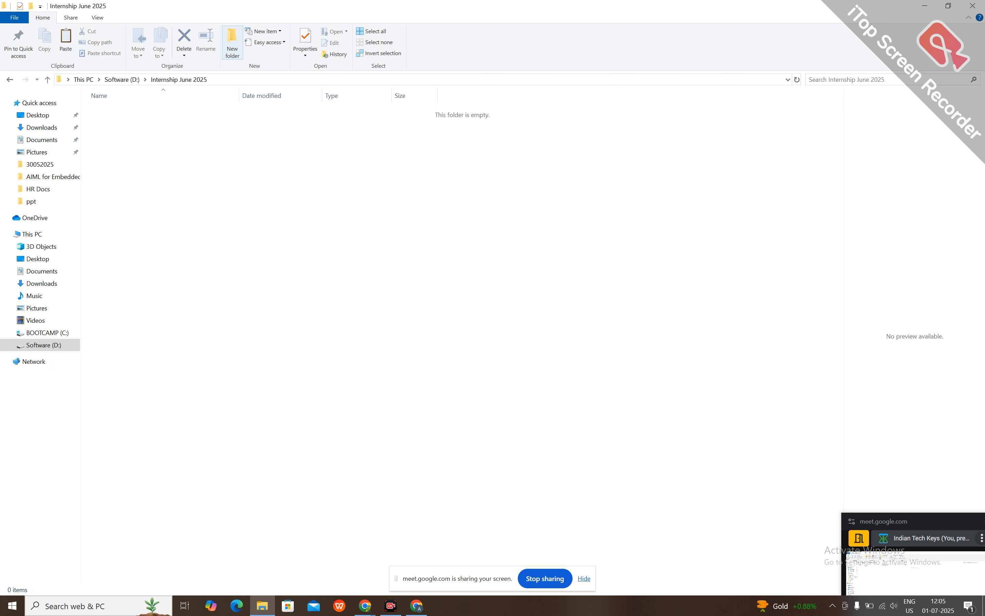
{"action": "key", "text": "ctrl+v"}
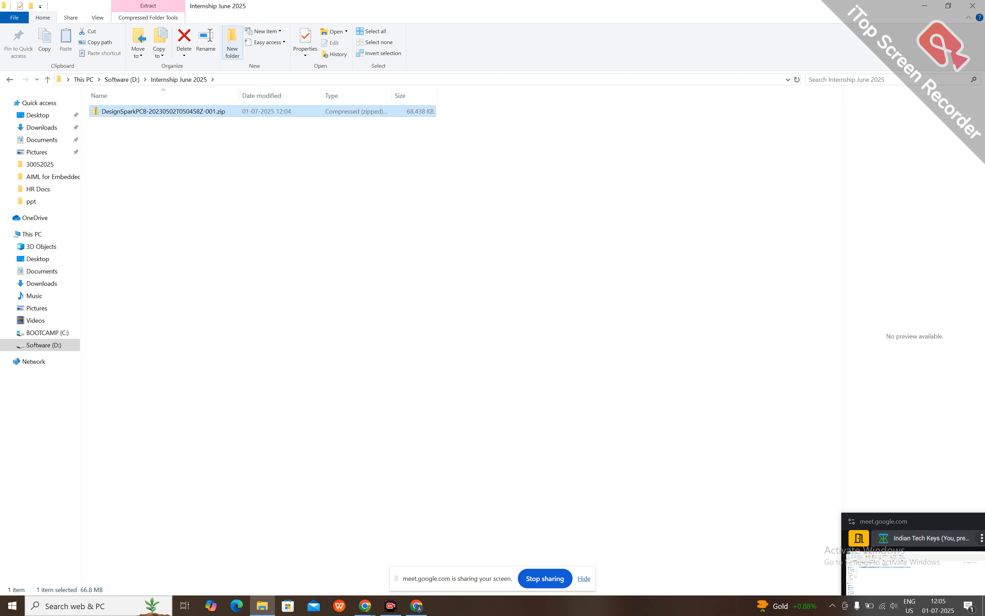
Extract the DesignSparkPCB zip to the suggested destination folder and open the extracted DesignSparkPCB folder.
{"action": "right_click", "coordinate": [195, 110]}
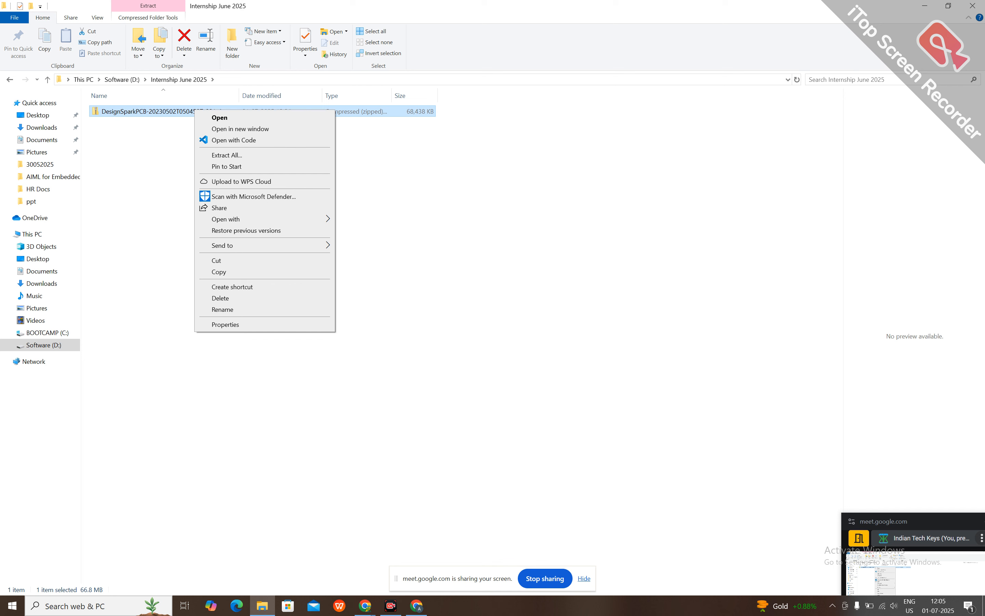
{"action": "left_click", "coordinate": [256, 166]}
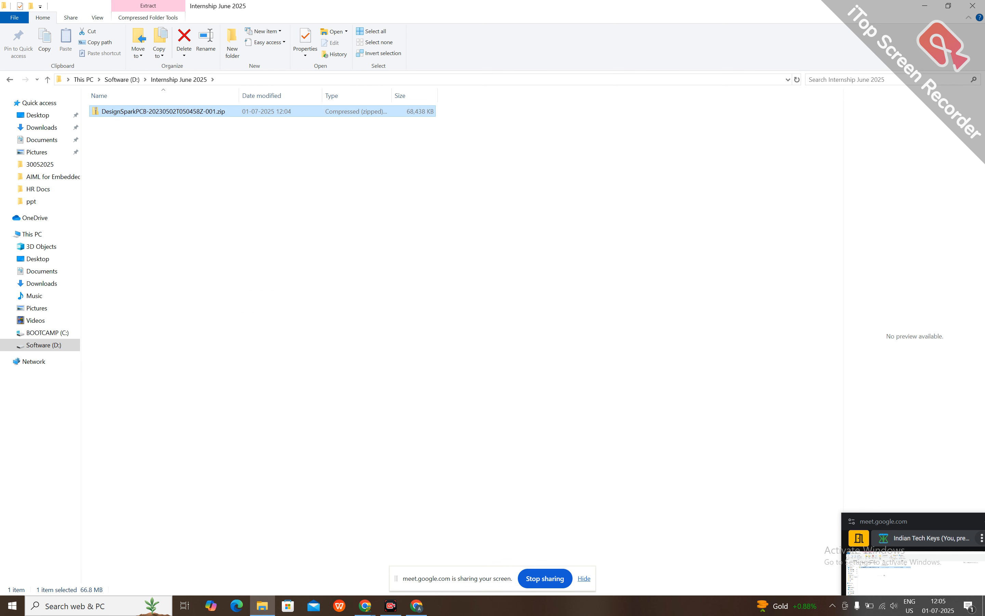
{"action": "right_click", "coordinate": [248, 110]}
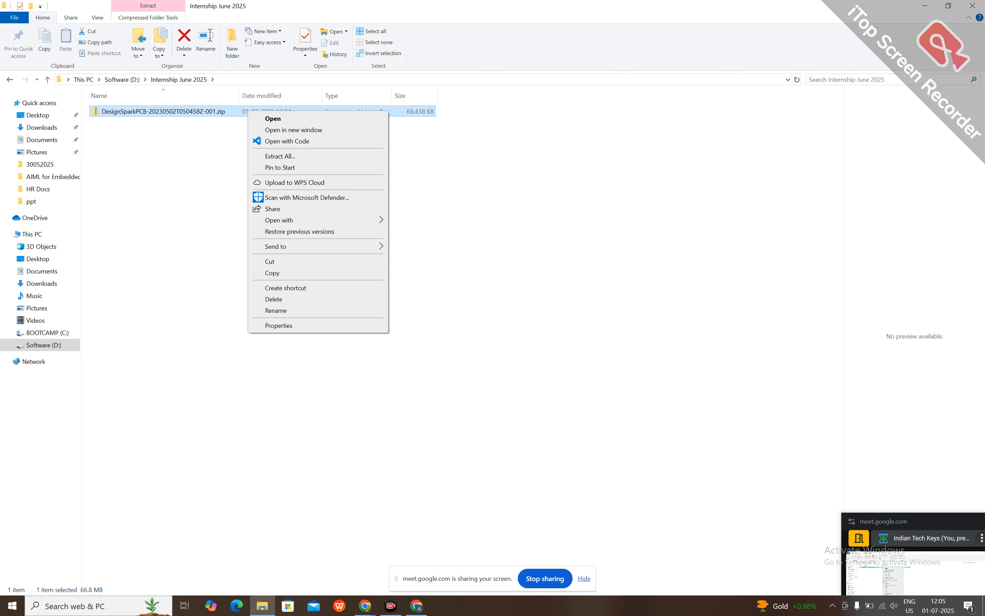
{"action": "left_click", "coordinate": [281, 156]}
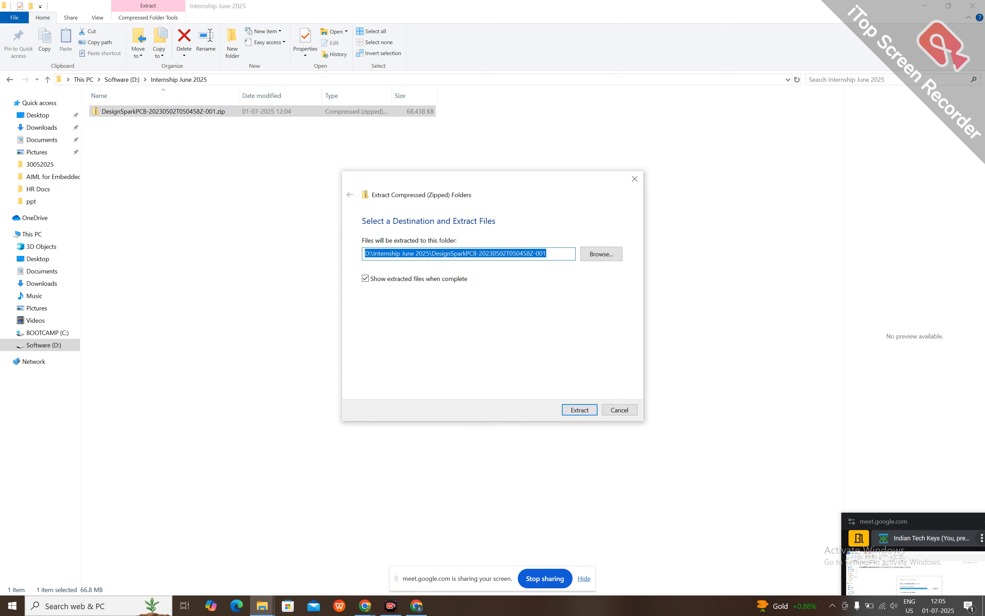
{"action": "key", "text": "Return"}
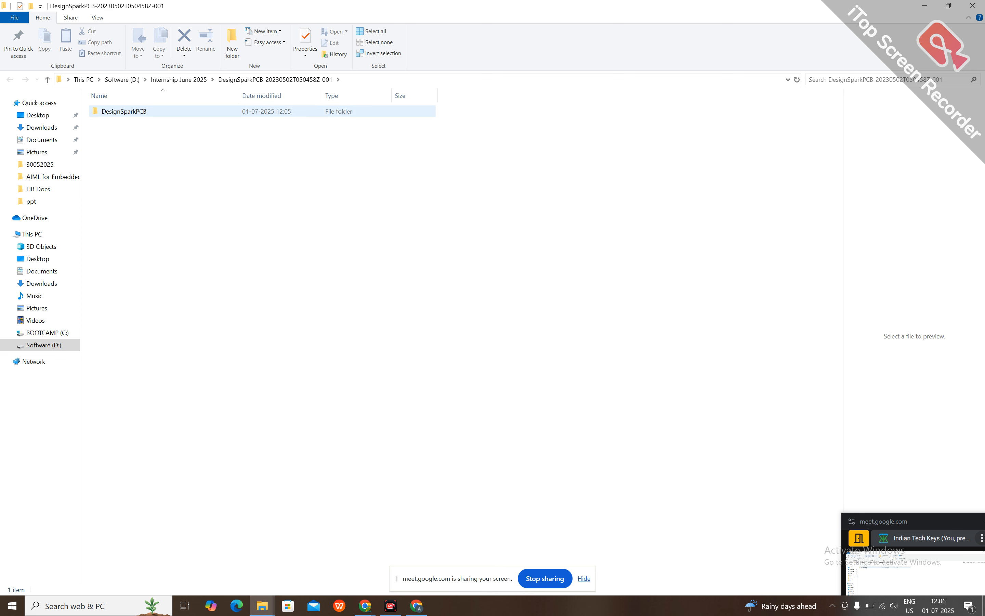
{"action": "double_click", "coordinate": [131, 112]}
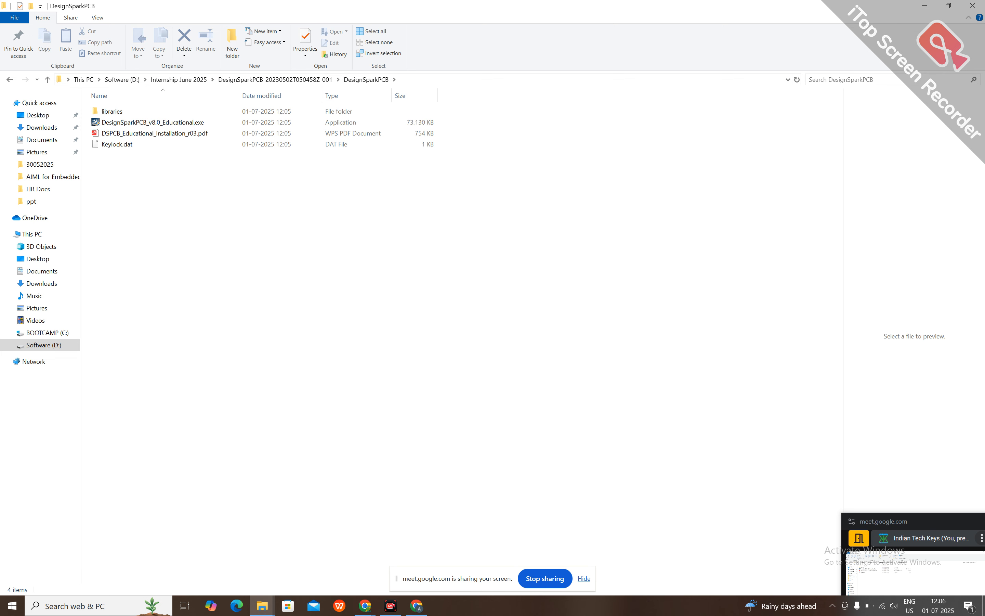
Close the separate browser window showing the PCB Software page.
{"action": "left_click", "coordinate": [416, 606]}
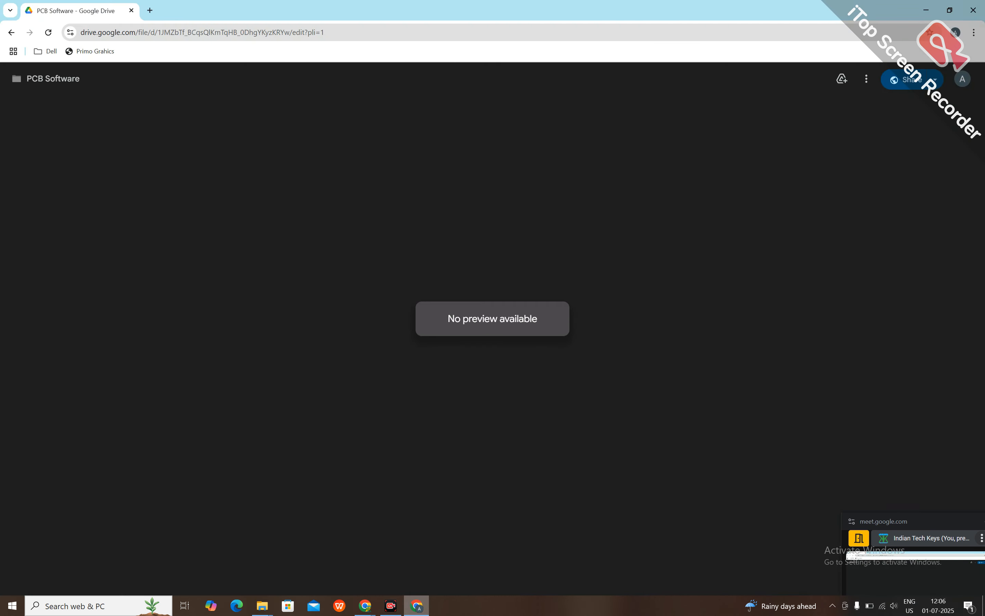
{"action": "left_click", "coordinate": [973, 10]}
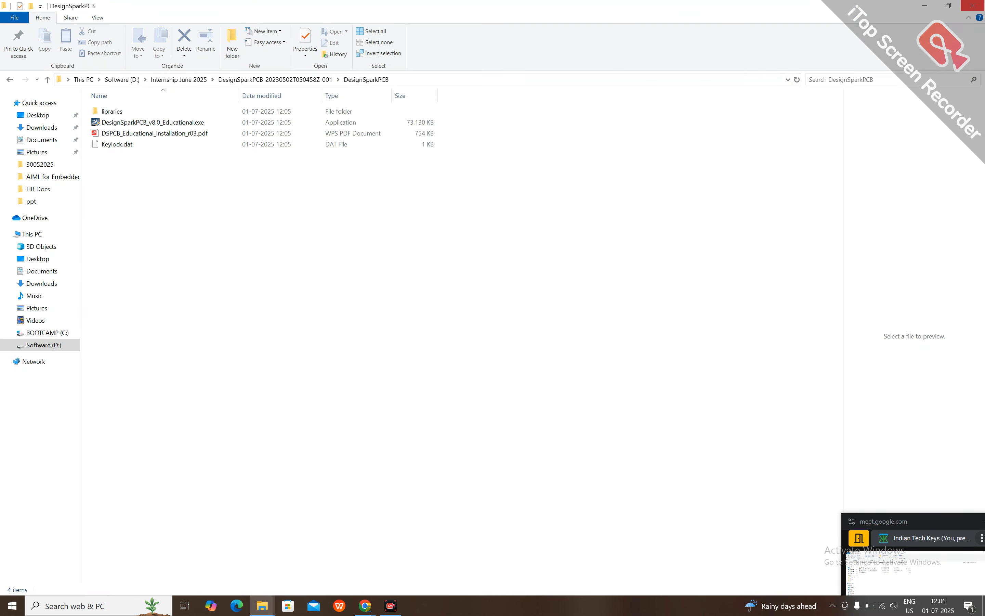
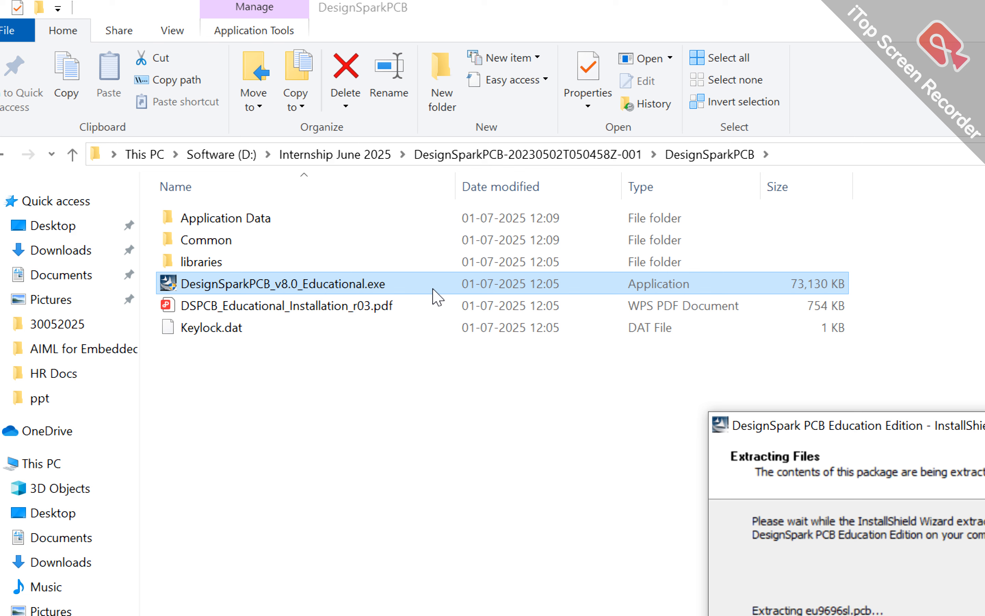
Go up to the Internship June 2025 folder, review the zip and its extracted folder, and return to the inner DesignSparkPCB folder.
{"action": "left_click", "coordinate": [459, 158]}
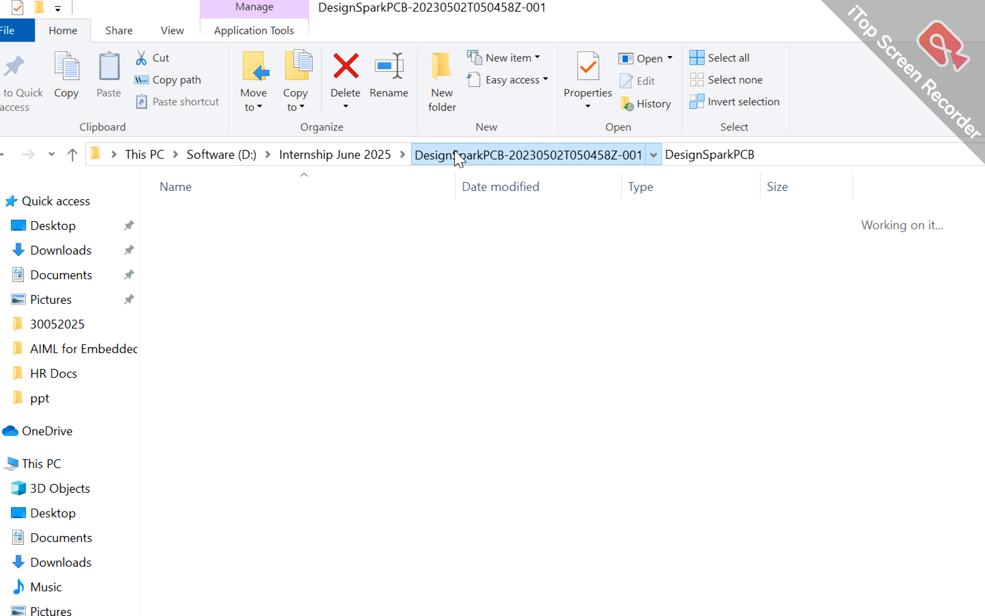
{"action": "left_click", "coordinate": [347, 158]}
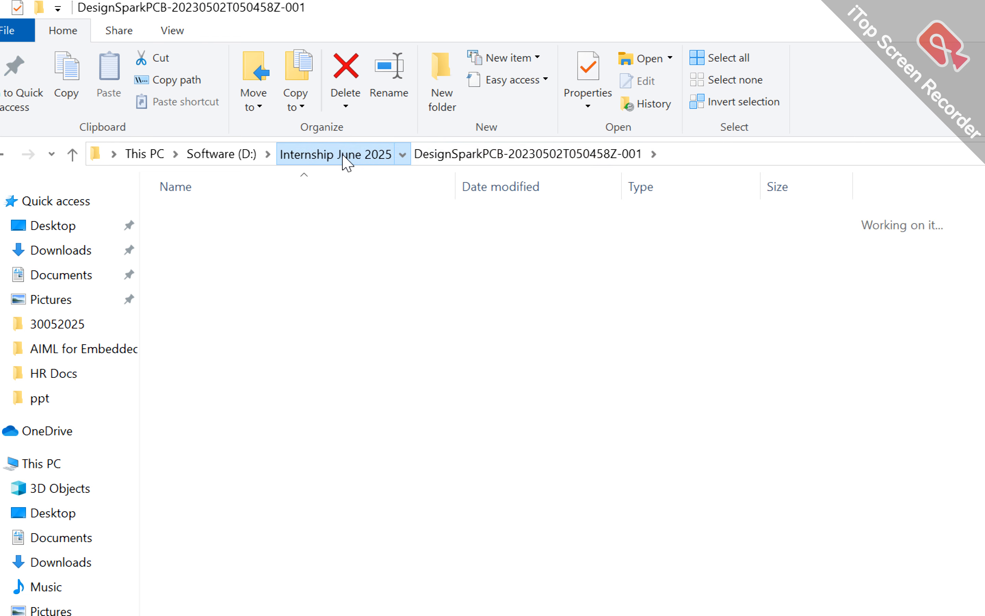
{"action": "left_click", "coordinate": [290, 241]}
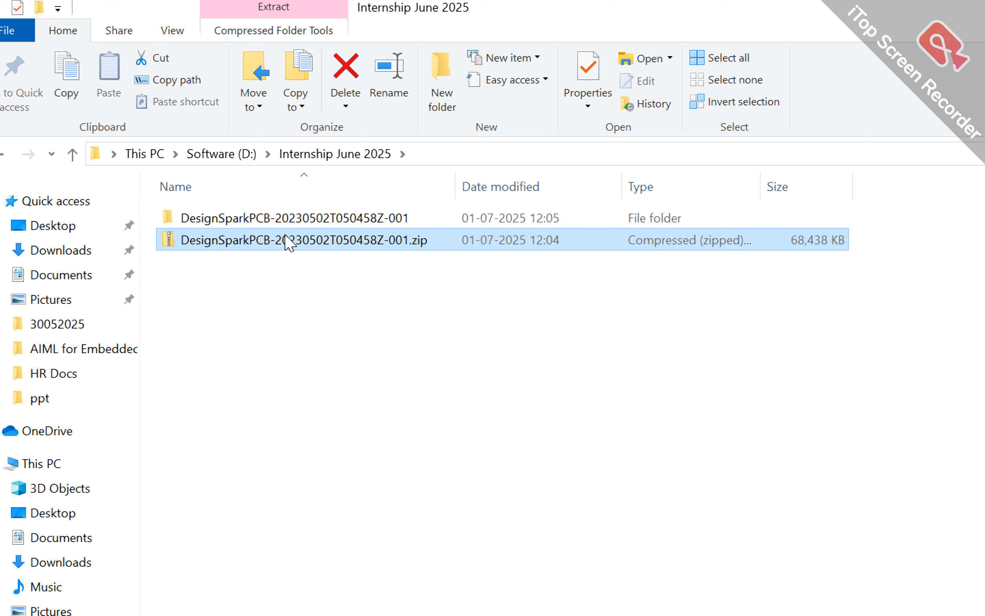
{"action": "left_click", "coordinate": [368, 221]}
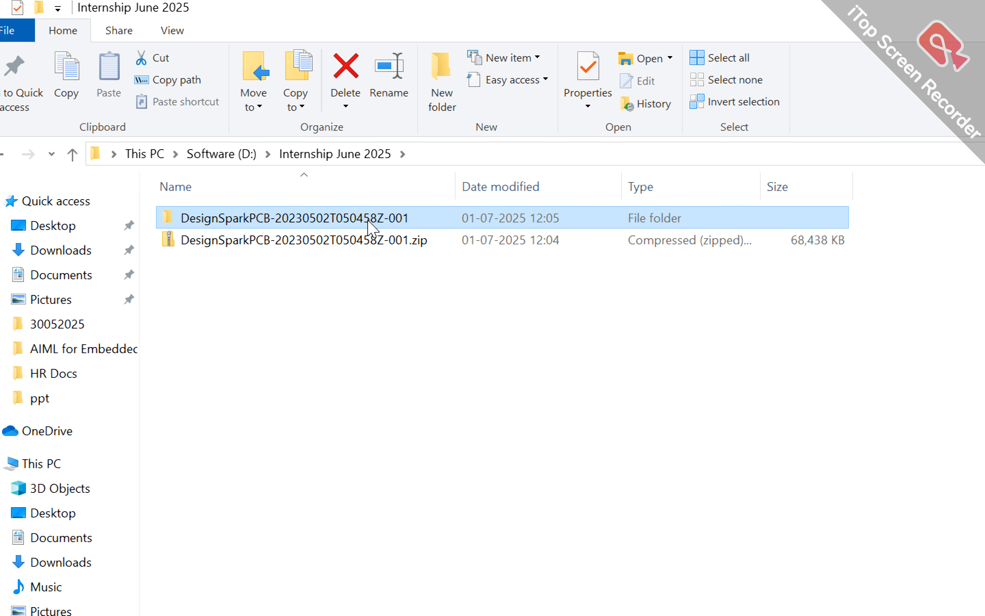
{"action": "double_click", "coordinate": [368, 220]}
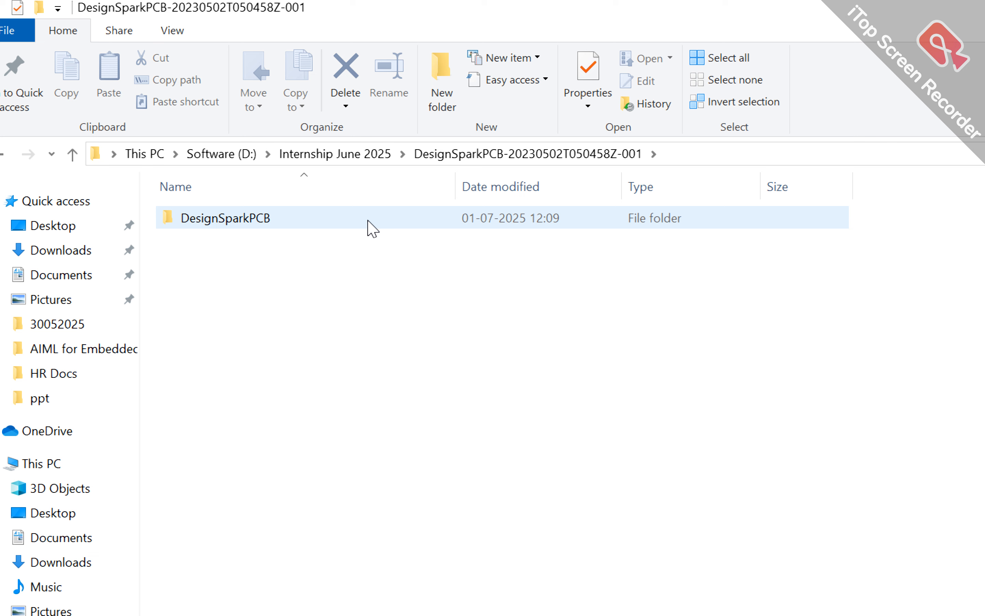
{"action": "double_click", "coordinate": [369, 220]}
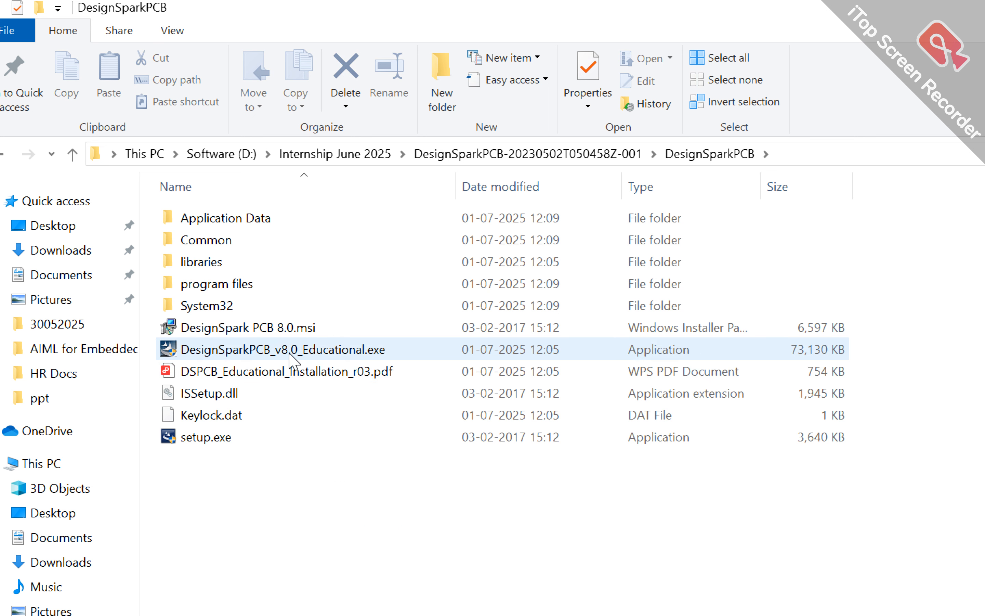
Select the DesignSparkPCB_v8.0_Educational.exe installer and bring up its InstallShield Wizard.
{"action": "left_click", "coordinate": [378, 356]}
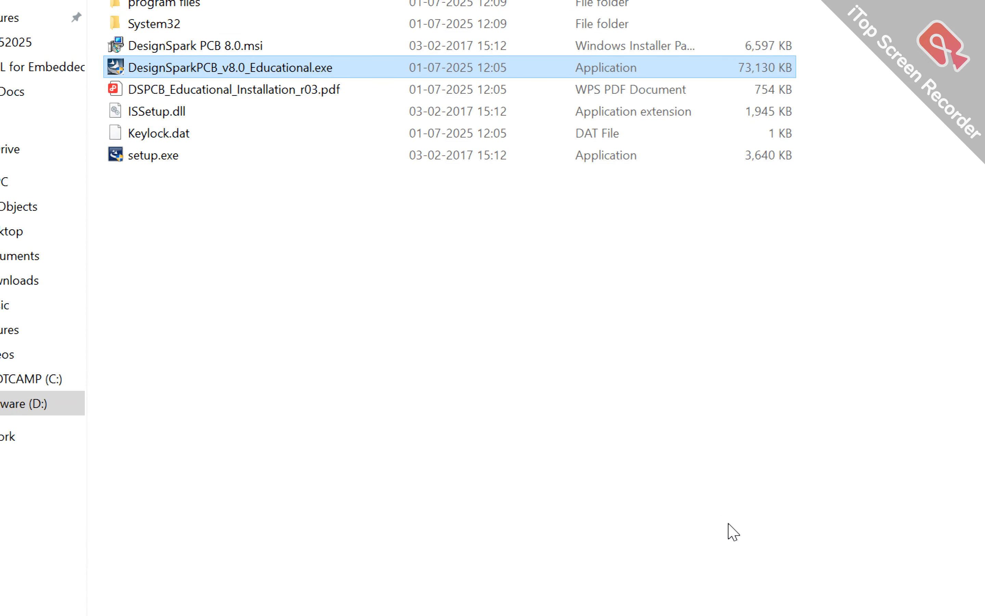
{"action": "left_click", "coordinate": [658, 595]}
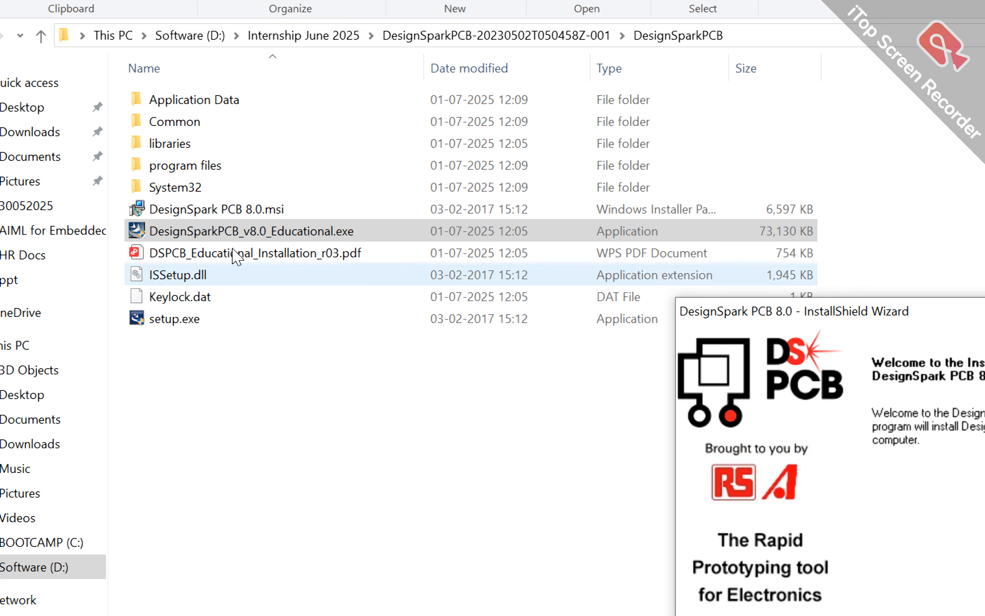
Look inside the extracted program files folder, then return to the DesignSparkPCB folder and select Keylock.dat.
{"action": "left_click", "coordinate": [202, 299]}
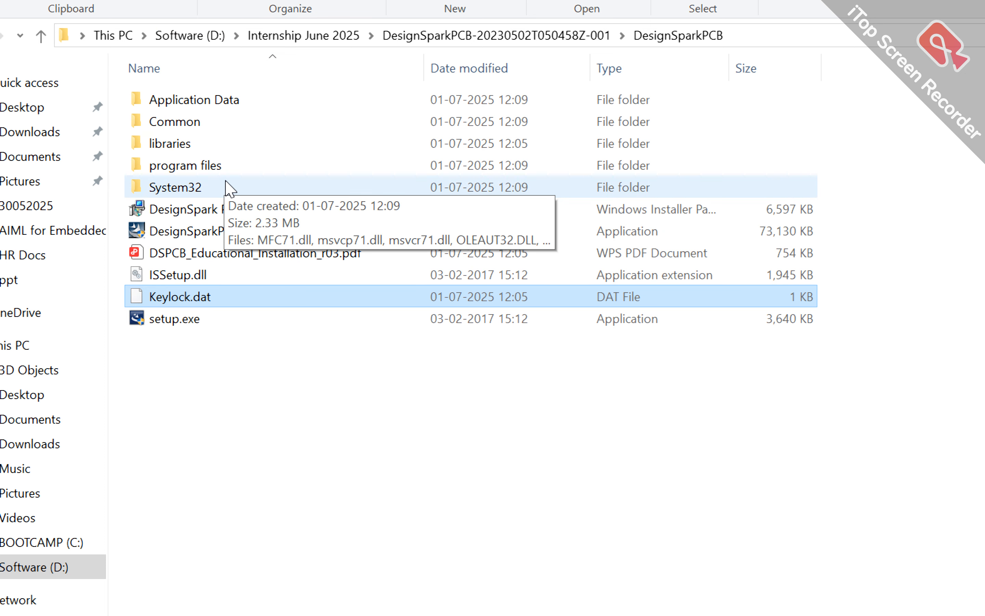
{"action": "double_click", "coordinate": [229, 169]}
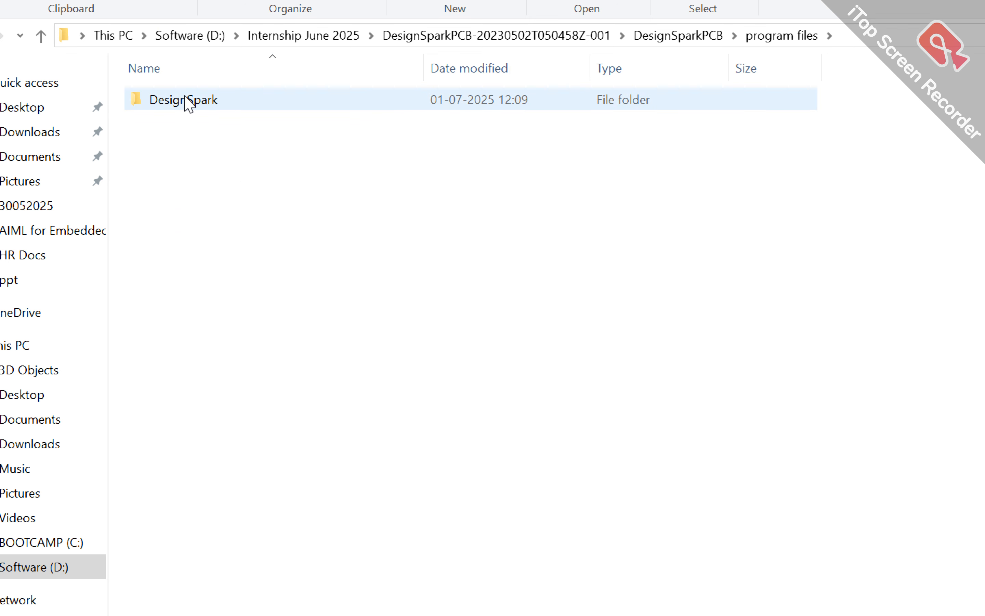
{"action": "key", "text": "alt+Left"}
{"action": "key", "text": "alt+Left"}
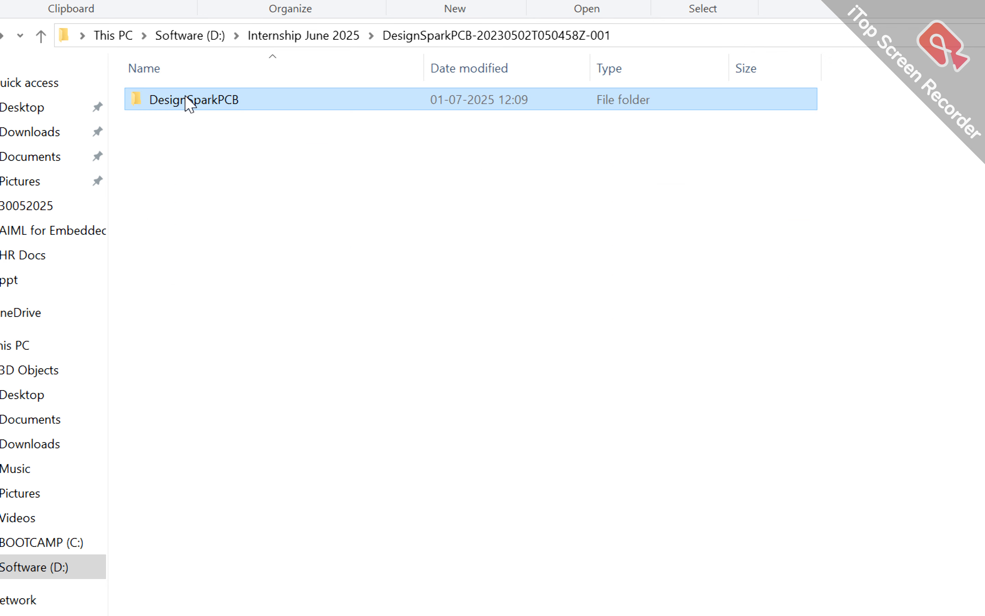
{"action": "double_click", "coordinate": [407, 106]}
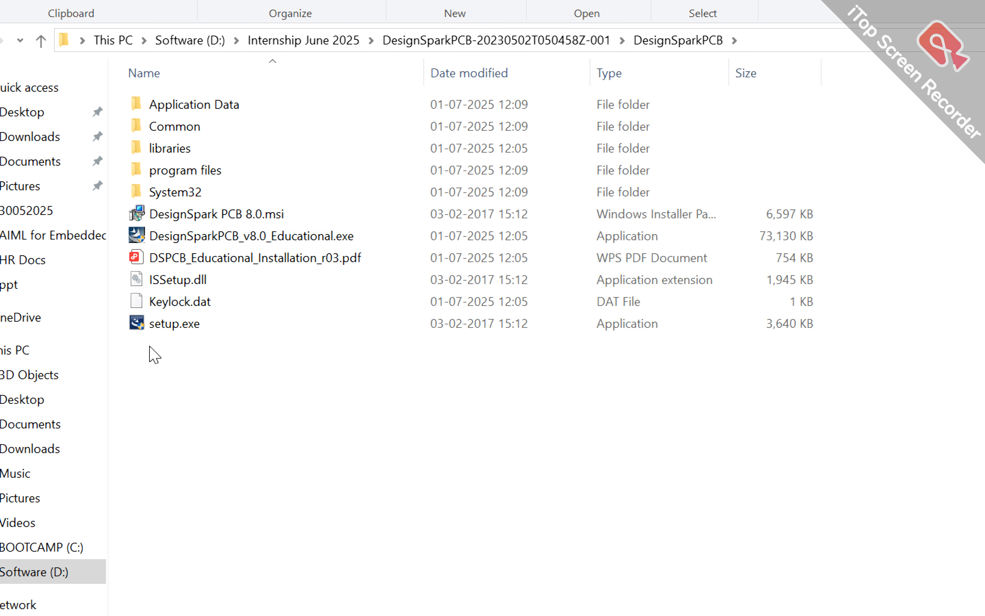
{"action": "left_click", "coordinate": [233, 302]}
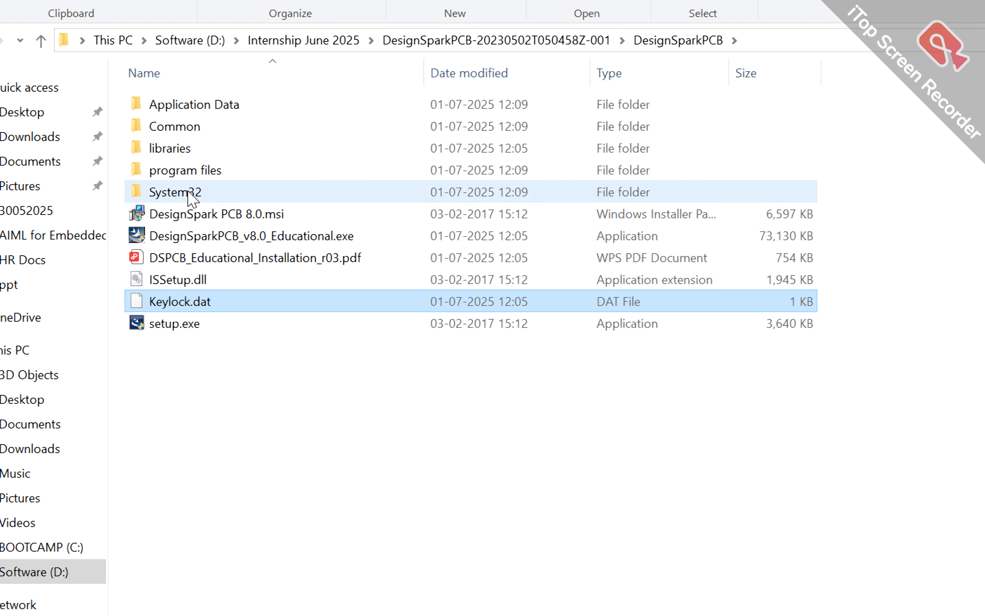
Look inside the DesignSpark PCB 8.0 folder under program files, then return through Internship June 2025 to the inner DesignSparkPCB folder.
{"action": "double_click", "coordinate": [184, 173]}
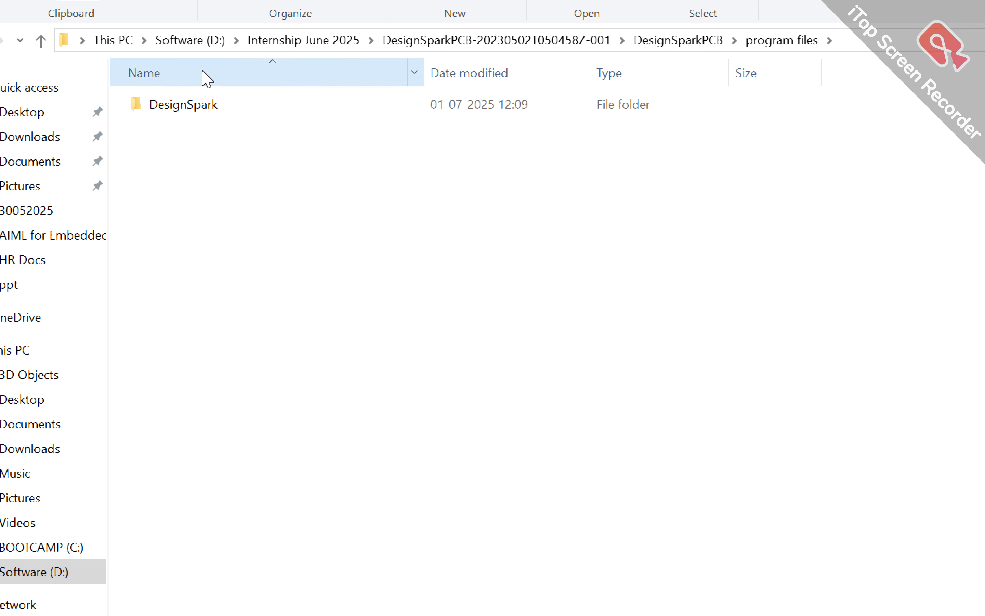
{"action": "double_click", "coordinate": [189, 108]}
{"action": "double_click", "coordinate": [192, 107]}
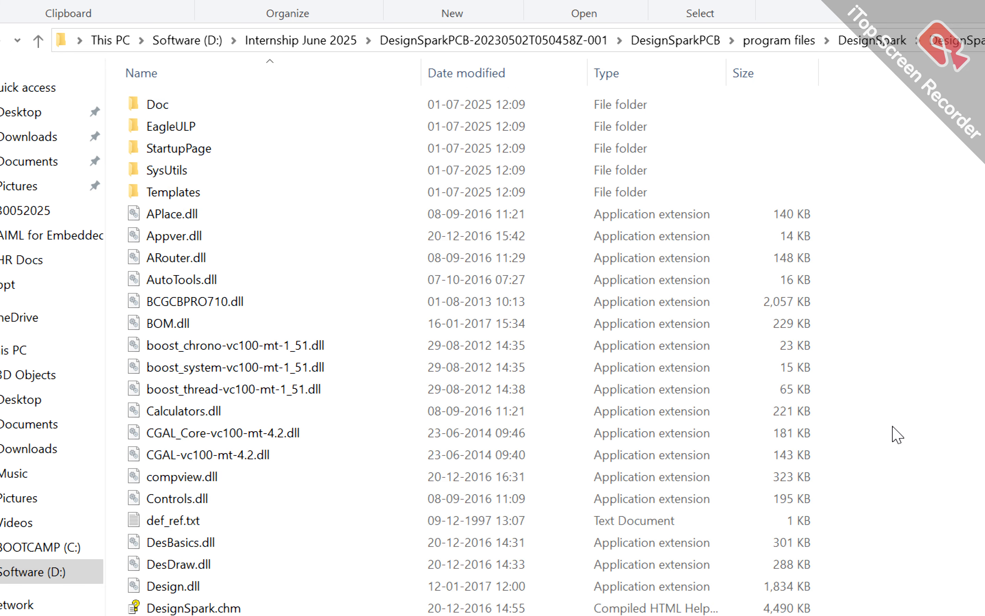
{"action": "left_click", "coordinate": [387, 40]}
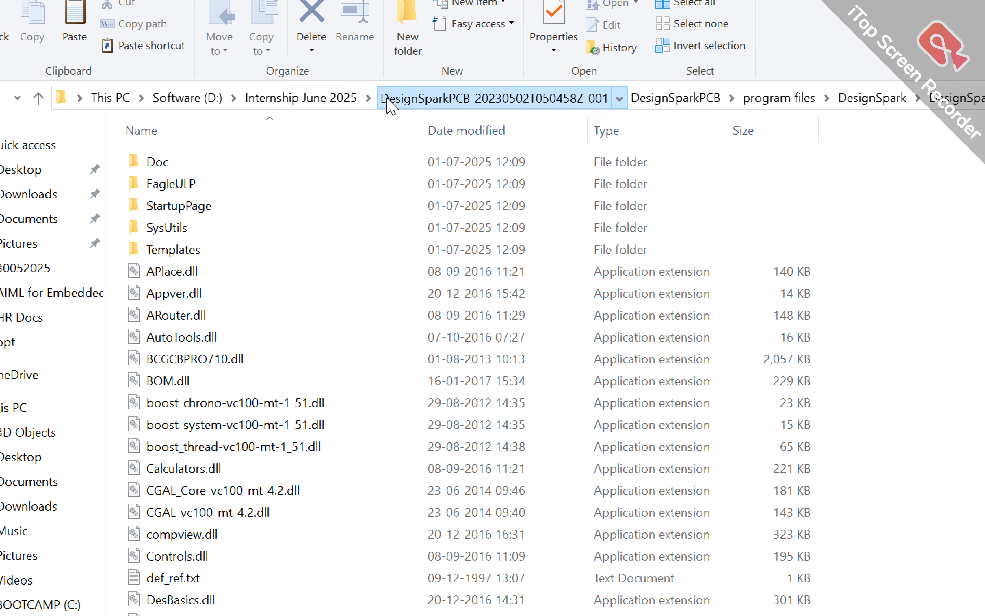
{"action": "left_click", "coordinate": [333, 98]}
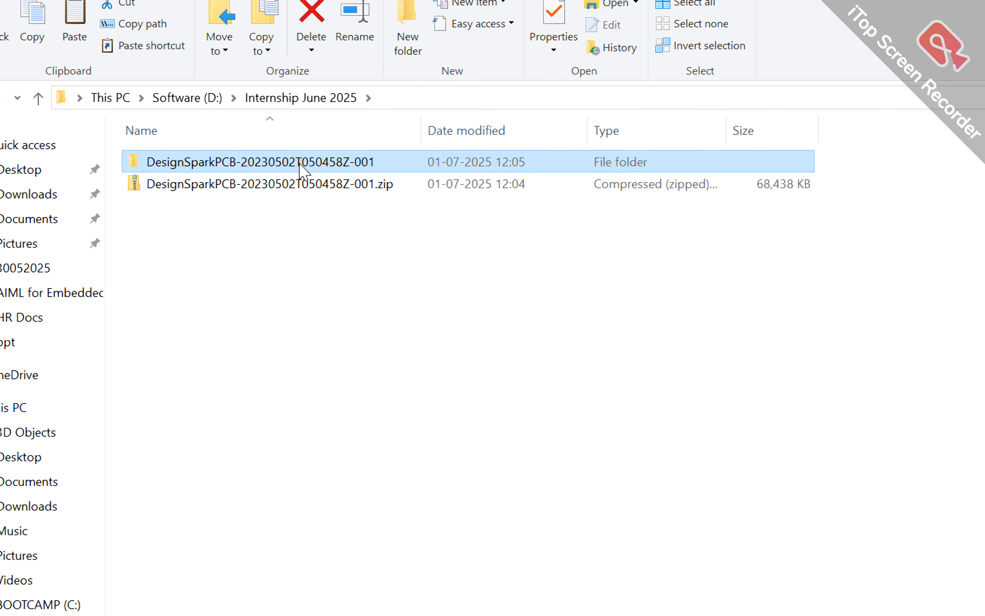
{"action": "double_click", "coordinate": [299, 169]}
{"action": "double_click", "coordinate": [300, 171]}
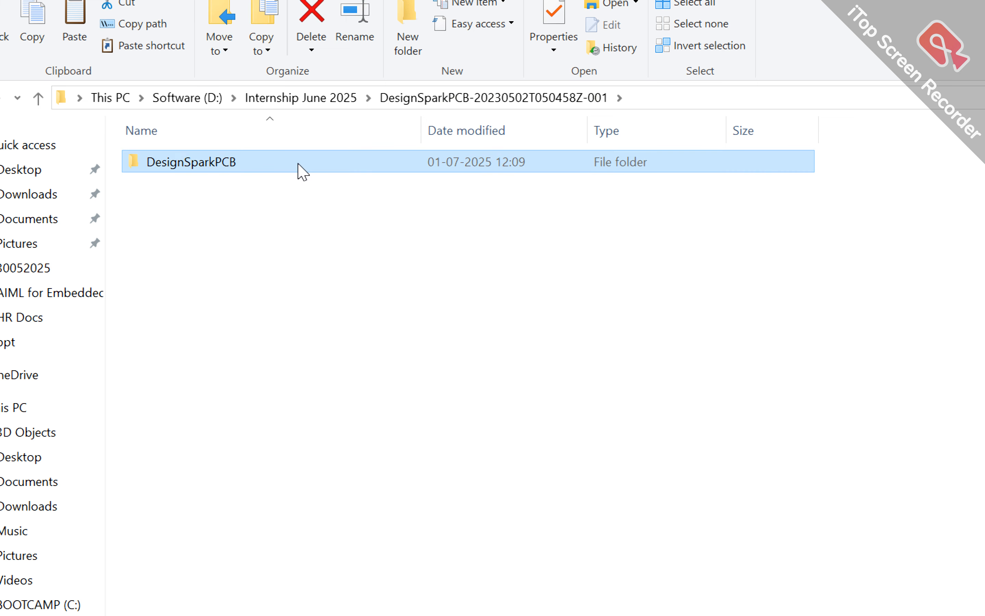
Go through the installation files in the DesignSparkPCB folder, ending on Keylock.dat.
{"action": "key", "text": "Down"}
{"action": "key", "text": "Down"}
{"action": "key", "text": "Down"}
{"action": "key", "text": "Down"}
{"action": "key", "text": "Down"}
{"action": "key", "text": "Down"}
{"action": "key", "text": "Down"}
{"action": "key", "text": "Down"}
{"action": "key", "text": "Down"}
{"action": "key", "text": "Down"}
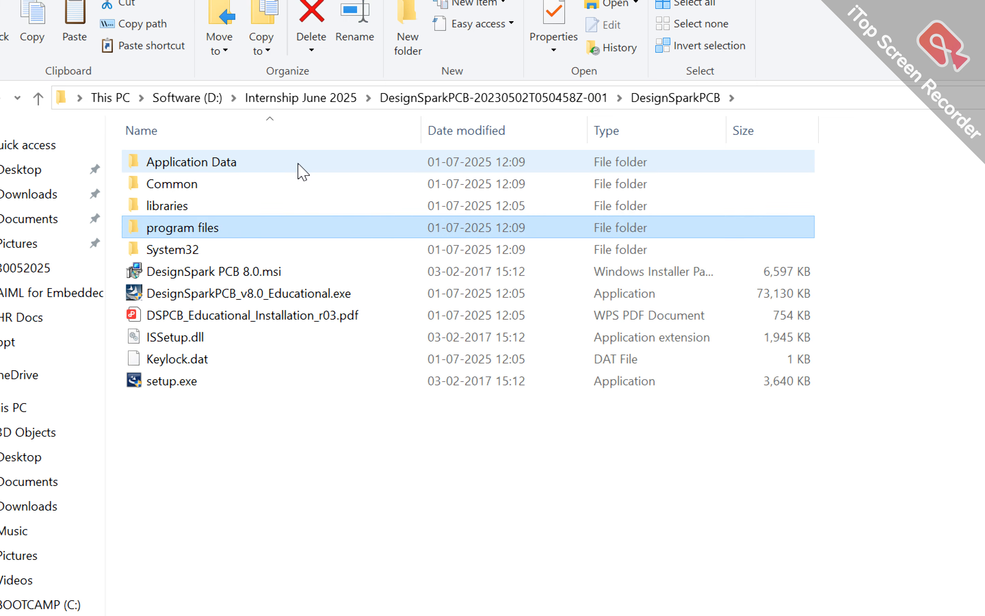
{"action": "key", "text": "Up"}
{"action": "key", "text": "Up"}
{"action": "key", "text": "Up"}
{"action": "key", "text": "Up"}
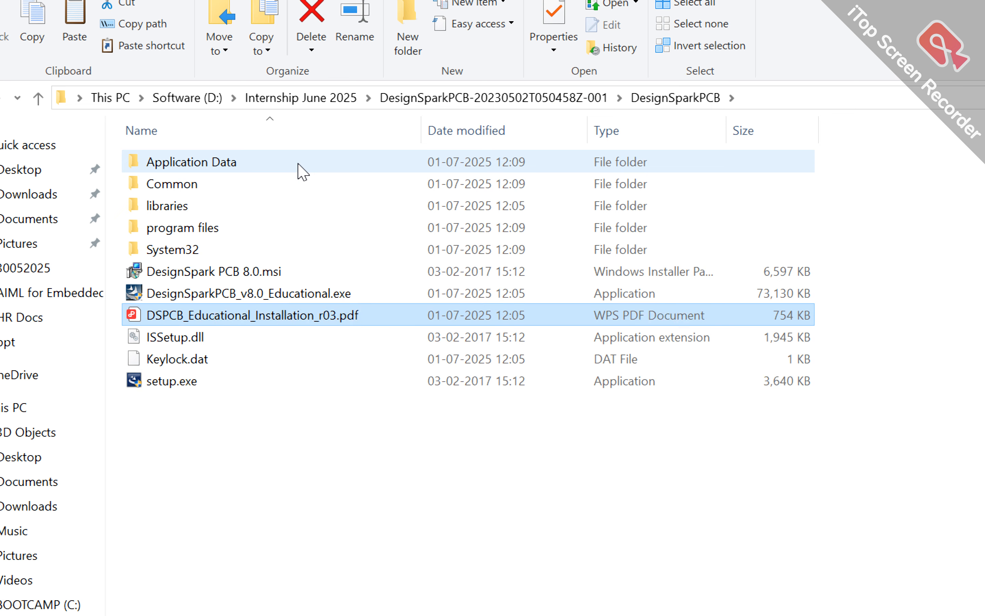
{"action": "key", "text": "Down"}
{"action": "key", "text": "Down"}
{"action": "key", "text": "Down"}
{"action": "key", "text": "Down"}
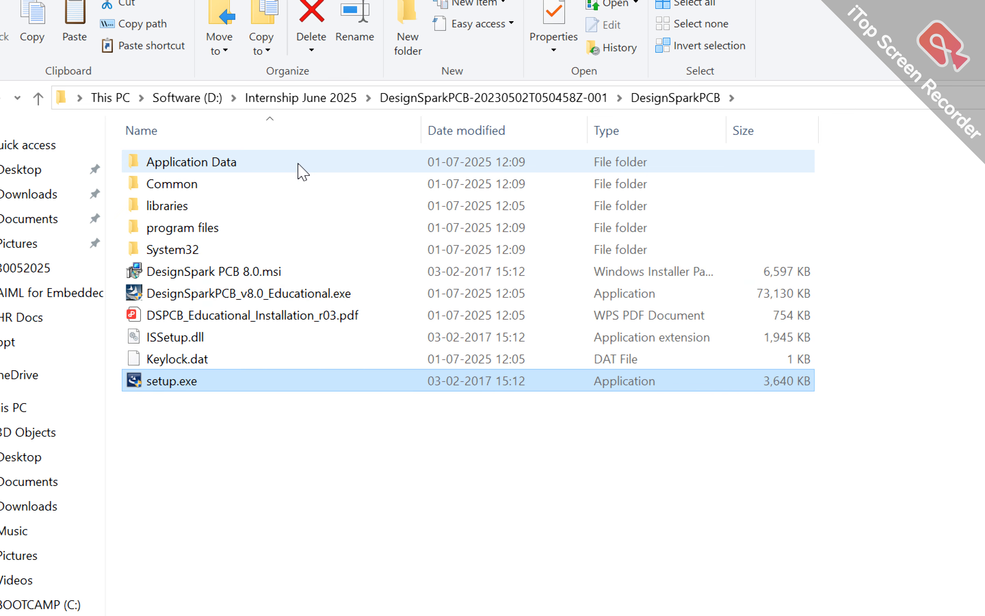
{"action": "key", "text": "Up"}
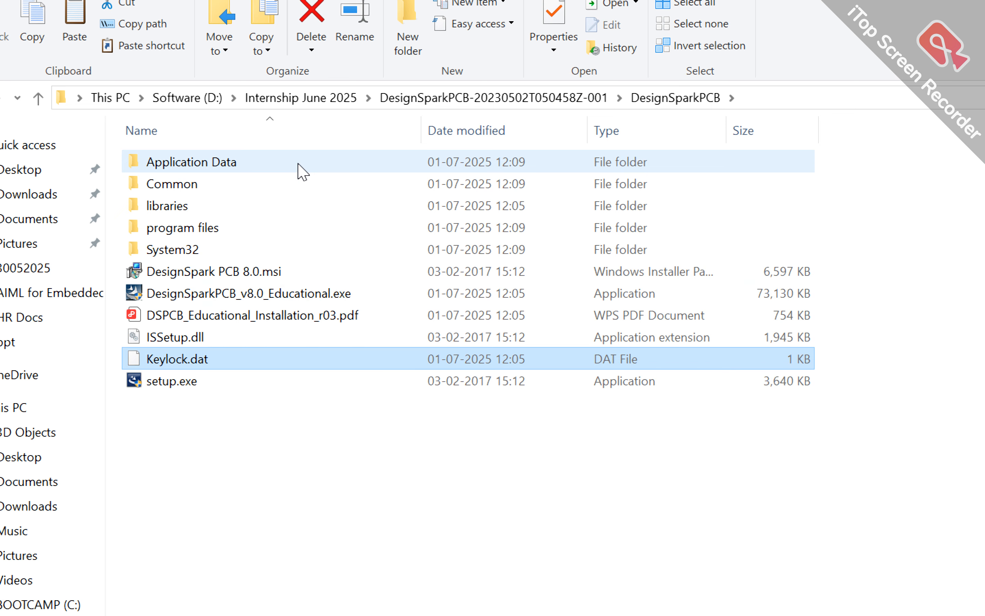
Copy Keylock.dat into the DesignSpark PCB 8.0 folder under program files, replacing the existing file, and check it in the file list.
{"action": "left_click", "coordinate": [287, 300]}
{"action": "left_click", "coordinate": [227, 363]}
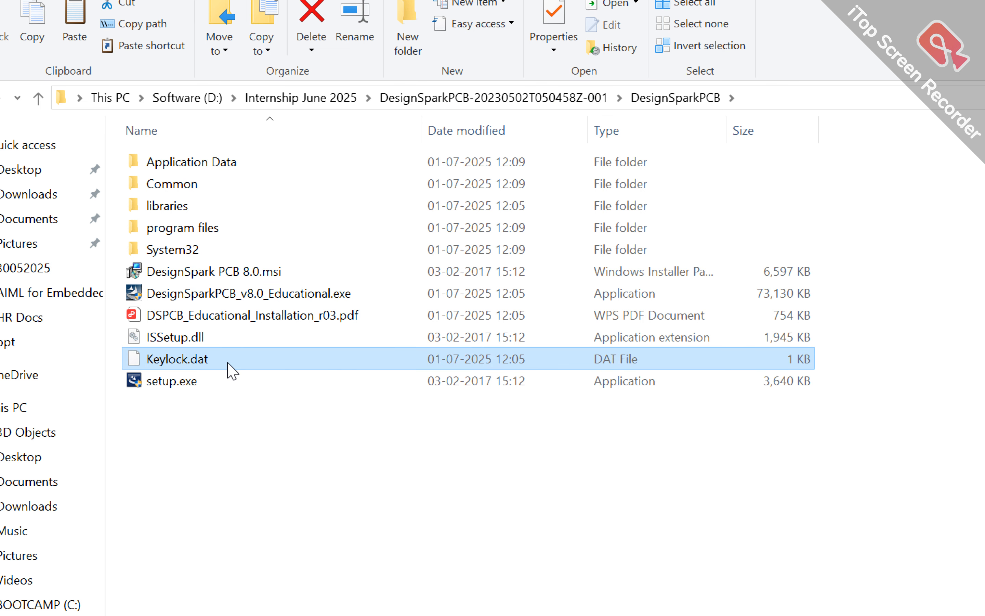
{"action": "double_click", "coordinate": [217, 228]}
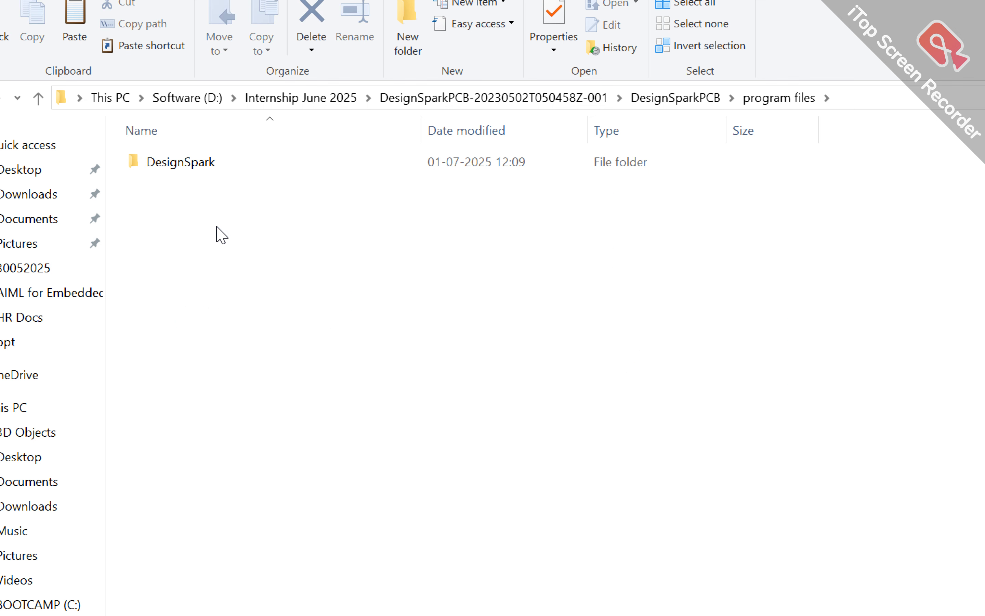
{"action": "key", "text": "Return"}
{"action": "key", "text": "Return"}
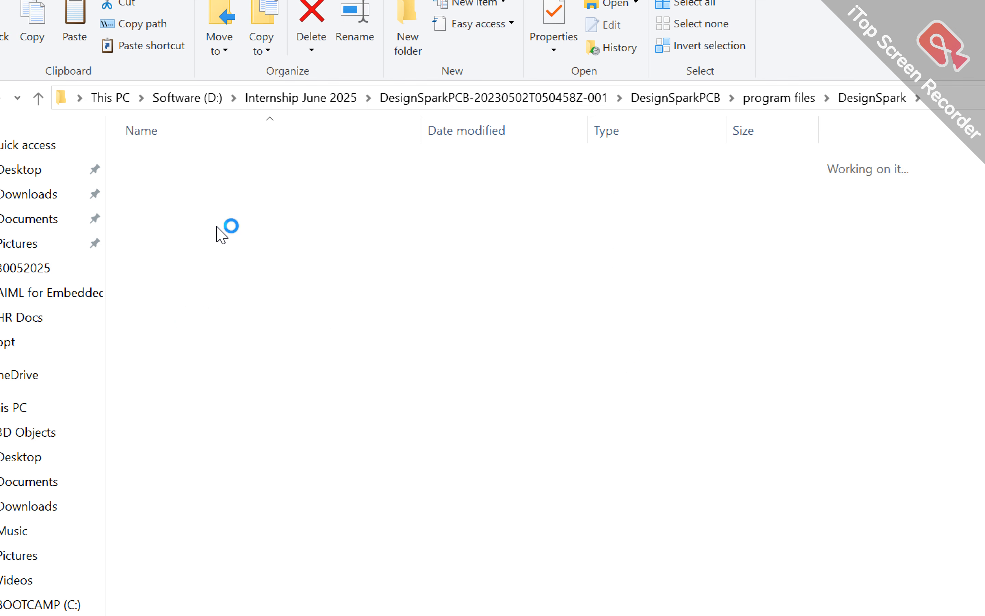
{"action": "right_click", "coordinate": [805, 281]}
{"action": "left_click", "coordinate": [889, 425]}
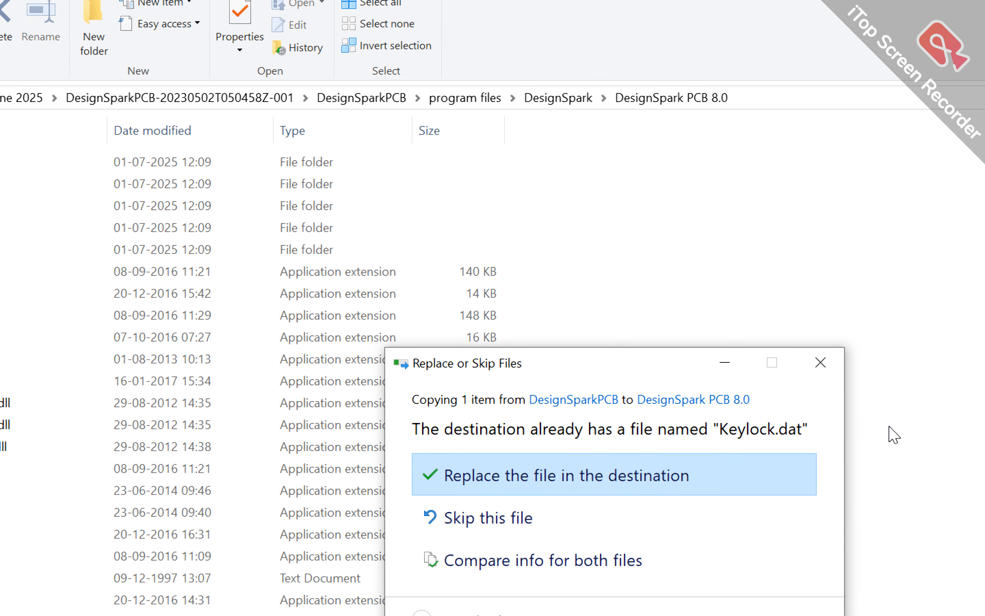
{"action": "left_click", "coordinate": [542, 489]}
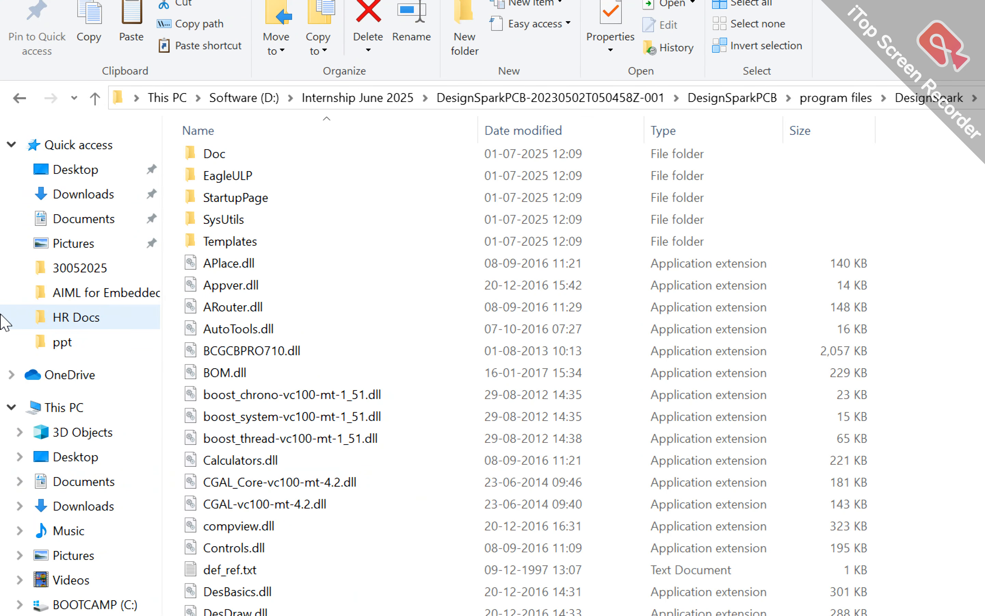
{"action": "scroll", "coordinate": [315, 358], "scroll_direction": "down", "scroll_amount": 10}
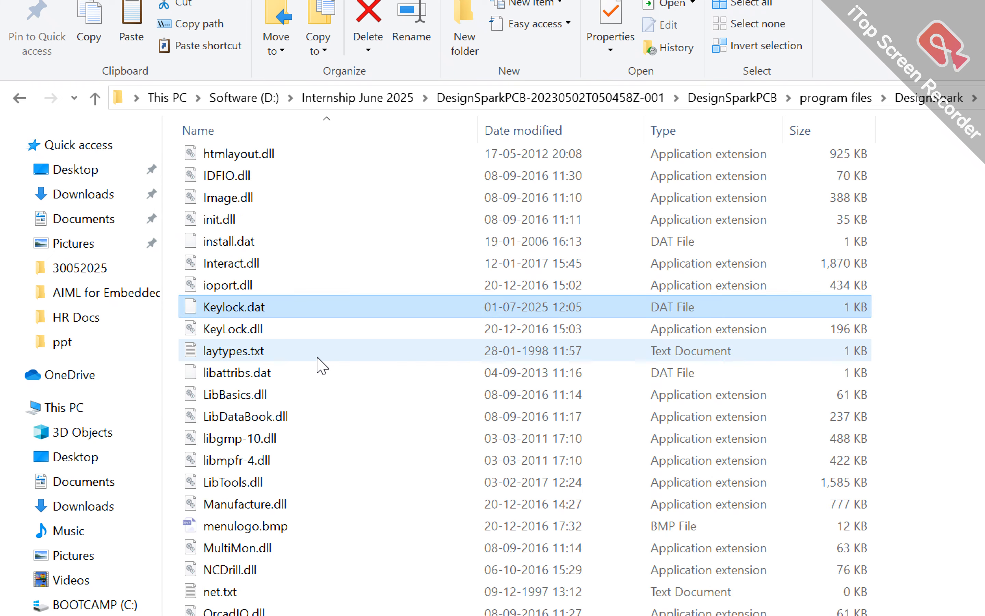
{"action": "scroll", "coordinate": [319, 365], "scroll_direction": "up", "scroll_amount": 10}
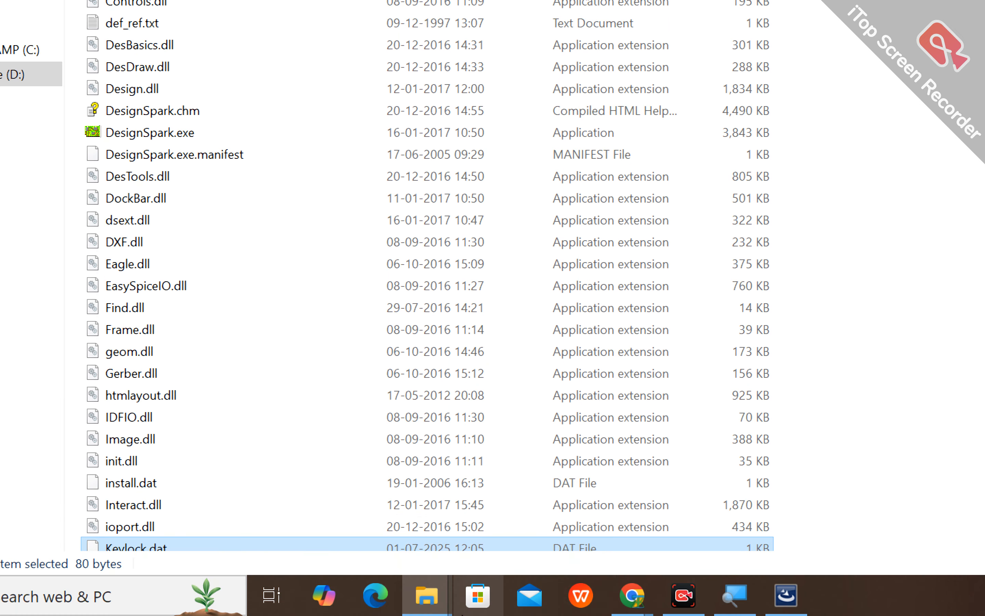
Bring the DesignSpark PCB 8.0 InstallShield Wizard forward and close Magnifier to restore the normal screen size.
{"action": "left_click", "coordinate": [786, 609]}
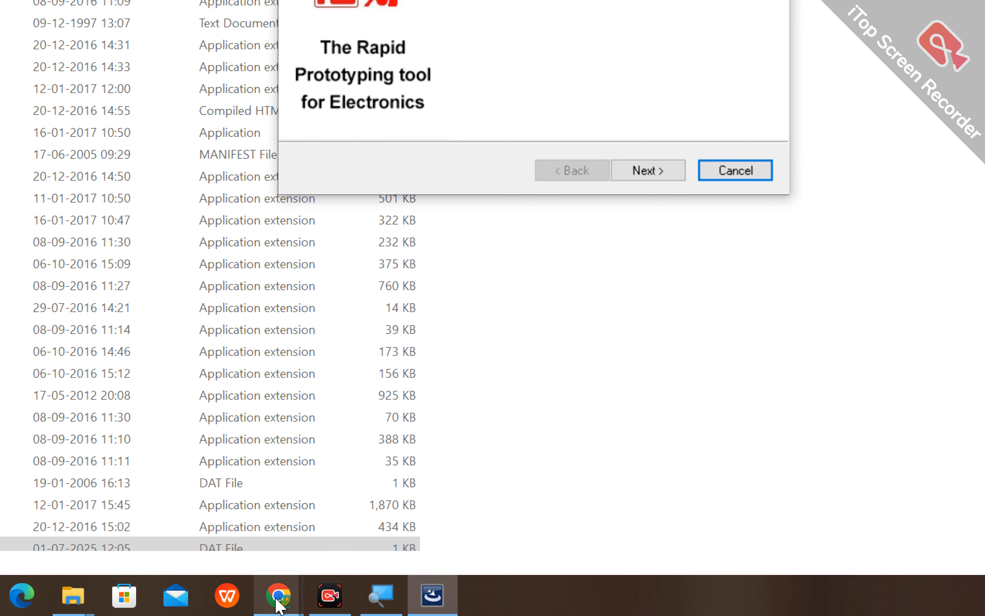
{"action": "left_click", "coordinate": [274, 595]}
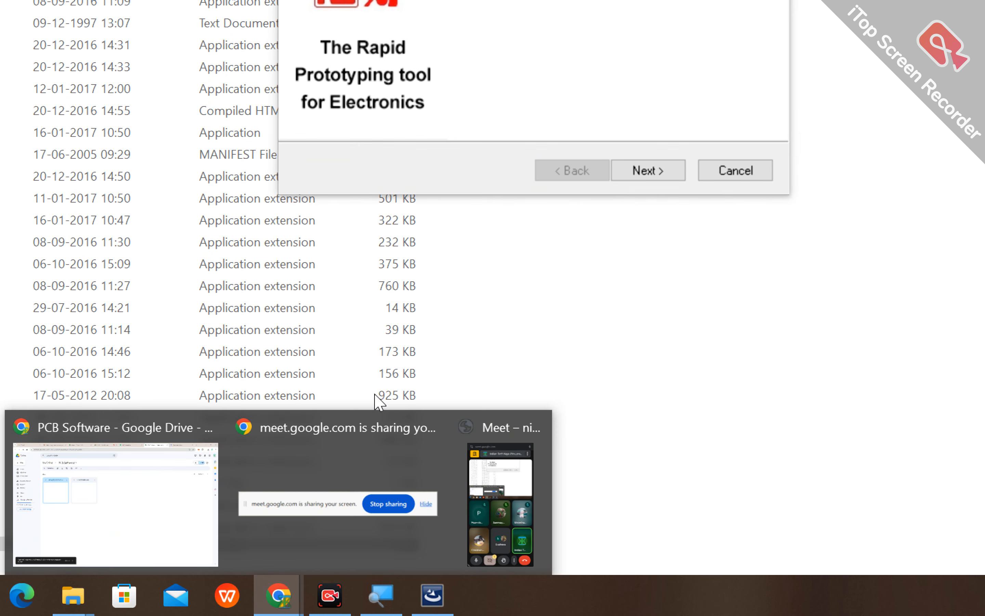
{"action": "left_click", "coordinate": [341, 468]}
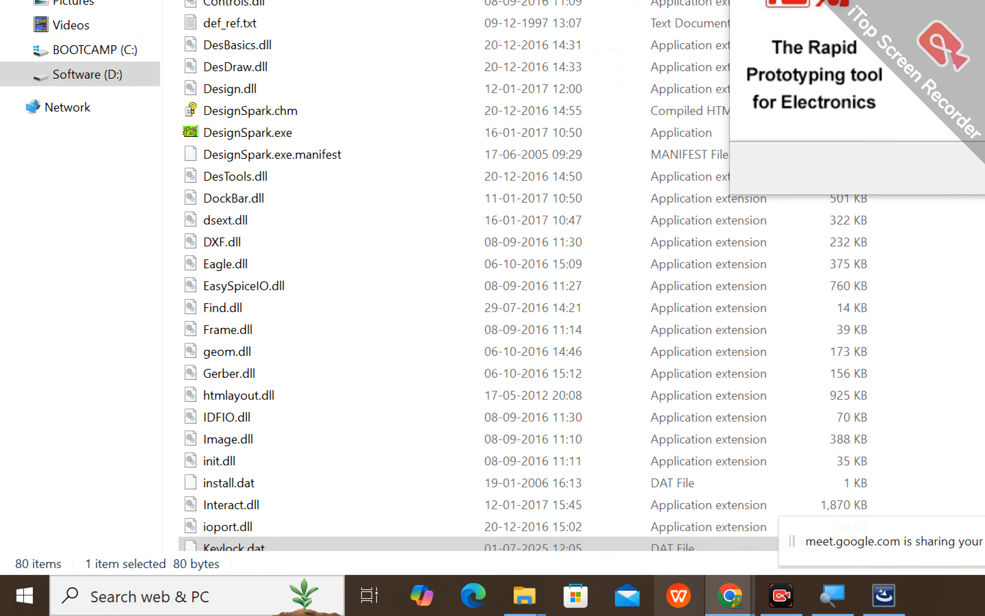
{"action": "mouse_move", "coordinate": [738, 612]}
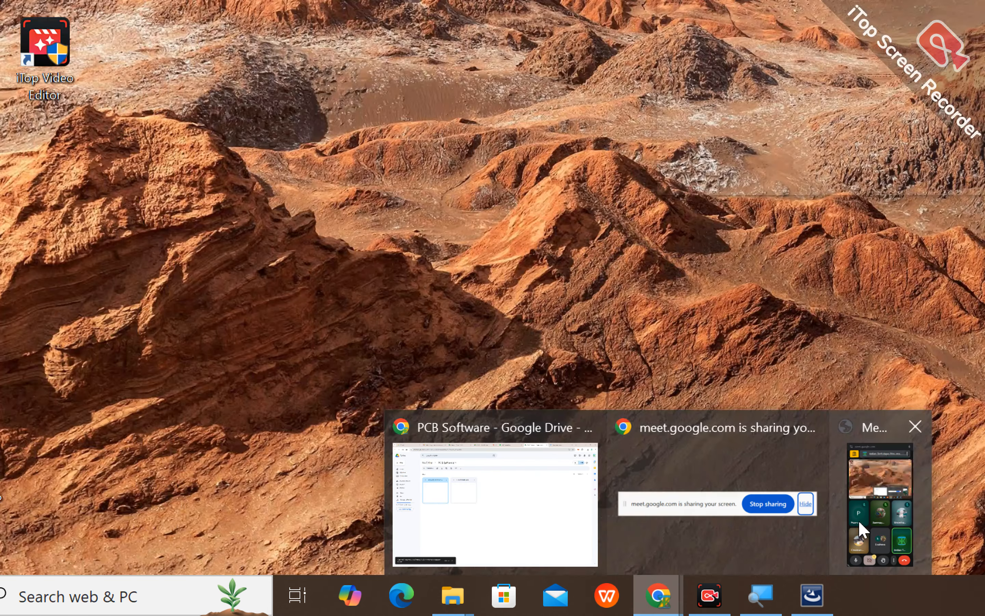
{"action": "left_click", "coordinate": [930, 520]}
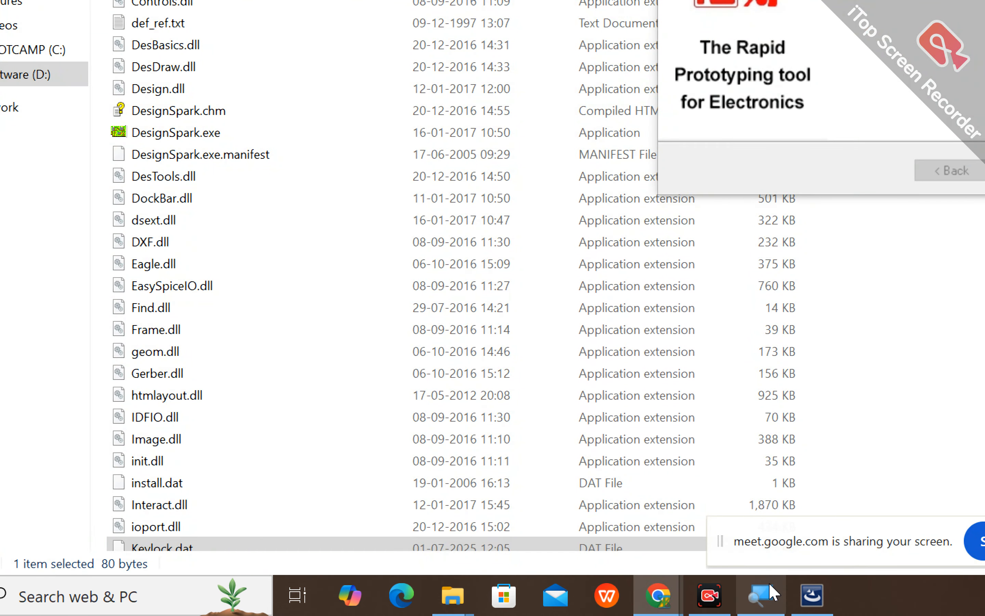
{"action": "mouse_move", "coordinate": [812, 597]}
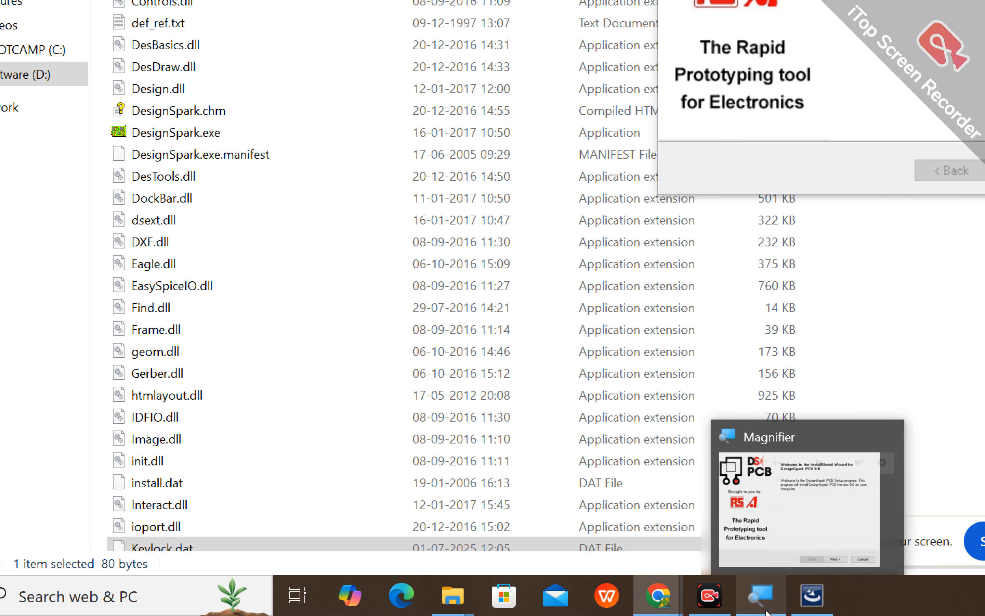
{"action": "left_click", "coordinate": [761, 595]}
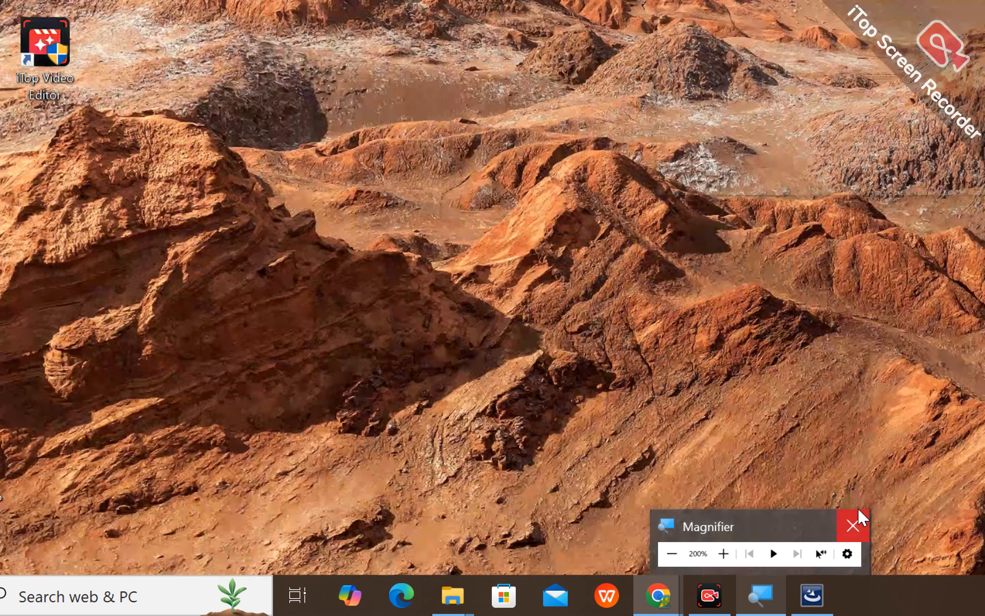
{"action": "left_click", "coordinate": [854, 525]}
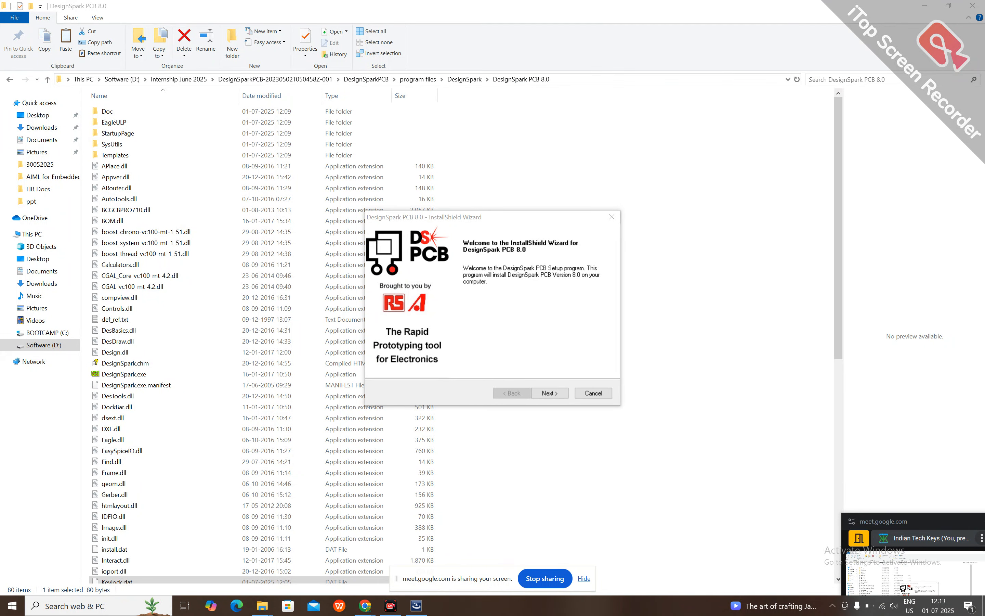
Bring the Google Meet call window forward and move it up into full view beside the installation wizard.
{"action": "left_click", "coordinate": [584, 578]}
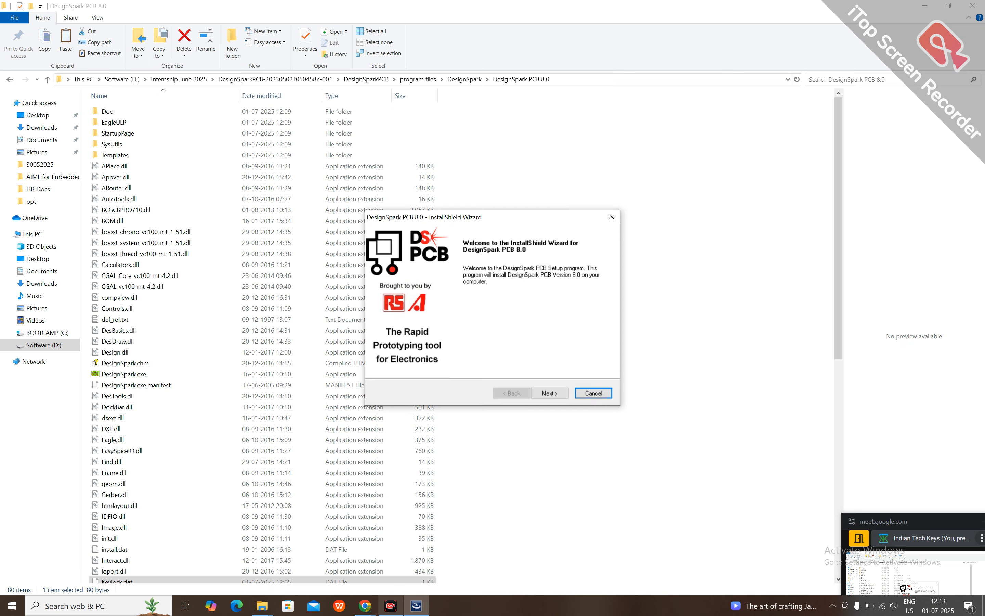
{"action": "left_click", "coordinate": [366, 606]}
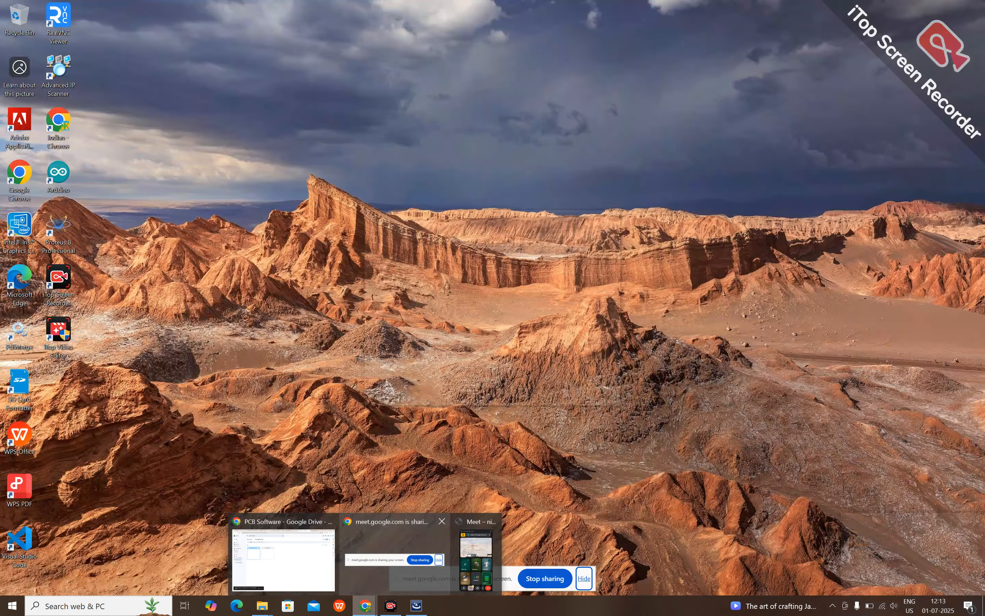
{"action": "left_click", "coordinate": [395, 559]}
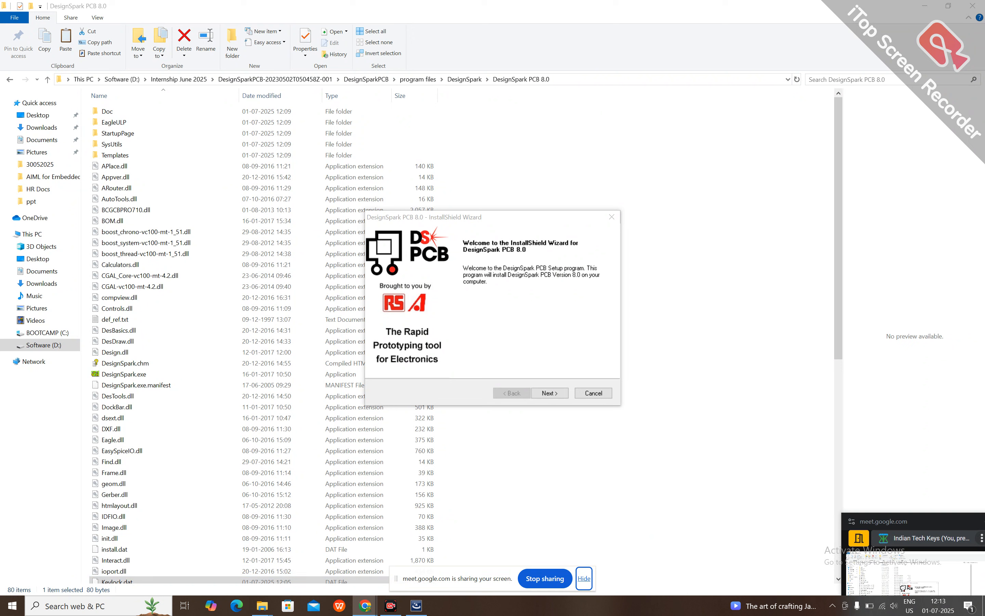
{"action": "left_click", "coordinate": [912, 521]}
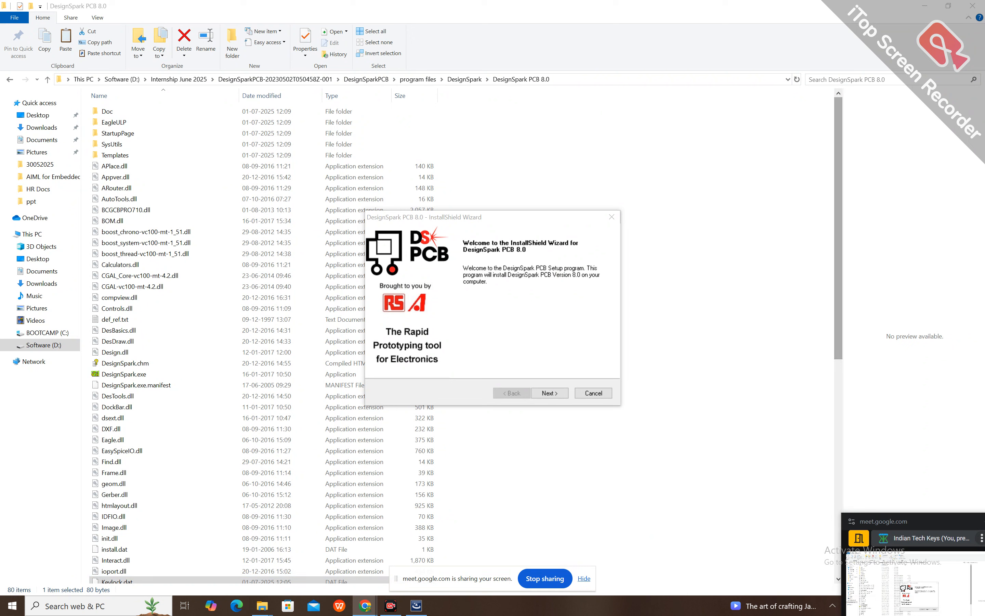
{"action": "left_click_drag", "start_coordinate": [896, 513], "coordinate": [895, 303]}
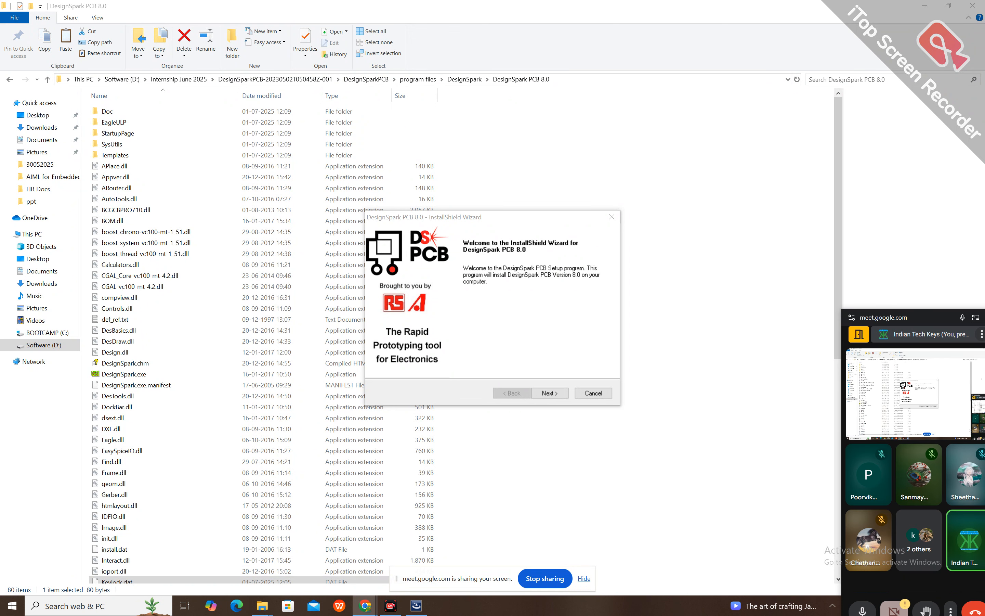
{"action": "left_click_drag", "start_coordinate": [908, 320], "coordinate": [831, 152]}
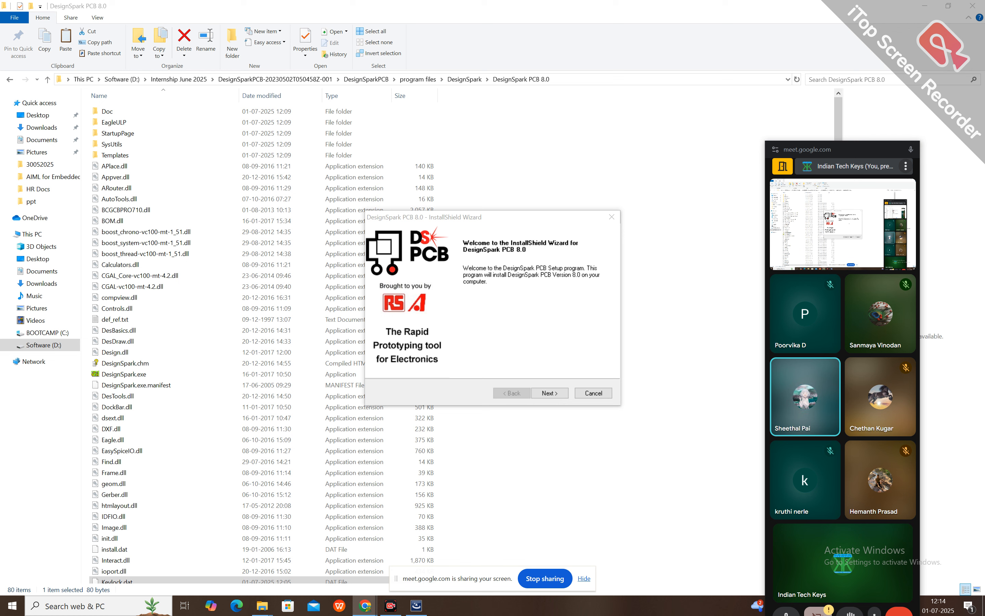
Continue past the wizard's welcome page, accept the terms of the license agreement and proceed to Customer Information.
{"action": "key", "text": "Return"}
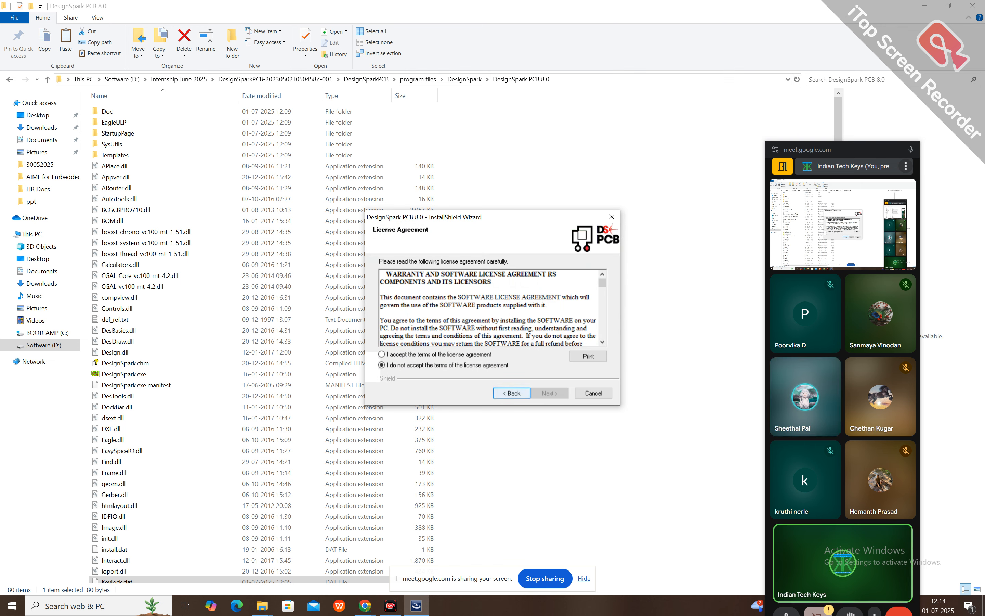
{"action": "key", "text": "Return"}
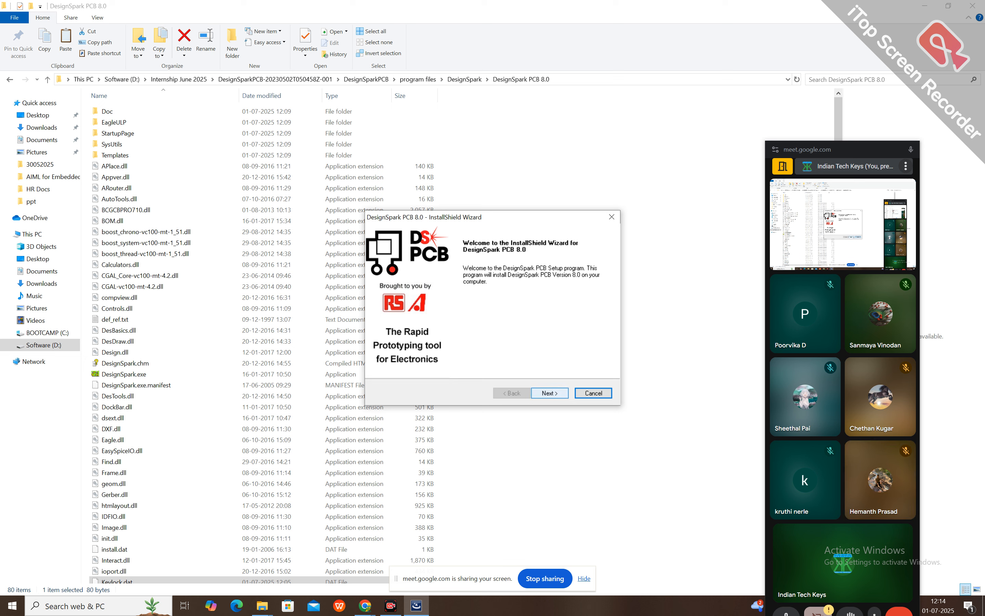
{"action": "key", "text": "Return"}
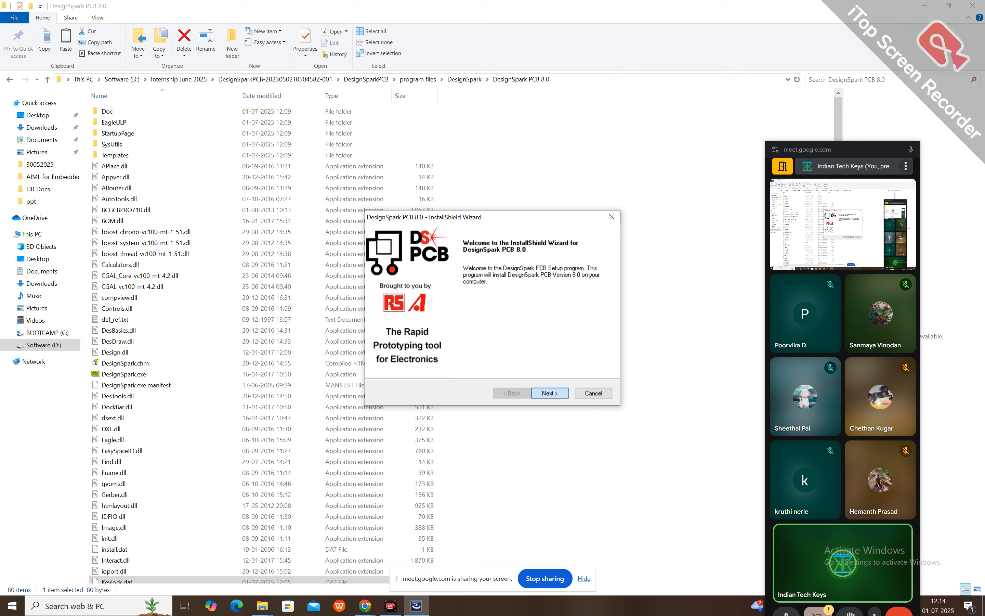
{"action": "left_click", "coordinate": [382, 354]}
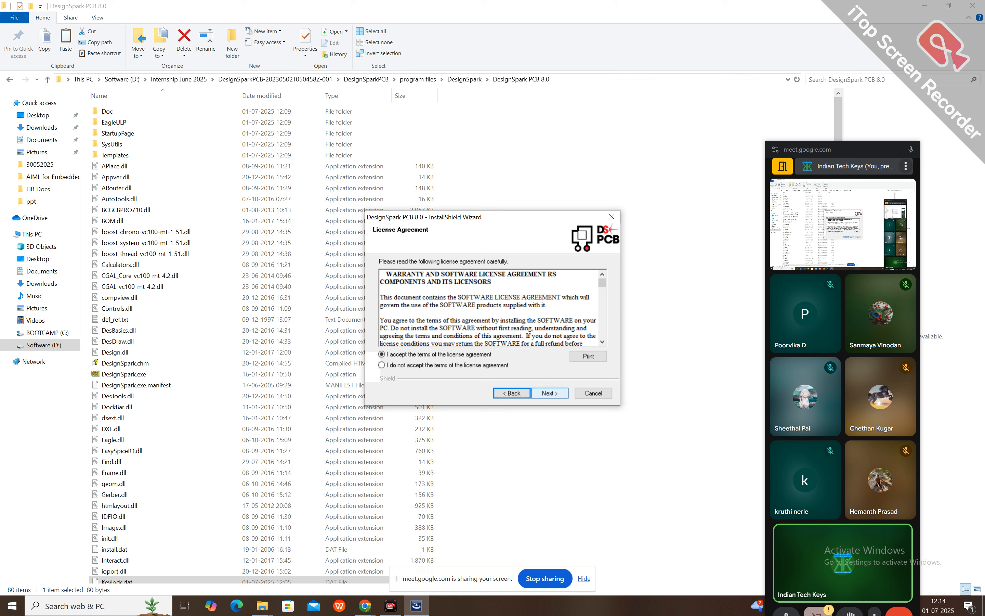
{"action": "key", "text": "Return"}
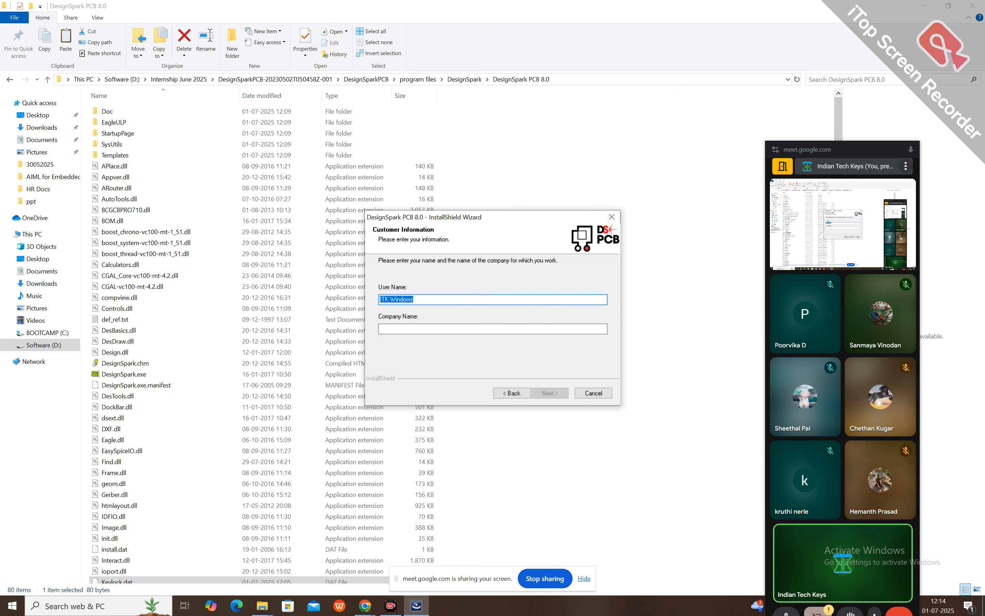
Enter Indian Tech-Keys as the company name and continue to the destination choice.
{"action": "left_click", "coordinate": [471, 329]}
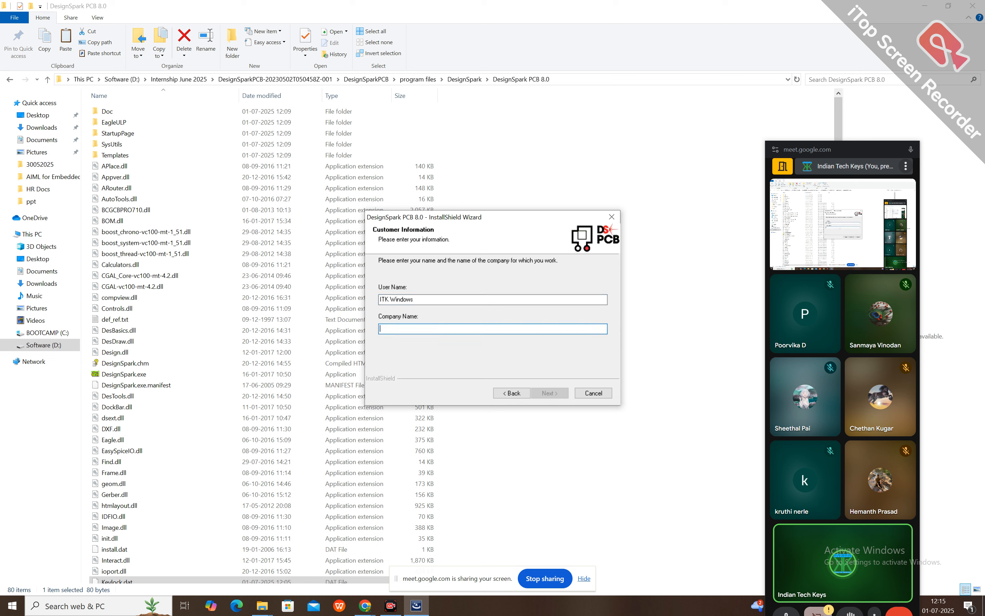
{"action": "type", "text": "Indian Tec"}
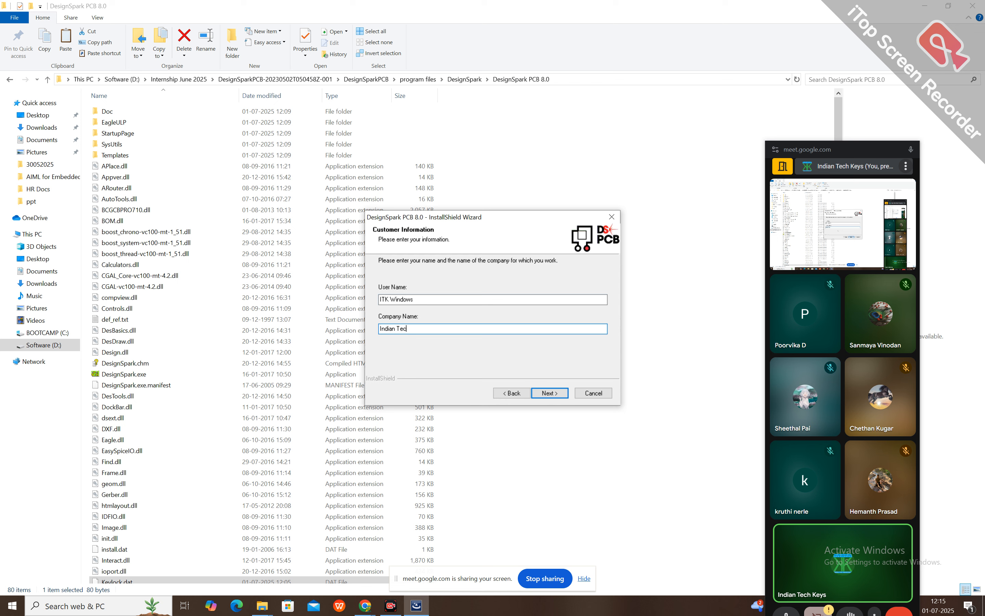
{"action": "type", "text": "h-Keys"}
{"action": "left_click", "coordinate": [549, 393]}
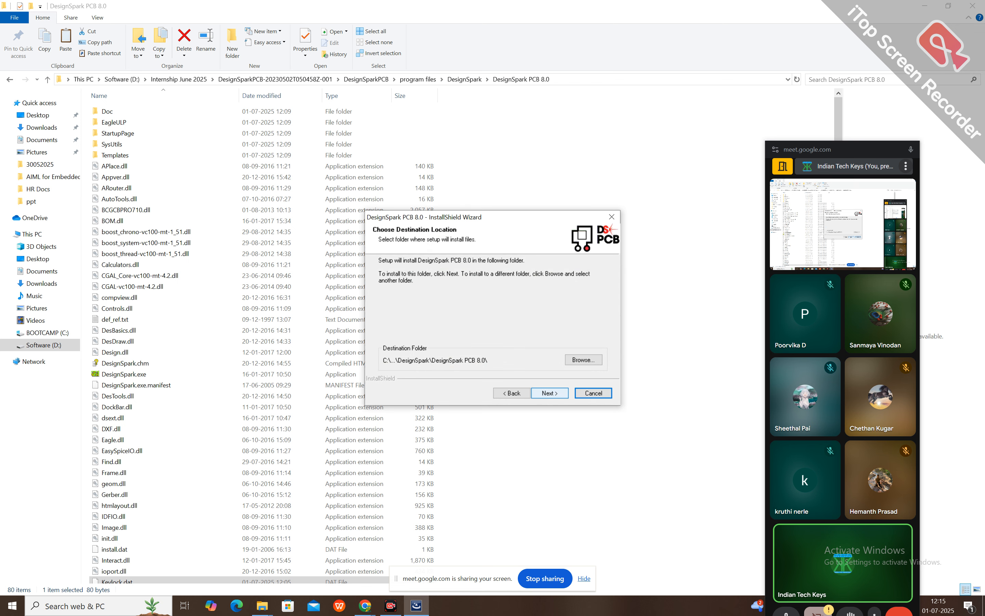
Install DesignSpark PCB 8.0 in the default destination folder and finish the wizard with the application set to launch.
{"action": "left_click", "coordinate": [550, 393]}
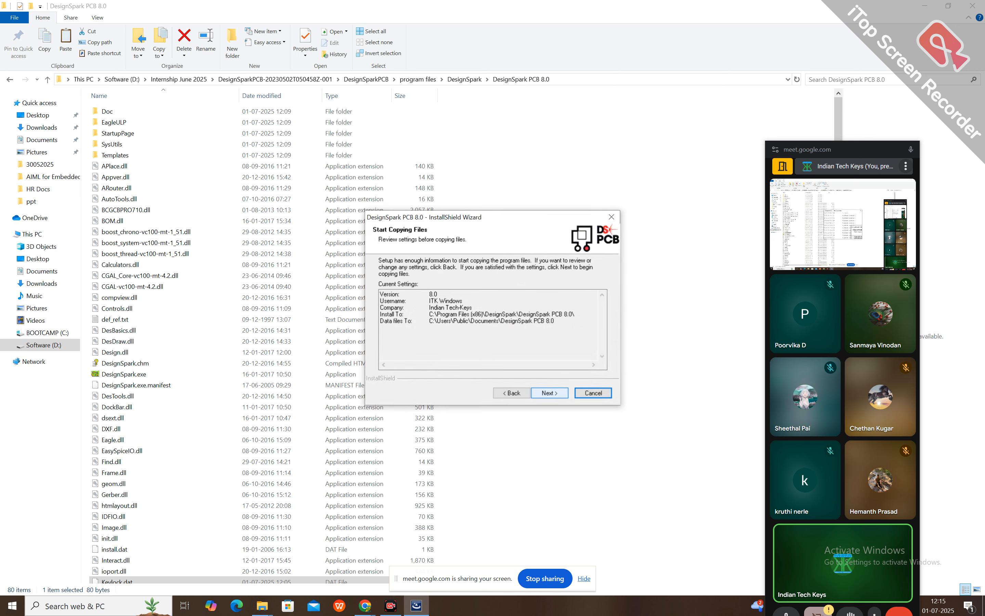
{"action": "left_click", "coordinate": [549, 393]}
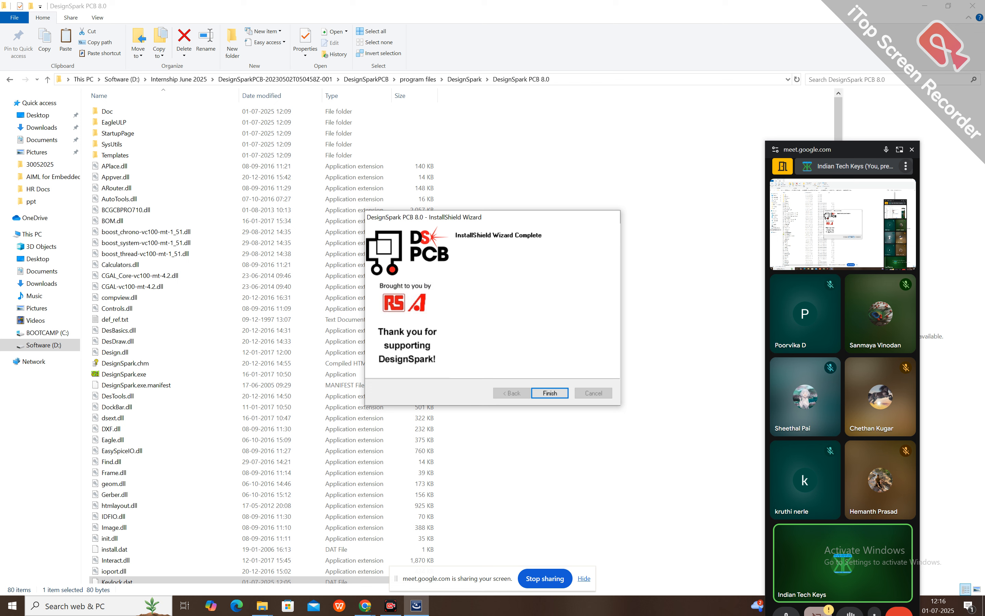
{"action": "left_click", "coordinate": [797, 590]}
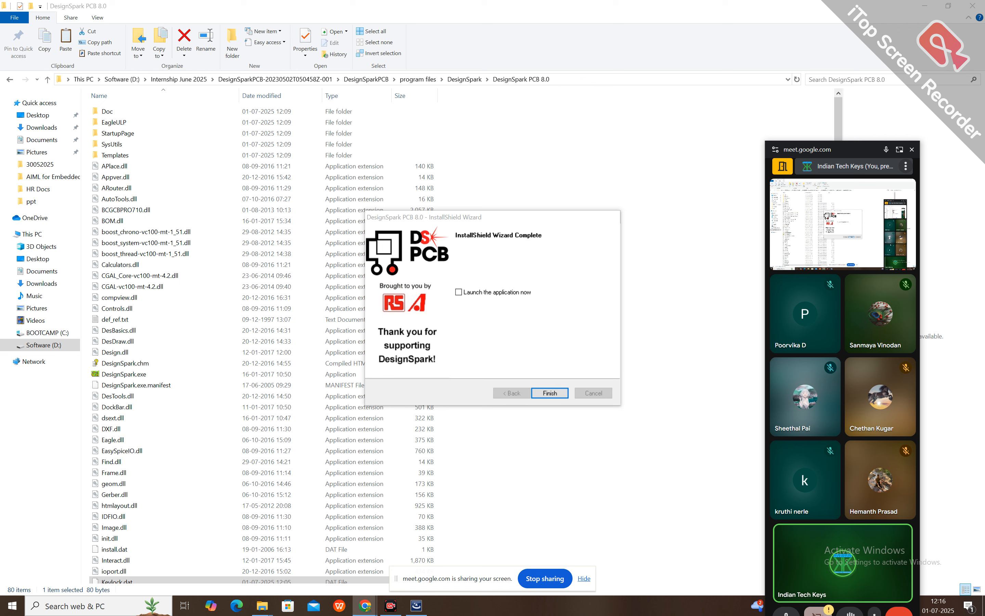
{"action": "left_click", "coordinate": [515, 293]}
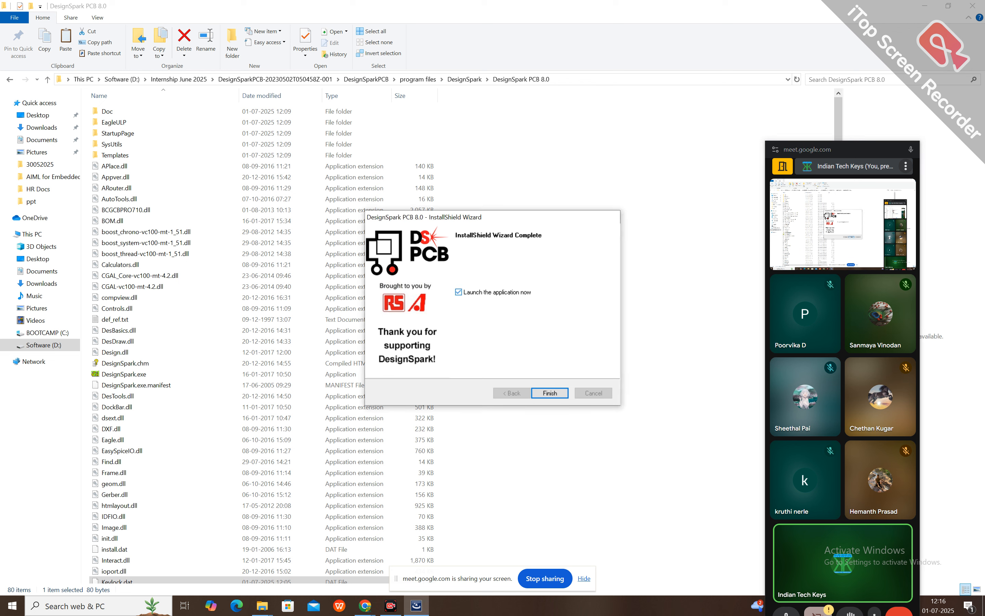
{"action": "left_click", "coordinate": [550, 393]}
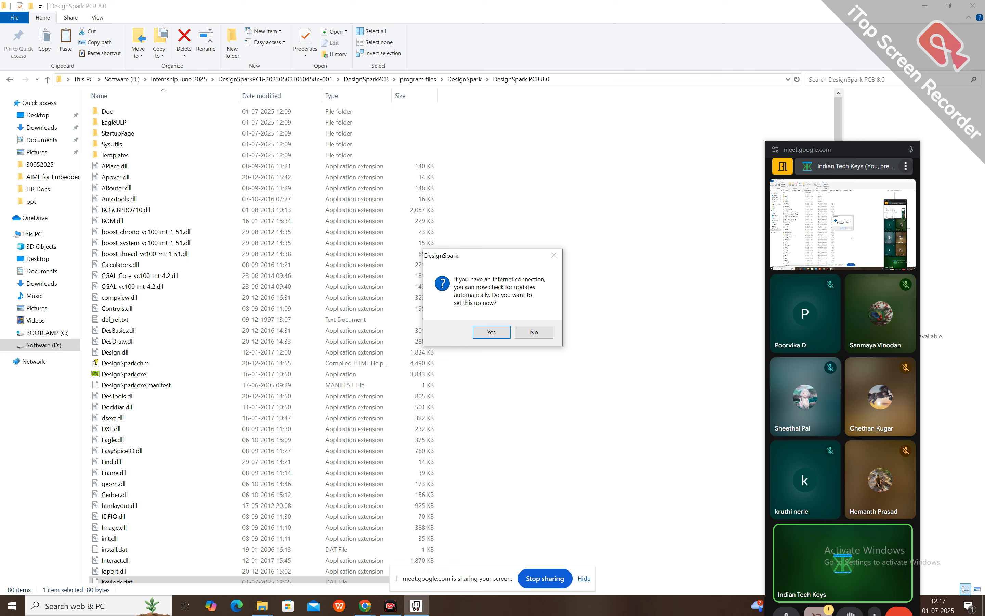
Decline the automatic update setup, dismiss the update notice and refuse the version 12.0 download.
{"action": "key", "text": "Right"}
{"action": "key", "text": "Return"}
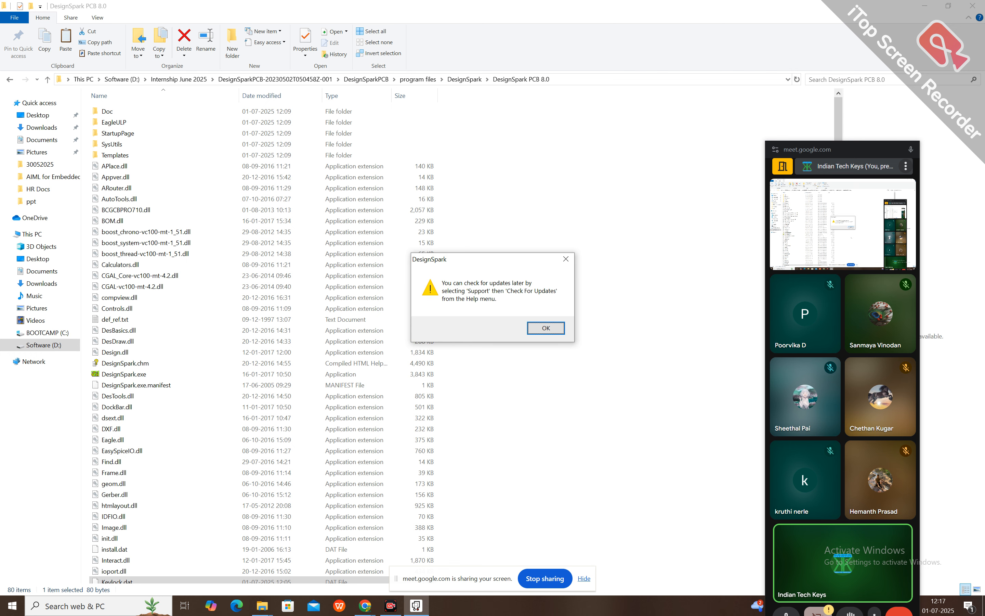
{"action": "key", "text": "Return"}
{"action": "key", "text": "Right"}
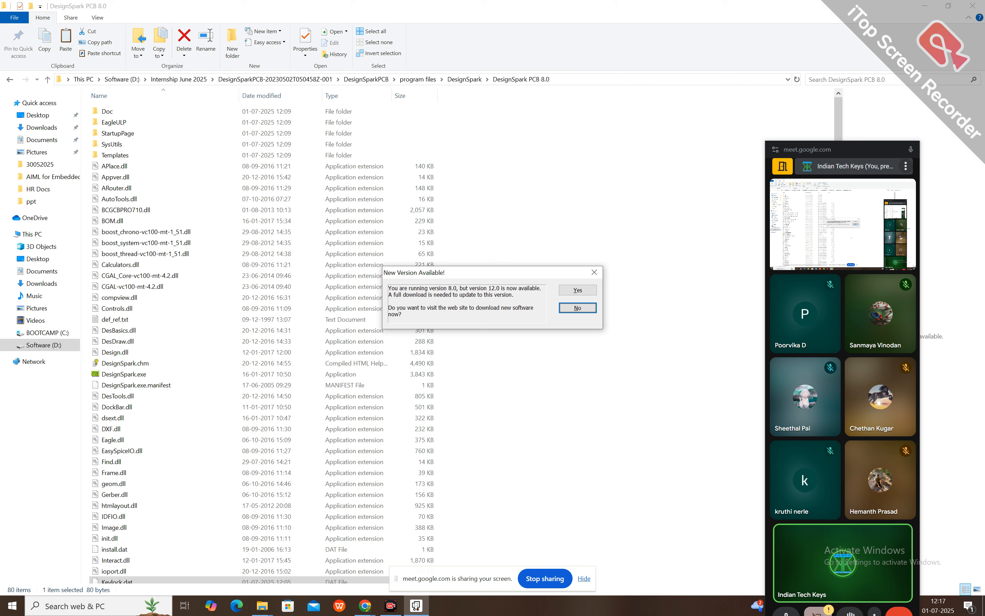
{"action": "key", "text": "Return"}
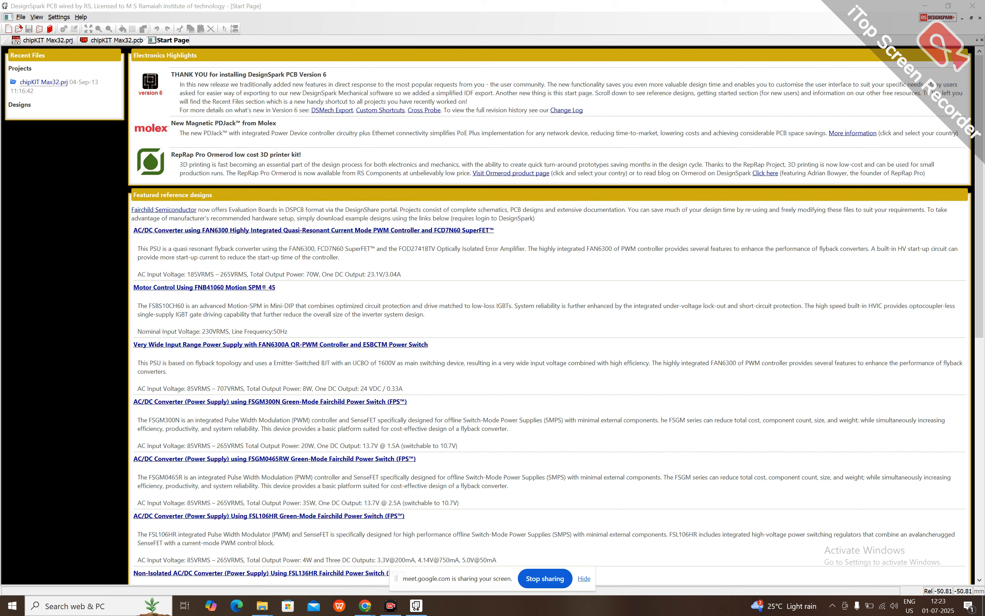
Start Magnifier from the Windows search to enlarge the screen.
{"action": "left_click", "coordinate": [98, 605]}
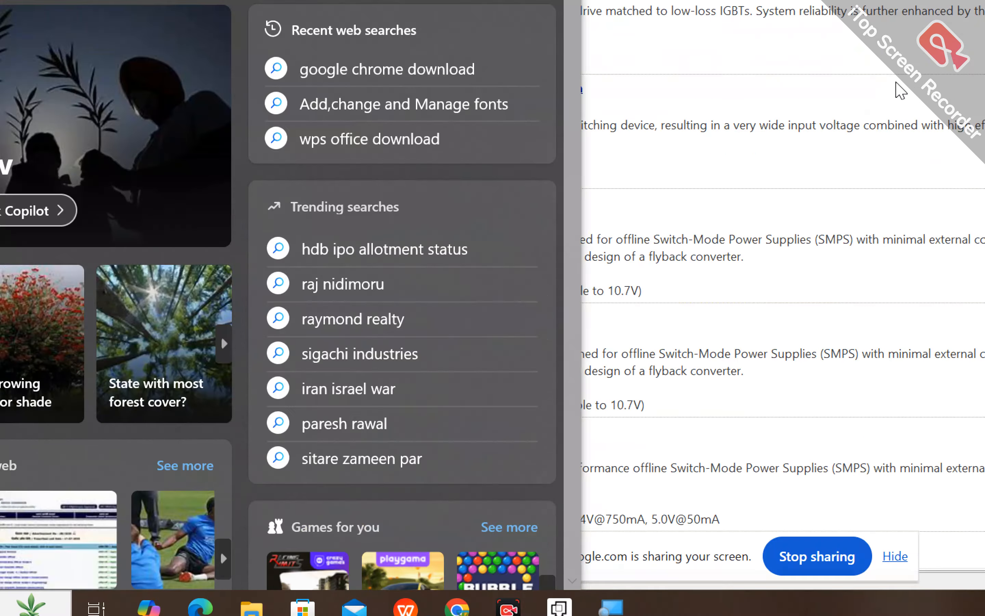
{"action": "left_click", "coordinate": [836, 113]}
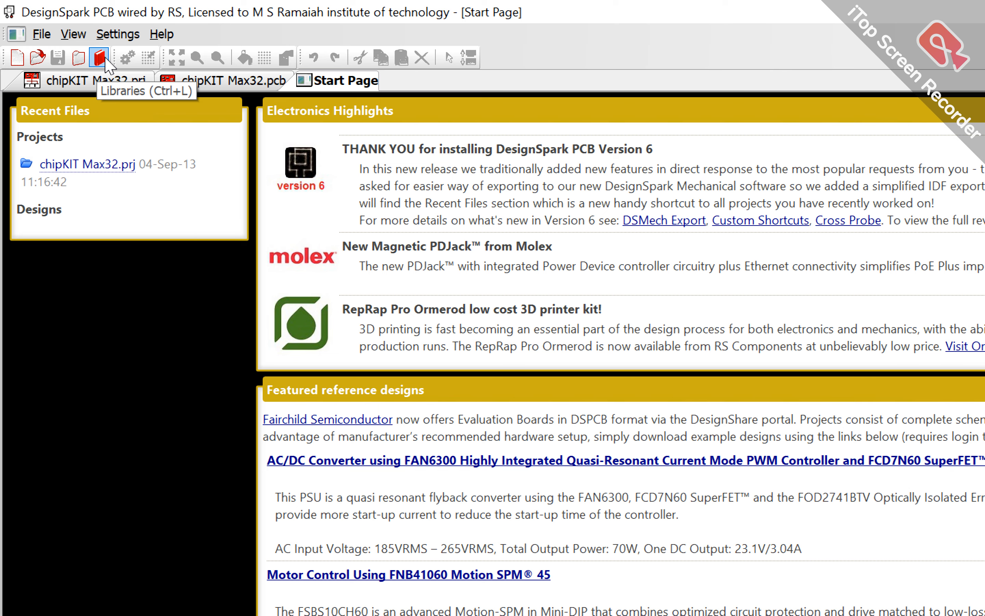
Open the Library Manager, dismissing the Built-in Libraries notice, and show its library folders.
{"action": "left_click", "coordinate": [100, 58]}
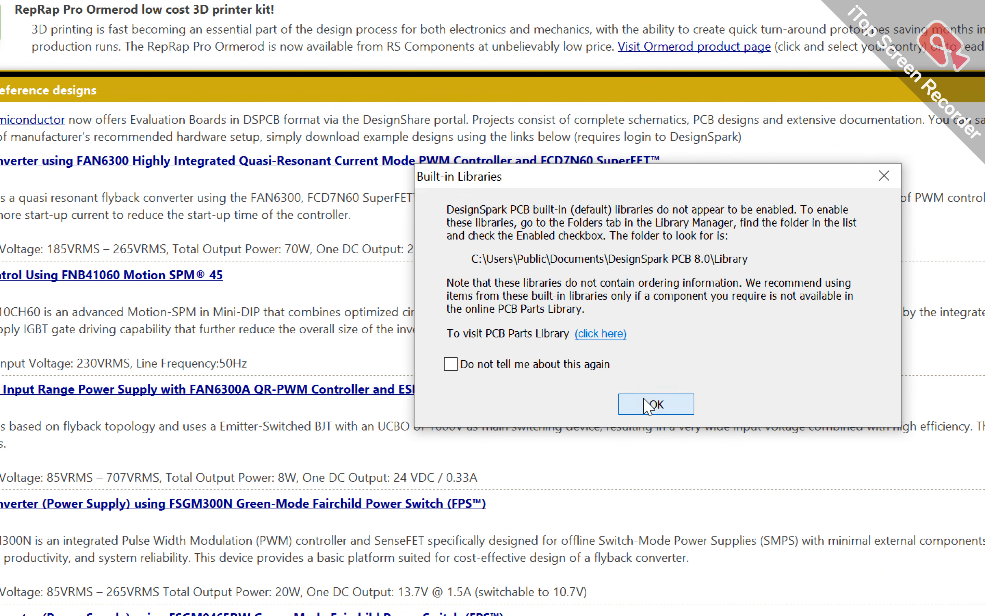
{"action": "left_click", "coordinate": [656, 404]}
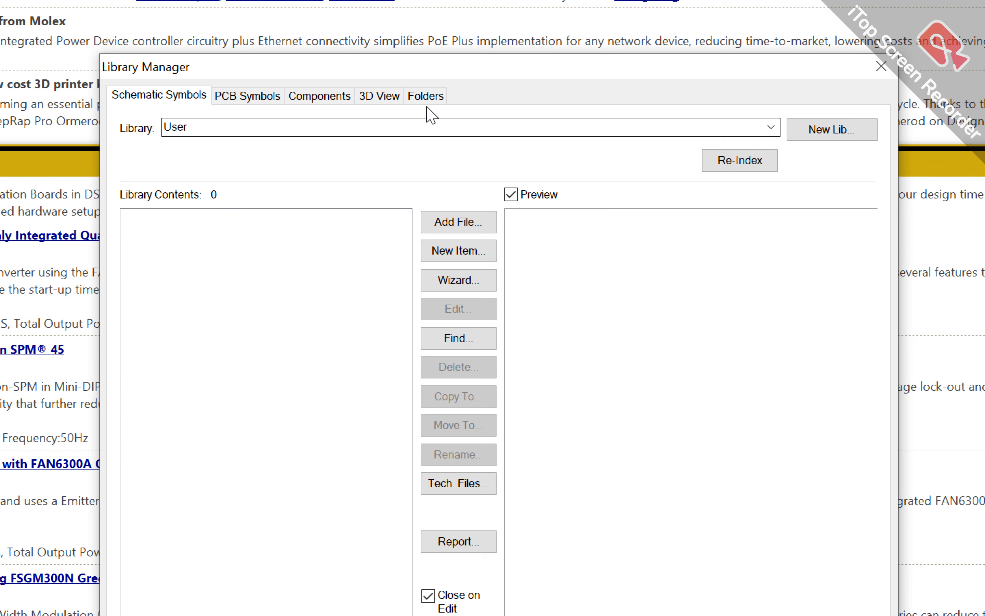
{"action": "left_click", "coordinate": [428, 58]}
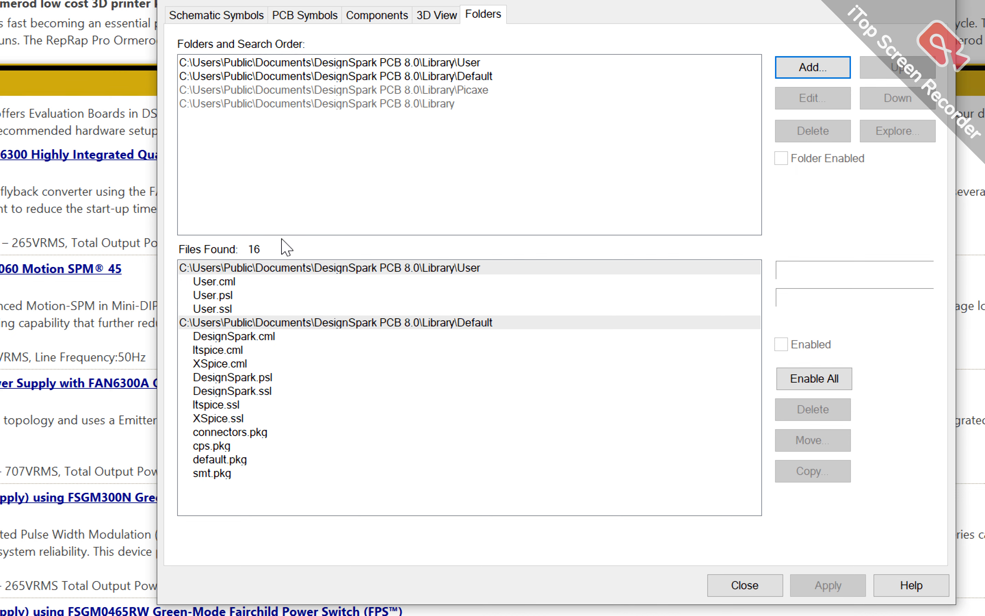
Enable the Library\Picaxe and Library folders of DesignSpark PCB 8.0 in the folder search order.
{"action": "left_click", "coordinate": [456, 102]}
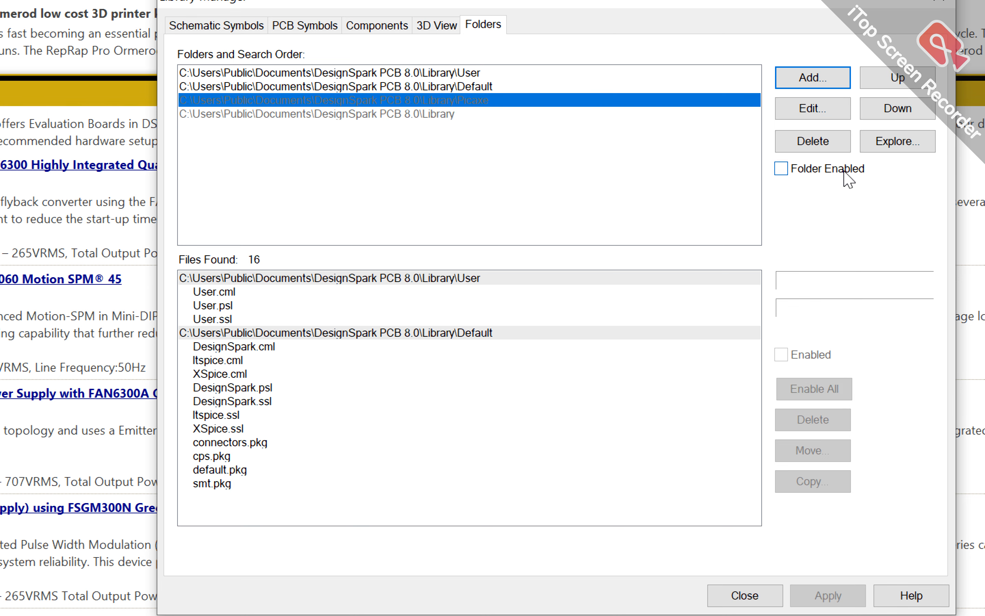
{"action": "left_click", "coordinate": [781, 168]}
{"action": "left_click", "coordinate": [399, 115]}
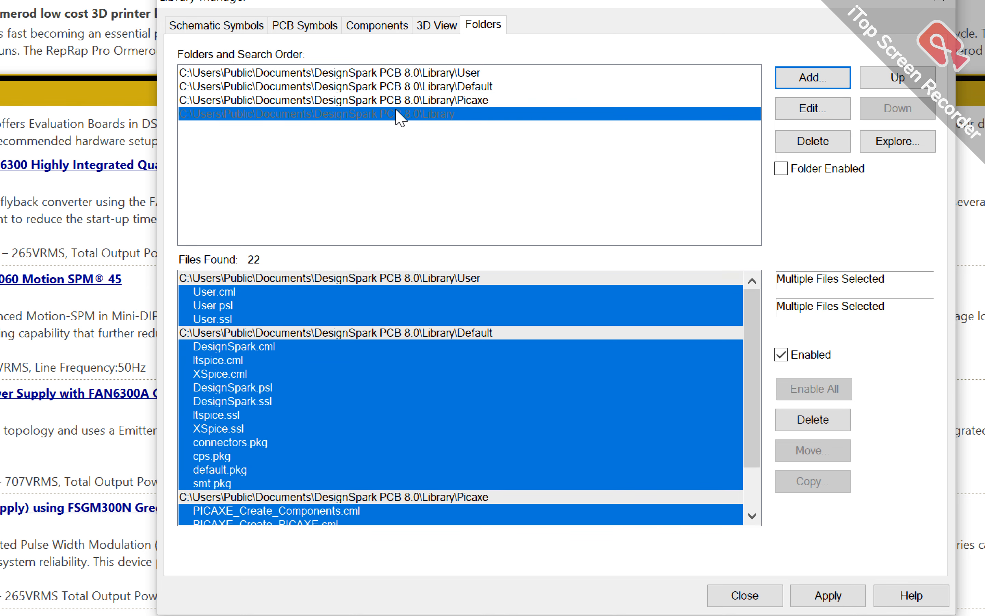
{"action": "left_click", "coordinate": [829, 173]}
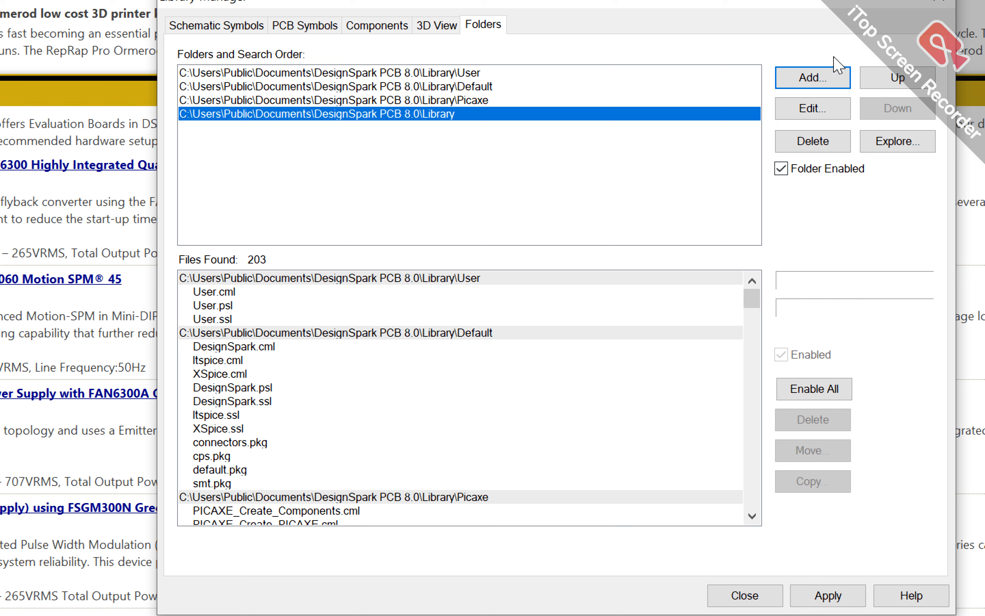
Begin adding a library folder and browse to Internship June 2025\DesignSparkPCB-20230502T050458Z-001\DesignSparkPCB on Software (D:).
{"action": "left_click", "coordinate": [812, 79]}
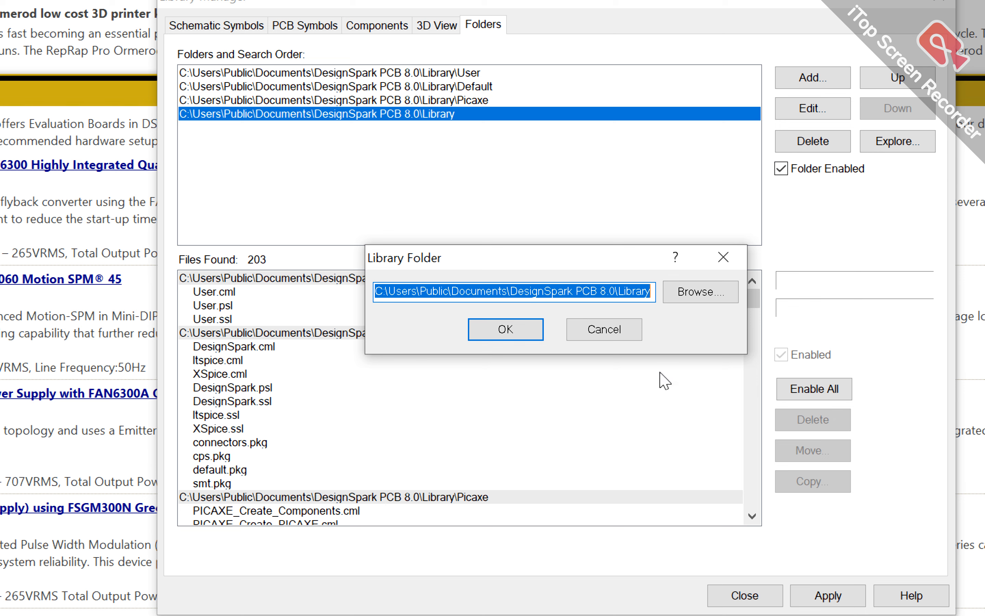
{"action": "left_click", "coordinate": [723, 257]}
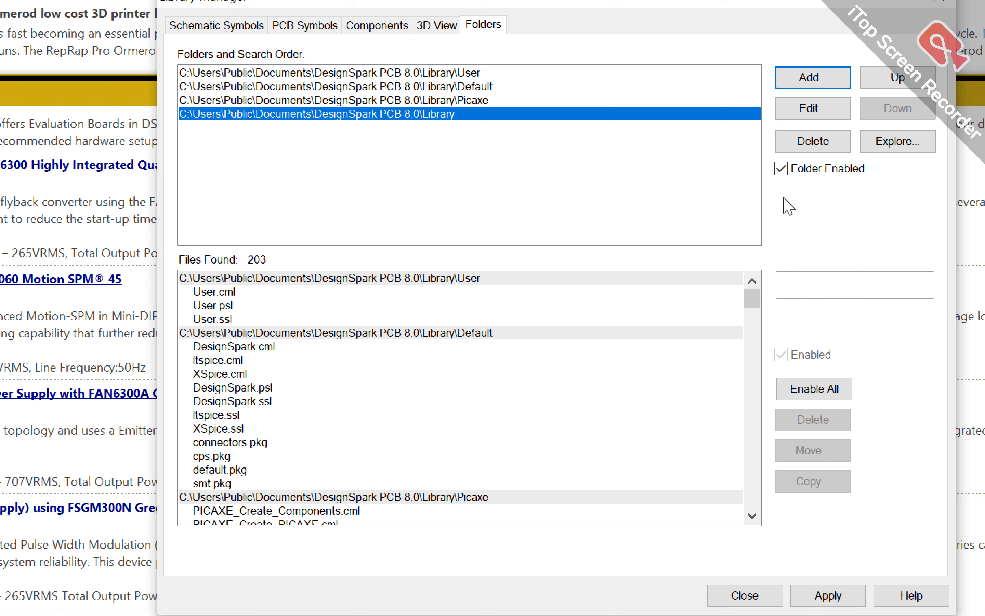
{"action": "left_click", "coordinate": [817, 83]}
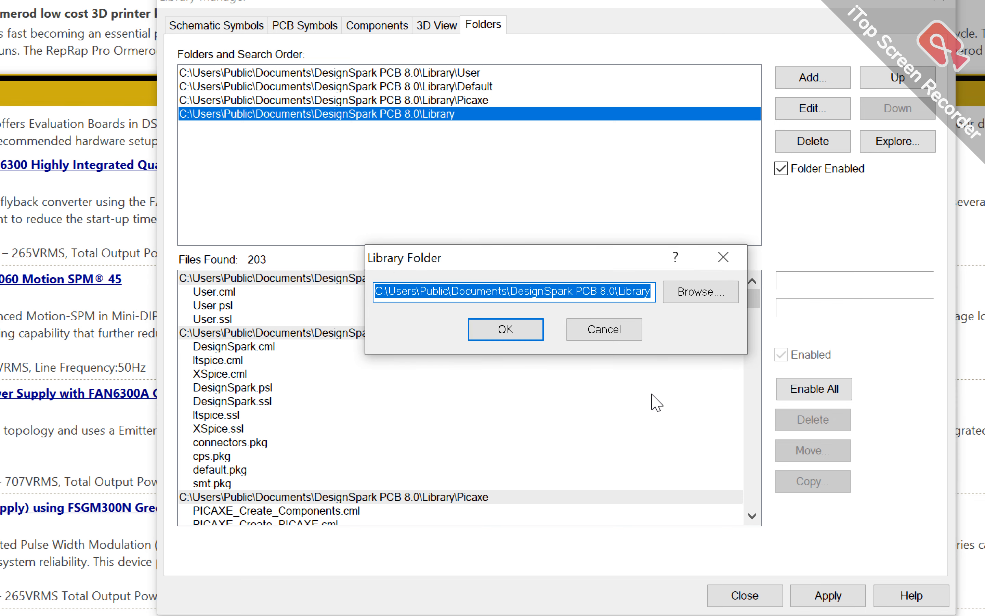
{"action": "left_click", "coordinate": [675, 300]}
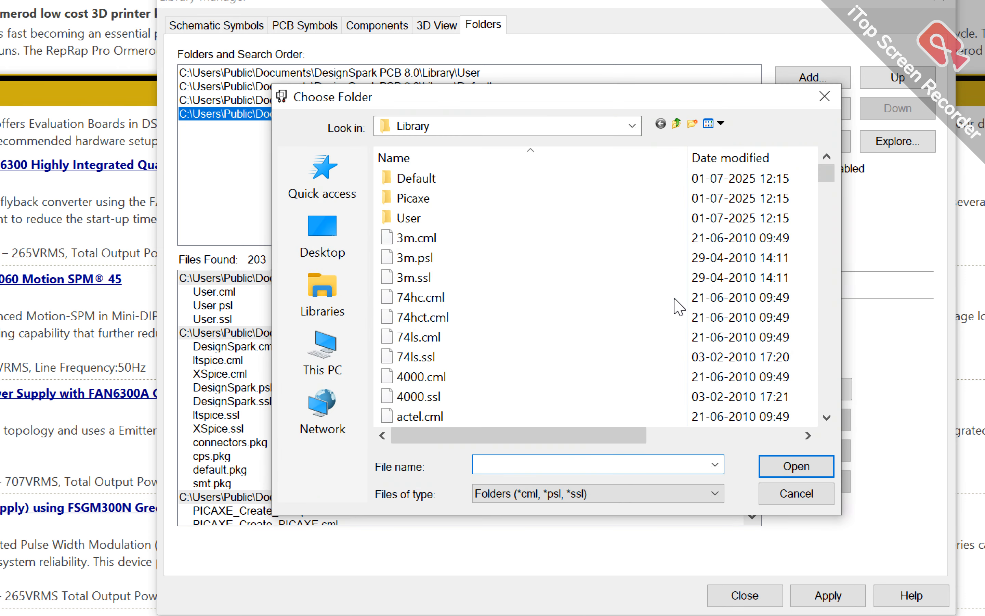
{"action": "left_click", "coordinate": [323, 354]}
{"action": "scroll", "coordinate": [408, 244], "scroll_direction": "down", "scroll_amount": 3}
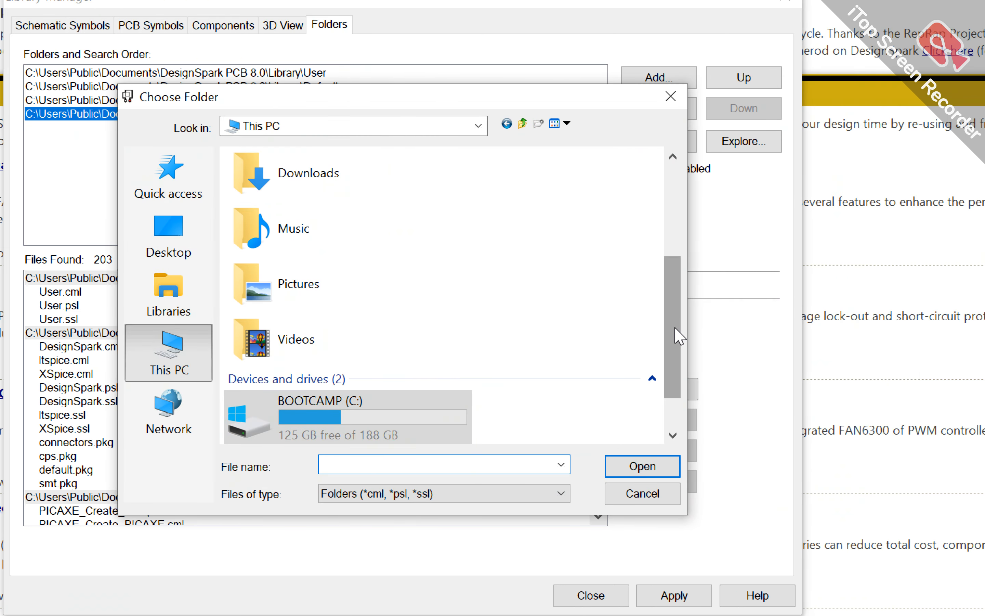
{"action": "scroll", "coordinate": [827, 407], "scroll_direction": "down", "scroll_amount": 2}
{"action": "double_click", "coordinate": [452, 410]}
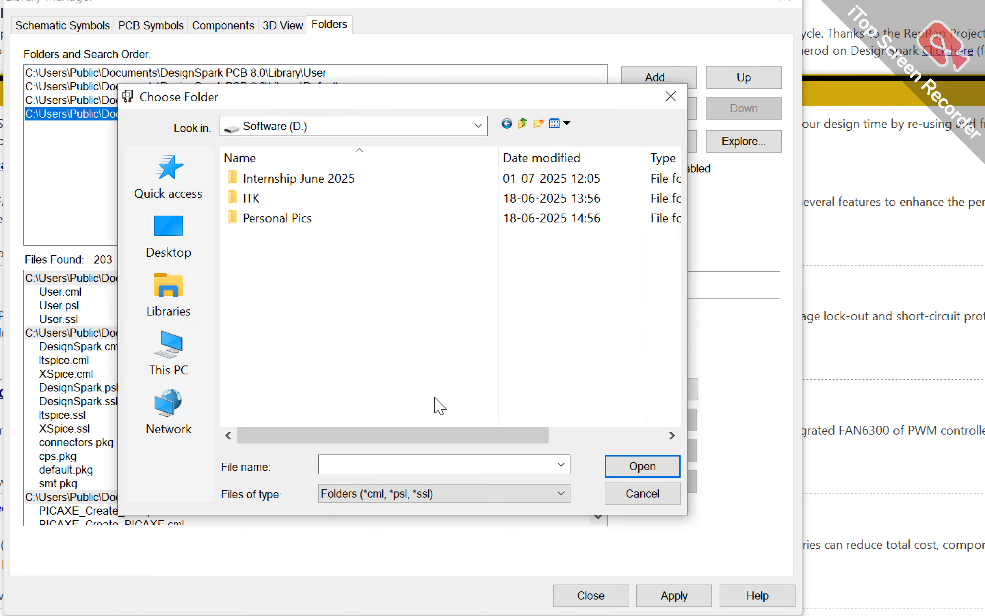
{"action": "double_click", "coordinate": [343, 182]}
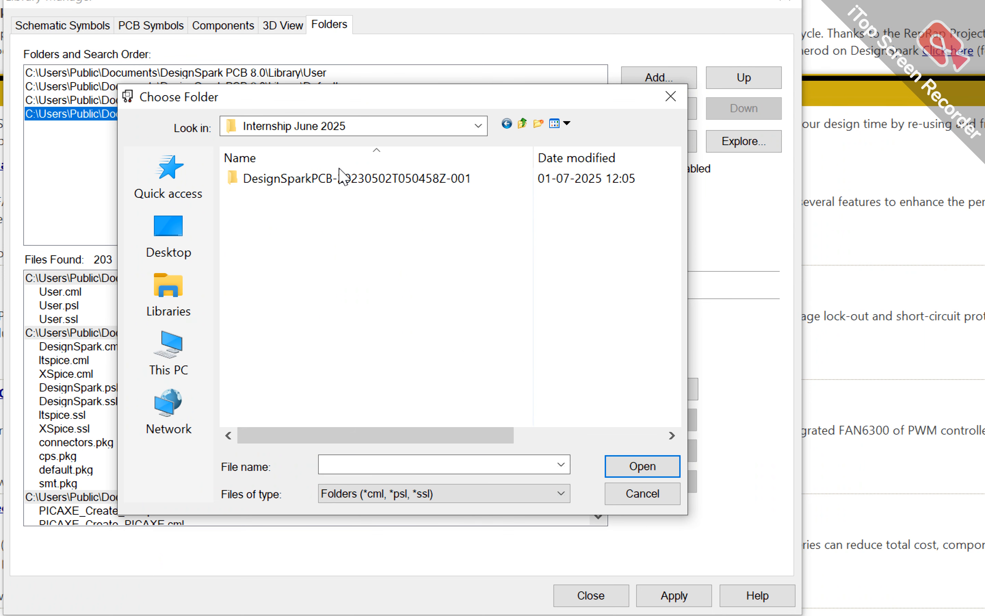
{"action": "double_click", "coordinate": [343, 179]}
{"action": "key", "text": "Down"}
{"action": "key", "text": "Return"}
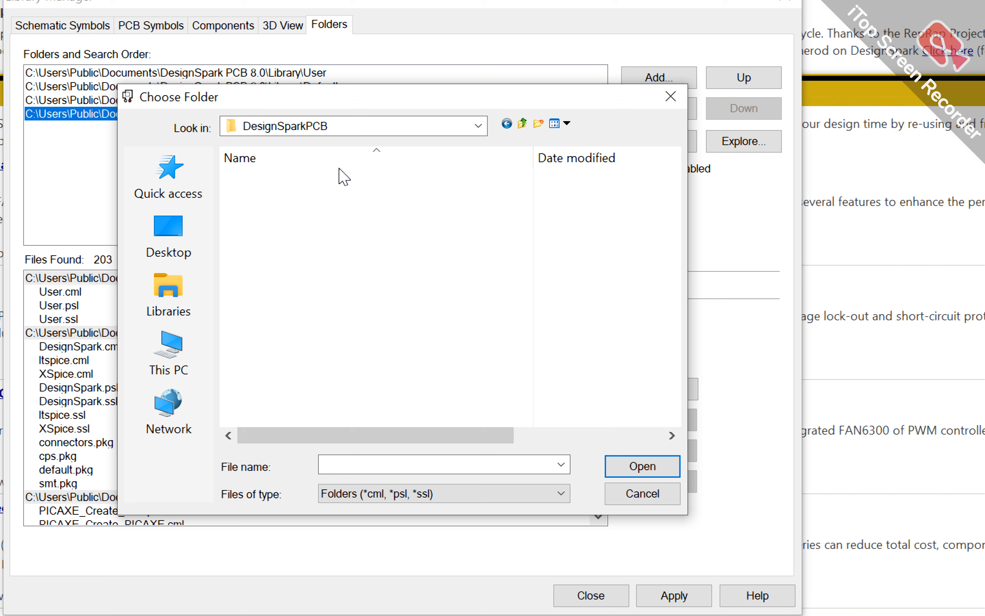
Choose the DownloadedLibrary folder inside libraries and add it to the library search order.
{"action": "key", "text": "Down"}
{"action": "key", "text": "Down"}
{"action": "key", "text": "Down"}
{"action": "key", "text": "Down"}
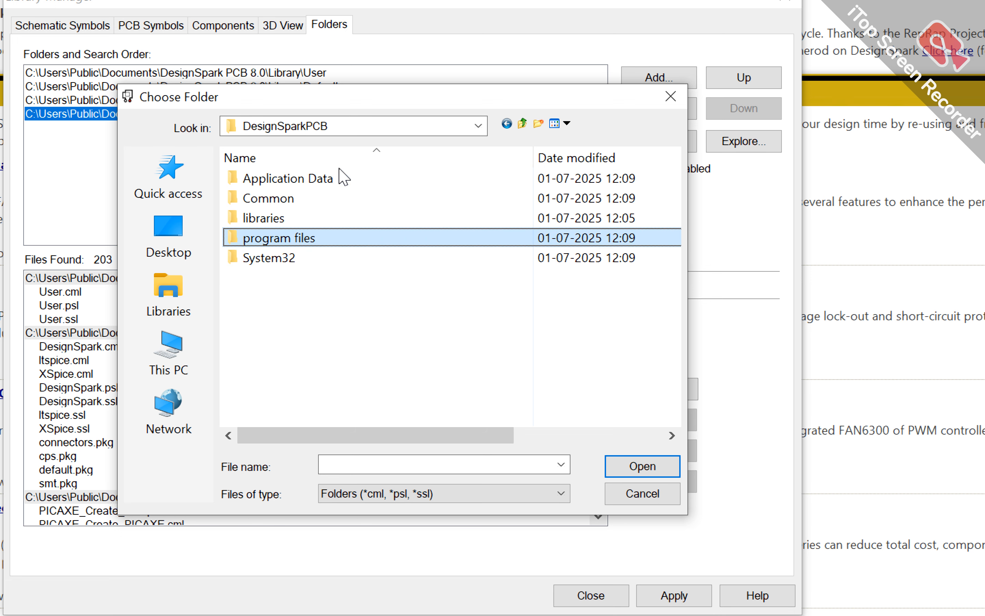
{"action": "key", "text": "Up"}
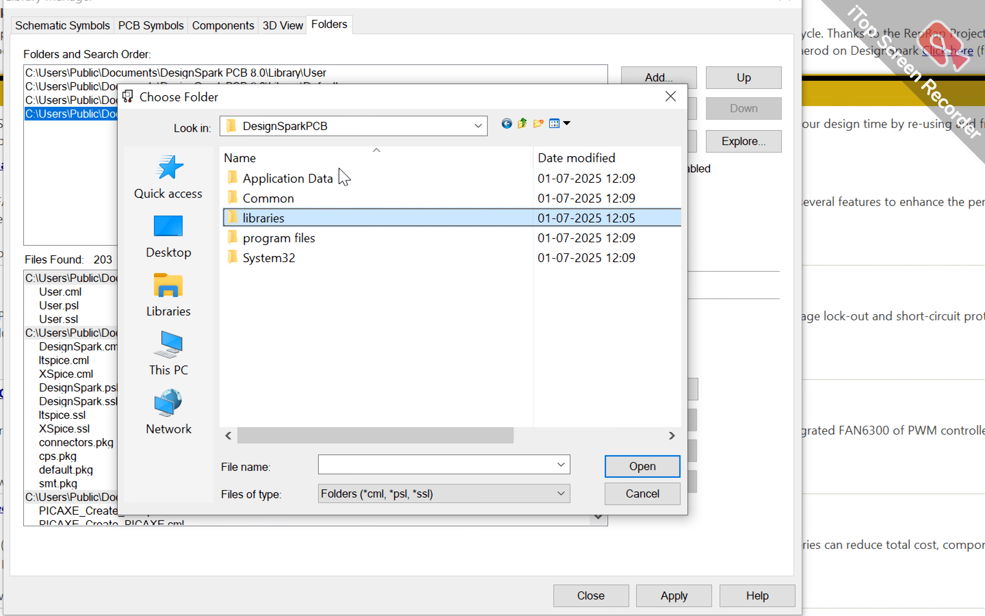
{"action": "double_click", "coordinate": [316, 222]}
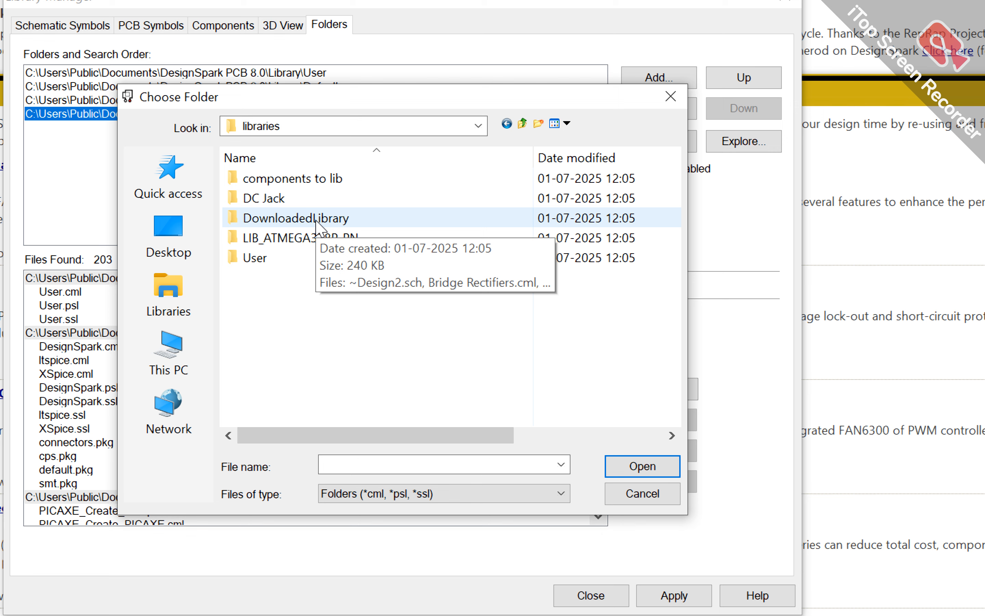
{"action": "double_click", "coordinate": [316, 220]}
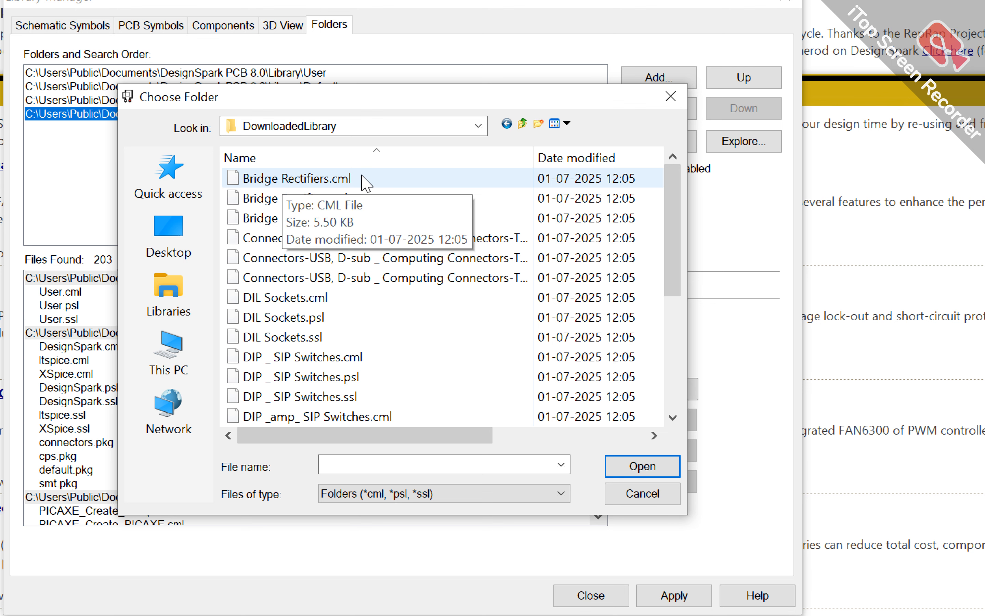
{"action": "key", "text": "Return"}
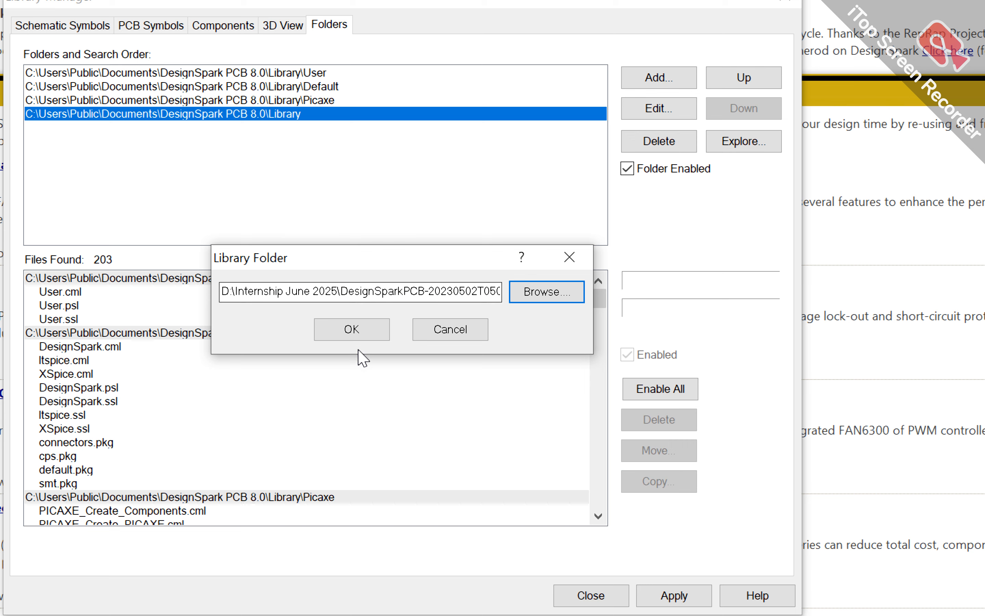
{"action": "left_click", "coordinate": [355, 334]}
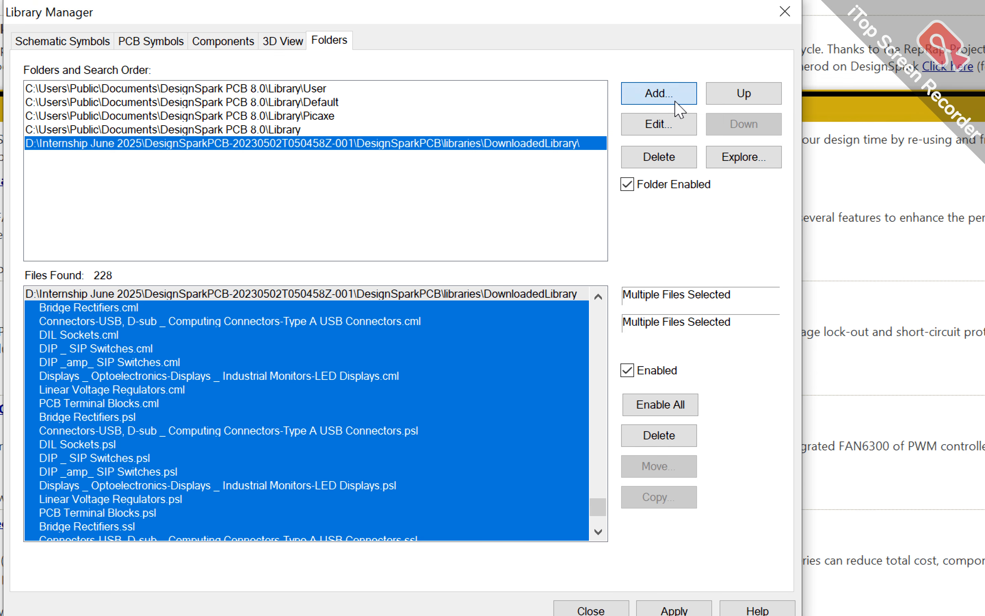
Add the User folder inside DesignSparkPCB\libraries to the library search order, then apply the changes and close the Library Manager.
{"action": "left_click", "coordinate": [676, 103]}
{"action": "left_click", "coordinate": [561, 310]}
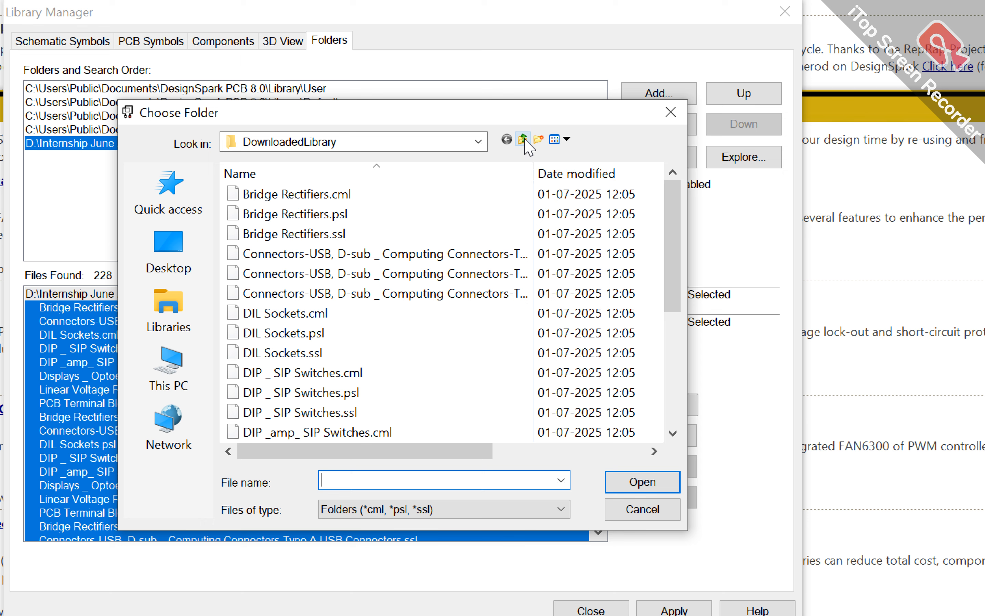
{"action": "left_click", "coordinate": [524, 140]}
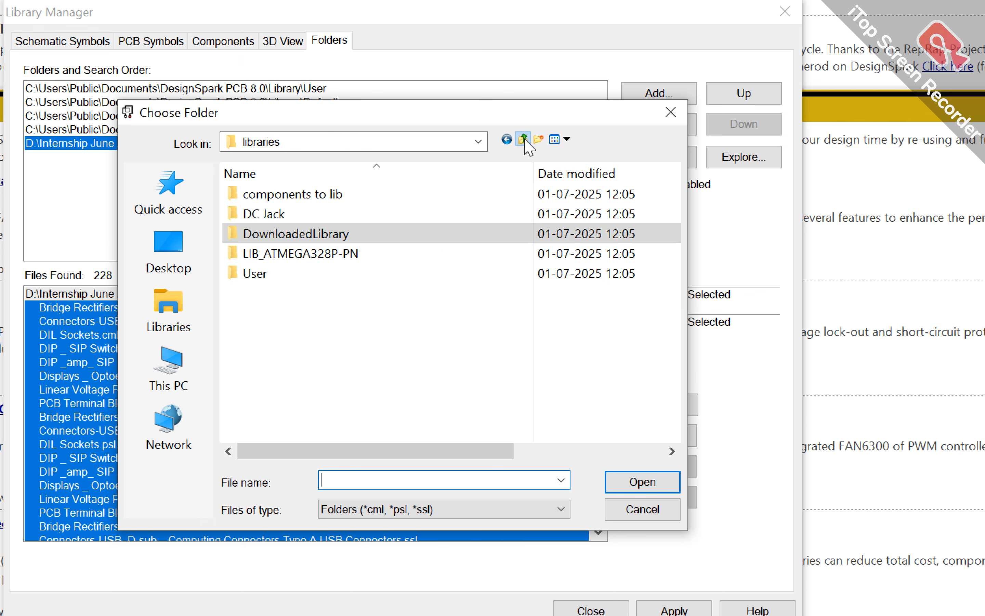
{"action": "double_click", "coordinate": [337, 281]}
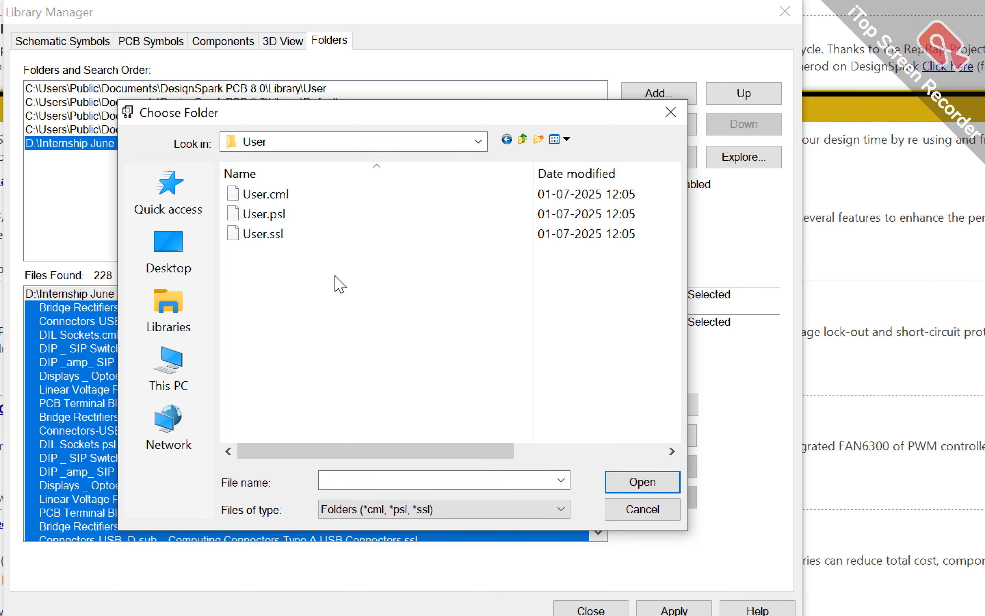
{"action": "double_click", "coordinate": [298, 200]}
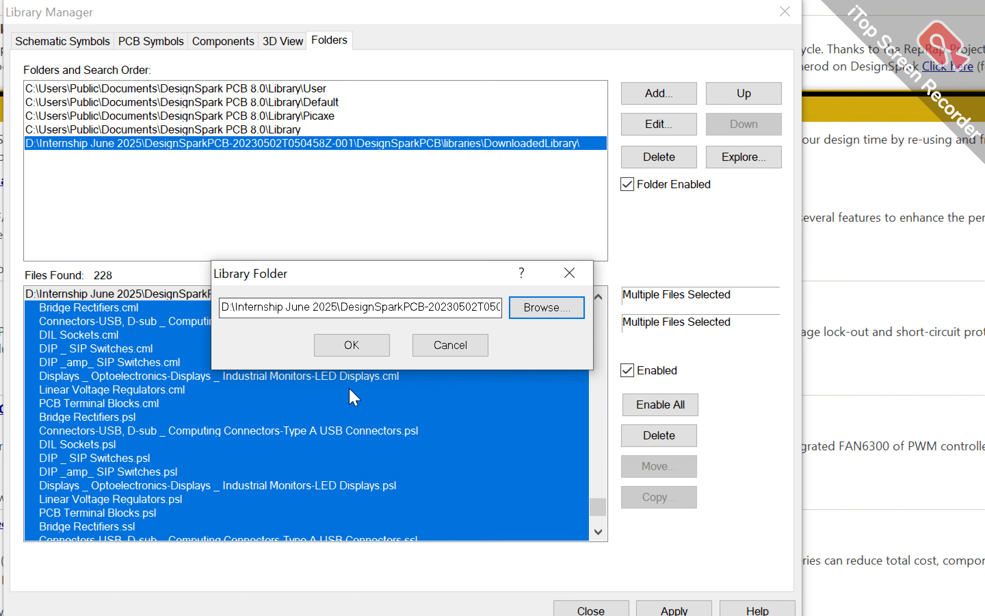
{"action": "left_click", "coordinate": [341, 347]}
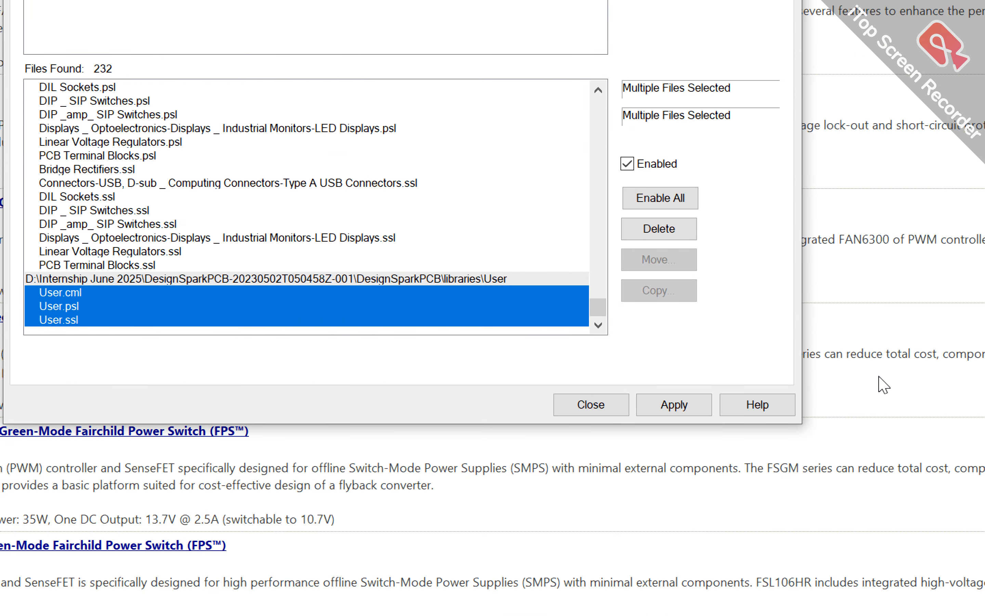
{"action": "left_click", "coordinate": [674, 406]}
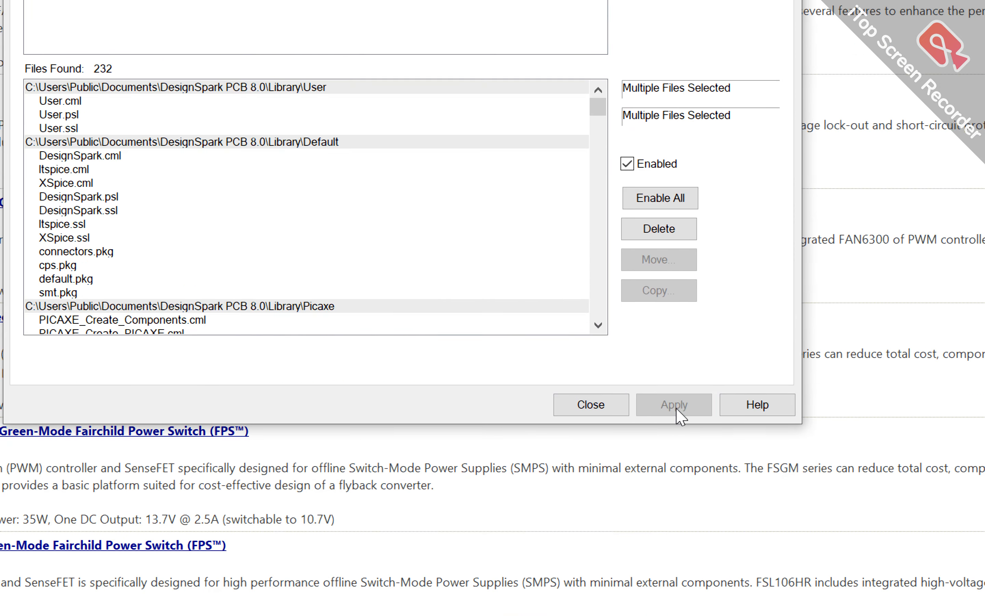
{"action": "left_click", "coordinate": [592, 407]}
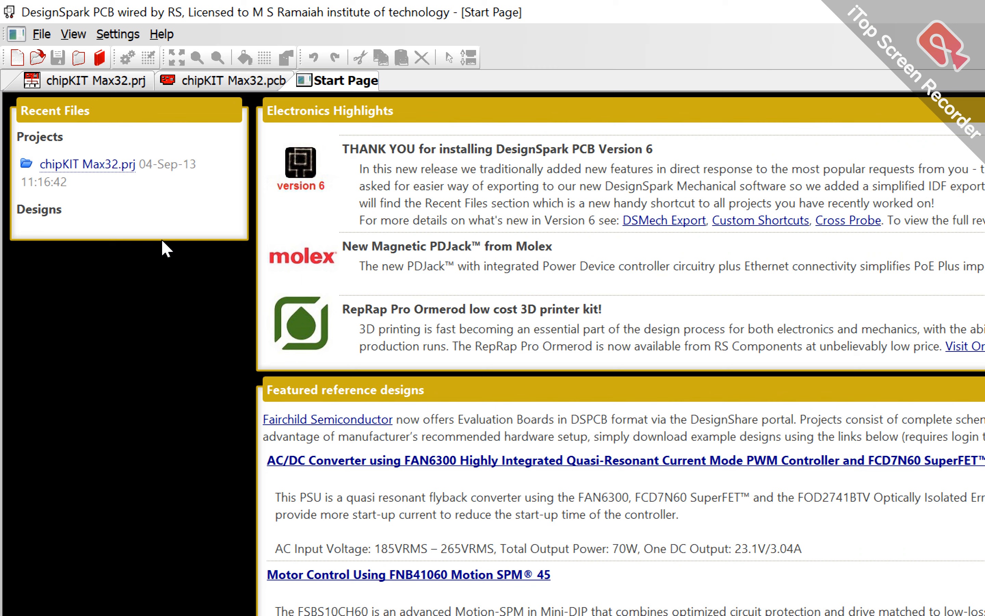
Open the recent chipKIT Max32.prj project, show its chipKIT Max32.pcb layout and turn off the screen magnification.
{"action": "left_click", "coordinate": [107, 165]}
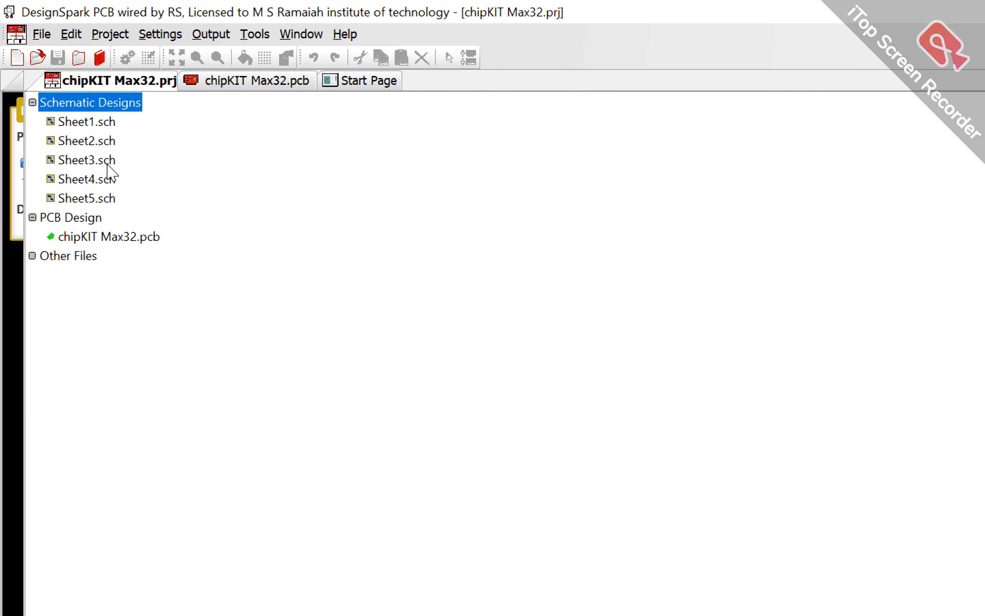
{"action": "left_click", "coordinate": [234, 82]}
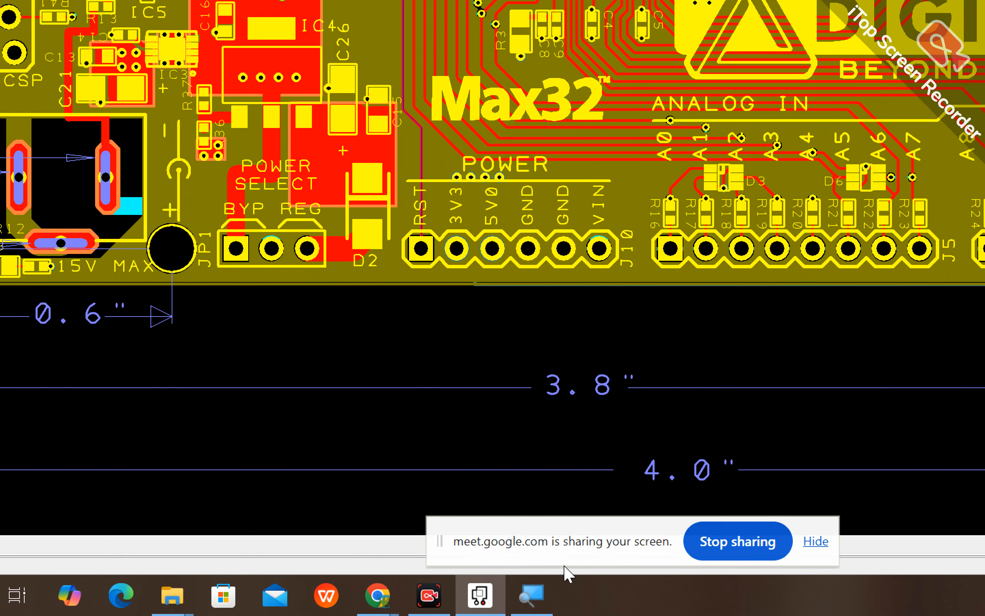
{"action": "left_click", "coordinate": [534, 597]}
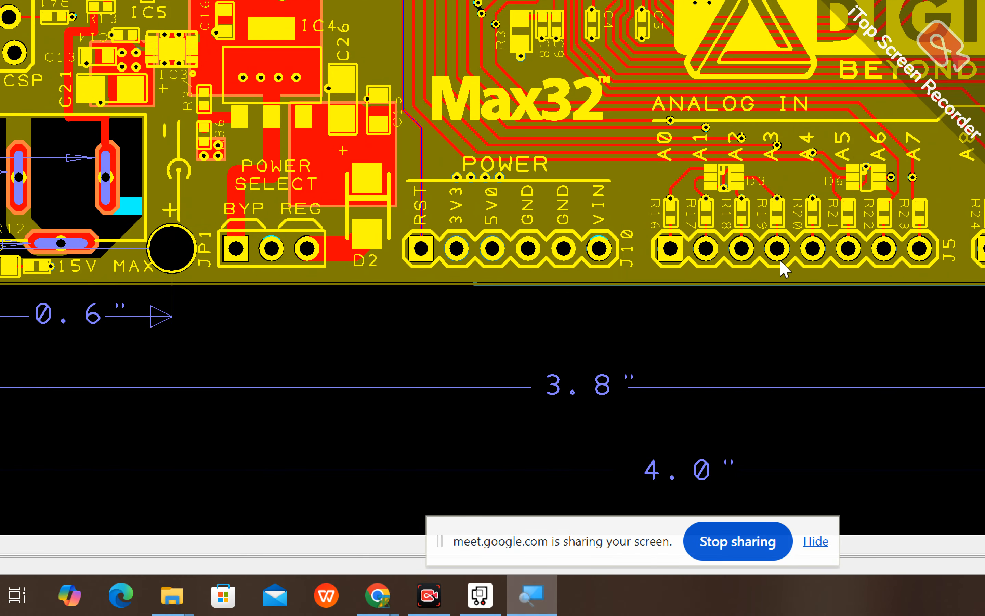
{"action": "key", "text": "super+minus"}
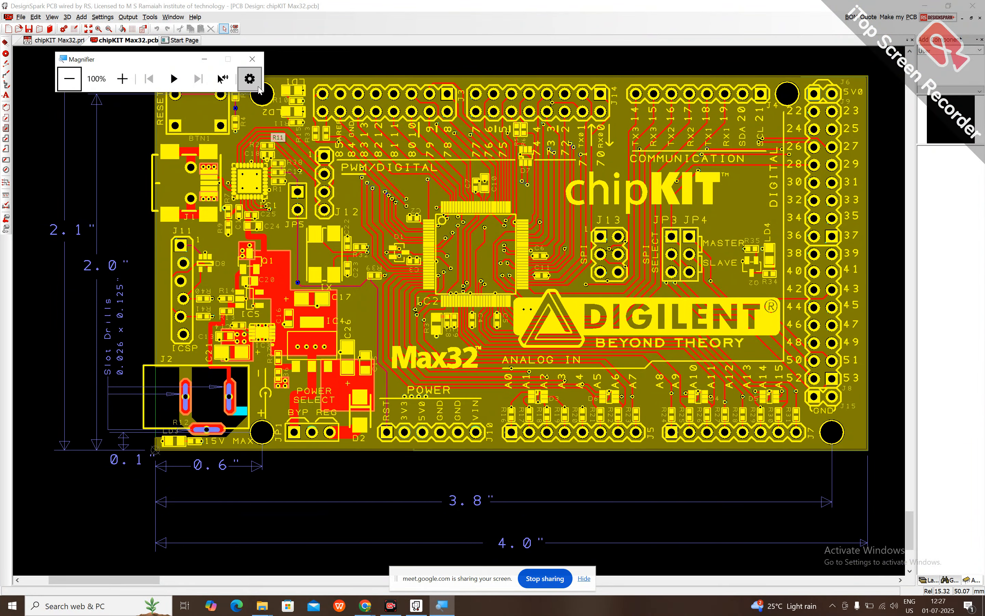
{"action": "left_click", "coordinate": [253, 59]}
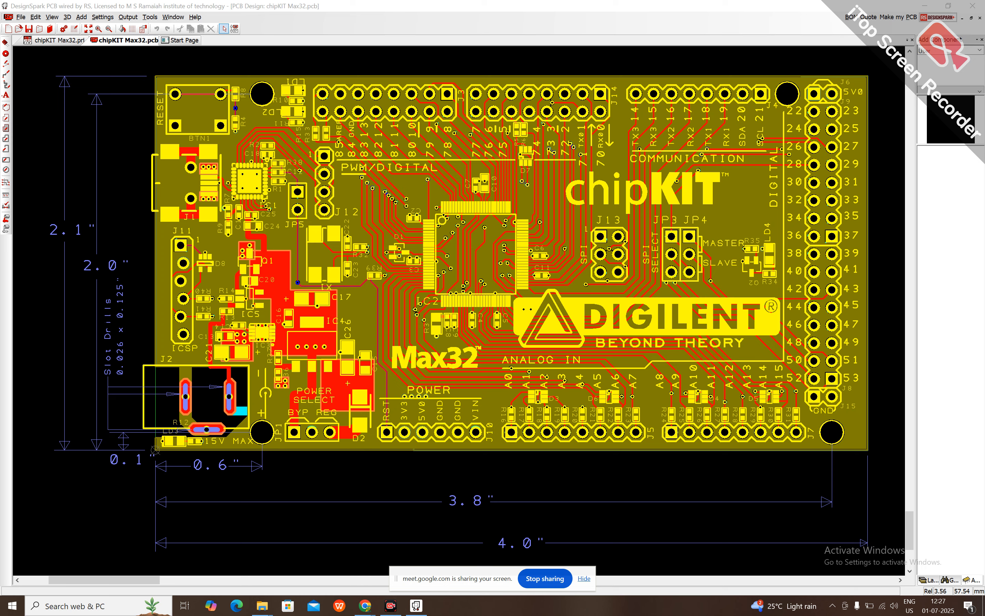
Open the 3D view of the chipKIT Max32 board and examine the board and its components from several angles.
{"action": "left_click", "coordinate": [67, 17]}
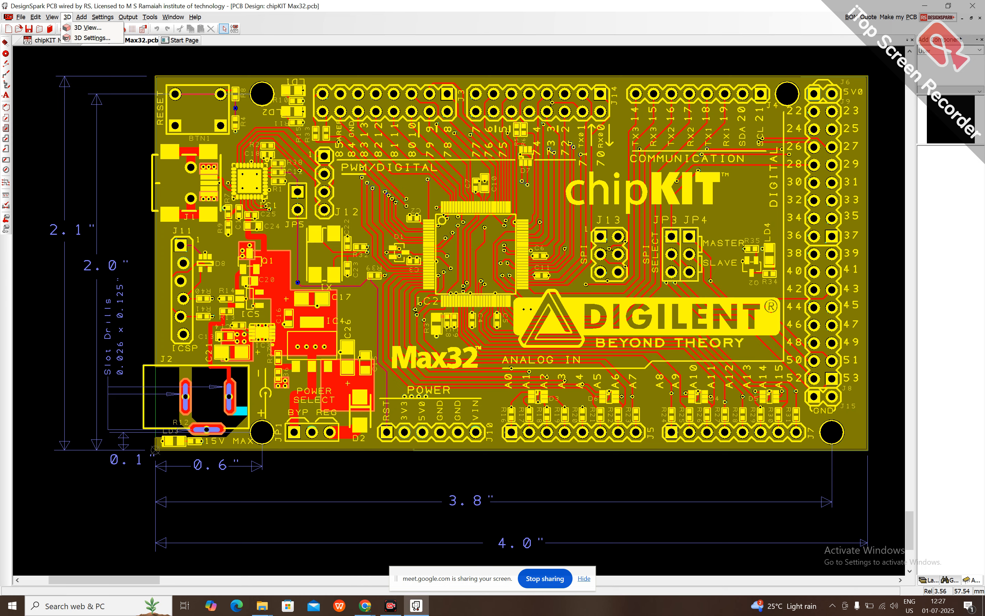
{"action": "left_click", "coordinate": [83, 27]}
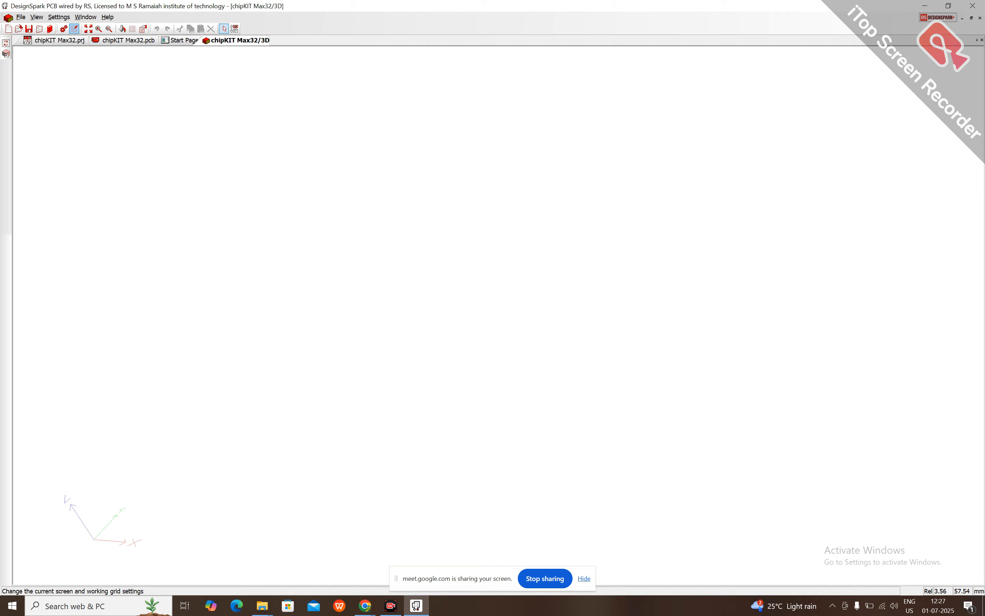
{"action": "left_click_drag", "start_coordinate": [521, 294], "coordinate": [579, 366]}
{"action": "scroll", "coordinate": [509, 318], "scroll_direction": "up", "scroll_amount": 5}
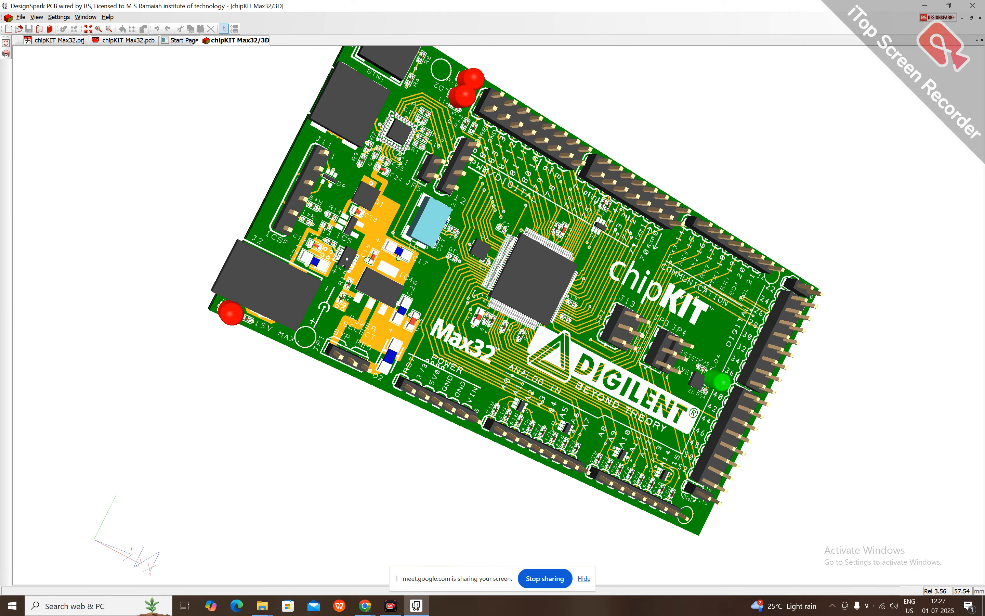
{"action": "left_click_drag", "start_coordinate": [509, 318], "coordinate": [525, 265]}
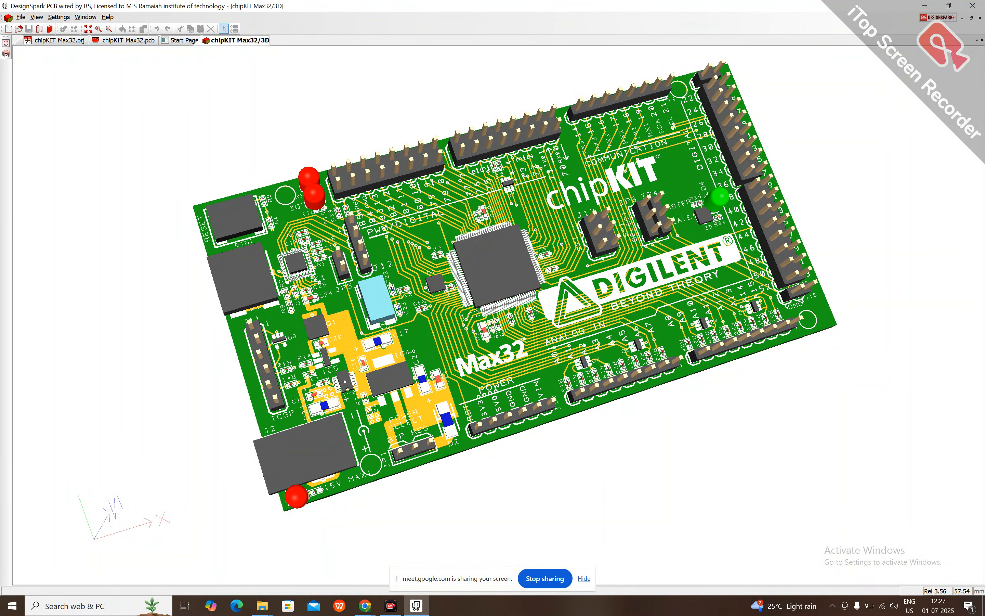
Return to the chipKIT Max32.pcb layout and inspect individual copper tracks around the DIGILENT logo.
{"action": "left_click", "coordinate": [128, 40]}
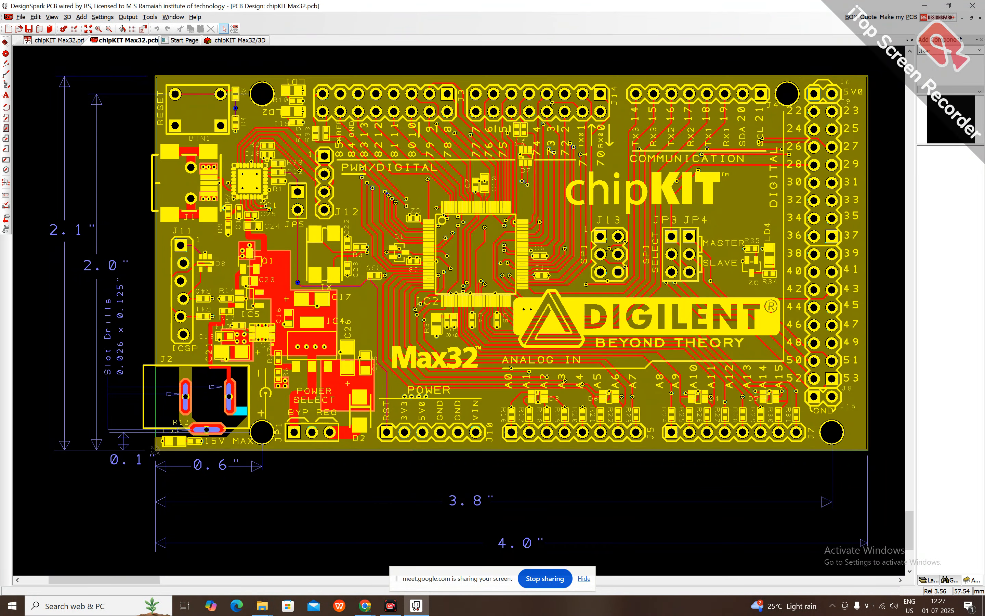
{"action": "left_click", "coordinate": [570, 311]}
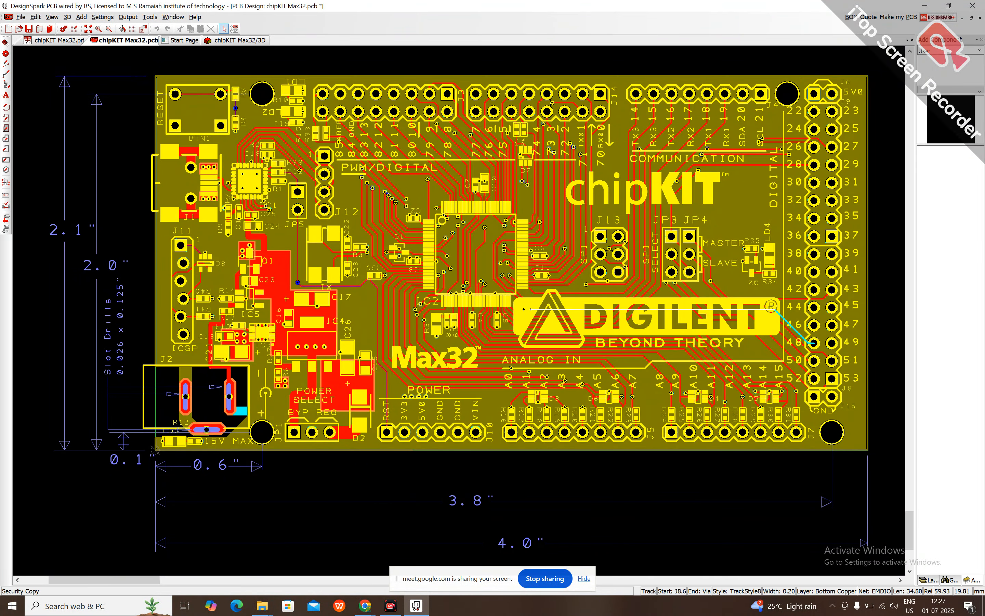
{"action": "left_click", "coordinate": [530, 310]}
{"action": "left_click", "coordinate": [570, 334]}
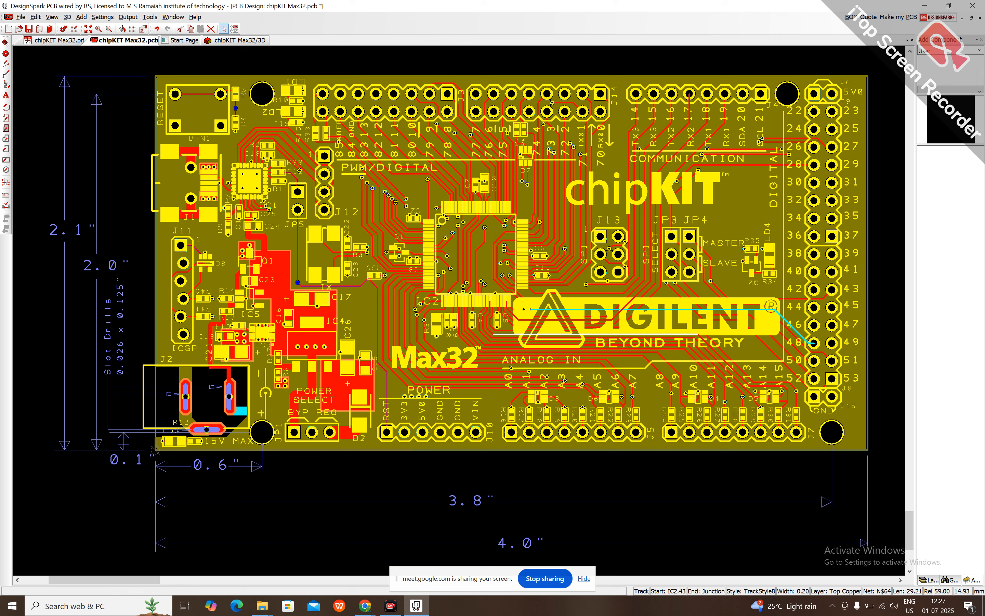
{"action": "left_click", "coordinate": [570, 345]}
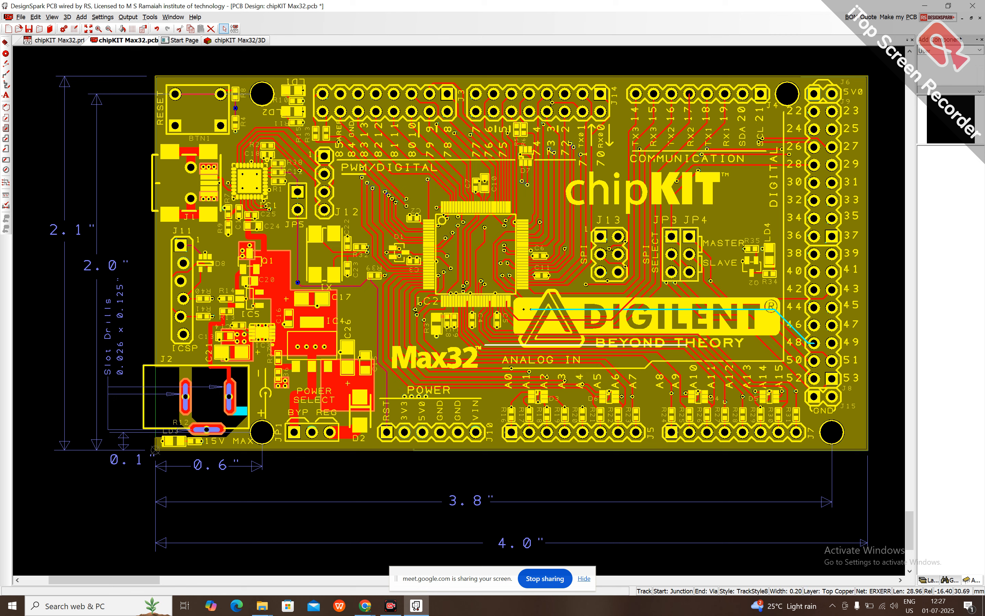
{"action": "left_click", "coordinate": [98, 236]}
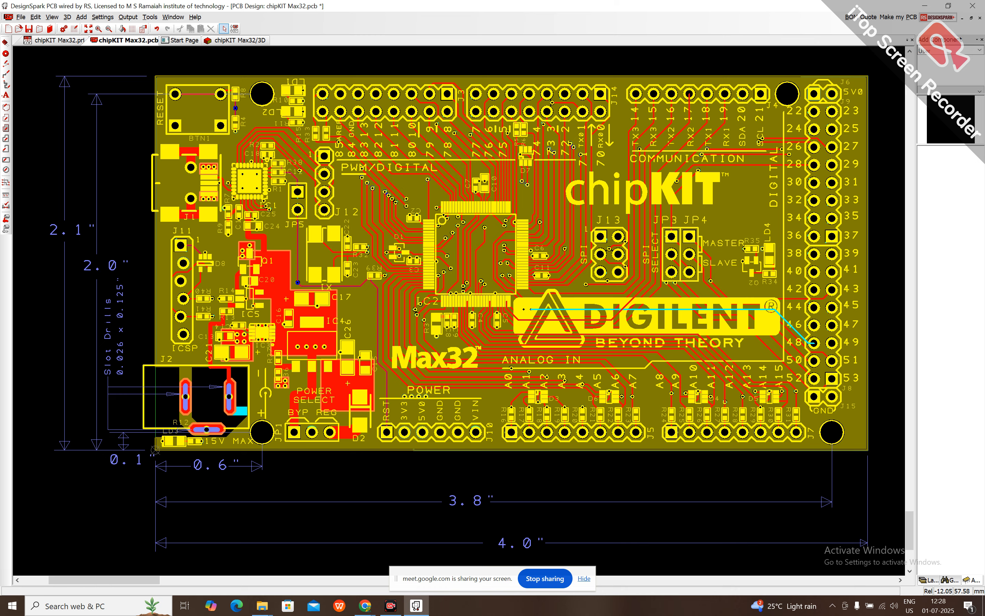
Switch to File Explorer, open the circuit image Mighty Juttuli-Borwo (1).png from Downloads and enlarge it to examine the wiring.
{"action": "left_click", "coordinate": [59, 40]}
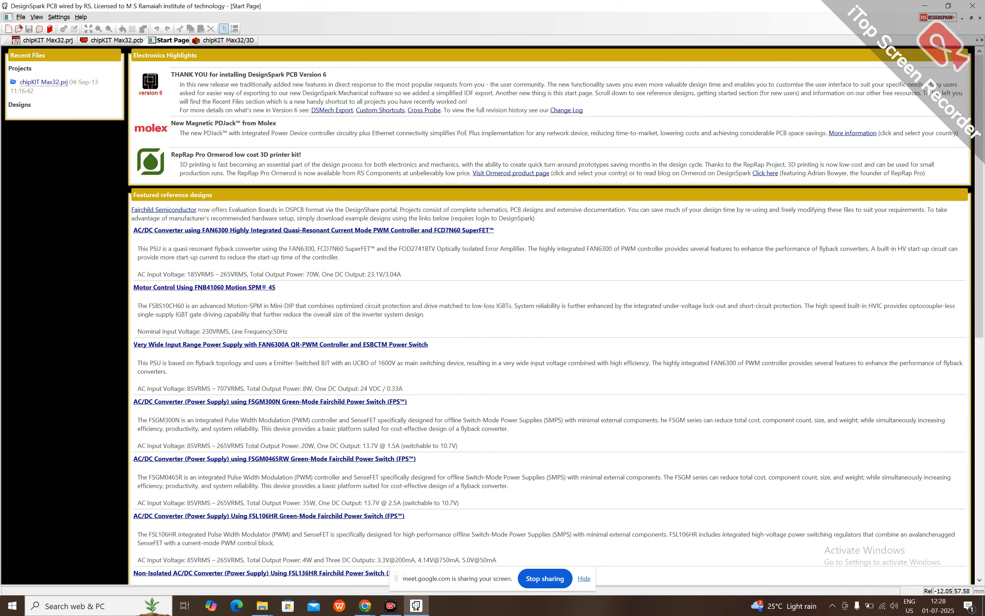
{"action": "left_click", "coordinate": [925, 6]}
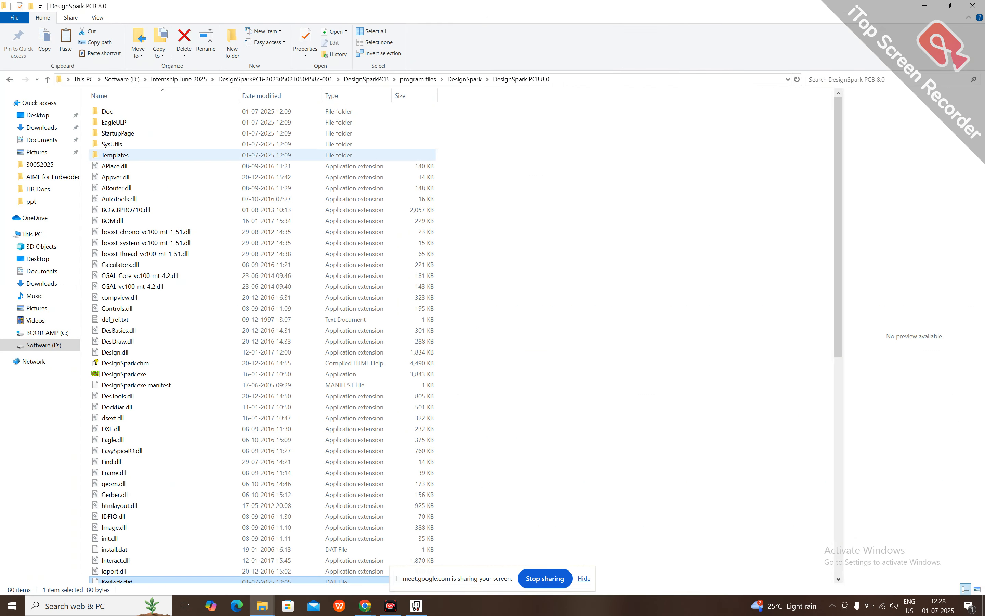
{"action": "left_click", "coordinate": [41, 126]}
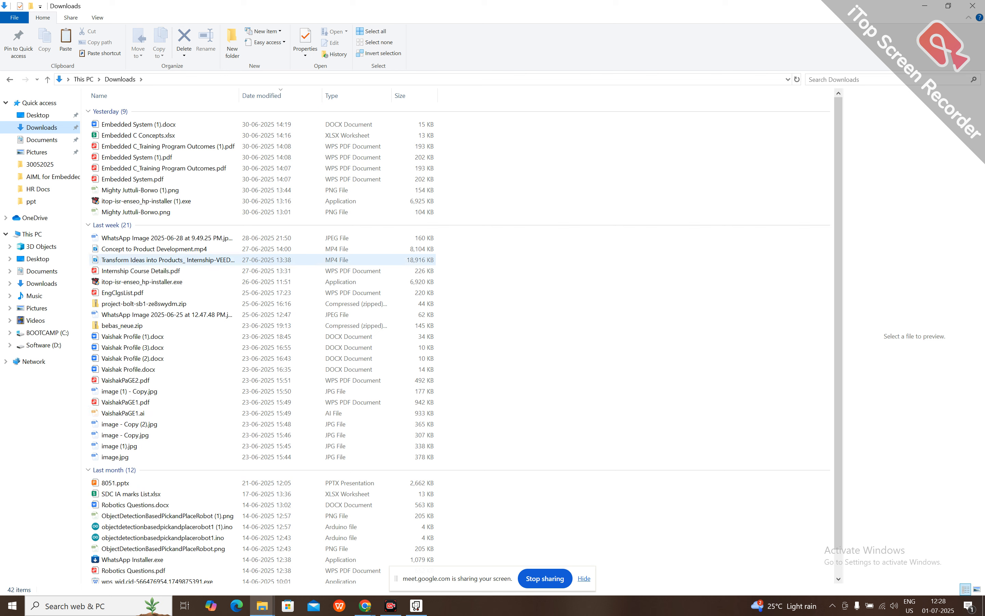
{"action": "left_click", "coordinate": [159, 190]}
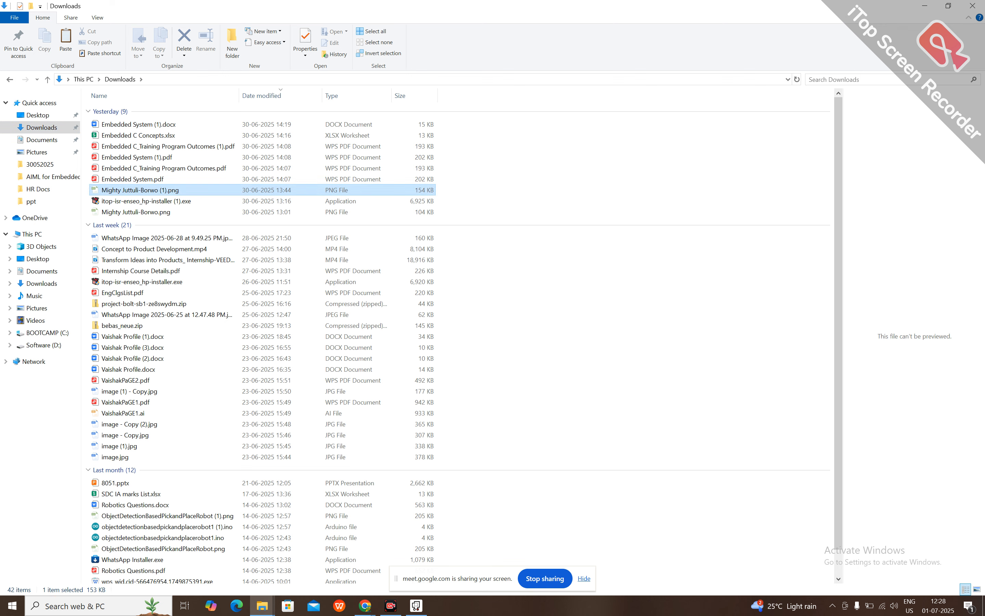
{"action": "key", "text": "Return"}
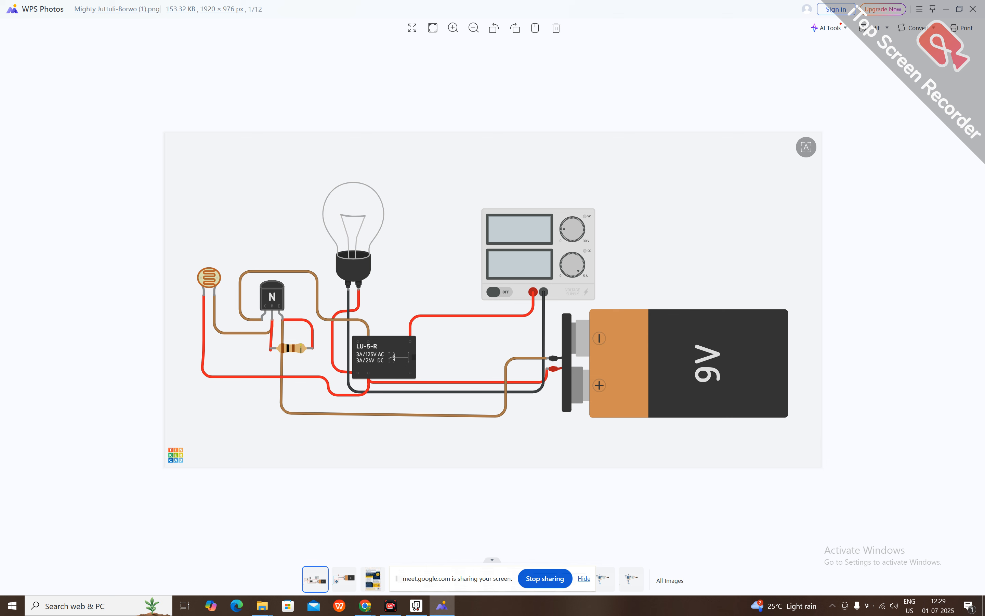
{"action": "left_click", "coordinate": [453, 28]}
{"action": "left_click", "coordinate": [453, 28]}
{"action": "left_click", "coordinate": [453, 28]}
{"action": "left_click", "coordinate": [453, 27]}
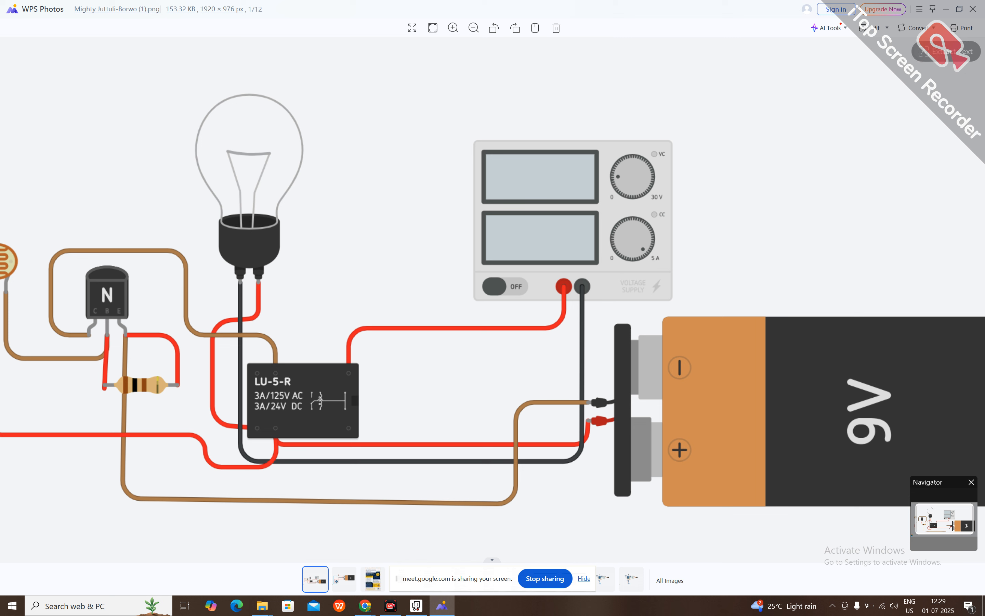
Switch to Chrome and search Google in a new tab for "Screw Connector for PCB".
{"action": "mouse_move", "coordinate": [365, 606]}
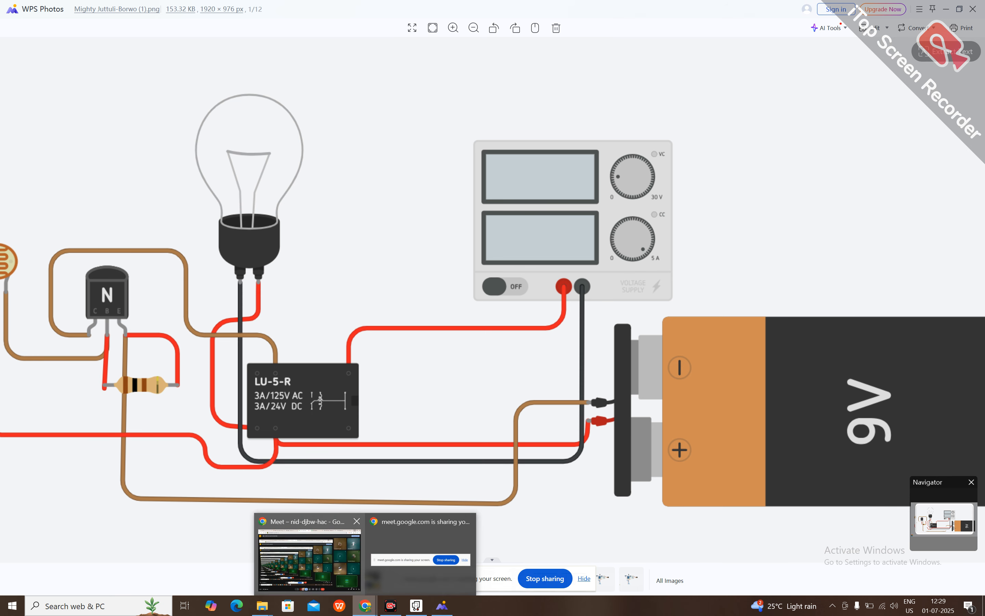
{"action": "left_click", "coordinate": [309, 542]}
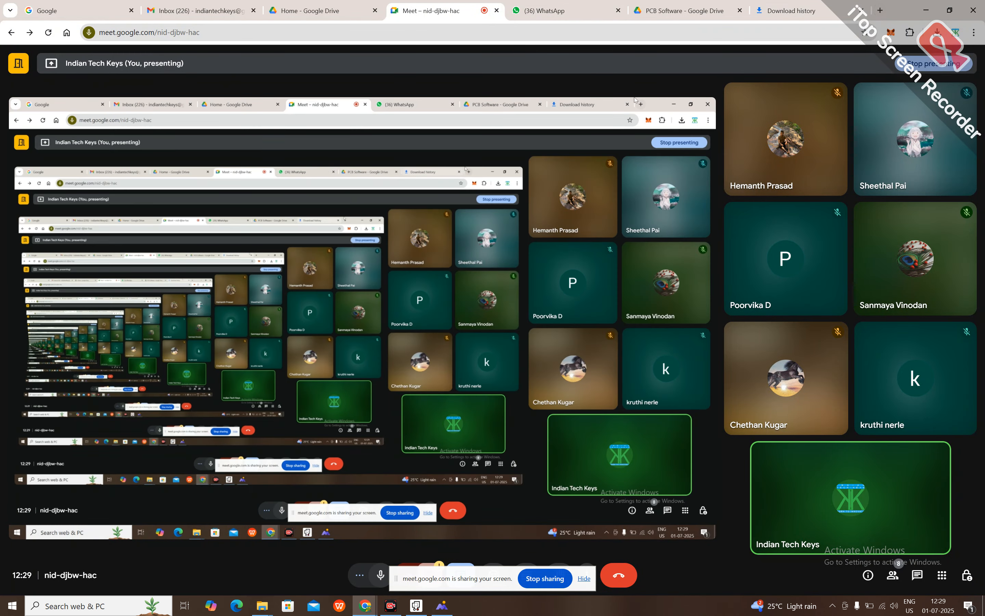
{"action": "left_click", "coordinate": [879, 10]}
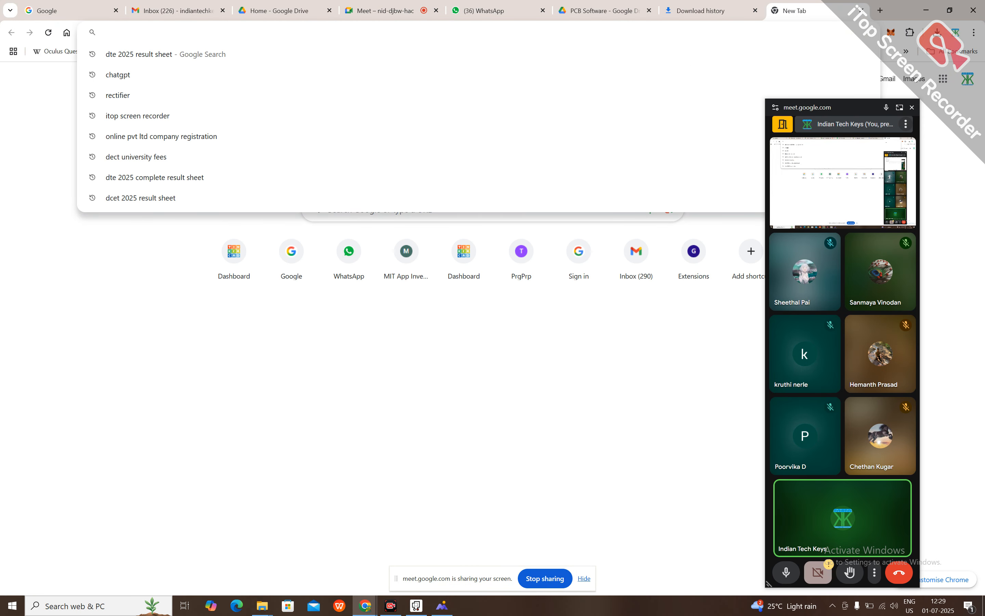
{"action": "type", "text": "S"}
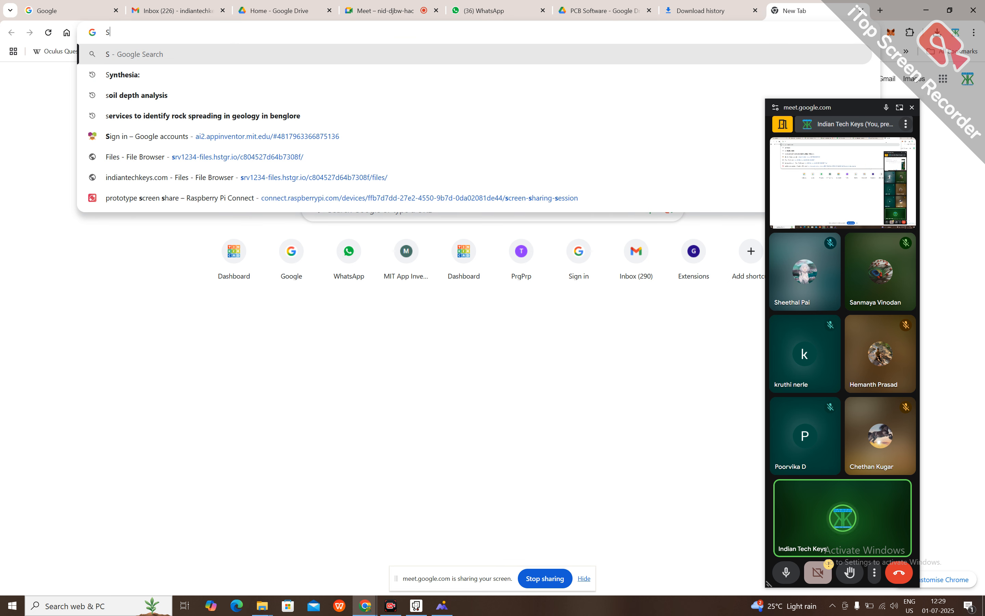
{"action": "type", "text": "c"}
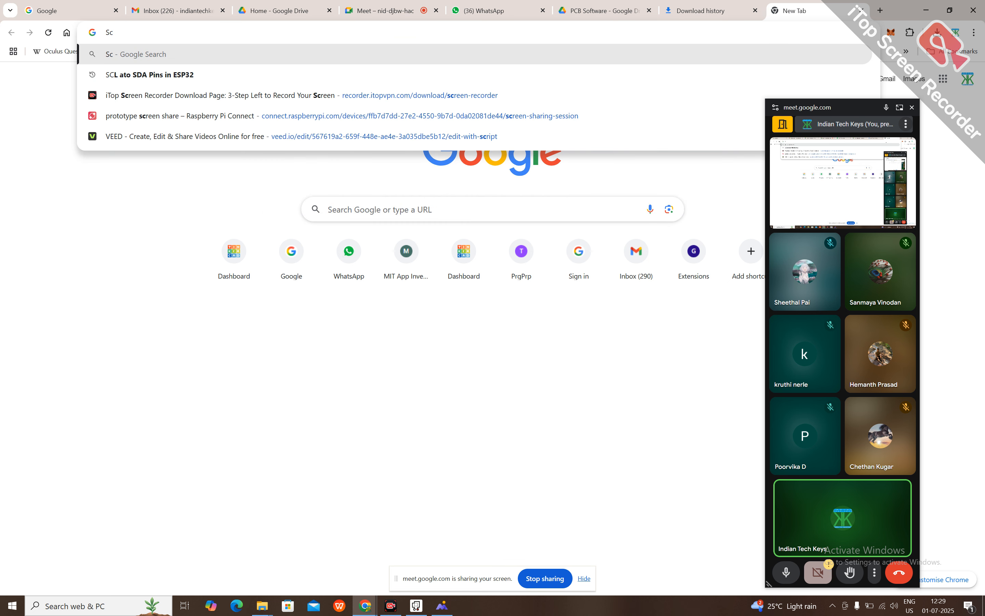
{"action": "type", "text": "rew"}
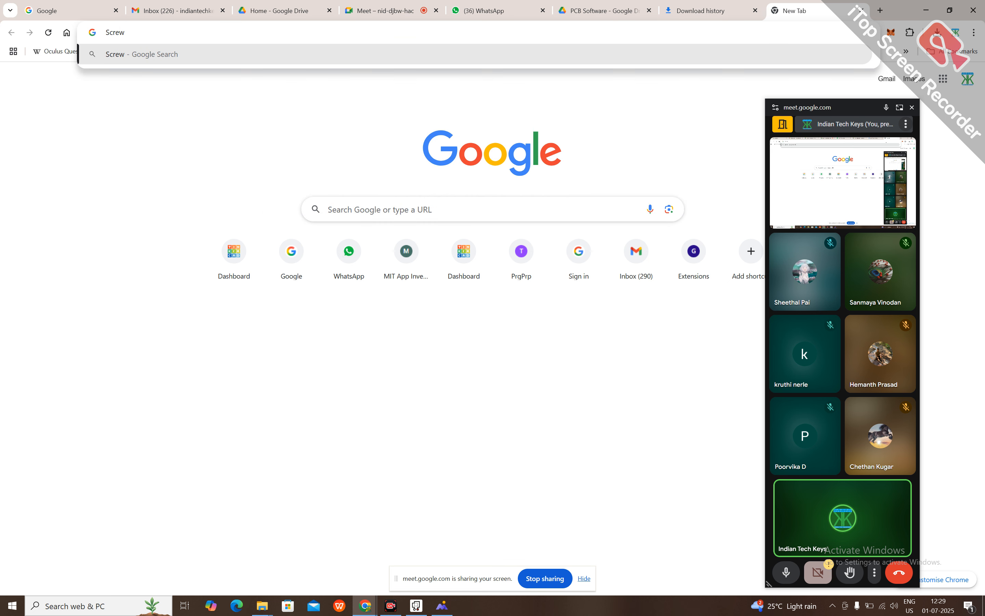
{"action": "type", "text": " Connector for PCB"}
{"action": "key", "text": "Return"}
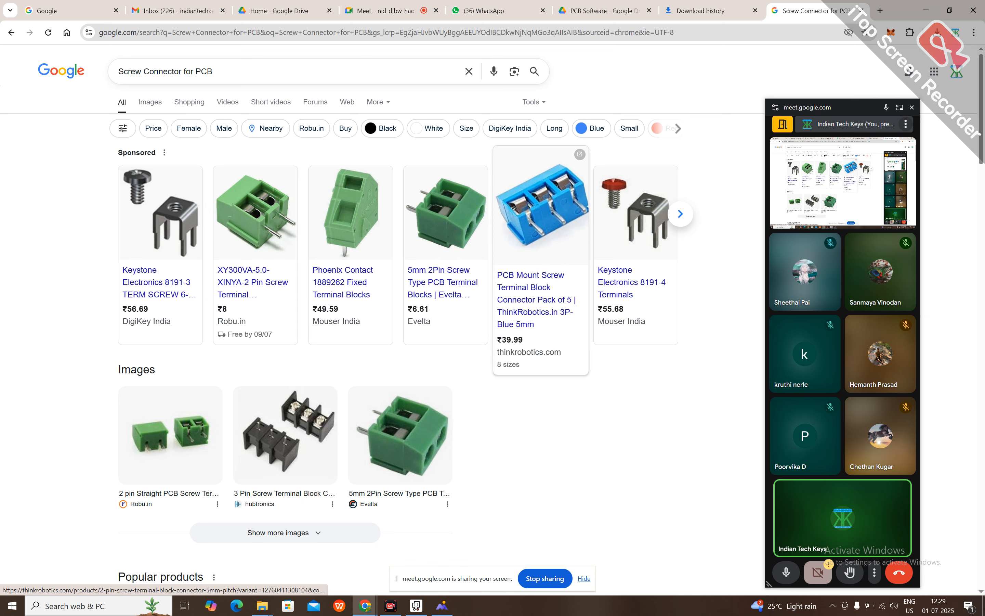
{"action": "mouse_move", "coordinate": [416, 606]}
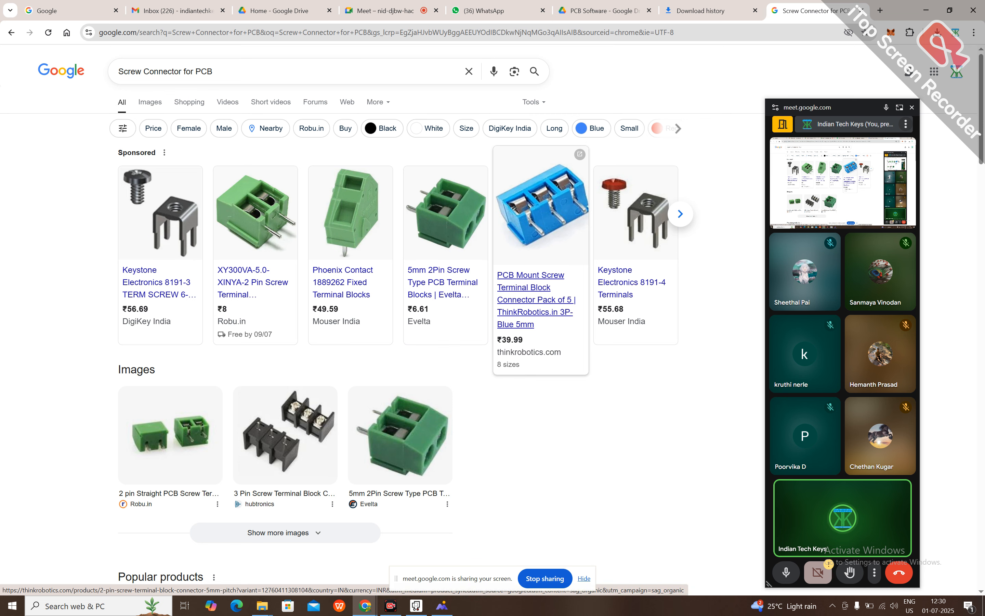
Revisit the lamp and relay circuit image in WPS Photos, and return to the screw connector results in Chrome.
{"action": "left_click", "coordinate": [441, 605]}
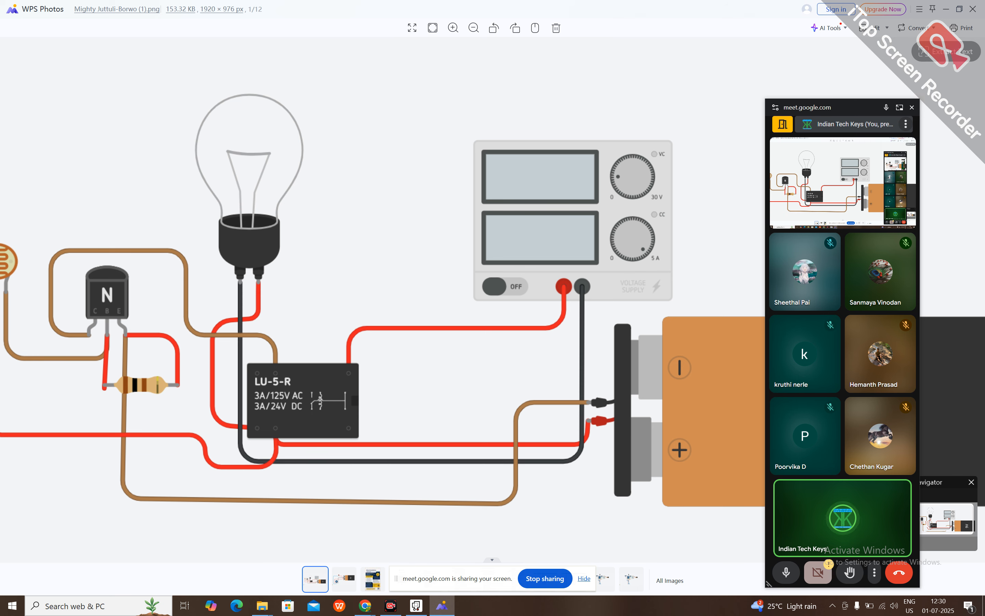
{"action": "mouse_move", "coordinate": [365, 606]}
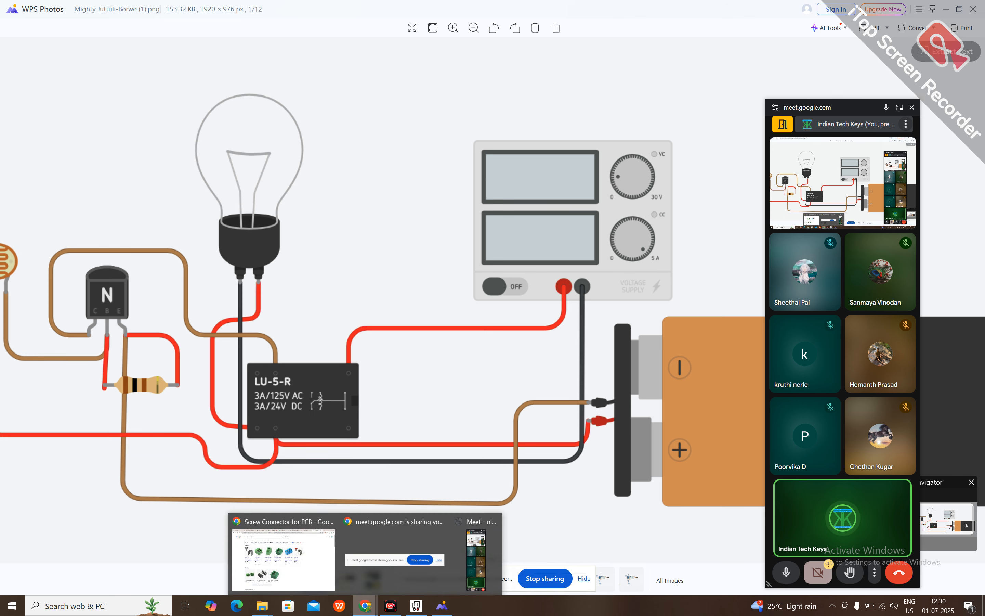
{"action": "left_click", "coordinate": [285, 561]}
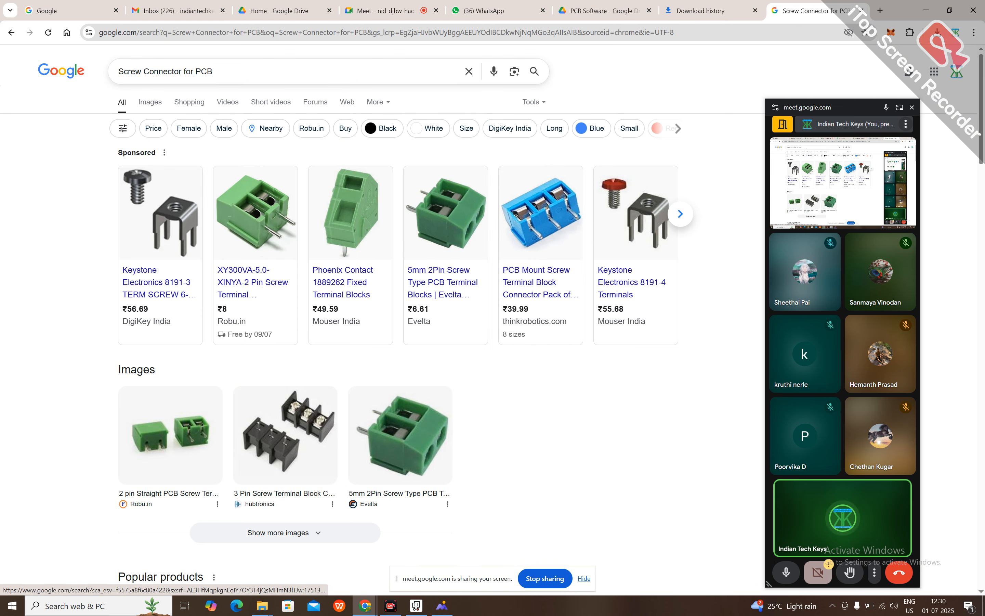
Switch to DesignSpark PCB and tilt the chipKIT Max32 3D view to examine the pin headers along the board edges.
{"action": "left_click", "coordinate": [415, 606]}
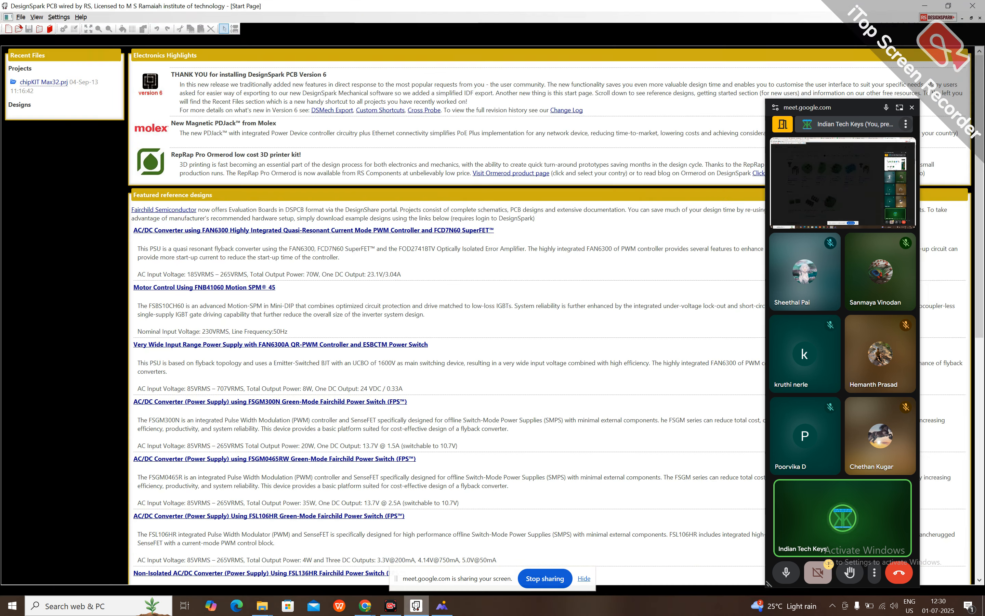
{"action": "left_click", "coordinate": [227, 41]}
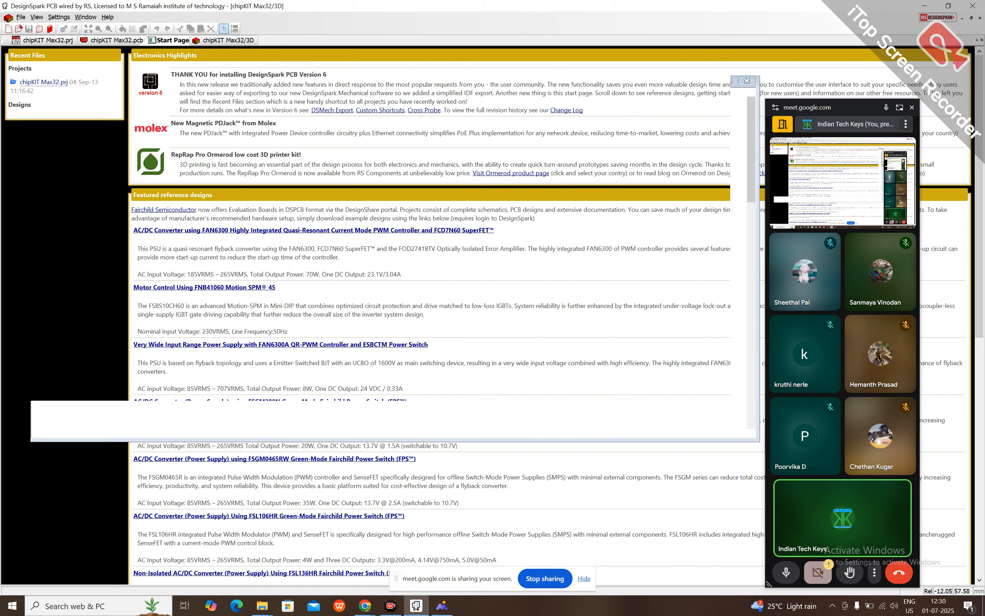
{"action": "scroll", "coordinate": [349, 133], "scroll_direction": "up", "scroll_amount": 3}
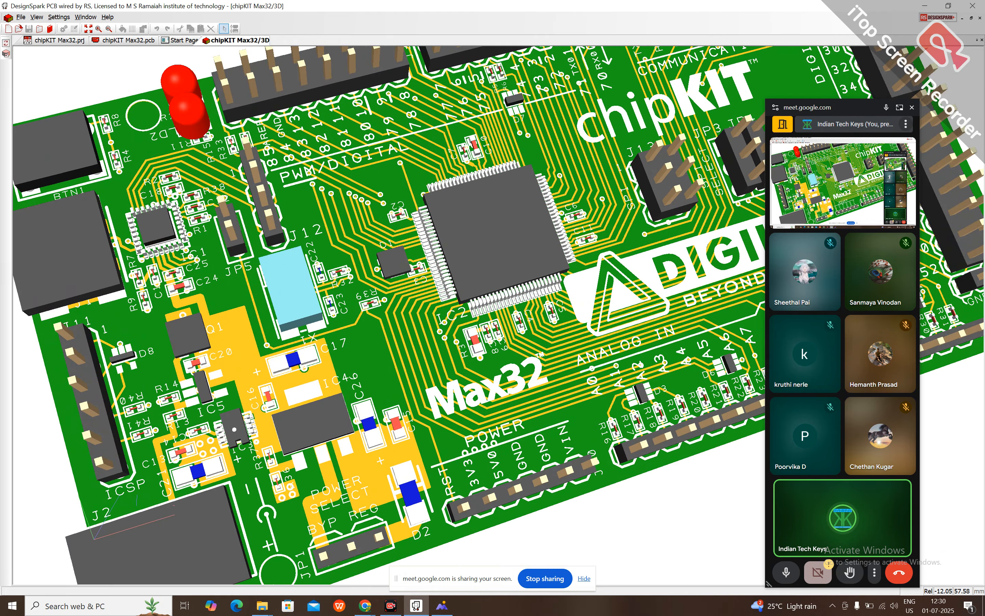
{"action": "left_click_drag", "start_coordinate": [468, 346], "coordinate": [440, 252]}
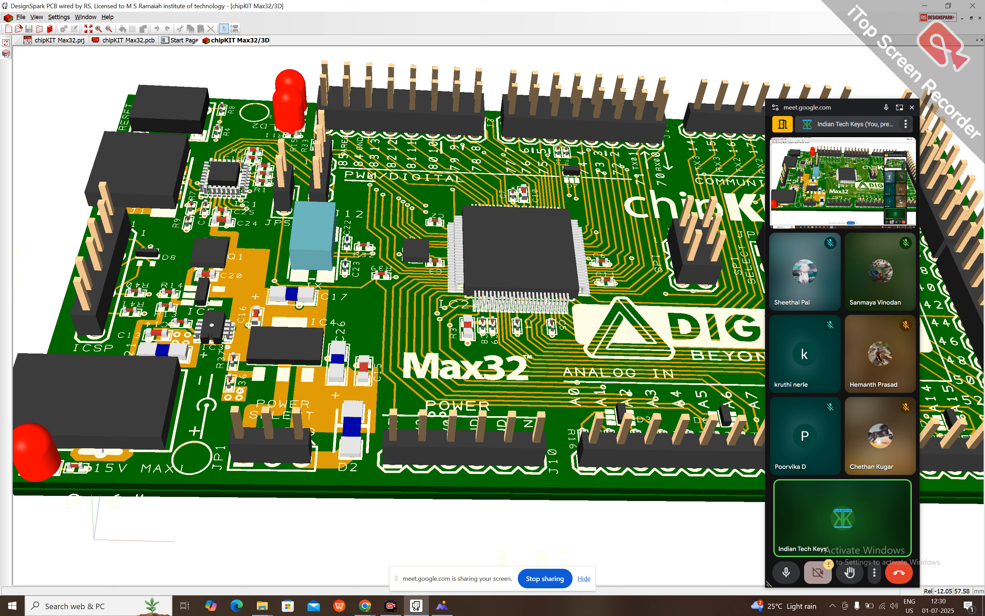
Switch to Chrome, search Google for "burg connector male" and look through the image results.
{"action": "left_click", "coordinate": [365, 606]}
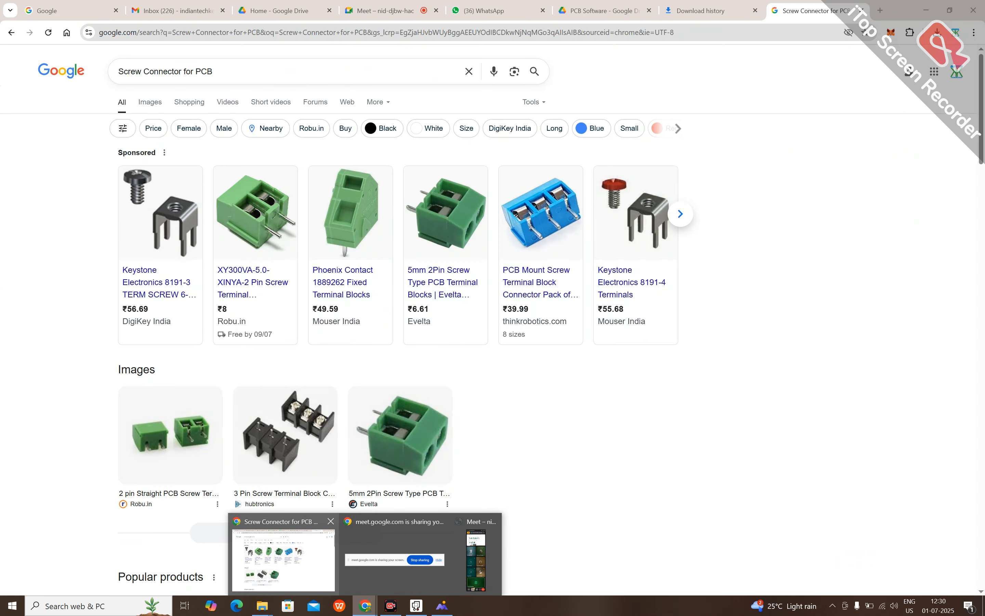
{"action": "left_click", "coordinate": [284, 560]}
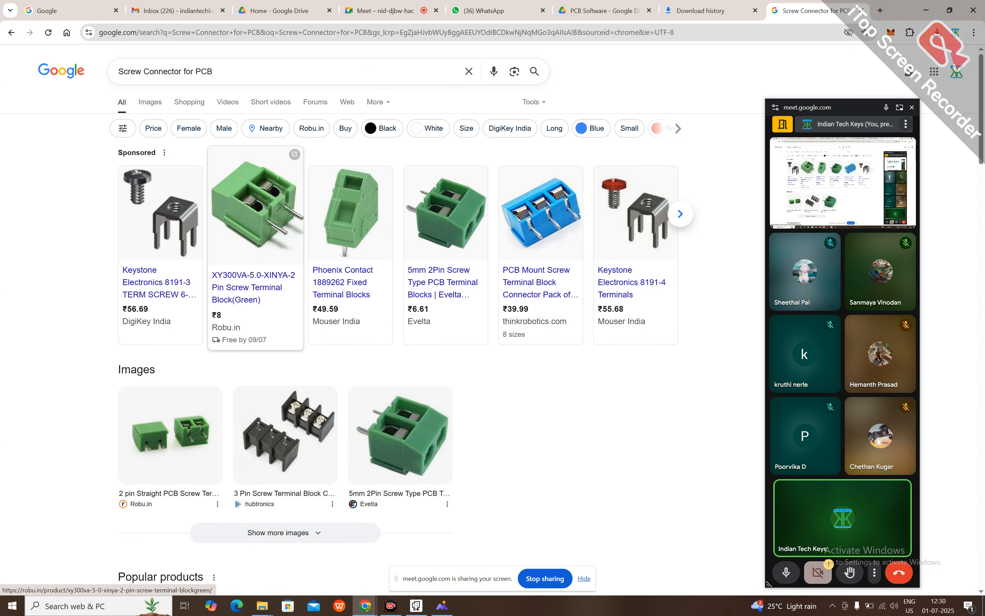
{"action": "left_click_drag", "start_coordinate": [228, 72], "coordinate": [91, 75]}
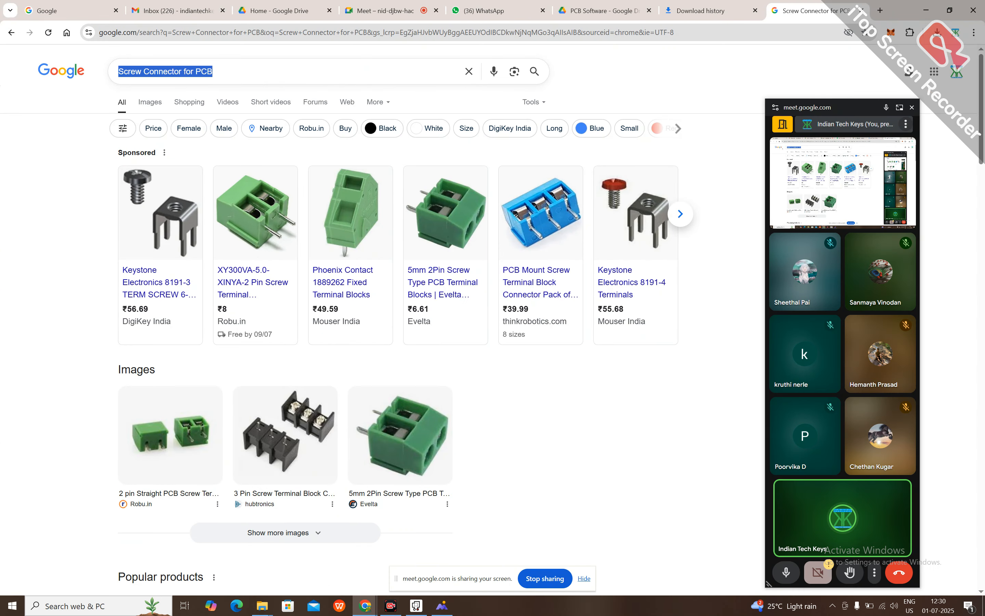
{"action": "type", "text": "Bur"}
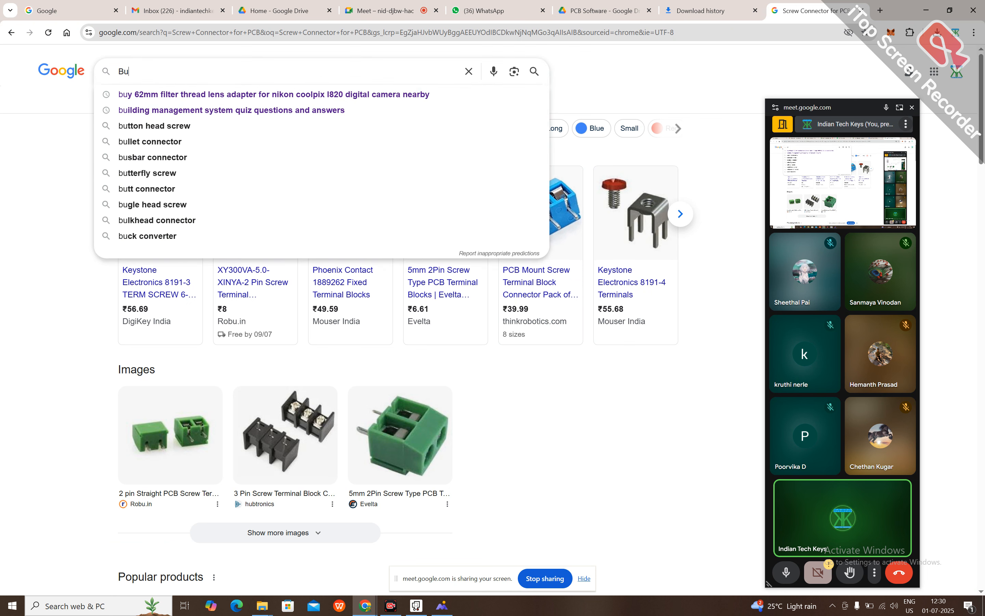
{"action": "key", "text": "Down"}
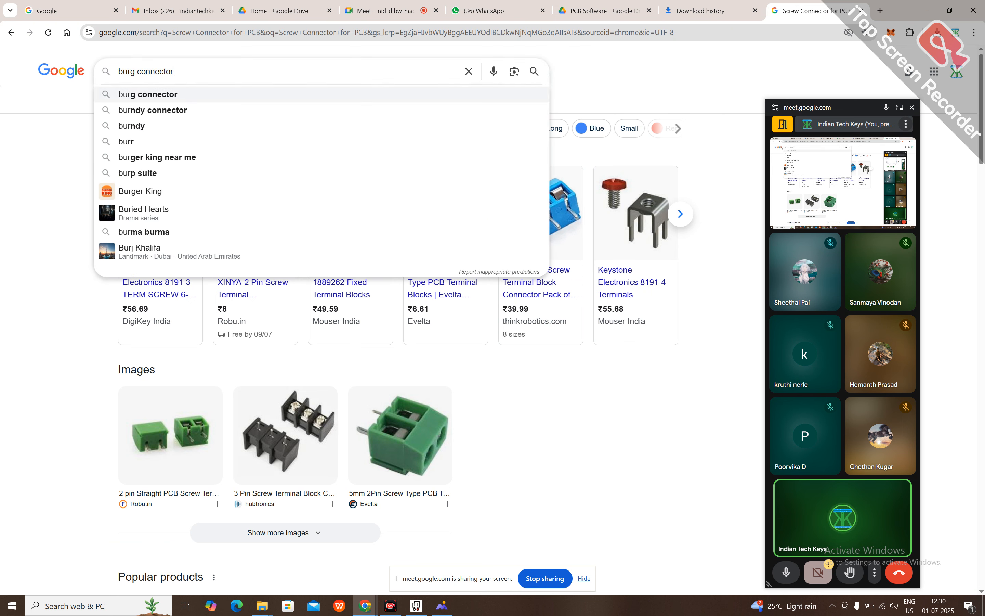
{"action": "key", "text": "BackSpace"}
{"action": "key", "text": "BackSpace"}
{"action": "key", "text": "BackSpace"}
{"action": "key", "text": "BackSpace"}
{"action": "key", "text": "BackSpace"}
{"action": "key", "text": "BackSpace"}
{"action": "key", "text": "BackSpace"}
{"action": "key", "text": "BackSpace"}
{"action": "key", "text": "BackSpace"}
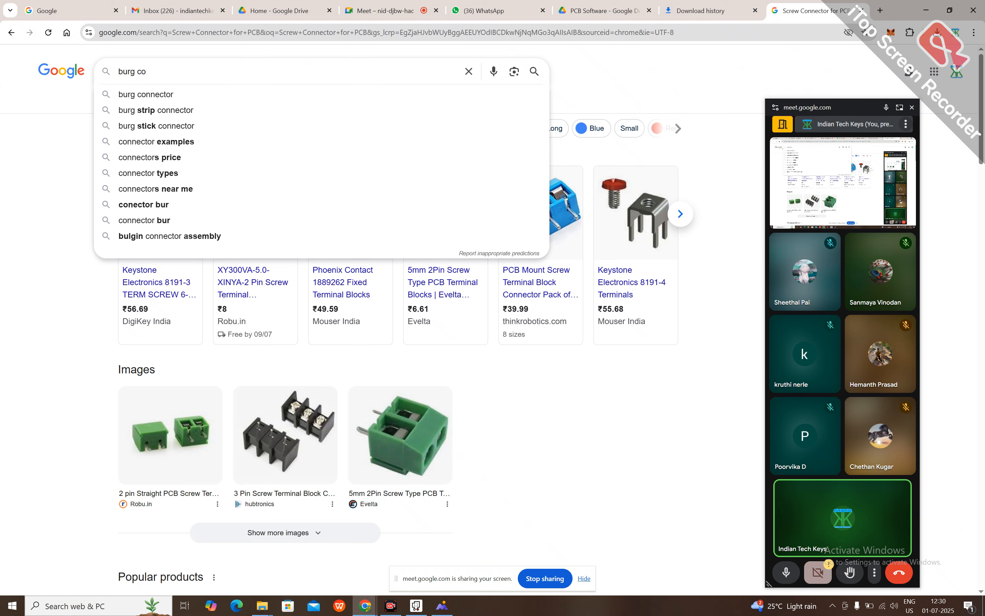
{"action": "type", "text": "cpnnect"}
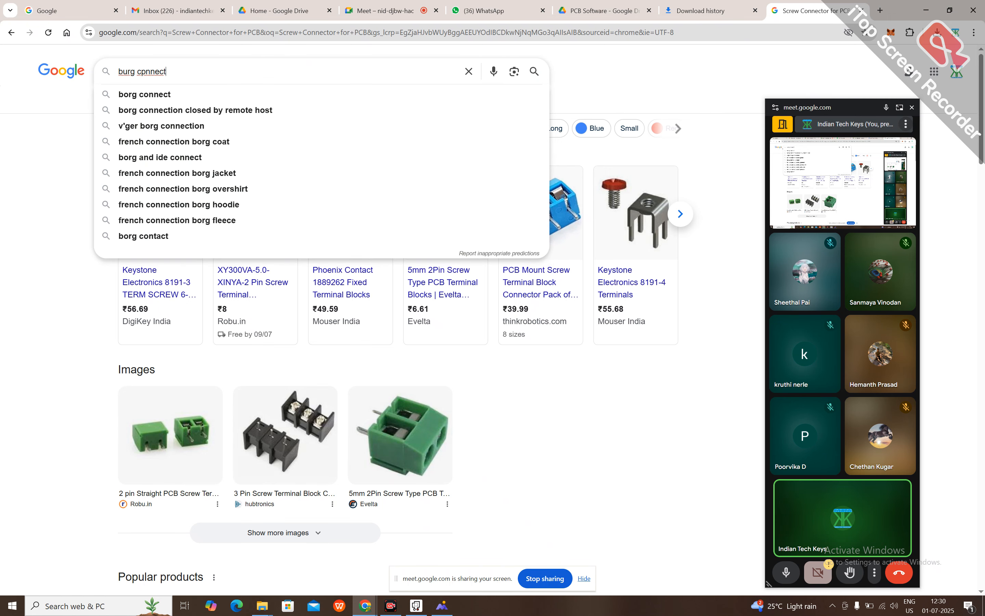
{"action": "key", "text": "BackSpace"}
{"action": "key", "text": "BackSpace"}
{"action": "key", "text": "BackSpace"}
{"action": "key", "text": "BackSpace"}
{"action": "key", "text": "BackSpace"}
{"action": "key", "text": "BackSpace"}
{"action": "type", "text": "o"}
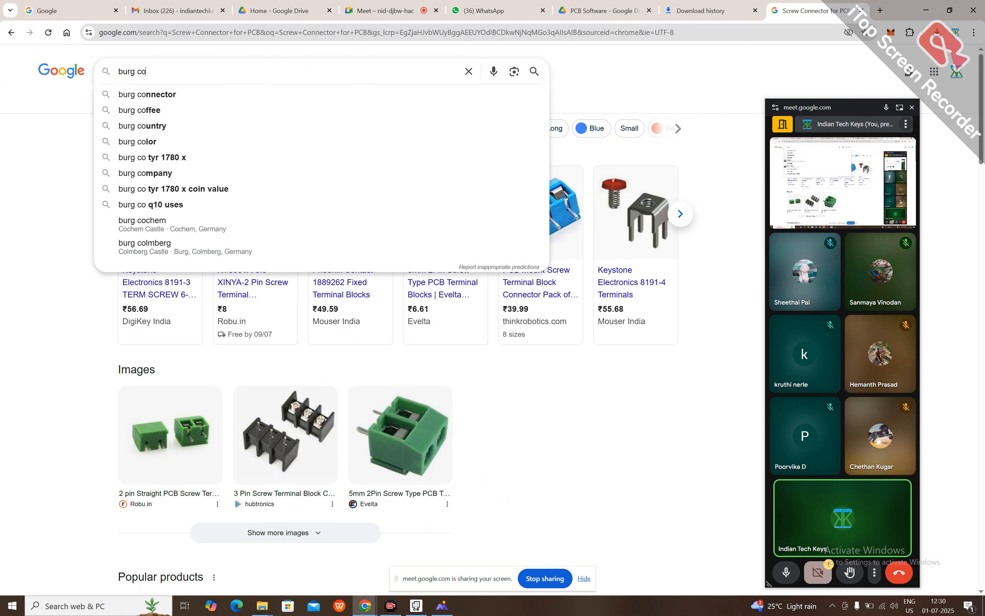
{"action": "type", "text": "nnector male"}
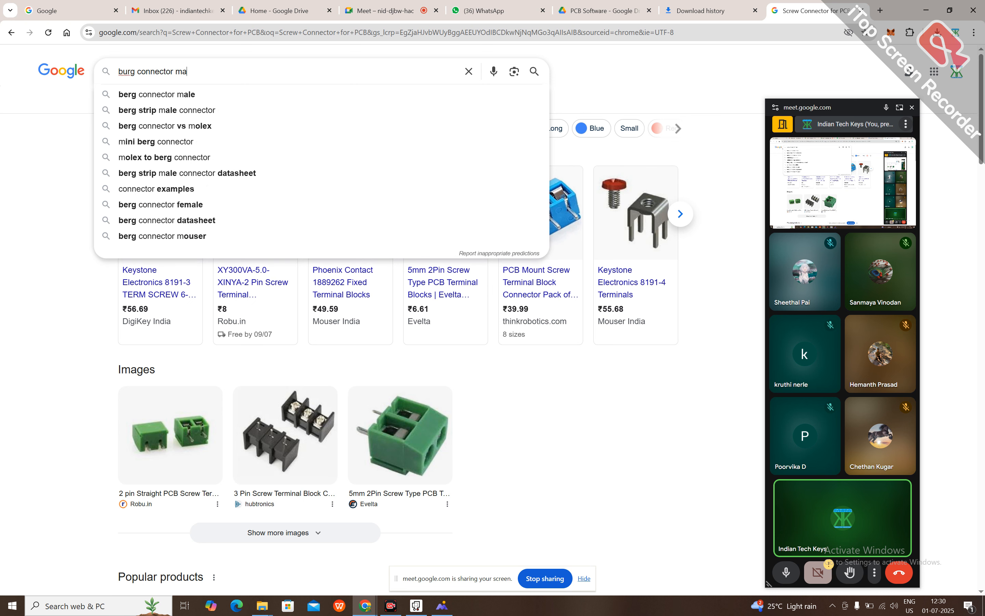
{"action": "key", "text": "Return"}
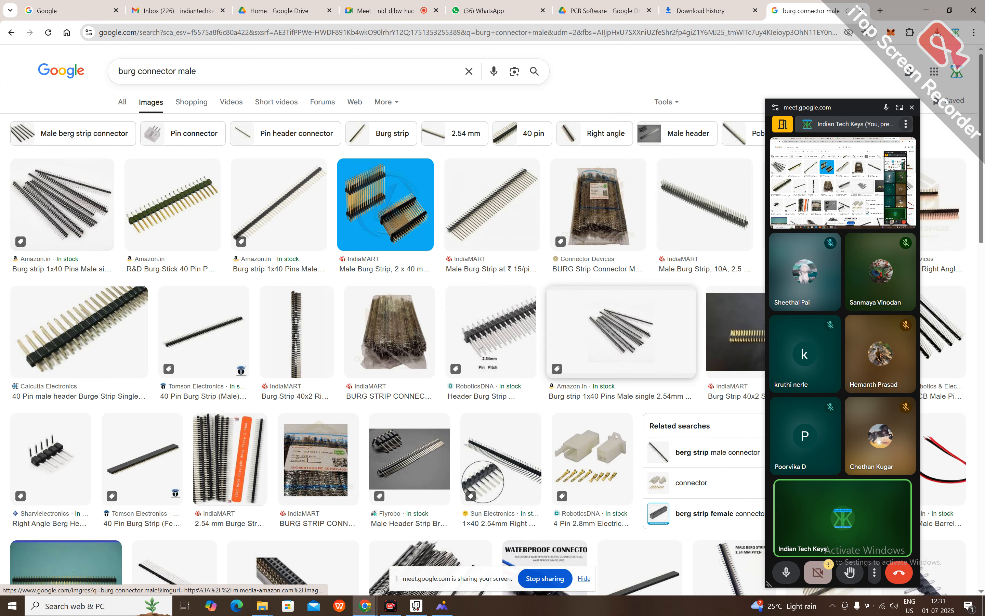
{"action": "scroll", "coordinate": [491, 332], "scroll_direction": "down", "scroll_amount": 10}
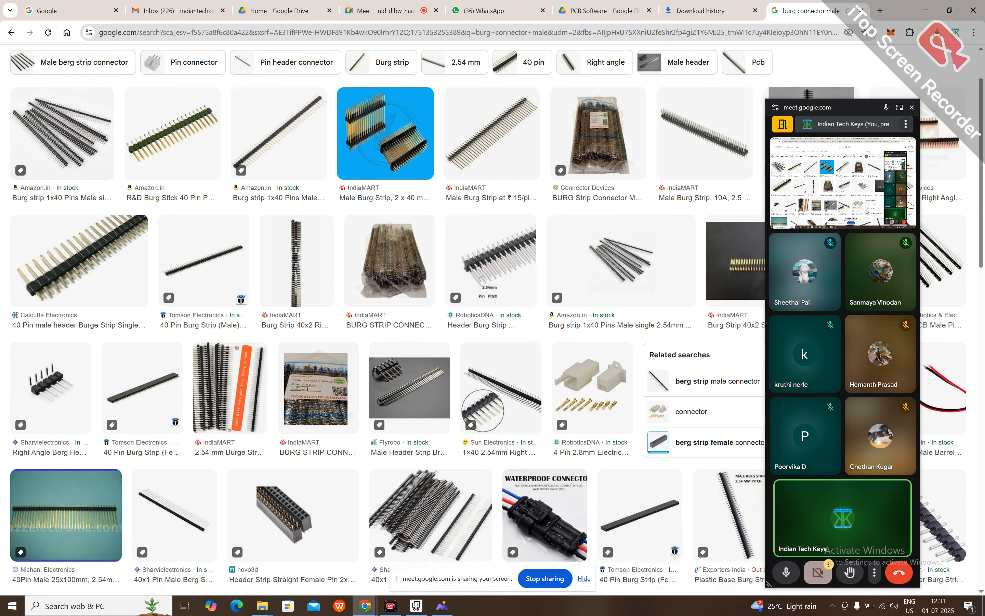
{"action": "scroll", "coordinate": [550, 407], "scroll_direction": "up", "scroll_amount": 5}
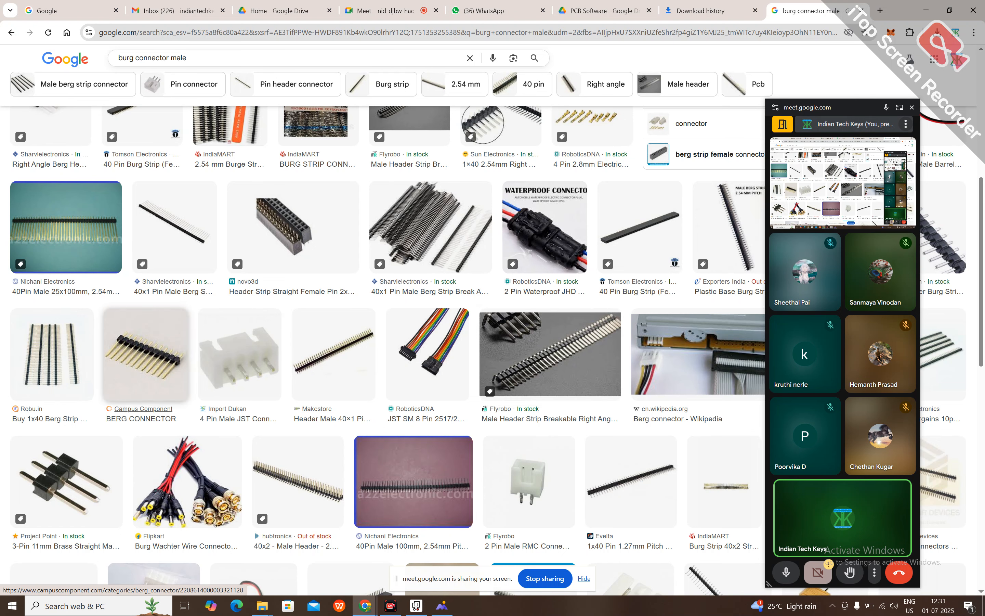
Switch to DesignSpark PCB, show the Start Page, enlarge the screen with Magnifier and minimize the Magnifier window.
{"action": "key", "text": "alt+Tab"}
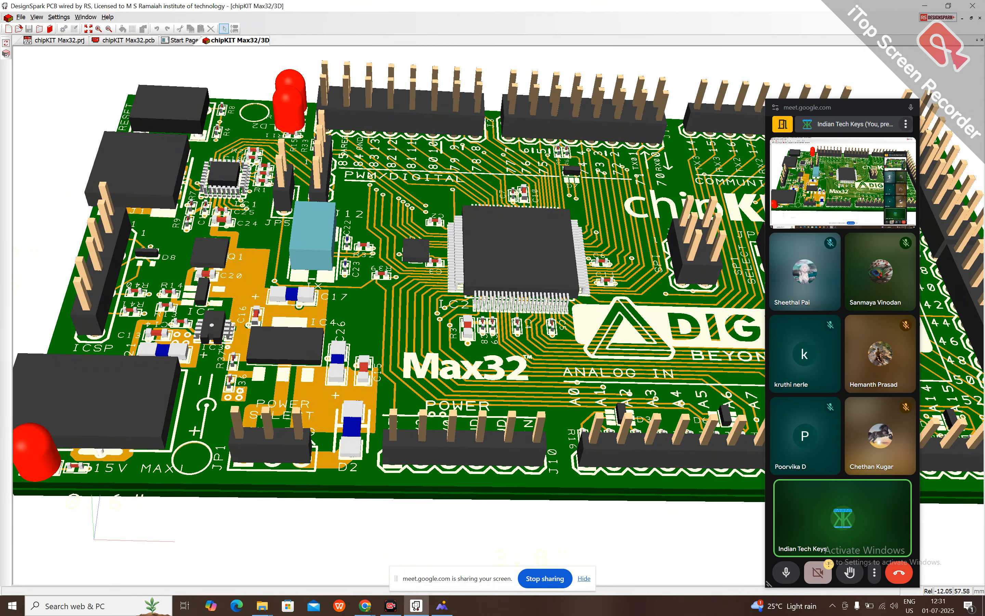
{"action": "left_click", "coordinate": [128, 40]}
{"action": "left_click", "coordinate": [184, 40]}
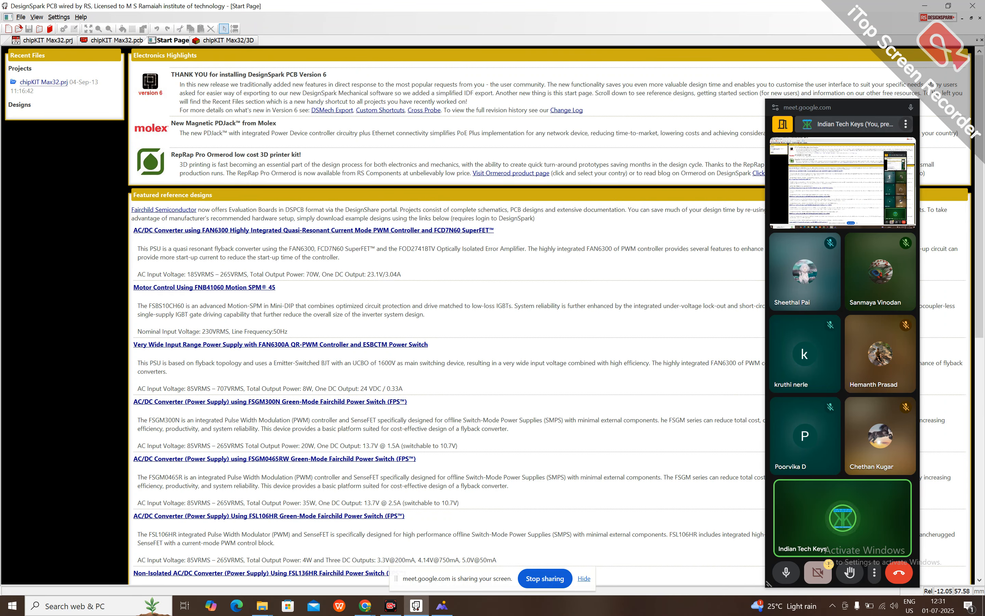
{"action": "key", "text": "super+plus"}
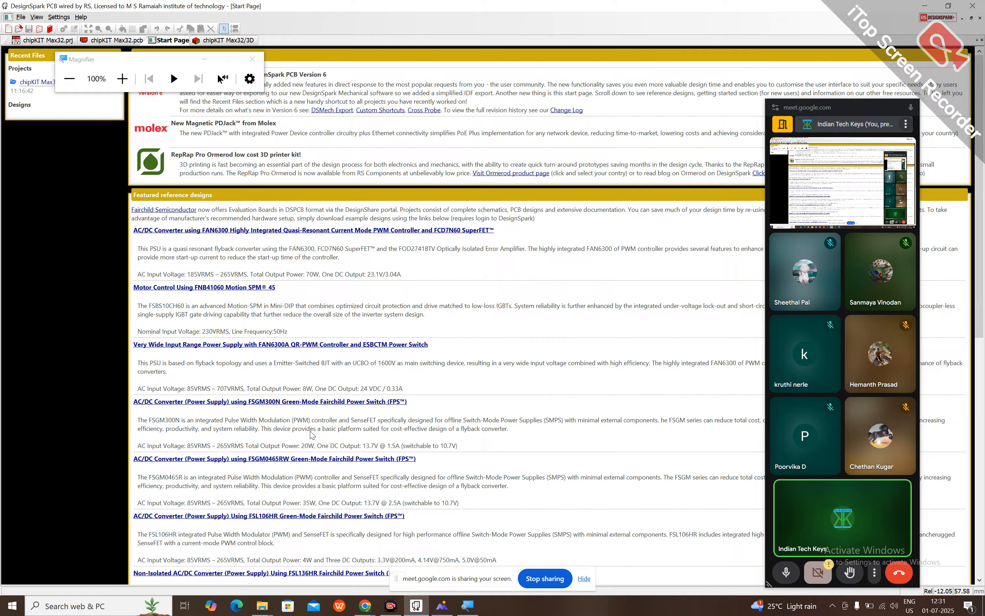
{"action": "key", "text": "super+plus"}
{"action": "key", "text": "super+plus"}
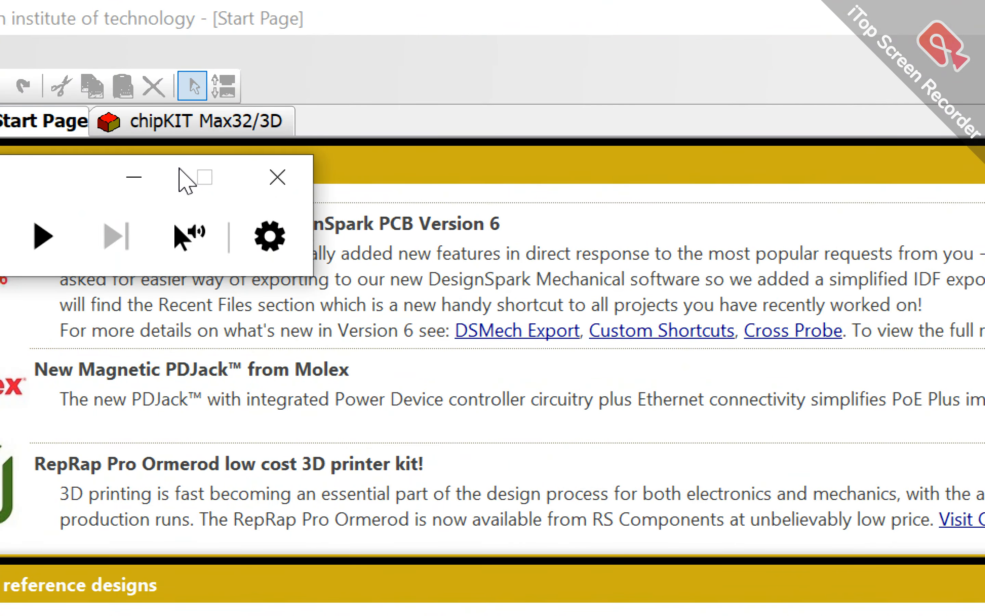
{"action": "left_click", "coordinate": [135, 177]}
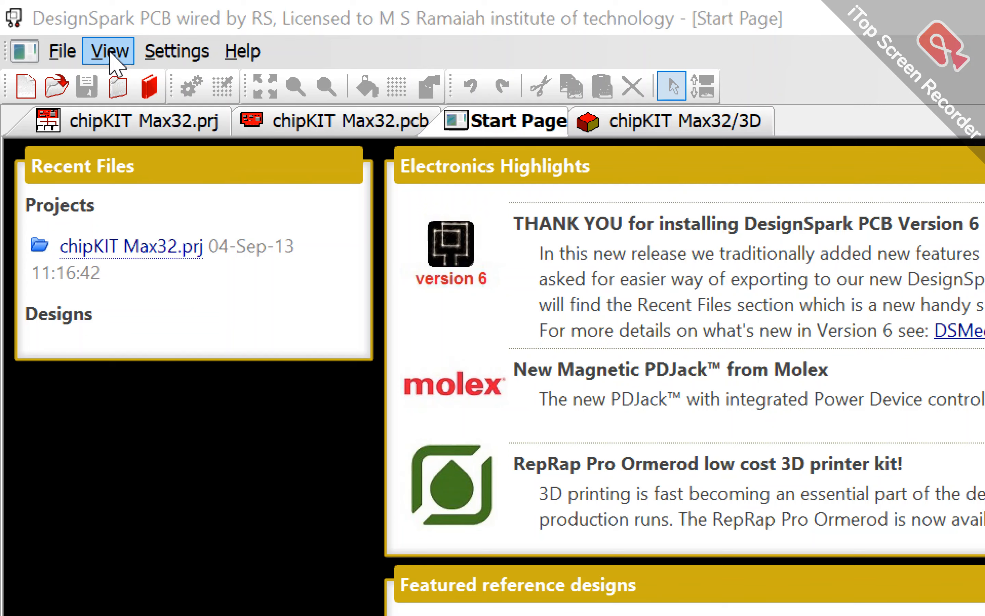
Start a new design and choose Project as the design type.
{"action": "left_click", "coordinate": [69, 53]}
{"action": "left_click", "coordinate": [100, 94]}
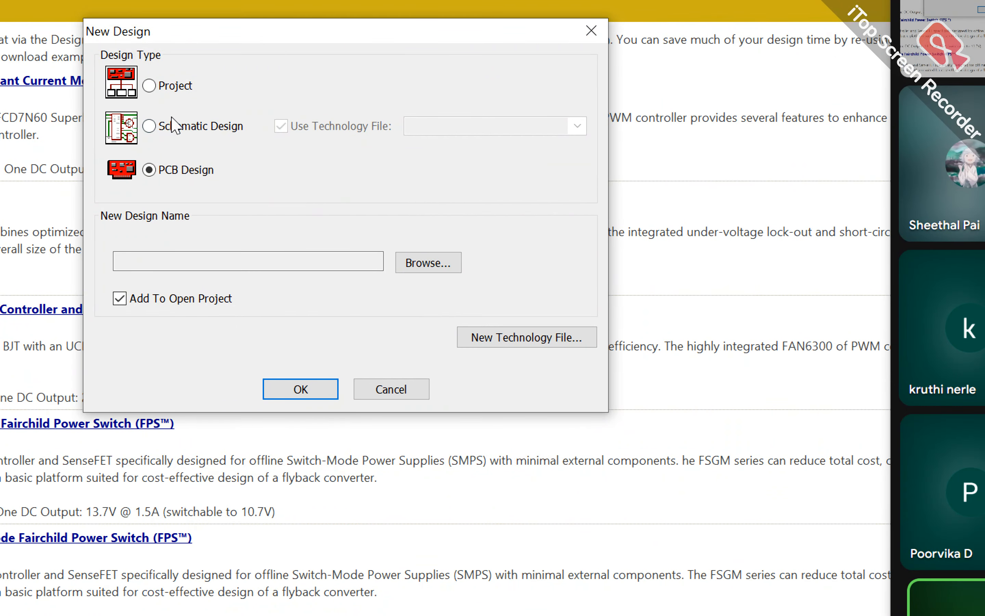
{"action": "left_click", "coordinate": [163, 85]}
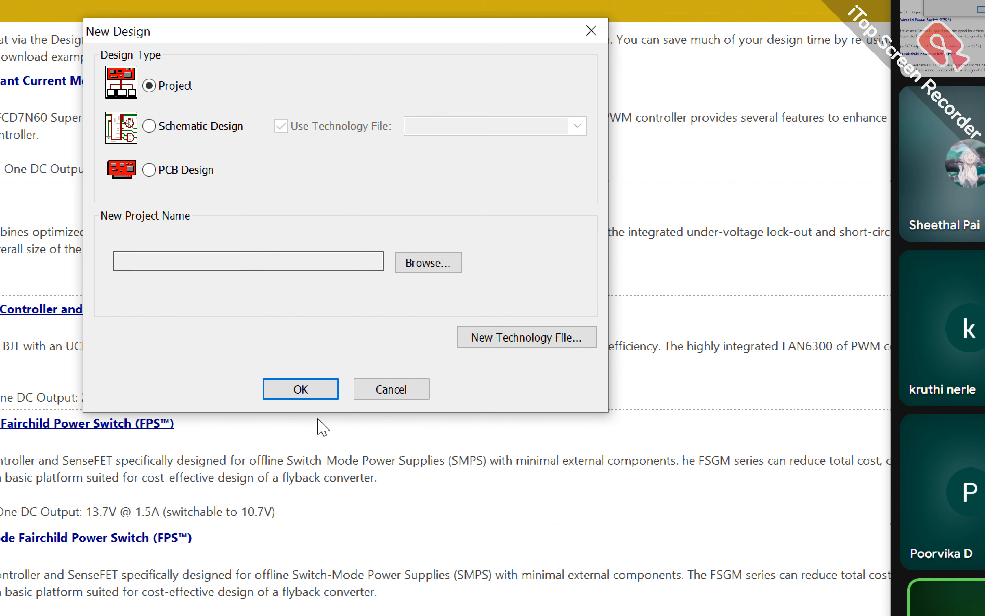
{"action": "left_click", "coordinate": [310, 390]}
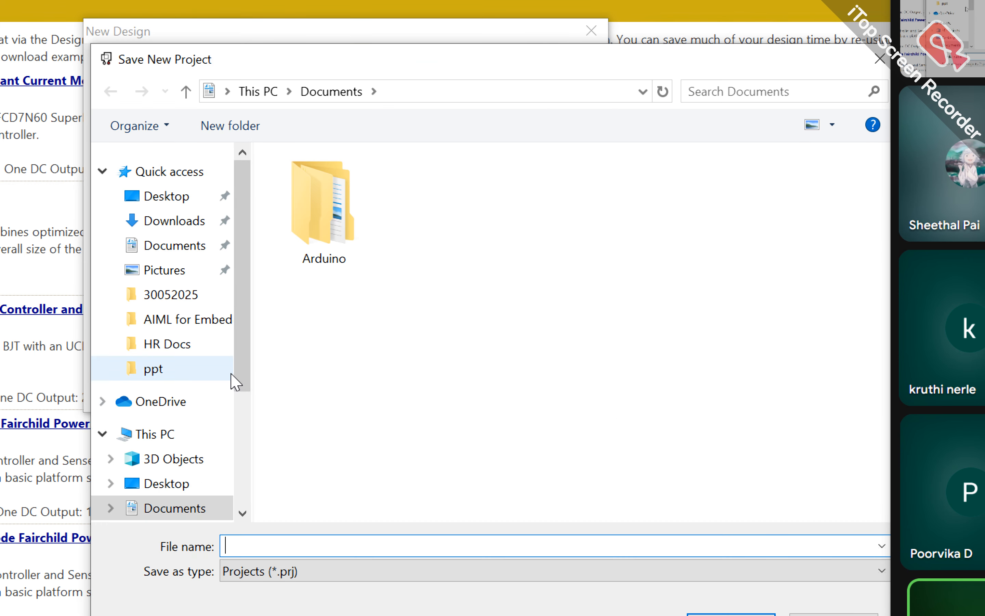
{"action": "left_click_drag", "start_coordinate": [247, 374], "coordinate": [259, 541]}
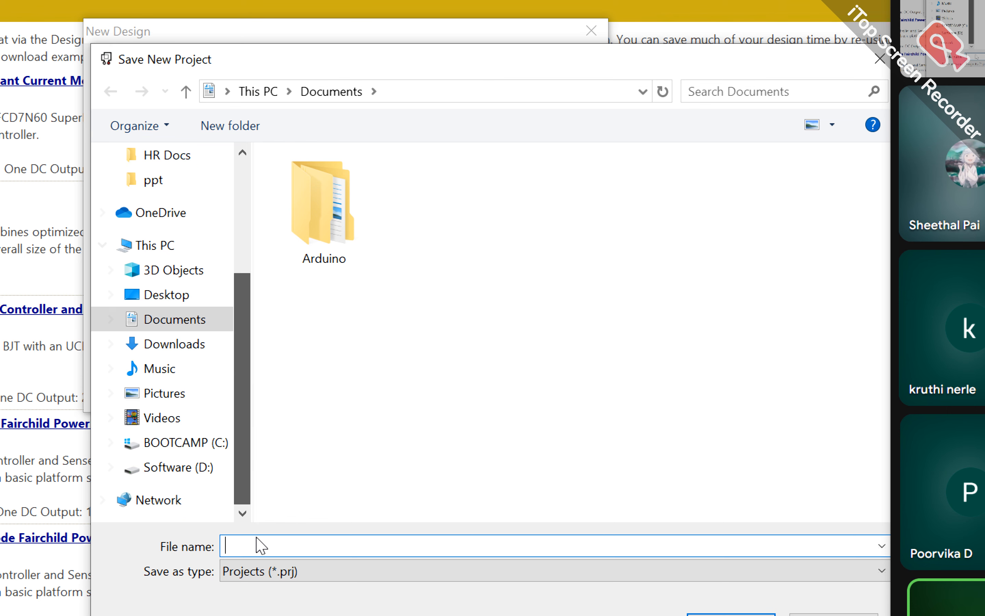
{"action": "left_click", "coordinate": [191, 481]}
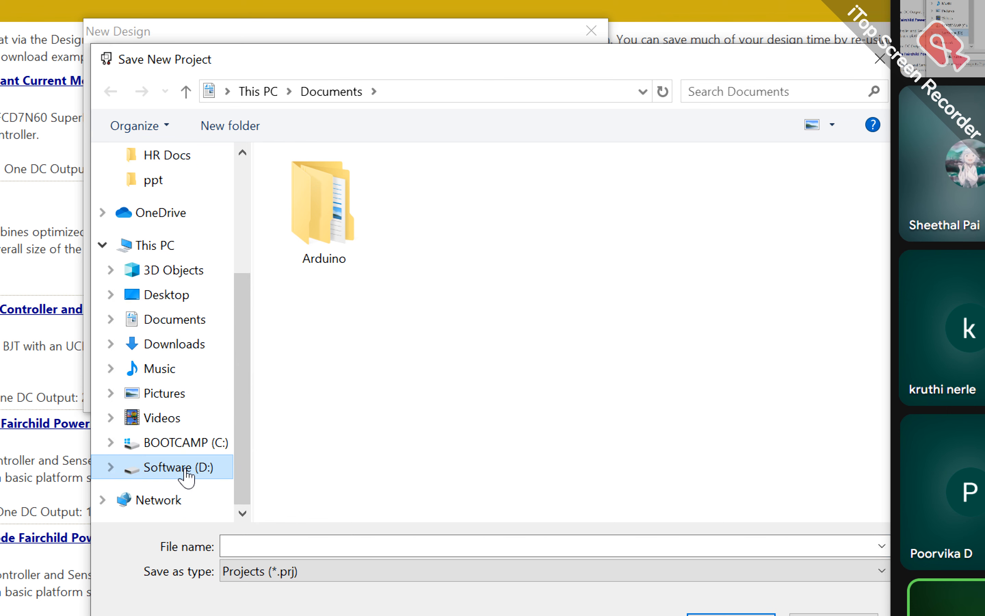
{"action": "left_click", "coordinate": [180, 444]}
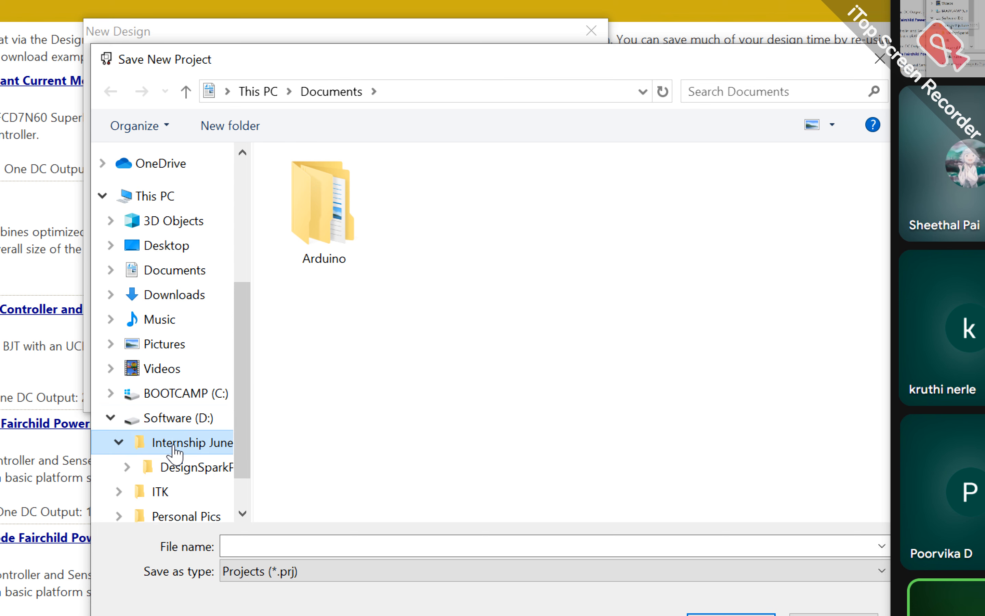
{"action": "left_click", "coordinate": [330, 220]}
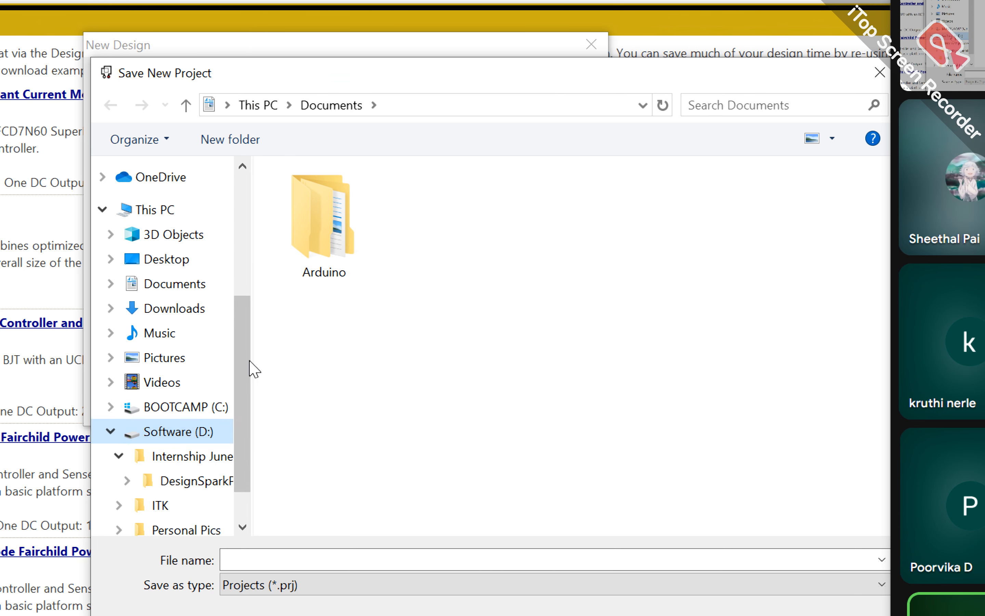
{"action": "left_click_drag", "start_coordinate": [252, 367], "coordinate": [246, 186]}
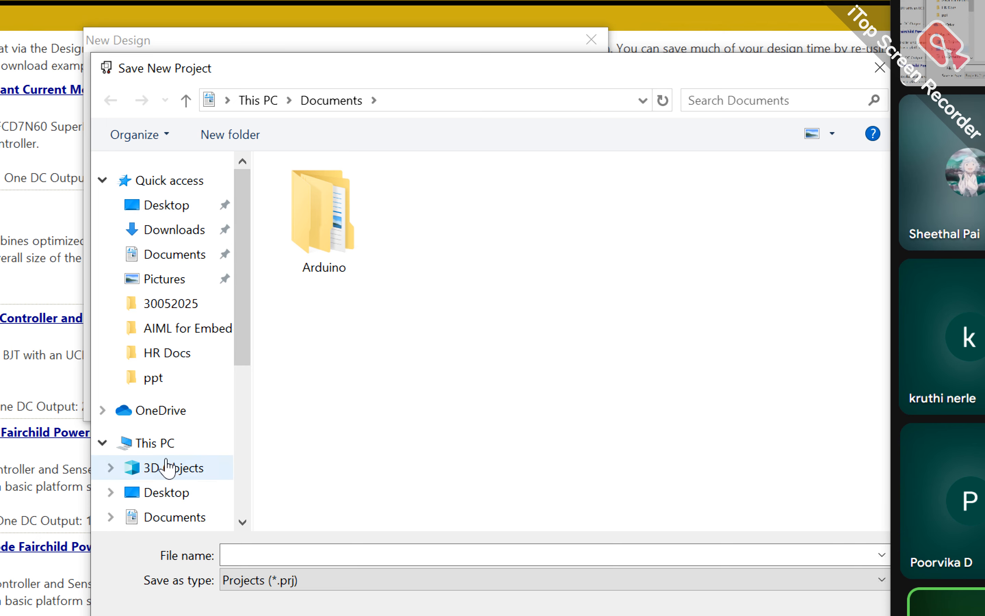
{"action": "double_click", "coordinate": [161, 448]}
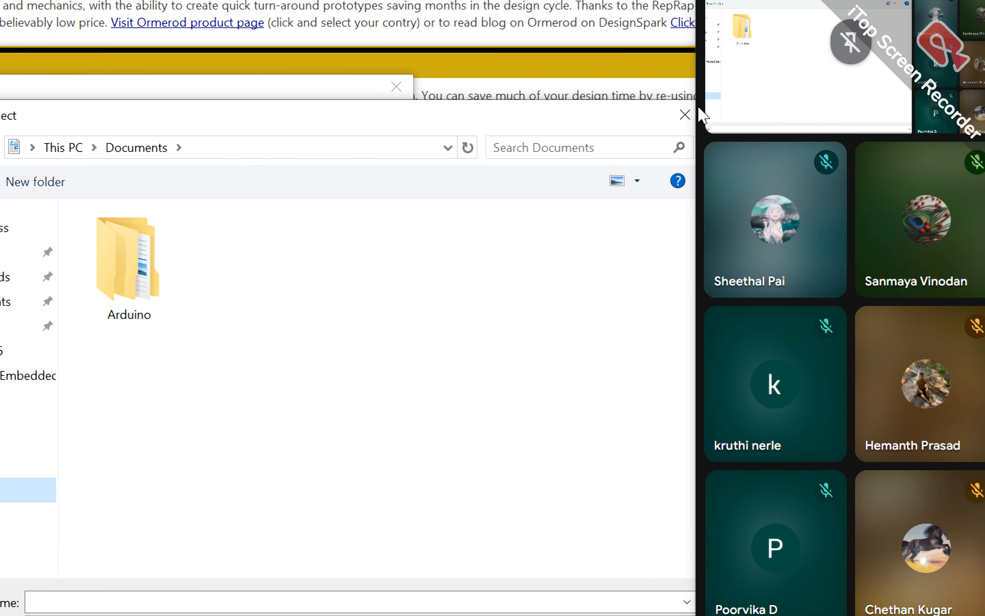
{"action": "left_click", "coordinate": [685, 115]}
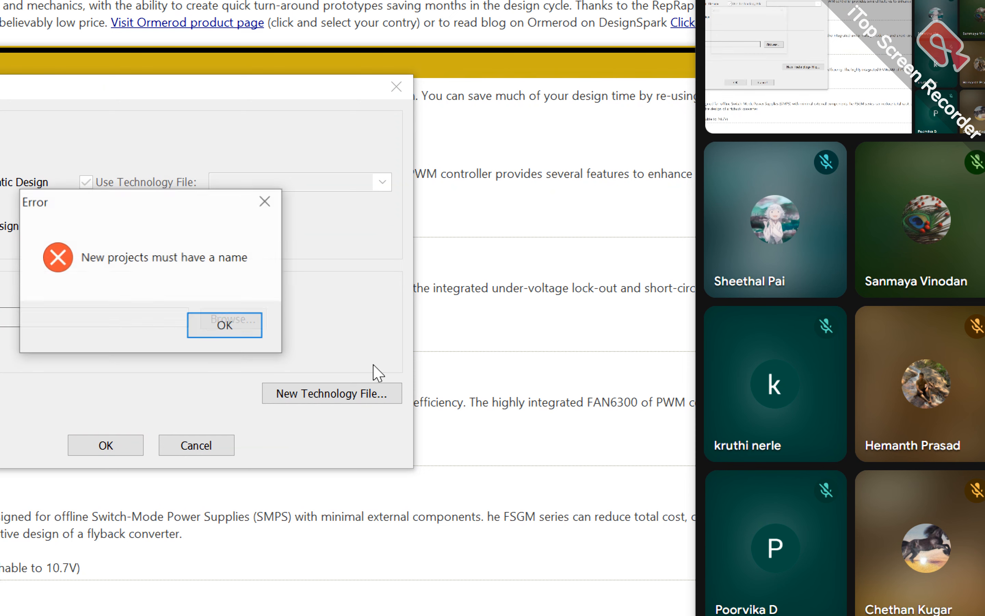
{"action": "left_click", "coordinate": [215, 329]}
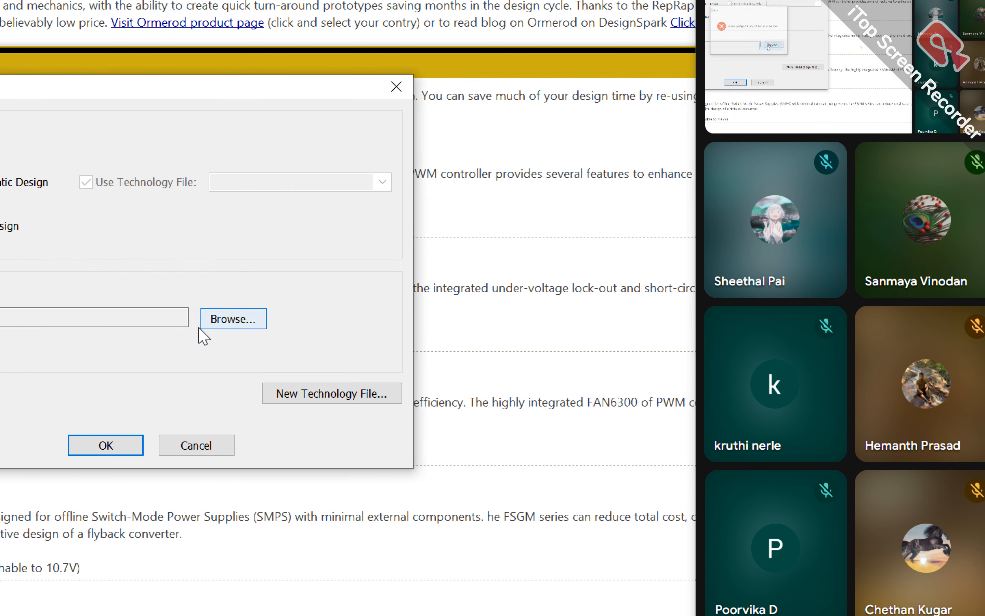
Browse for the project's save location and create a new folder inside Internship June 2025 on the Software (D:) drive.
{"action": "left_click", "coordinate": [100, 452]}
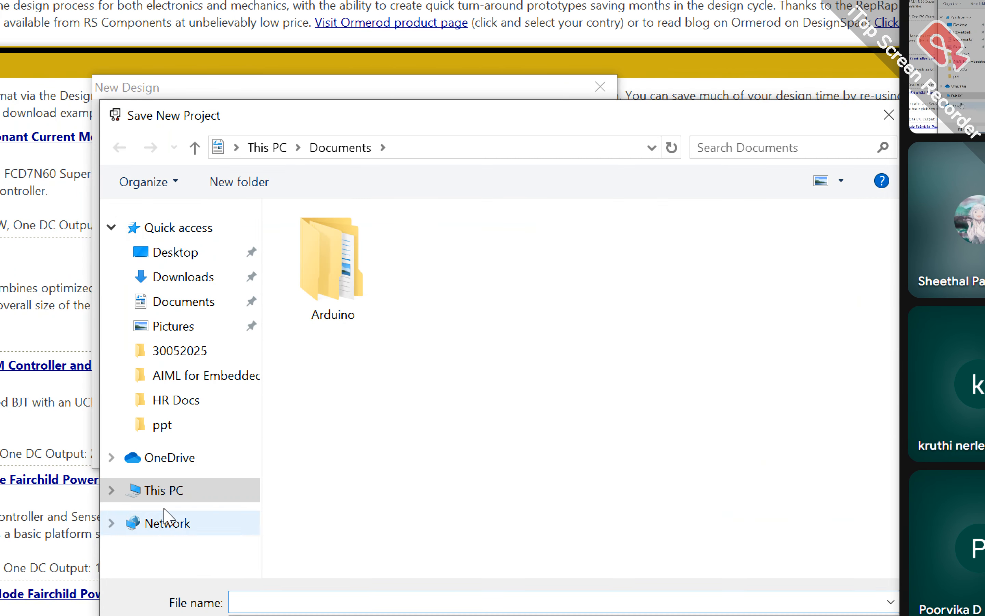
{"action": "left_click", "coordinate": [113, 490]}
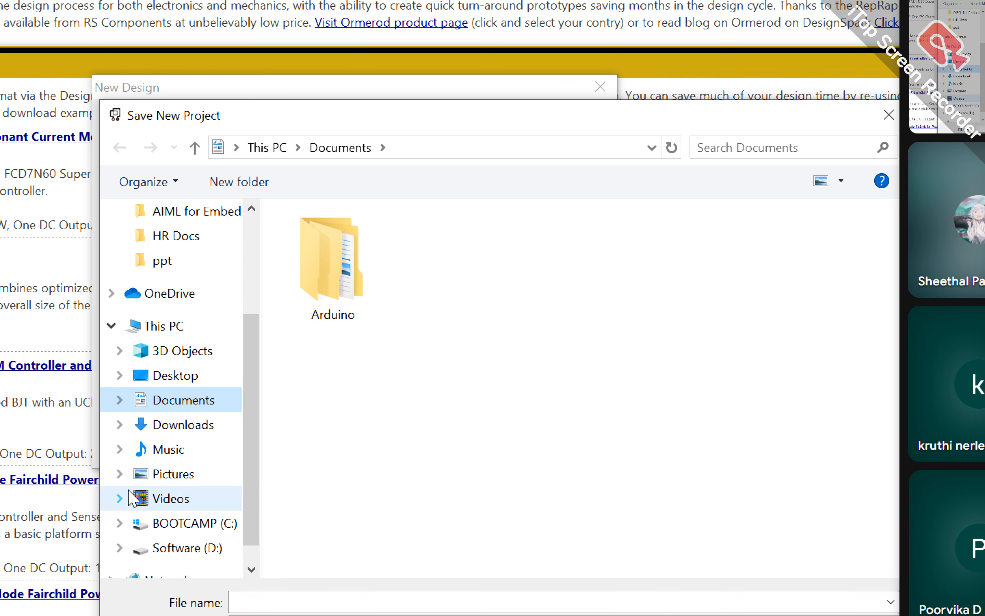
{"action": "left_click", "coordinate": [193, 550]}
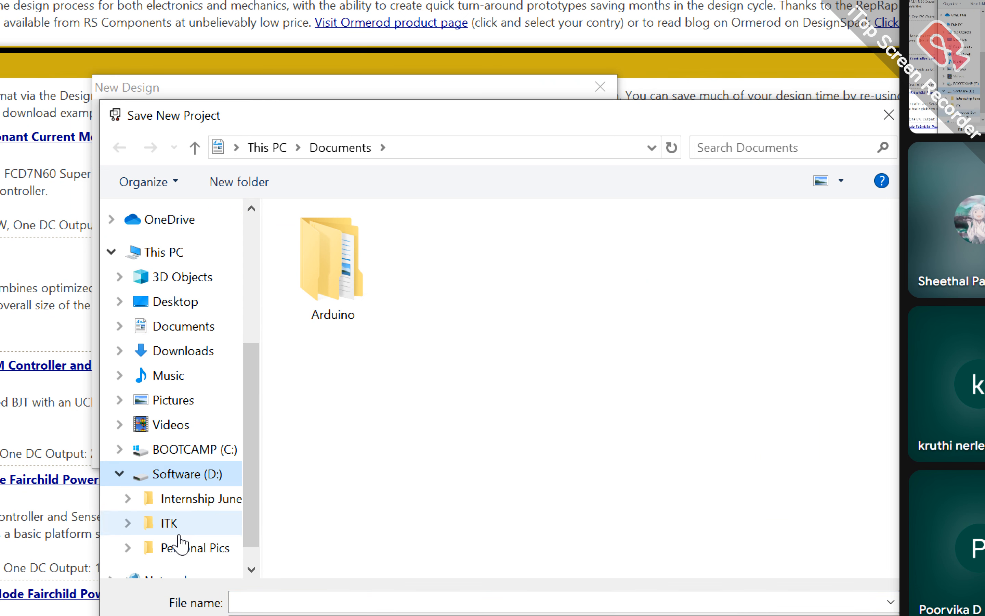
{"action": "left_click", "coordinate": [167, 497]}
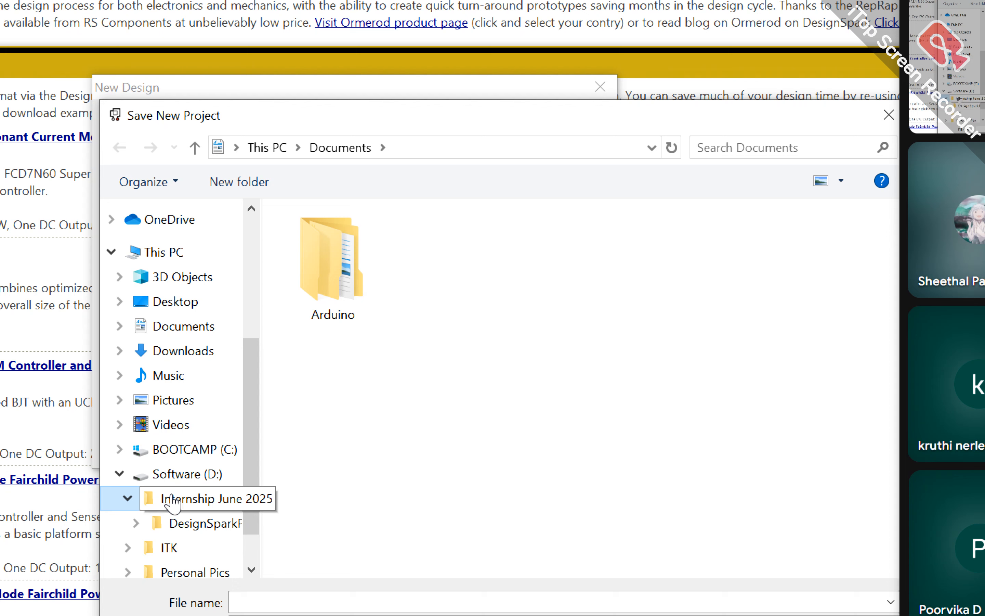
{"action": "right_click", "coordinate": [172, 502]}
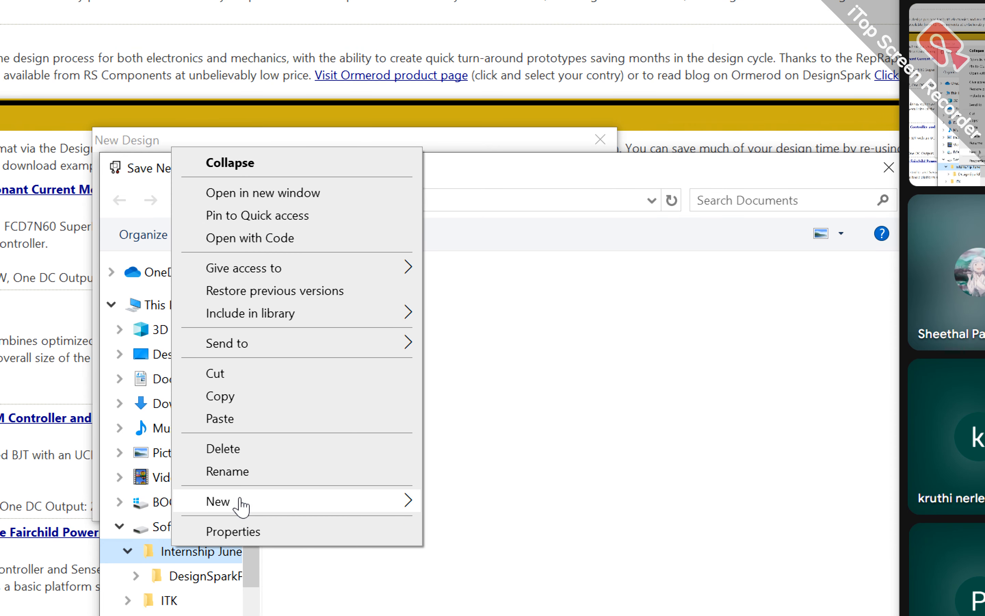
{"action": "mouse_move", "coordinate": [346, 514]}
{"action": "left_click", "coordinate": [477, 501]}
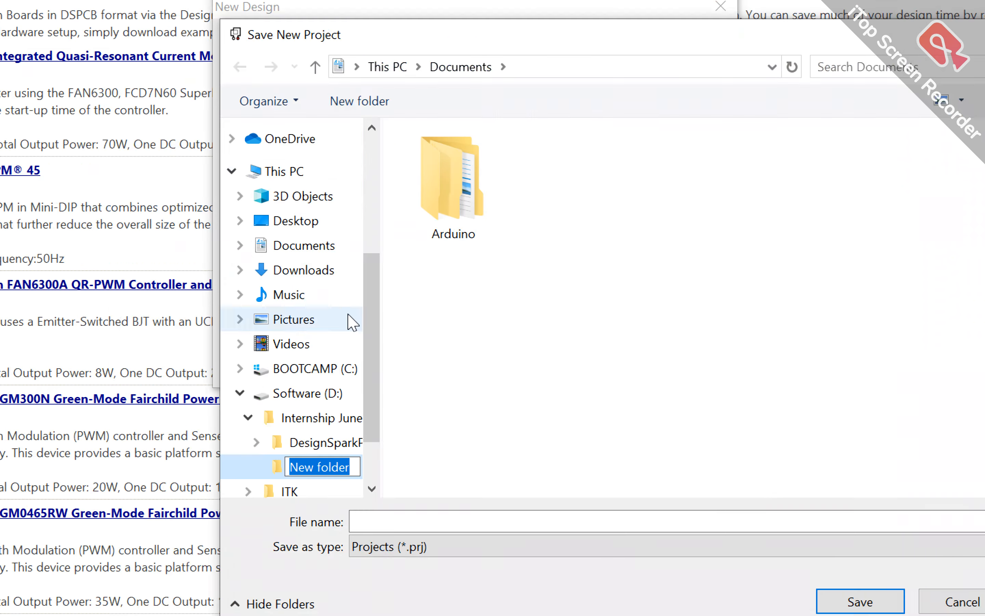
{"action": "scroll", "coordinate": [348, 314], "scroll_direction": "down", "scroll_amount": 2}
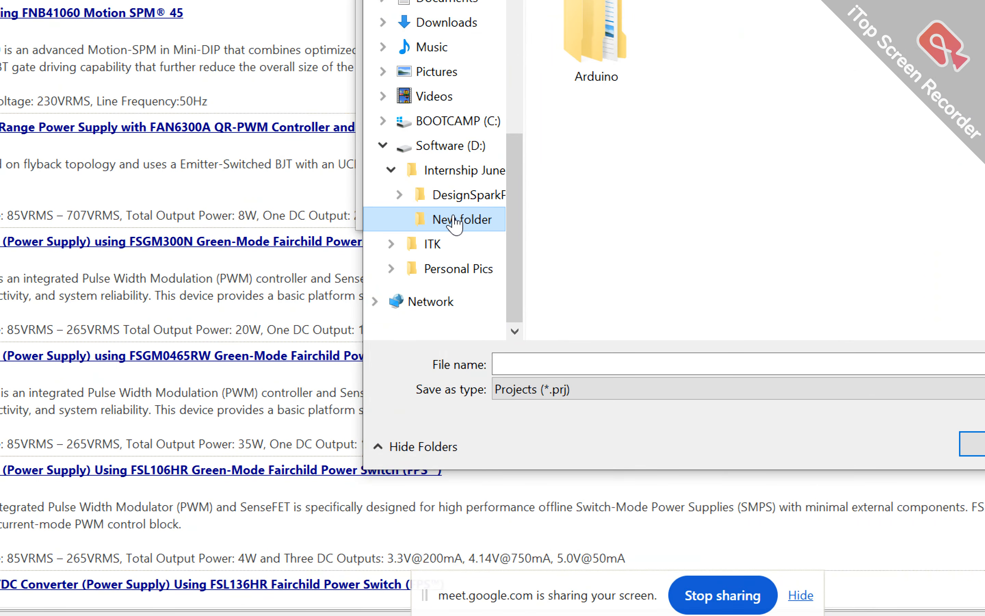
{"action": "left_click", "coordinate": [691, 363]}
{"action": "type", "text": "Smart"}
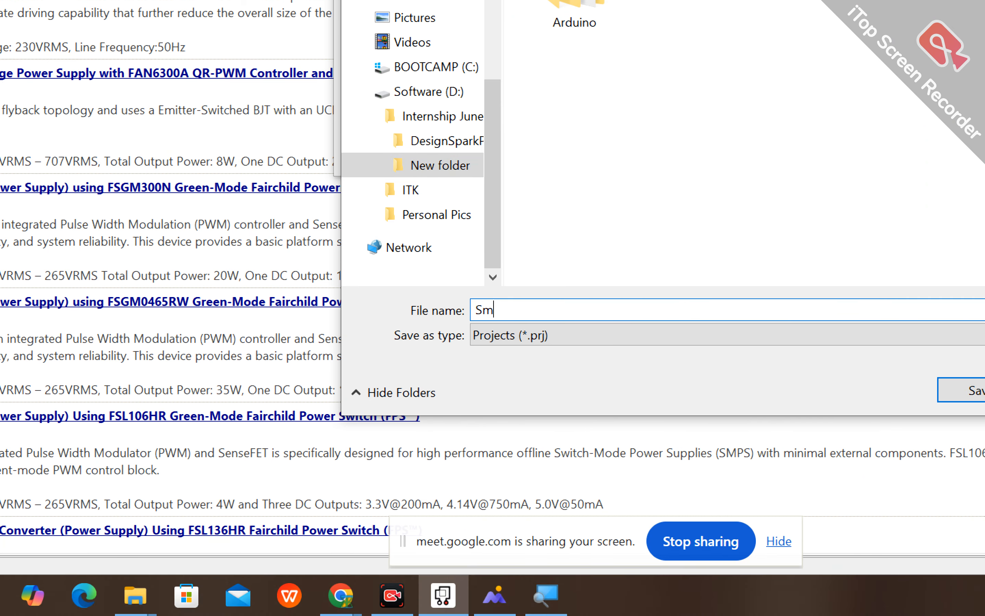
{"action": "type", "text": "H"}
{"action": "key", "text": "BackSpace"}
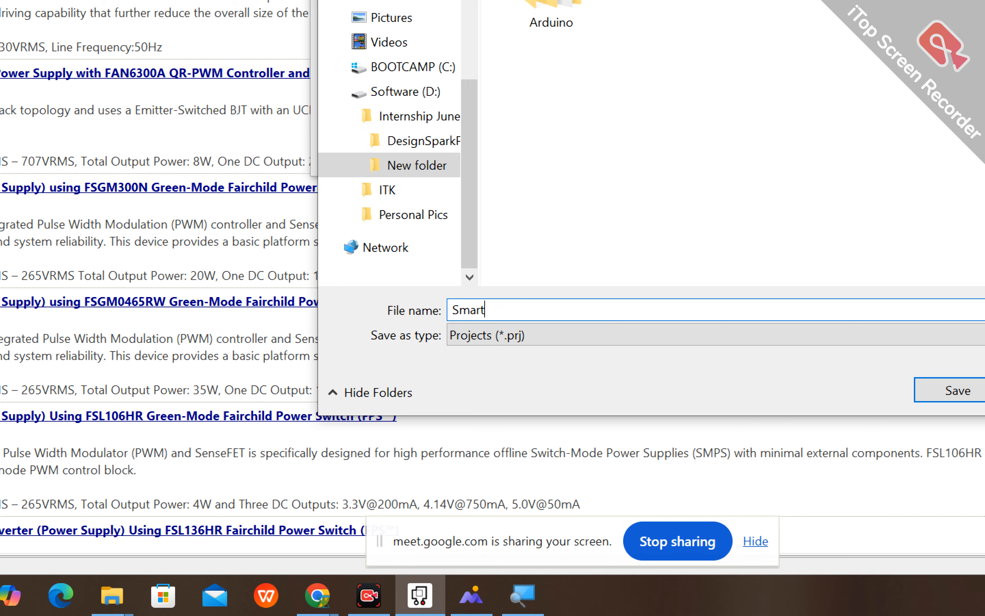
{"action": "type", "text": "St"}
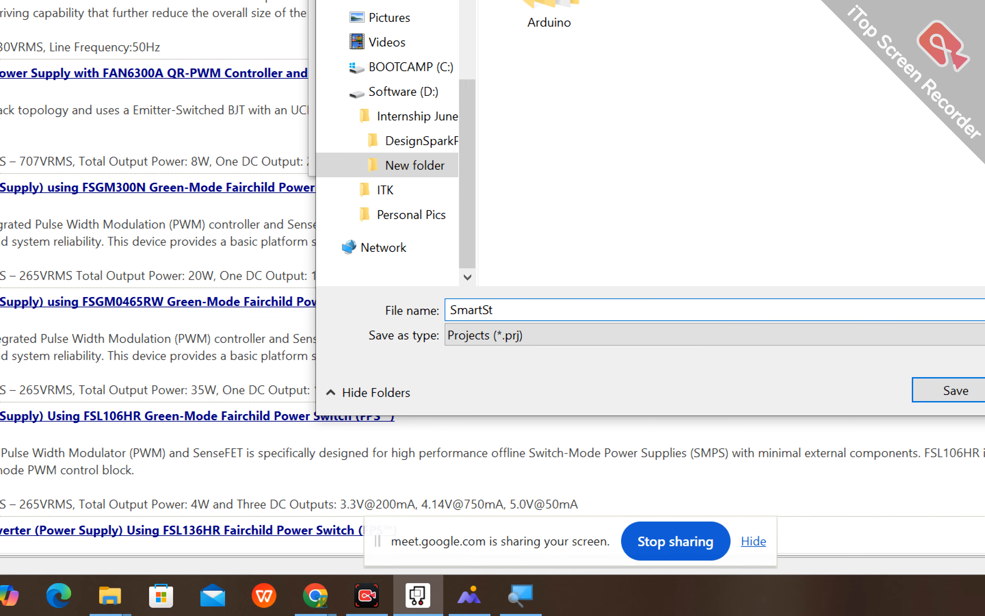
{"action": "type", "text": "Light"}
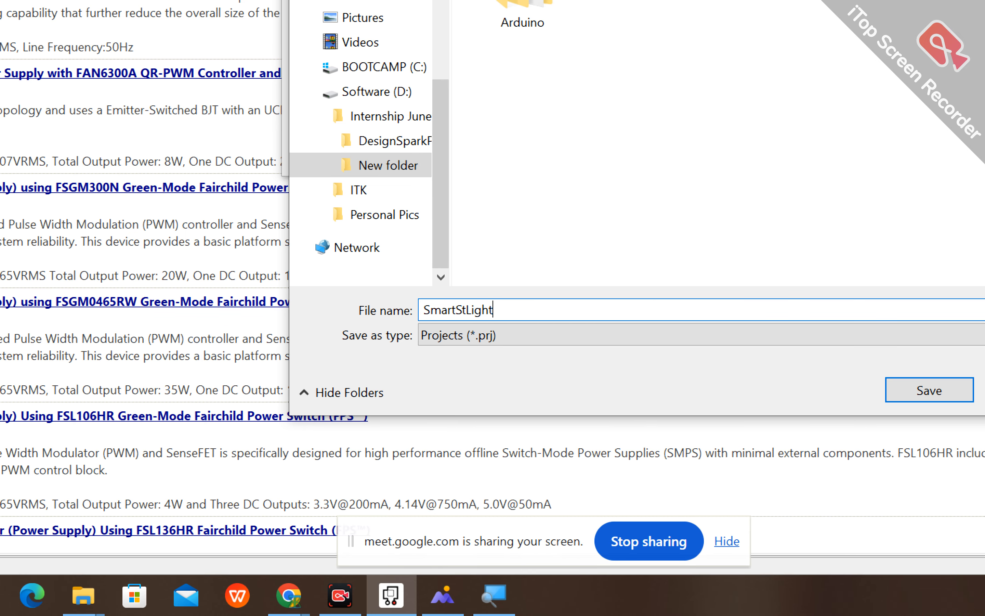
{"action": "left_click", "coordinate": [932, 391]}
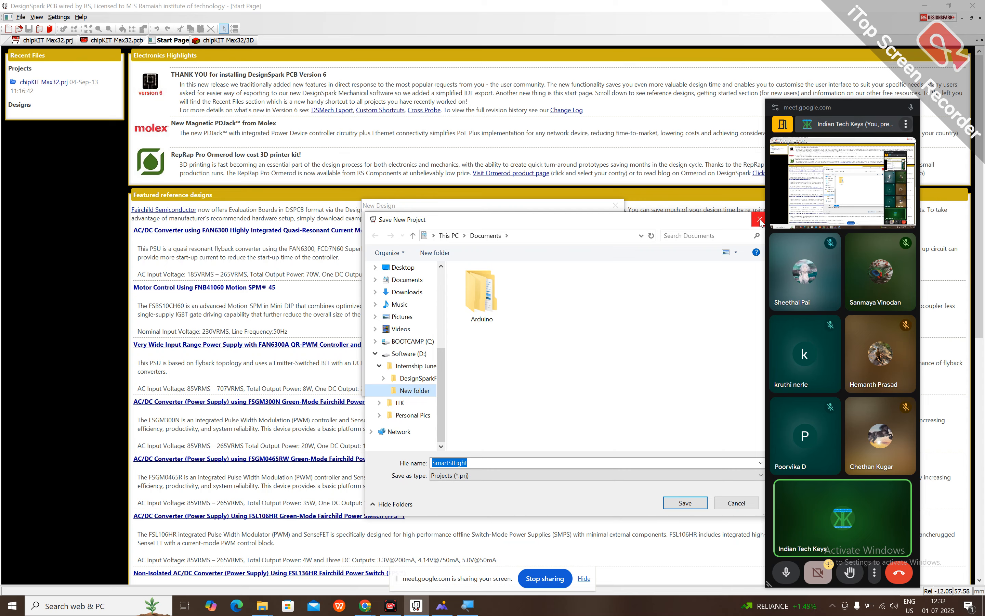
{"action": "left_click", "coordinate": [760, 219]}
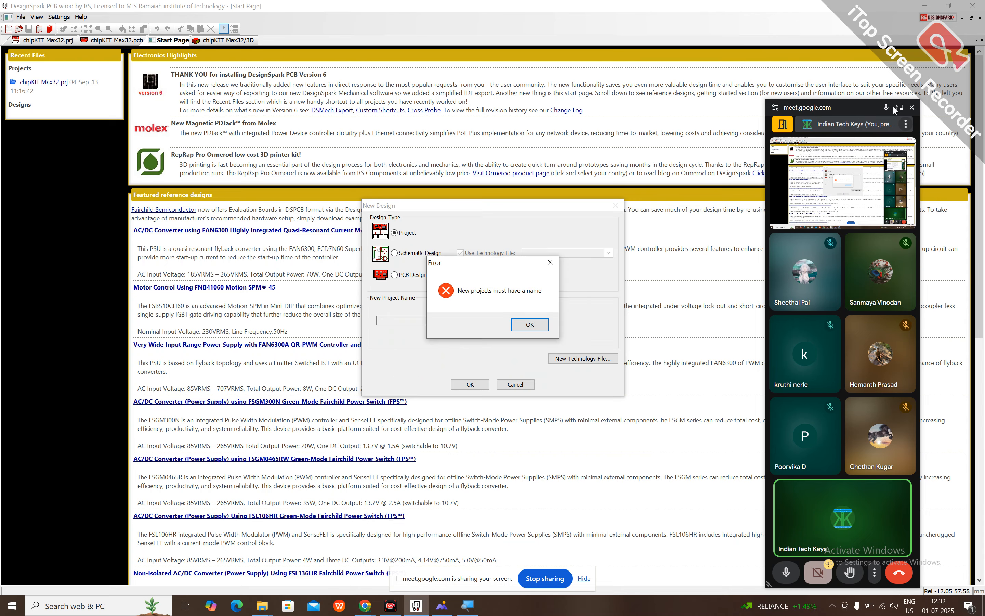
Return the Meet call to its browser tab, minimize Chrome and dismiss the missing project name error.
{"action": "left_click", "coordinate": [898, 108]}
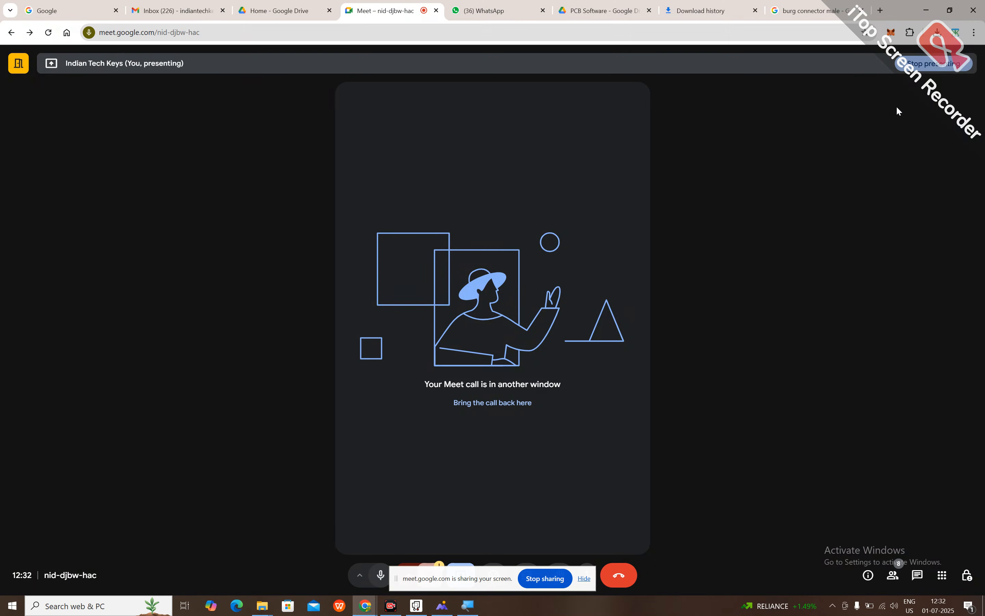
{"action": "left_click", "coordinate": [936, 15]}
{"action": "left_click", "coordinate": [540, 325]}
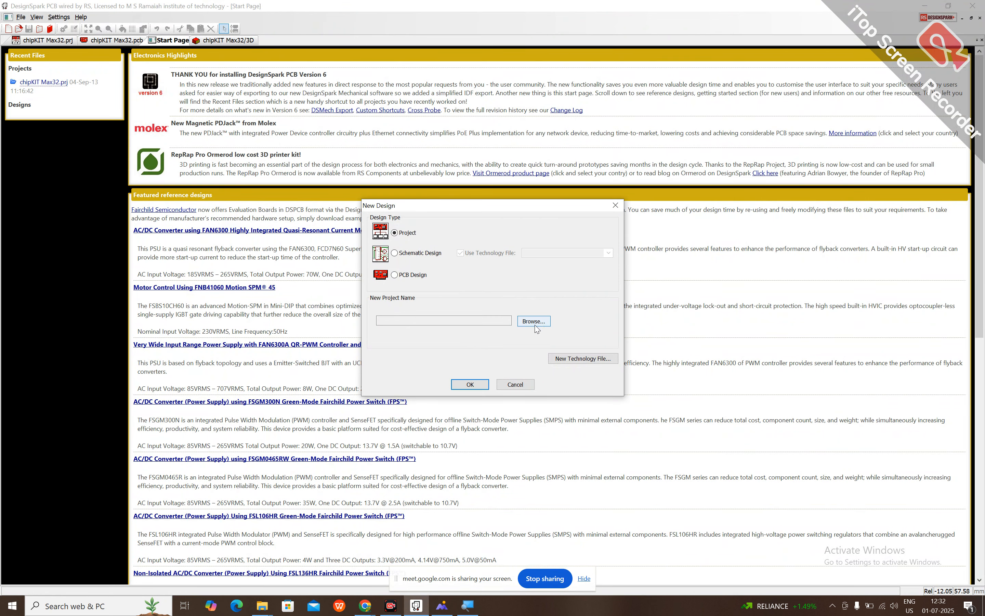
Reopen the project save location in Internship June 2025 on drive D: and rename New folder as SmartLight.
{"action": "left_click", "coordinate": [471, 385]}
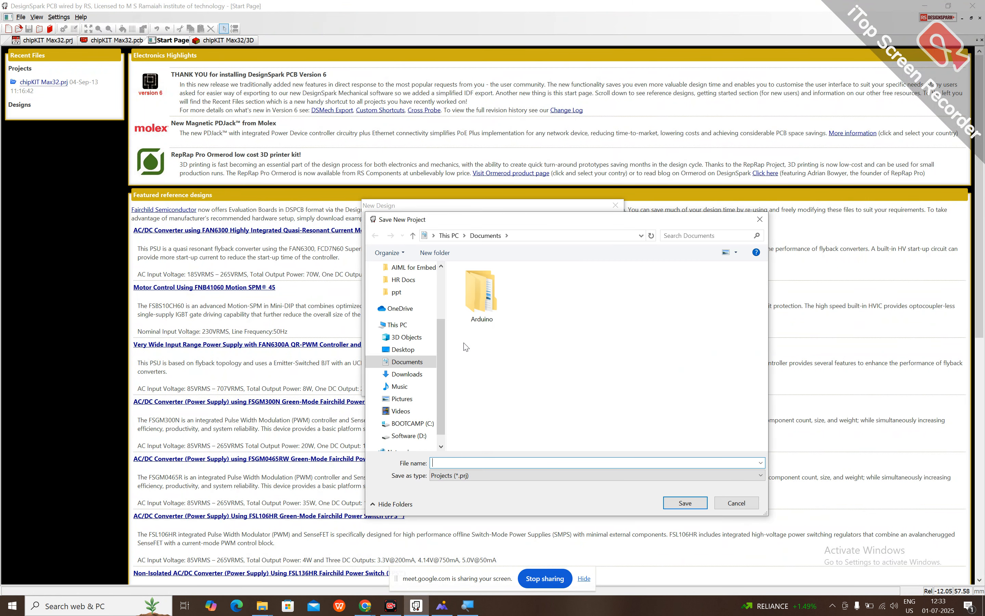
{"action": "left_click", "coordinate": [409, 435]}
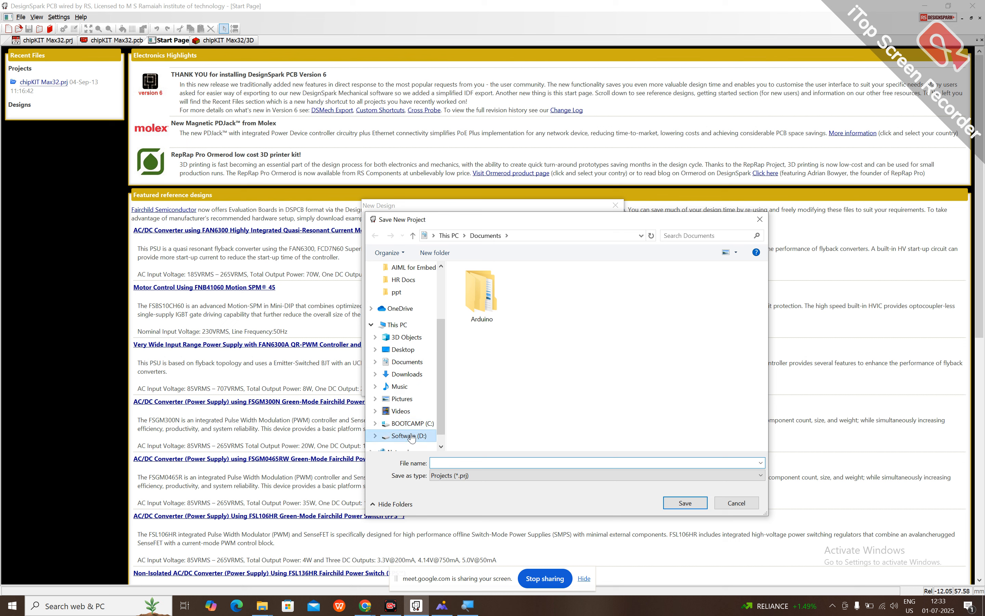
{"action": "double_click", "coordinate": [488, 284]}
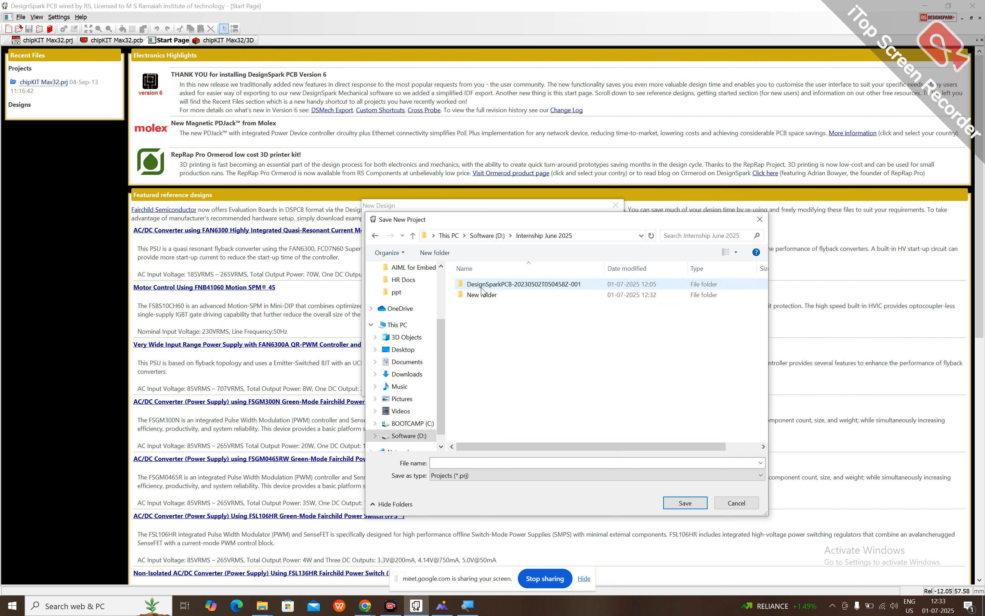
{"action": "left_click", "coordinate": [482, 295]}
{"action": "double_click", "coordinate": [483, 293]}
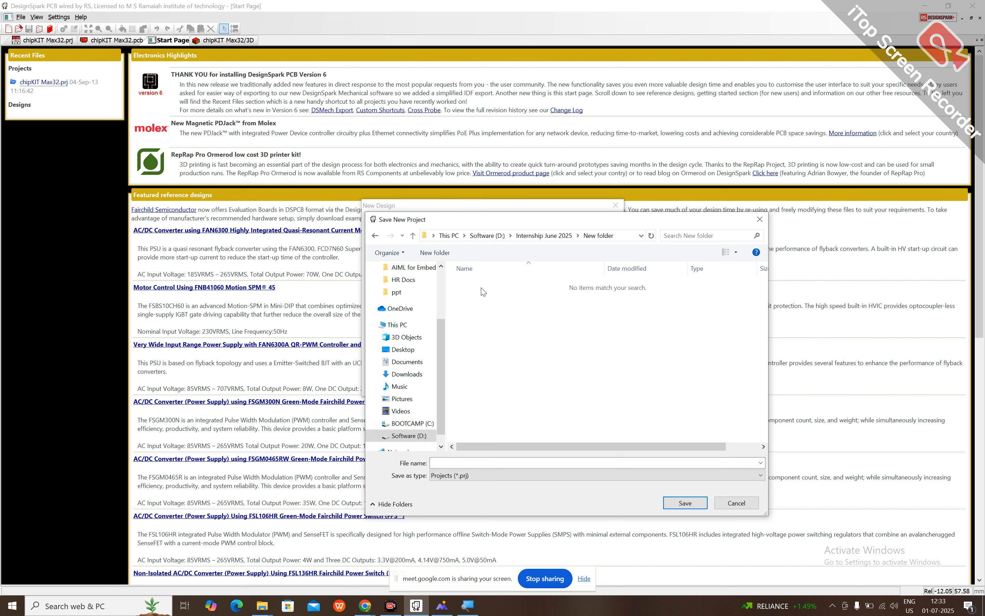
{"action": "left_click", "coordinate": [545, 236]}
{"action": "left_click", "coordinate": [503, 299]}
{"action": "left_click", "coordinate": [503, 298]}
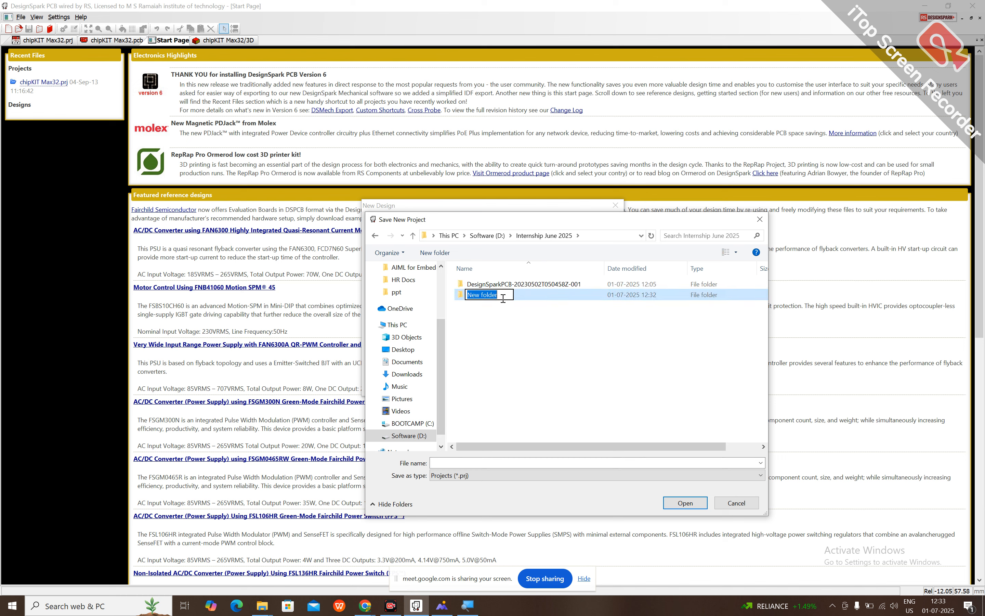
{"action": "type", "text": "SmartLight"}
{"action": "key", "text": "Return"}
Save the new project as SmartLight inside the SmartLight folder, also saving the changes to chipKIT Max32.pcb.
{"action": "double_click", "coordinate": [504, 298]}
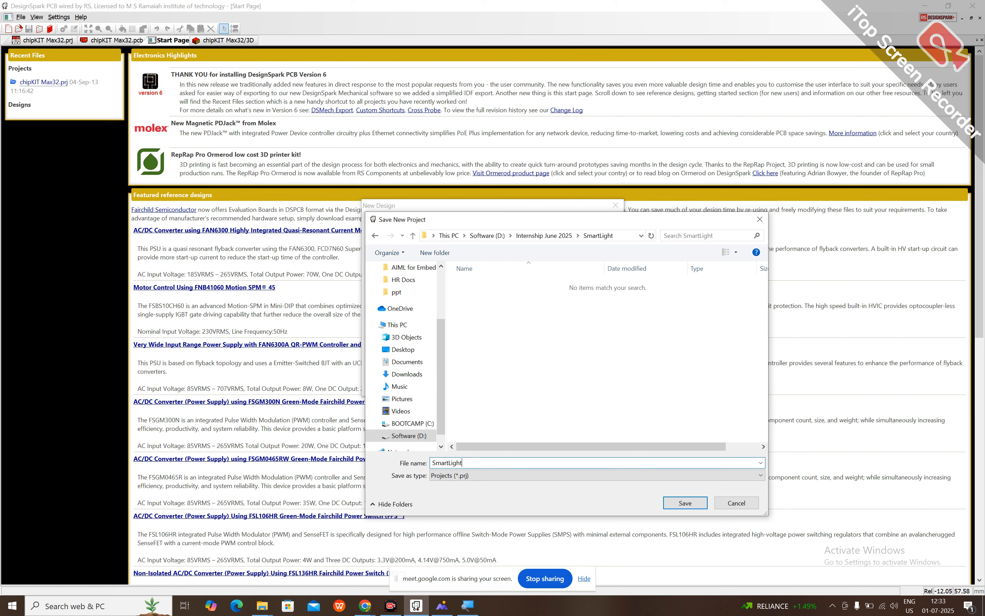
{"action": "key", "text": "Return"}
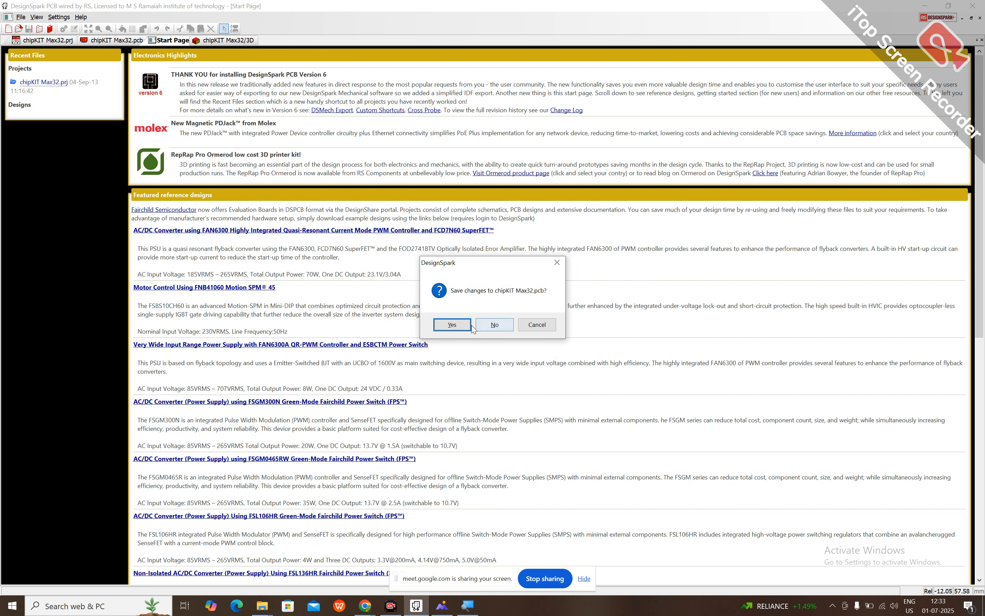
{"action": "left_click", "coordinate": [466, 326]}
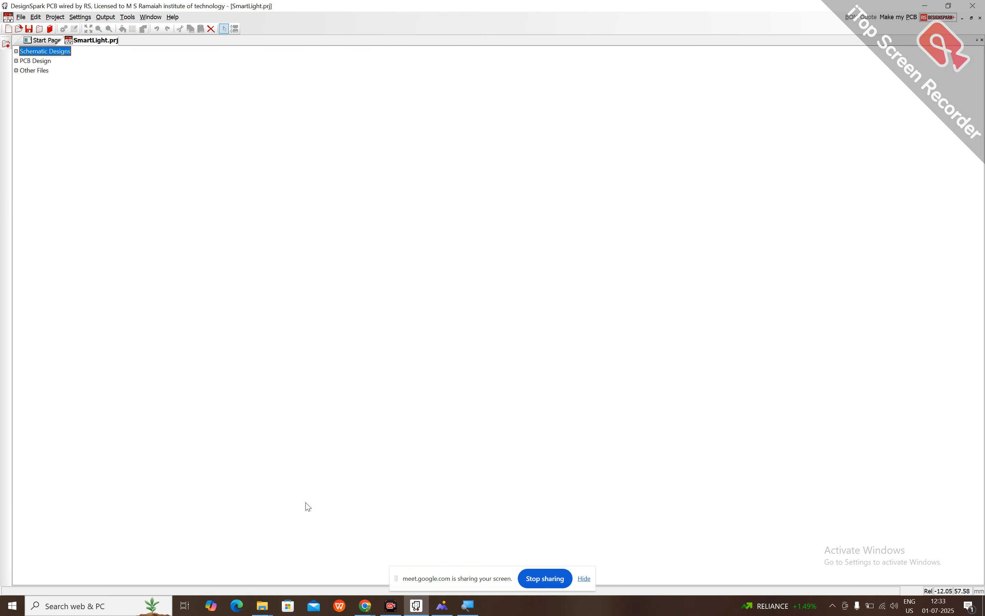
{"action": "left_click", "coordinate": [21, 17]}
{"action": "left_click", "coordinate": [30, 28]}
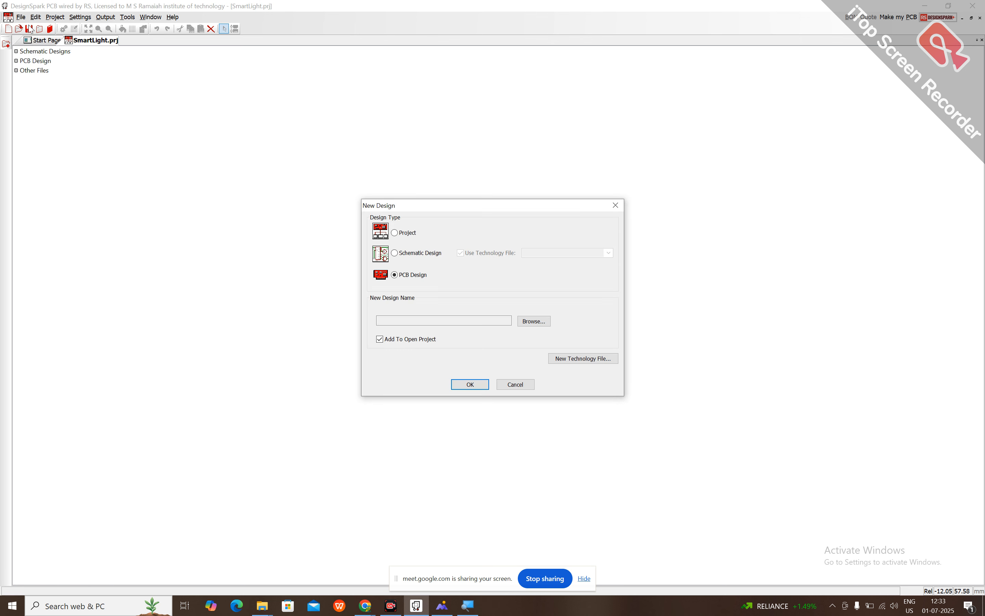
{"action": "left_click", "coordinate": [405, 255]}
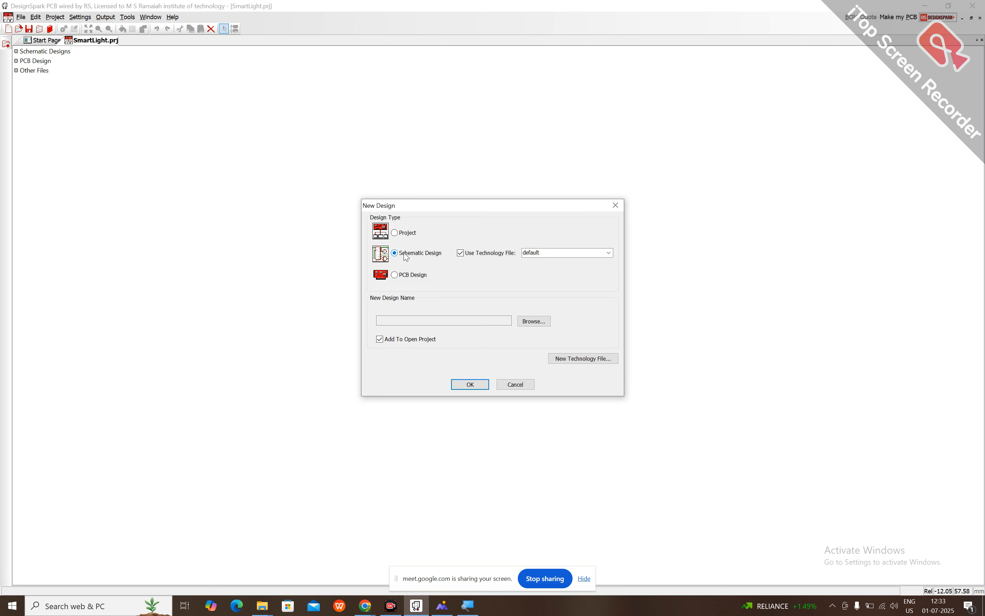
{"action": "left_click", "coordinate": [516, 384]}
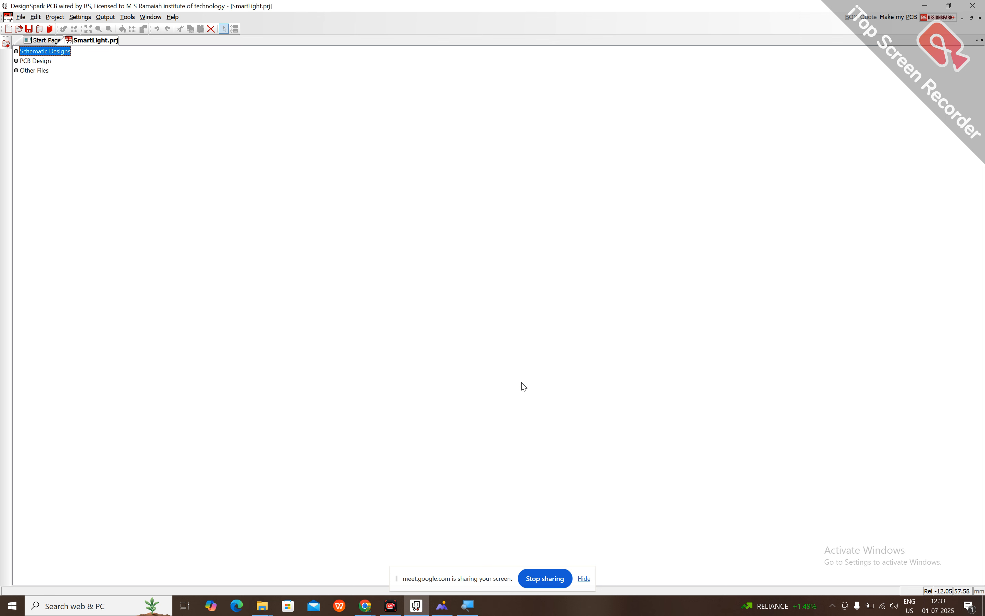
Start a new schematic design using the default technology file and adding it to the open project.
{"action": "left_click", "coordinate": [21, 17]}
{"action": "left_click", "coordinate": [16, 26]}
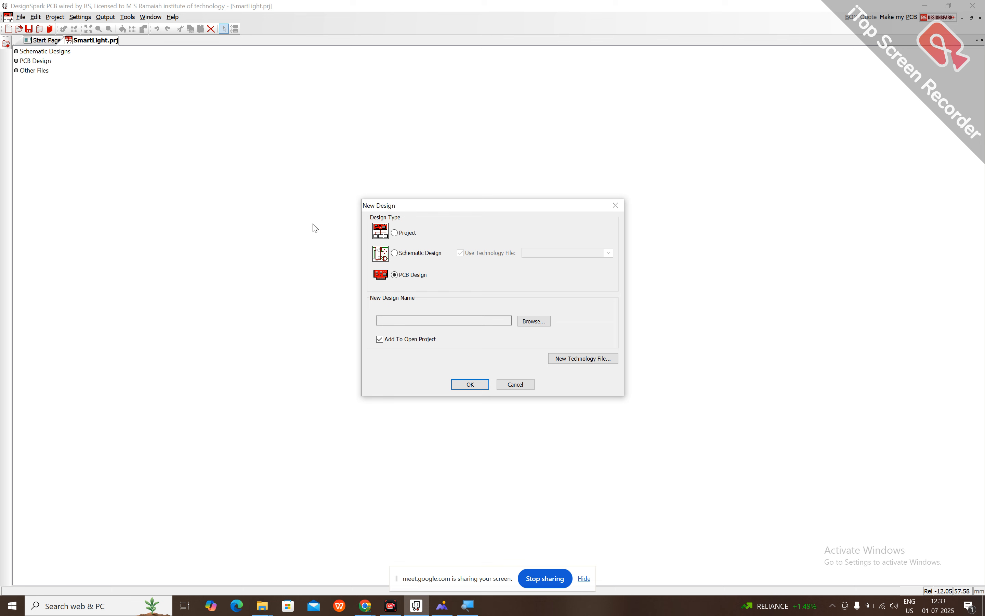
{"action": "left_click", "coordinate": [413, 254]}
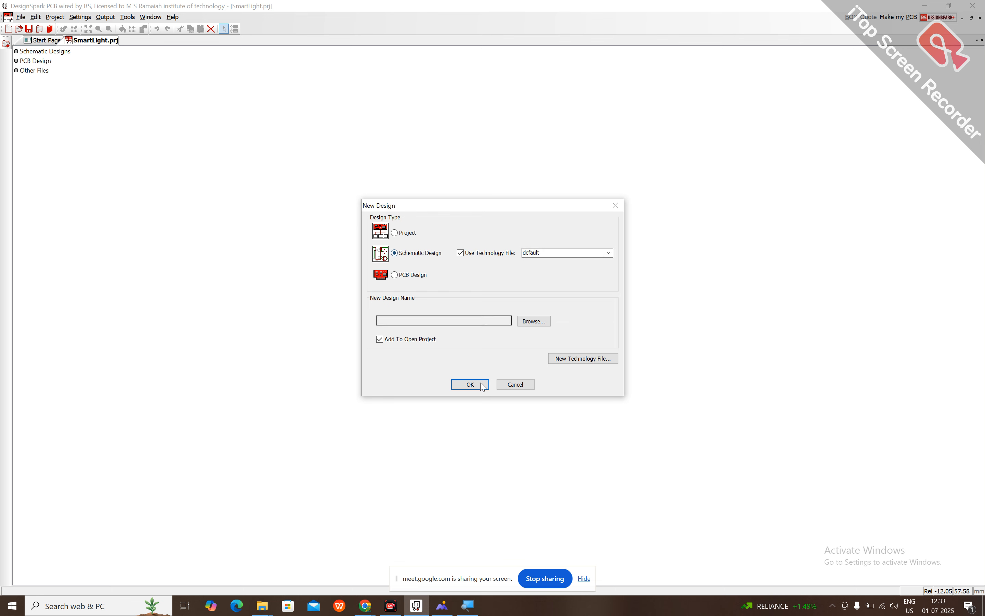
{"action": "left_click", "coordinate": [470, 385]}
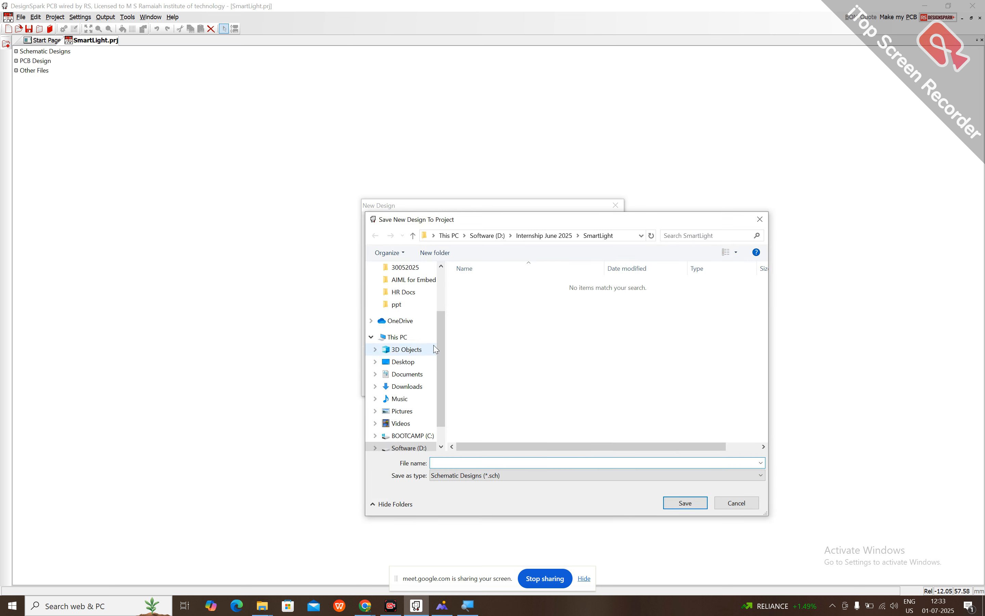
Browse to the SmartLight folder in Internship June 2025 on drive D: as the new schematic's save location.
{"action": "left_click", "coordinate": [419, 447]}
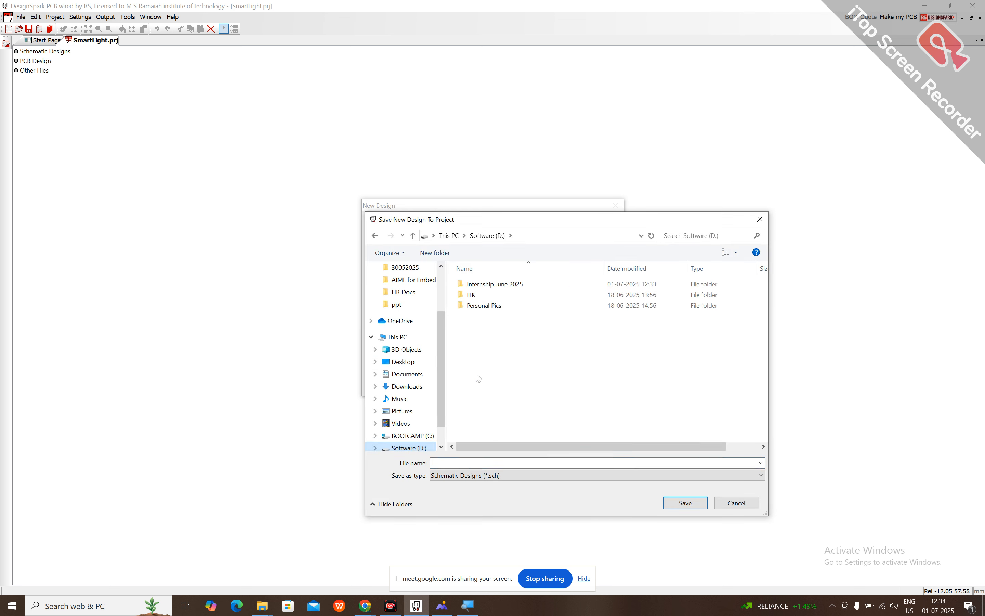
{"action": "double_click", "coordinate": [489, 286]}
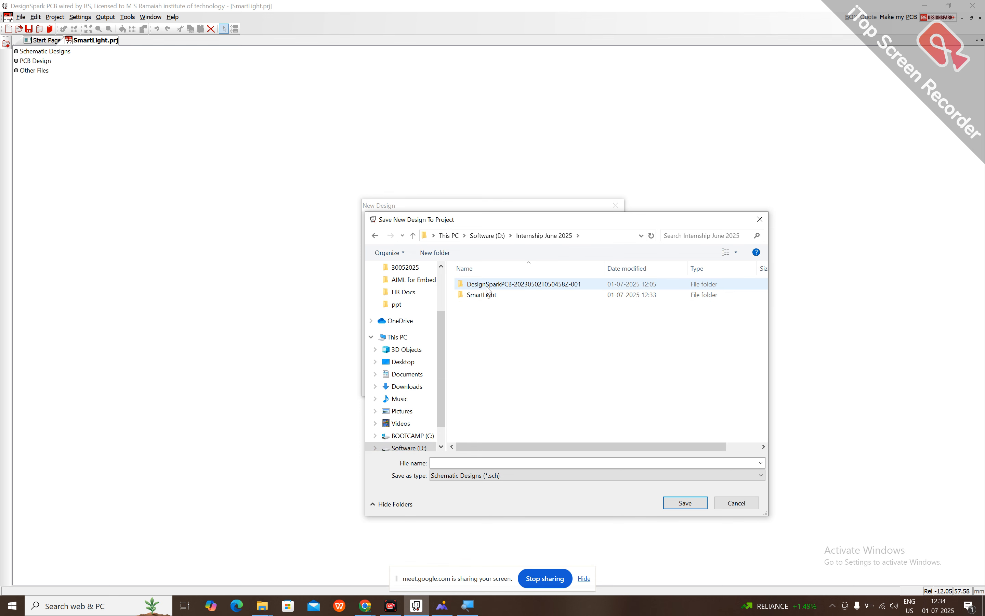
{"action": "left_click", "coordinate": [487, 290]}
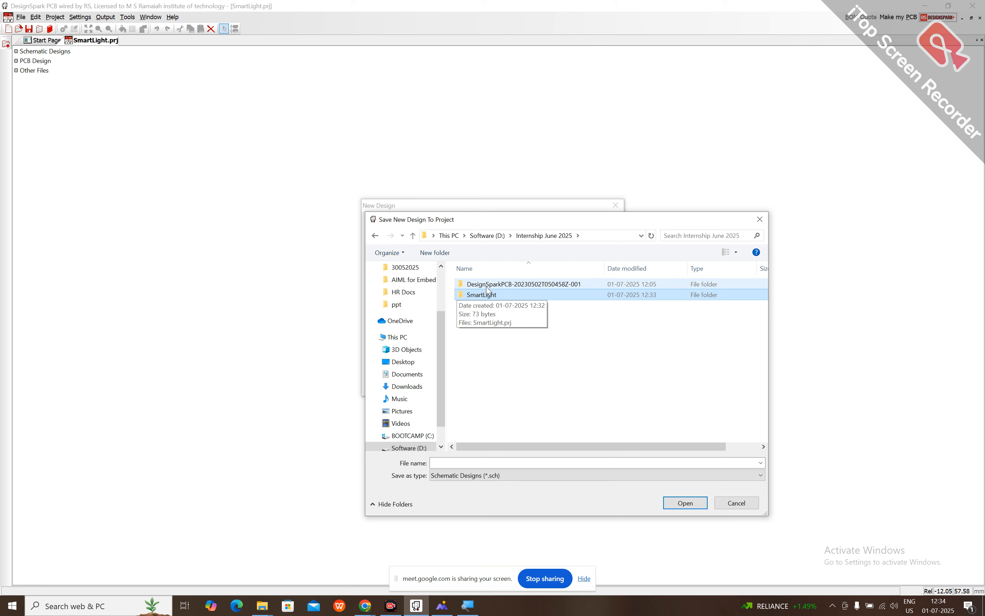
{"action": "double_click", "coordinate": [488, 290]}
Name the new schematic design SmartLight, without the .prj extension, and save it to the project.
{"action": "left_click", "coordinate": [499, 463]}
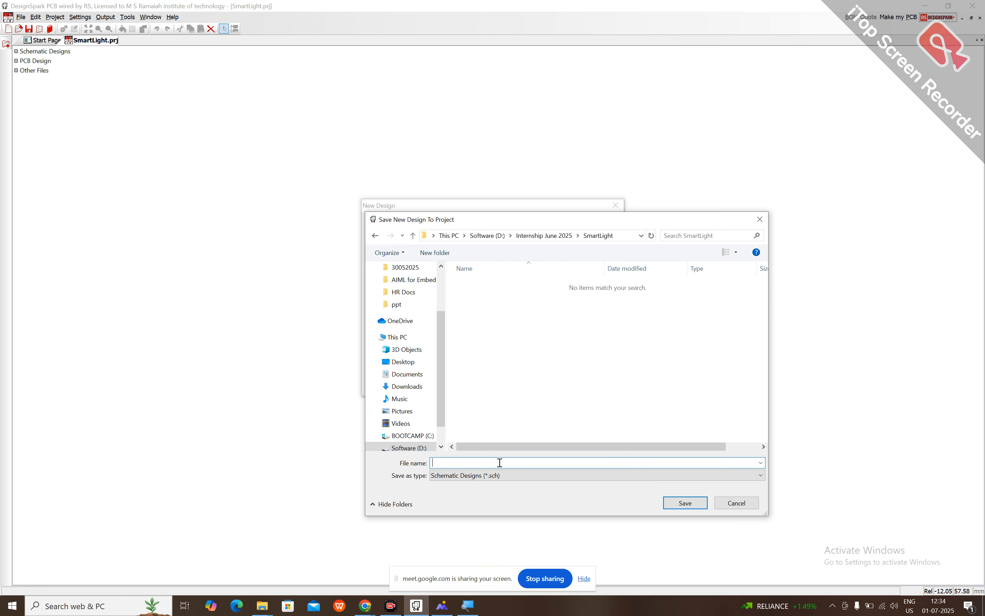
{"action": "type", "text": "Sm"}
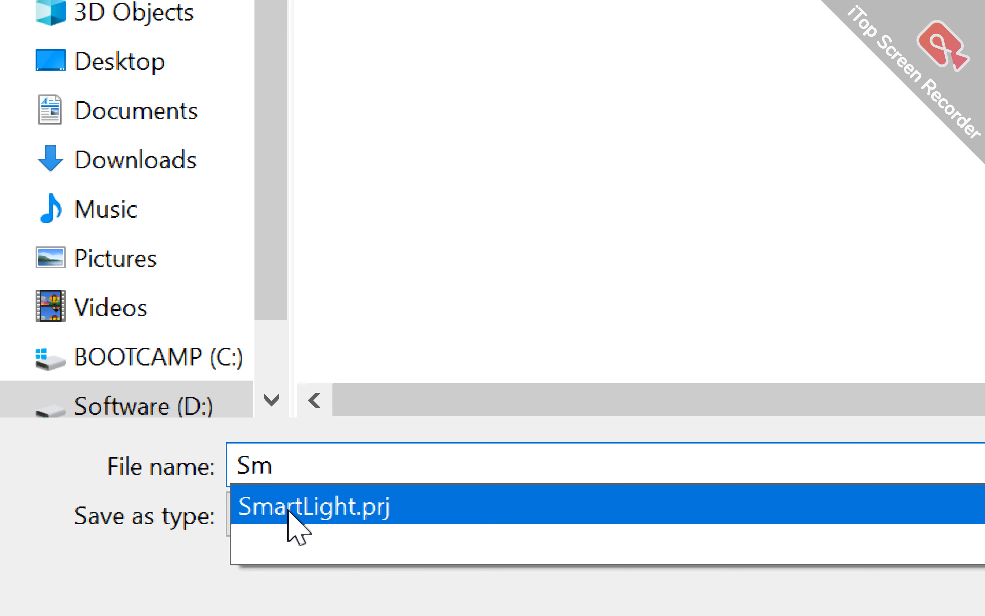
{"action": "left_click", "coordinate": [322, 509]}
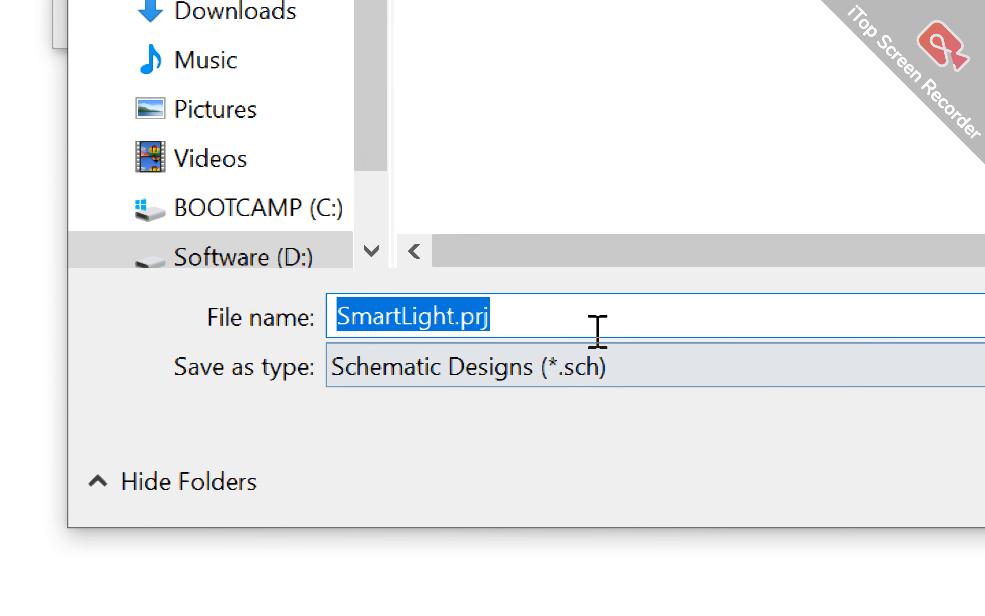
{"action": "left_click", "coordinate": [544, 329]}
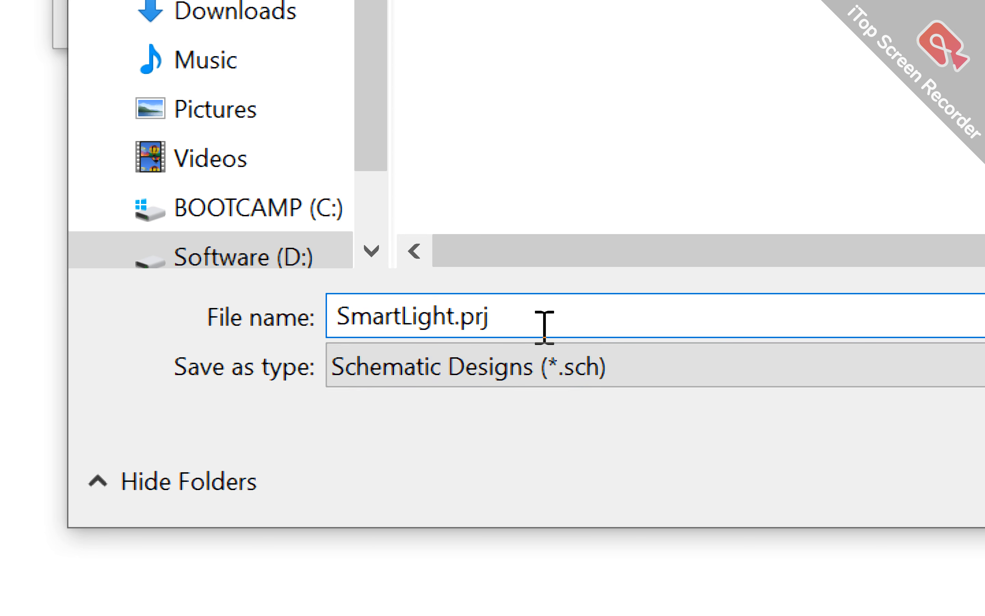
{"action": "key", "text": "BackSpace"}
{"action": "key", "text": "BackSpace"}
{"action": "key", "text": "BackSpace"}
{"action": "key", "text": "BackSpace"}
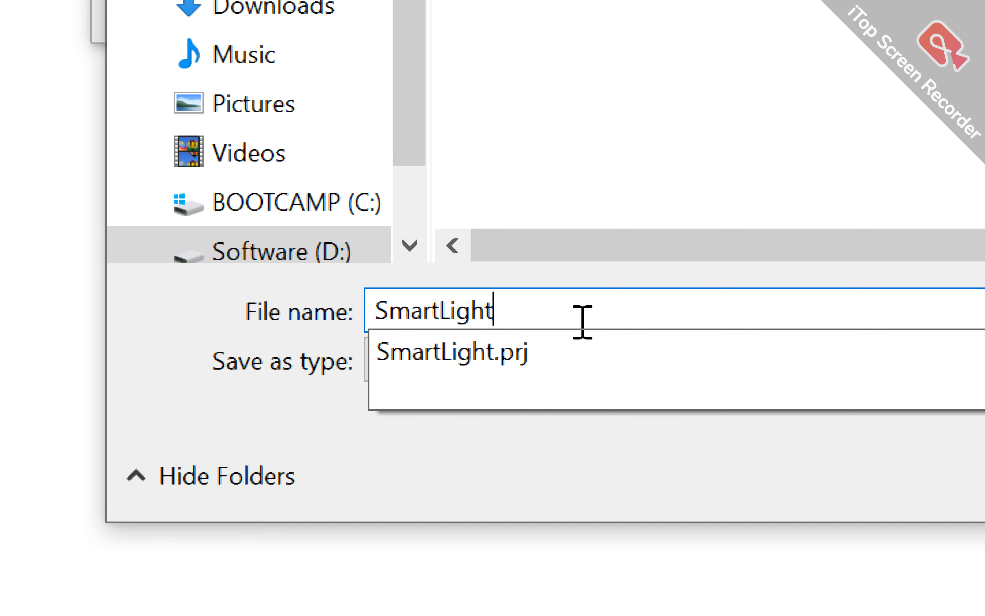
{"action": "left_click", "coordinate": [909, 106]}
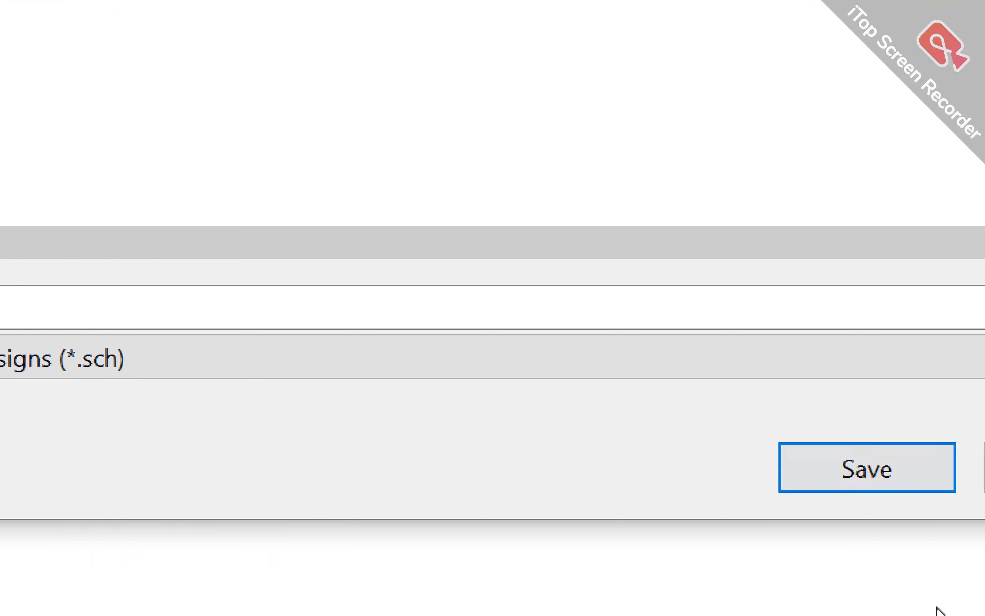
{"action": "left_click", "coordinate": [819, 451]}
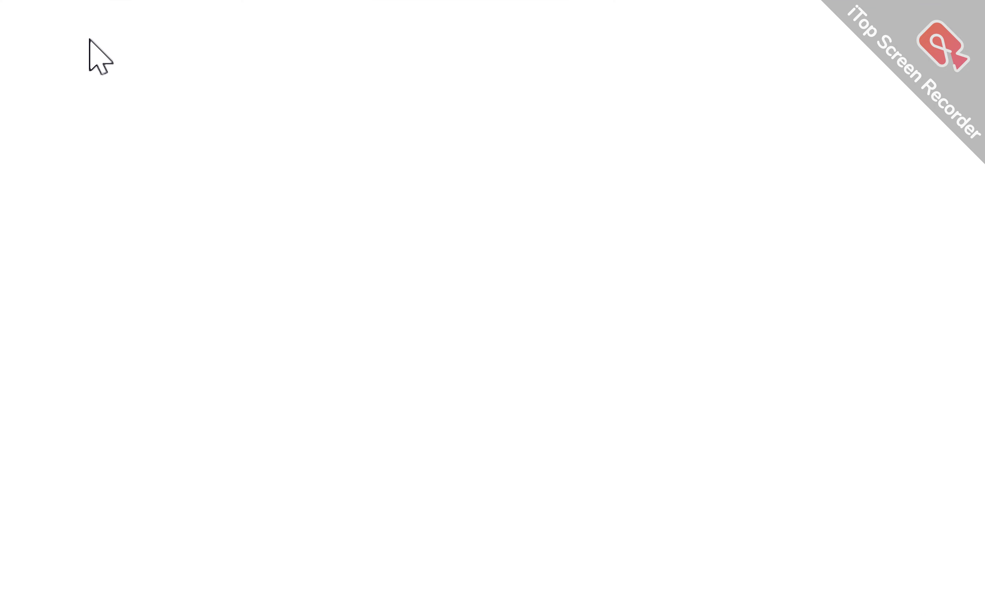
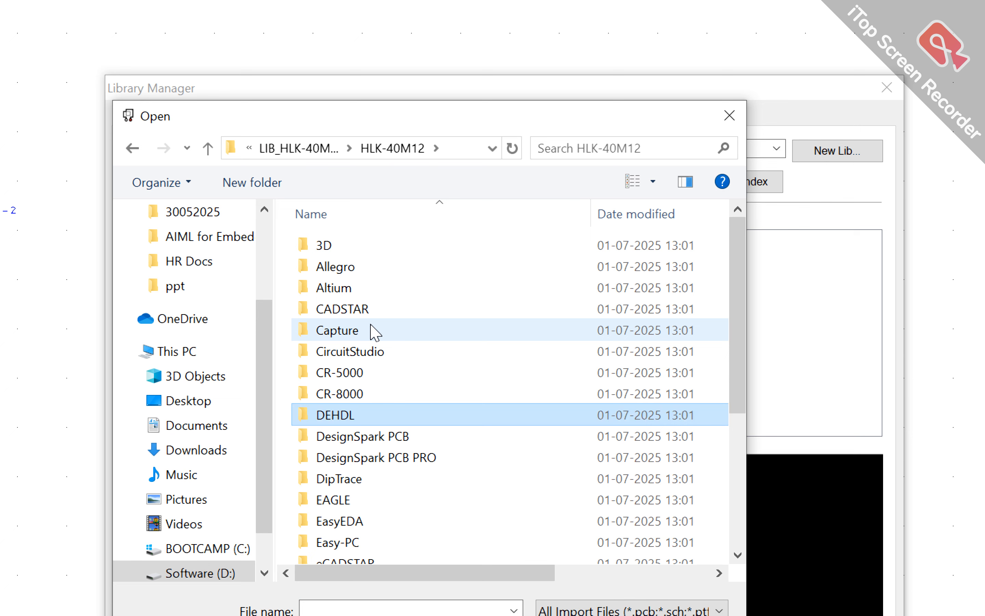
Import the HLK-40M12 component into the User library from its DesignSpark PCB folder and preview it.
{"action": "key", "text": "Down"}
{"action": "key", "text": "Return"}
{"action": "key", "text": "Down"}
{"action": "key", "text": "Return"}
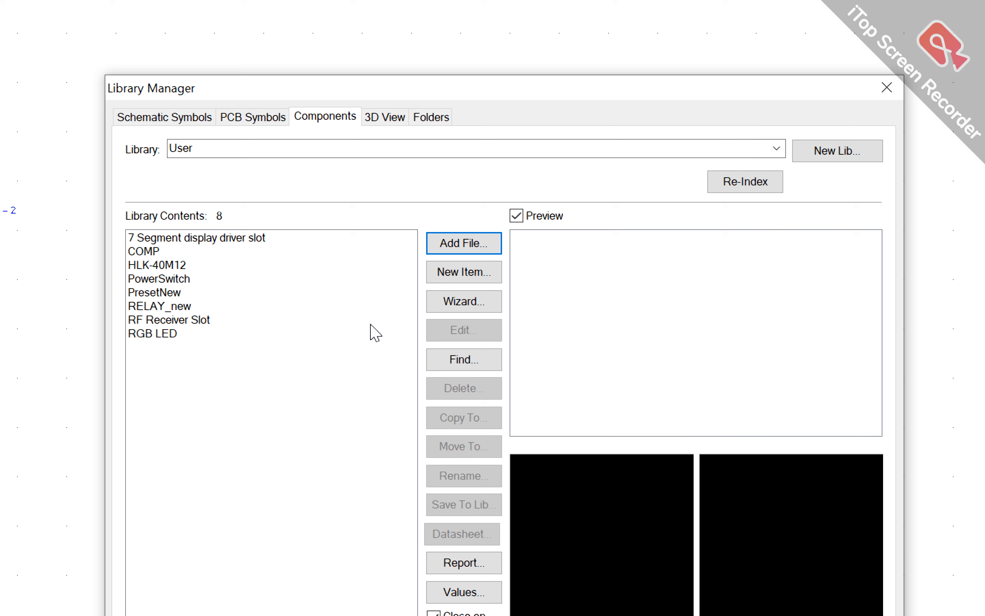
{"action": "left_click", "coordinate": [162, 269]}
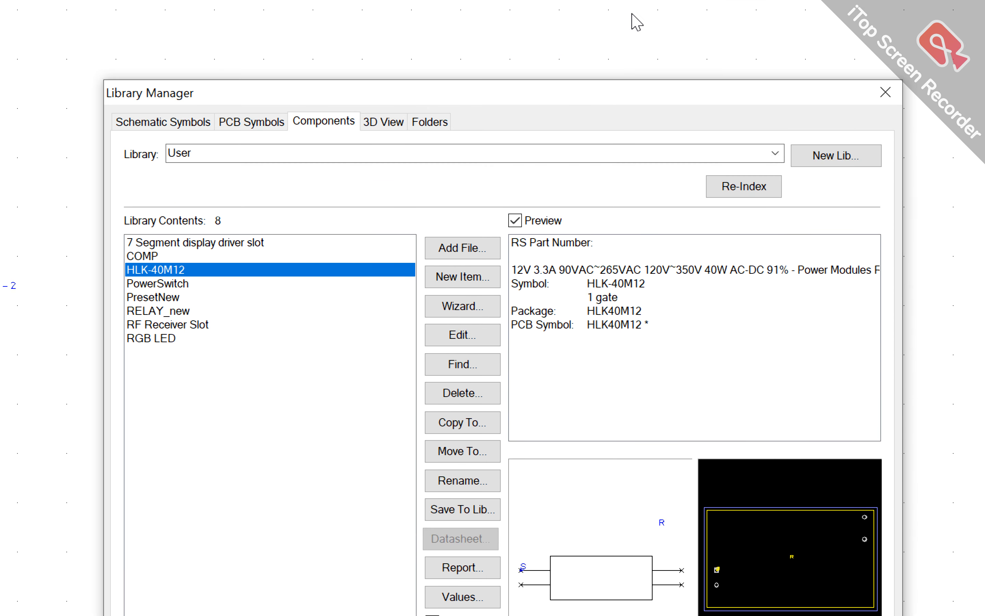
Start adding a file to the connectors 3D library and browse to the 3D folder inside HLK-40M12.
{"action": "left_click", "coordinate": [386, 121]}
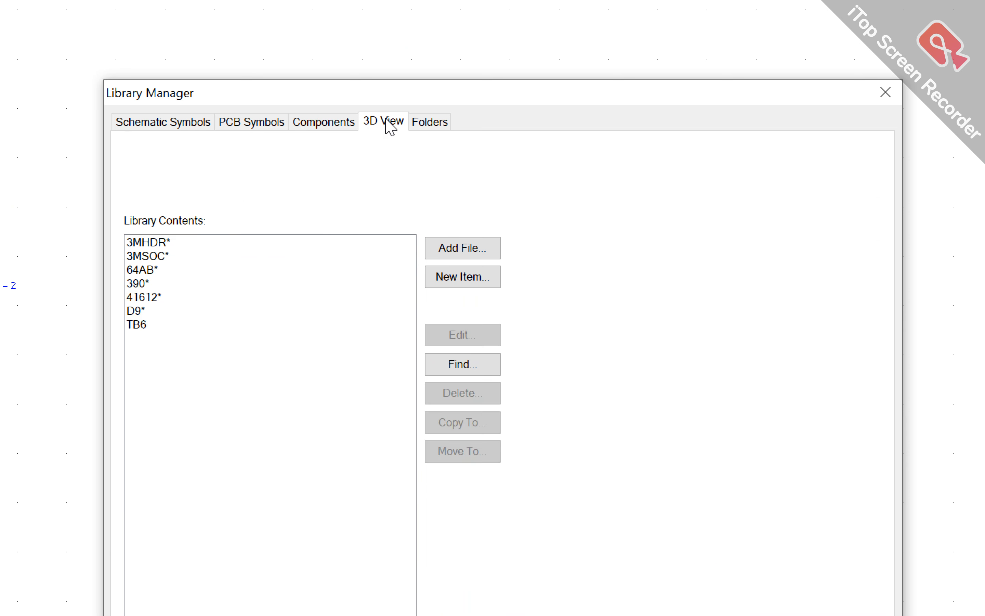
{"action": "left_click", "coordinate": [455, 256]}
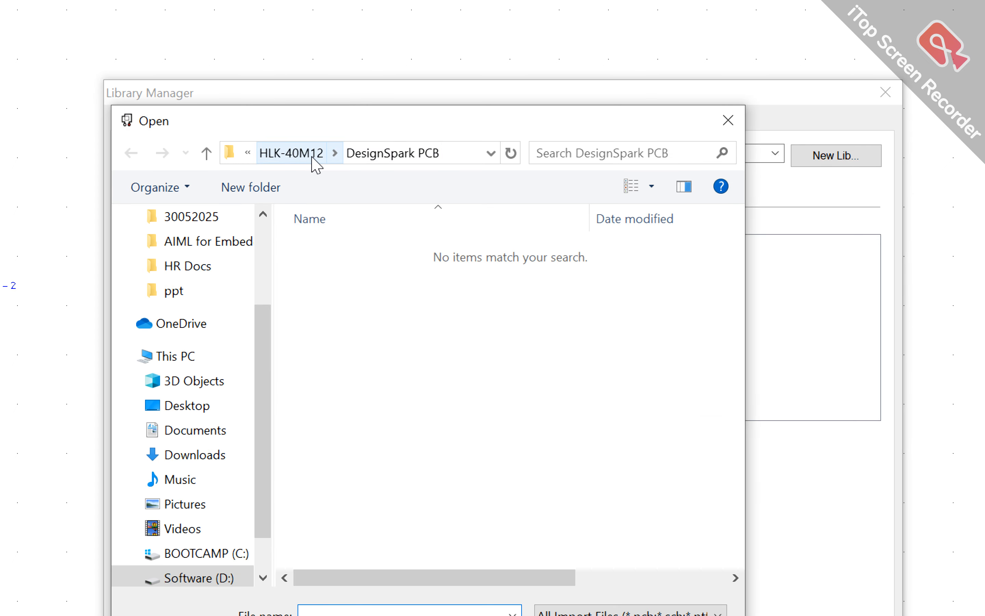
{"action": "left_click", "coordinate": [314, 163]}
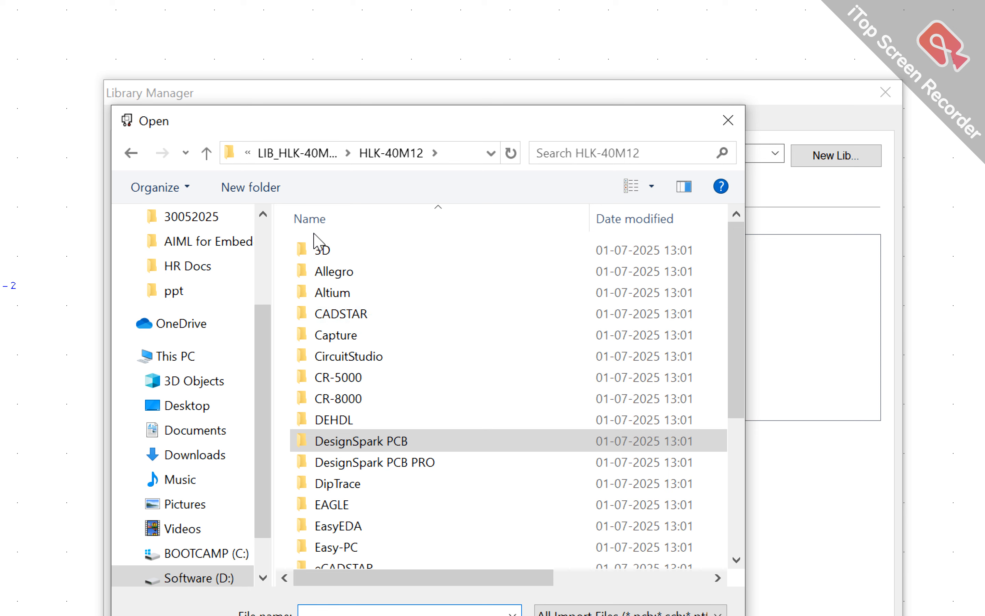
{"action": "left_click", "coordinate": [321, 256]}
{"action": "double_click", "coordinate": [320, 252]}
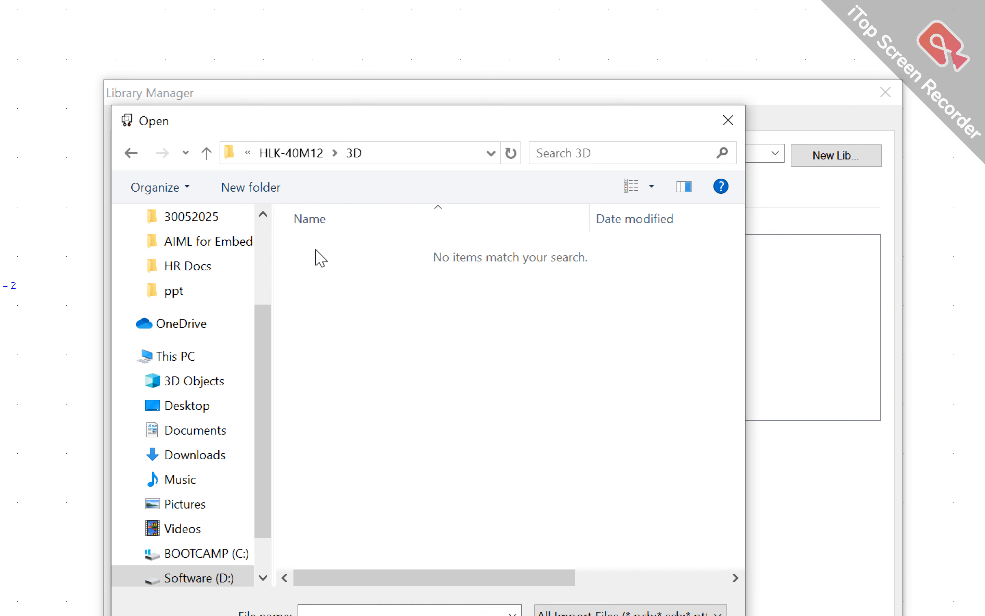
{"action": "left_click", "coordinate": [306, 156]}
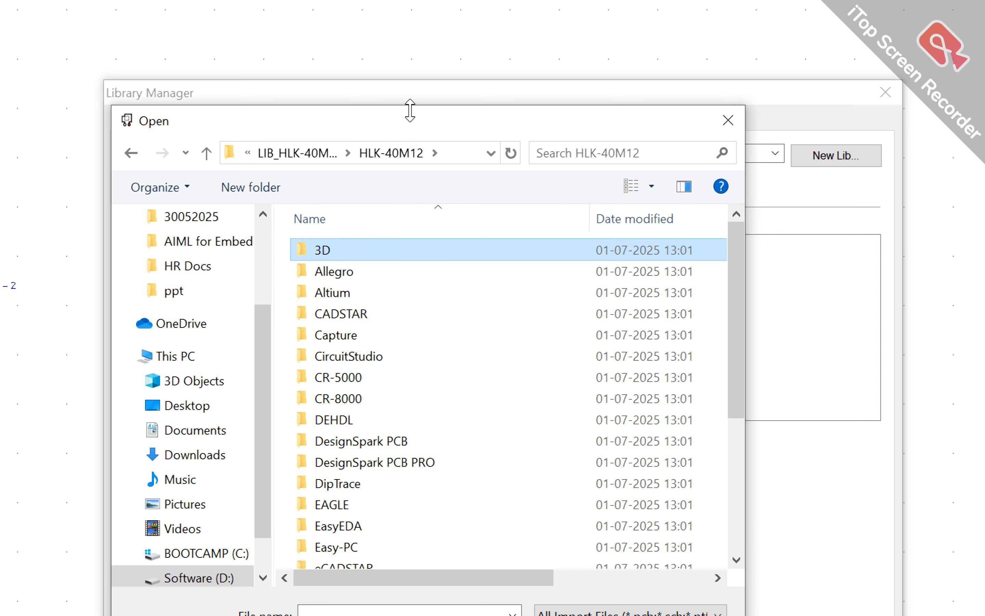
{"action": "left_click_drag", "start_coordinate": [409, 127], "coordinate": [402, 24]}
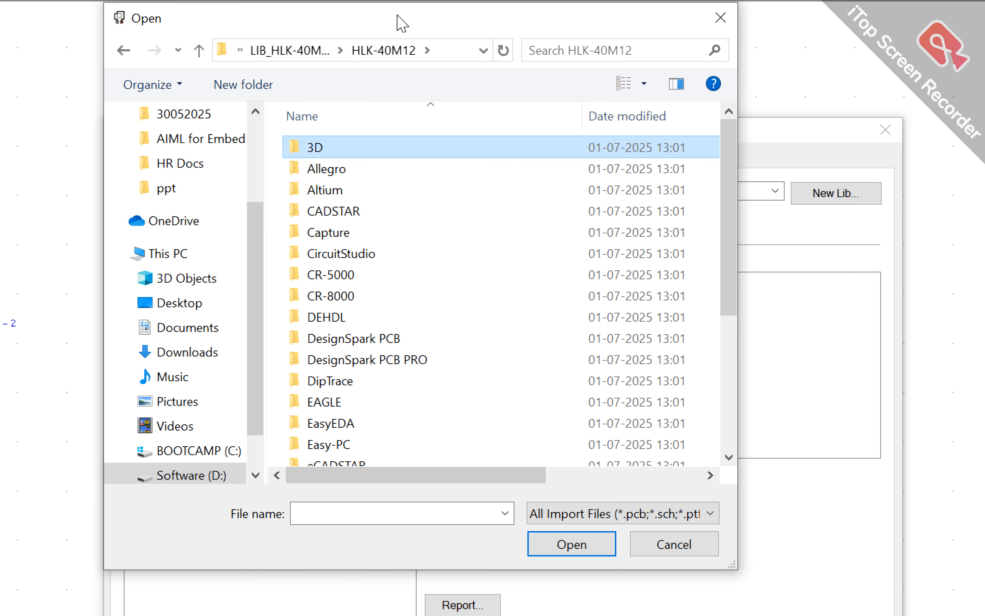
{"action": "key", "text": "Return"}
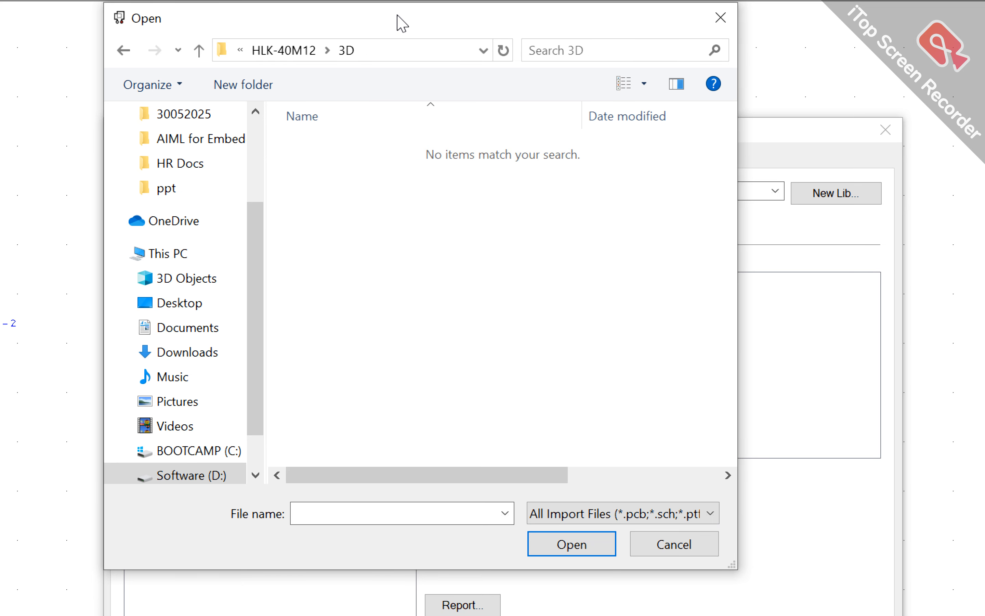
List all file types and try to import HLK-40M12.stp into the connectors 3D library.
{"action": "left_click", "coordinate": [676, 517]}
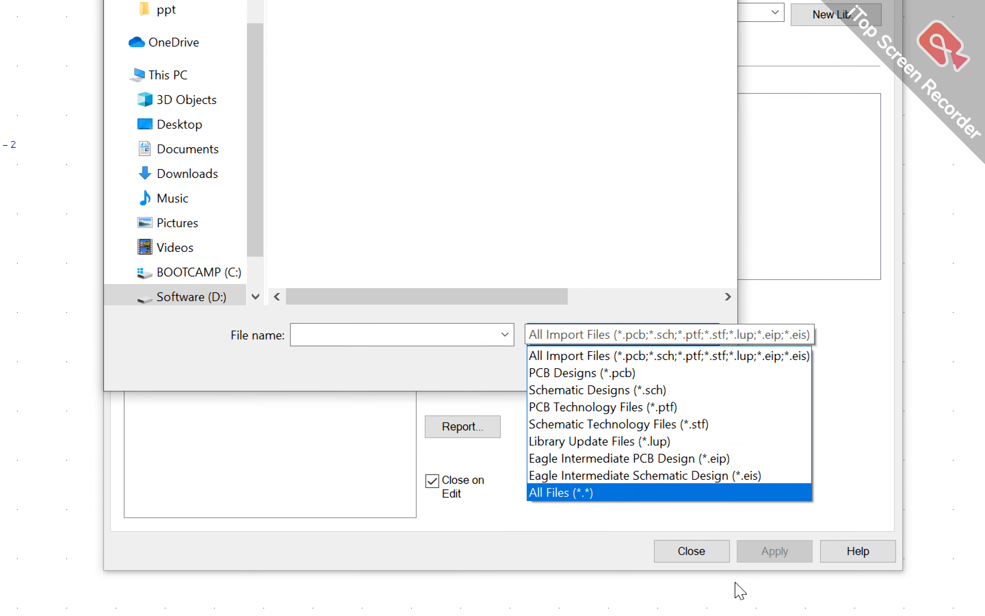
{"action": "left_click", "coordinate": [699, 494]}
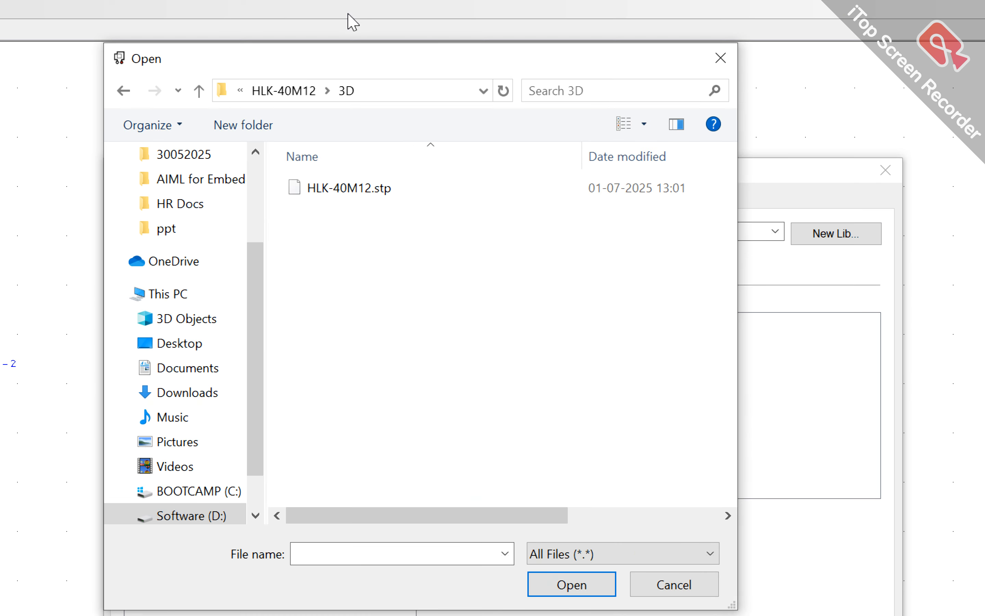
{"action": "left_click", "coordinate": [363, 185]}
{"action": "left_click", "coordinate": [601, 571]}
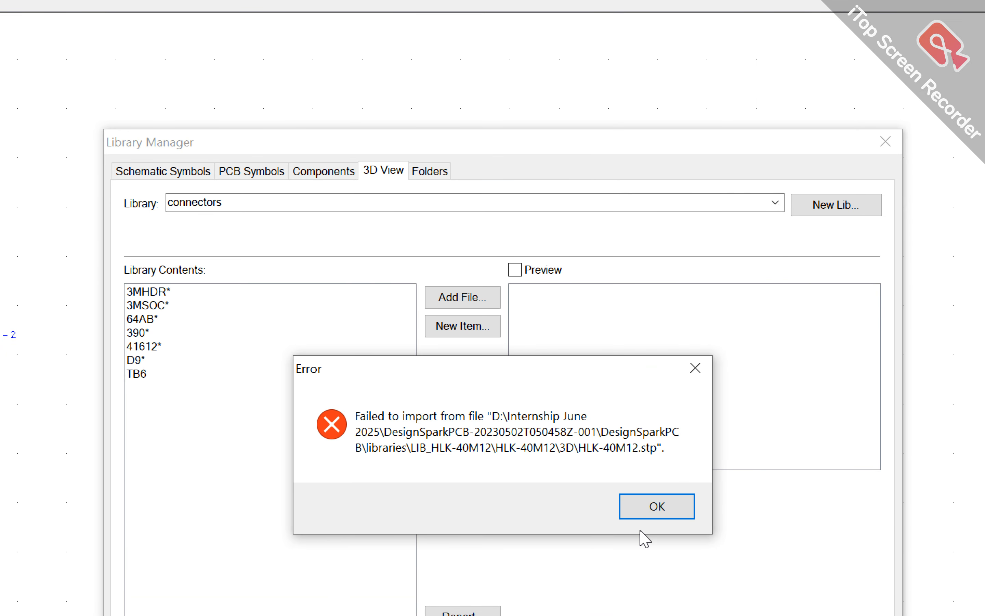
{"action": "left_click", "coordinate": [653, 514]}
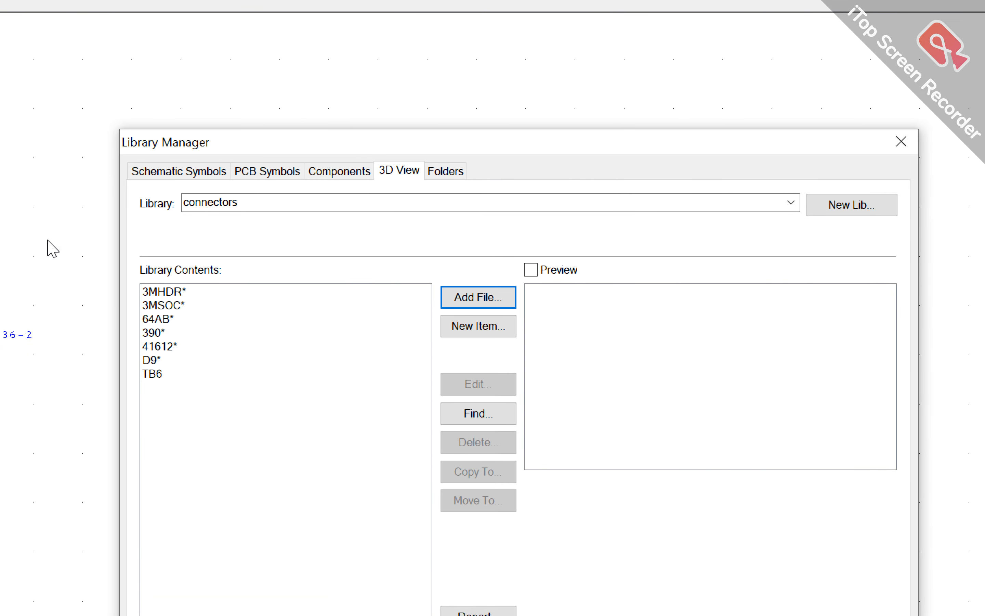
List the 3D packages of all libraries and preview the 3MHDR* connector package.
{"action": "left_click", "coordinate": [153, 306]}
{"action": "left_click", "coordinate": [158, 319]}
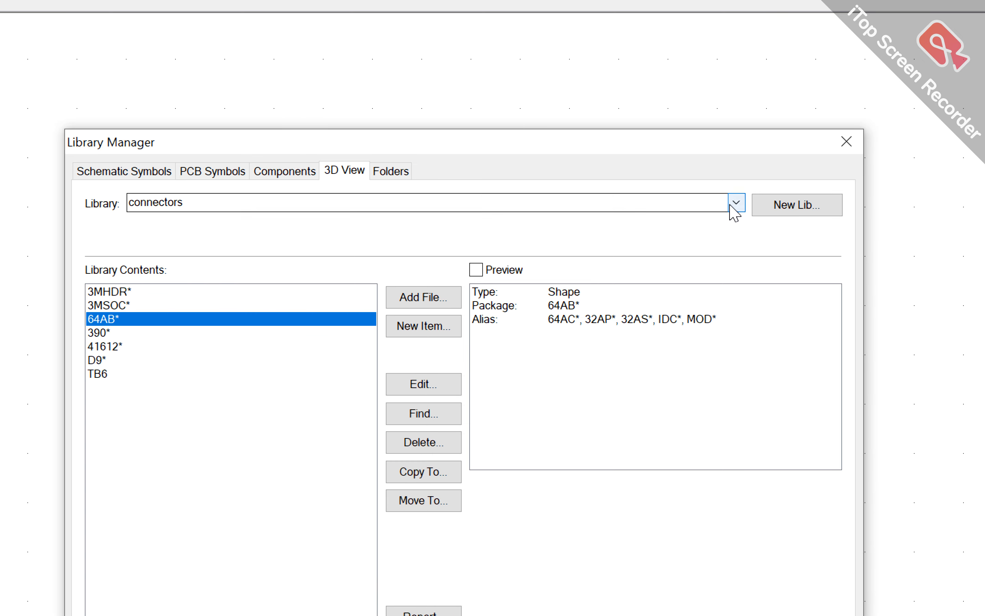
{"action": "left_click", "coordinate": [790, 203]}
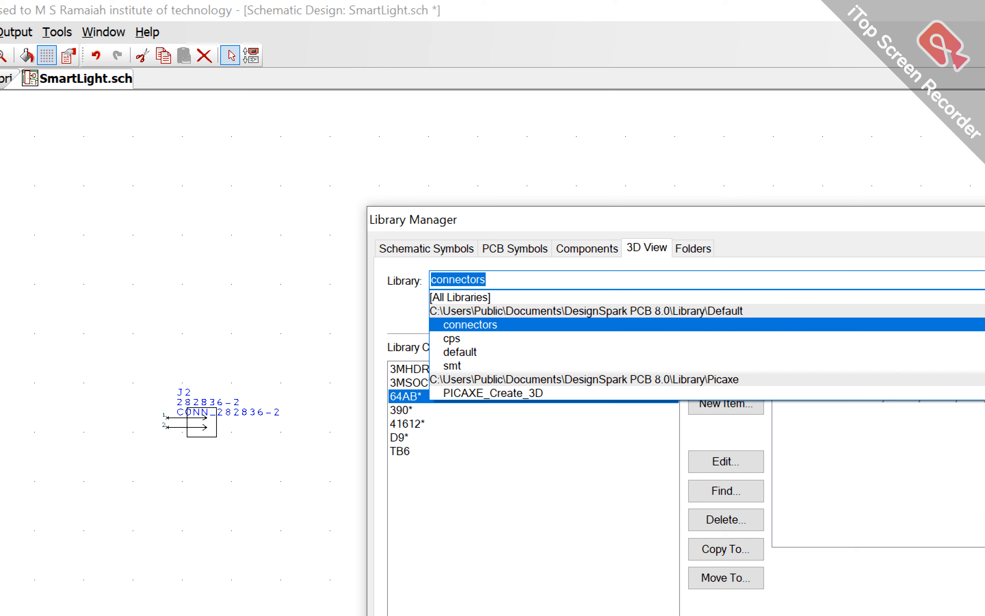
{"action": "key", "text": "Up"}
{"action": "key", "text": "Up"}
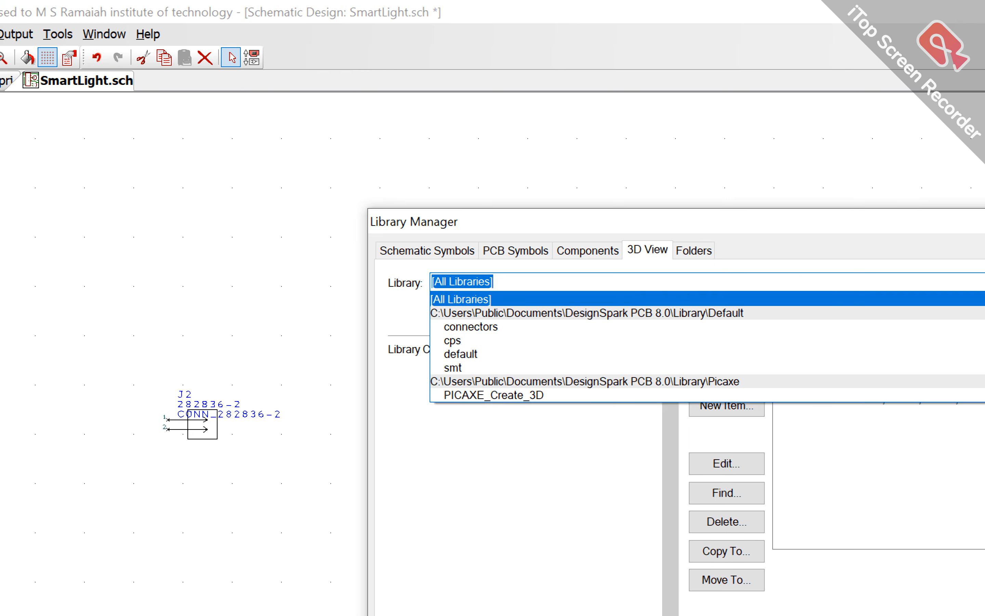
{"action": "left_click", "coordinate": [711, 62]}
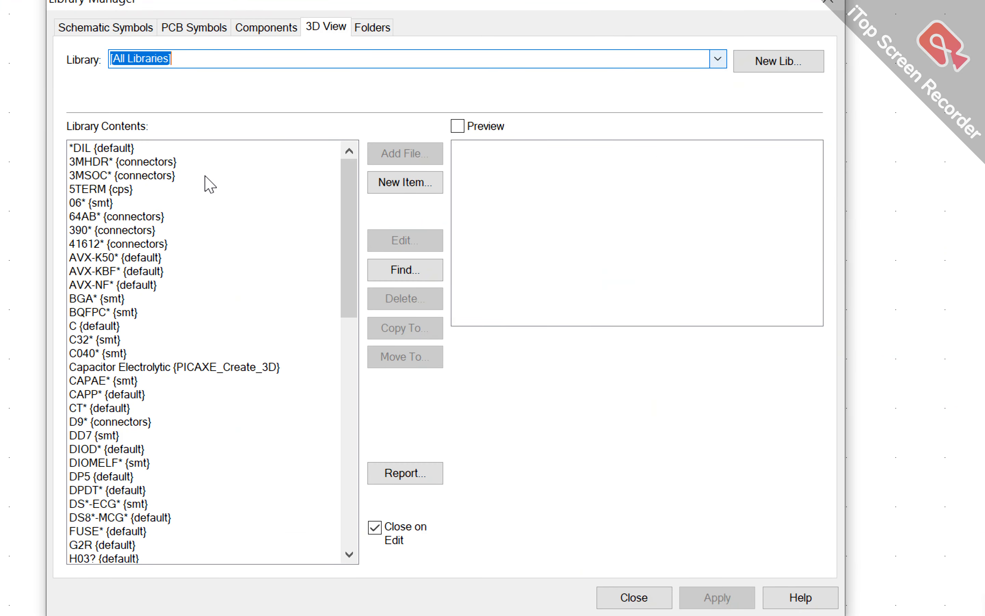
{"action": "left_click", "coordinate": [164, 161]}
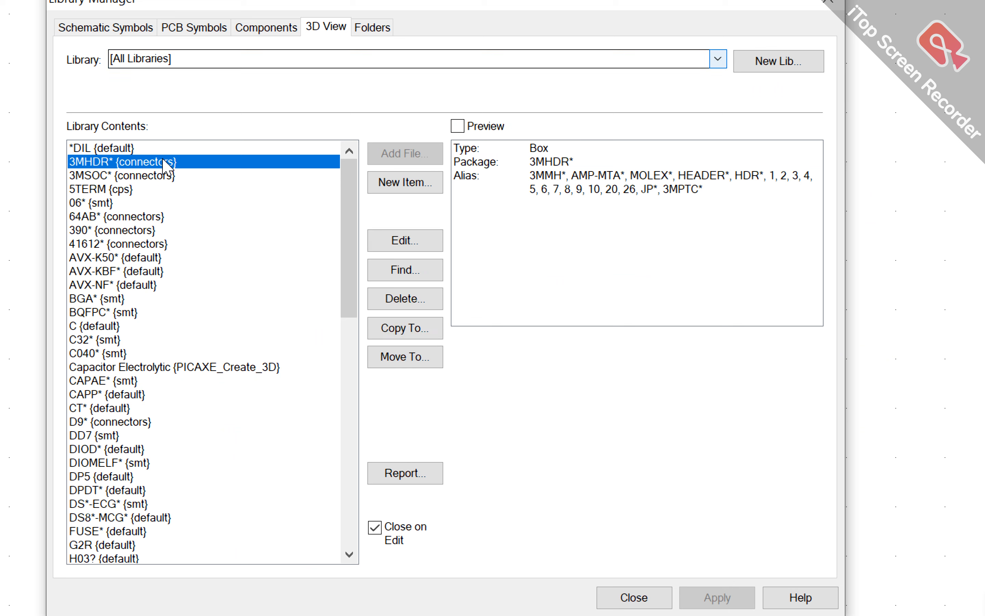
{"action": "left_click", "coordinate": [489, 127]}
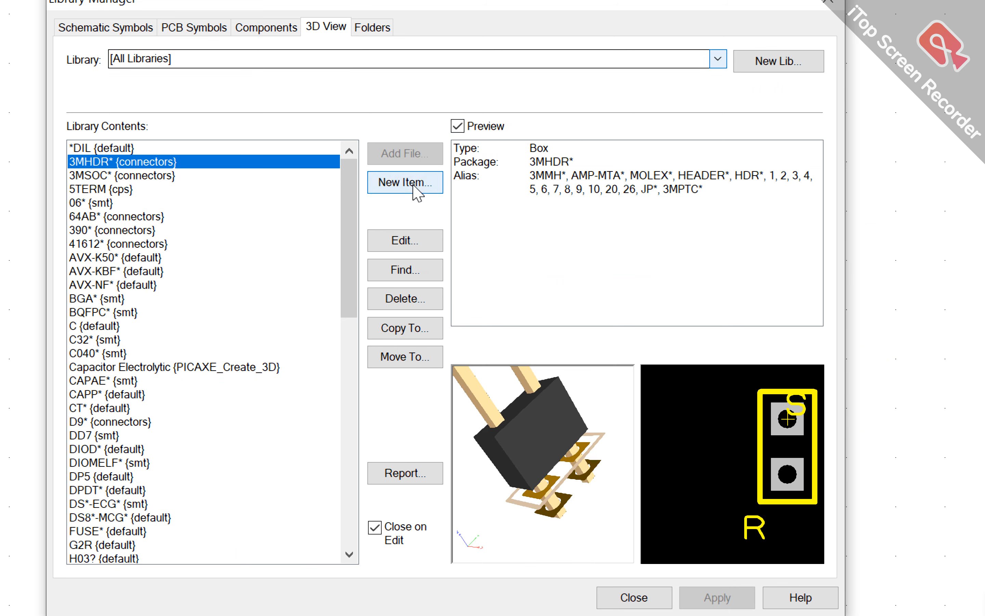
{"action": "left_click", "coordinate": [415, 184]}
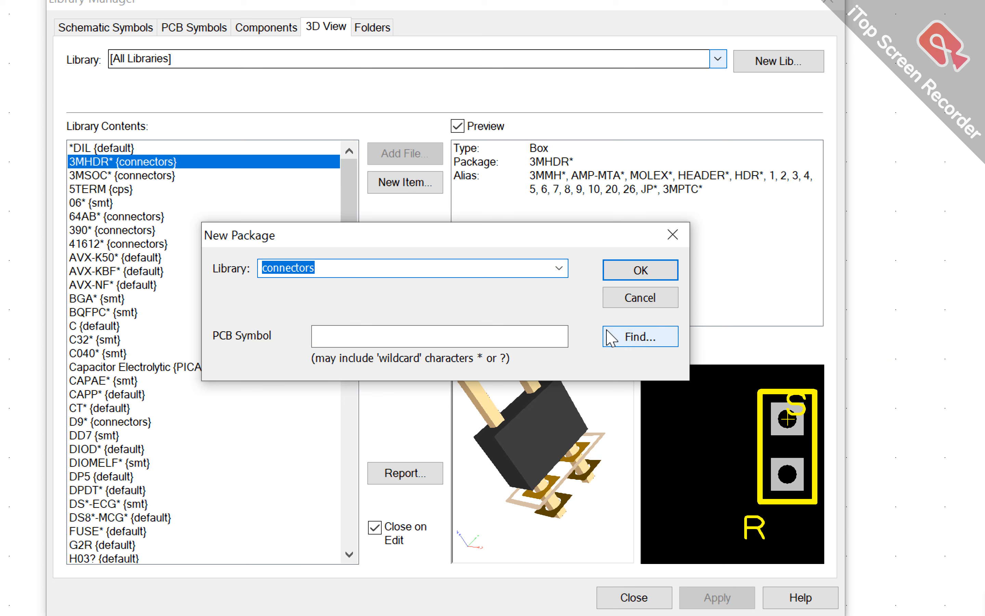
{"action": "left_click", "coordinate": [645, 301]}
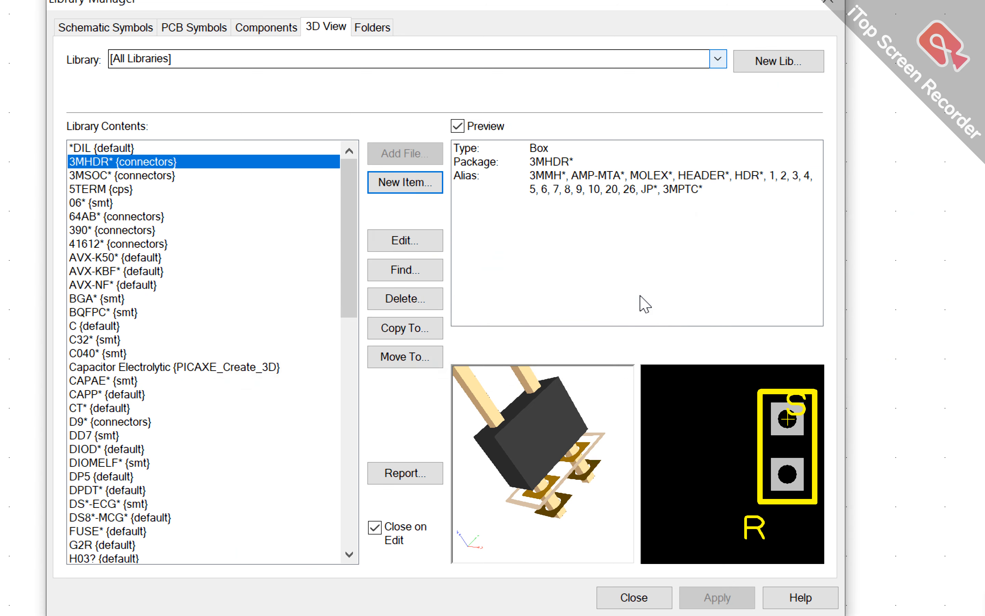
{"action": "left_click", "coordinate": [414, 188]}
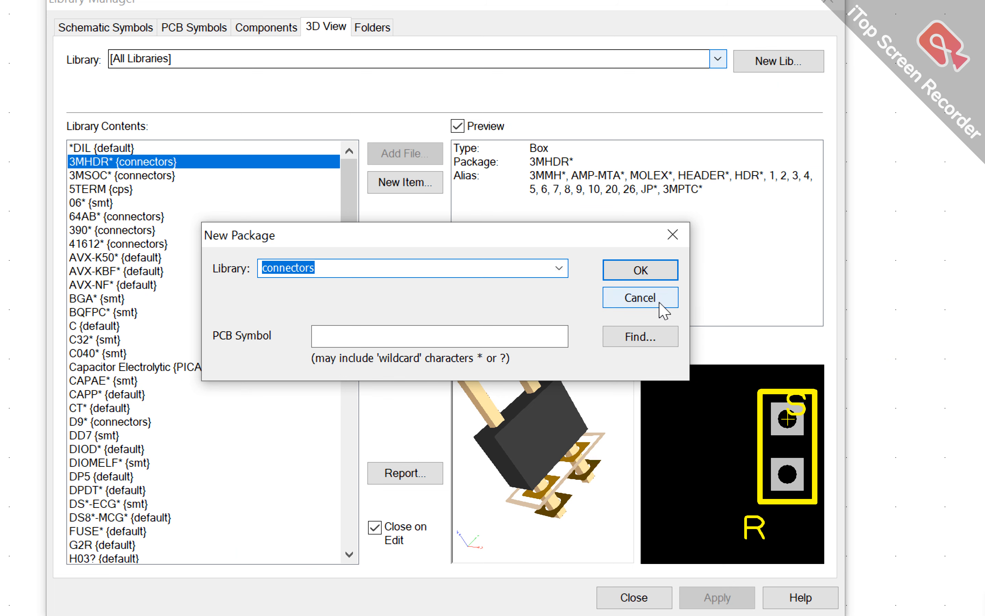
{"action": "left_click", "coordinate": [619, 340]}
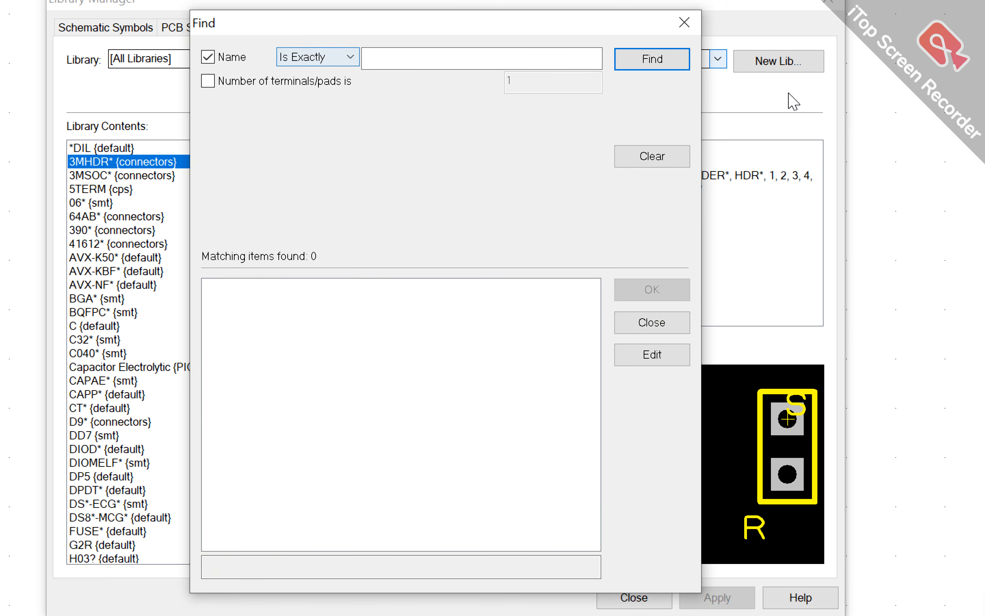
{"action": "left_click", "coordinate": [685, 22]}
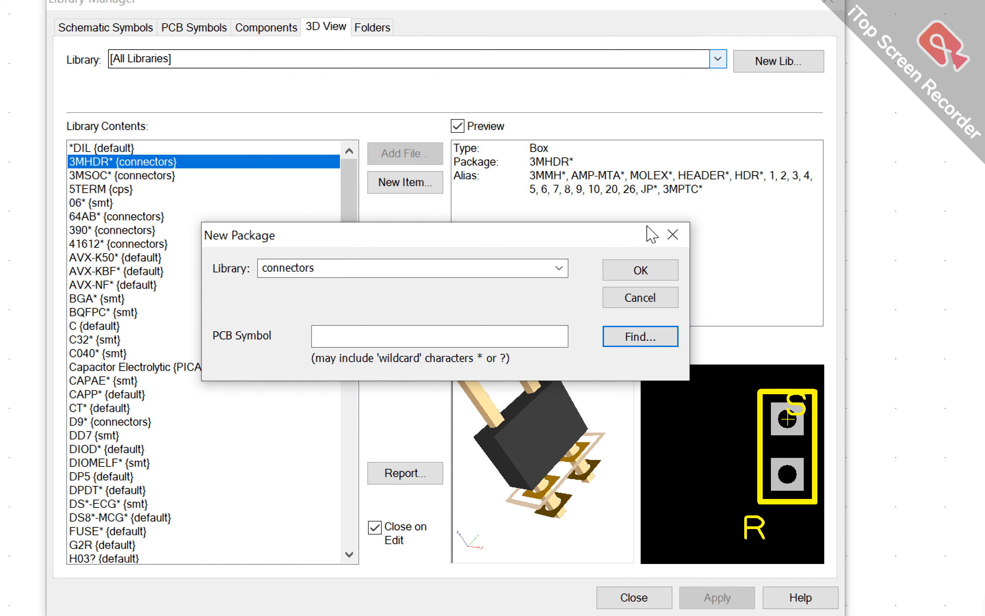
{"action": "left_click", "coordinate": [685, 235]}
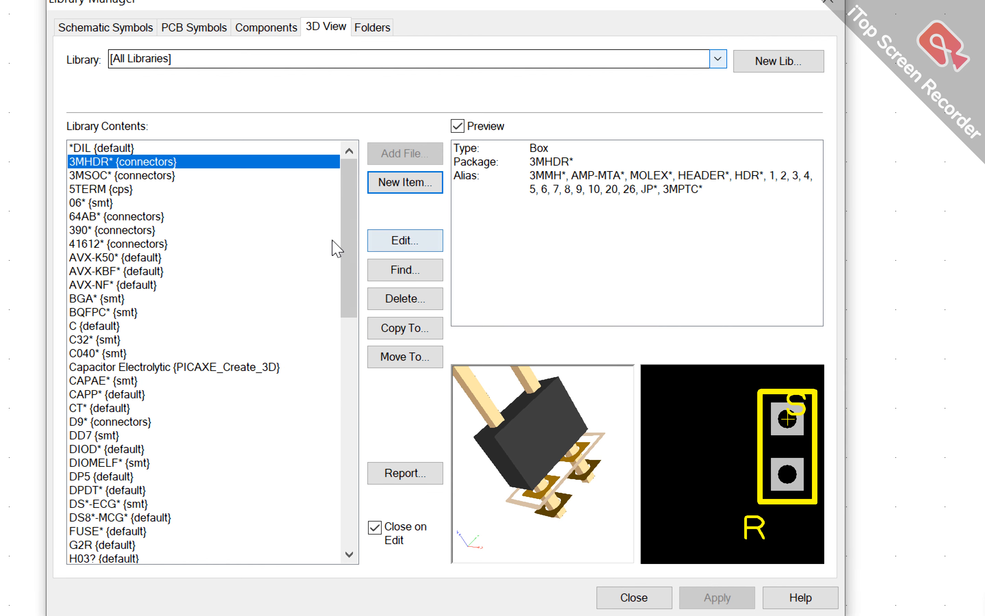
Switch to the default 3D library and start adding a file, listing all file types and selecting HLK-40M12.stp.
{"action": "left_click", "coordinate": [301, 248]}
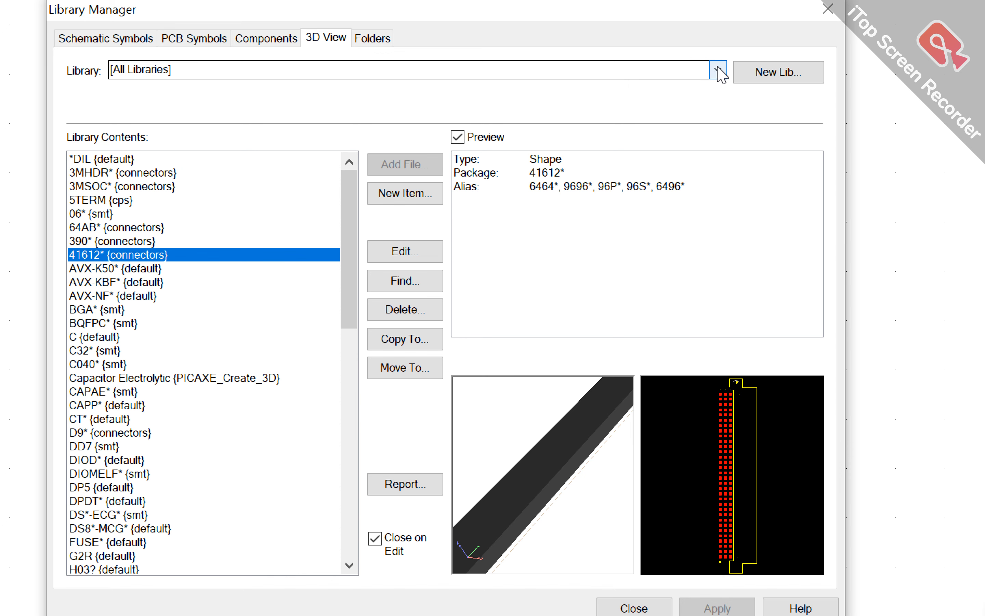
{"action": "left_click", "coordinate": [718, 69]}
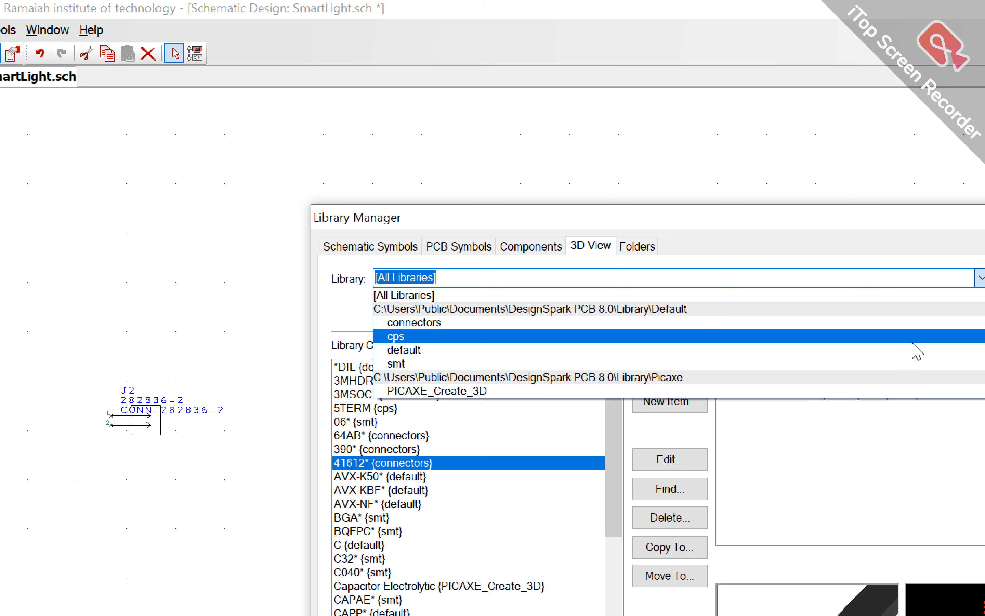
{"action": "left_click", "coordinate": [904, 350]}
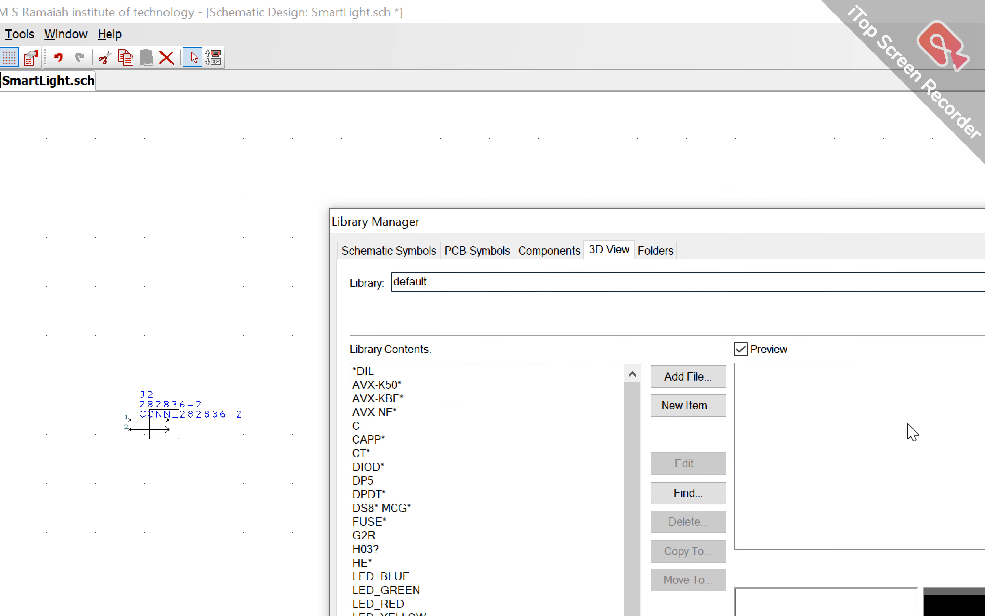
{"action": "left_click", "coordinate": [716, 378]}
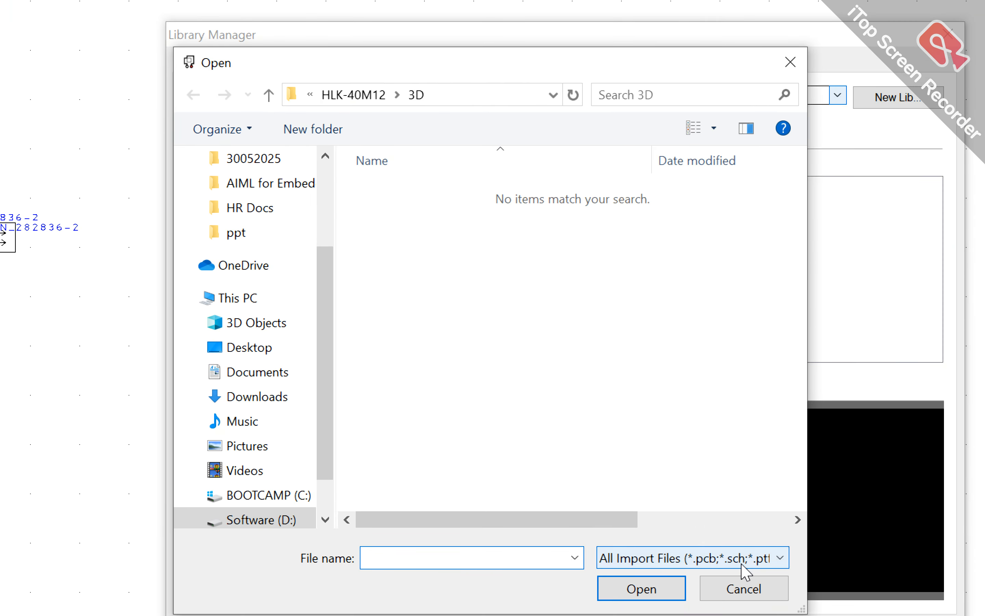
{"action": "left_click", "coordinate": [742, 564]}
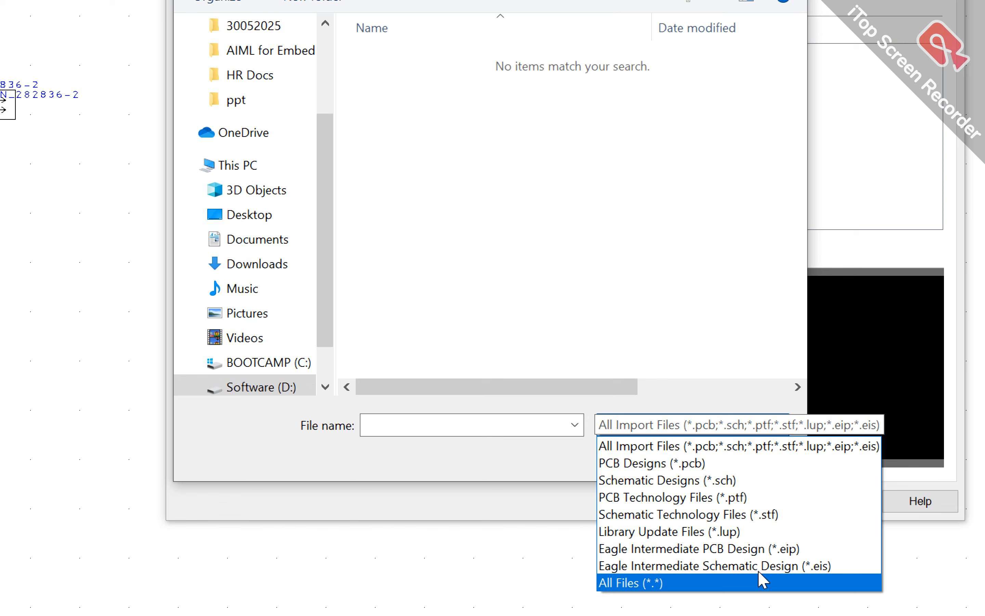
{"action": "left_click", "coordinate": [758, 583]}
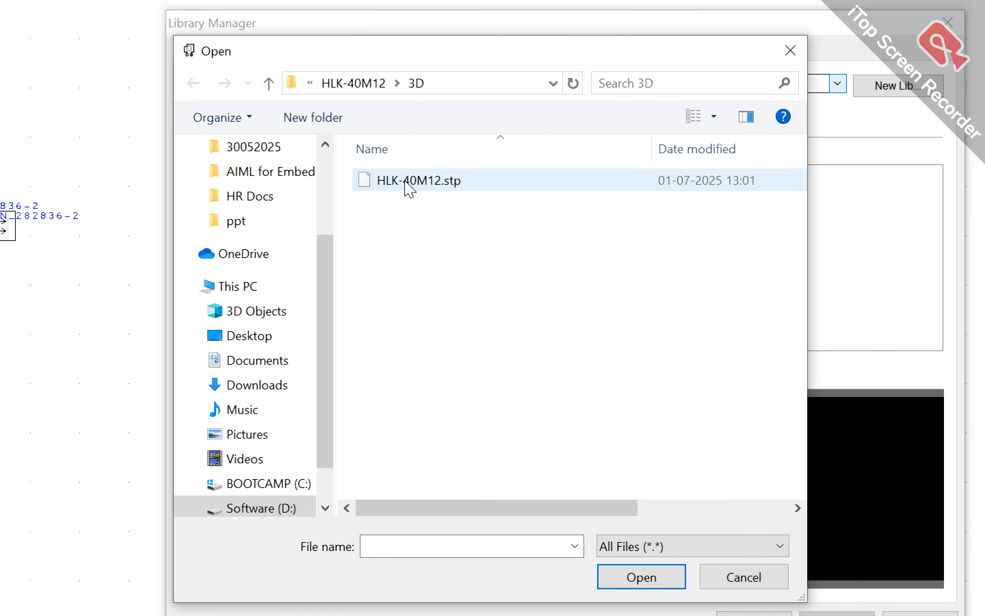
{"action": "left_click", "coordinate": [407, 181]}
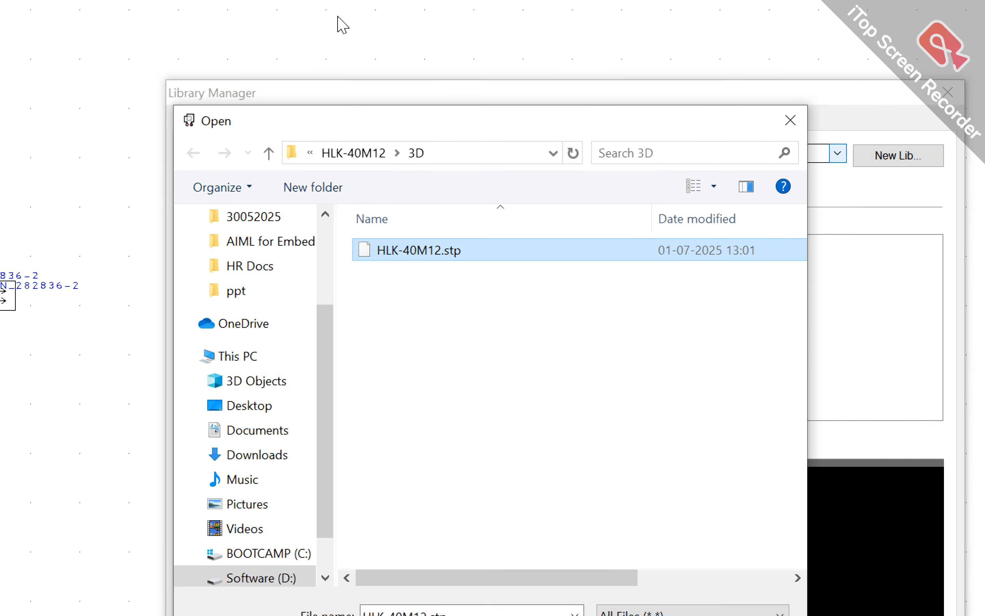
Browse to the DesignSpark PCB folder inside HLK-40M12 and choose HLK-40M12.dsl as the file to add instead.
{"action": "left_click", "coordinate": [360, 157]}
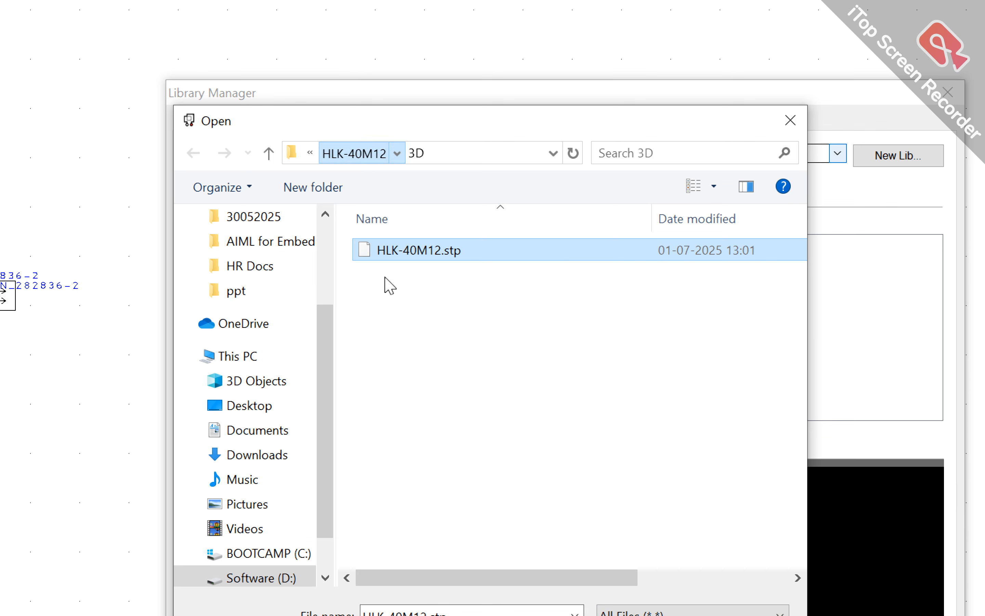
{"action": "left_click", "coordinate": [461, 441]}
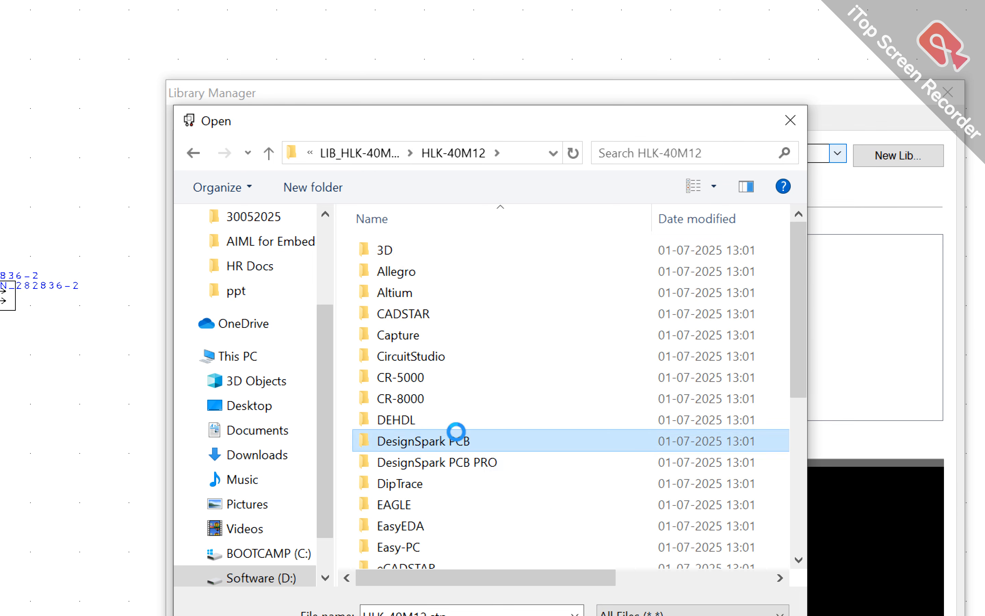
{"action": "double_click", "coordinate": [458, 434]}
{"action": "key", "text": "Down"}
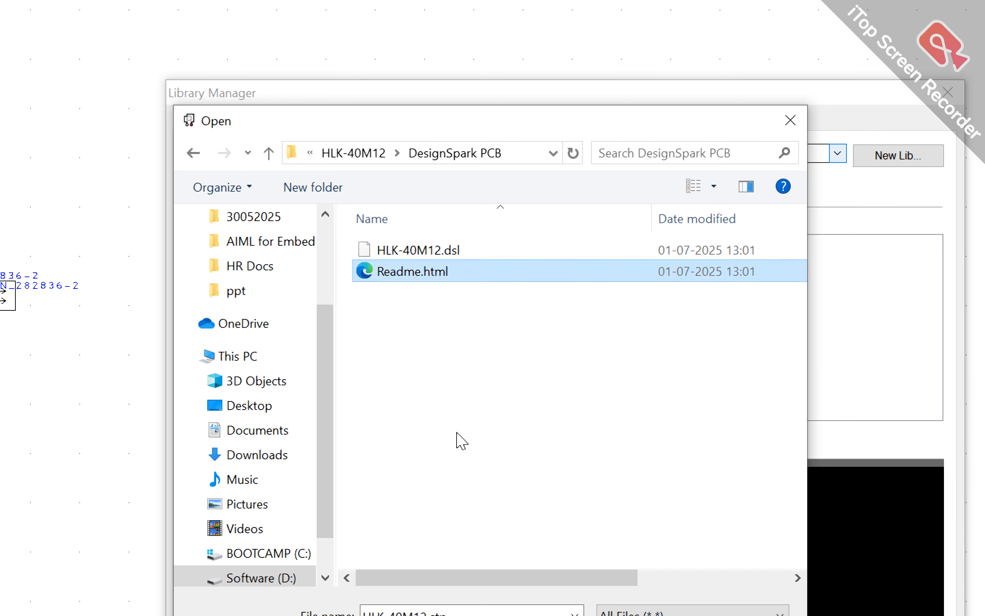
{"action": "key", "text": "Up"}
{"action": "key", "text": "Return"}
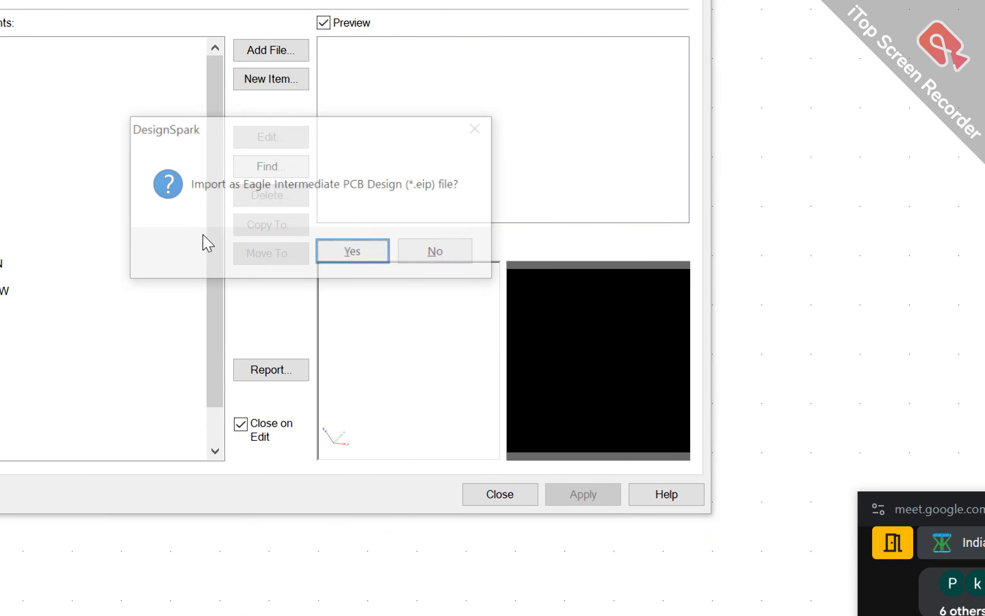
Try to import the file as an Eagle intermediate PCB design named HLK-40M12 with the 2sig2plane technology file.
{"action": "left_click", "coordinate": [352, 252]}
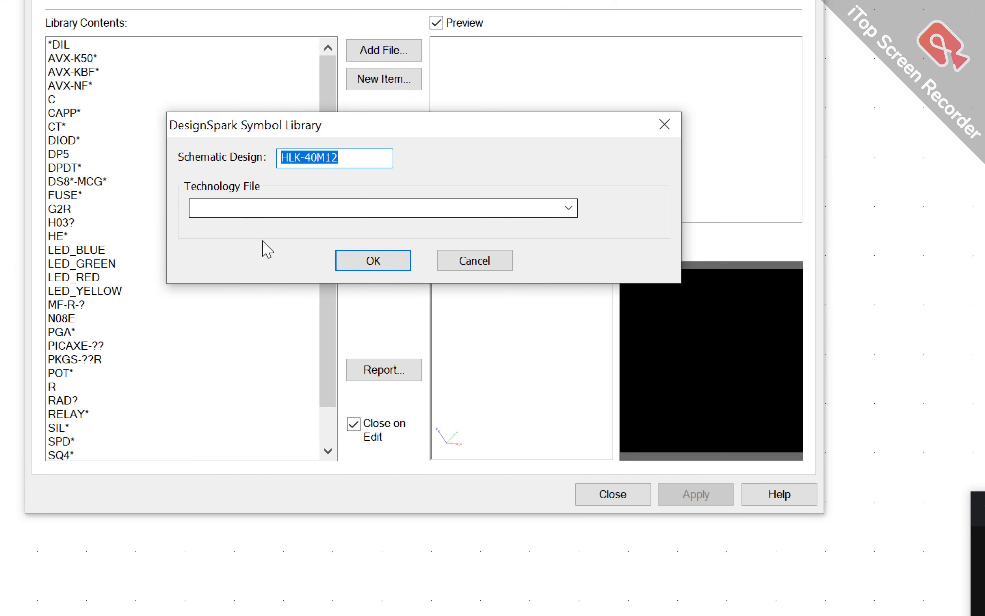
{"action": "left_click", "coordinate": [280, 216]}
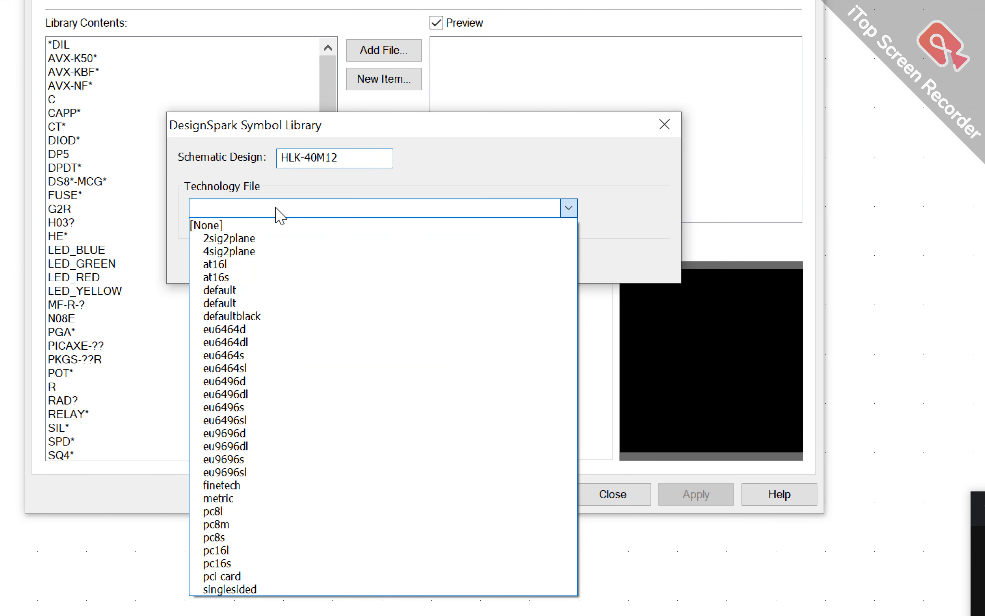
{"action": "left_click", "coordinate": [265, 245]}
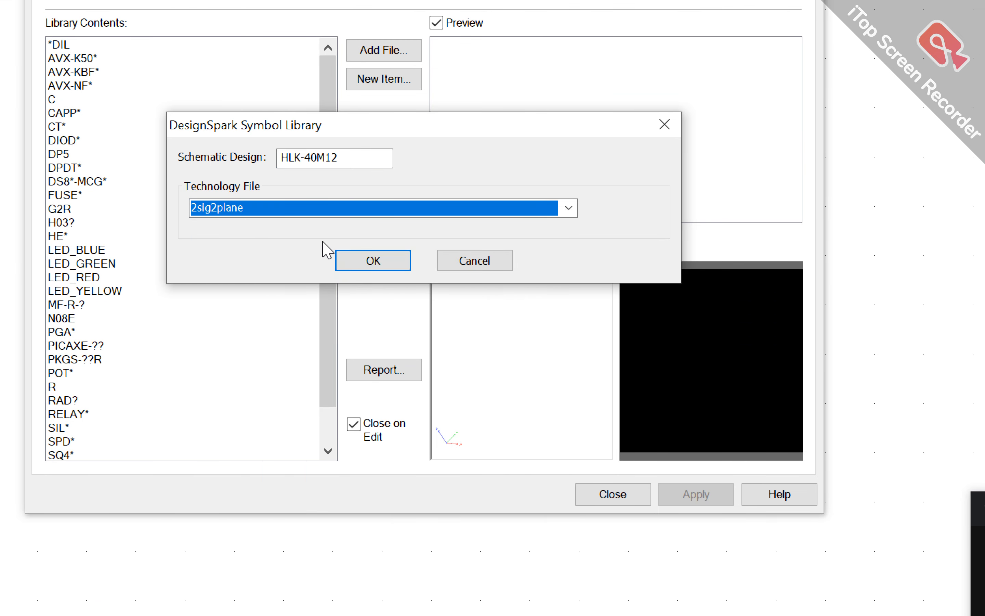
{"action": "left_click", "coordinate": [374, 261]}
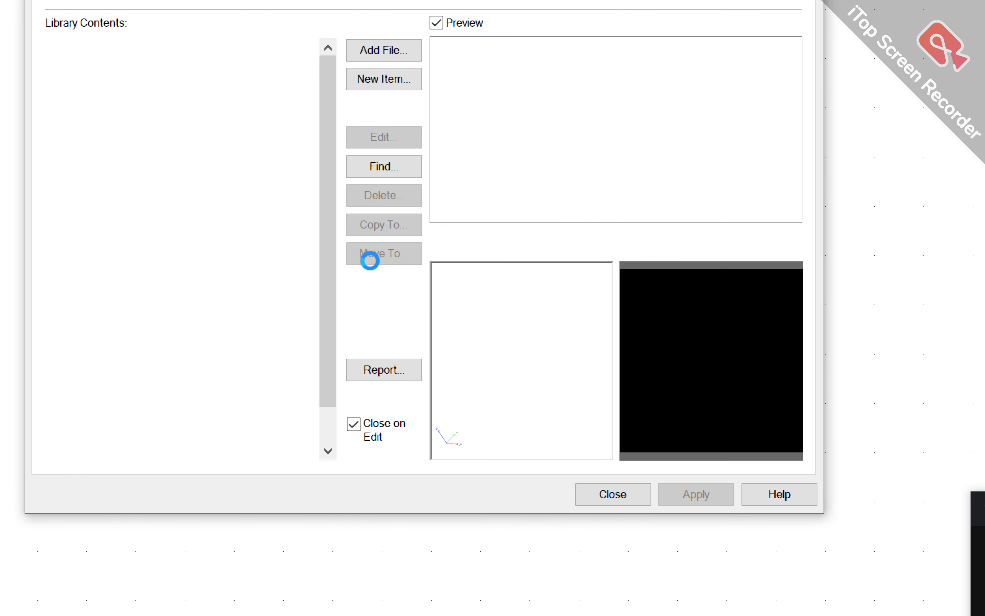
Check the default 3D library around the HE* and H03? packages for the imported model.
{"action": "left_click", "coordinate": [66, 236]}
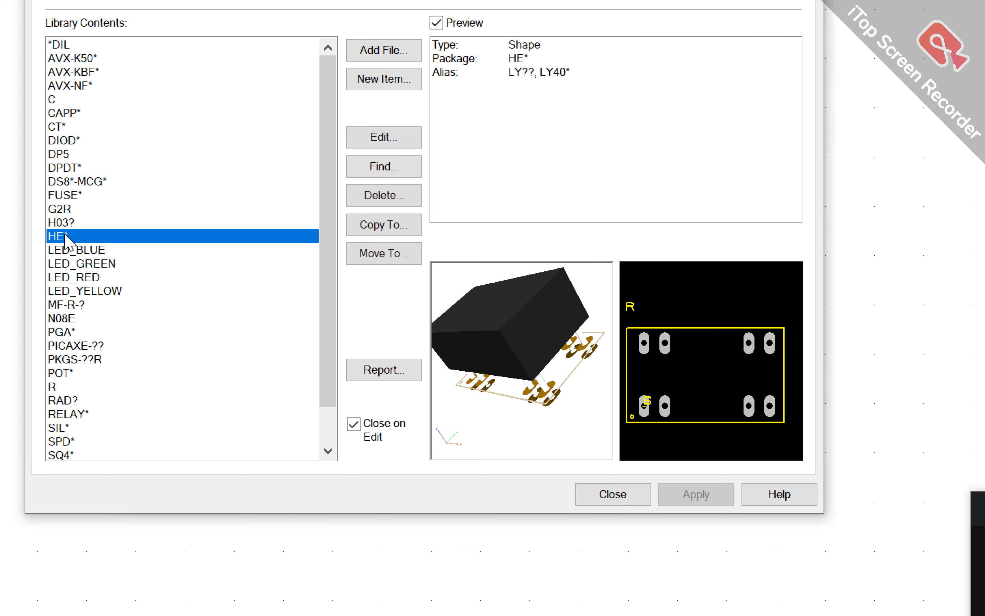
{"action": "key", "text": "Up"}
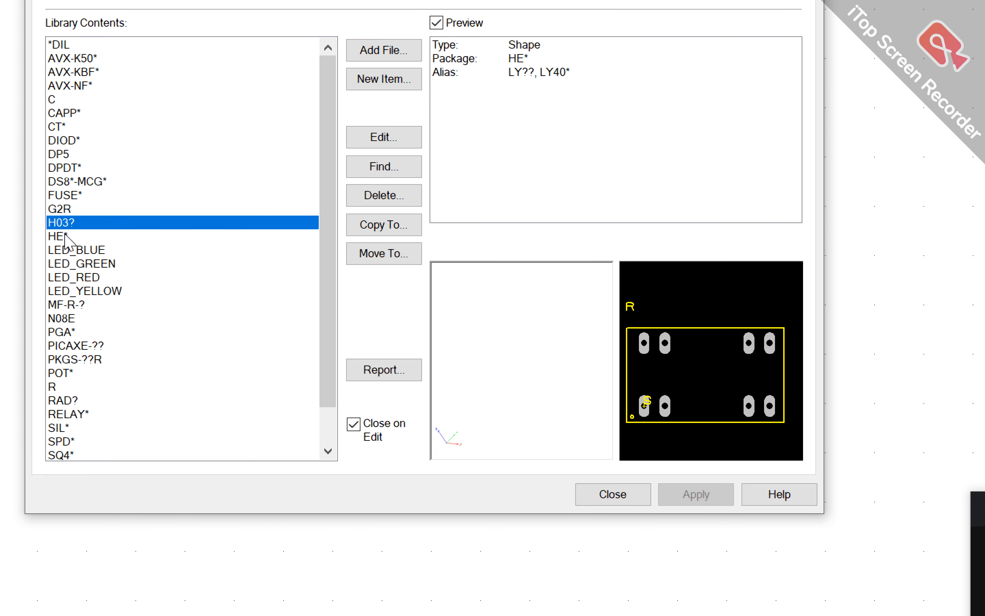
{"action": "key", "text": "Down"}
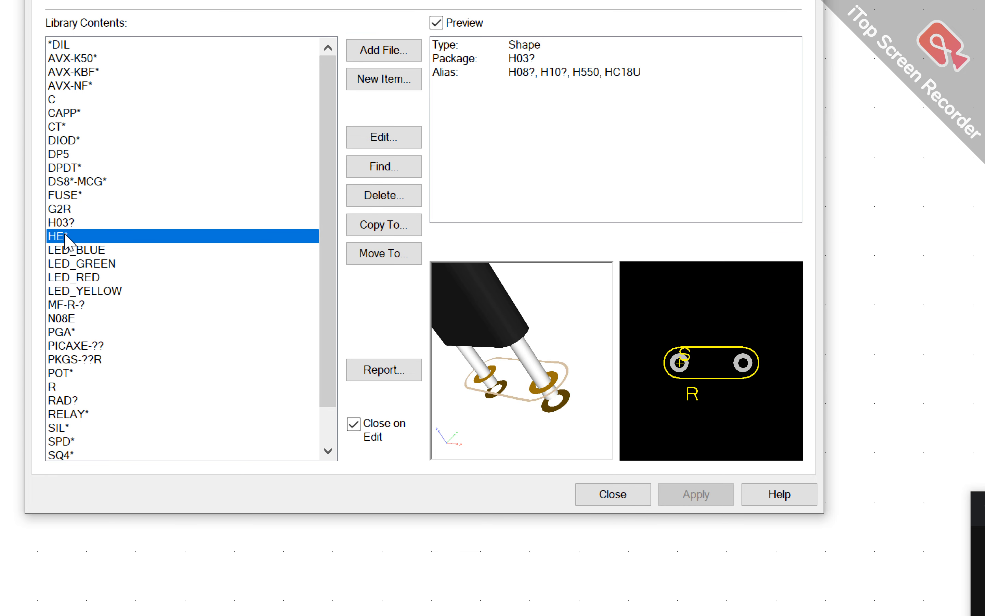
{"action": "key", "text": "Up"}
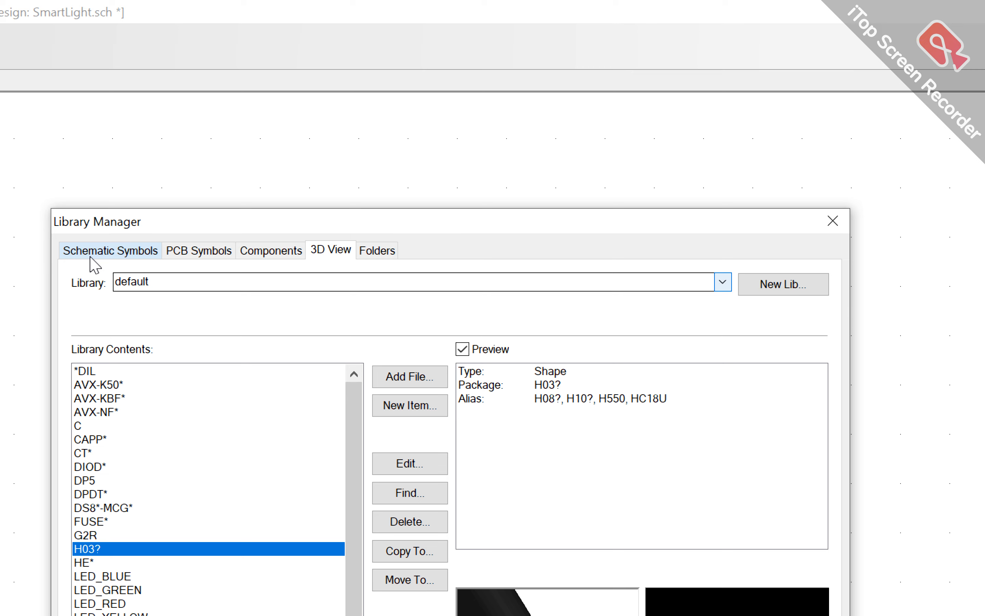
Review the User library's schematic symbols, PCB symbols and components for HLK-40M12, and return to the 3D packages.
{"action": "left_click", "coordinate": [67, 251]}
{"action": "left_click", "coordinate": [75, 373]}
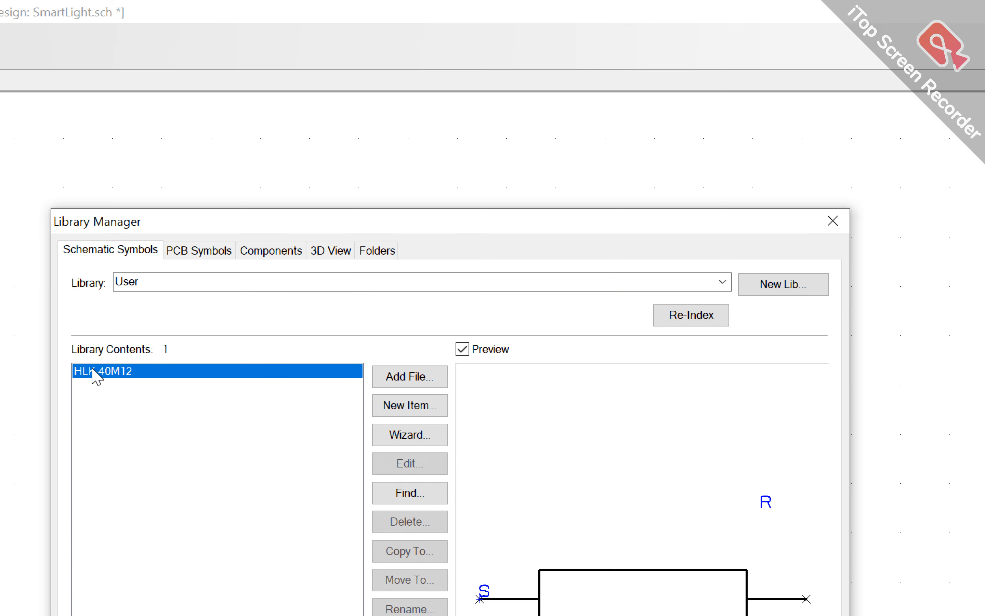
{"action": "left_click", "coordinate": [225, 218]}
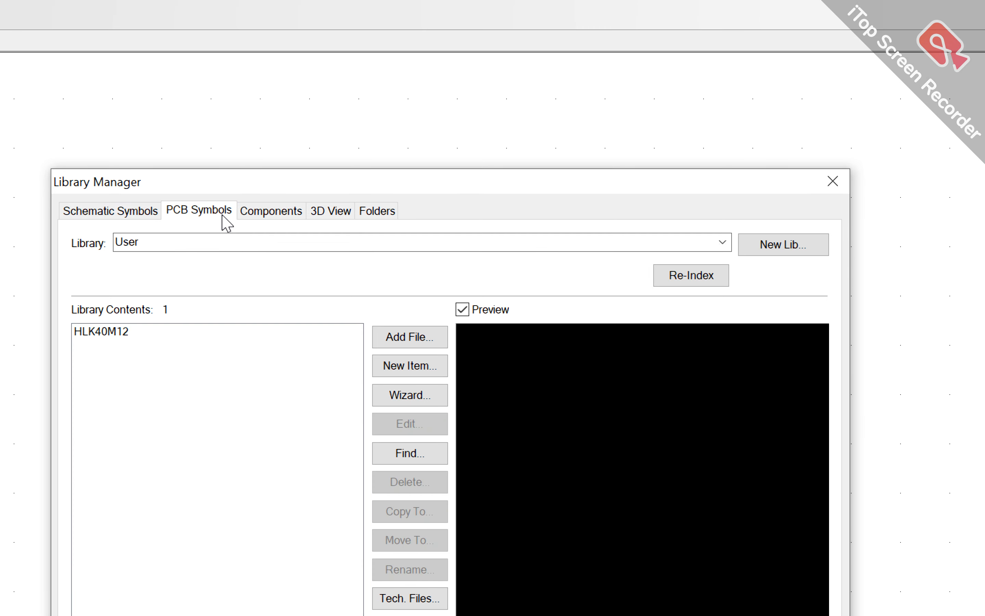
{"action": "left_click", "coordinate": [254, 218]}
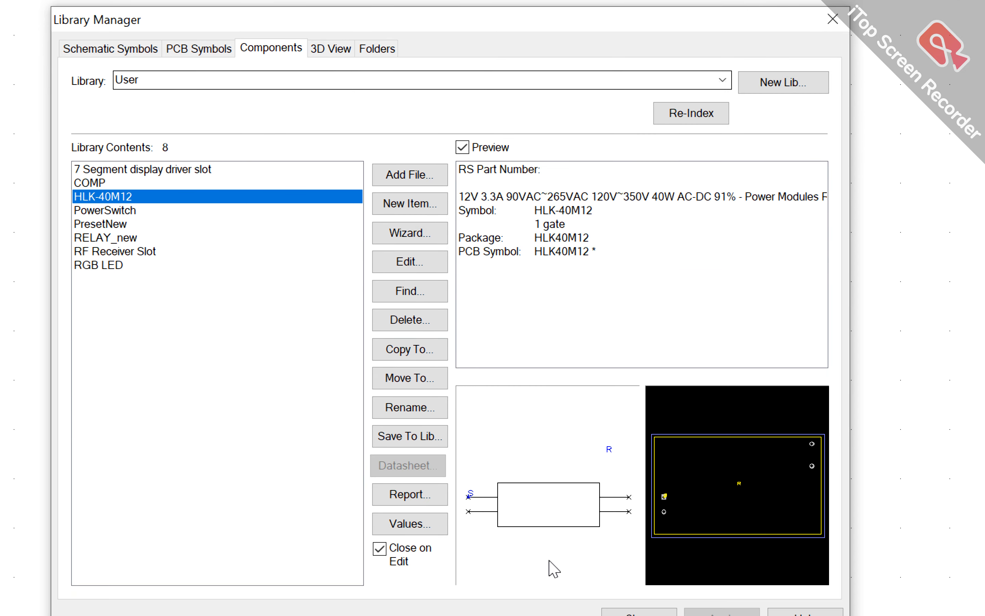
{"action": "left_click", "coordinate": [330, 110]}
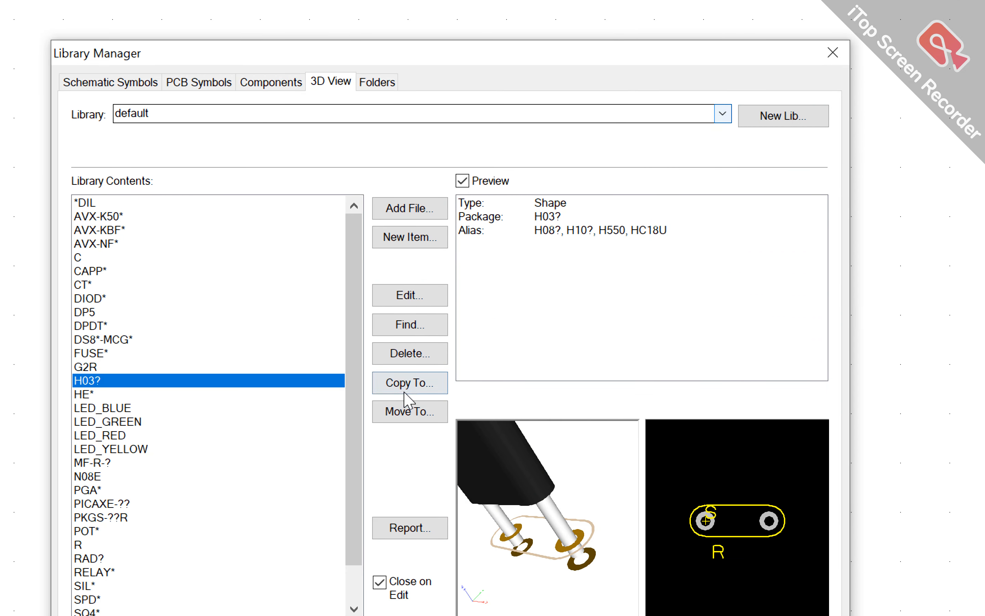
Abandon adding another 3D file, recheck the component and 3D package lists, and close the Library Manager.
{"action": "left_click", "coordinate": [415, 209]}
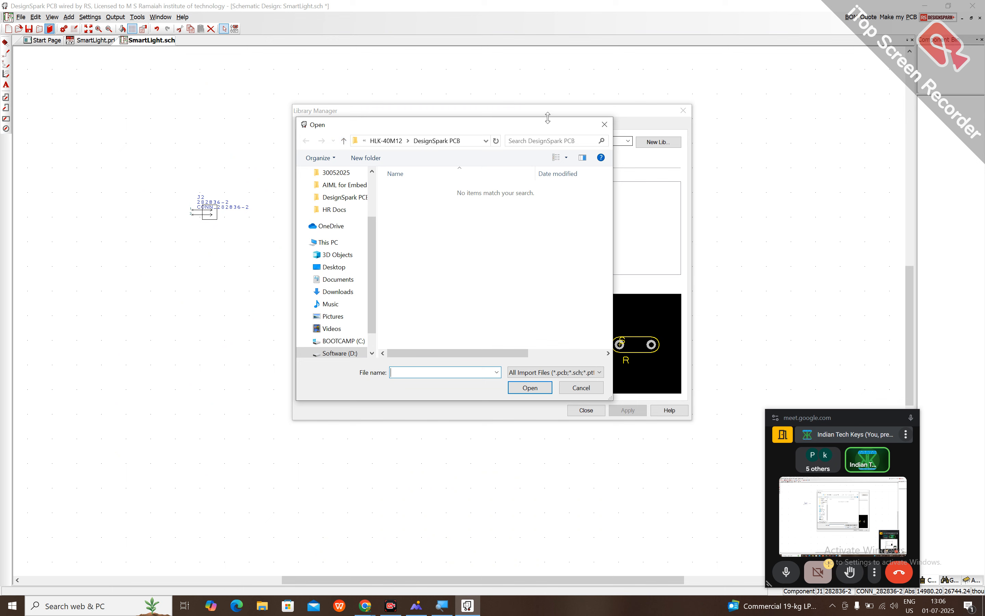
{"action": "left_click", "coordinate": [604, 124]}
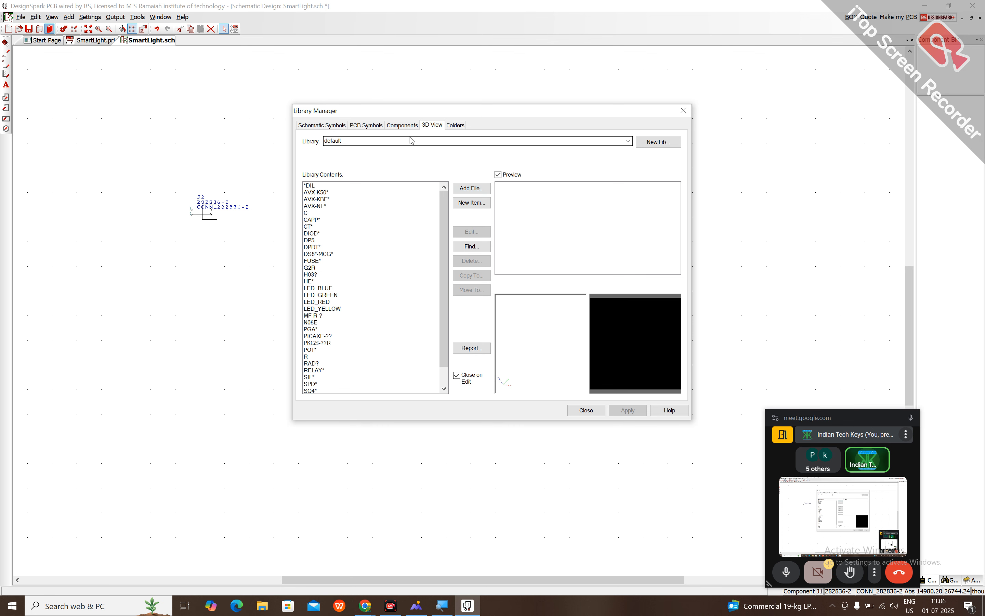
{"action": "left_click", "coordinate": [402, 126]}
{"action": "left_click", "coordinate": [428, 126]}
{"action": "left_click", "coordinate": [586, 410]}
{"action": "left_click", "coordinate": [446, 391]}
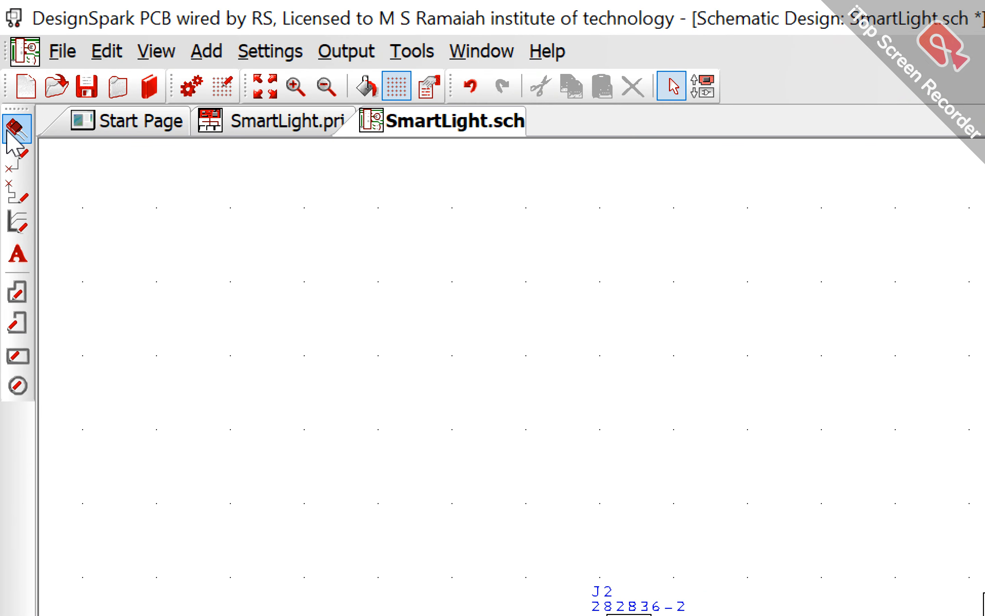
Place the HLK-40M12 power module beside connector J2 with its input pins in line with J2's, and align J1 directly below J2.
{"action": "left_click", "coordinate": [7, 131]}
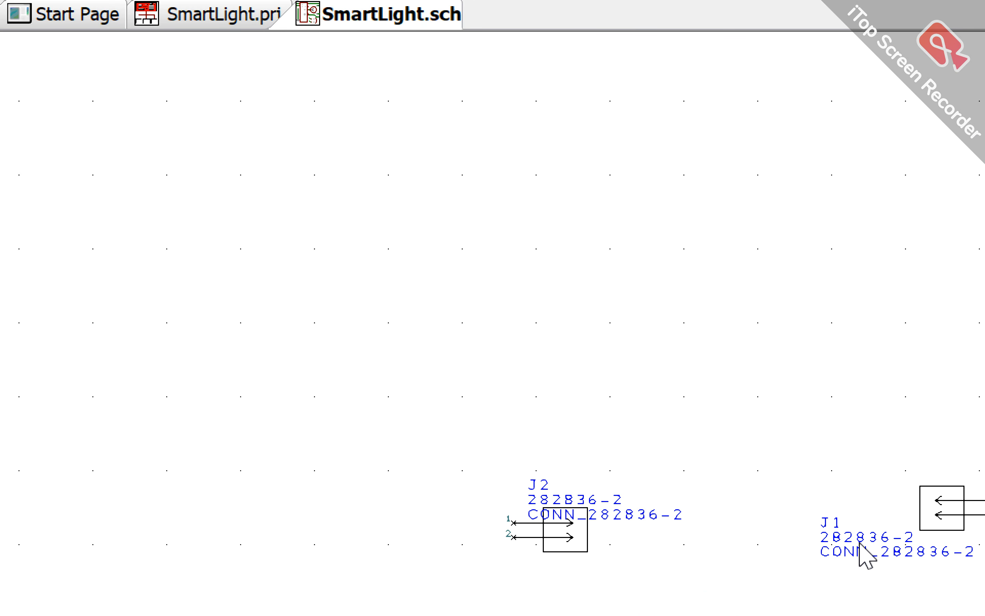
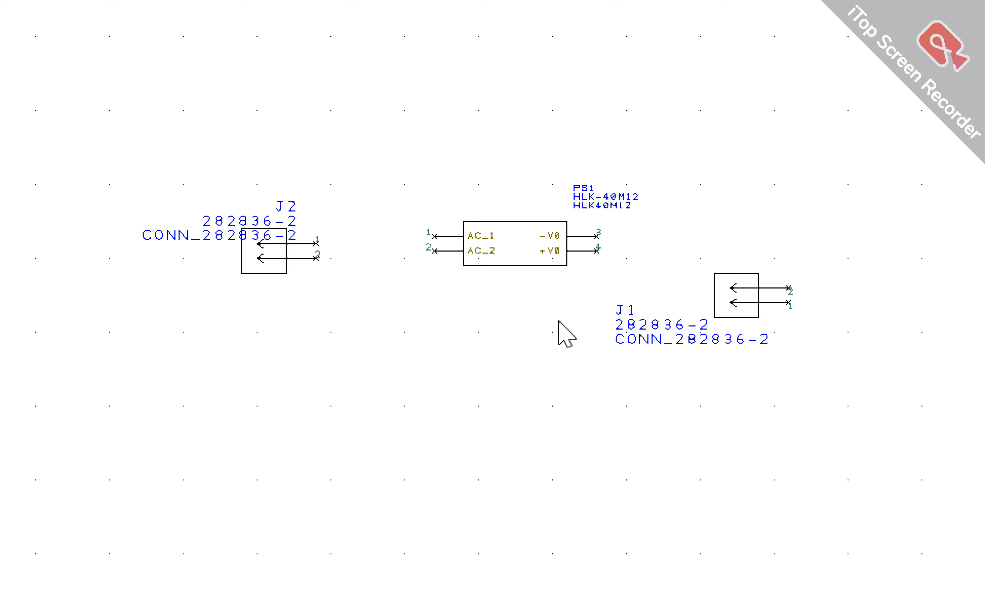
{"action": "left_click", "coordinate": [739, 295]}
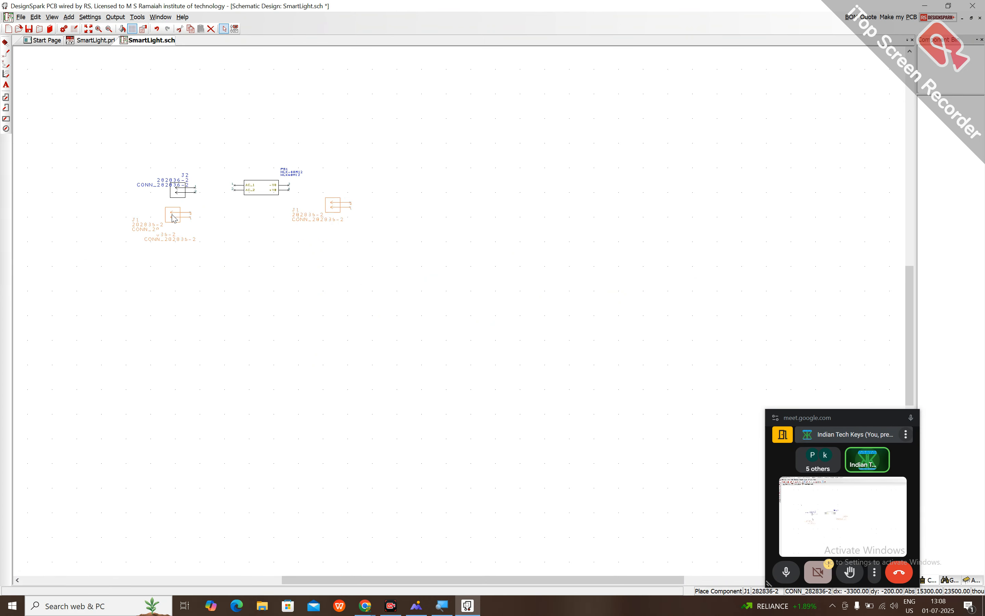
{"action": "left_click", "coordinate": [88, 29]}
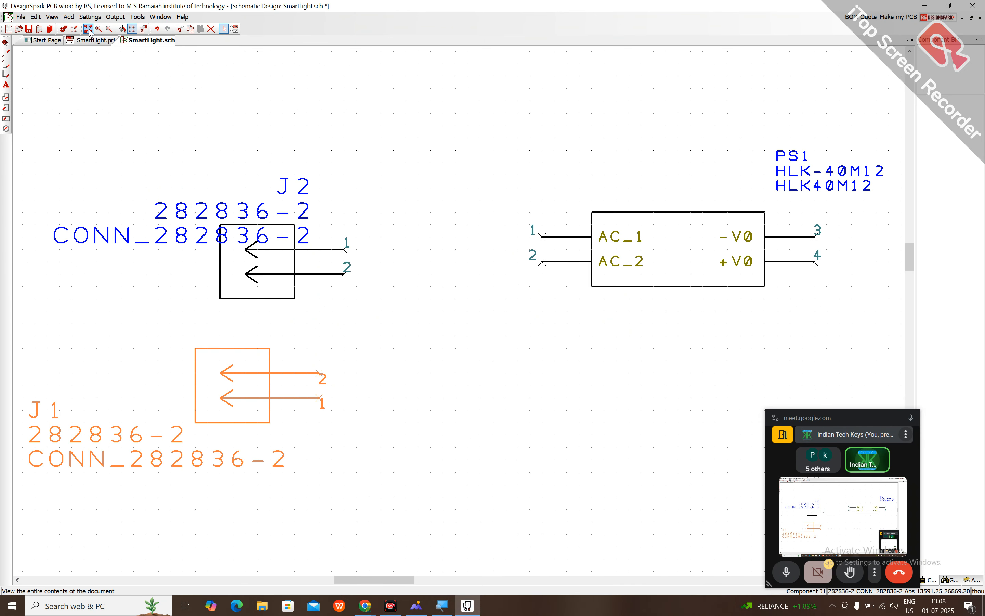
{"action": "left_click", "coordinate": [255, 380]}
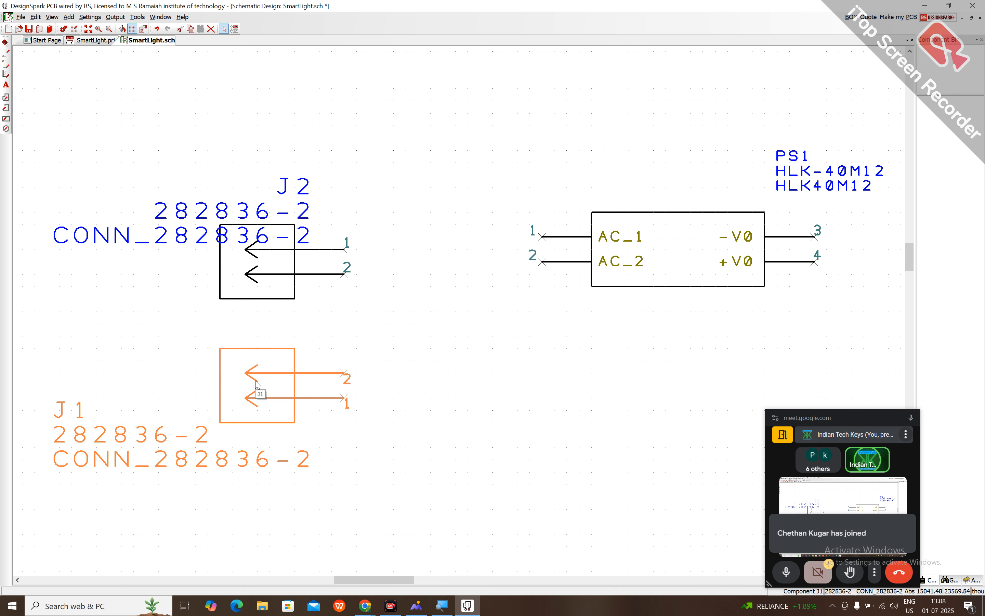
{"action": "left_click_drag", "start_coordinate": [606, 267], "coordinate": [459, 297]}
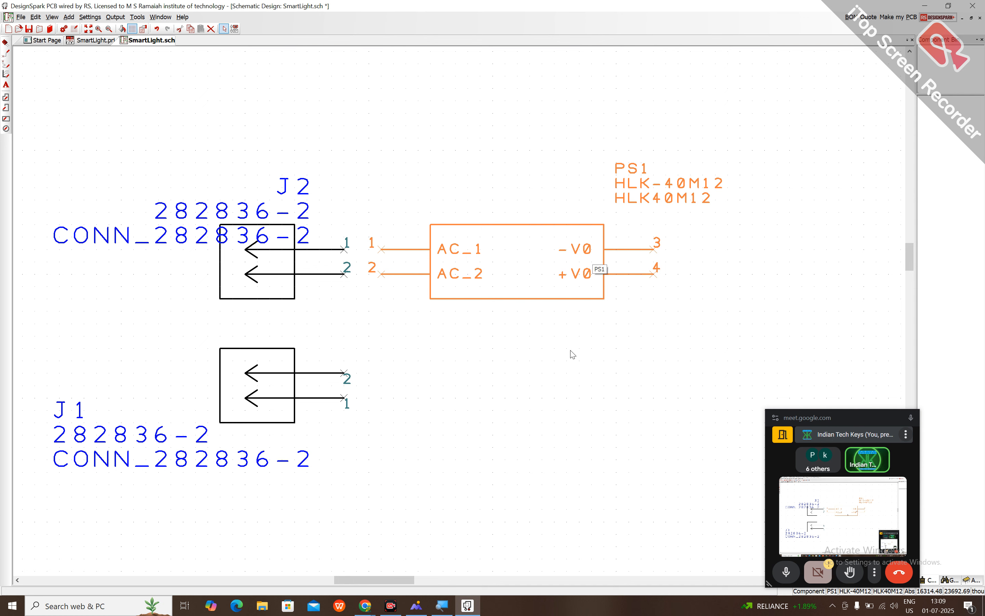
{"action": "left_click", "coordinate": [603, 366]}
Add a single LED from the DesignSpark library just beyond the power module's output pins.
{"action": "left_click", "coordinate": [6, 44]}
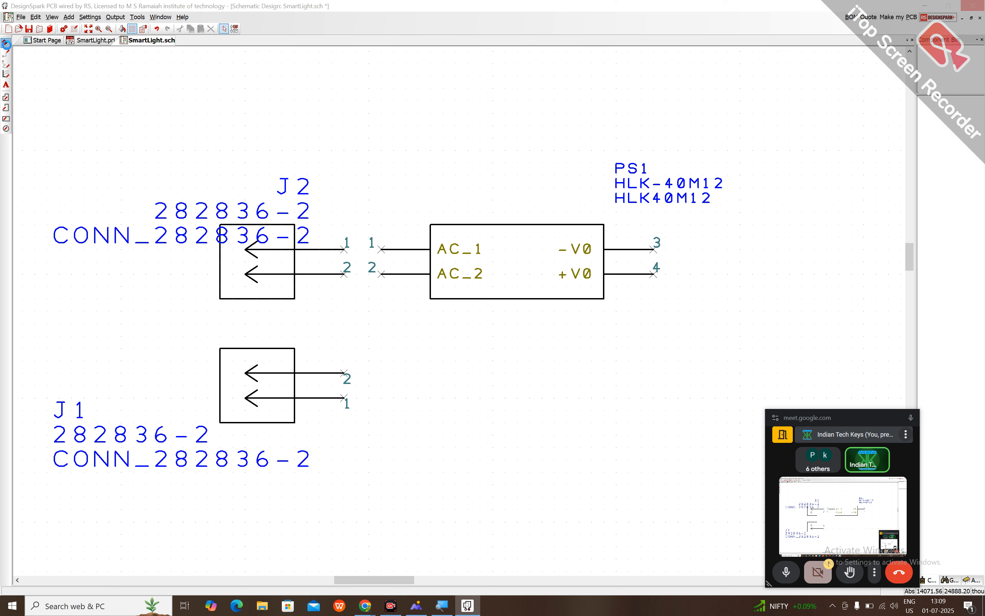
{"action": "left_click", "coordinate": [6, 42]}
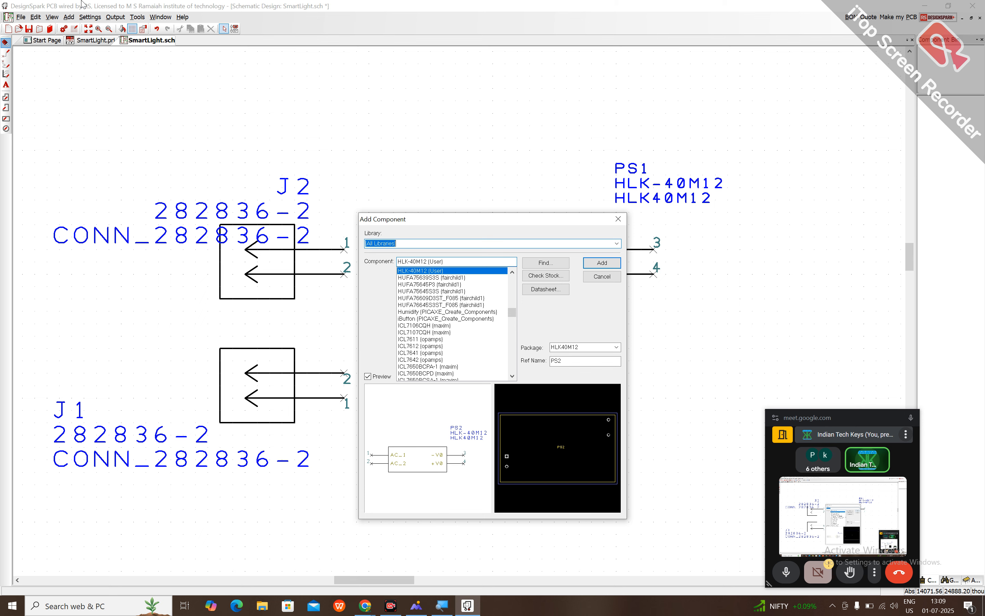
{"action": "left_click", "coordinate": [452, 263]}
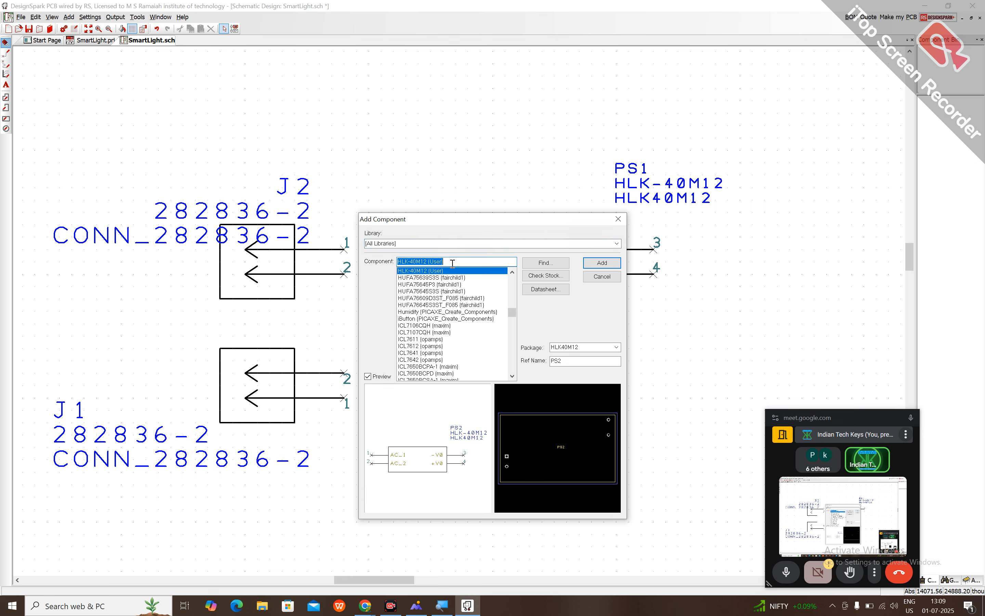
{"action": "type", "text": "led"}
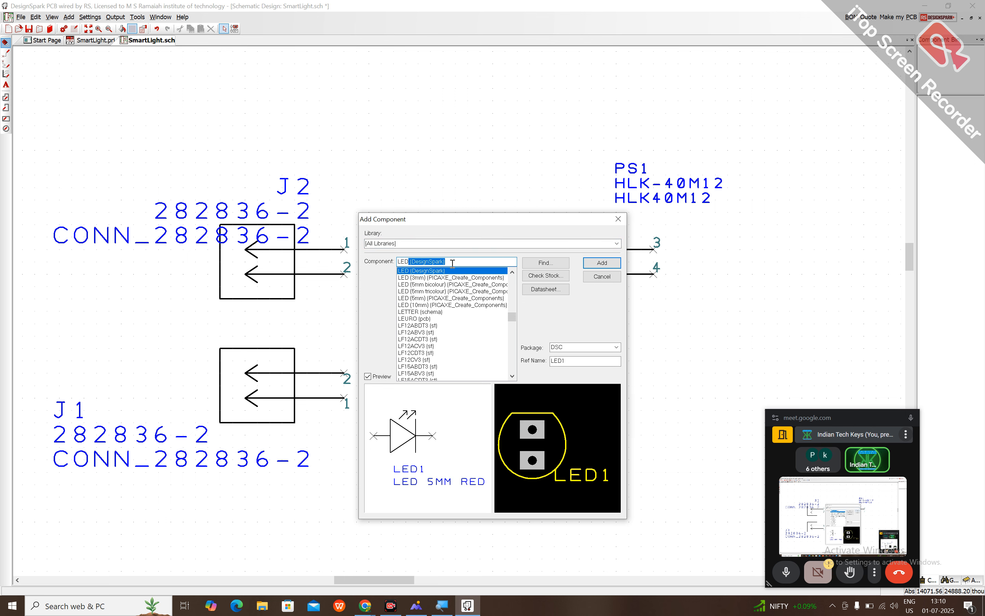
{"action": "key", "text": "Return"}
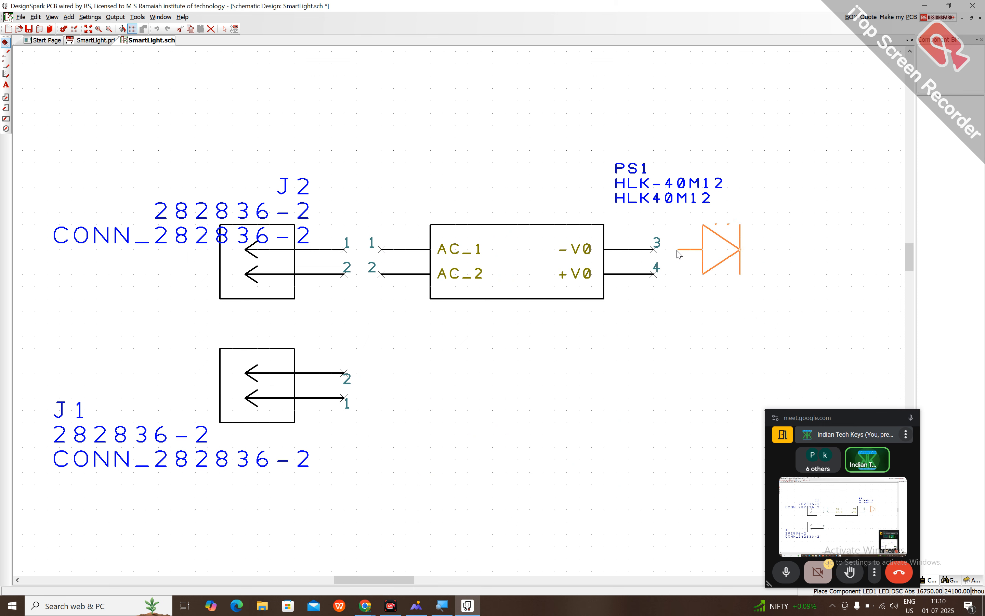
{"action": "left_click", "coordinate": [702, 274]}
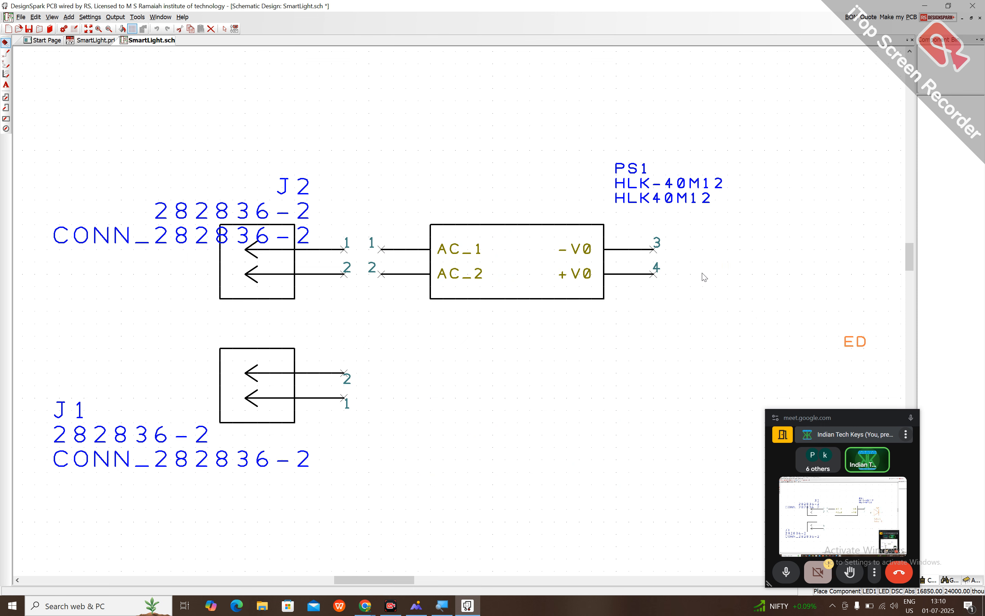
{"action": "key", "text": "Escape"}
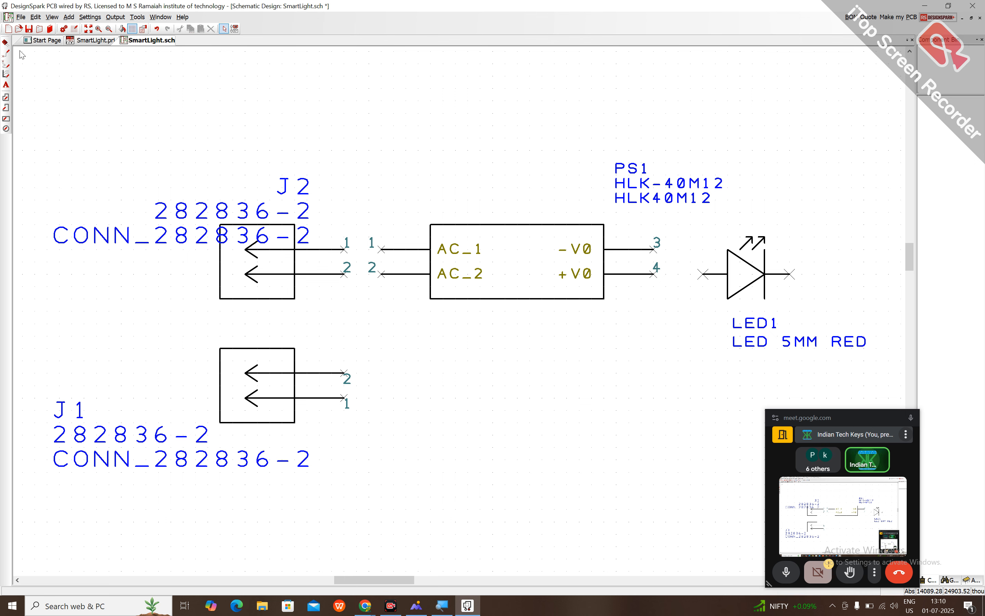
Check the reference circuit image, and add one Resistor from the DesignSpark library just above the LED.
{"action": "left_click", "coordinate": [5, 42]}
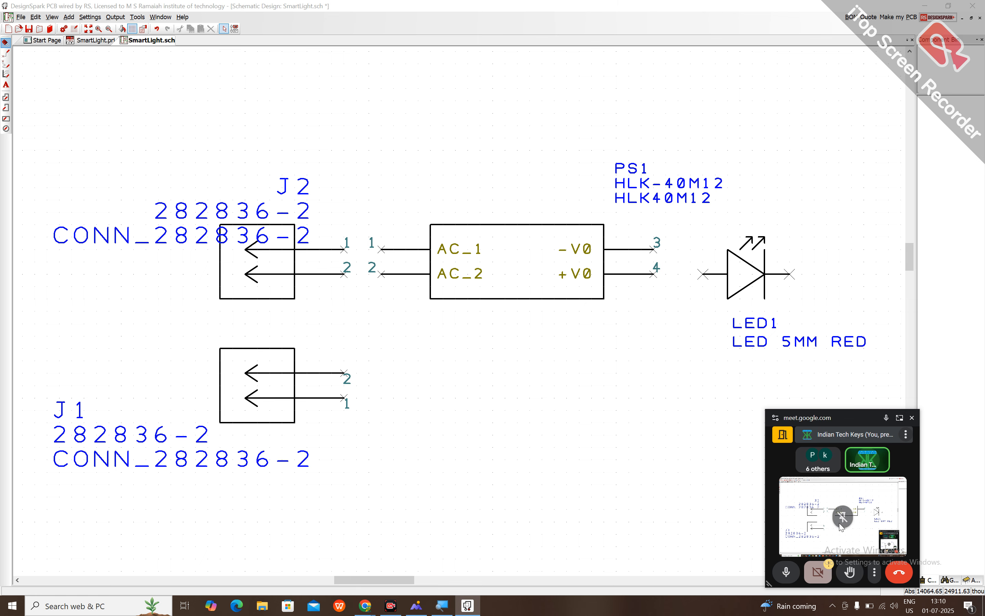
{"action": "key", "text": "alt+Tab"}
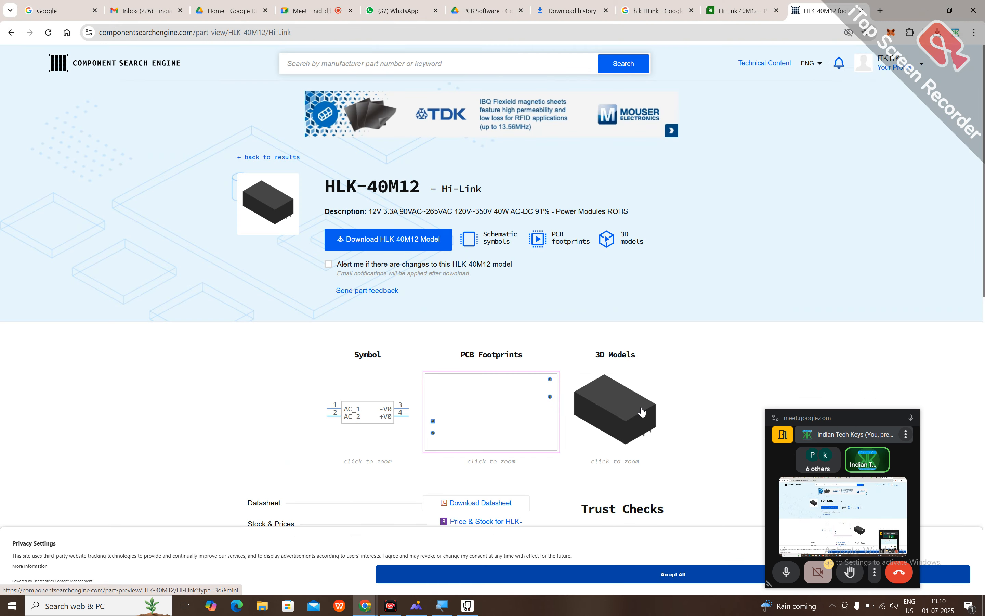
{"action": "left_click", "coordinate": [926, 10]}
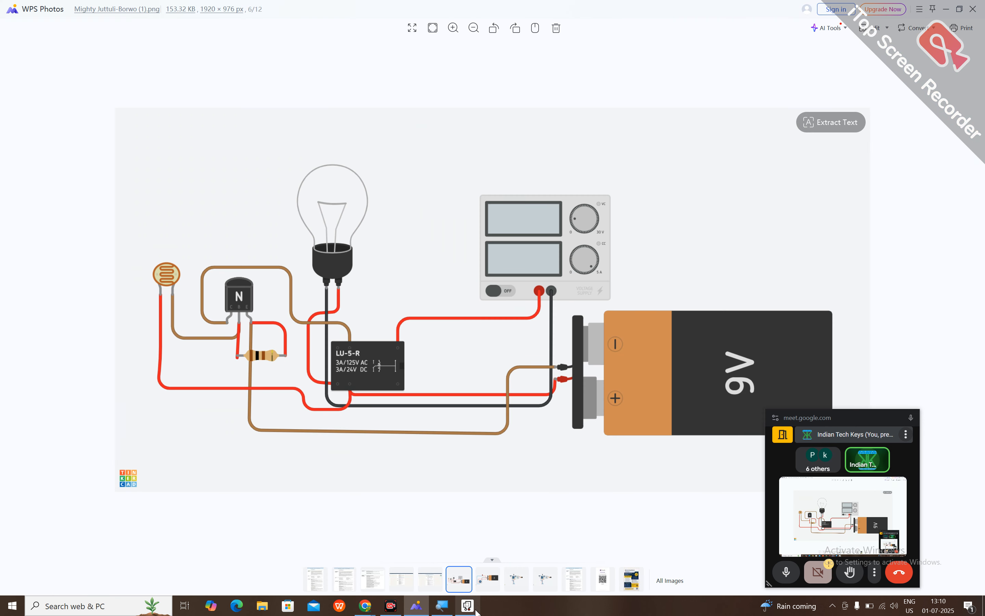
{"action": "left_click", "coordinate": [944, 15]}
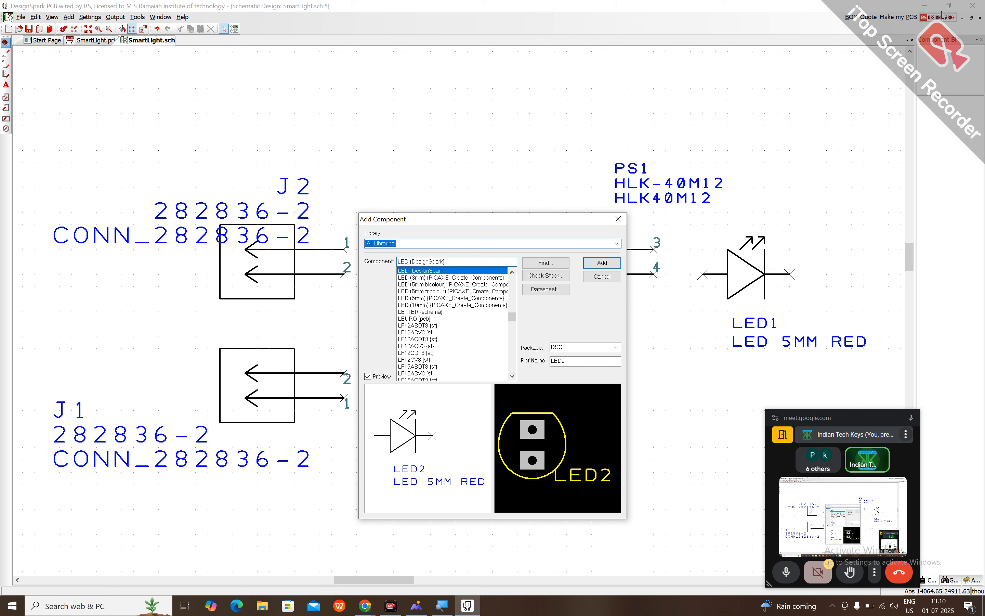
{"action": "left_click", "coordinate": [482, 263]}
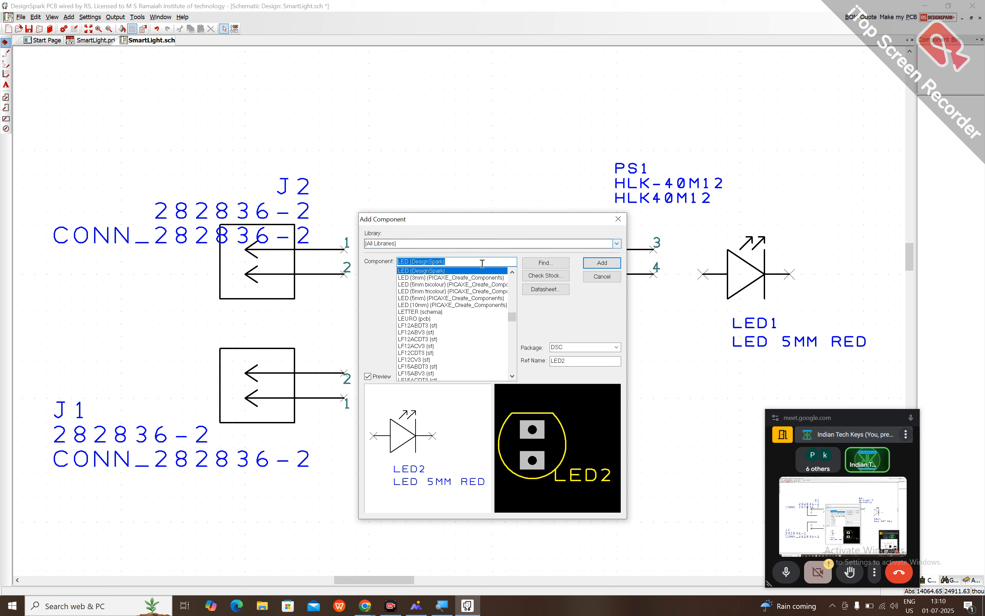
{"action": "type", "text": "Resistor"}
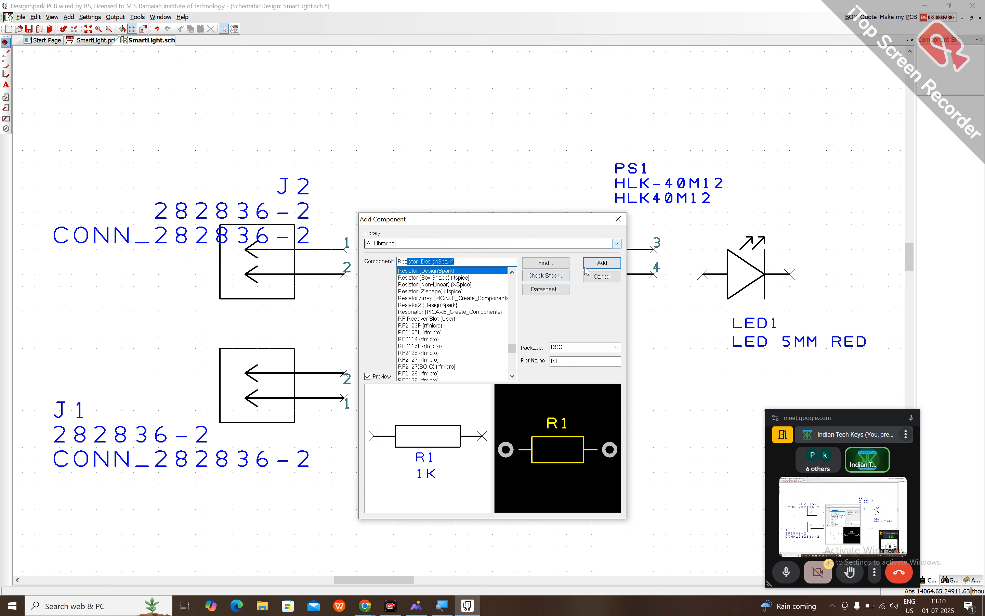
{"action": "left_click", "coordinate": [598, 263]}
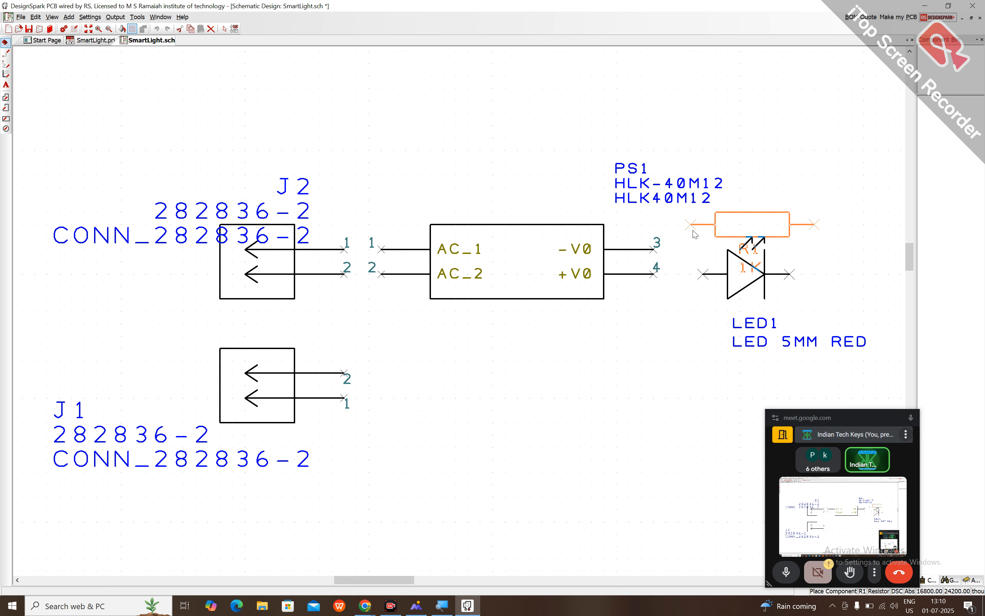
{"action": "left_click", "coordinate": [697, 225]}
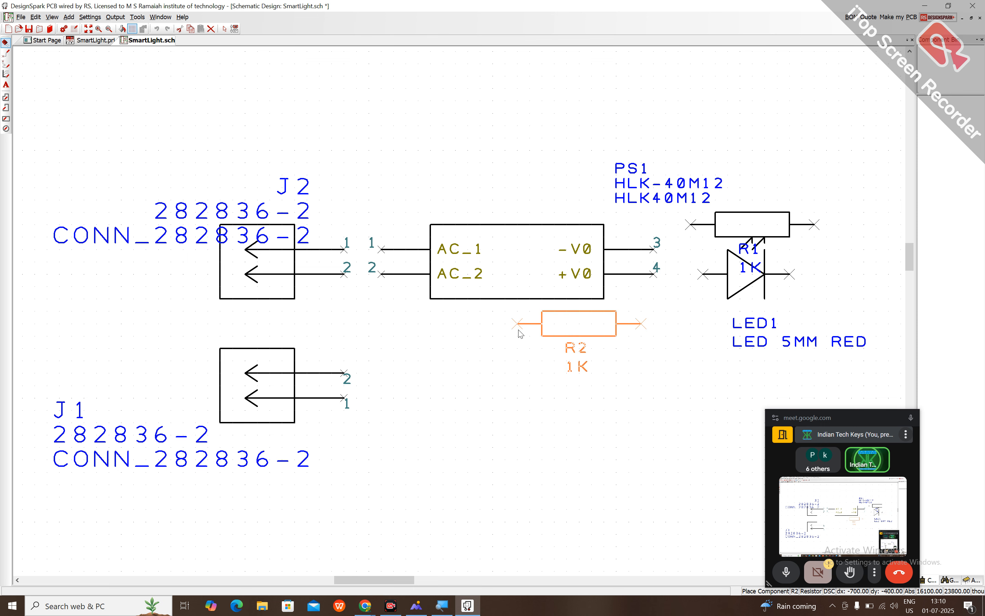
{"action": "key", "text": "Escape"}
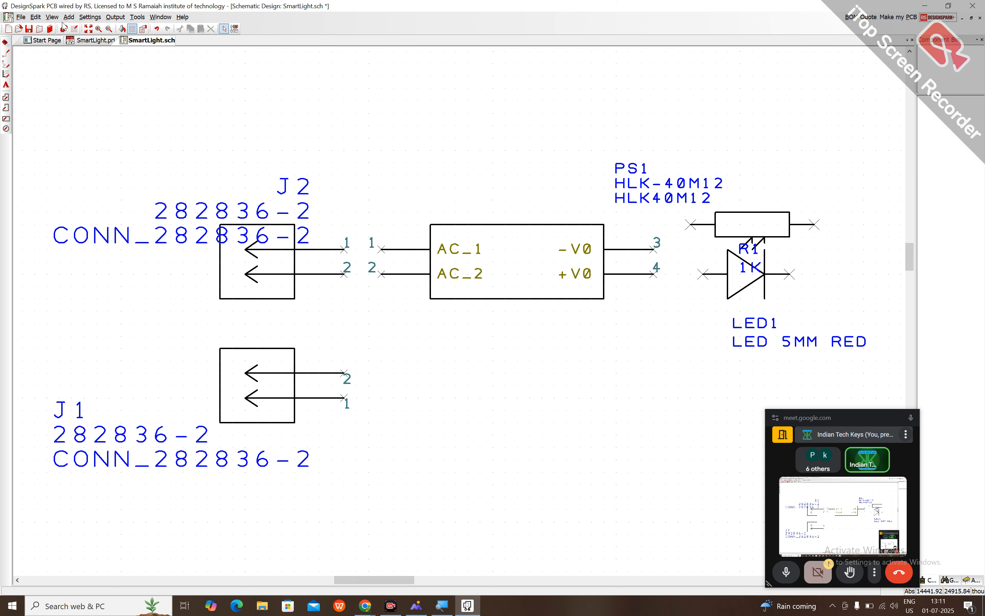
Move LED1 down below resistor R1 so that it clears the resistor's labels.
{"action": "left_click", "coordinate": [88, 32]}
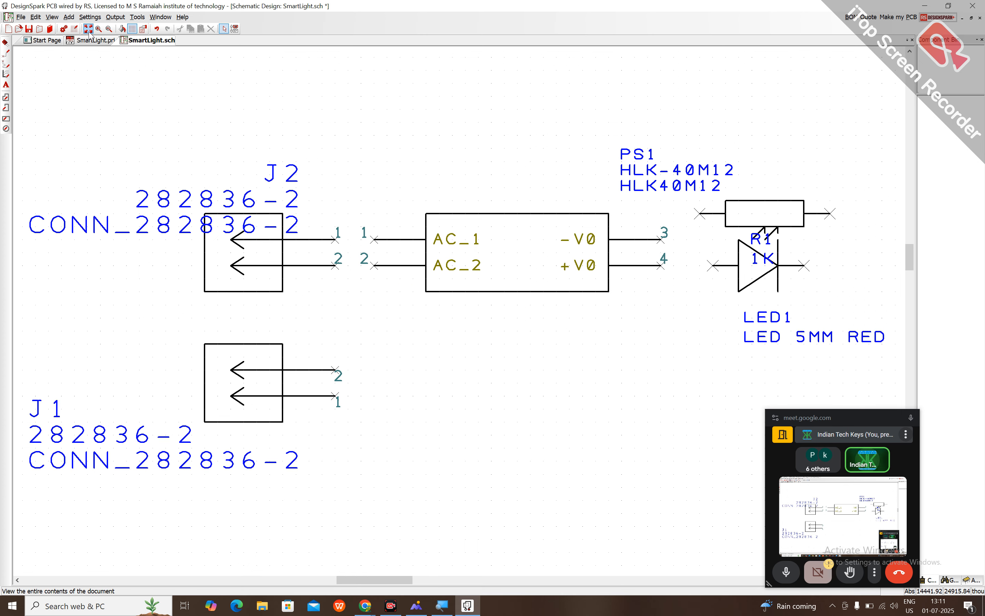
{"action": "left_click", "coordinate": [109, 29]}
{"action": "left_click", "coordinate": [109, 29]}
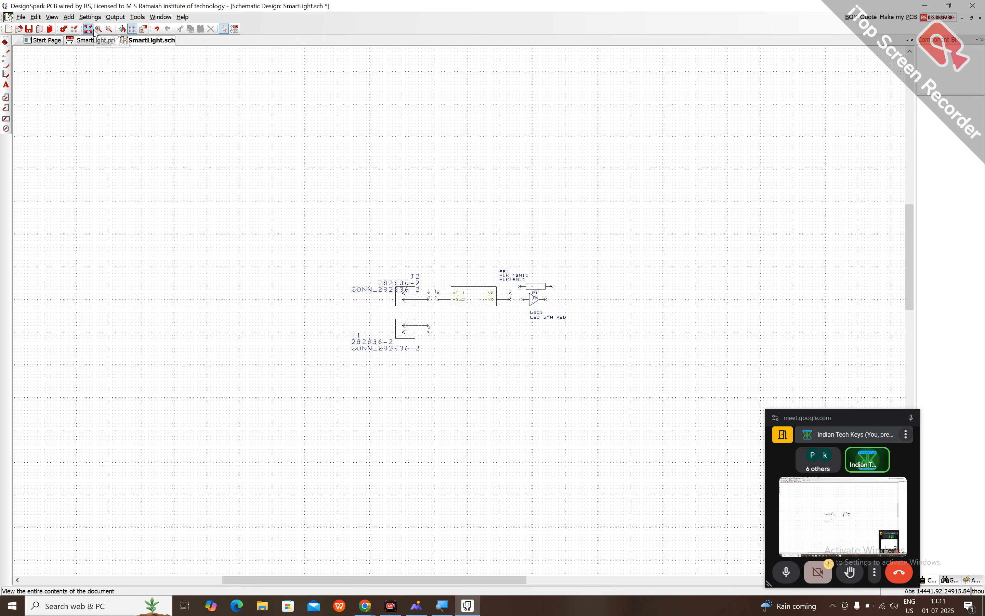
{"action": "left_click", "coordinate": [99, 29]}
{"action": "left_click", "coordinate": [98, 29]}
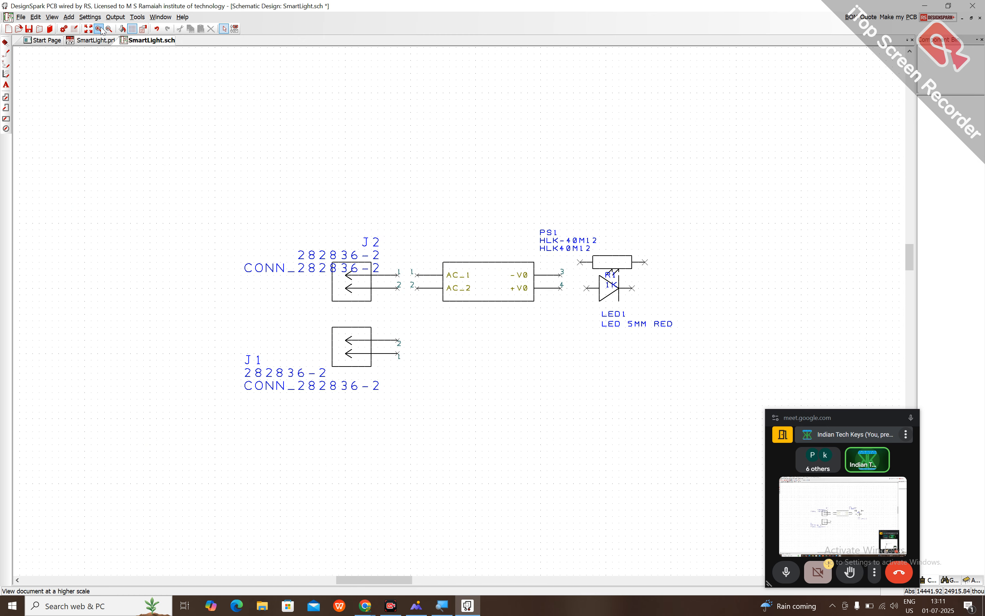
{"action": "left_click", "coordinate": [110, 29]}
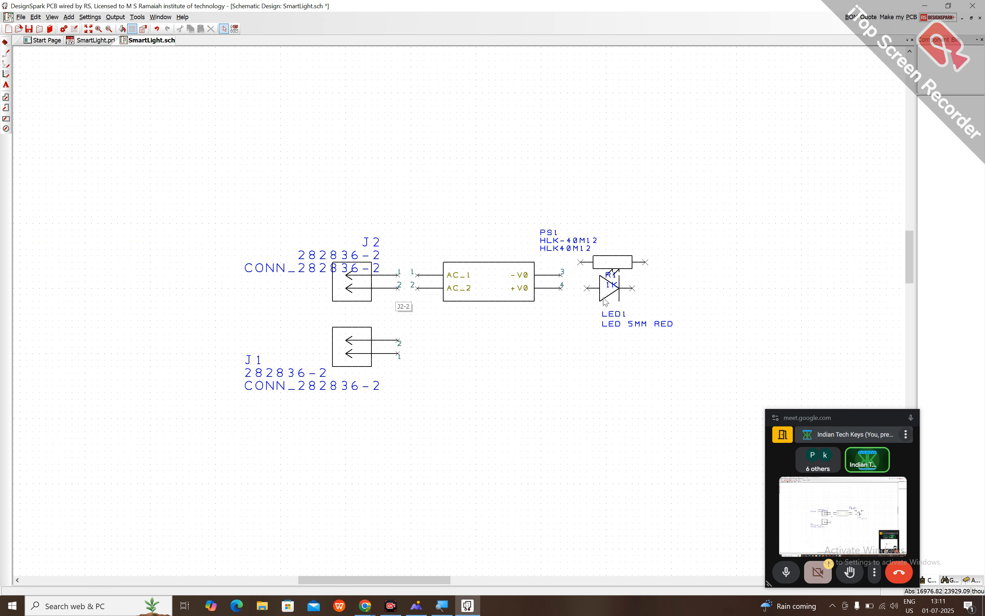
{"action": "left_click_drag", "start_coordinate": [603, 297], "coordinate": [602, 323]}
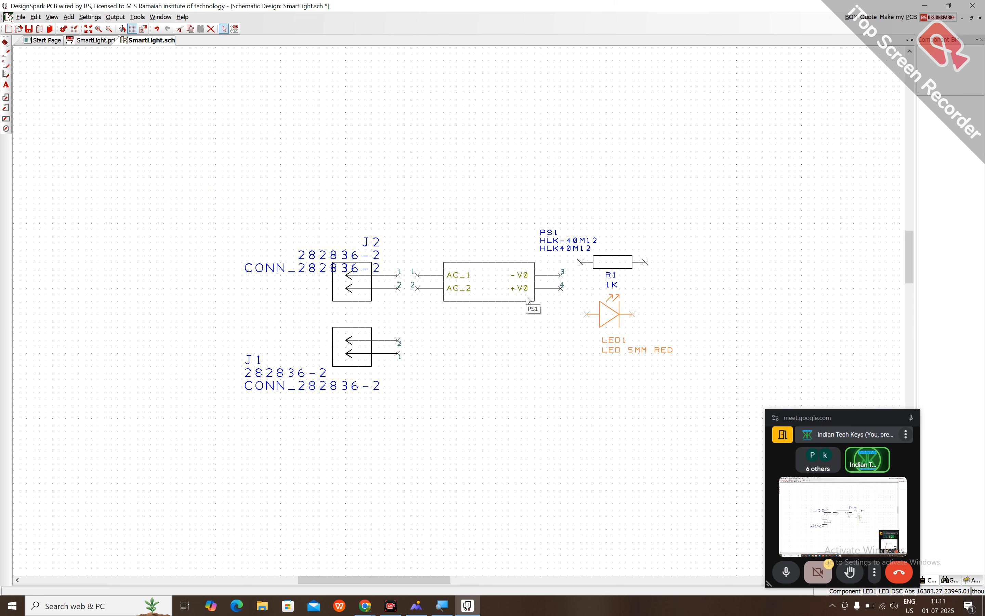
Add one LDR (miniature) from the PICAXE_Create_Components library in line with R1, on the side away from the power module.
{"action": "left_click", "coordinate": [5, 43]}
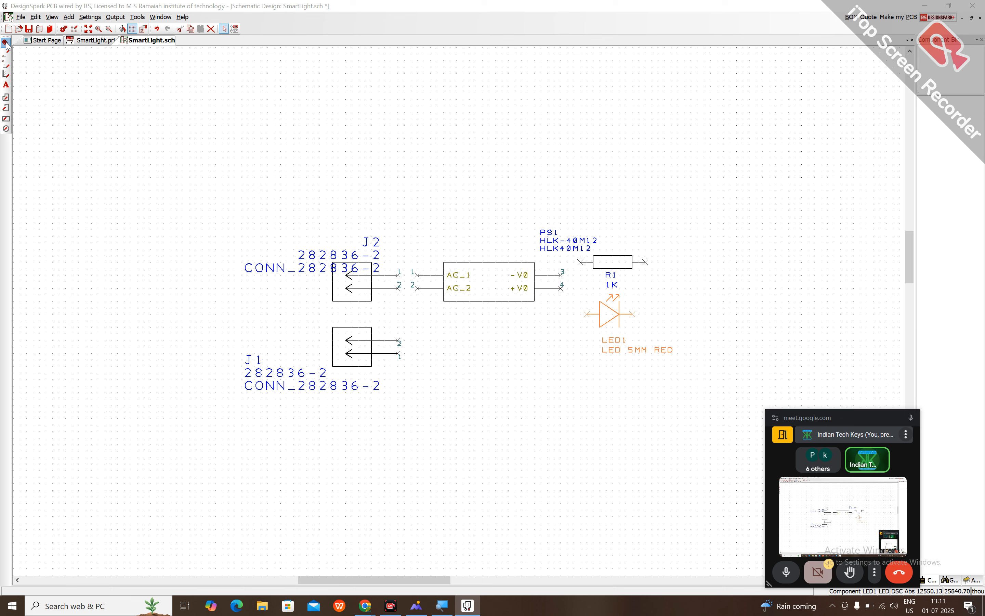
{"action": "left_click", "coordinate": [6, 43]}
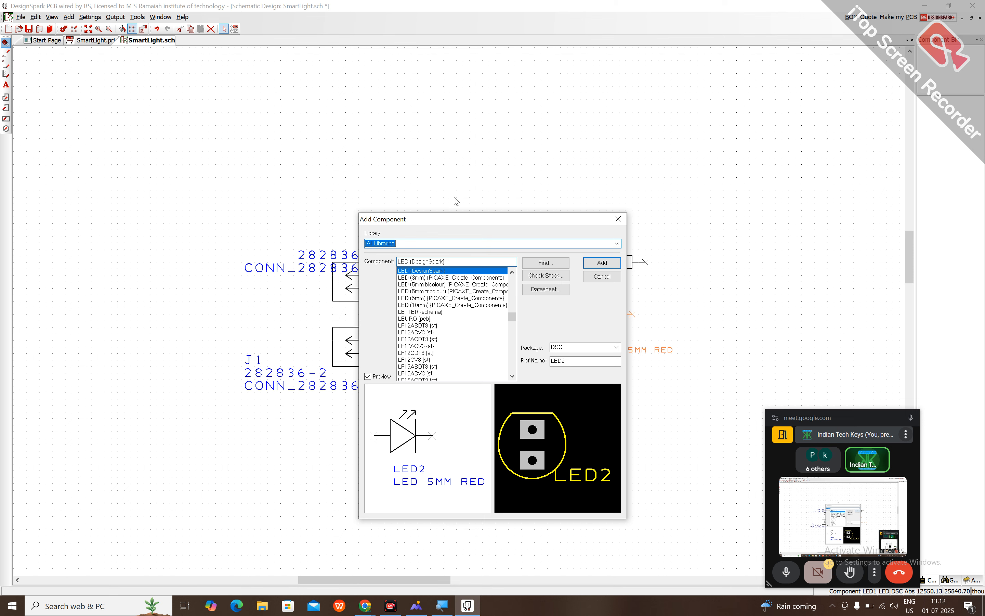
{"action": "key", "text": "Tab"}
{"action": "type", "text": "LDR"}
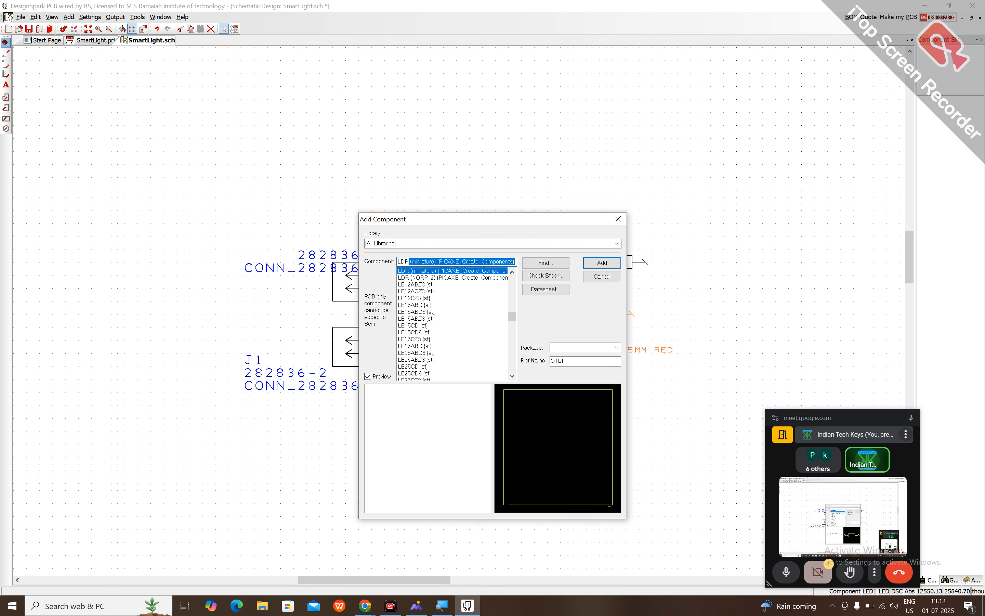
{"action": "left_click", "coordinate": [602, 263]}
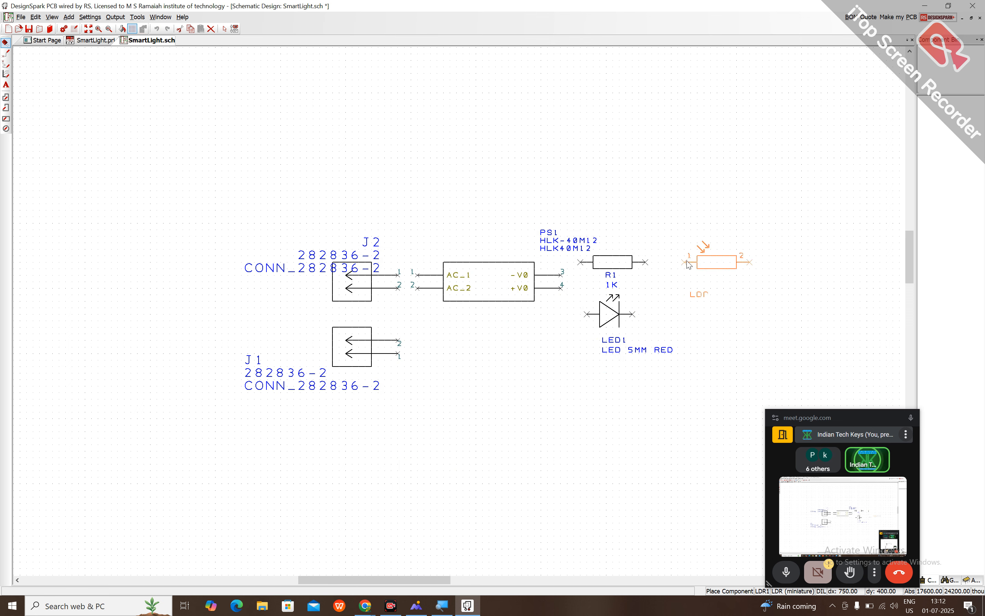
{"action": "left_click", "coordinate": [684, 263]}
{"action": "key", "text": "Escape"}
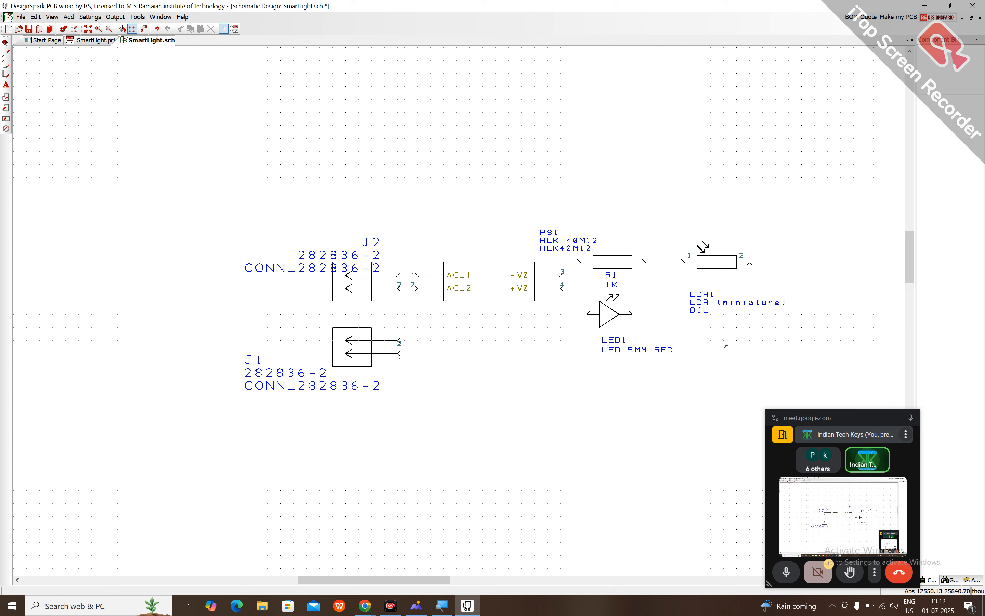
Copy resistor R1 and paste the duplicate below the LDR.
{"action": "left_click", "coordinate": [630, 274]}
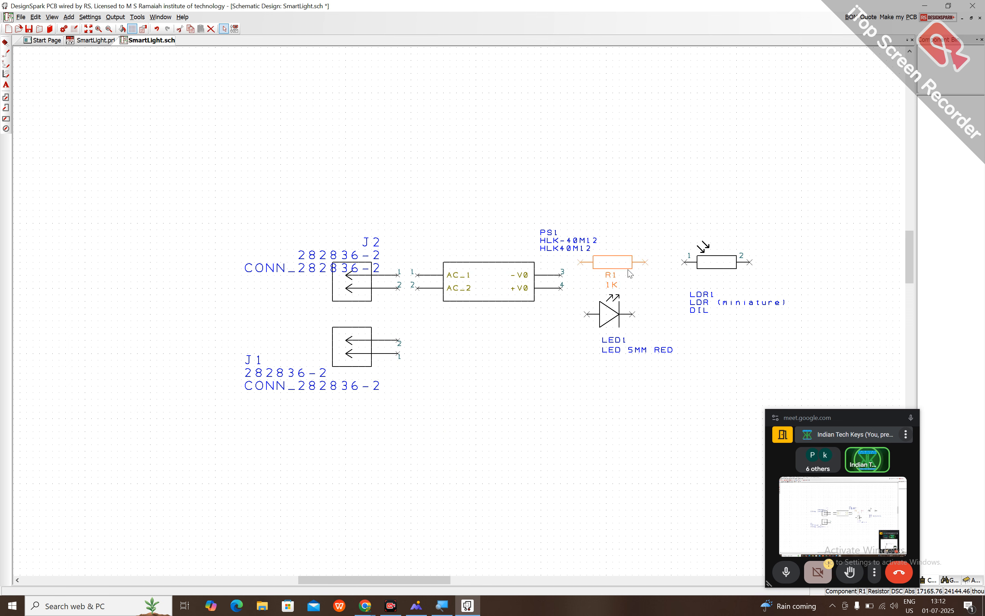
{"action": "key", "text": "ctrl+c"}
{"action": "key", "text": "ctrl+v"}
{"action": "left_click", "coordinate": [699, 334]}
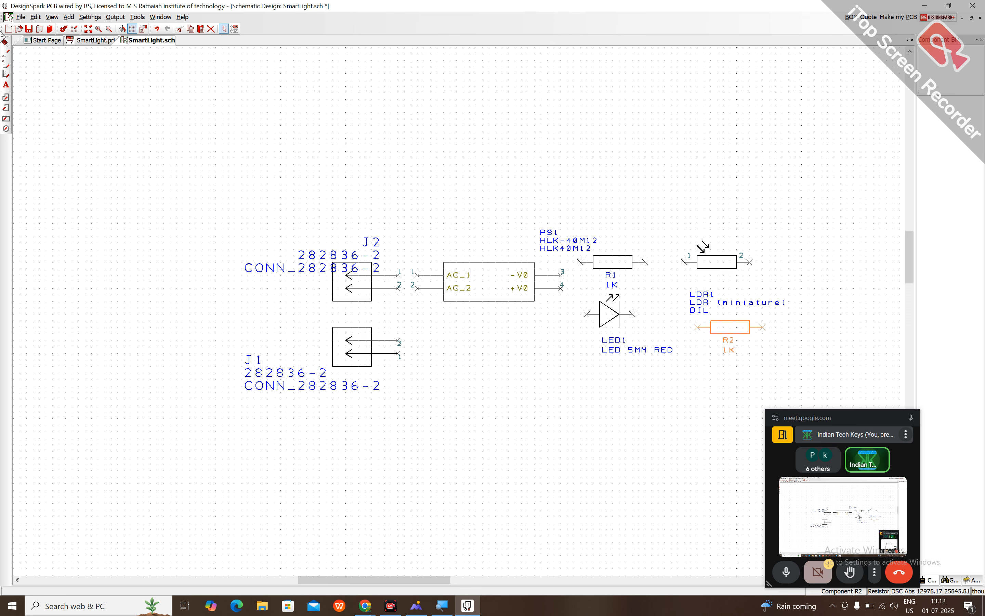
Add one BC547 transistor from the transistor library beside the LDR and R2, on the side away from R1.
{"action": "left_click", "coordinate": [6, 43]}
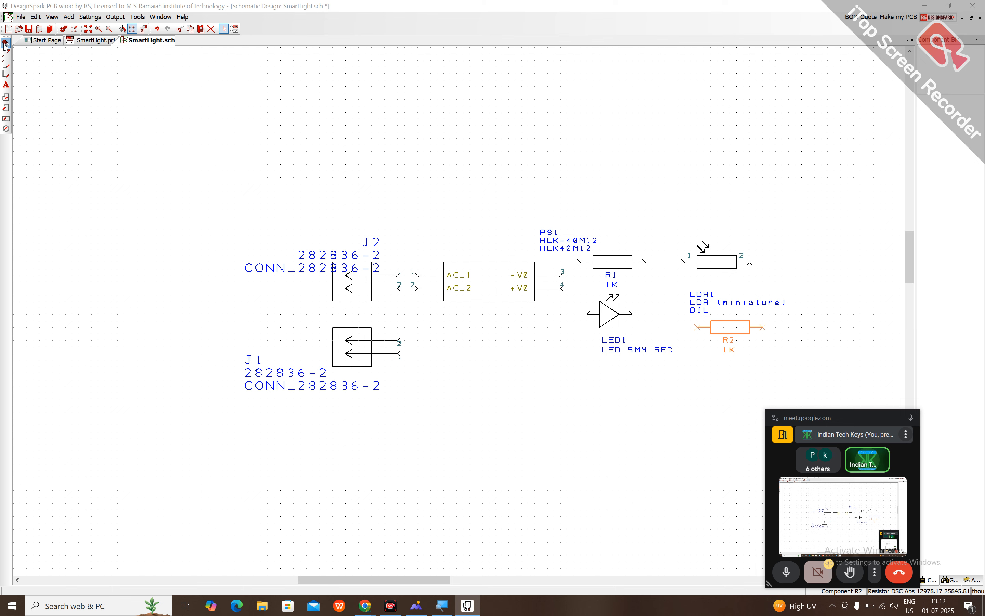
{"action": "left_click", "coordinate": [5, 43]}
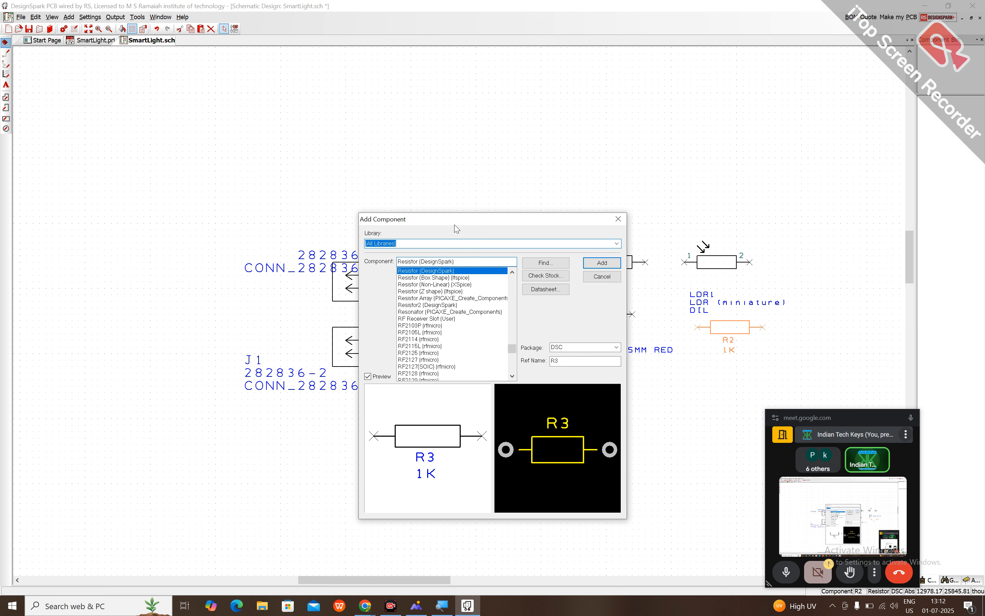
{"action": "left_click", "coordinate": [468, 261]}
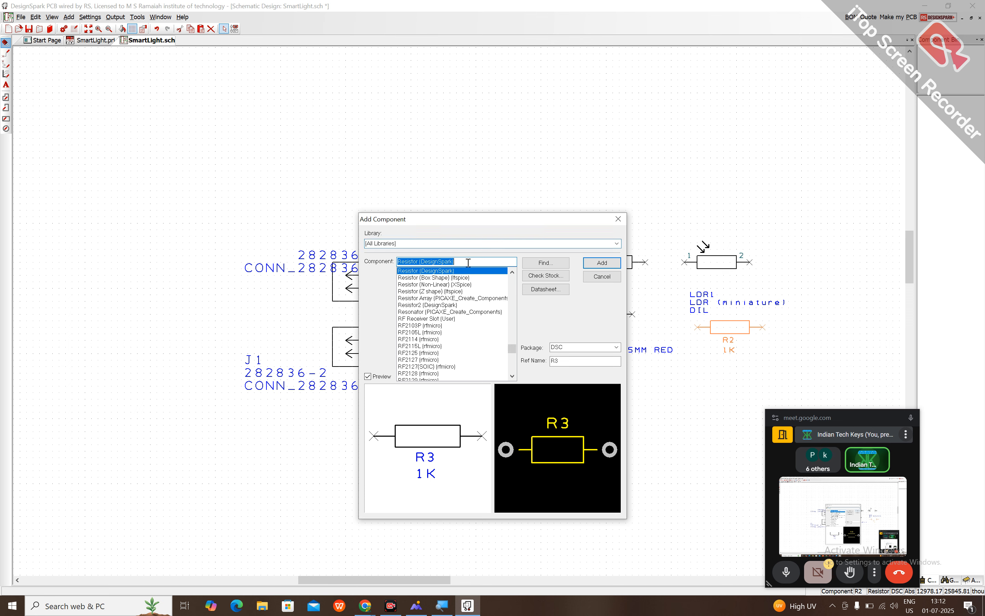
{"action": "type", "text": "BC54"}
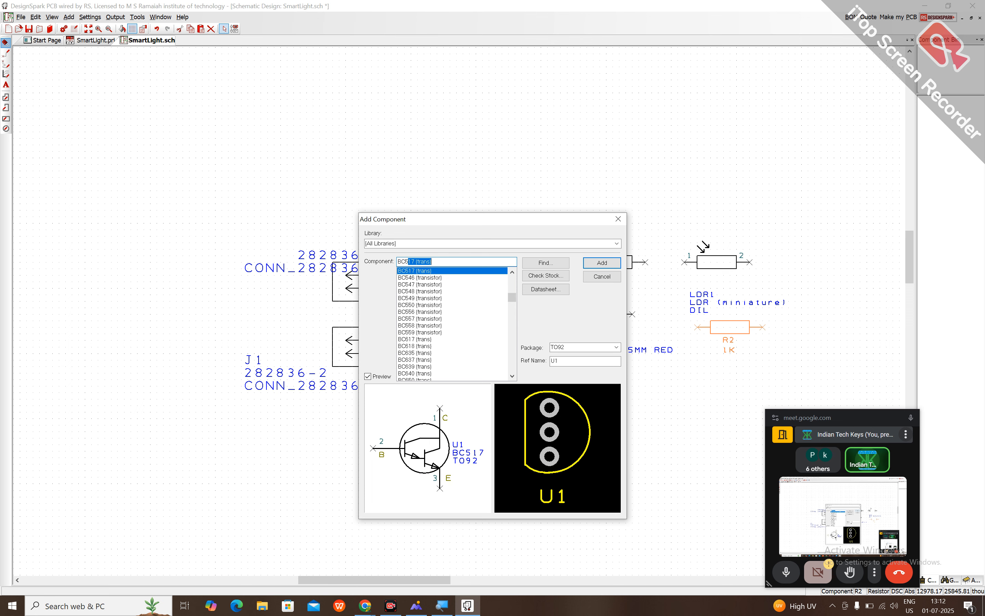
{"action": "type", "text": "7"}
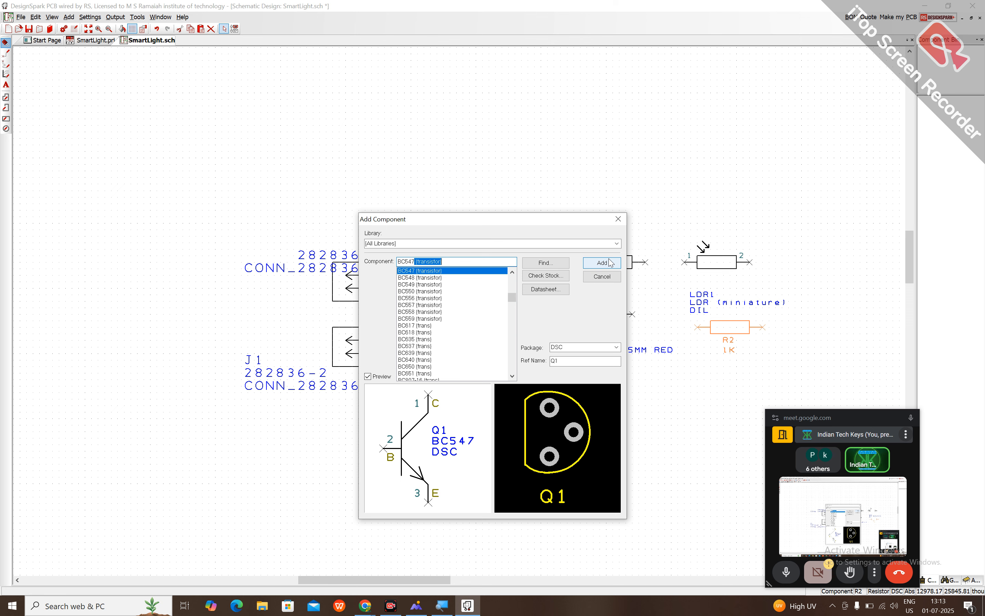
{"action": "left_click", "coordinate": [611, 262]}
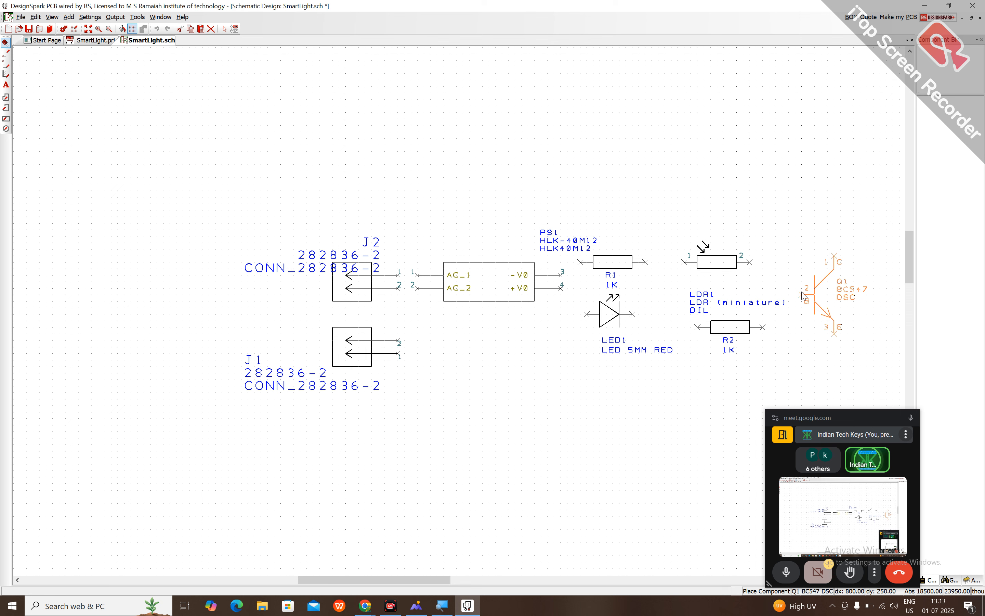
{"action": "left_click", "coordinate": [803, 298]}
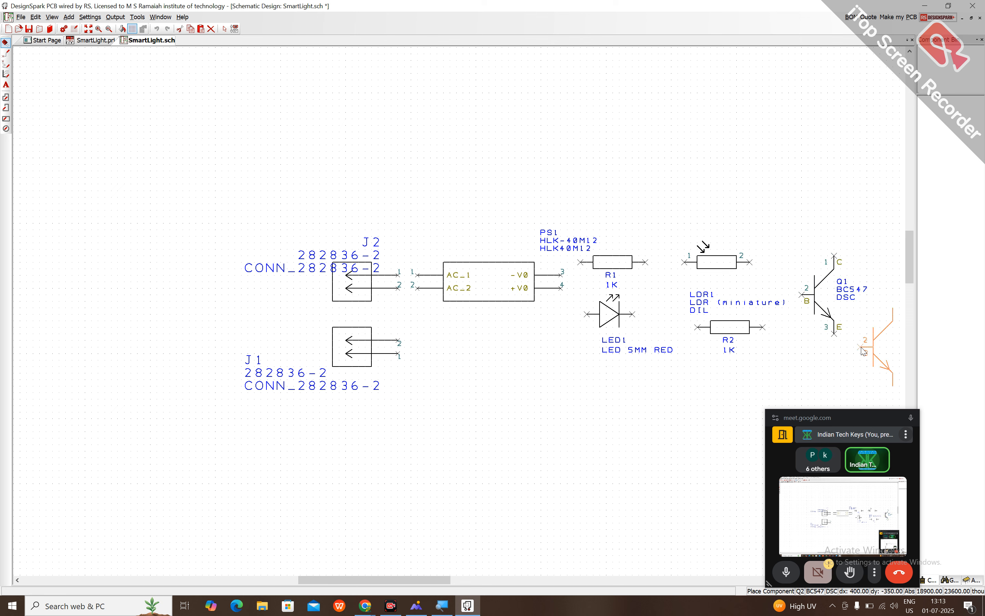
{"action": "key", "text": "Escape"}
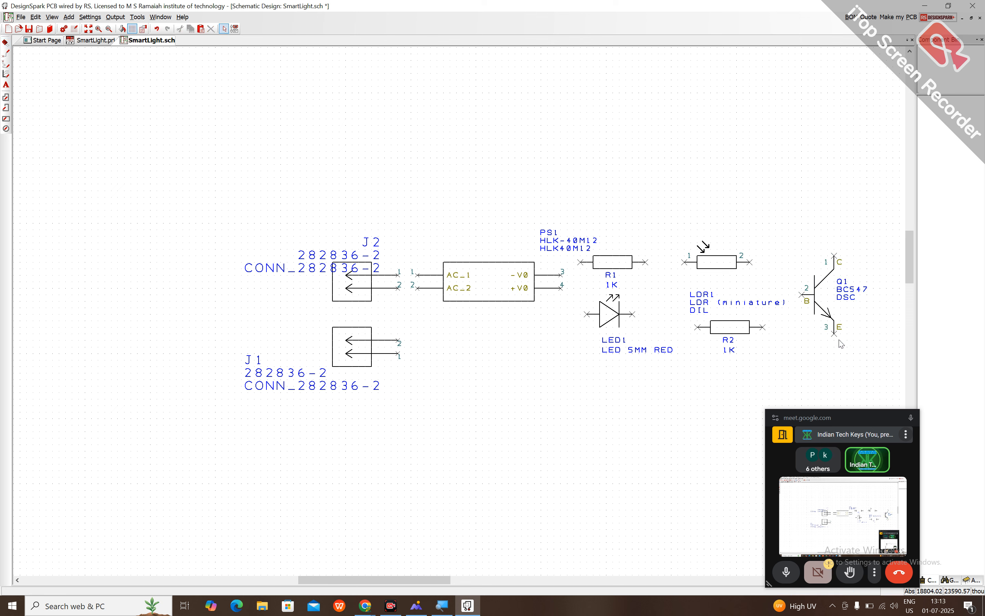
Rotate transistor Q1 by two rotation steps so that its base faces away from the LDR.
{"action": "left_click", "coordinate": [810, 300]}
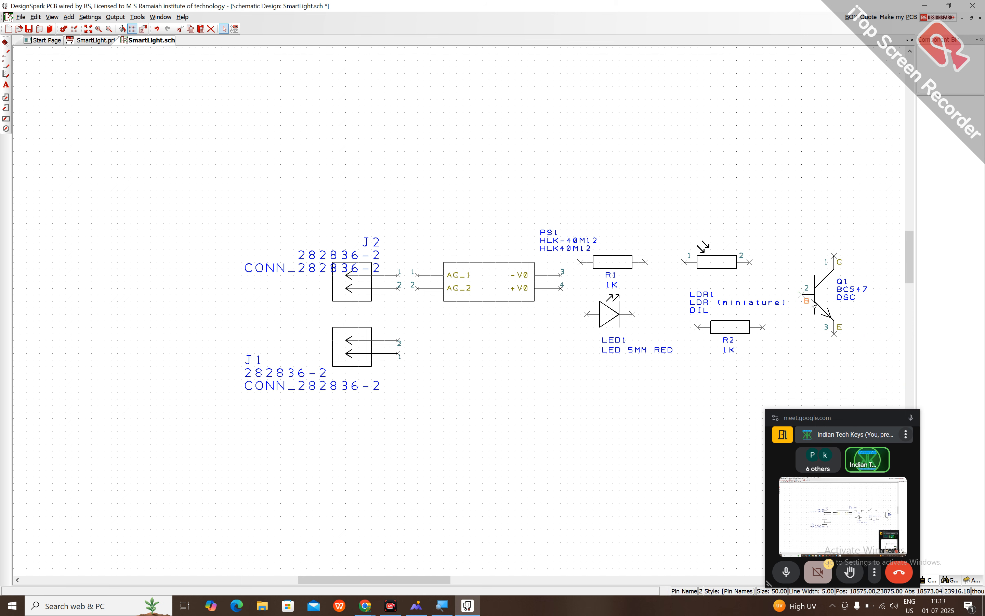
{"action": "left_click_drag", "start_coordinate": [816, 299], "coordinate": [849, 301]}
{"action": "key", "text": "r"}
{"action": "key", "text": "r"}
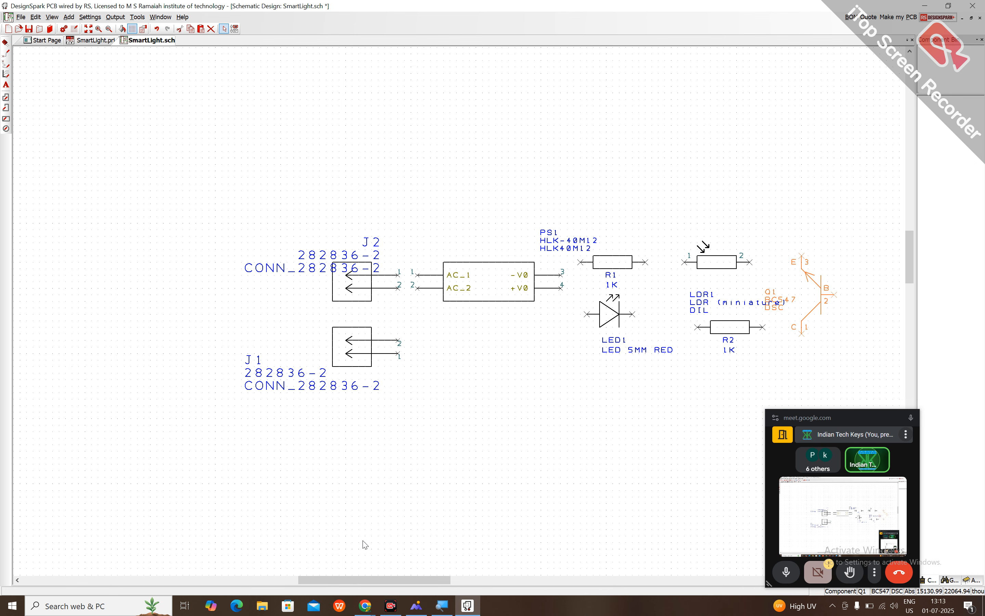
Search all component libraries for a relay to add and choose RELAY_new from the User library.
{"action": "left_click_drag", "start_coordinate": [358, 580], "coordinate": [408, 579]}
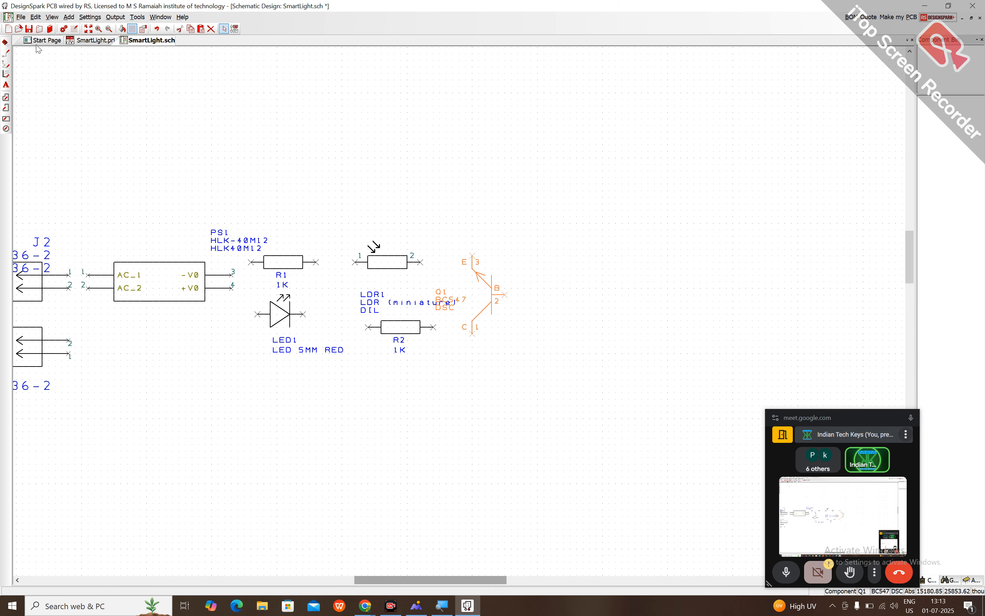
{"action": "left_click", "coordinate": [6, 43]}
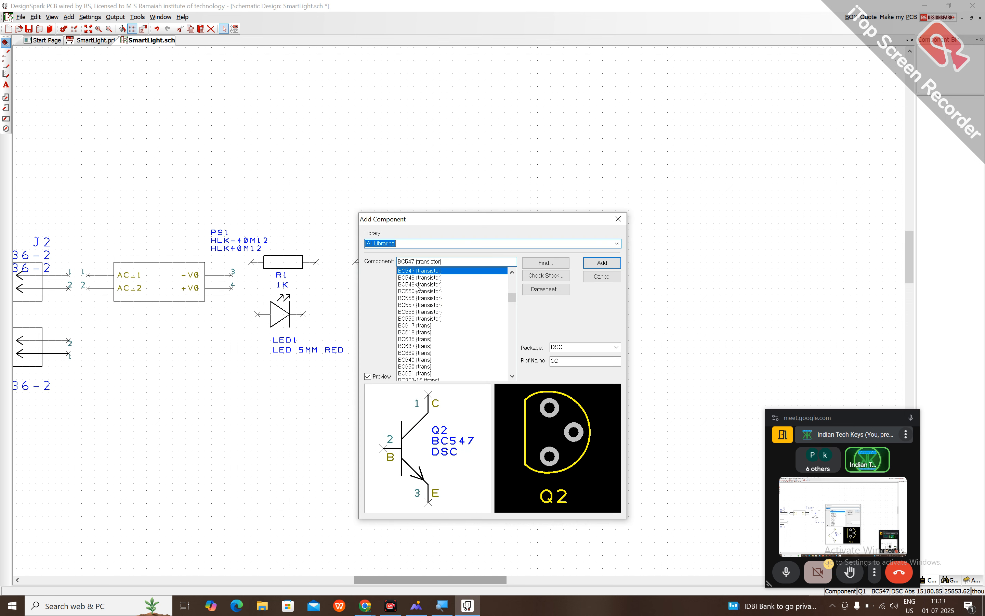
{"action": "left_click", "coordinate": [480, 271]}
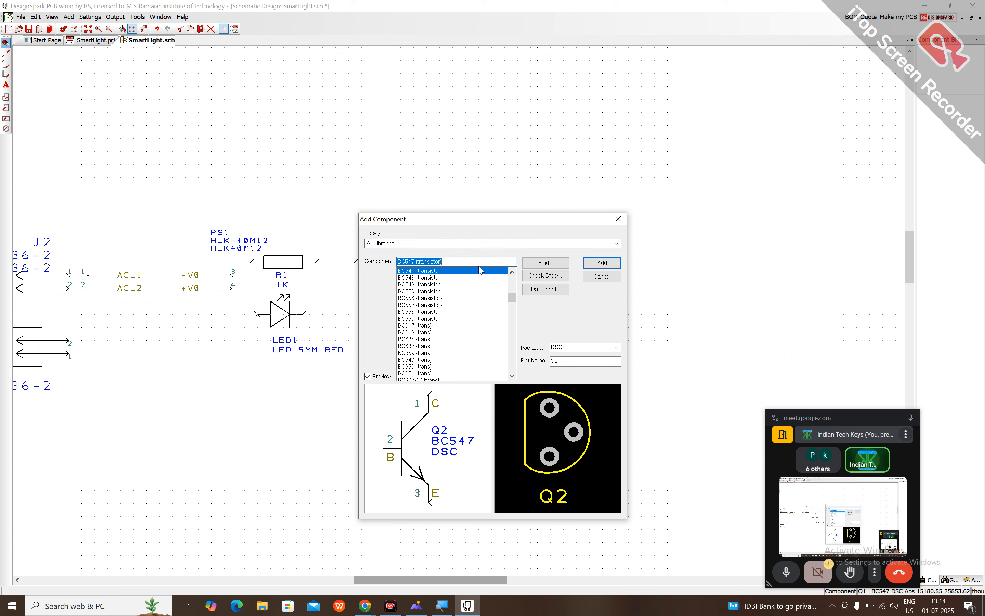
{"action": "type", "text": "Relay DPDT (5V Finder) (PICAXE_Create_Comp"}
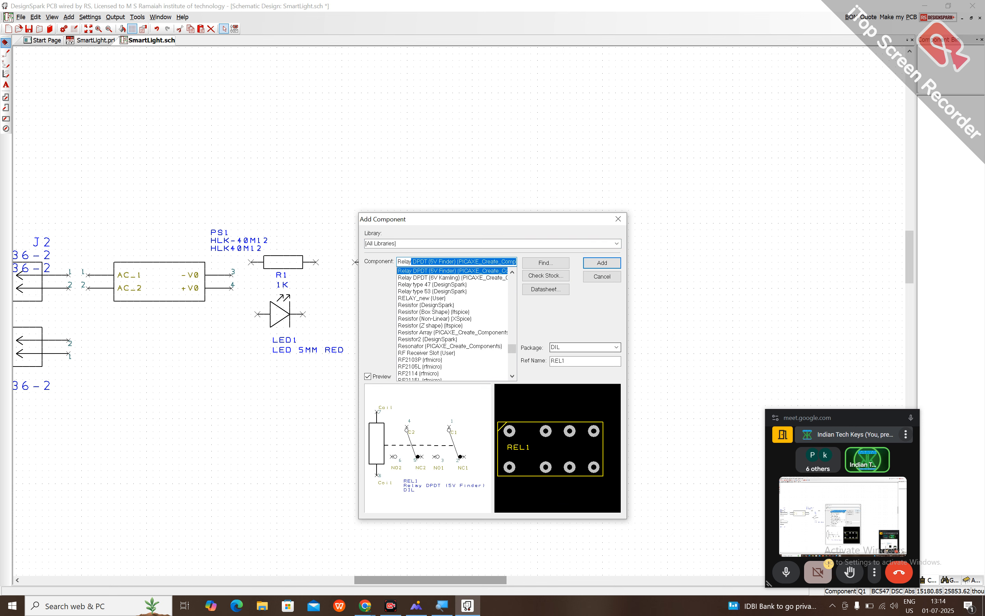
{"action": "key", "text": "Down"}
{"action": "key", "text": "Down"}
{"action": "key", "text": "Down"}
{"action": "key", "text": "Down"}
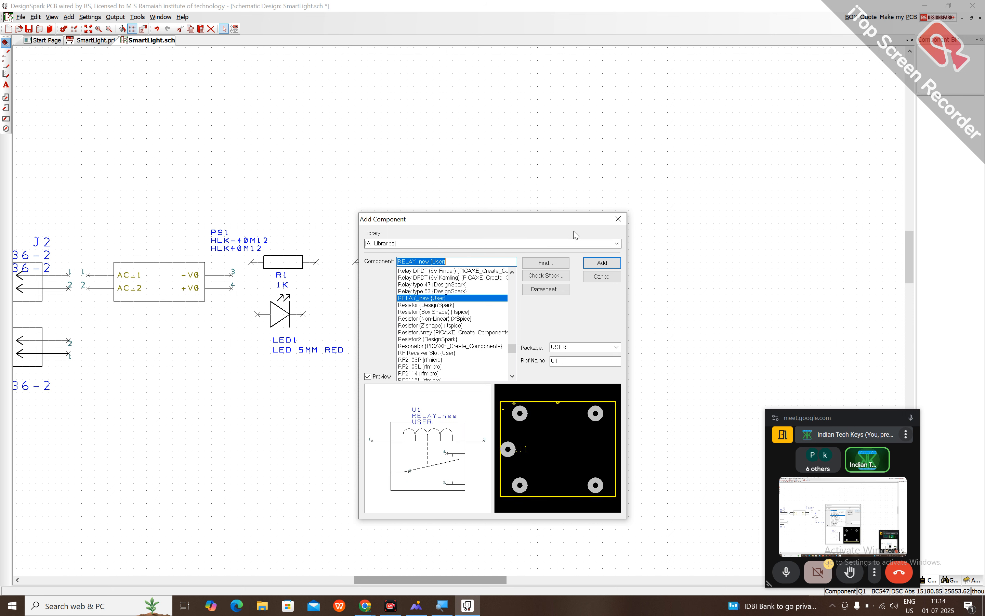
{"action": "left_click_drag", "start_coordinate": [520, 225], "coordinate": [456, 136]}
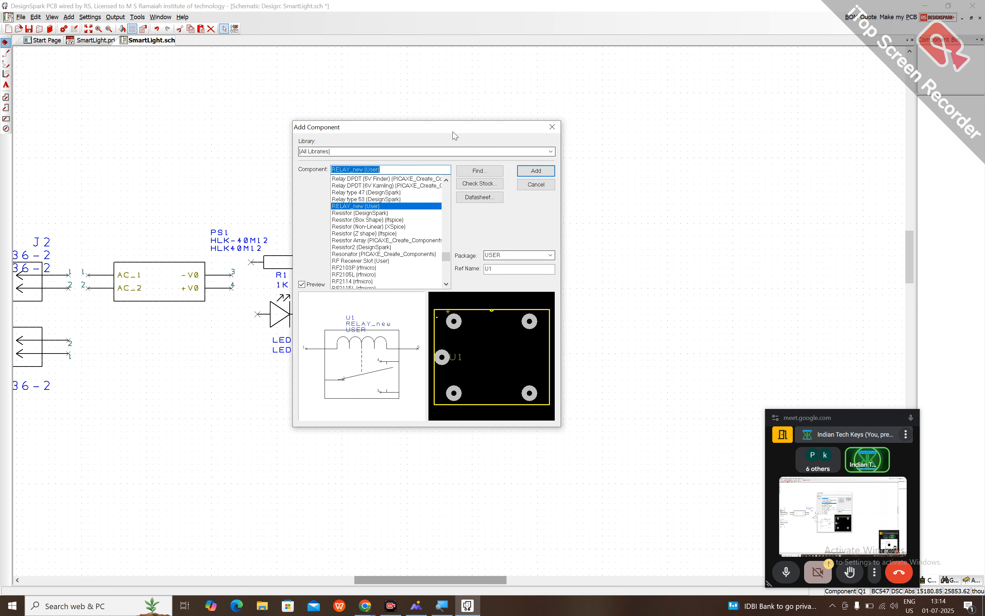
Compare the symbol and footprint previews of the relay entries listed around RELAY_new.
{"action": "key", "text": "Up"}
{"action": "key", "text": "Down"}
{"action": "key", "text": "Down"}
{"action": "key", "text": "Up"}
{"action": "key", "text": "Up"}
{"action": "key", "text": "Up"}
{"action": "key", "text": "Up"}
{"action": "key", "text": "Down"}
{"action": "key", "text": "Down"}
{"action": "key", "text": "Down"}
Place one RELAY_new beyond transistor Q1, rotated one step so that its coil pins run vertically.
{"action": "left_click", "coordinate": [534, 172]}
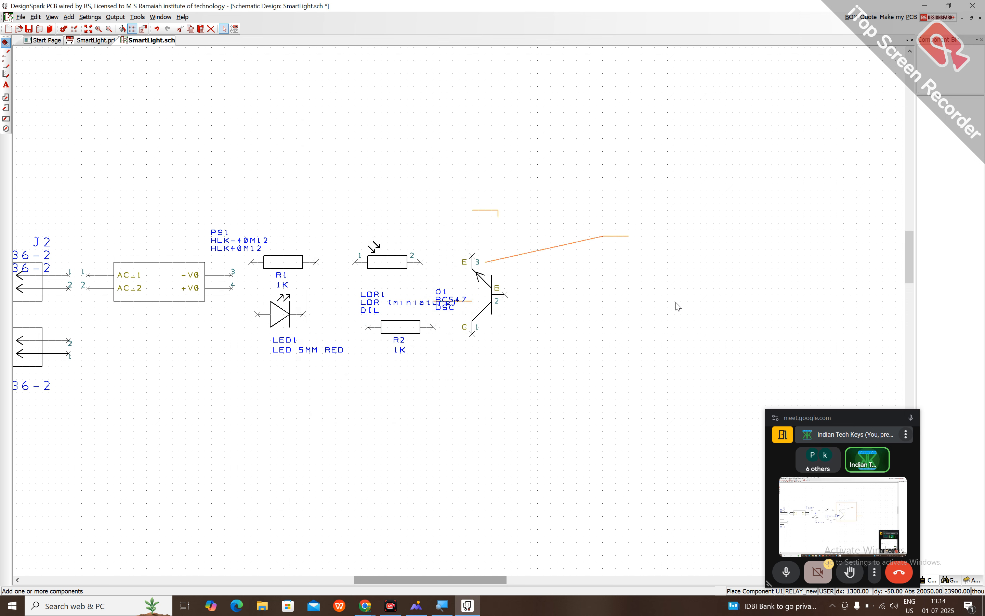
{"action": "key", "text": "r"}
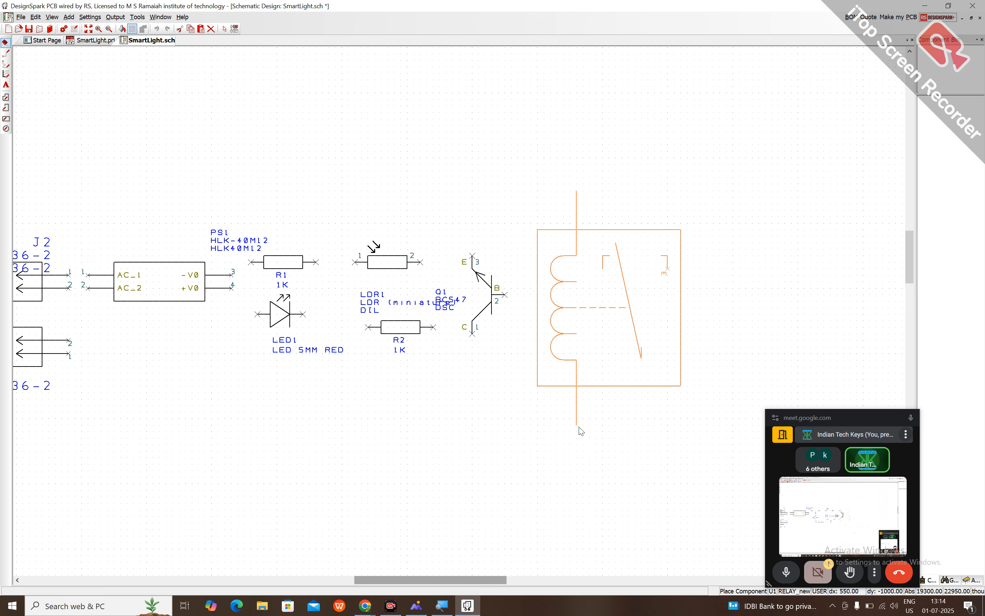
{"action": "left_click", "coordinate": [606, 429]}
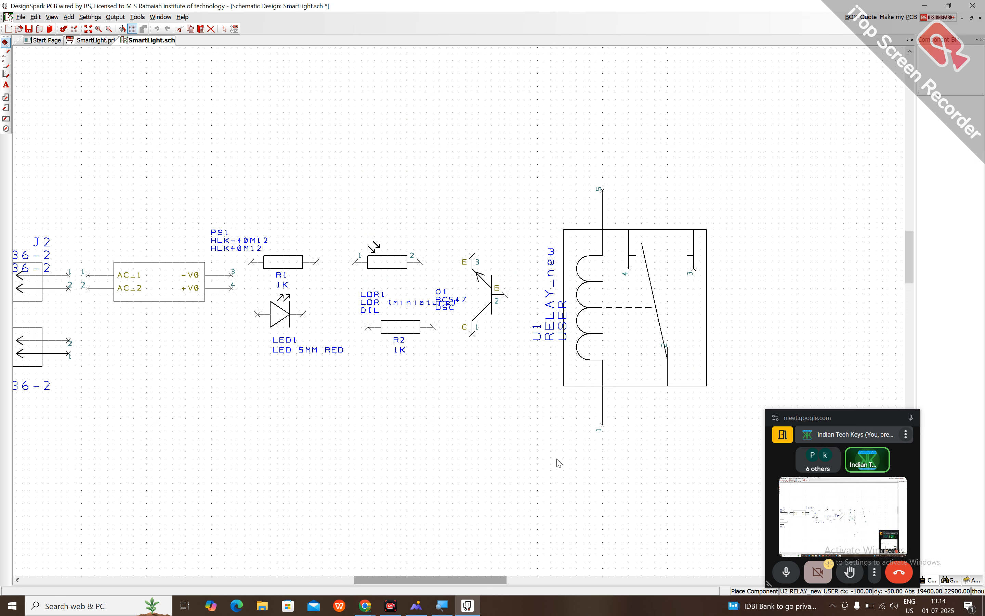
{"action": "key", "text": "Escape"}
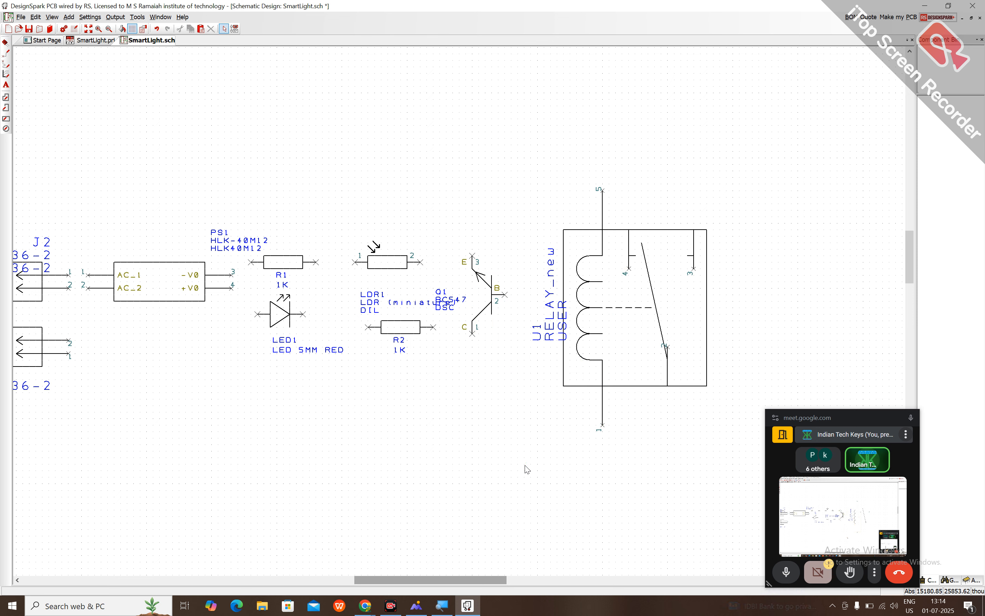
Clear the floating Google Meet window off the schematic by returning the call to its browser tab, and minimize the browser.
{"action": "scroll", "coordinate": [231, 282], "scroll_direction": "up", "scroll_amount": 1}
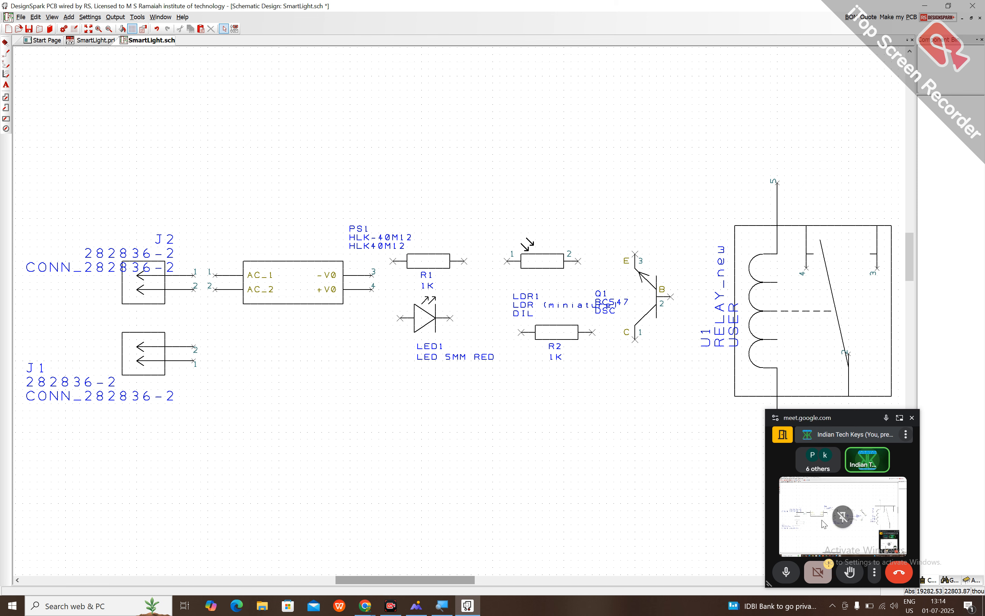
{"action": "left_click", "coordinate": [788, 571]}
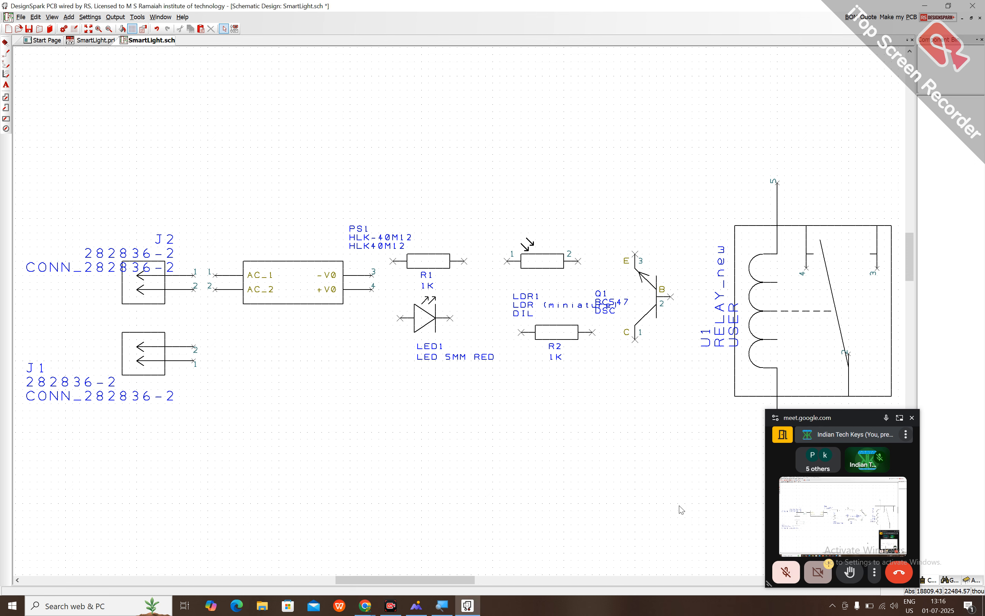
{"action": "left_click_drag", "start_coordinate": [845, 420], "coordinate": [845, 321]}
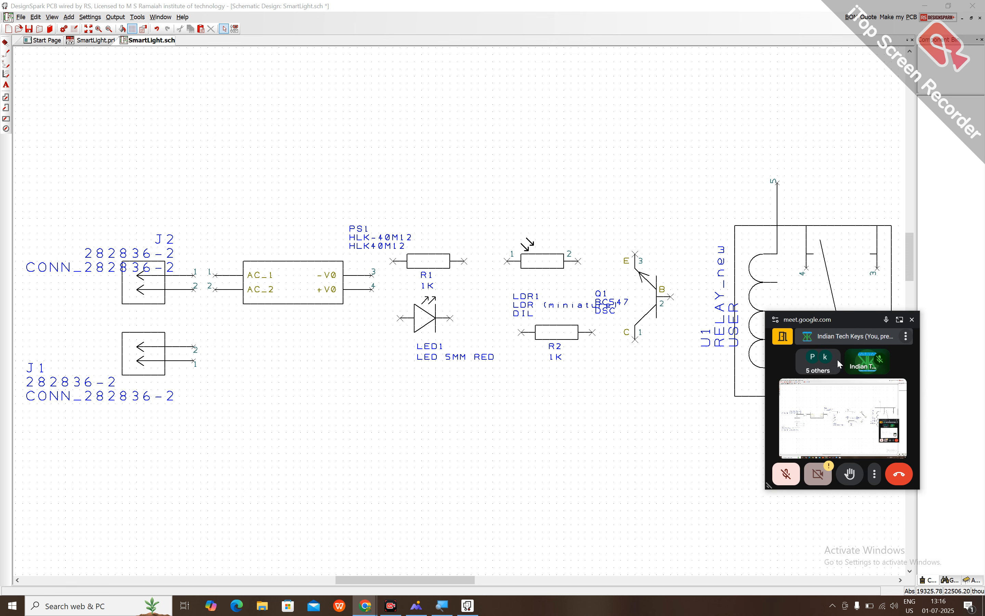
{"action": "left_click", "coordinate": [791, 484]}
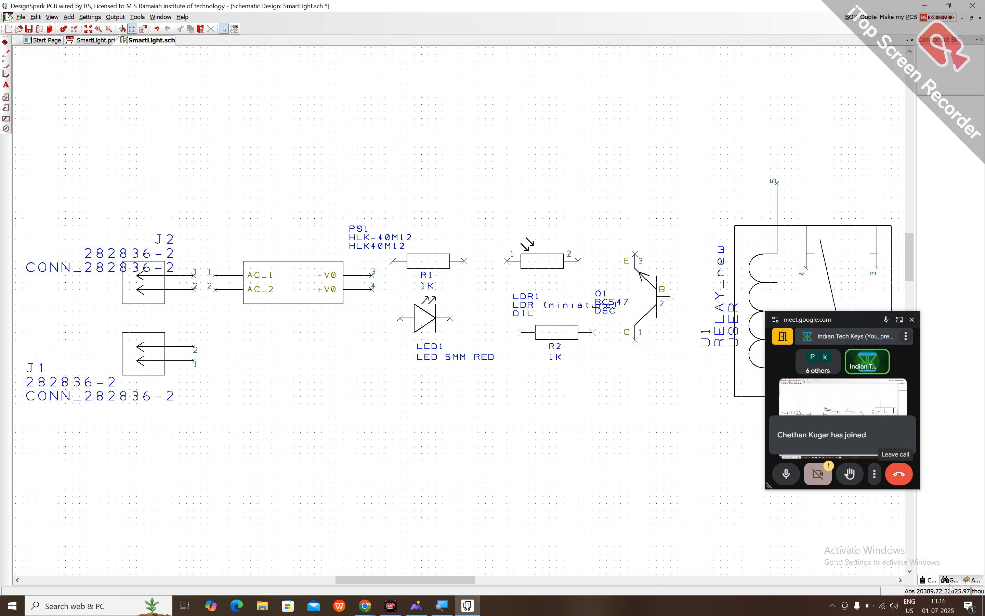
{"action": "left_click_drag", "start_coordinate": [850, 320], "coordinate": [579, 401]}
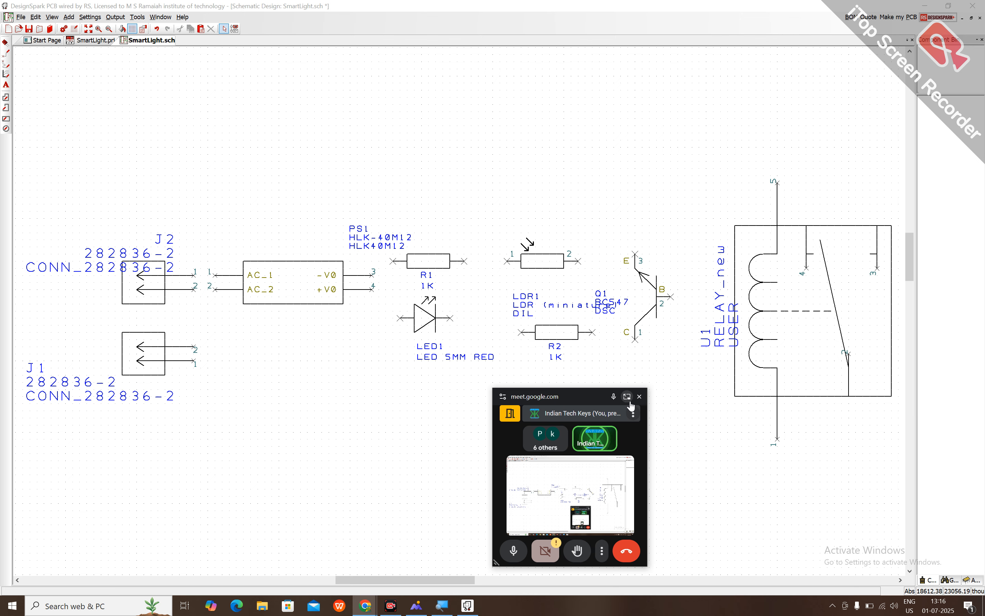
{"action": "left_click", "coordinate": [628, 400]}
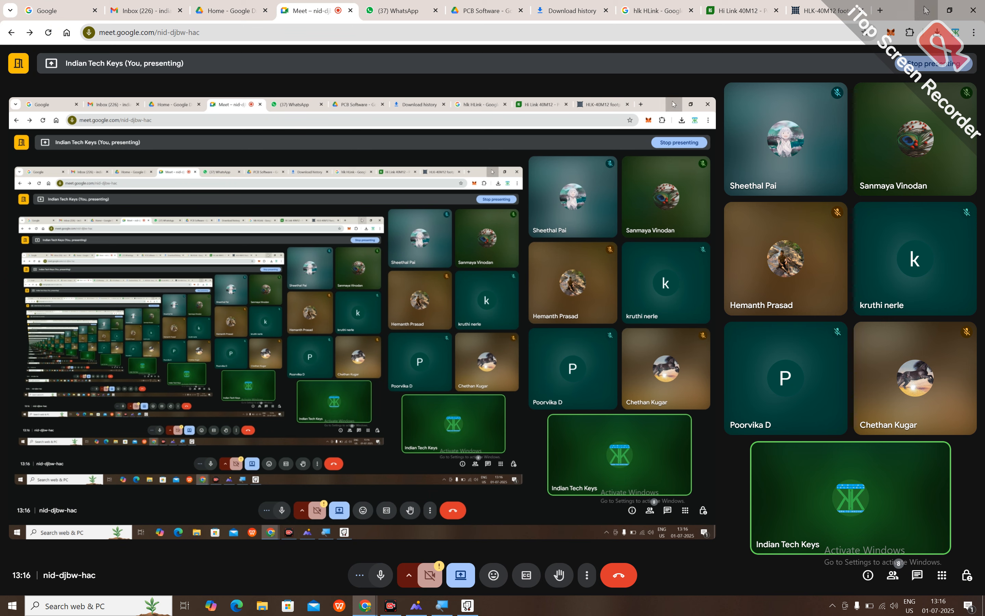
{"action": "left_click", "coordinate": [926, 10]}
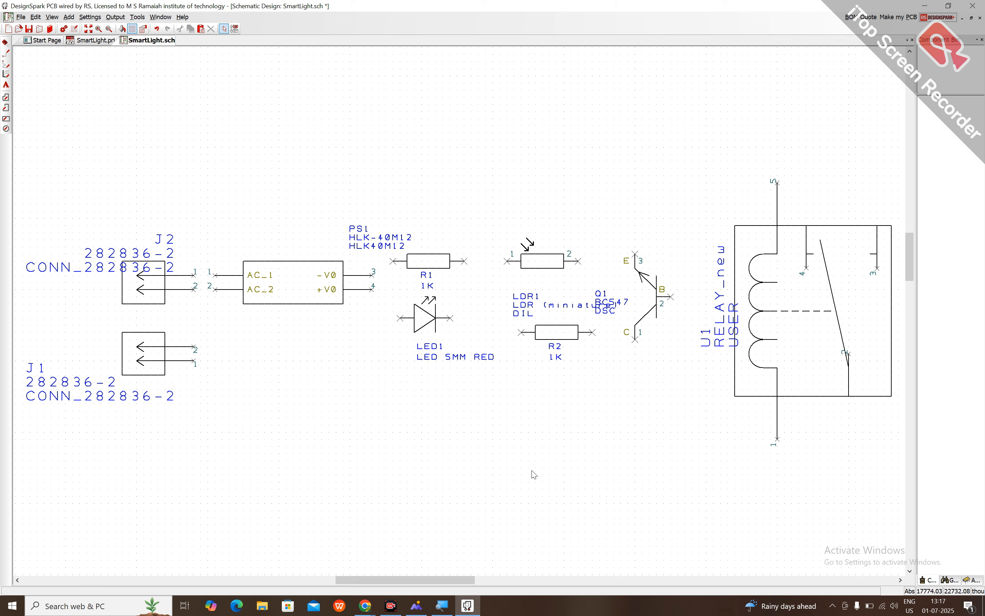
Select all components and set their properties to hide the component, package and pin number labels and show the pin names.
{"action": "right_click", "coordinate": [373, 432]}
{"action": "left_click", "coordinate": [396, 445]}
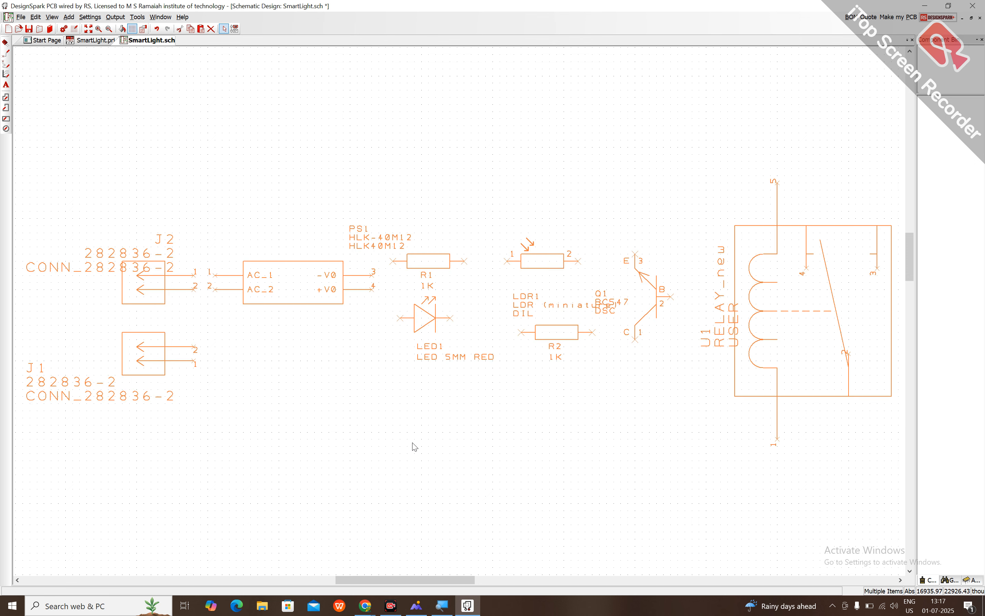
{"action": "mouse_move", "coordinate": [364, 611]}
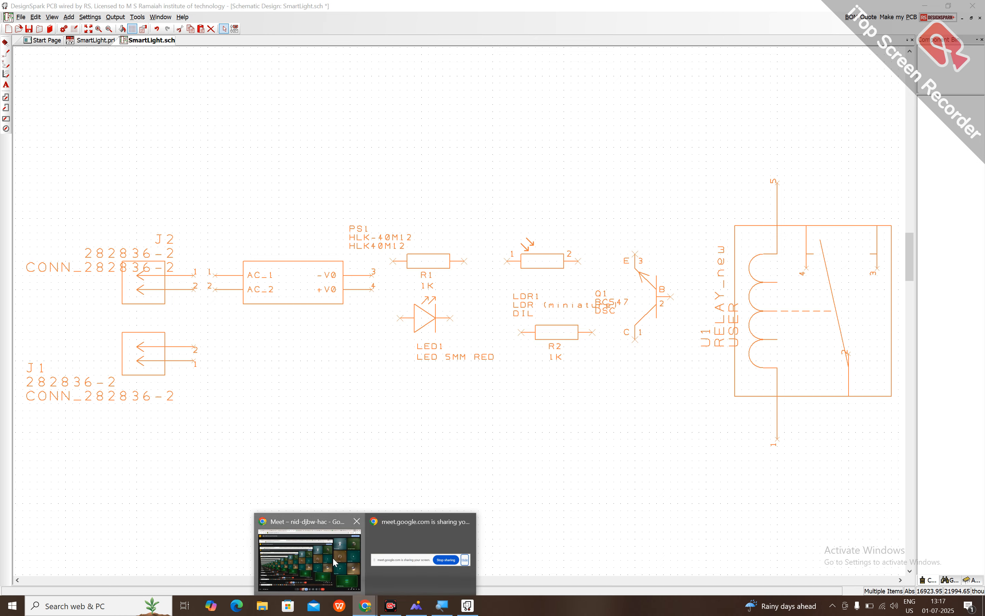
{"action": "left_click", "coordinate": [336, 562]}
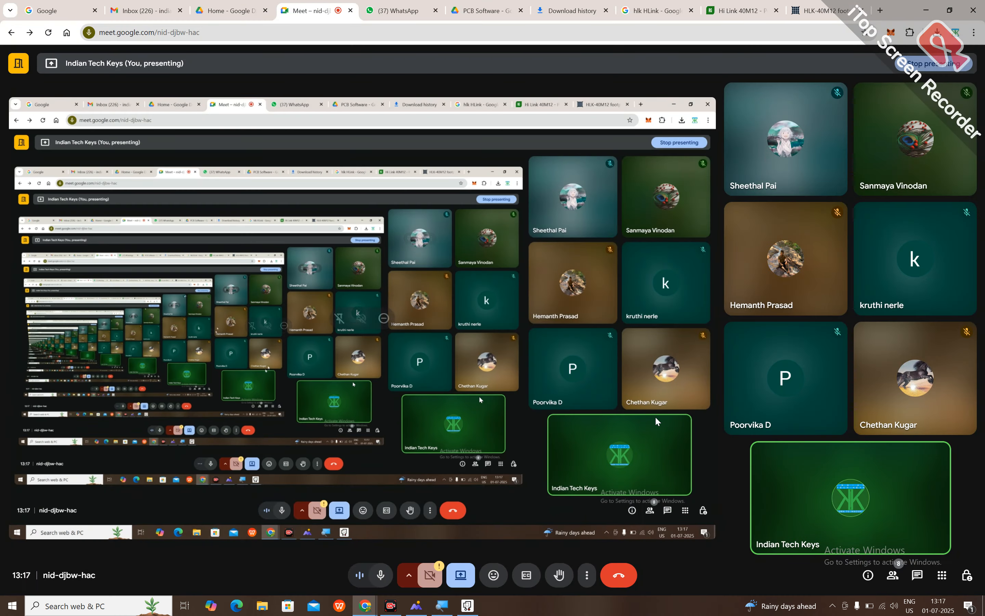
{"action": "left_click", "coordinate": [926, 12]}
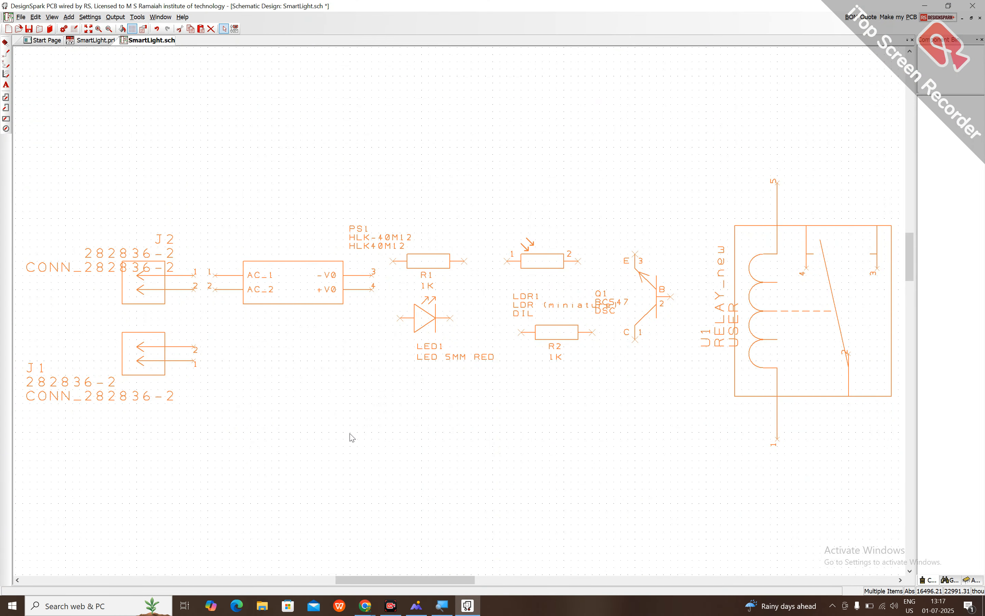
{"action": "right_click", "coordinate": [333, 279]}
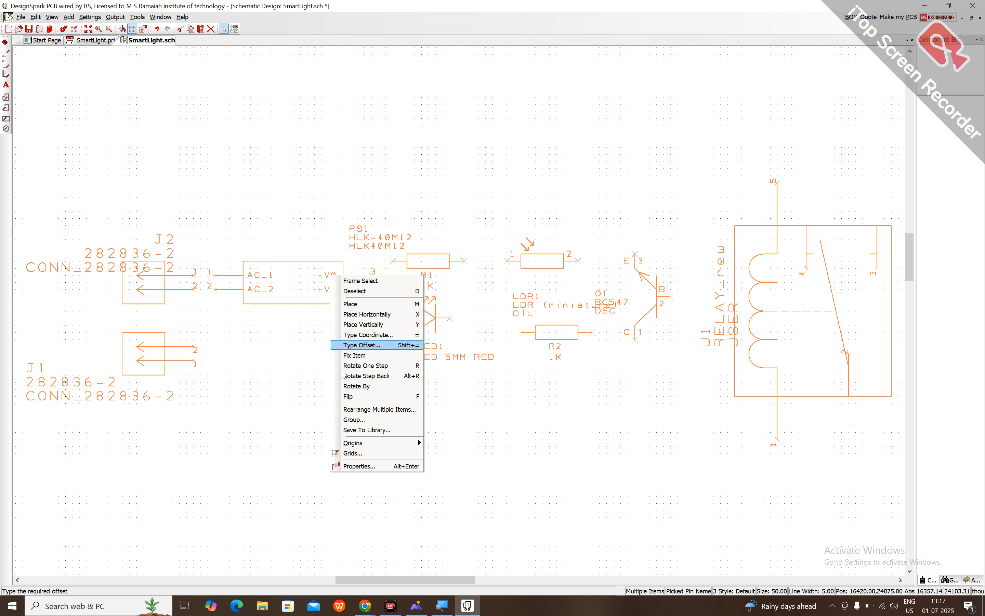
{"action": "left_click", "coordinate": [366, 469]}
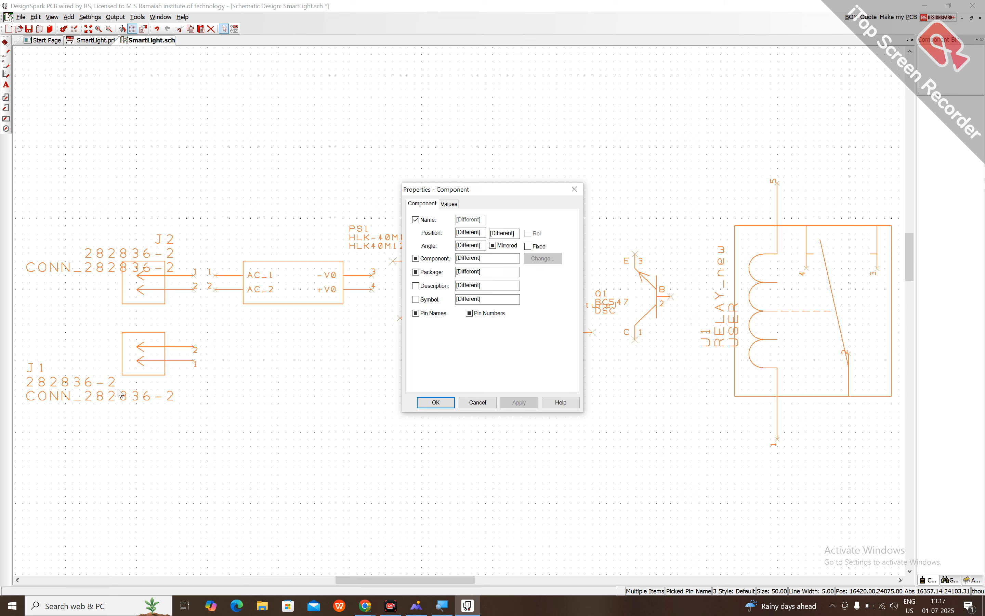
{"action": "left_click", "coordinate": [416, 259]}
{"action": "left_click", "coordinate": [519, 402]}
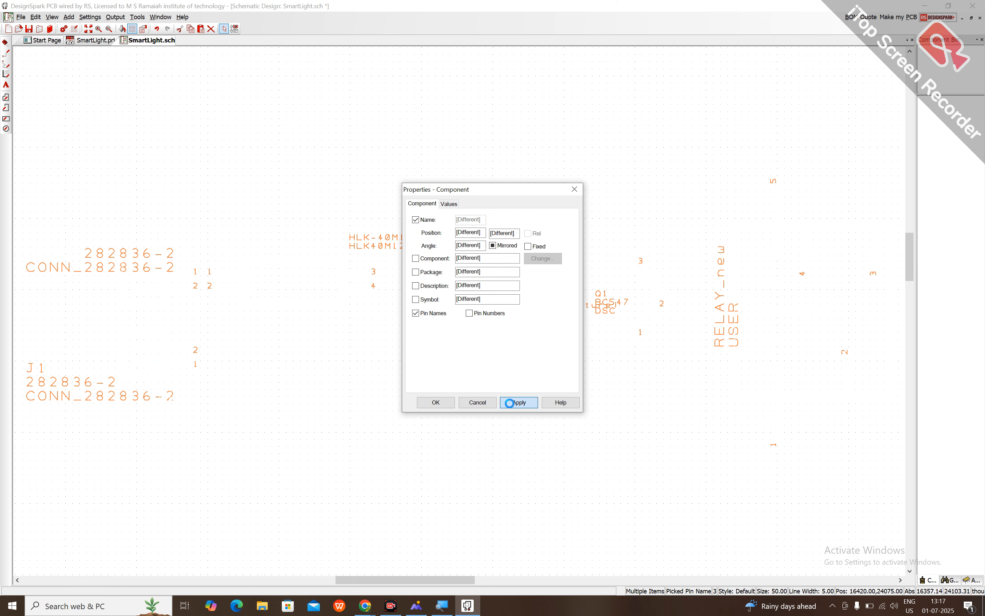
{"action": "left_click", "coordinate": [440, 405]}
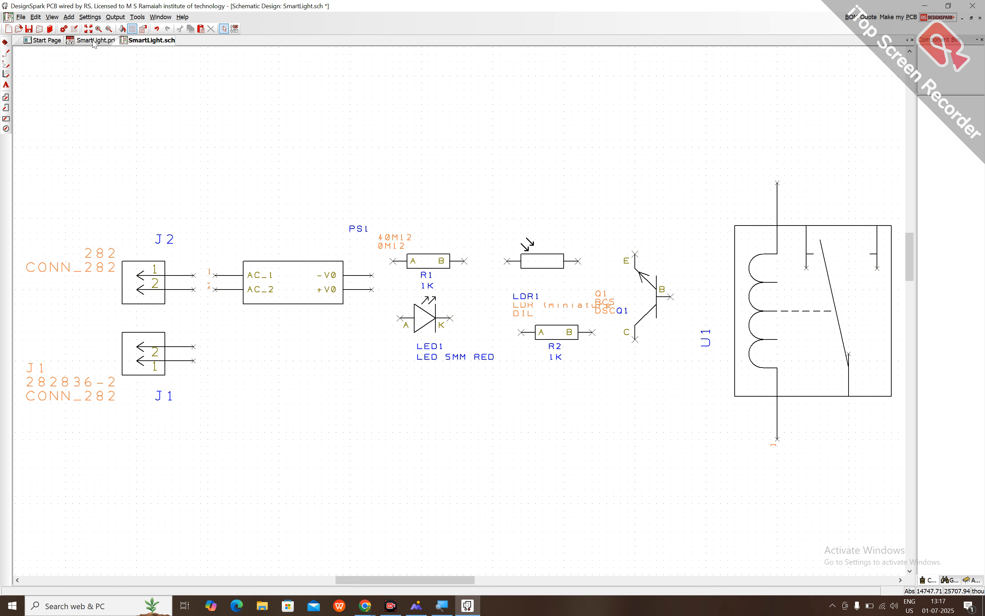
{"action": "left_click", "coordinate": [88, 29]}
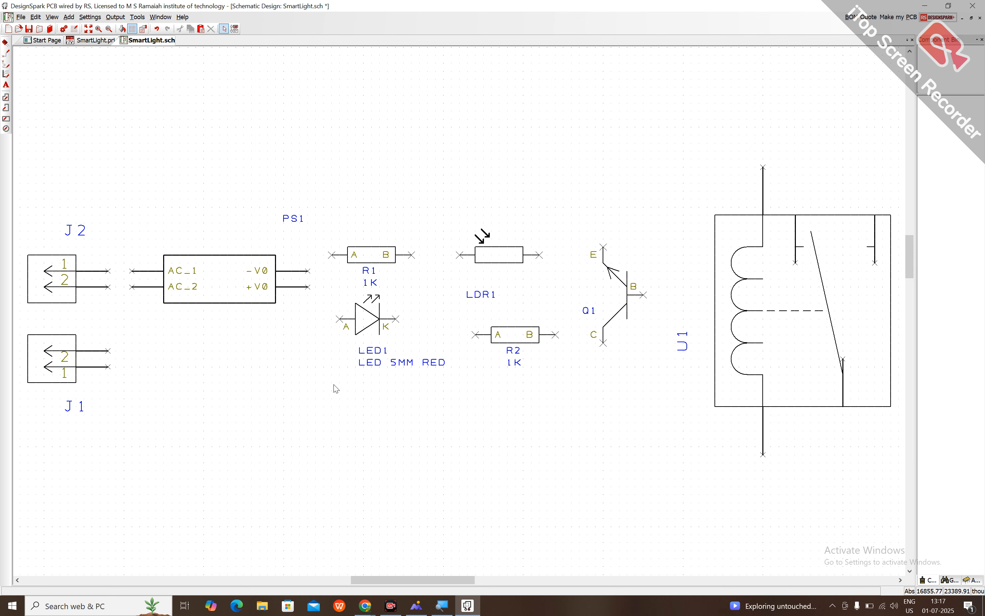
{"action": "left_click", "coordinate": [76, 308]}
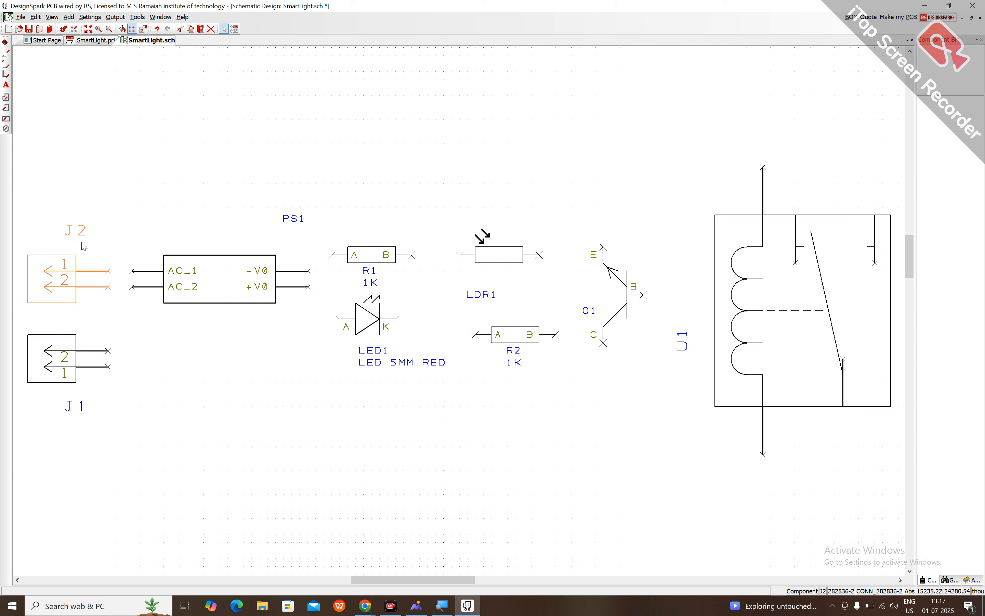
{"action": "left_click", "coordinate": [78, 261]}
{"action": "double_click", "coordinate": [78, 262]}
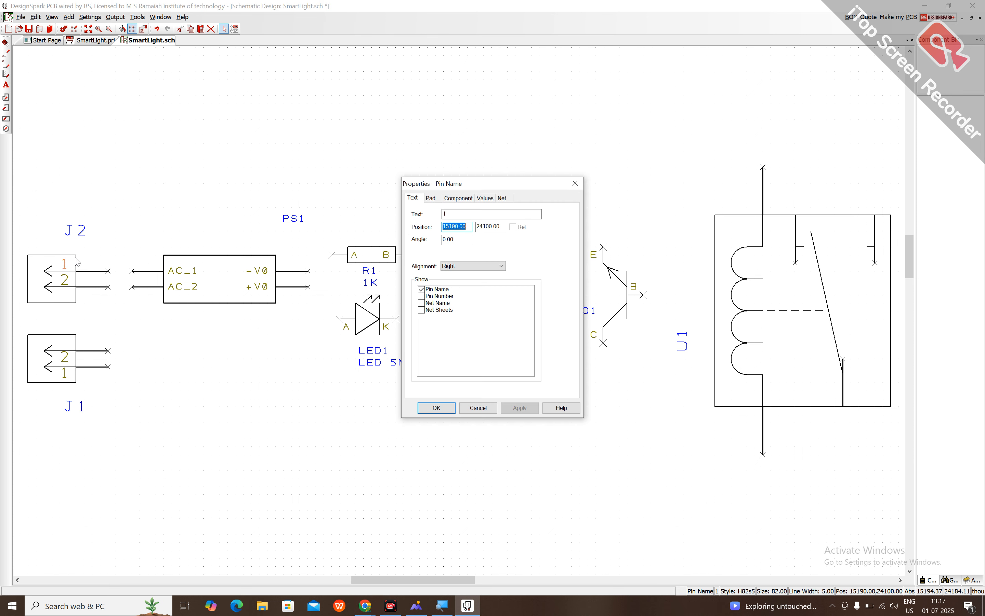
{"action": "left_click", "coordinate": [575, 184]}
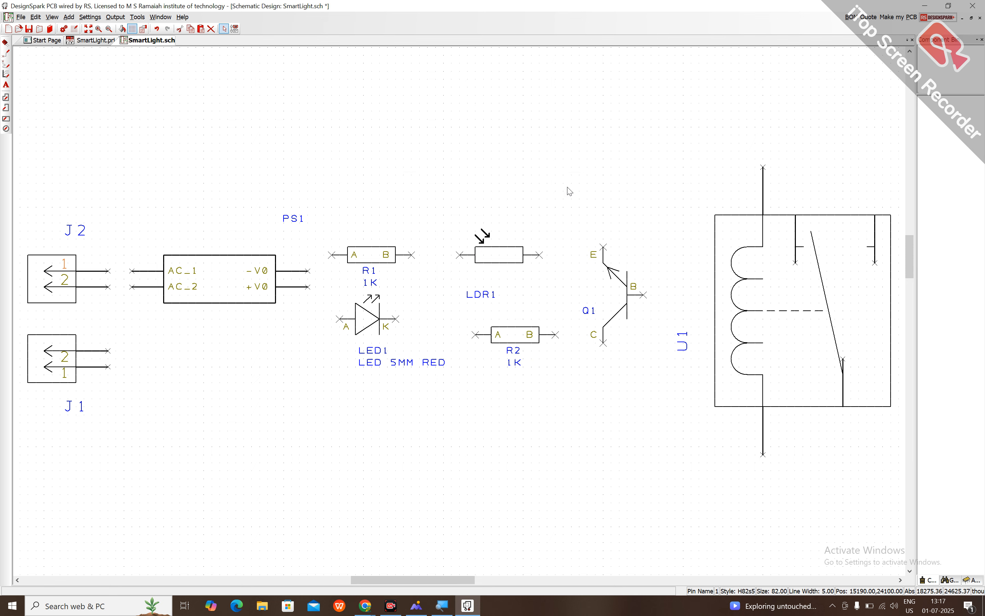
{"action": "left_click", "coordinate": [79, 308]}
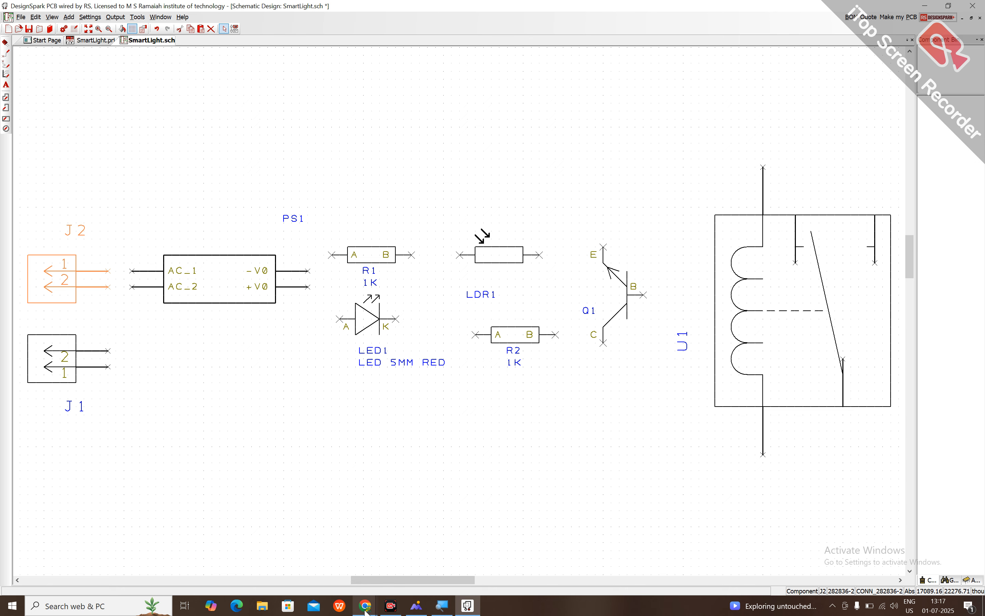
{"action": "mouse_move", "coordinate": [366, 611]}
{"action": "left_click", "coordinate": [332, 568]}
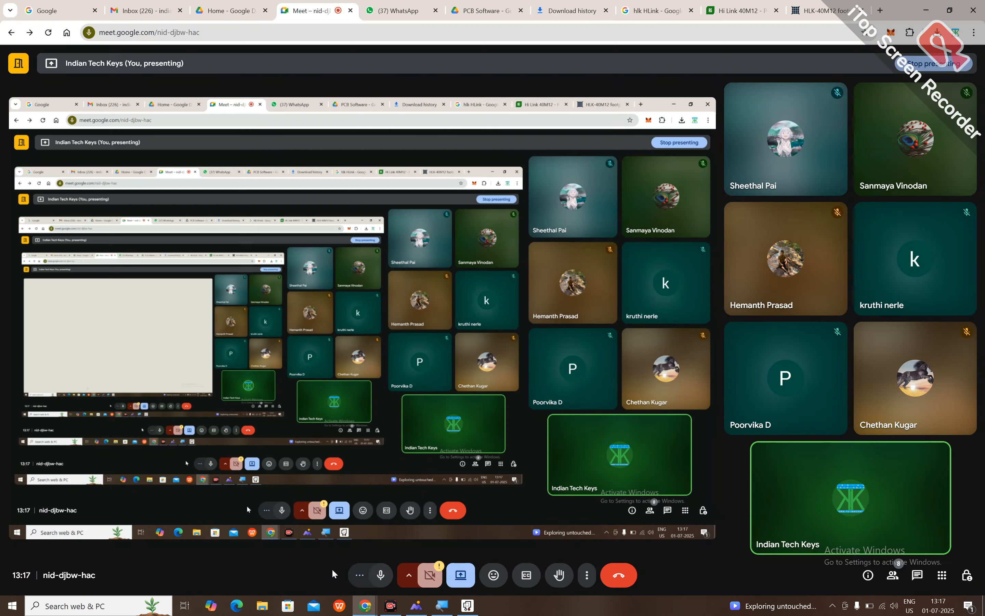
{"action": "left_click", "coordinate": [926, 10]}
Rename the upper two-way screw terminal J2 as PowerSupply.
{"action": "double_click", "coordinate": [75, 307]}
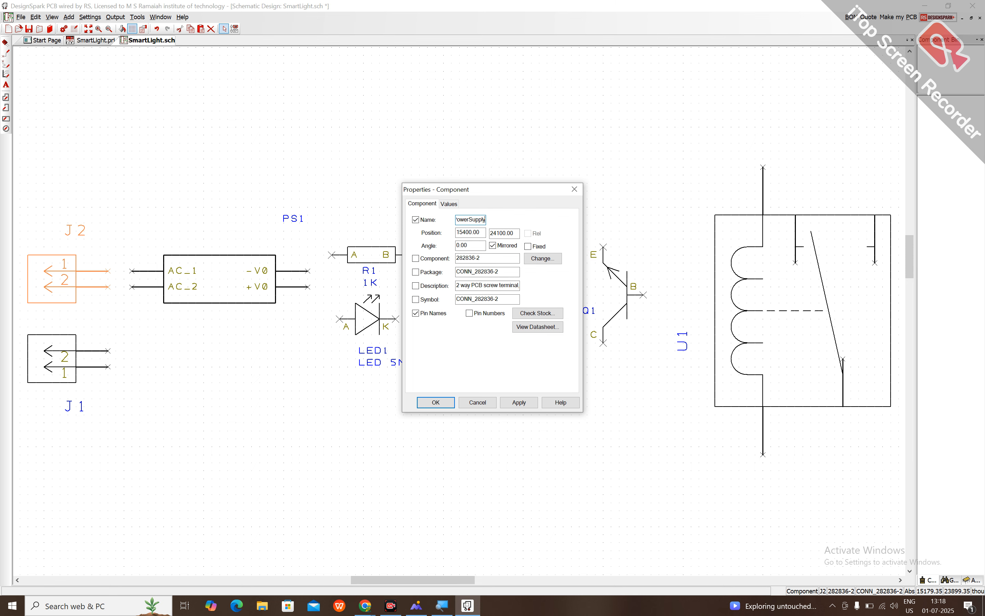
{"action": "key", "text": "Return"}
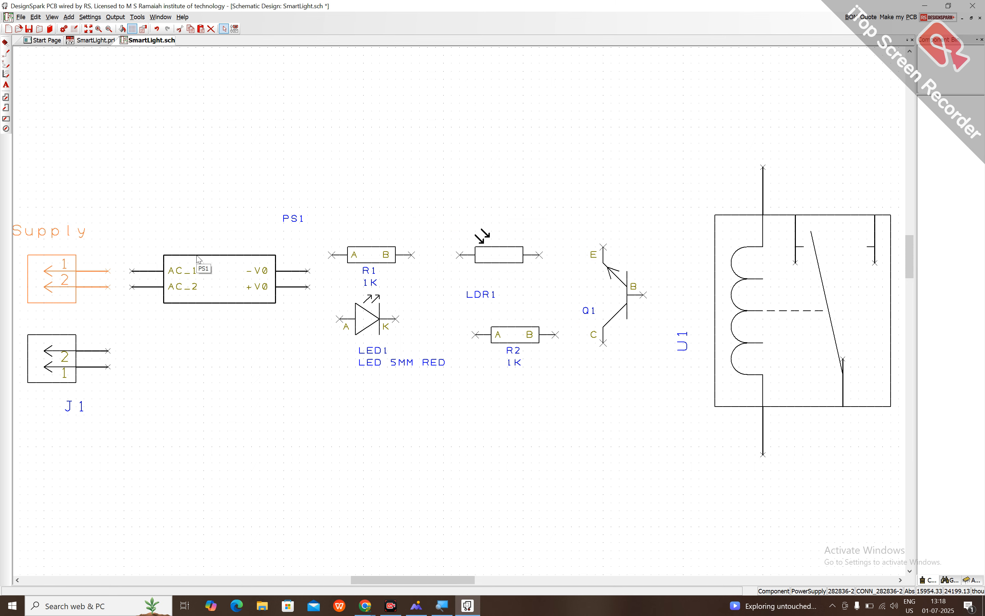
{"action": "key", "text": "a"}
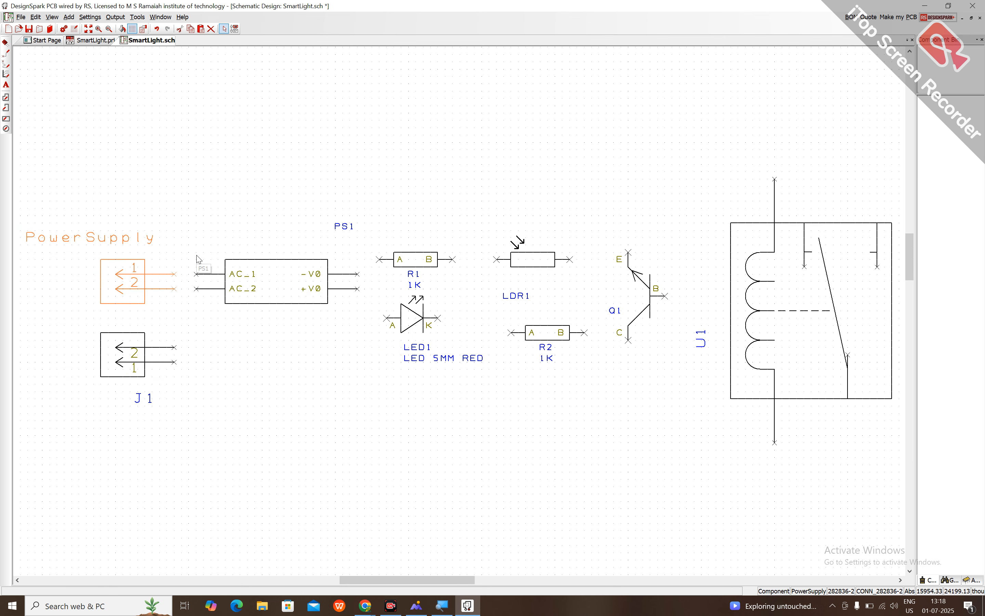
Rename the lower two-way screw terminal J1 as Load.
{"action": "double_click", "coordinate": [114, 378]}
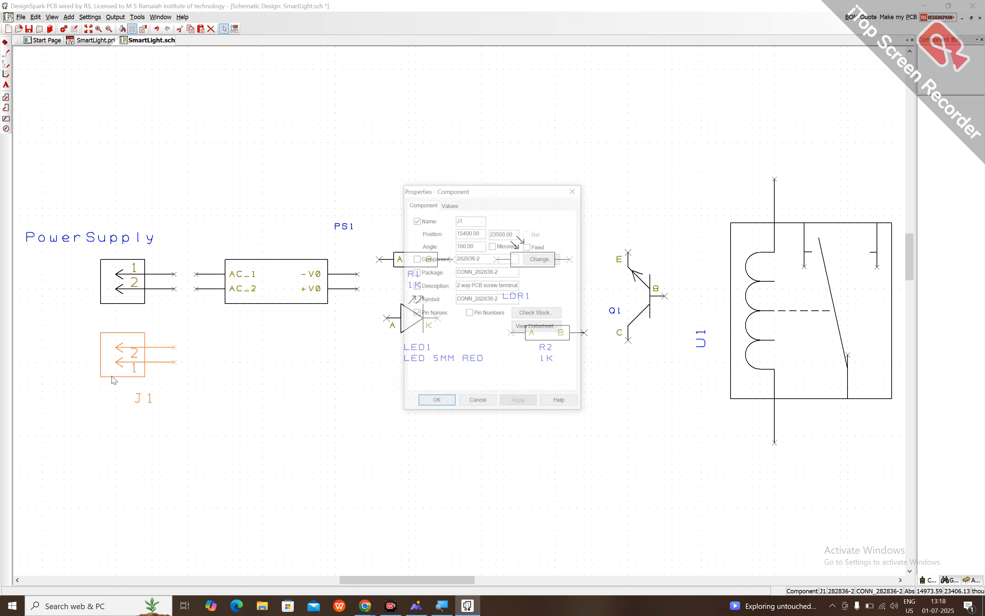
{"action": "left_click", "coordinate": [471, 222]}
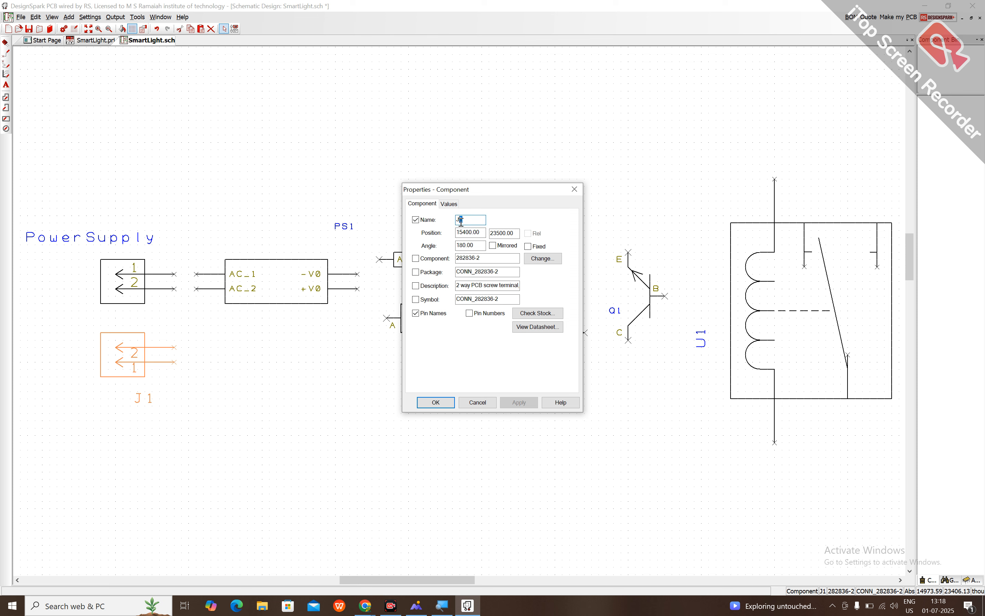
{"action": "type", "text": "Load"}
{"action": "key", "text": "Return"}
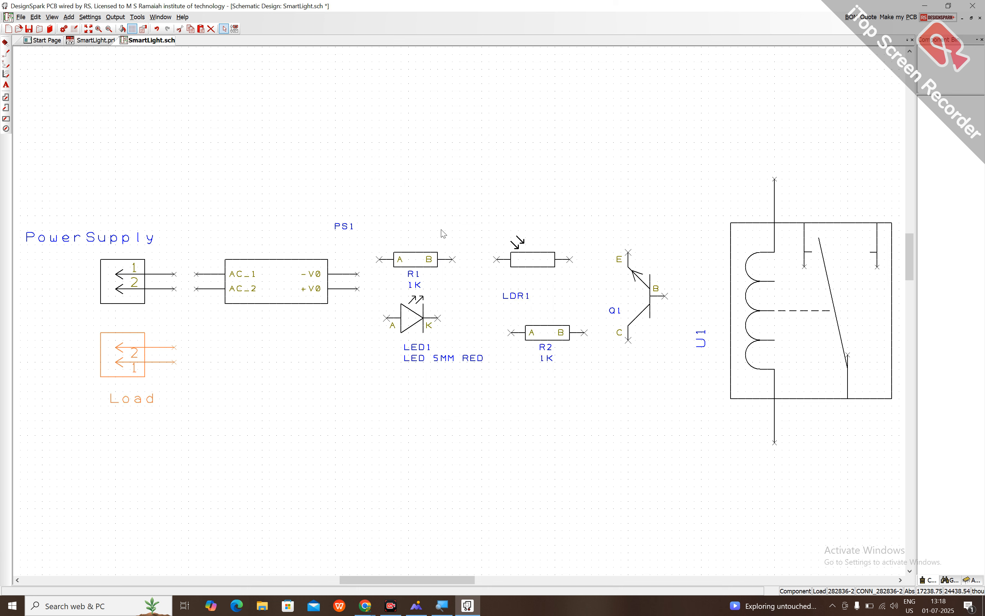
Move the PS1 label to just above its power supply block and select the PowerSupply label.
{"action": "left_click", "coordinate": [307, 400]}
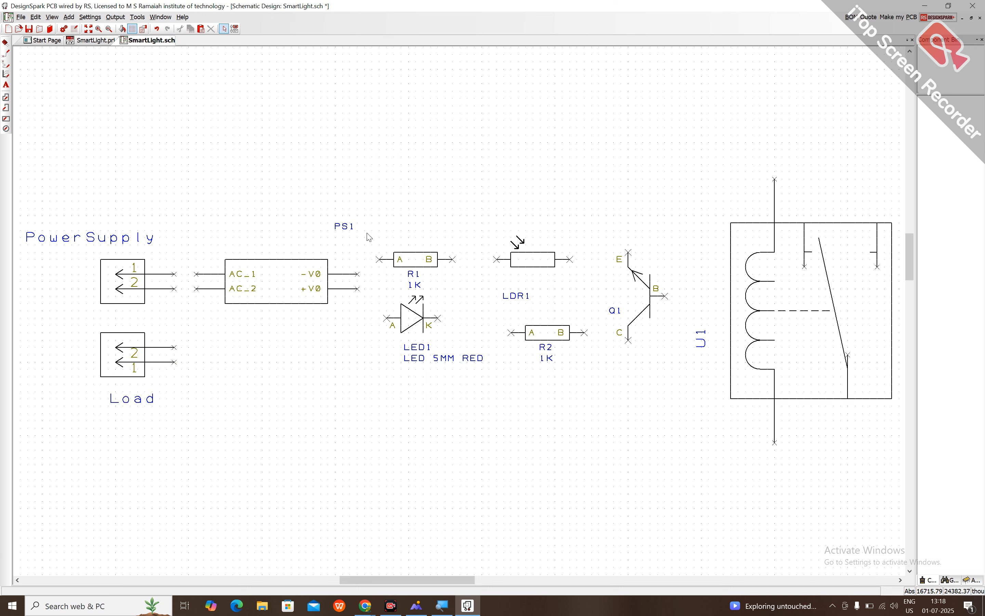
{"action": "left_click_drag", "start_coordinate": [350, 228], "coordinate": [277, 251]}
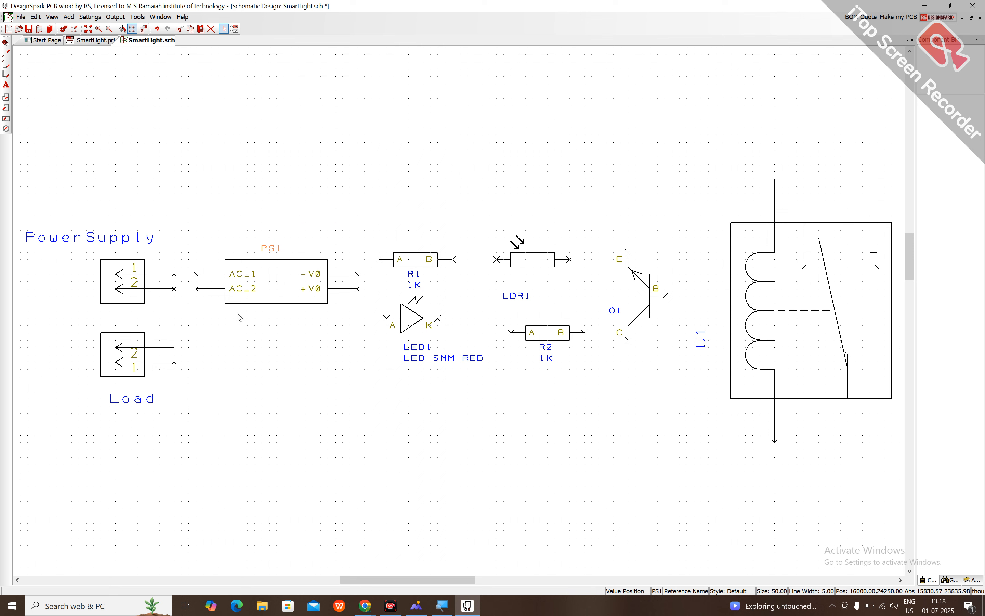
{"action": "left_click", "coordinate": [125, 246]}
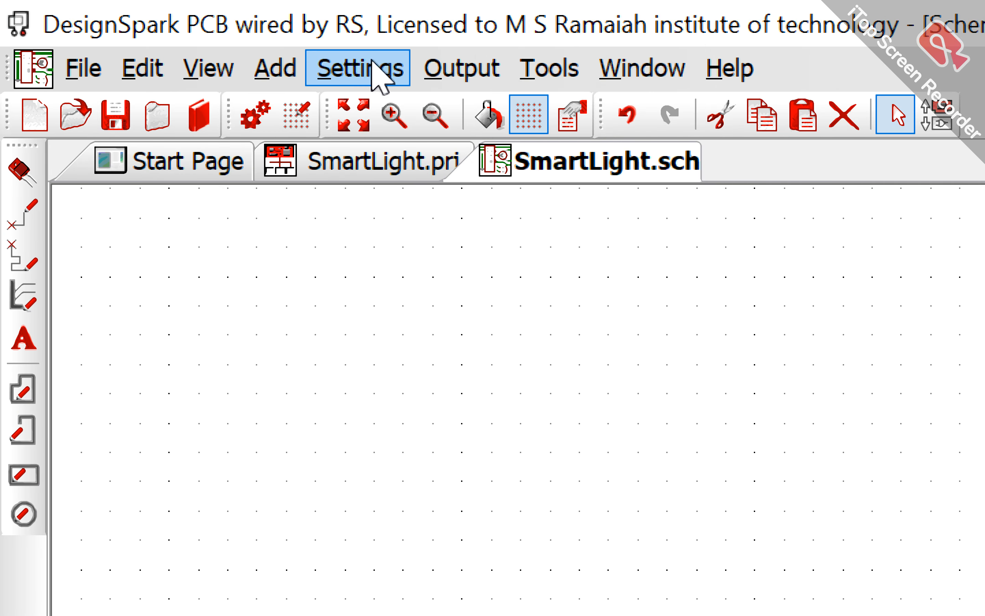
{"action": "left_click", "coordinate": [371, 73]}
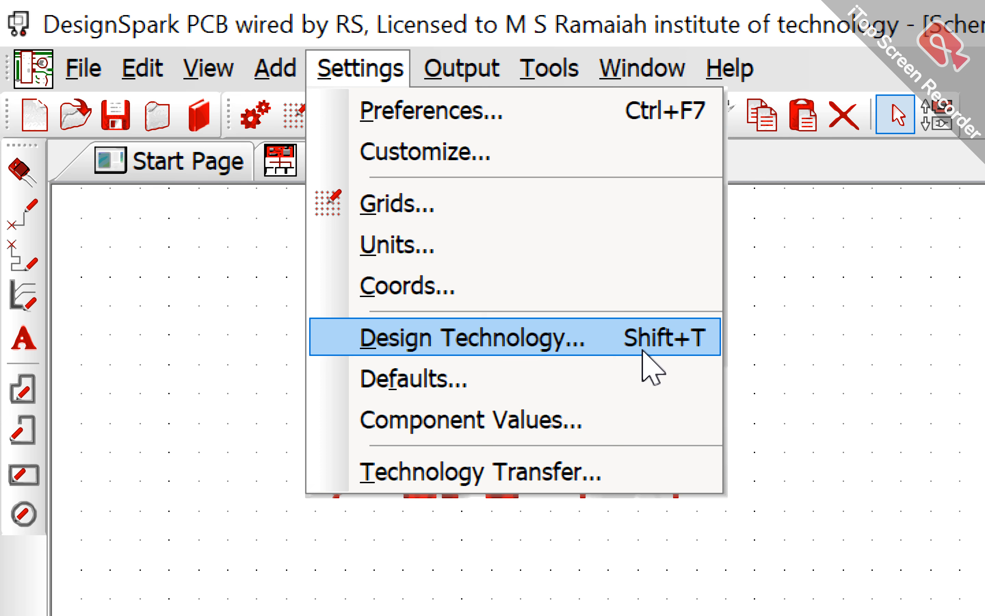
{"action": "left_click", "coordinate": [237, 306]}
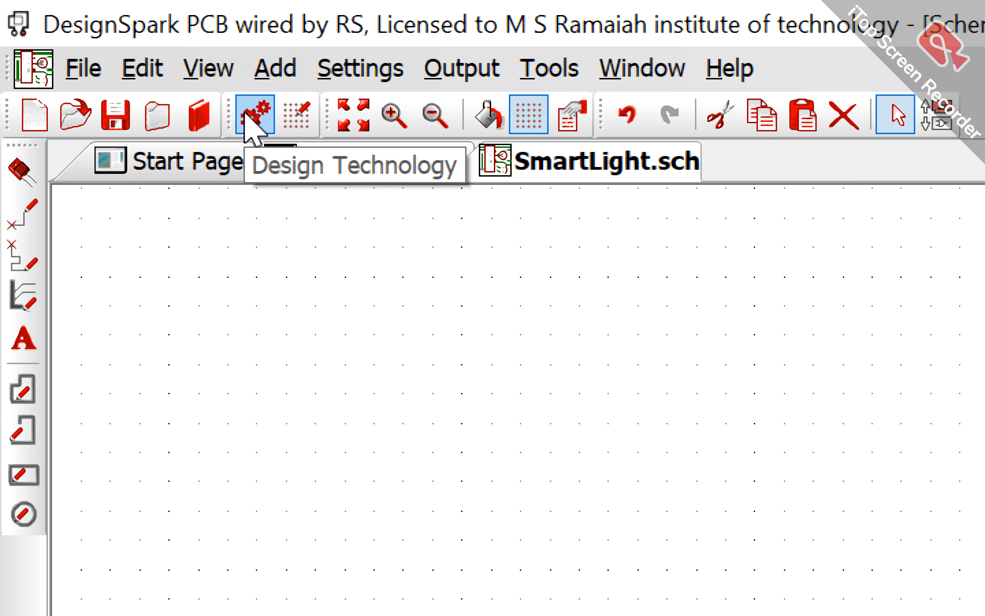
{"action": "left_click", "coordinate": [355, 71]}
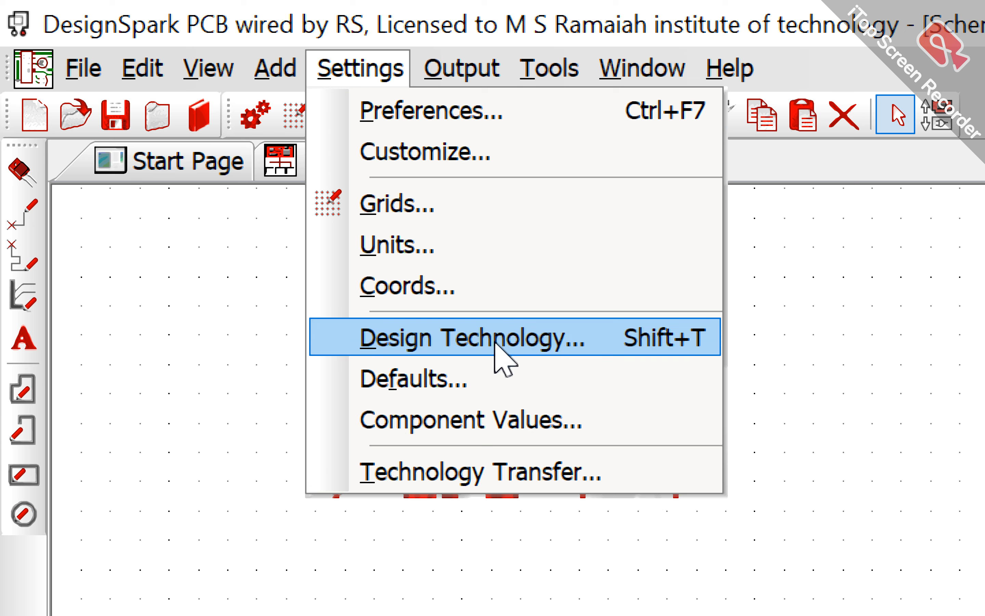
{"action": "mouse_move", "coordinate": [207, 68]}
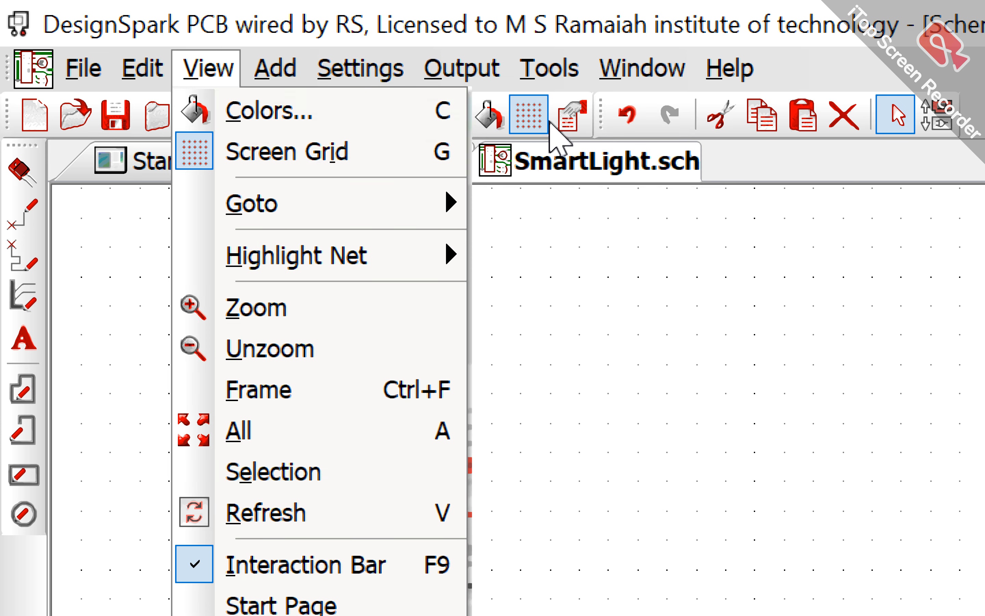
{"action": "left_click", "coordinate": [185, 382]}
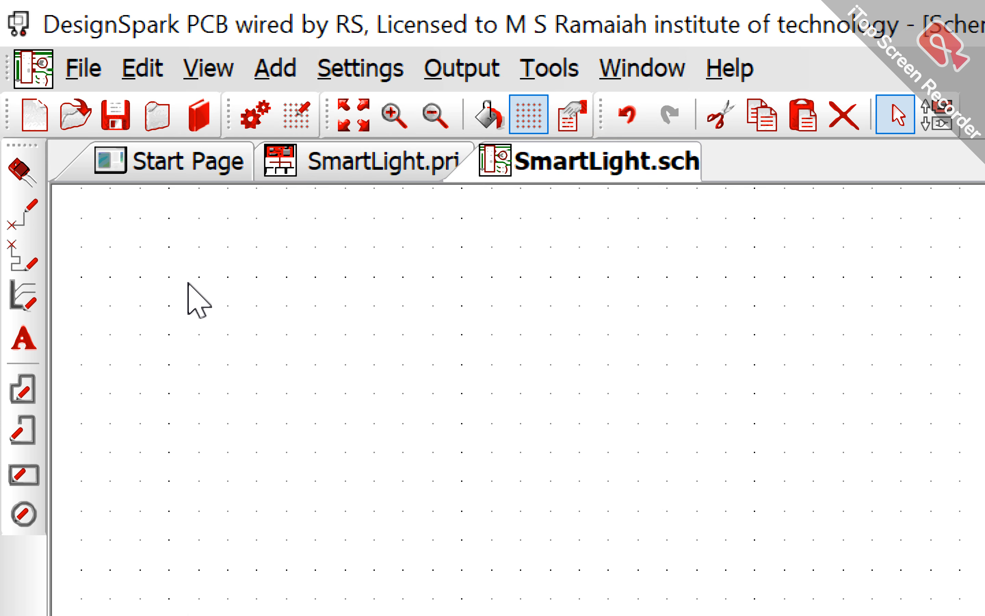
In the Design Technology text styles, set the Default style's font to Times New Roman Bold Italic and widen the Font column.
{"action": "left_click", "coordinate": [256, 116]}
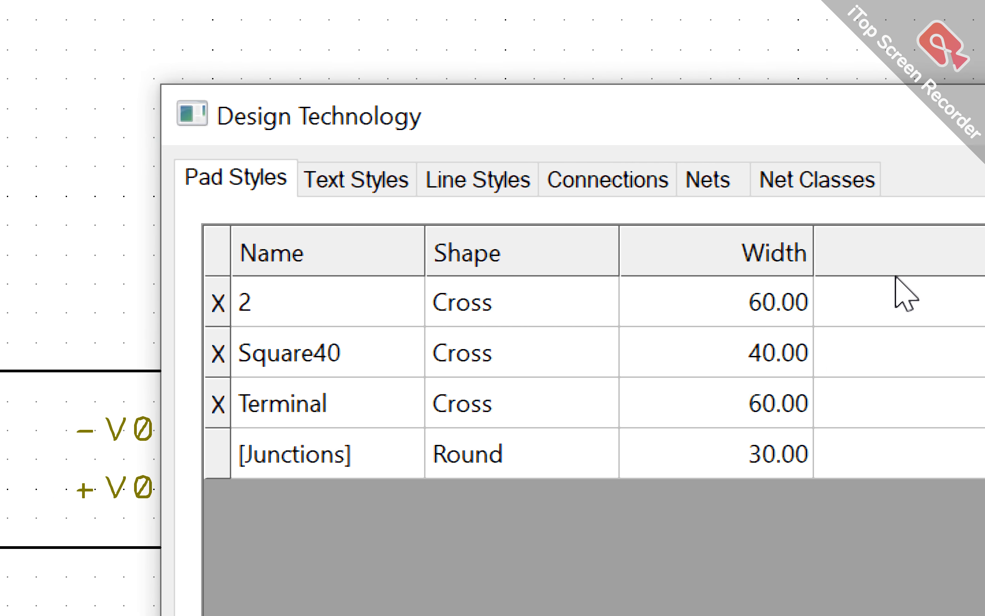
{"action": "left_click", "coordinate": [360, 179]}
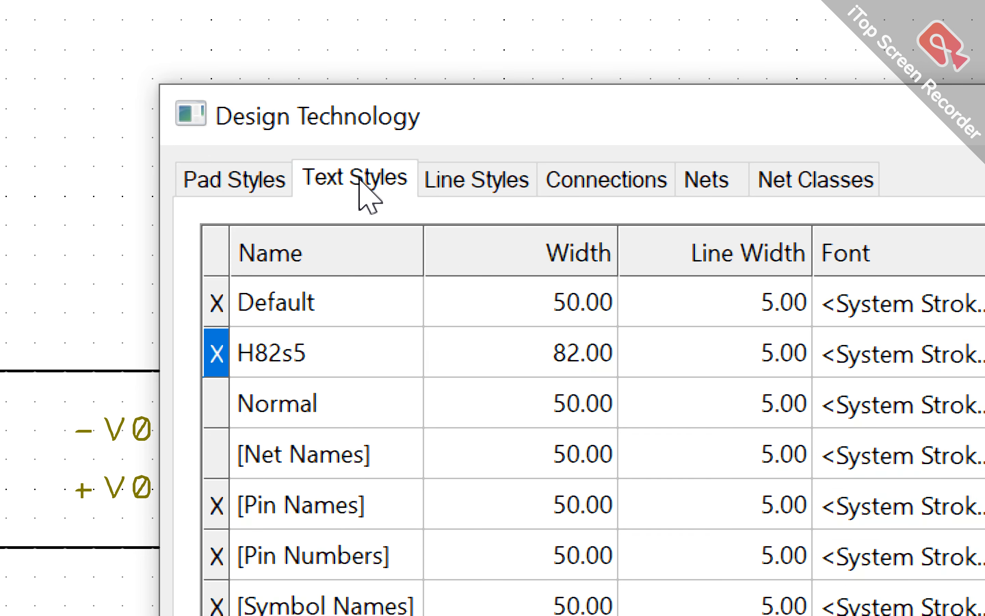
{"action": "left_click", "coordinate": [861, 311]}
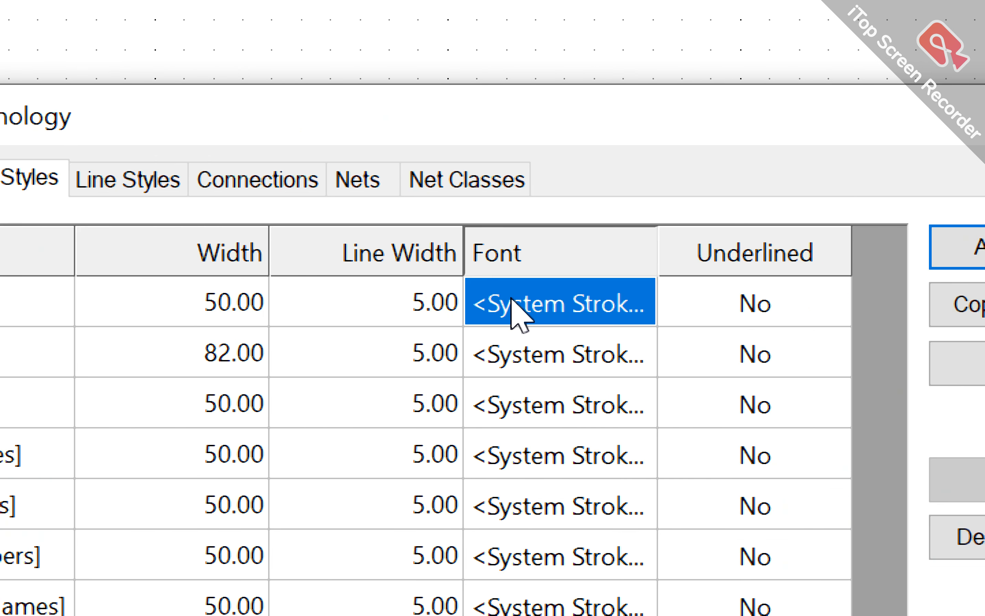
{"action": "left_click", "coordinate": [511, 299]}
{"action": "key", "text": "t"}
{"action": "key", "text": "t"}
{"action": "key", "text": "t"}
{"action": "key", "text": "t"}
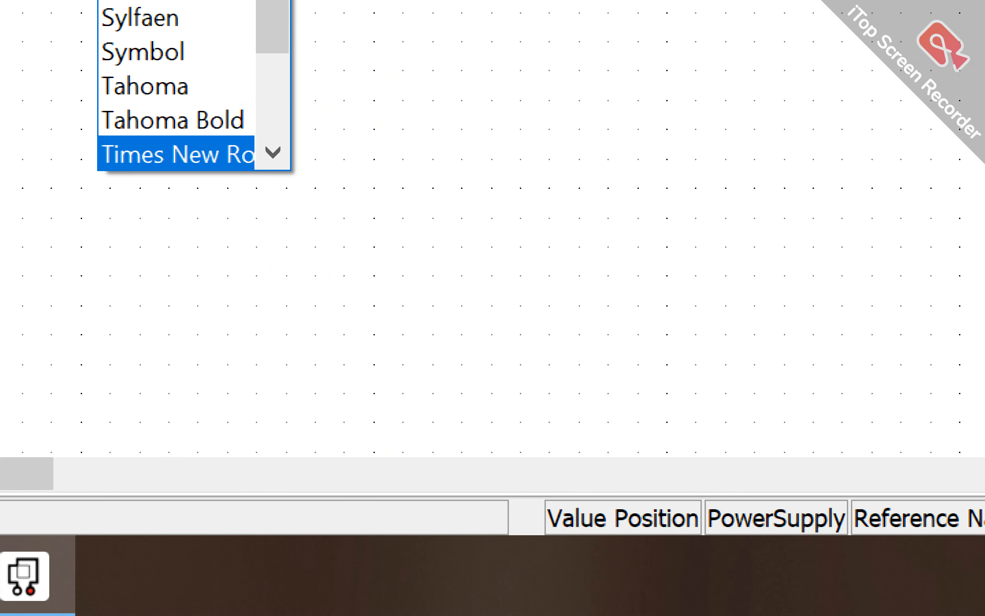
{"action": "key", "text": "t"}
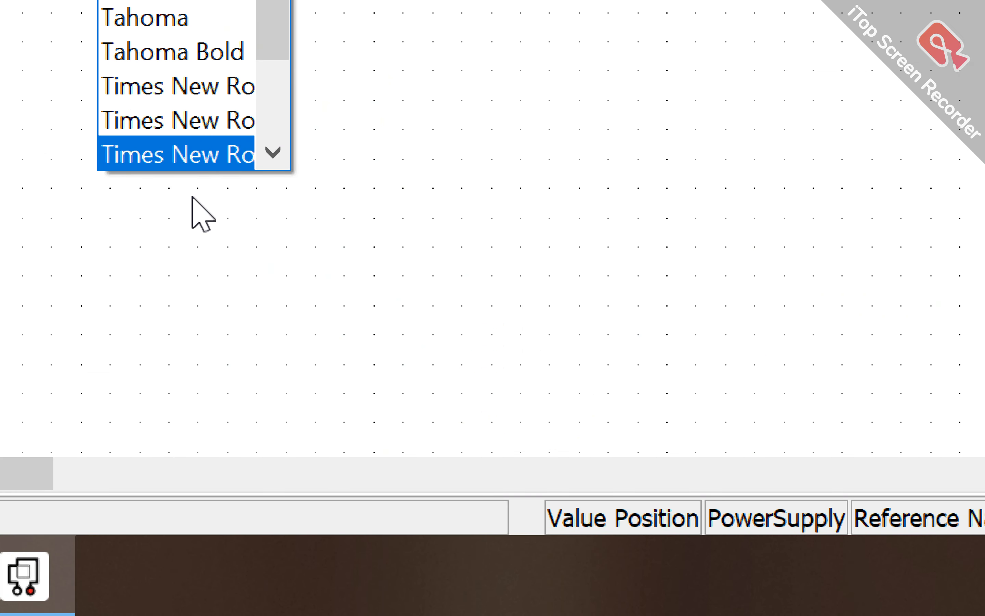
{"action": "left_click", "coordinate": [211, 163]}
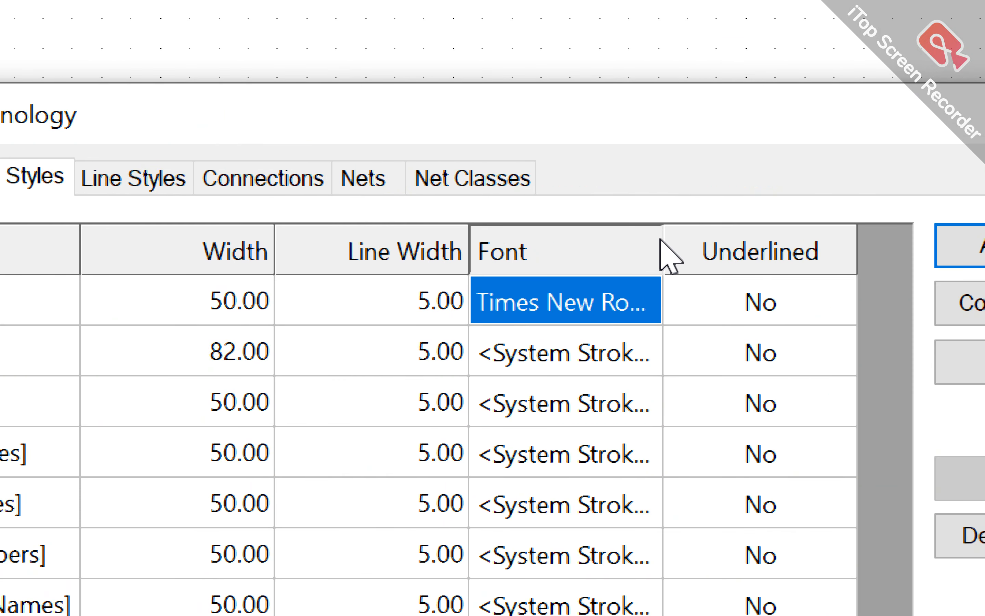
{"action": "left_click_drag", "start_coordinate": [665, 244], "coordinate": [882, 247]}
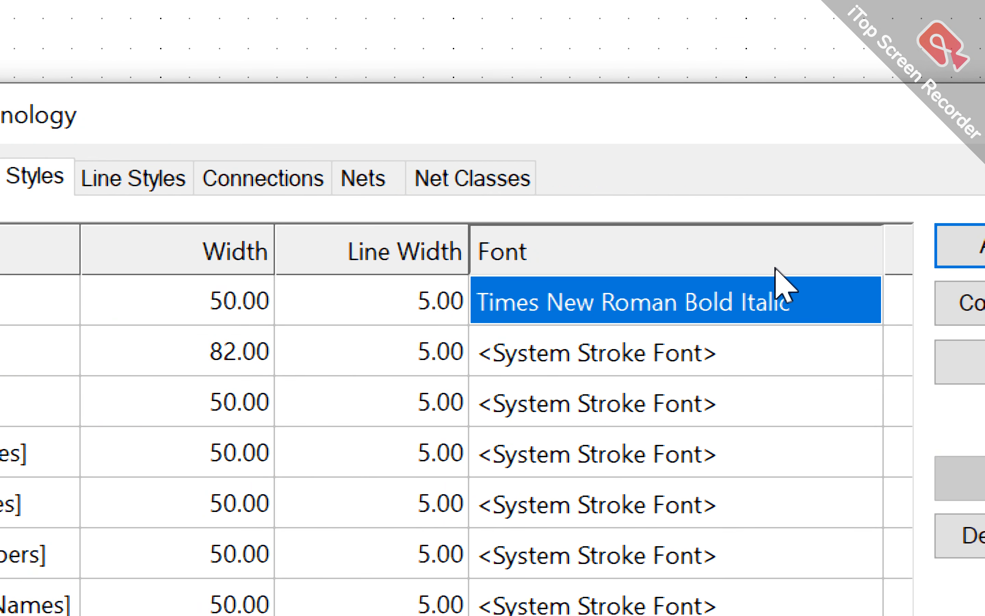
Change the Default text style's font to Times New Roman Bold and apply it to all text styles.
{"action": "left_click", "coordinate": [757, 301]}
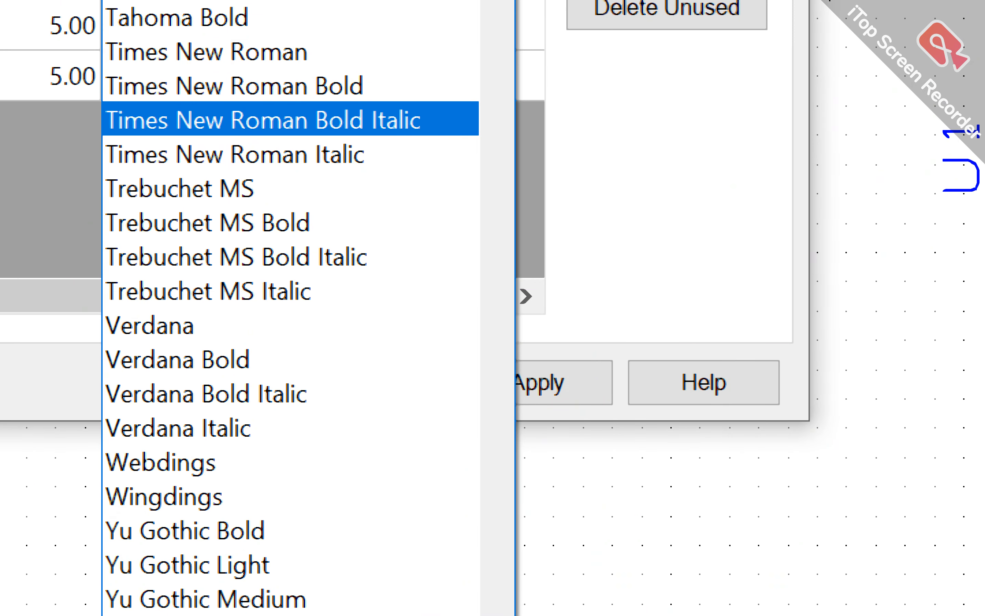
{"action": "left_click", "coordinate": [275, 86]}
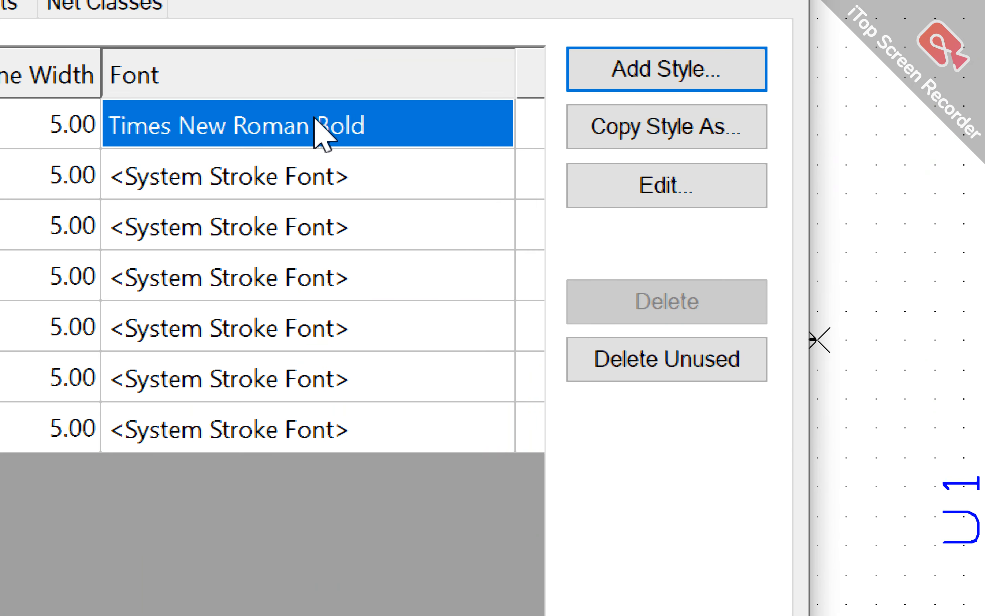
{"action": "right_click", "coordinate": [317, 124]}
{"action": "left_click", "coordinate": [397, 143]}
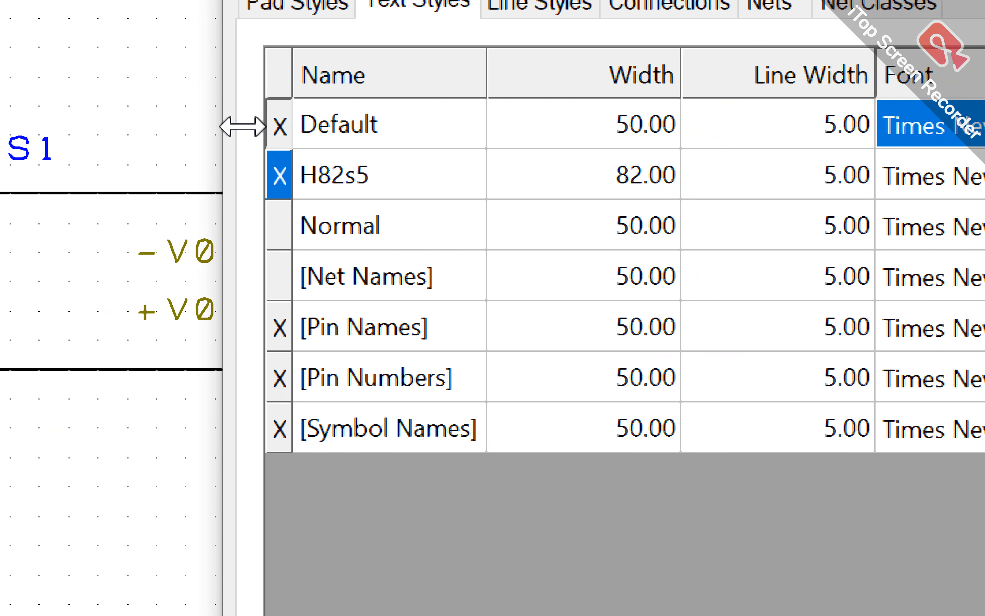
Set the Default text style's width to 100, apply it to all text styles, and save the Design Technology settings.
{"action": "left_click", "coordinate": [644, 127]}
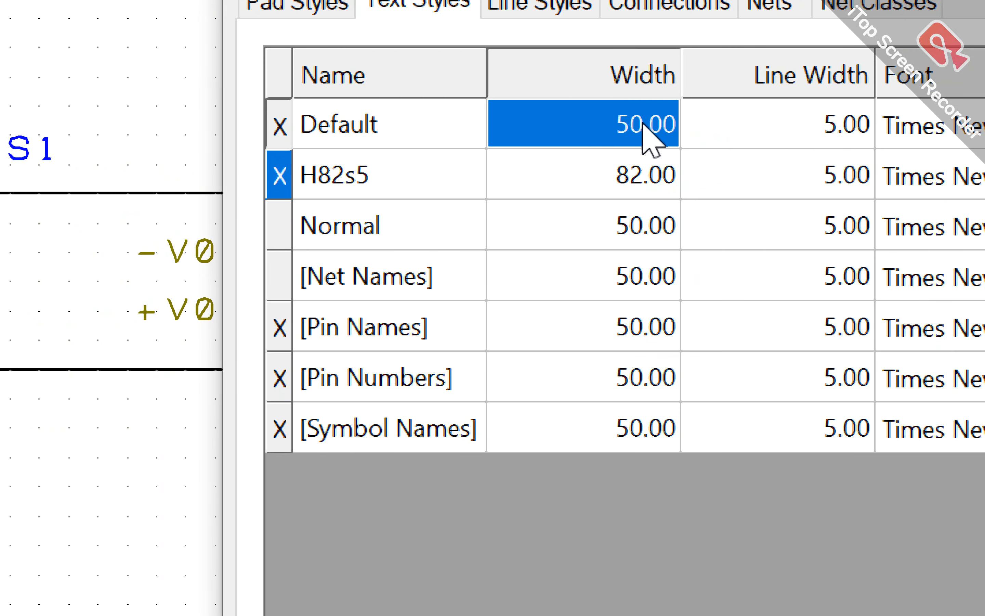
{"action": "type", "text": "100"}
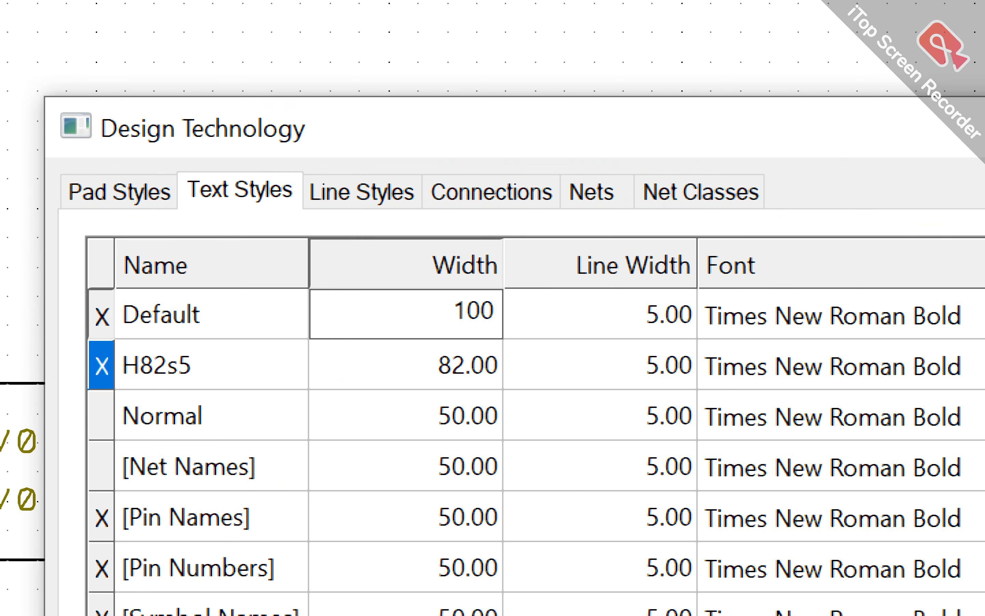
{"action": "left_click", "coordinate": [533, 330]}
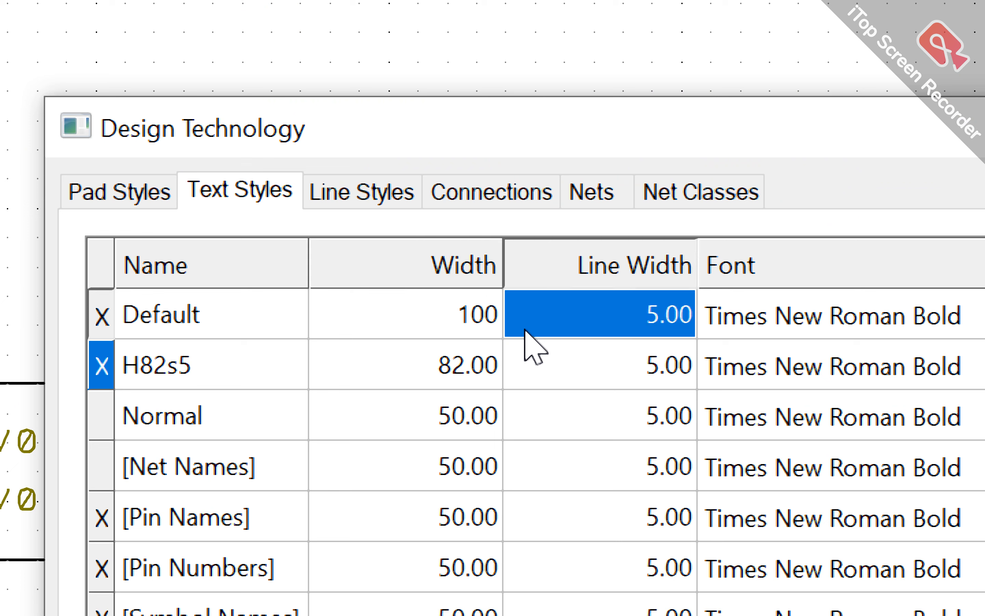
{"action": "right_click", "coordinate": [407, 322]}
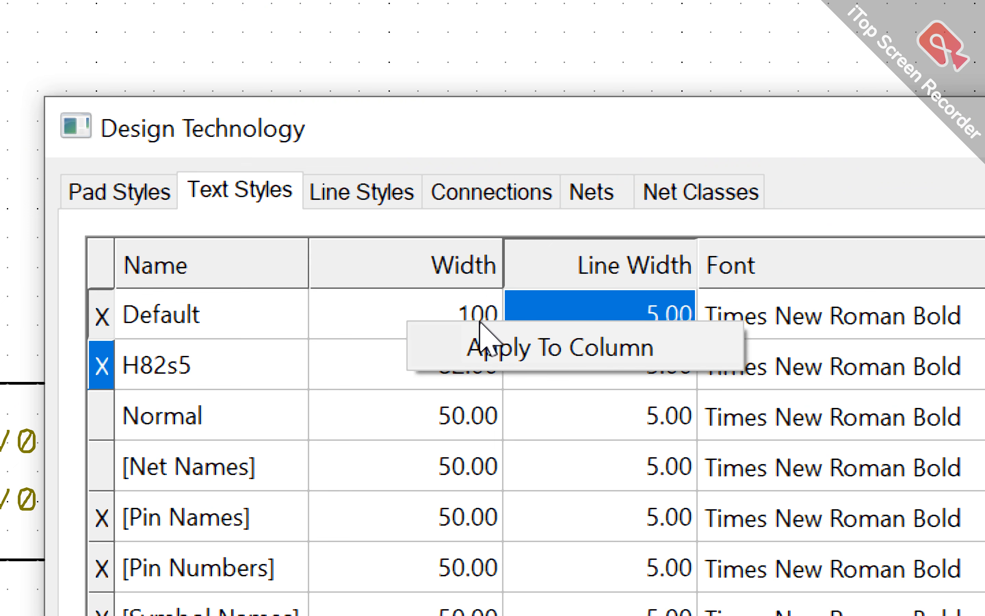
{"action": "double_click", "coordinate": [331, 291]}
{"action": "left_click", "coordinate": [347, 333]}
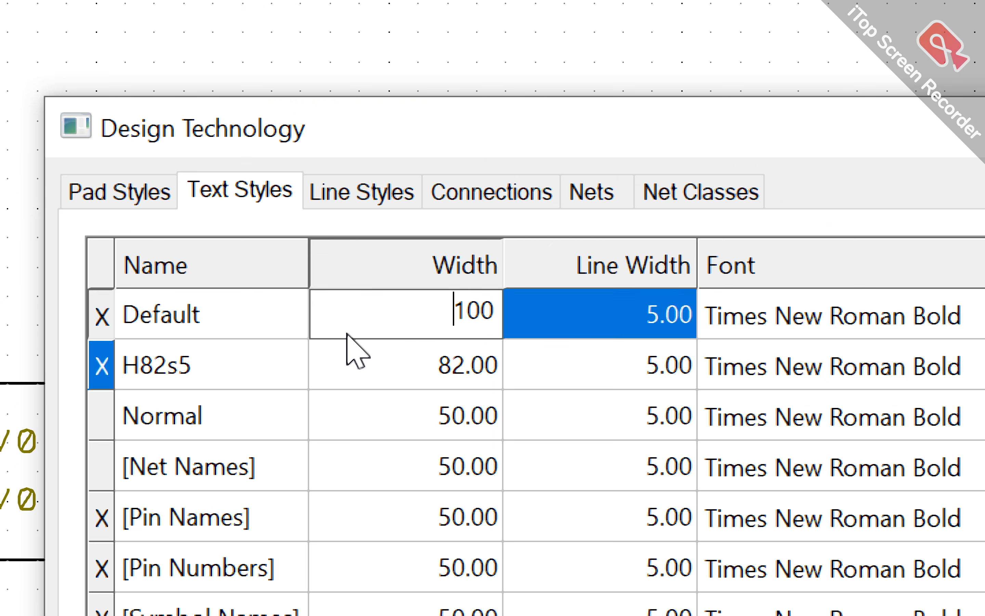
{"action": "left_click", "coordinate": [358, 399]}
{"action": "left_click", "coordinate": [361, 315]}
{"action": "right_click", "coordinate": [362, 317]}
{"action": "left_click", "coordinate": [391, 347]}
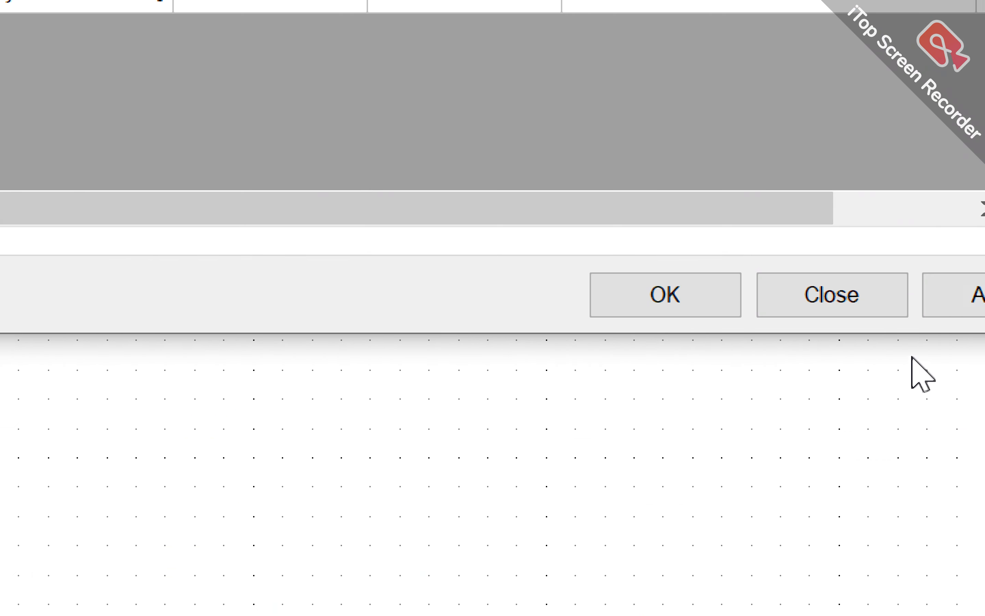
{"action": "left_click", "coordinate": [976, 297]}
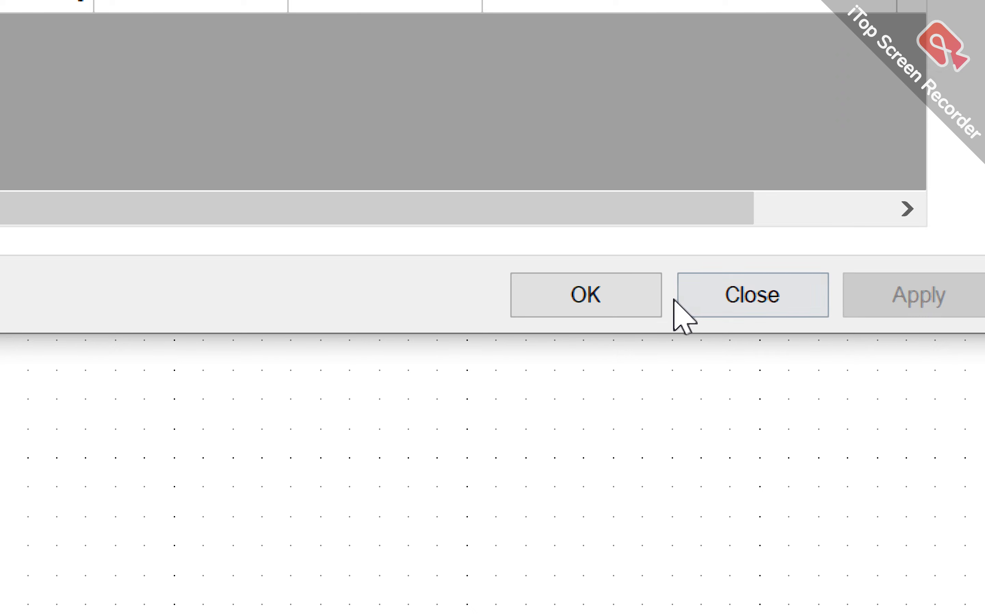
{"action": "left_click", "coordinate": [645, 291]}
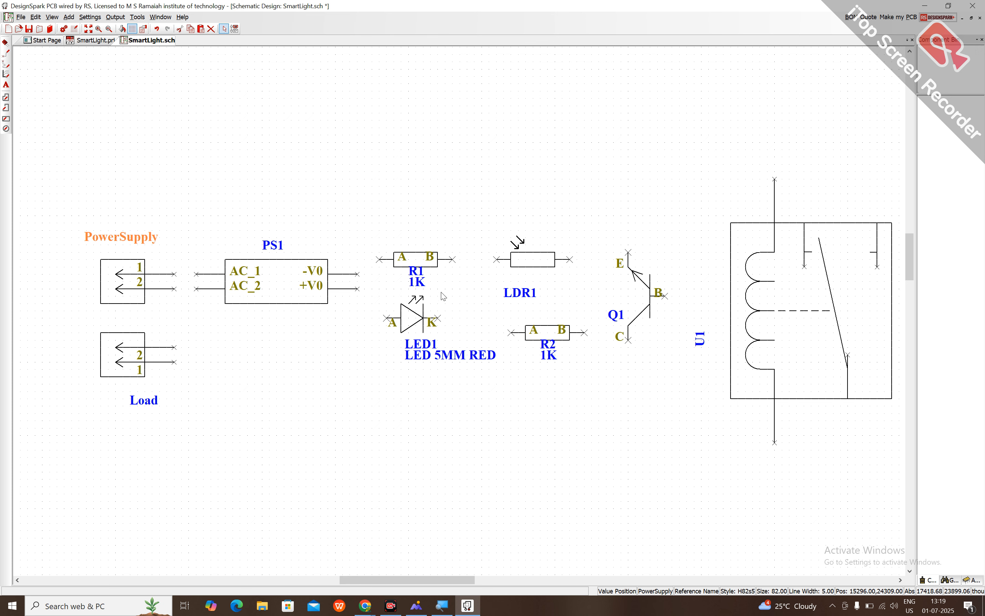
Move the Load label to just below its connector and delete the LED 5MM RED value label under LED1.
{"action": "left_click_drag", "start_coordinate": [154, 402], "coordinate": [123, 396]}
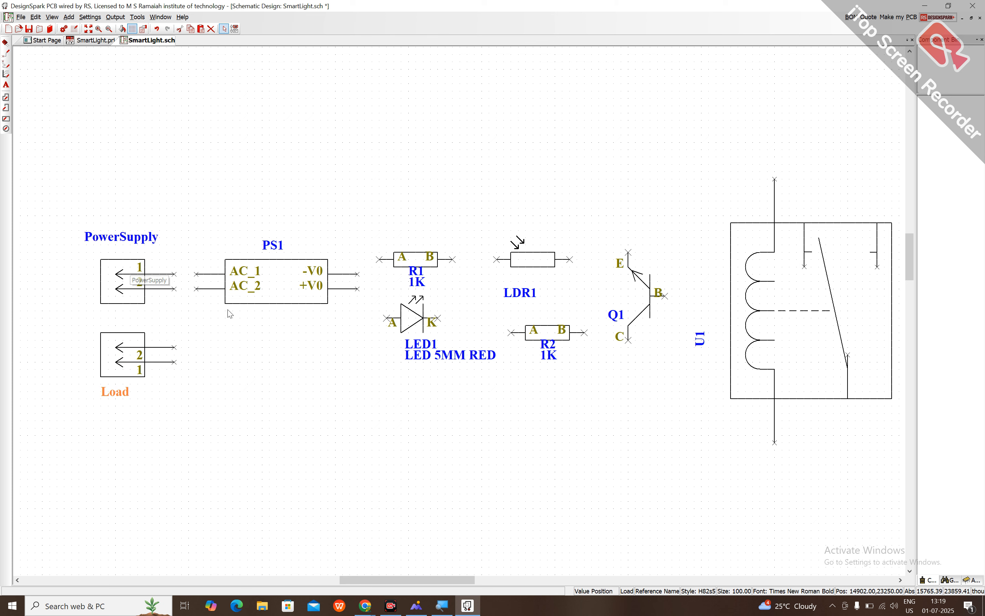
{"action": "left_click", "coordinate": [423, 362]}
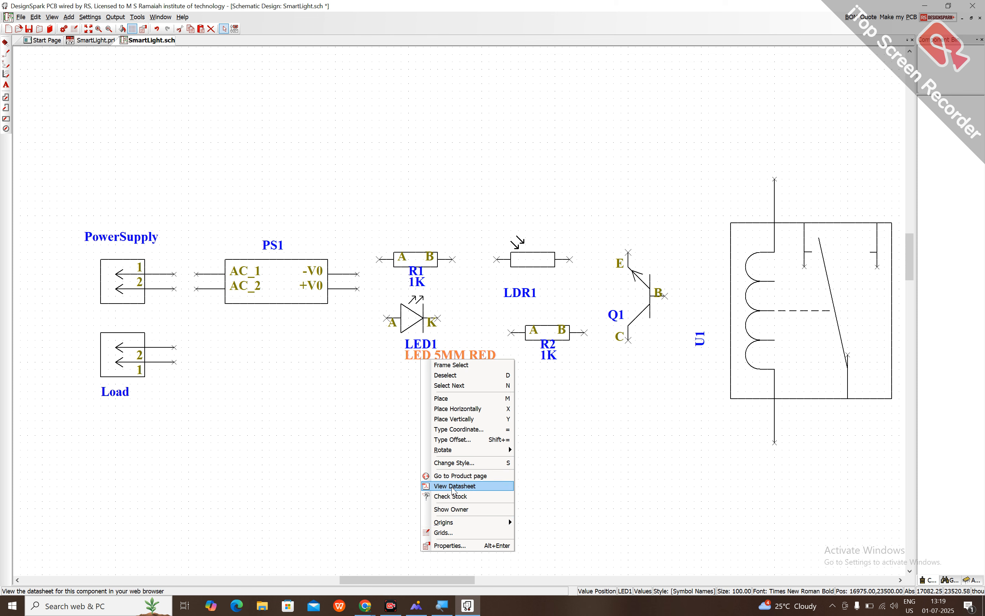
{"action": "left_click", "coordinate": [373, 436]}
{"action": "left_click", "coordinate": [210, 29]}
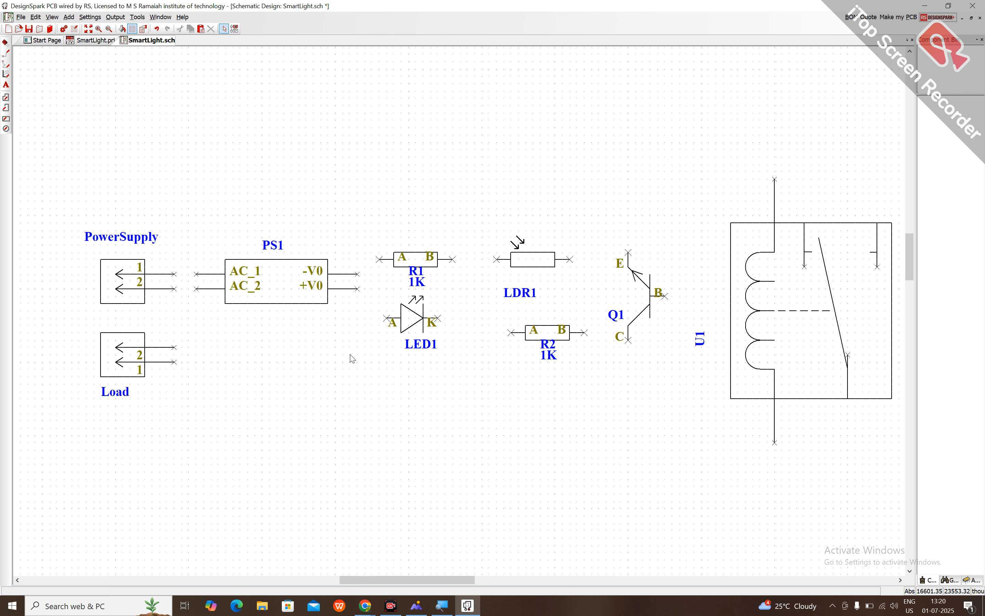
Wire Q1's emitter to the -V0 line above R1 and magnify the new junction for inspection.
{"action": "left_click", "coordinate": [174, 274]}
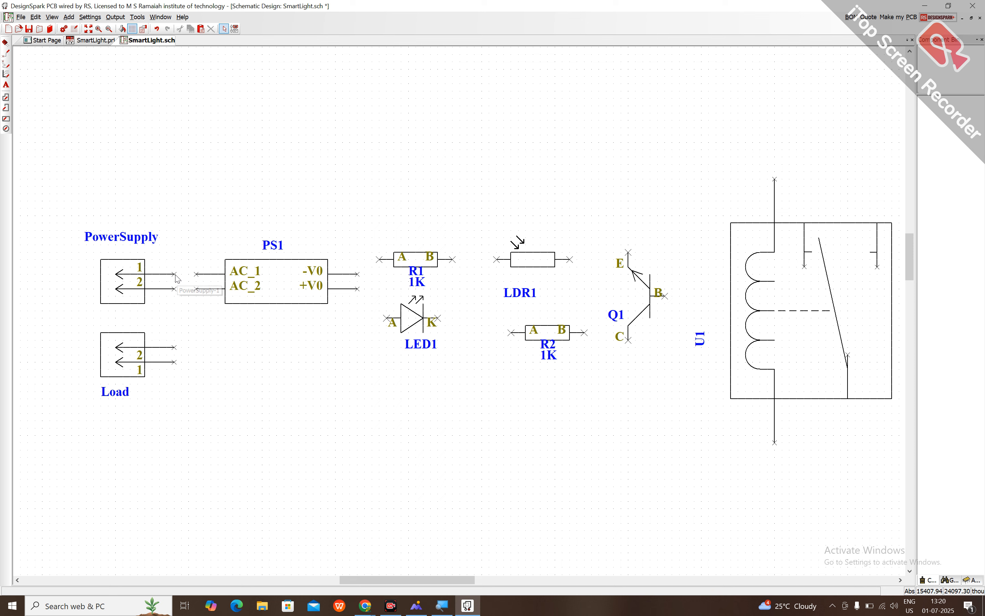
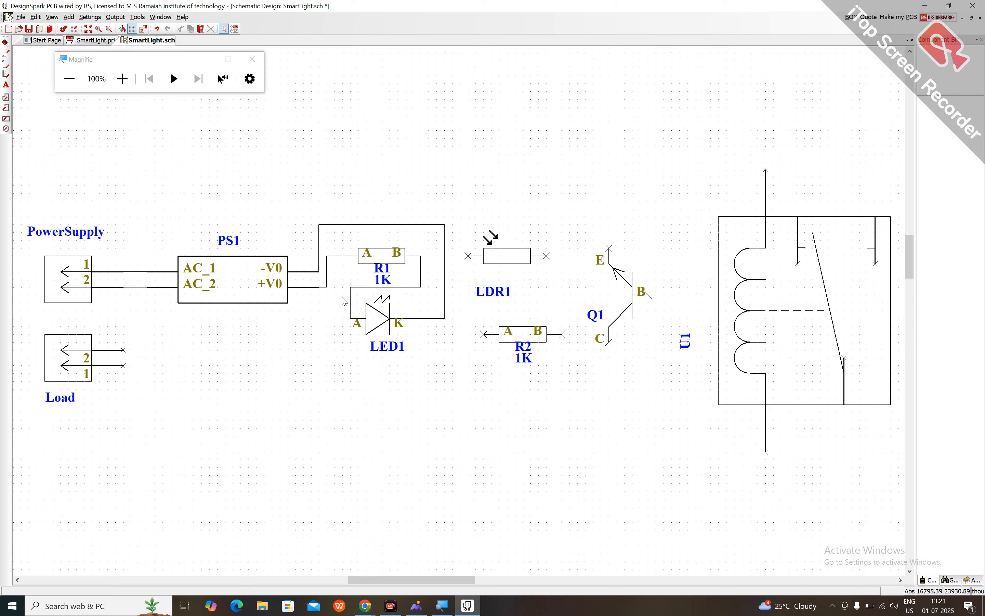
{"action": "left_click_drag", "start_coordinate": [609, 252], "coordinate": [448, 232]}
{"action": "key", "text": "super+plus"}
{"action": "key", "text": "super+plus"}
{"action": "key", "text": "super+plus"}
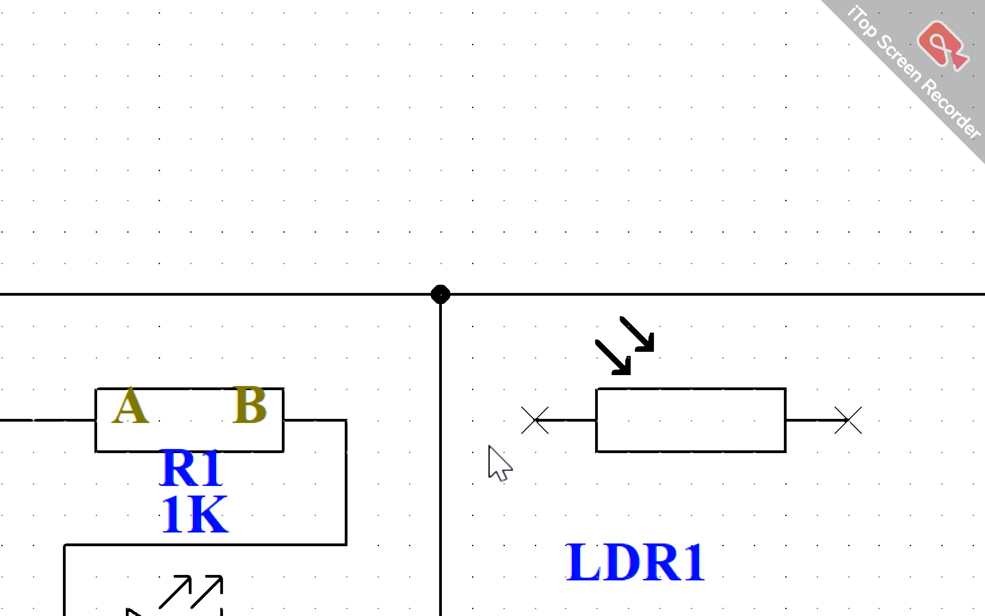
{"action": "key", "text": "super+minus"}
{"action": "key", "text": "super+minus"}
{"action": "key", "text": "super+minus"}
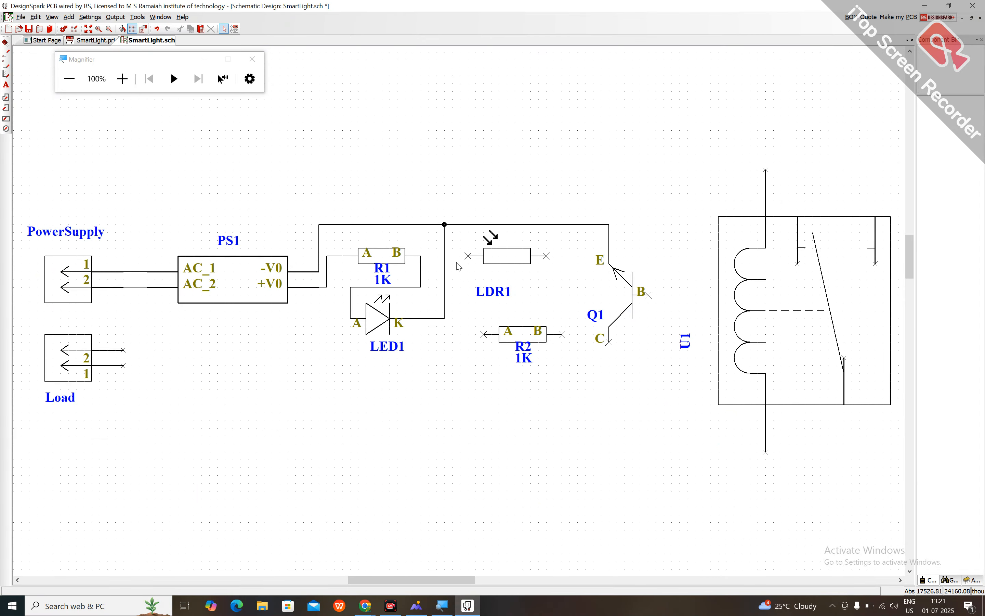
Examine the transistor, LDR and resistor wiring in the reference circuit image in WPS Photos, and return to the DesignSpark PCB schematic.
{"action": "left_click", "coordinate": [418, 608]}
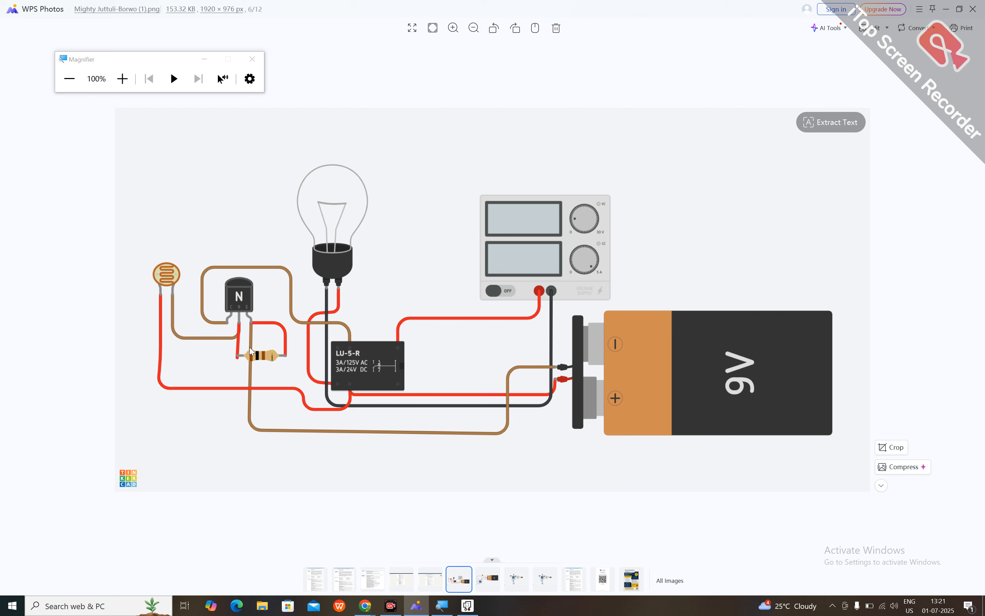
{"action": "left_click", "coordinate": [947, 8]}
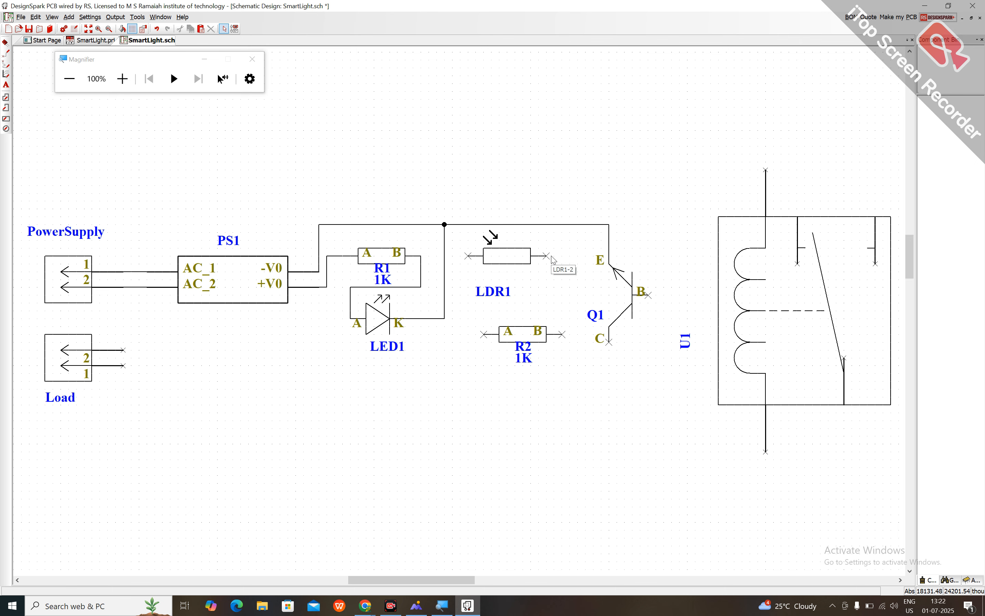
{"action": "left_click", "coordinate": [416, 606]}
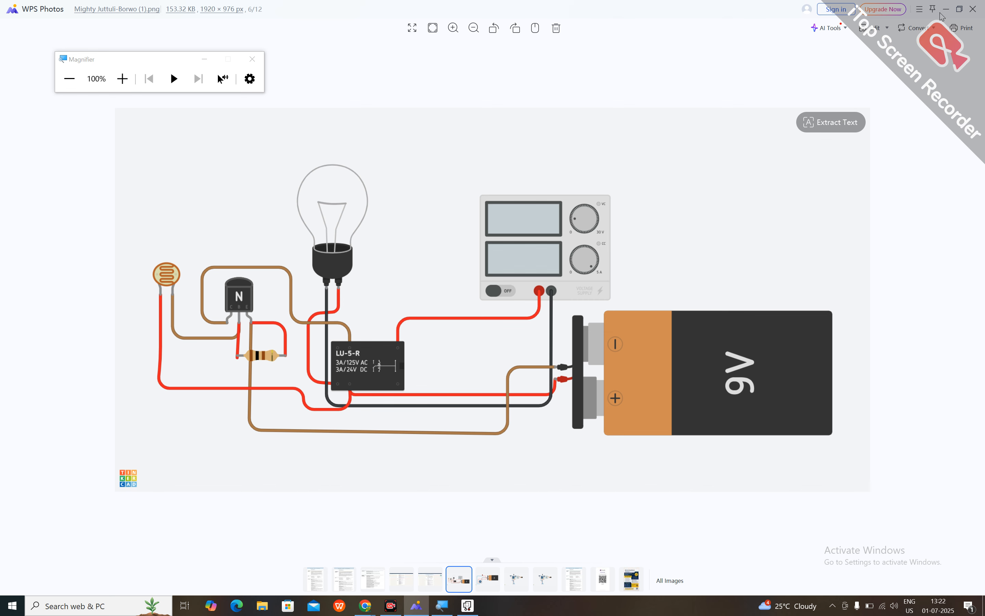
{"action": "left_click", "coordinate": [952, 13]}
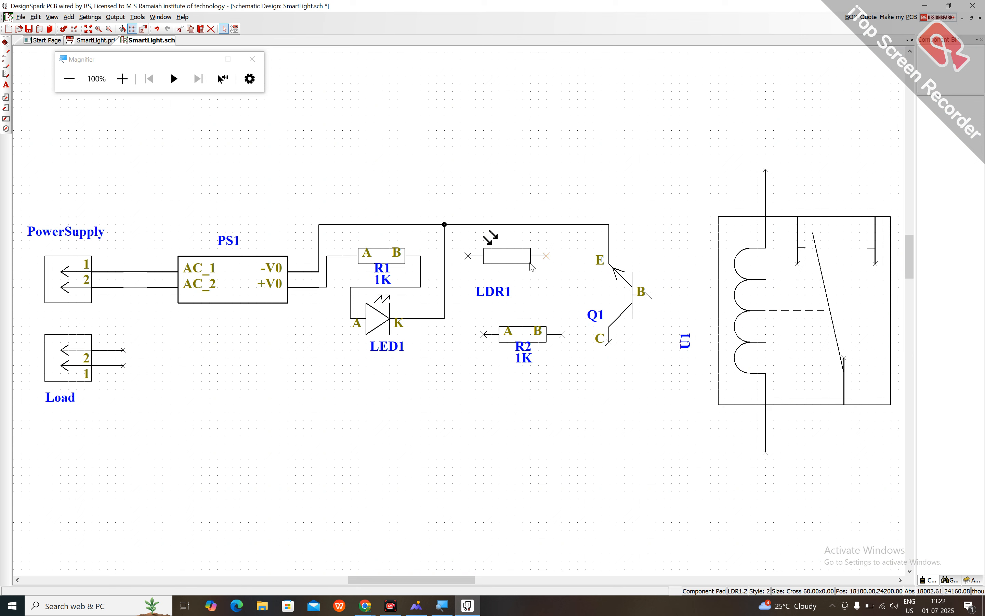
Rotate LDR1 and flip Q1 so its base faces left, placing LDR1 between LED1 and Q1.
{"action": "left_click_drag", "start_coordinate": [510, 264], "coordinate": [671, 294]}
{"action": "key", "text": "r"}
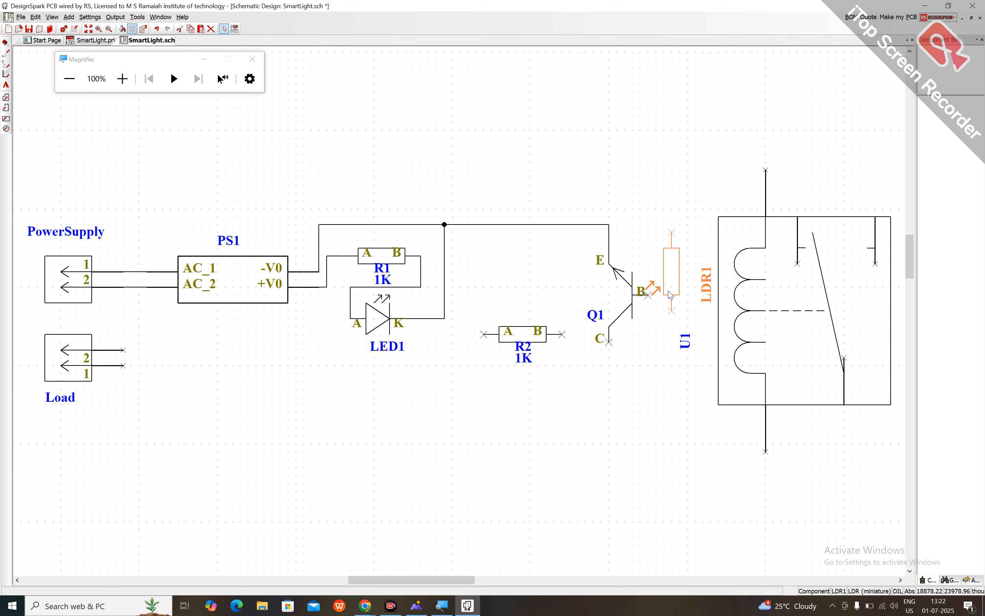
{"action": "left_click", "coordinate": [633, 308]}
{"action": "key", "text": "f"}
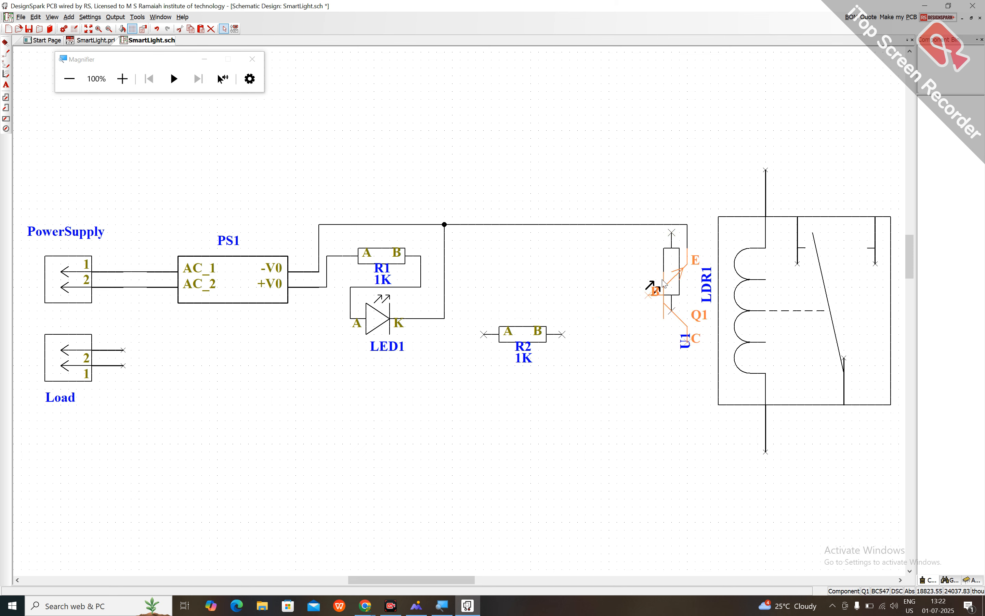
{"action": "left_click_drag", "start_coordinate": [672, 279], "coordinate": [561, 279]}
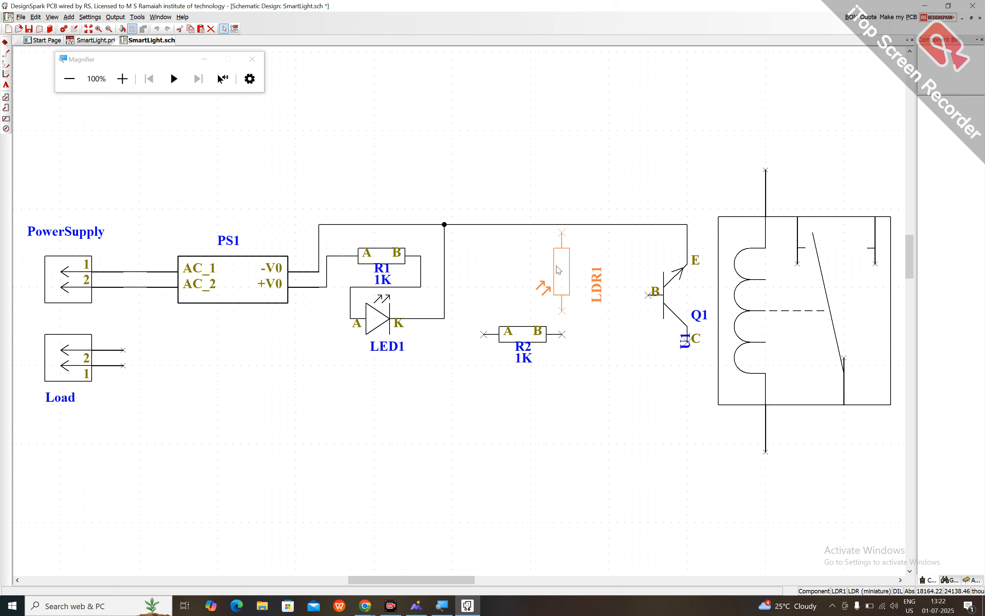
{"action": "left_click_drag", "start_coordinate": [669, 290], "coordinate": [640, 285]}
Place R2 directly under the -V0 line with LDR1 horizontal below it, and center the LDR1 label above its symbol.
{"action": "left_click_drag", "start_coordinate": [572, 279], "coordinate": [580, 249]}
{"action": "left_click_drag", "start_coordinate": [548, 346], "coordinate": [580, 338]}
{"action": "left_click_drag", "start_coordinate": [522, 282], "coordinate": [529, 366]}
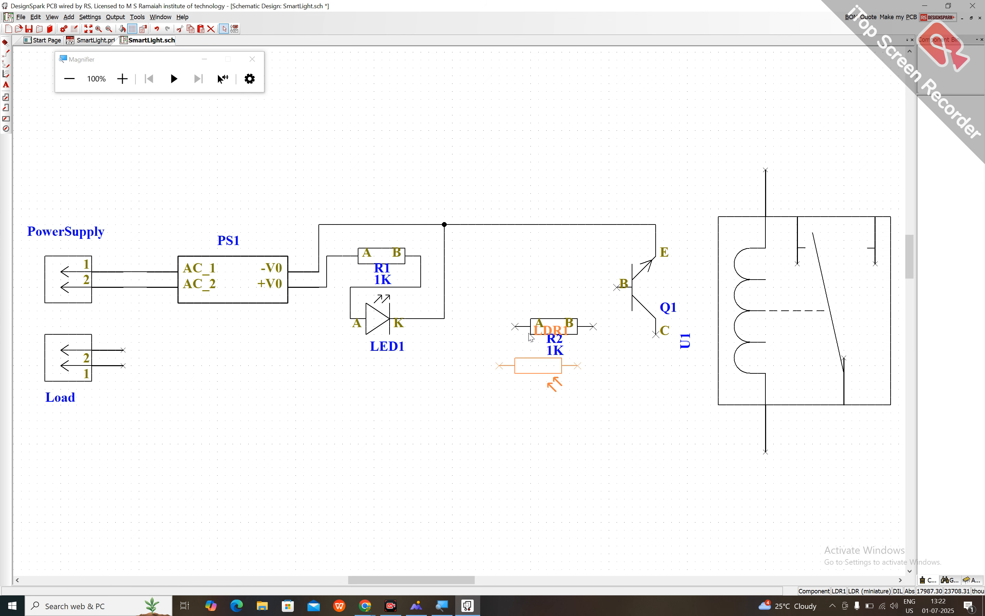
{"action": "left_click_drag", "start_coordinate": [524, 326], "coordinate": [515, 257]}
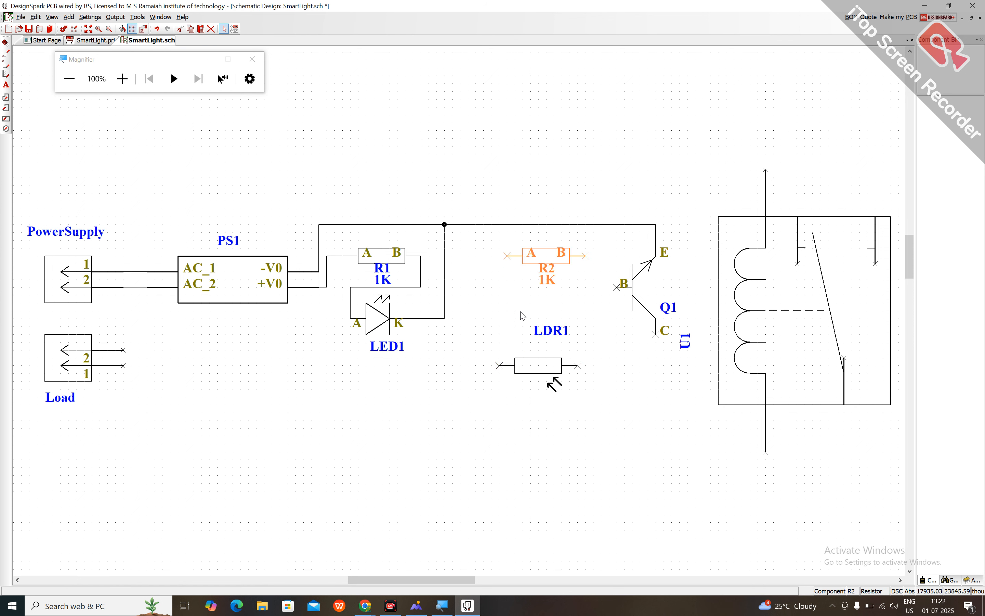
{"action": "left_click_drag", "start_coordinate": [537, 375], "coordinate": [548, 338]}
{"action": "left_click", "coordinate": [605, 311]}
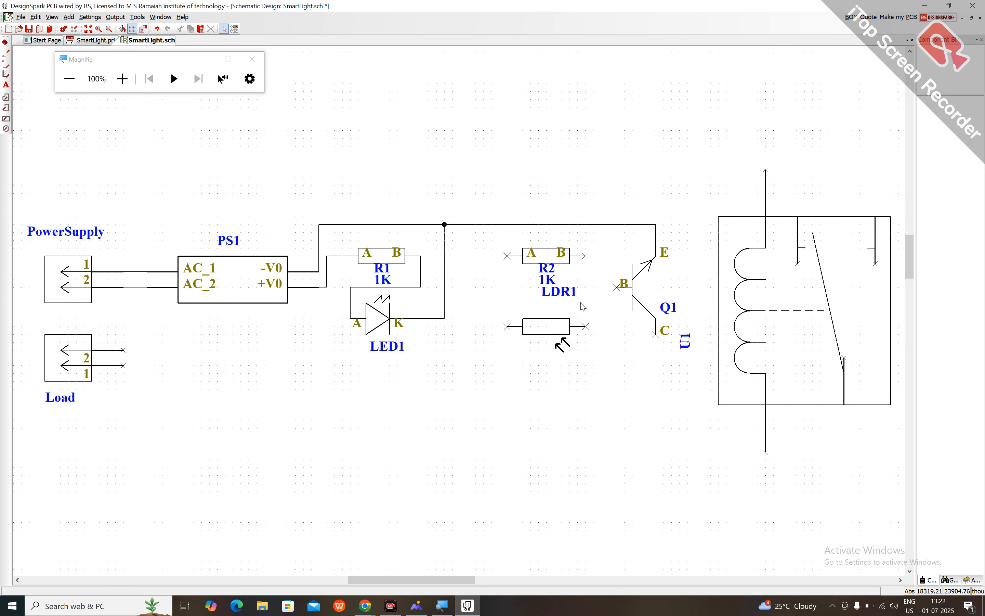
{"action": "left_click_drag", "start_coordinate": [566, 292], "coordinate": [547, 307]}
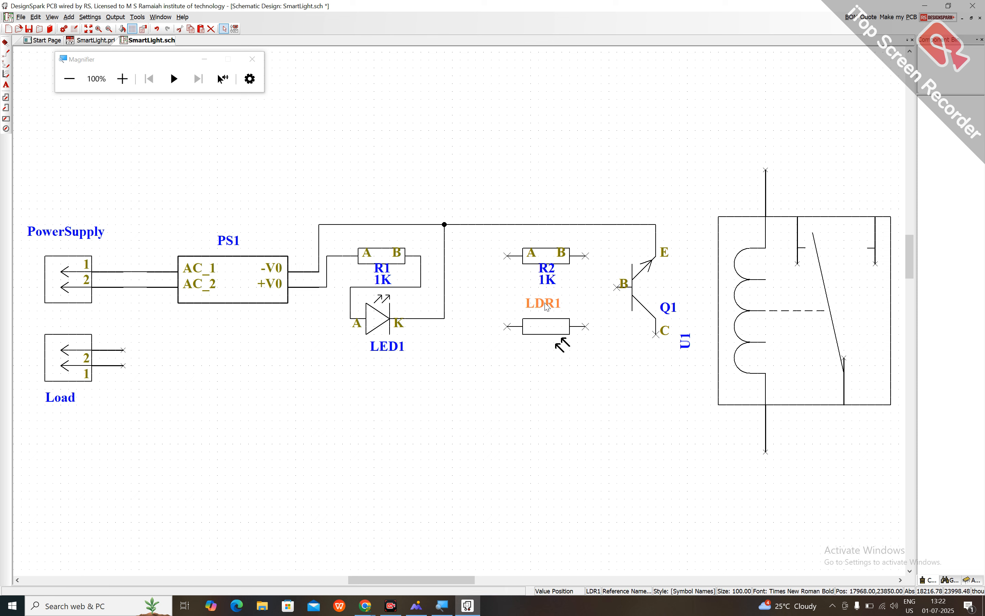
Wire R2's pin B to Q1's base and its pin A to the -V0 line.
{"action": "double_click", "coordinate": [585, 259]}
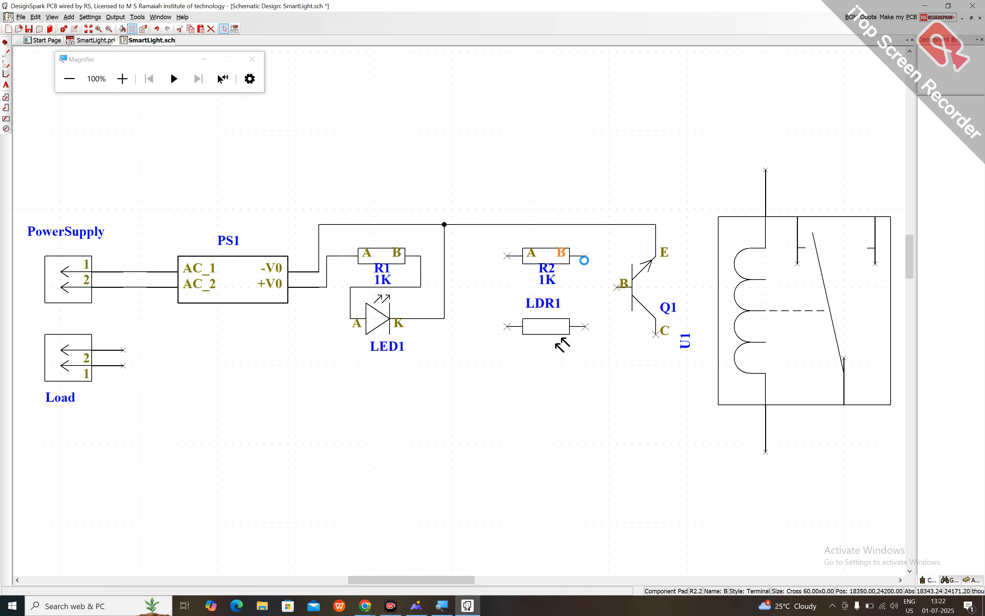
{"action": "left_click", "coordinate": [621, 288]}
{"action": "double_click", "coordinate": [510, 260]}
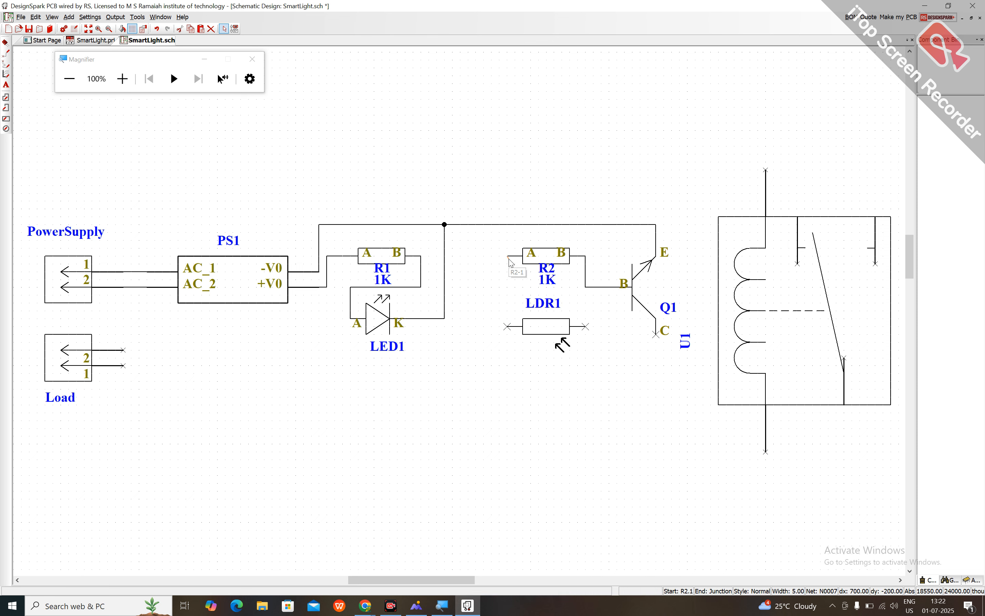
{"action": "left_click", "coordinate": [484, 225]}
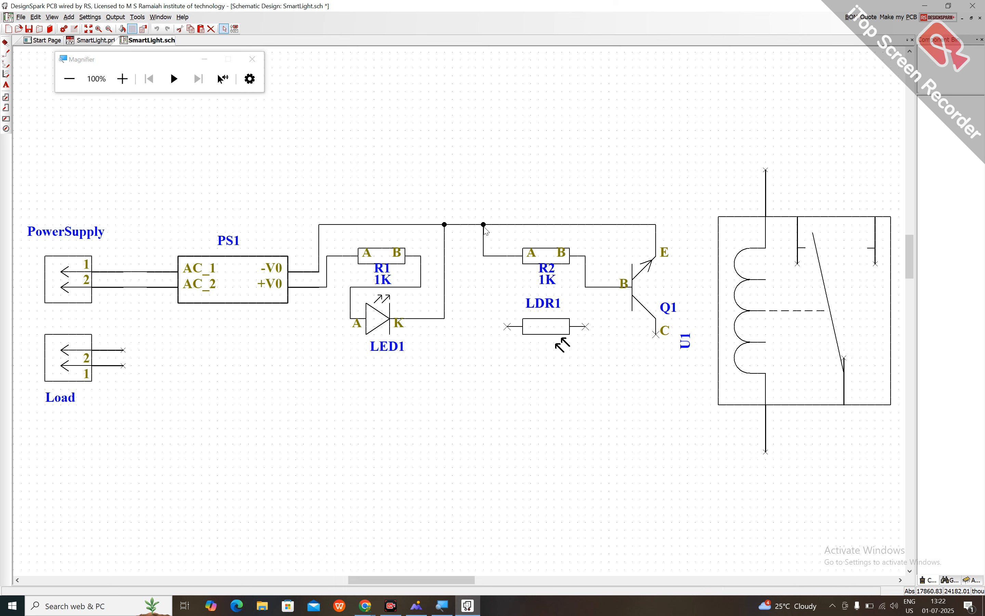
Move LDR1 slightly closer to R2 and wire its right pin to the connection between R2 and Q1's base.
{"action": "left_click_drag", "start_coordinate": [527, 318], "coordinate": [547, 333]}
{"action": "double_click", "coordinate": [586, 318]}
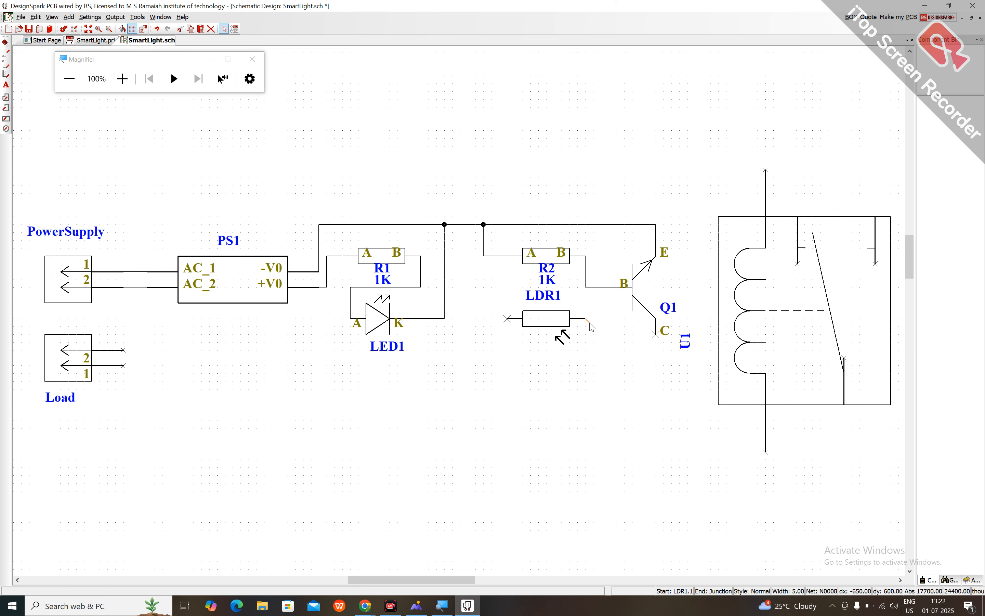
{"action": "left_click", "coordinate": [587, 288]}
Wire LDR1's left pin to the +V0 line, routing beneath LED1, and shift the horizontal segment slightly upward.
{"action": "double_click", "coordinate": [507, 319]}
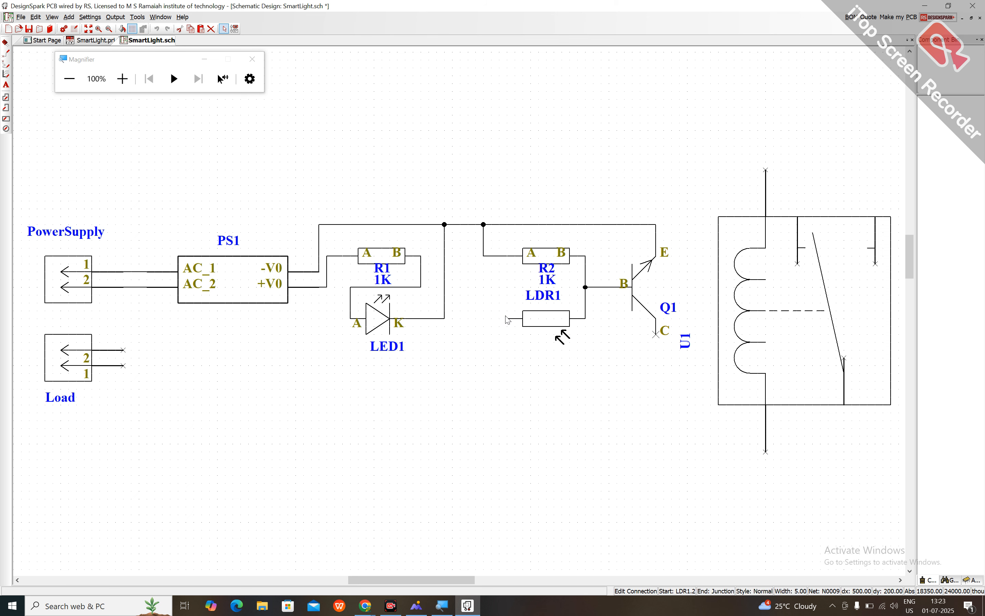
{"action": "left_click", "coordinate": [492, 366]}
{"action": "left_click", "coordinate": [327, 366]}
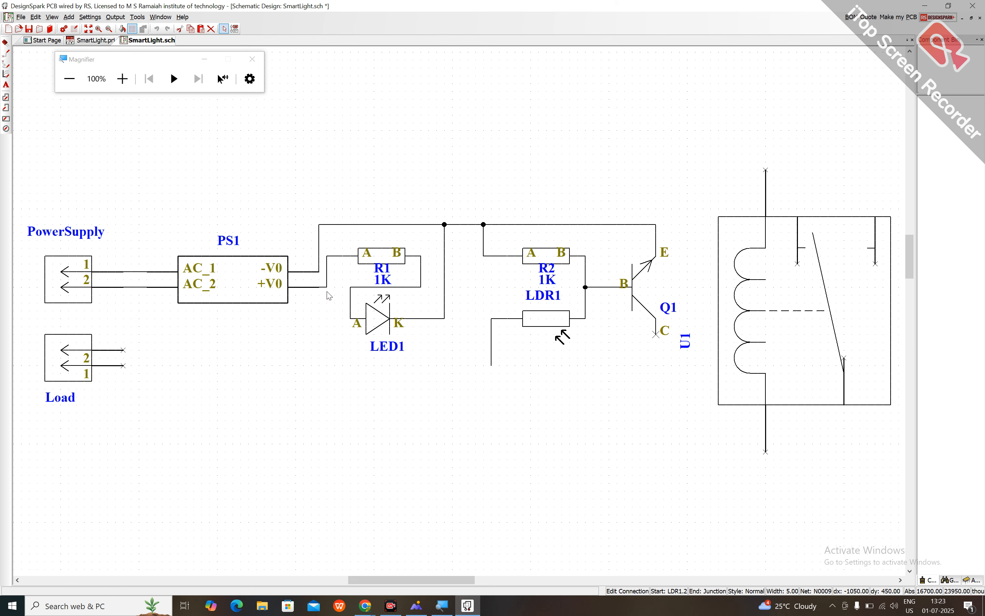
{"action": "left_click", "coordinate": [327, 287]}
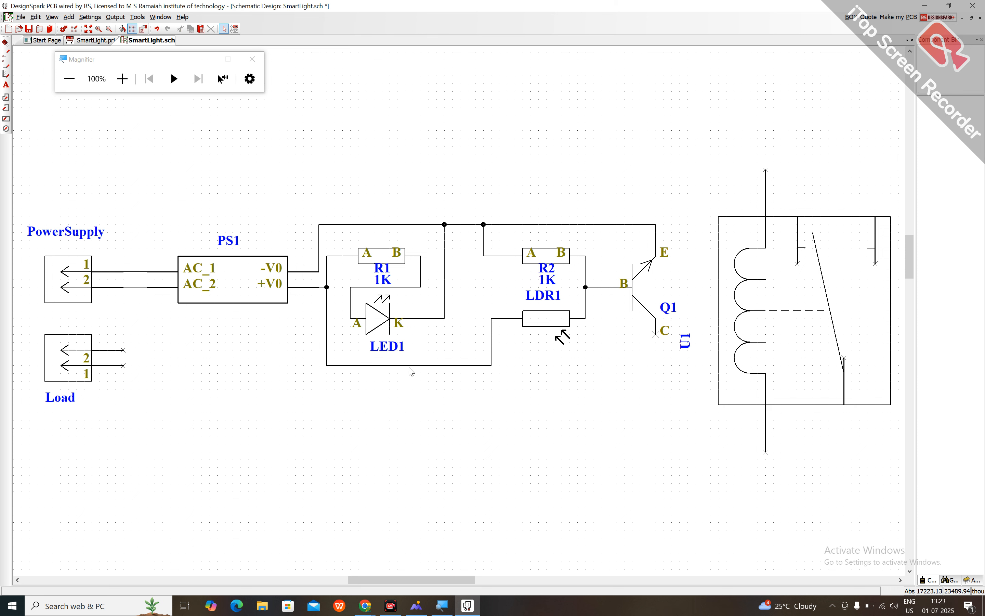
{"action": "left_click_drag", "start_coordinate": [409, 367], "coordinate": [411, 360]}
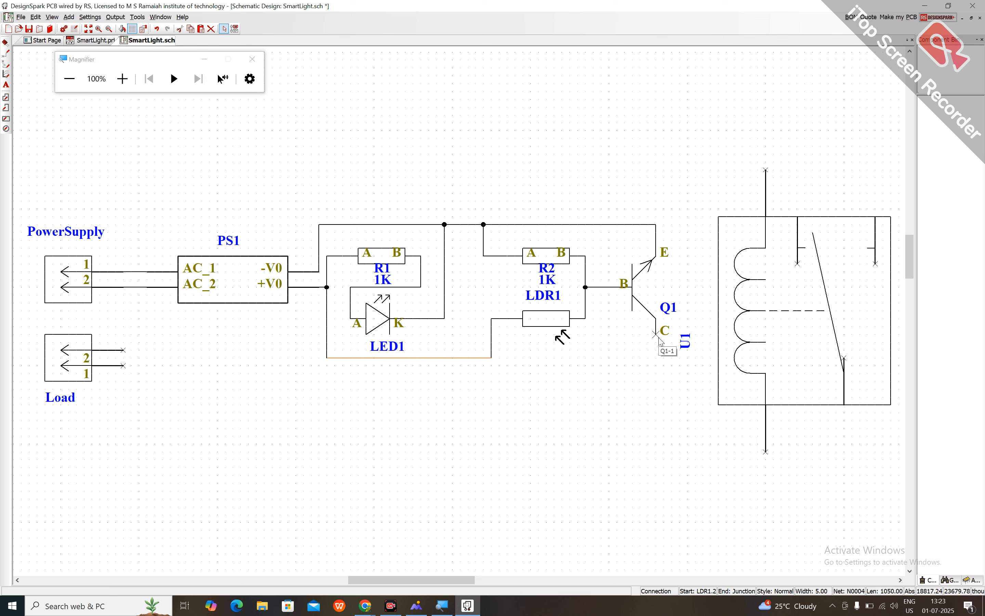
Try wiring Q1's collector to U1's lower coil pin and undo that connection.
{"action": "left_click", "coordinate": [659, 338]}
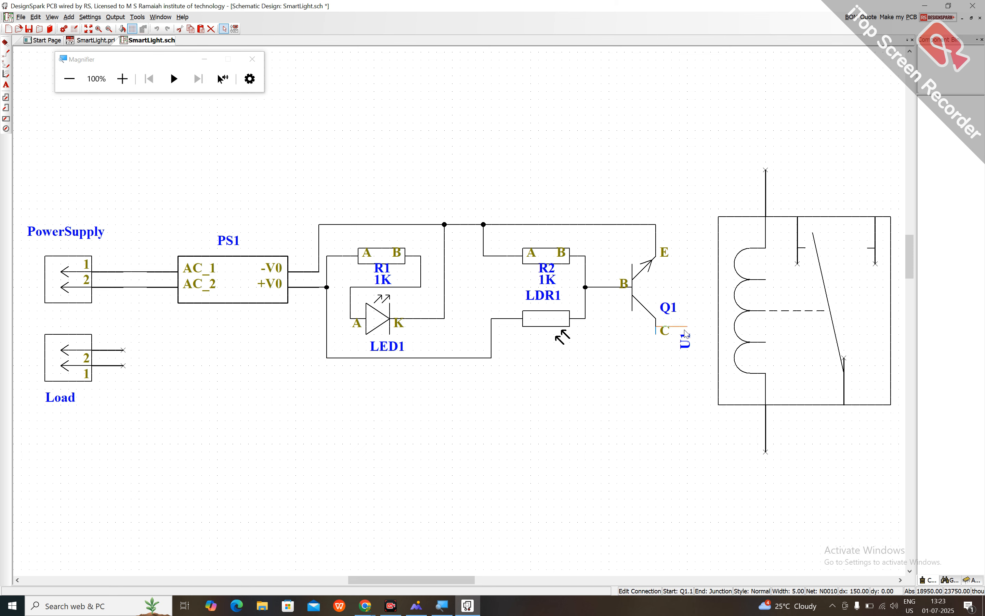
{"action": "left_click", "coordinate": [767, 455]}
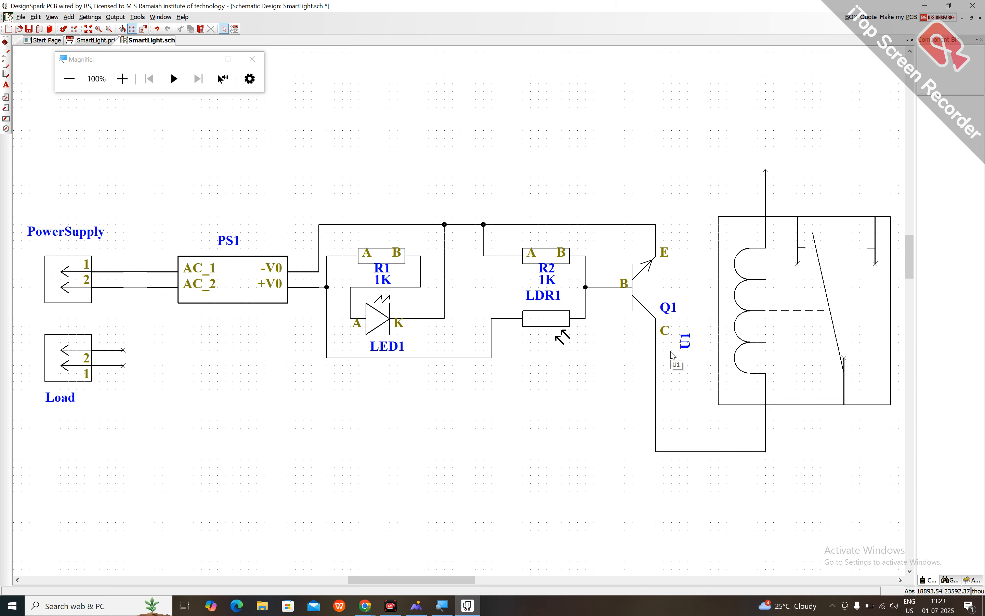
{"action": "key", "text": "ctrl+z"}
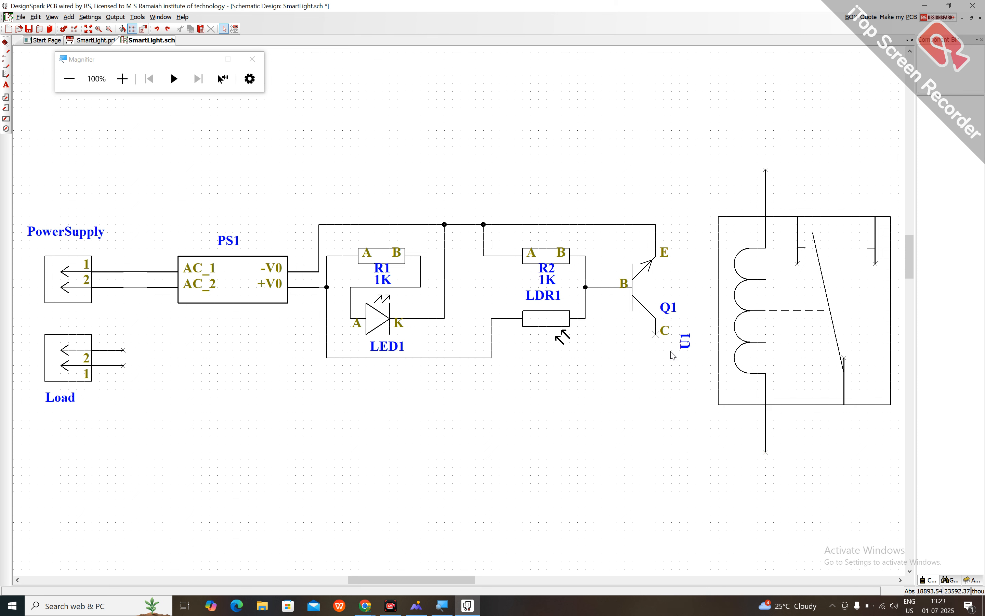
Wire U1's upper coil pin to Q1's collector and move the U1 label between the new wire and the relay.
{"action": "left_click", "coordinate": [766, 170]}
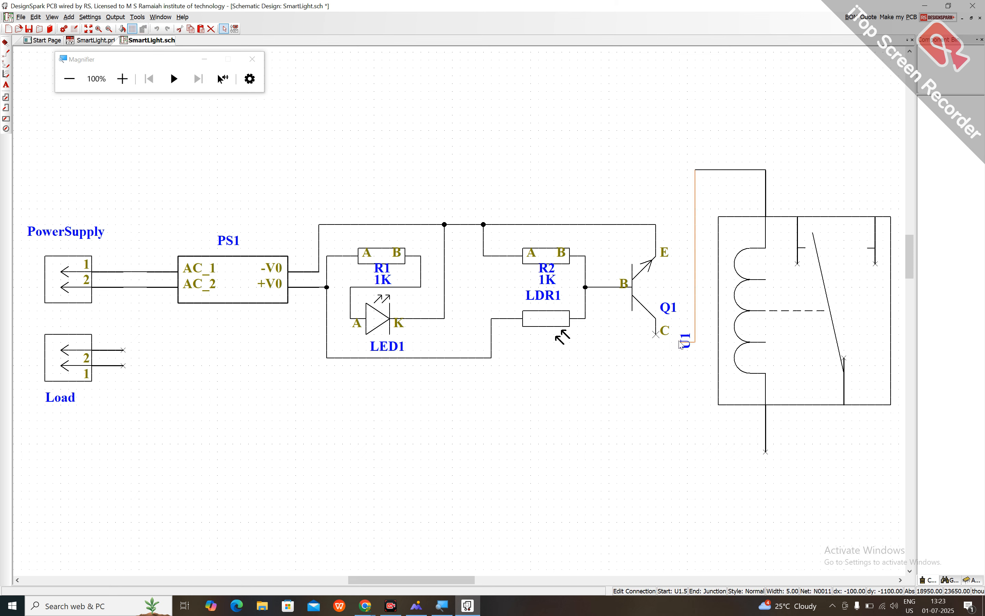
{"action": "left_click", "coordinate": [656, 334]}
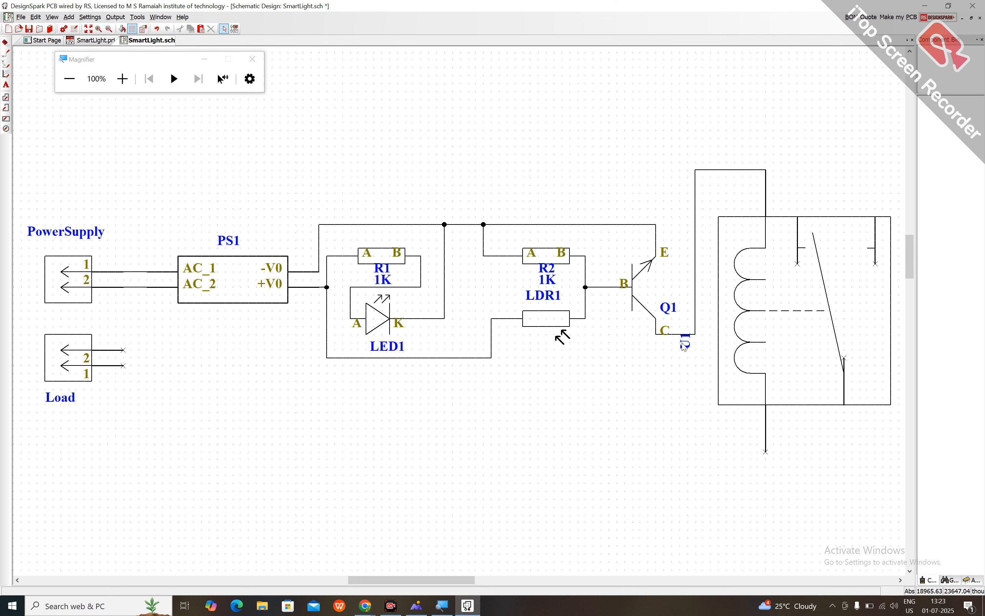
{"action": "left_click_drag", "start_coordinate": [685, 346], "coordinate": [708, 347]}
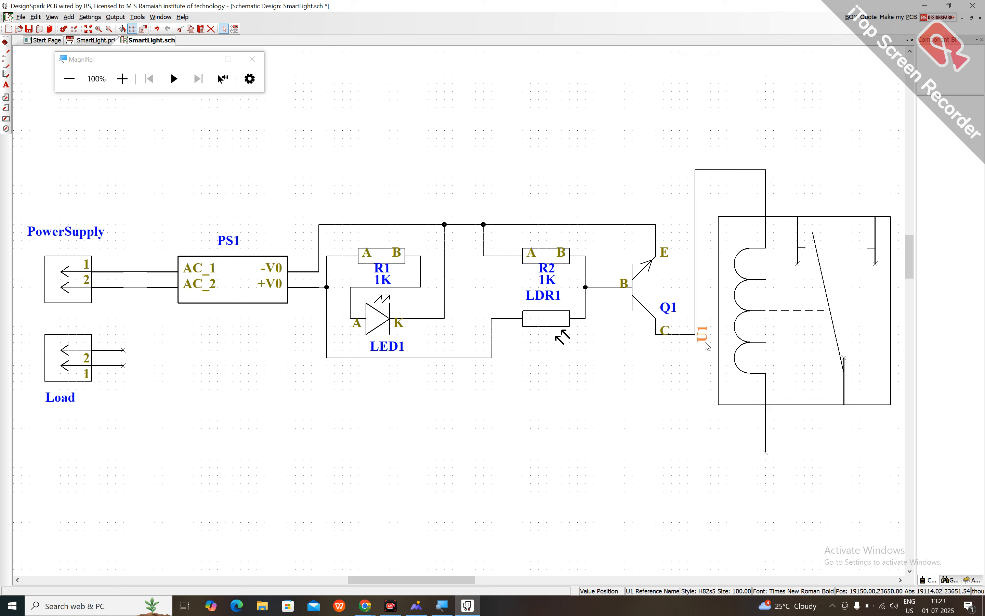
{"action": "left_click", "coordinate": [682, 335]}
{"action": "left_click", "coordinate": [574, 225]}
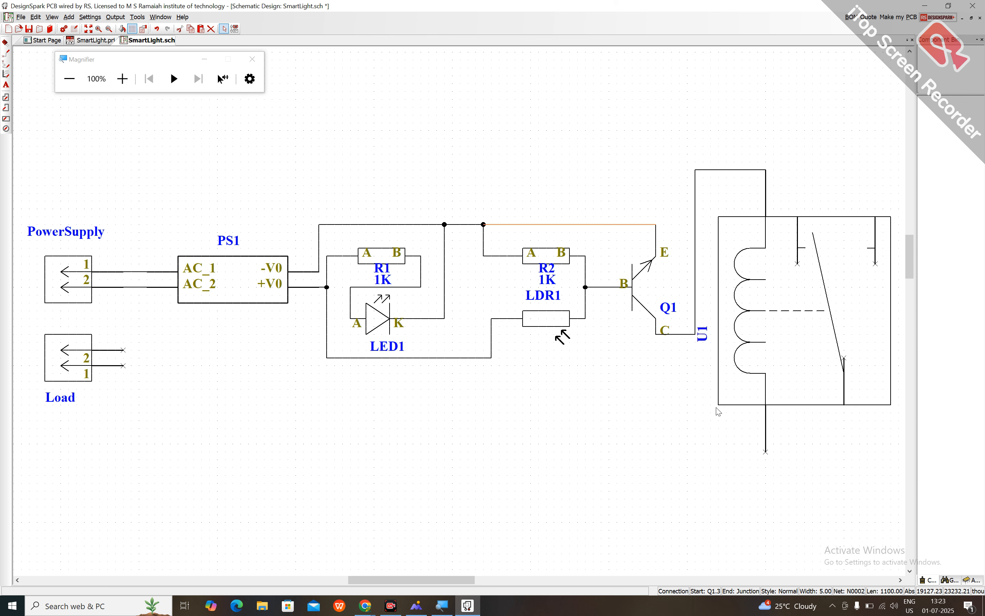
Wire U1's lower coil pin to LDR1's +V0 line with a raised horizontal segment, and switch to the reference circuit in WPS Photos.
{"action": "left_click_drag", "start_coordinate": [766, 451], "coordinate": [491, 361]}
{"action": "left_click_drag", "start_coordinate": [545, 457], "coordinate": [549, 427]}
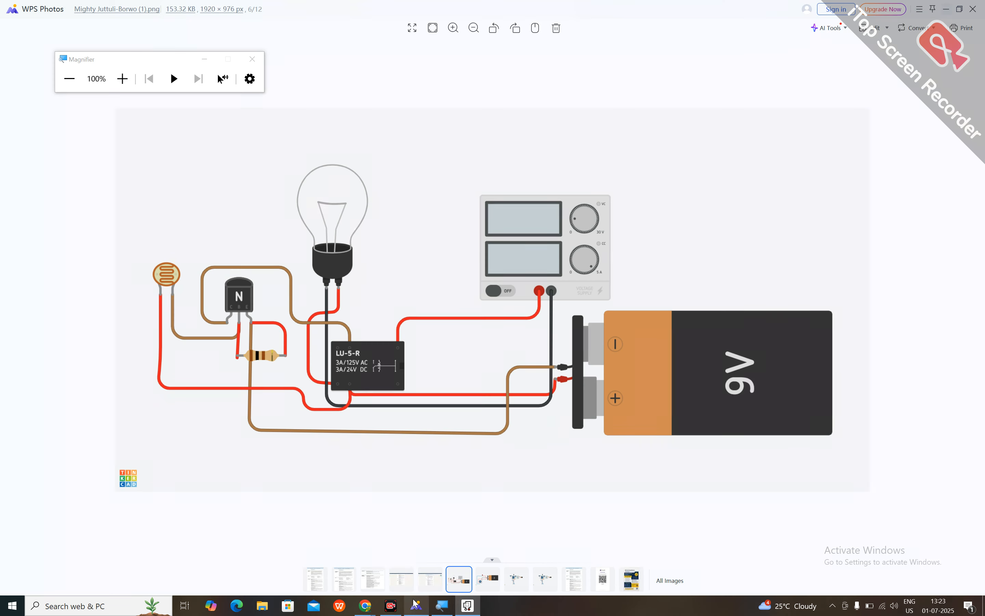
{"action": "left_click", "coordinate": [415, 605]}
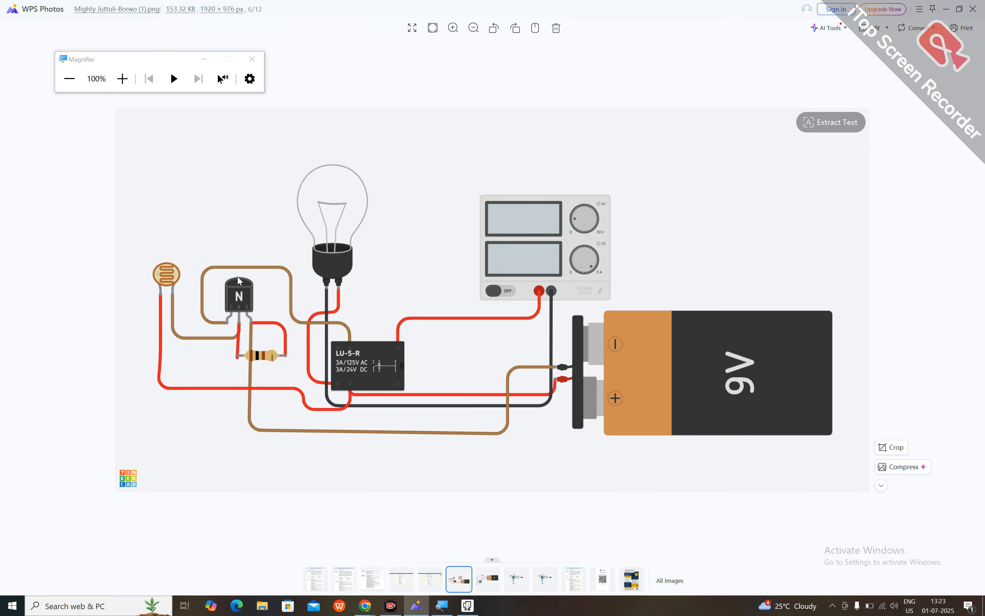
Minimize the reference circuit image, return to the SmartLight schematic in DesignSpark PCB, and close the Magnifier.
{"action": "left_click_drag", "start_coordinate": [263, 323], "coordinate": [314, 415]}
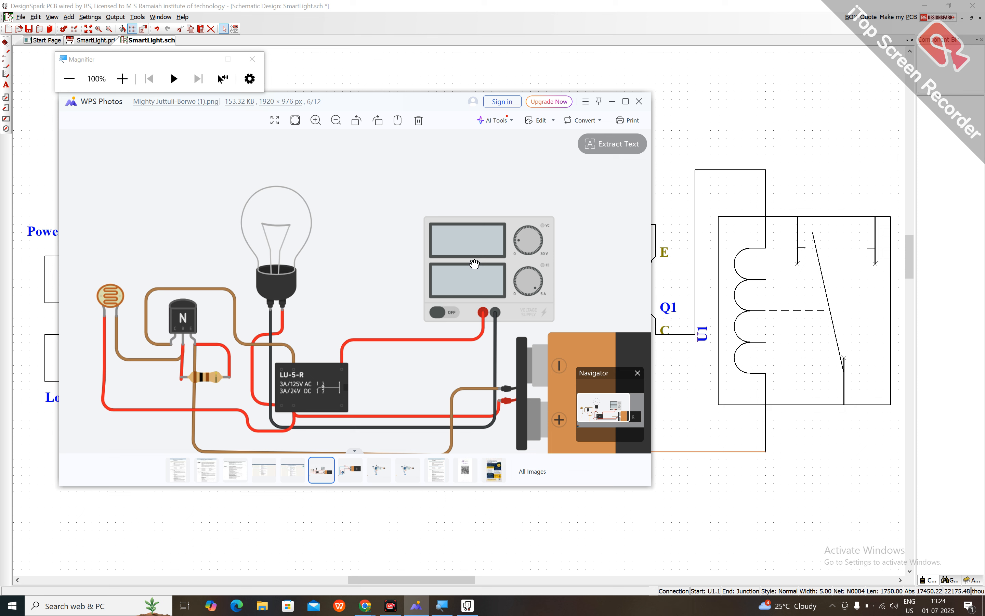
{"action": "left_click", "coordinate": [612, 102]}
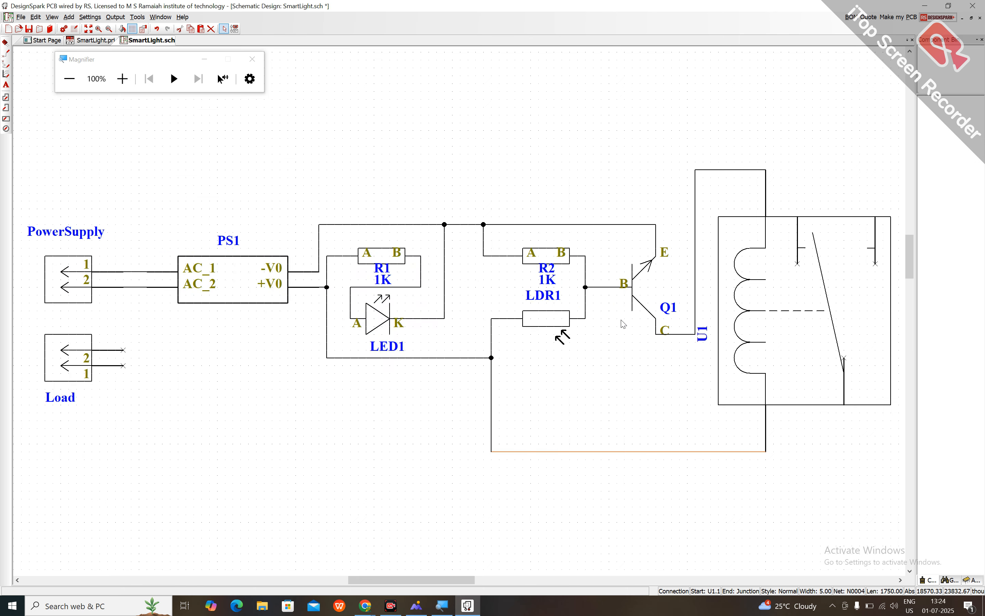
{"action": "left_click", "coordinate": [581, 332]}
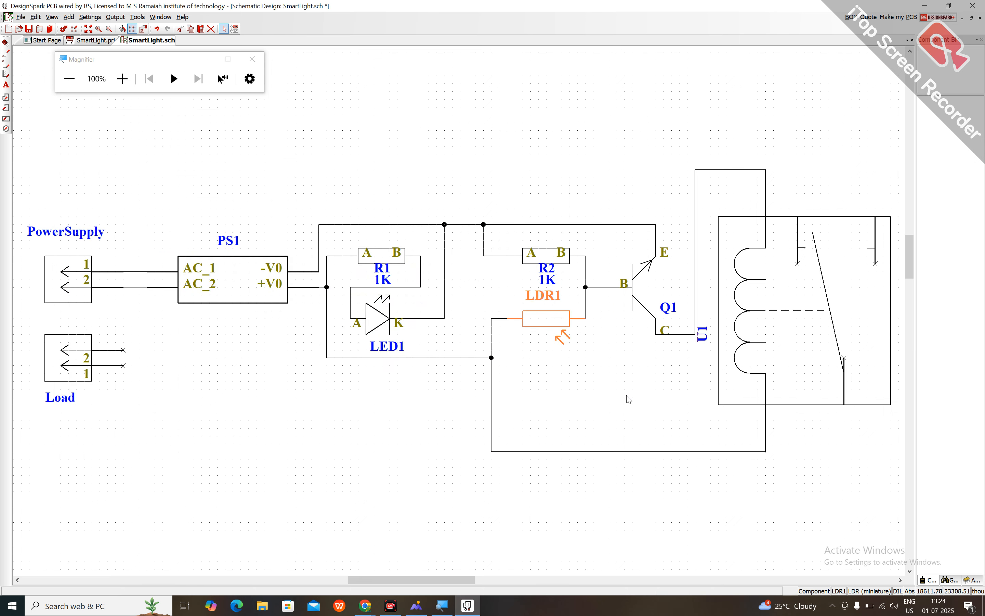
{"action": "left_click", "coordinate": [596, 372]}
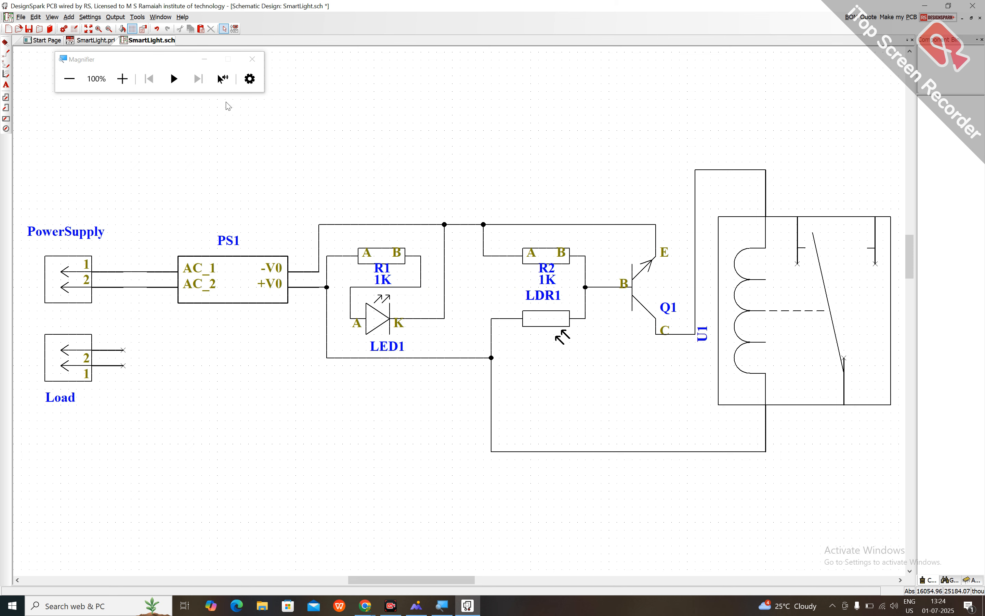
{"action": "left_click", "coordinate": [253, 59]}
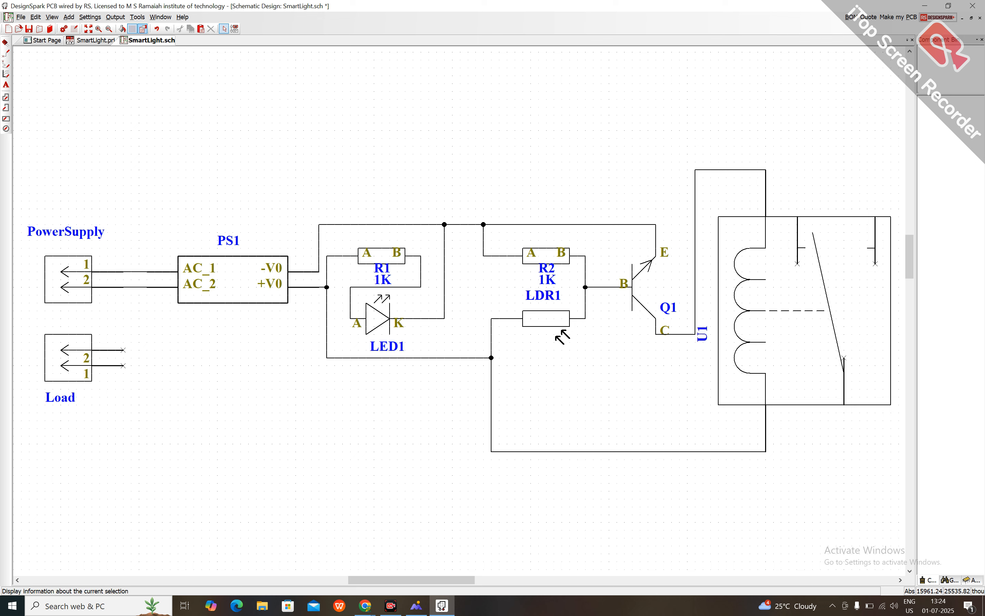
Wire U1's lower switch pin to the line between PowerSupply pin 1 and AC_1, routing beneath the whole circuit.
{"action": "left_click", "coordinate": [109, 28]}
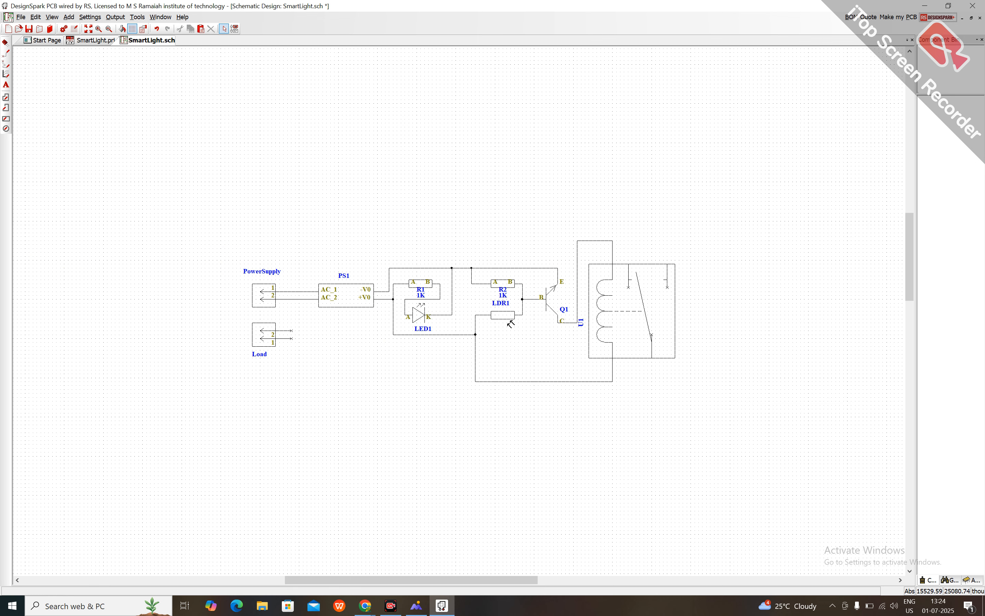
{"action": "left_click", "coordinate": [88, 28]}
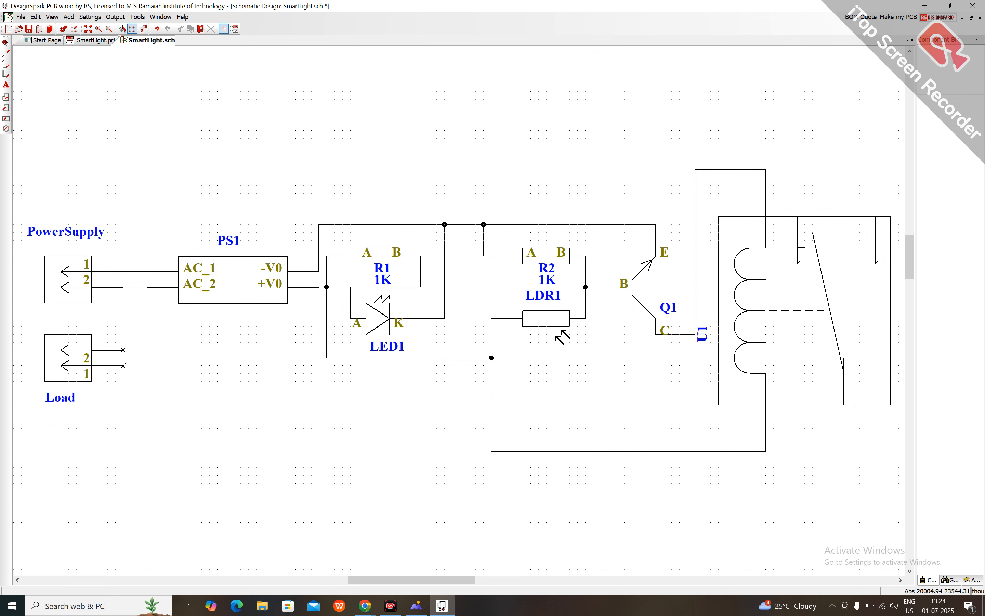
{"action": "left_click", "coordinate": [845, 359]}
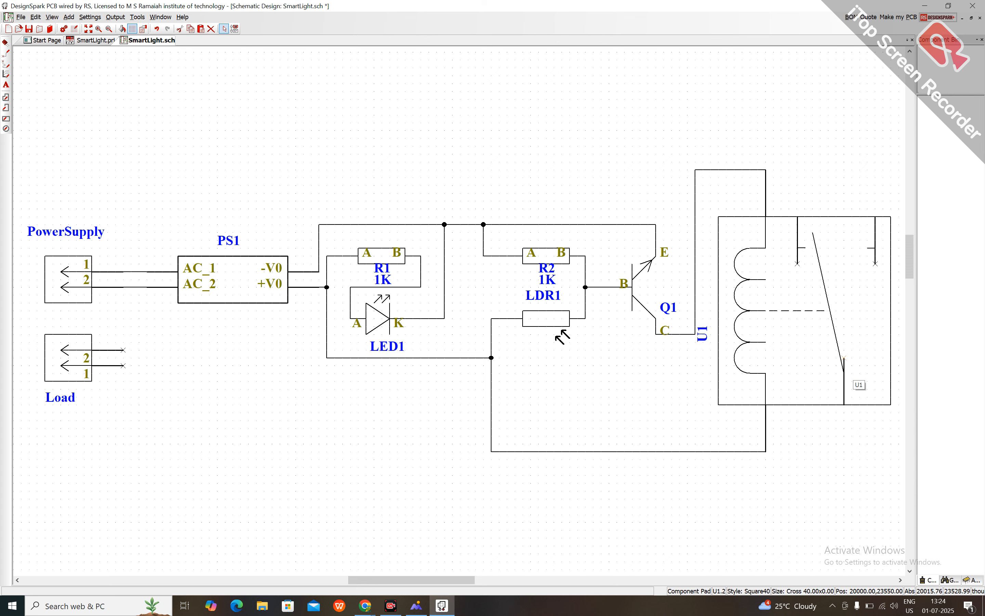
{"action": "double_click", "coordinate": [845, 358]}
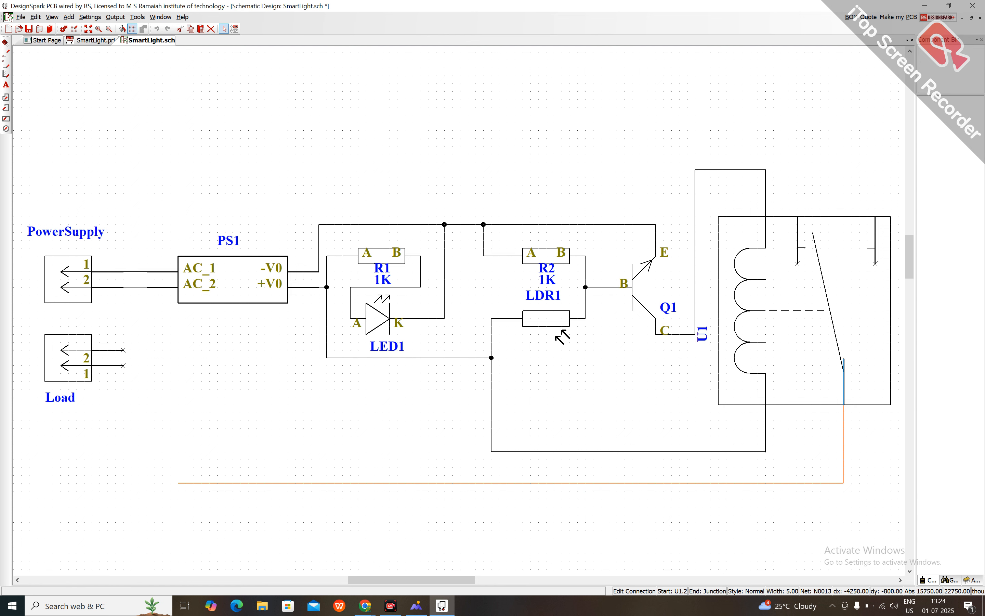
{"action": "left_click", "coordinate": [178, 482]}
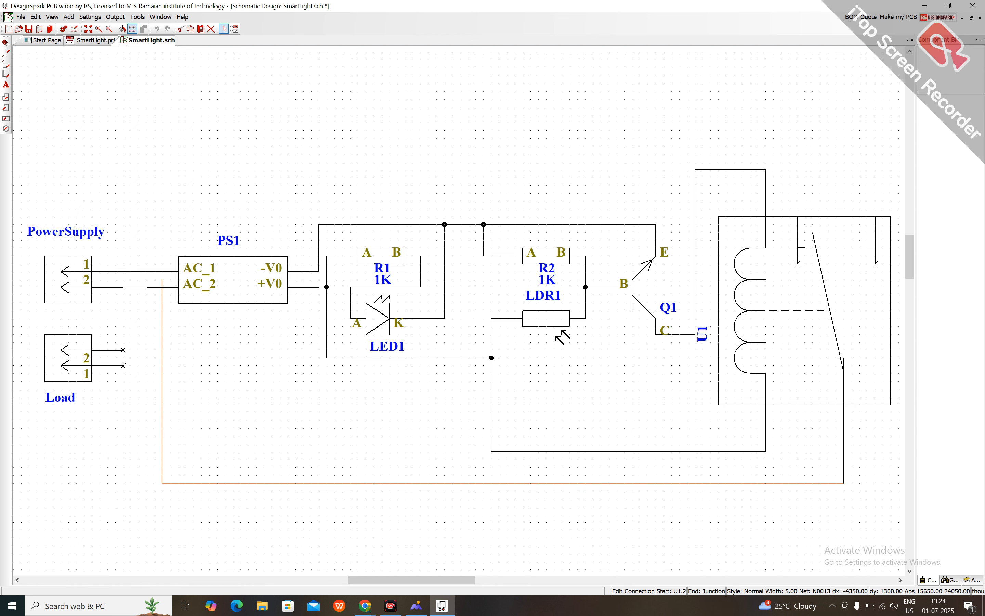
{"action": "left_click", "coordinate": [162, 280]}
{"action": "left_click", "coordinate": [139, 280]}
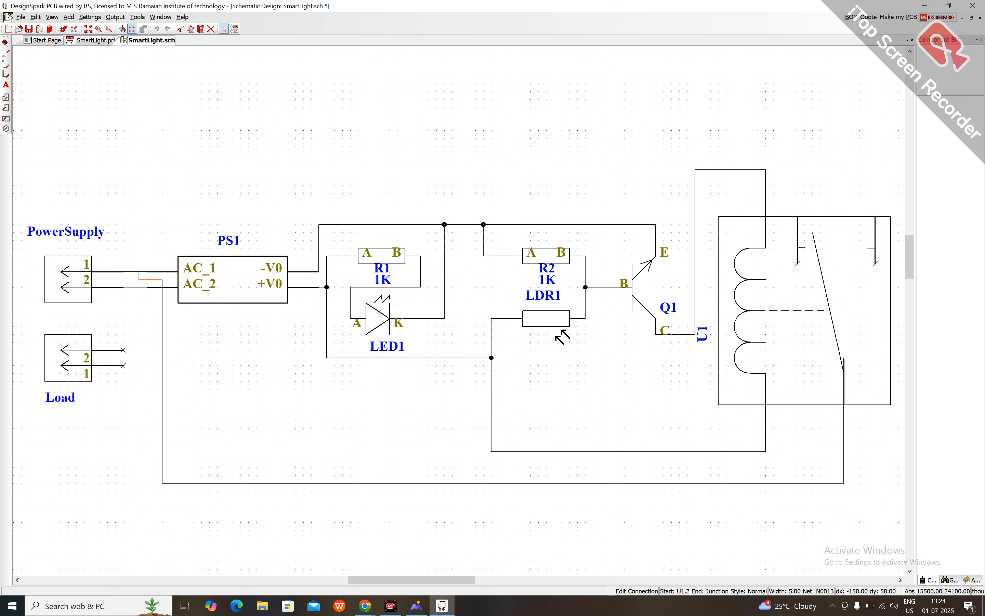
{"action": "left_click", "coordinate": [138, 272]}
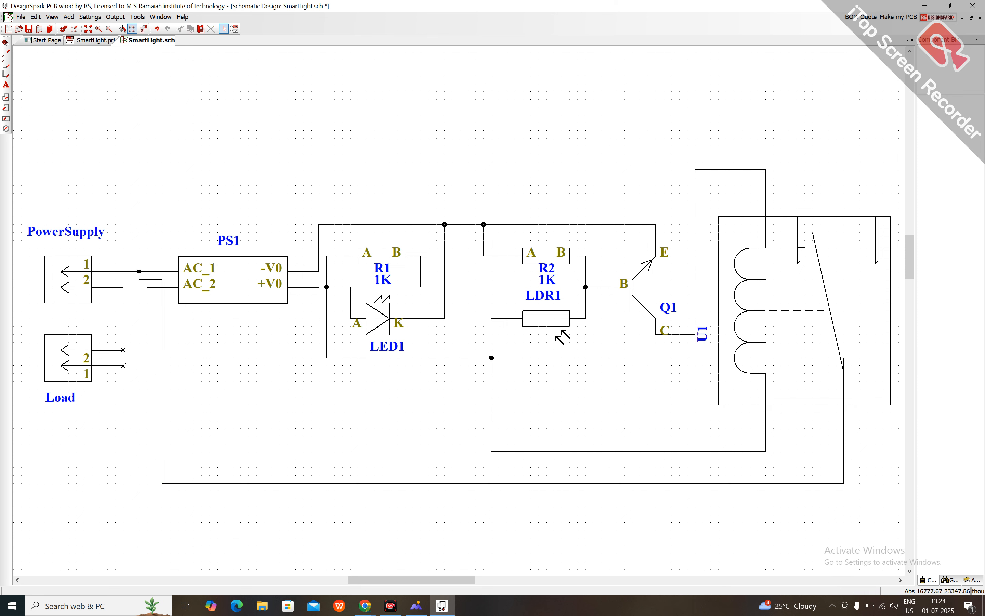
Consult the reference circuit in WPS Photos and wire U1's left upper contact to Load pin 1, passing beneath the circuit.
{"action": "double_click", "coordinate": [876, 264]}
{"action": "left_click", "coordinate": [416, 606]}
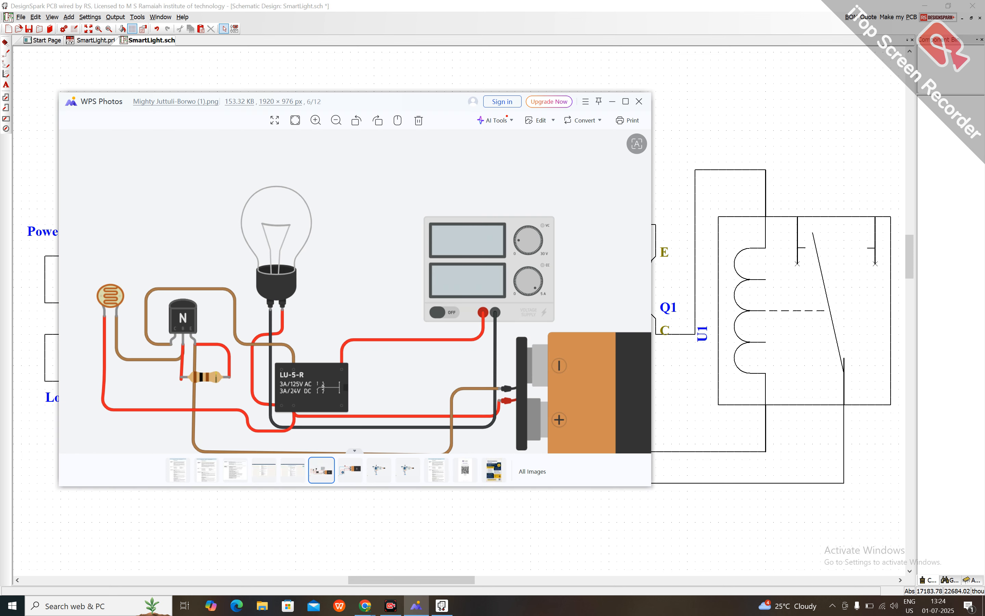
{"action": "left_click", "coordinate": [799, 274]}
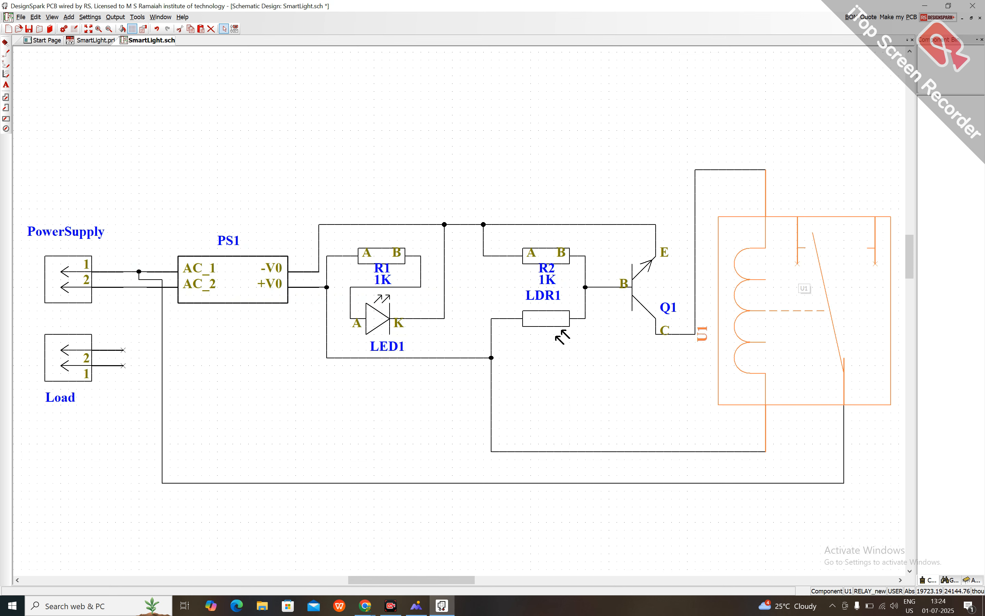
{"action": "double_click", "coordinate": [798, 263]}
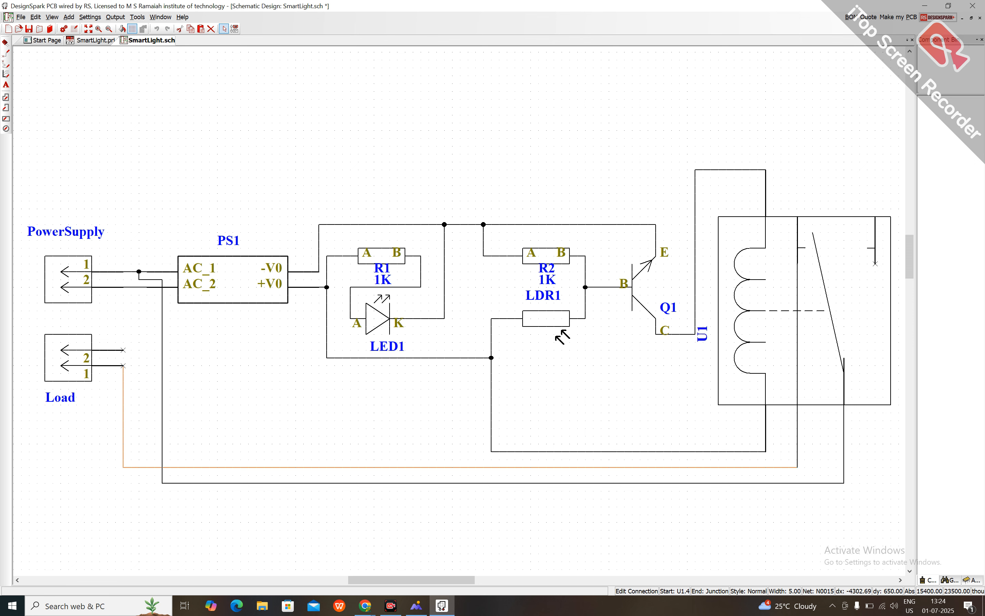
{"action": "left_click", "coordinate": [123, 365]}
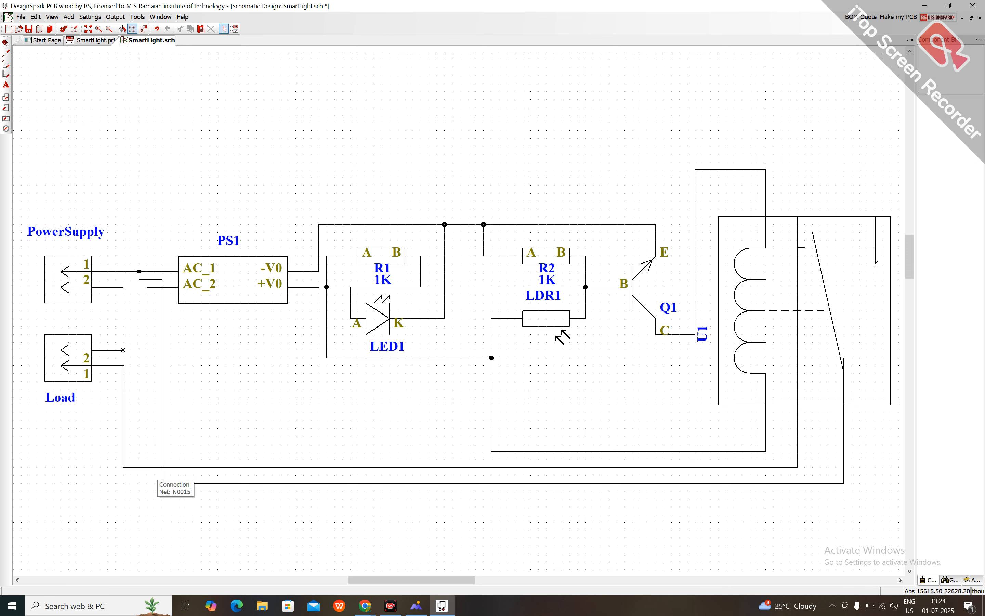
Wire Load pin 2 to the line between PowerSupply pin 2 and AC_2, and straighten its vertical segment.
{"action": "scroll", "coordinate": [557, 332], "scroll_direction": "up", "scroll_amount": 5}
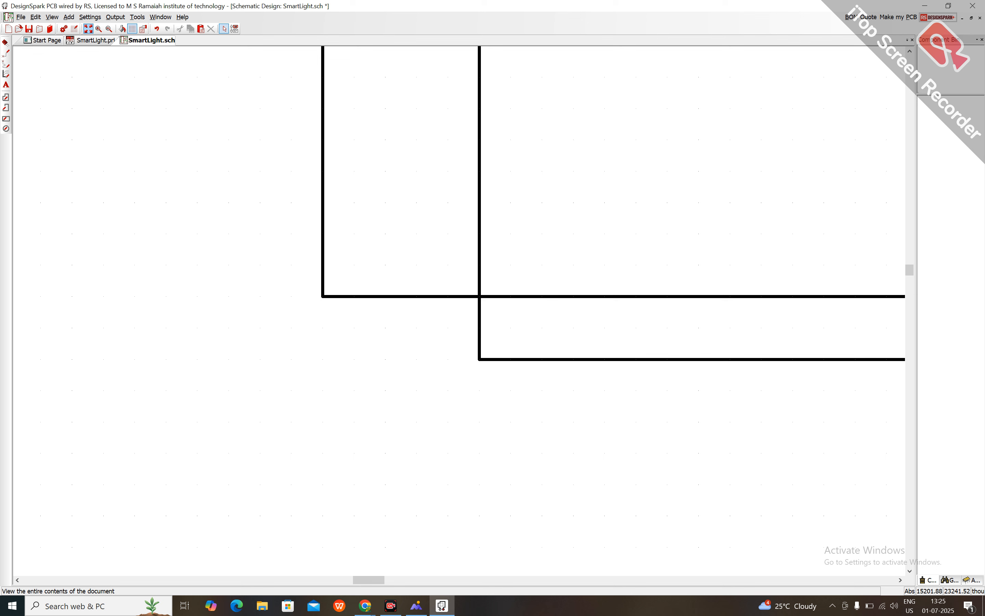
{"action": "left_click", "coordinate": [88, 28]}
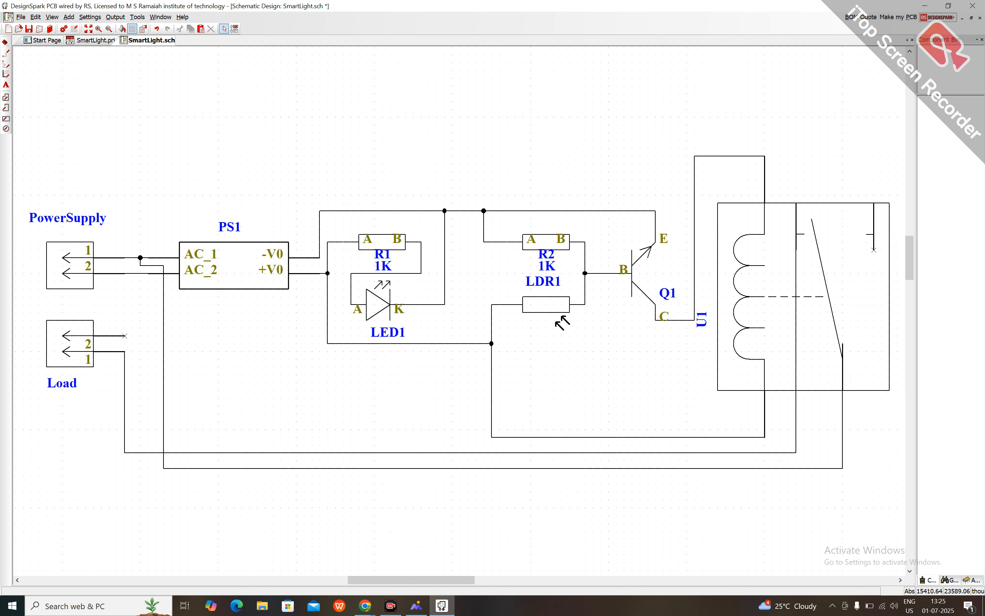
{"action": "double_click", "coordinate": [125, 338]}
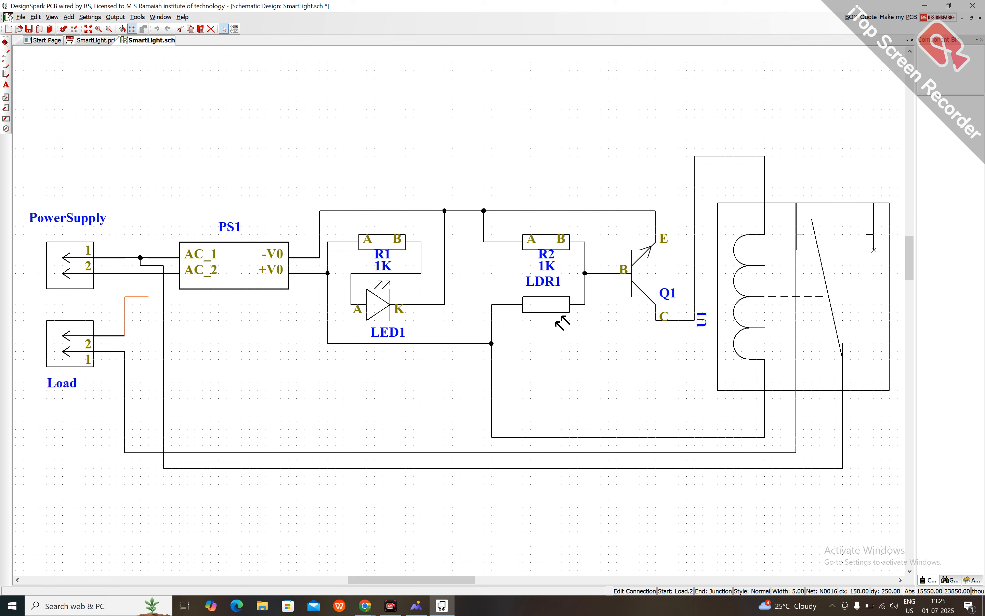
{"action": "left_click", "coordinate": [140, 296]}
{"action": "left_click", "coordinate": [140, 273]}
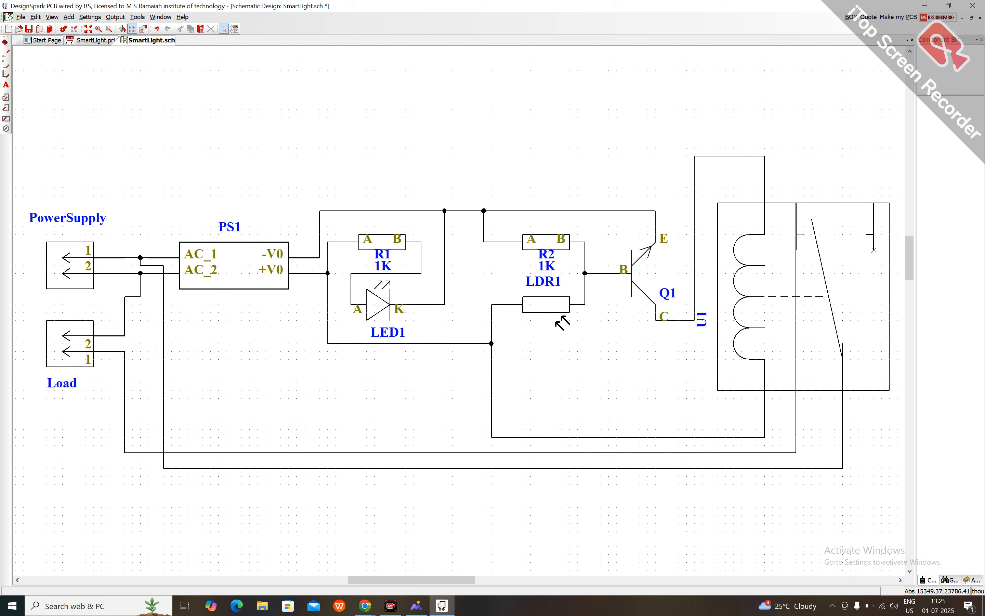
{"action": "left_click_drag", "start_coordinate": [125, 311], "coordinate": [141, 312]}
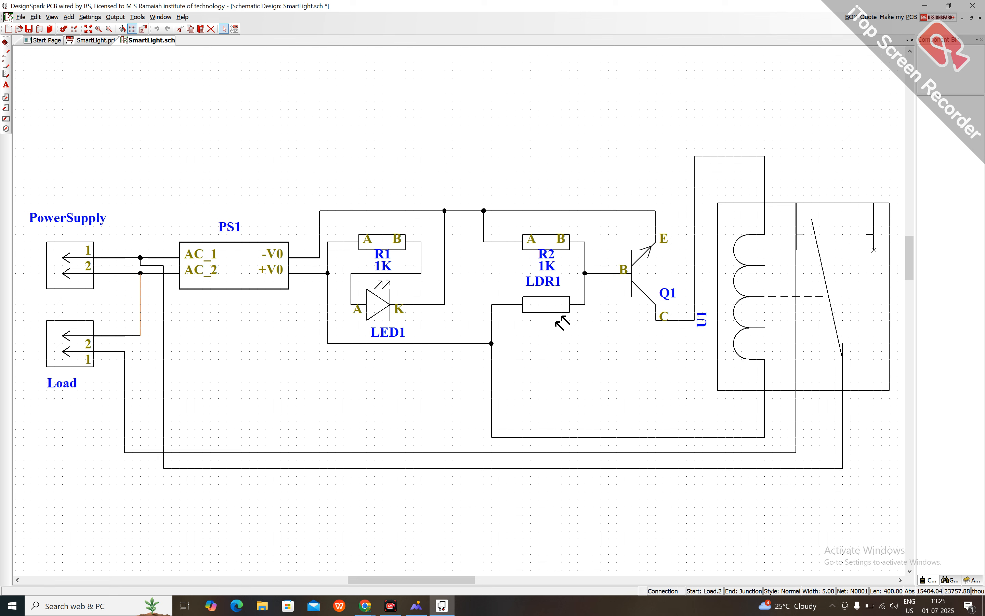
Give the net joining PowerSupply pin 1, AC_1 and U1's lower switch pin its own red color.
{"action": "left_click", "coordinate": [166, 323]}
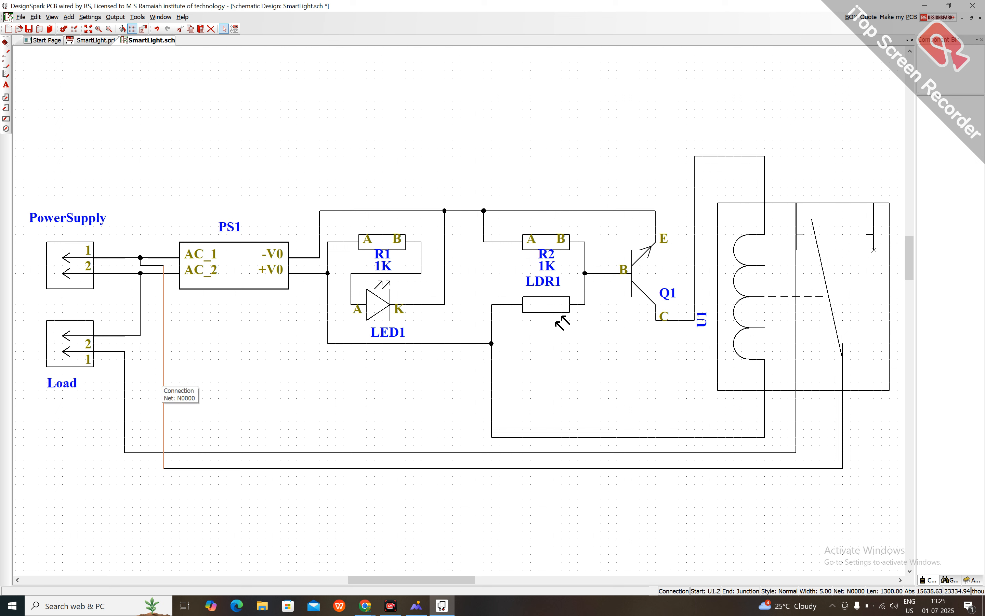
{"action": "right_click", "coordinate": [163, 379]}
{"action": "key", "text": "Escape"}
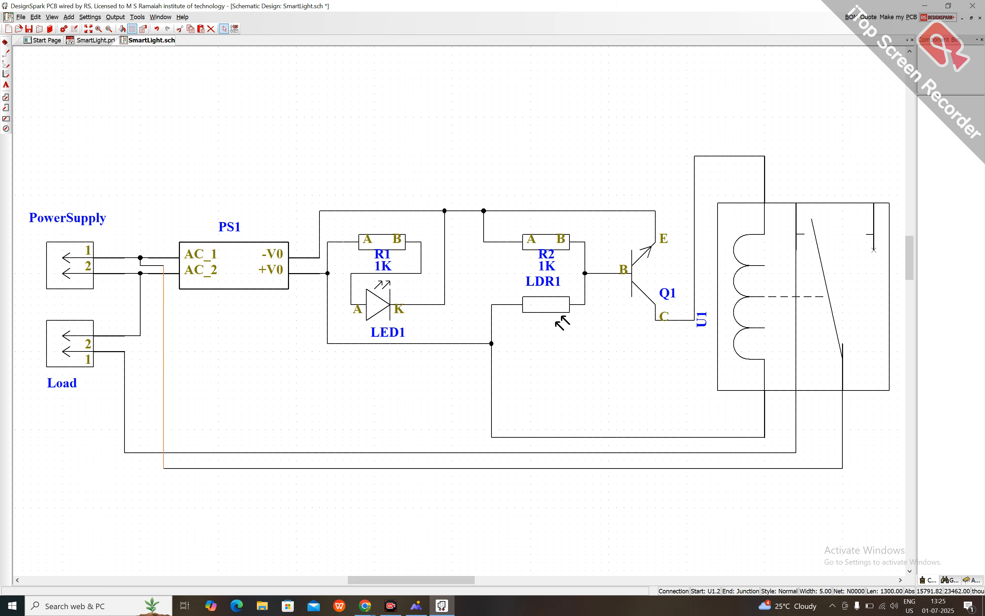
{"action": "right_click", "coordinate": [163, 349]}
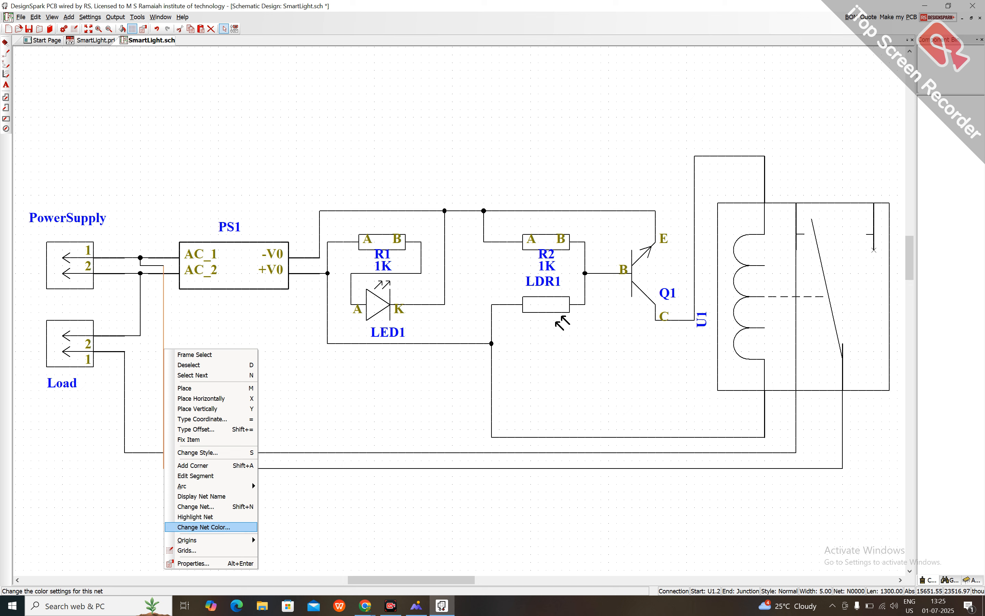
{"action": "key", "text": "Return"}
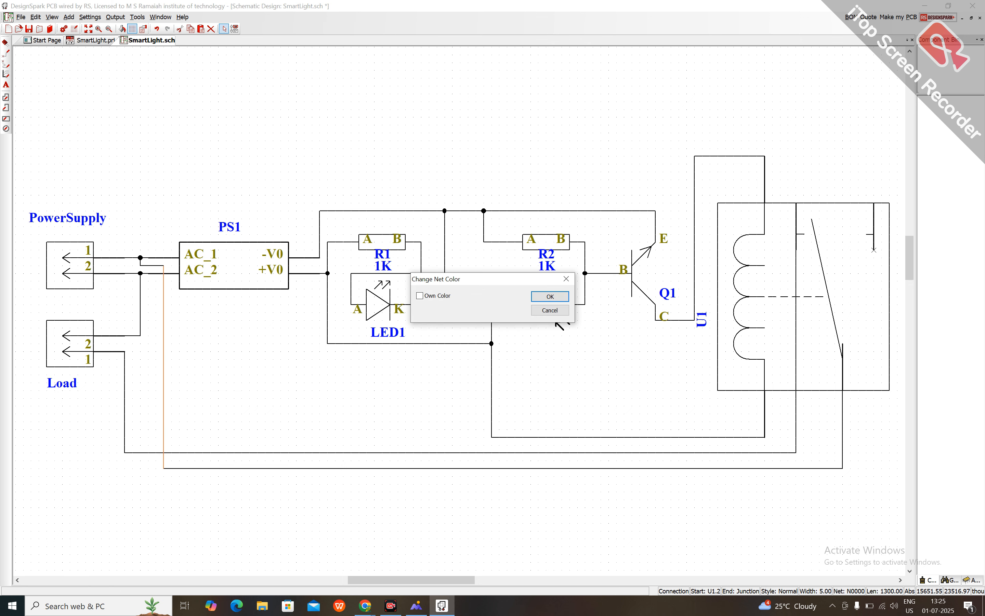
{"action": "left_click", "coordinate": [420, 295]}
{"action": "left_click", "coordinate": [505, 296]}
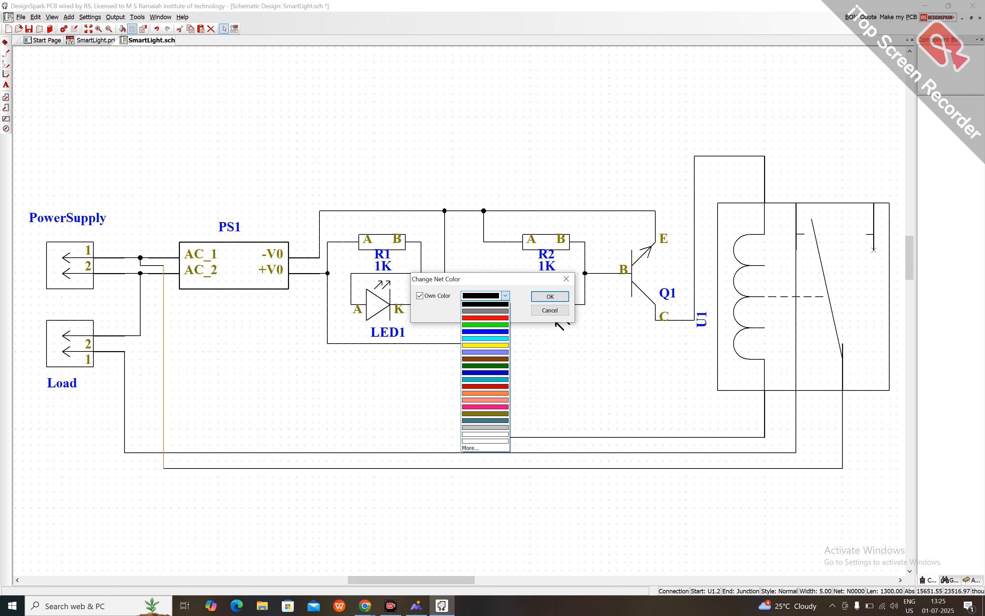
{"action": "left_click", "coordinate": [486, 317]}
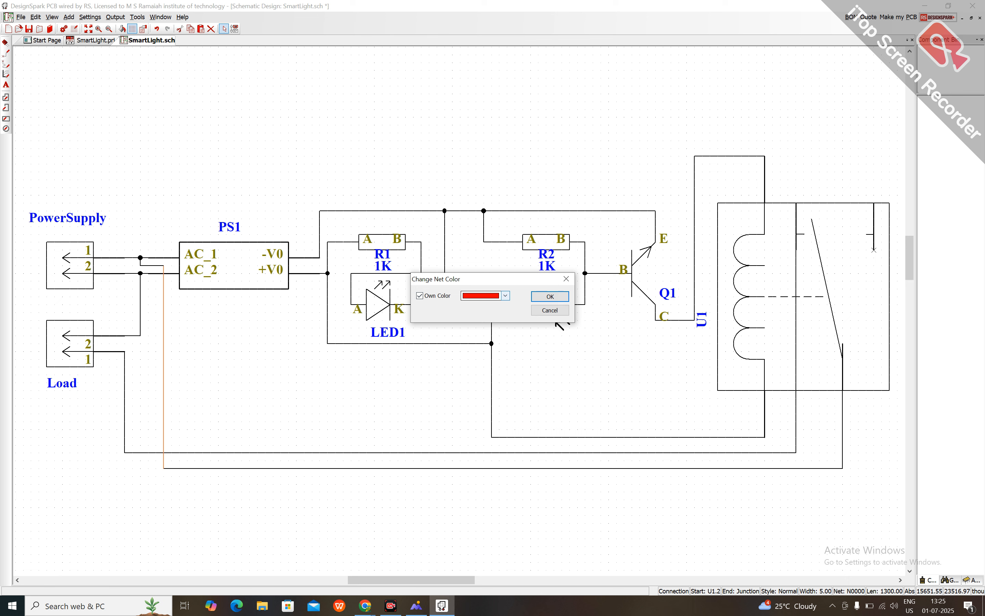
{"action": "key", "text": "Return"}
{"action": "left_click", "coordinate": [562, 322]}
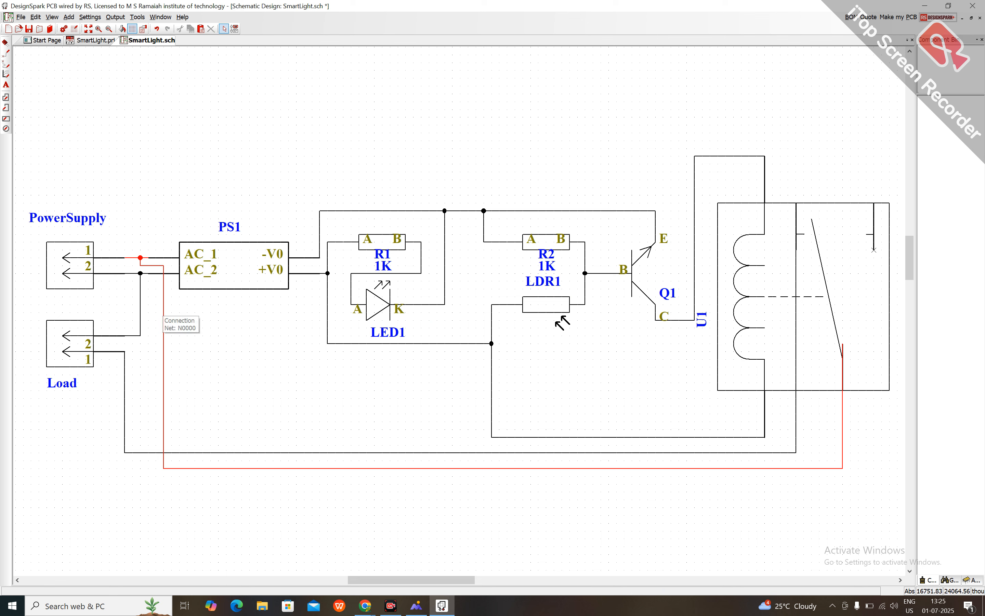
Give the +V0 net feeding R1, LDR1 and U1's lower coil pin its own red color.
{"action": "left_click", "coordinate": [328, 258]}
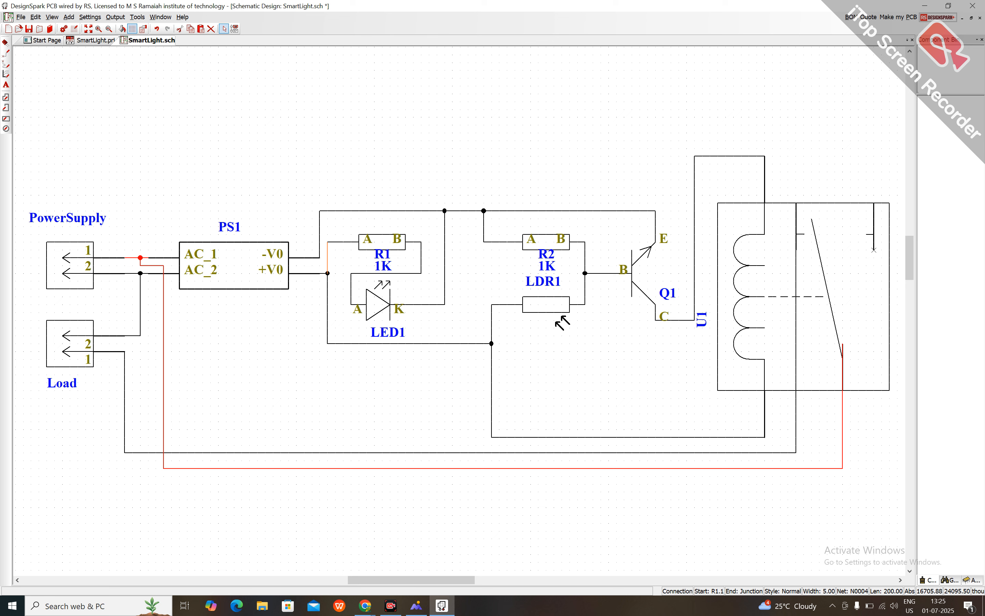
{"action": "right_click", "coordinate": [328, 258]}
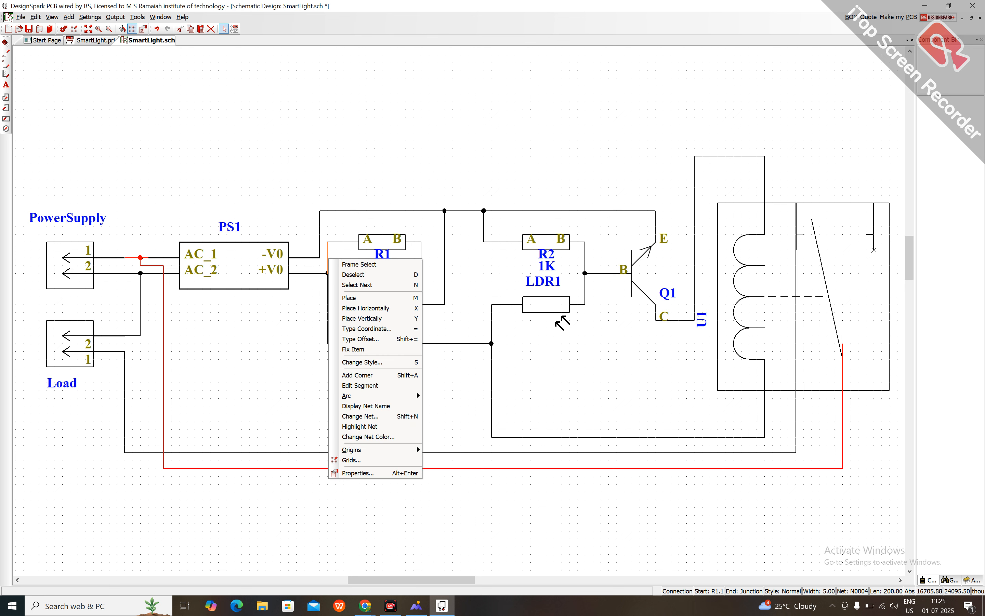
{"action": "key", "text": "Return"}
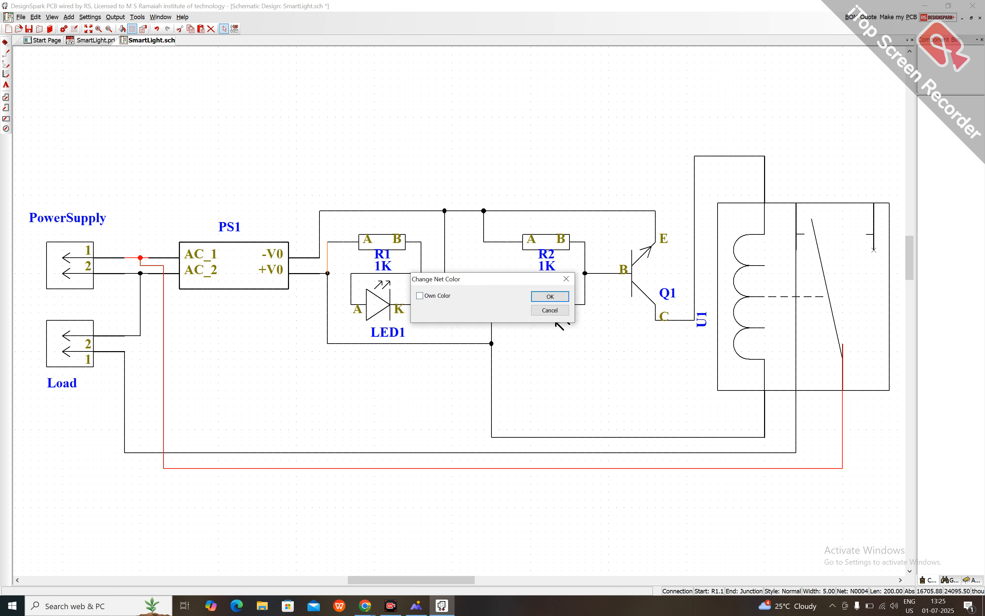
{"action": "left_click", "coordinate": [420, 296]}
{"action": "left_click", "coordinate": [506, 296]}
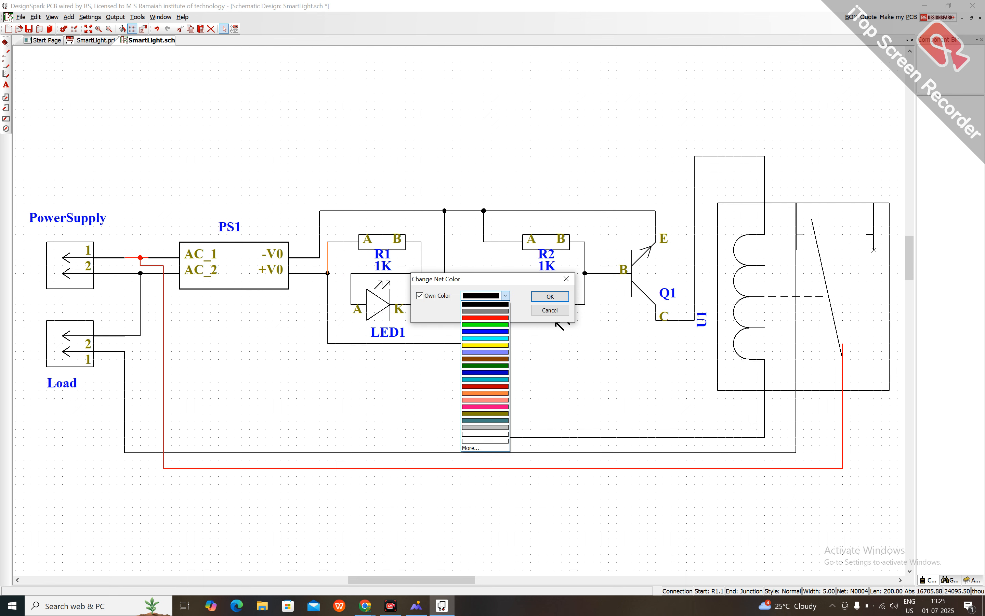
{"action": "left_click", "coordinate": [485, 318]}
{"action": "left_click", "coordinate": [550, 296]}
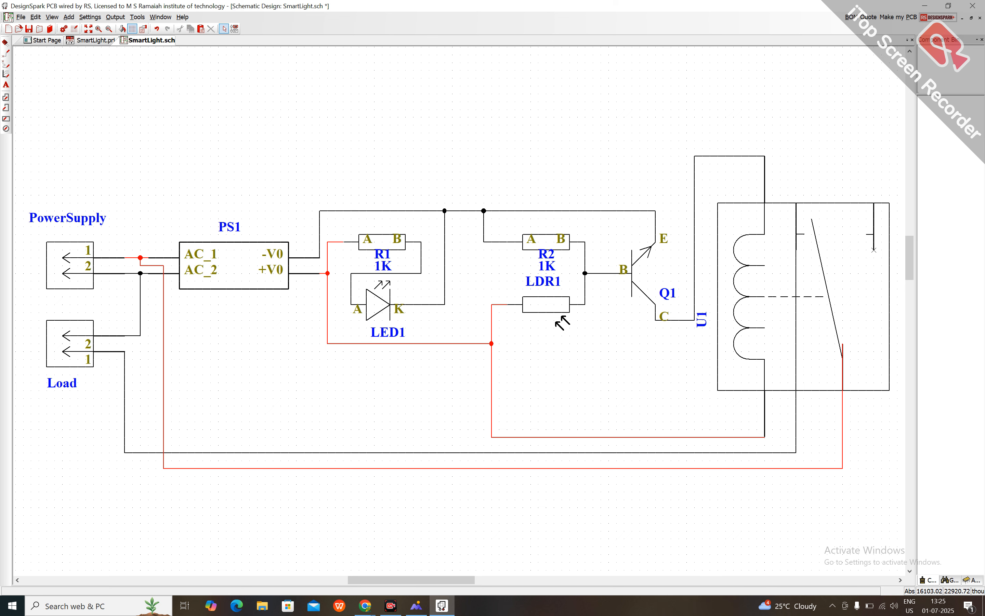
Set the width of the long horizontal red segment beneath the circuit to 15.00.
{"action": "left_click", "coordinate": [220, 469]}
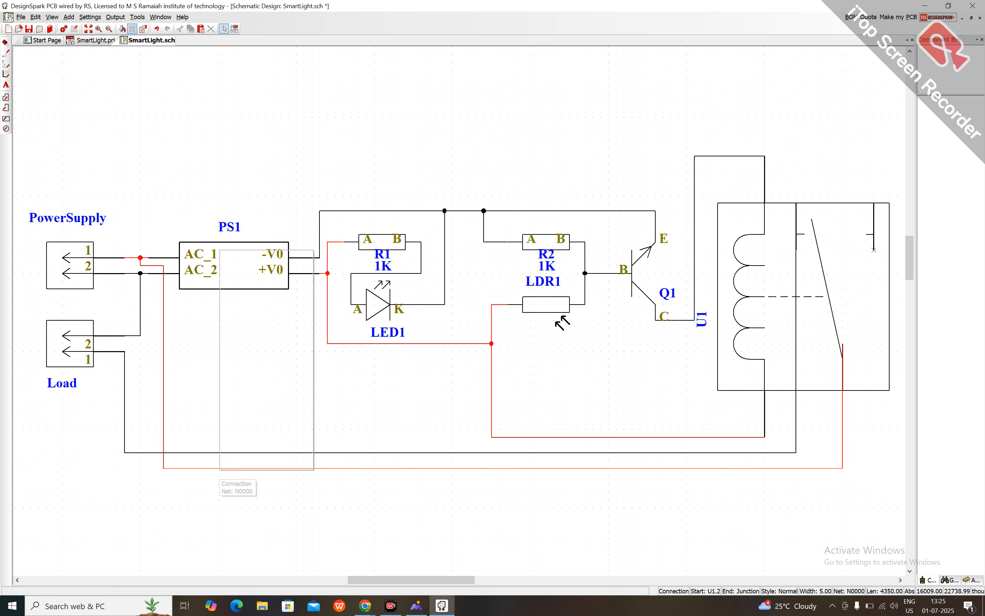
{"action": "right_click", "coordinate": [221, 468]}
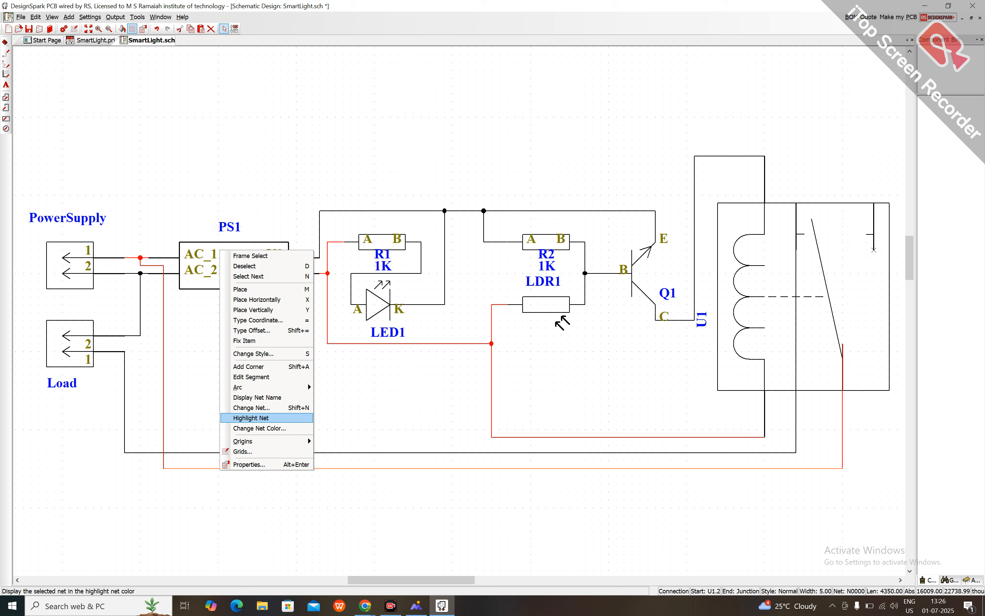
{"action": "left_click", "coordinate": [248, 465]}
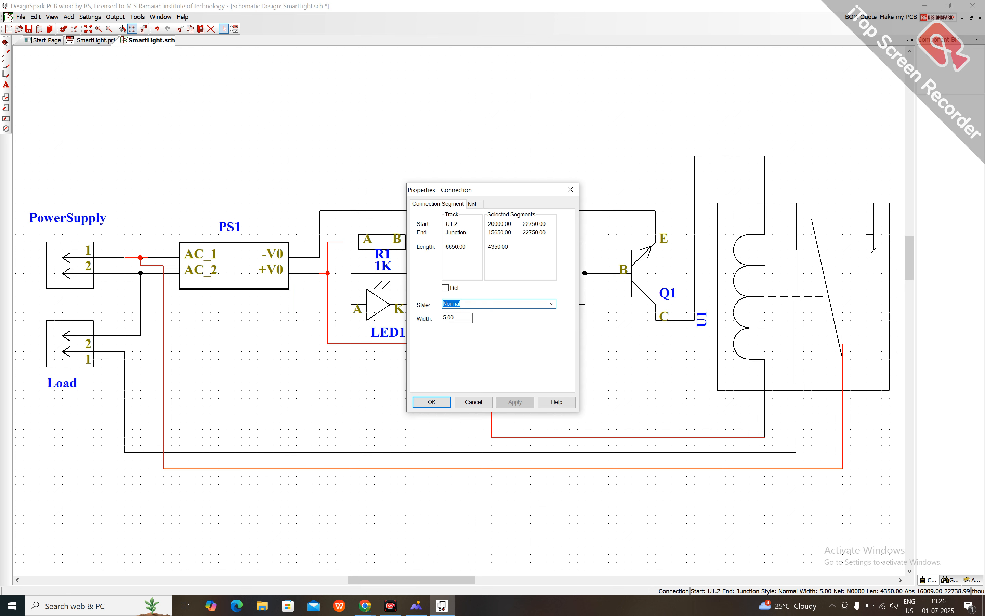
{"action": "left_click", "coordinate": [456, 318]}
{"action": "left_click", "coordinate": [447, 318]}
{"action": "type", "text": "1"}
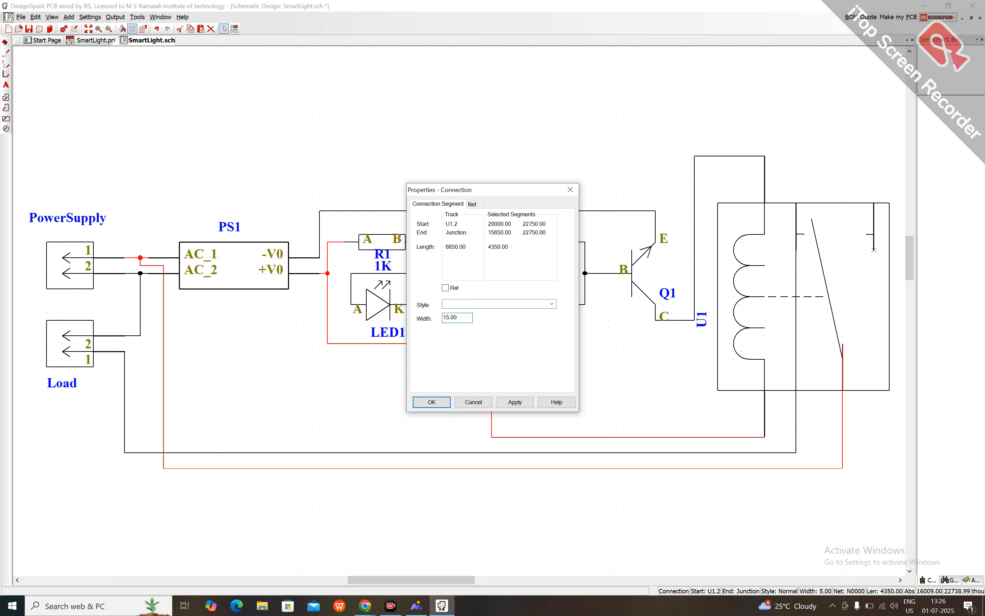
{"action": "left_click", "coordinate": [515, 402]}
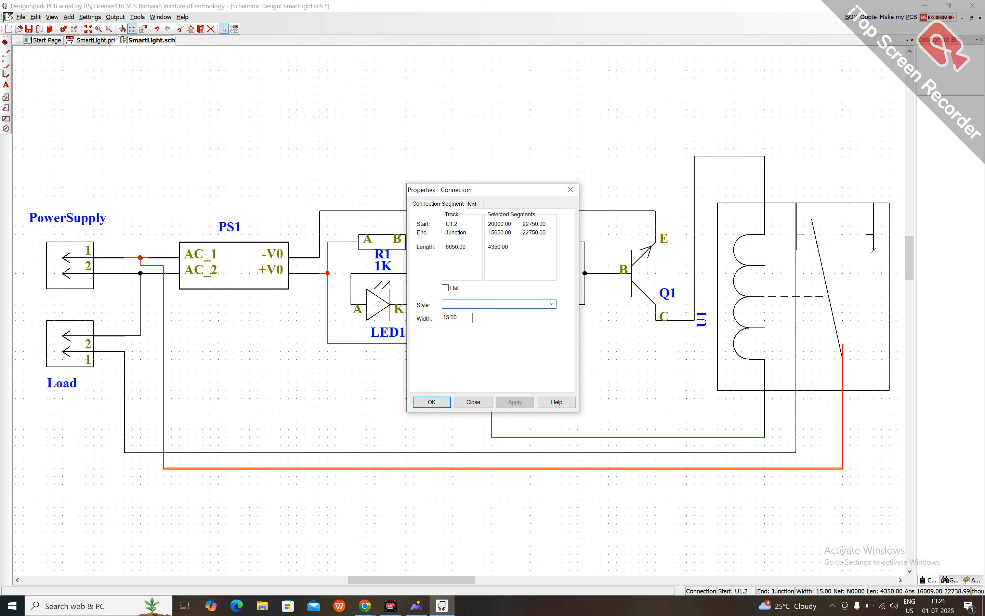
Return the long lower red segment to the Normal style and assign its net N0000 to the Power class.
{"action": "left_click", "coordinate": [552, 304]}
{"action": "left_click", "coordinate": [499, 312]}
{"action": "left_click", "coordinate": [457, 318]}
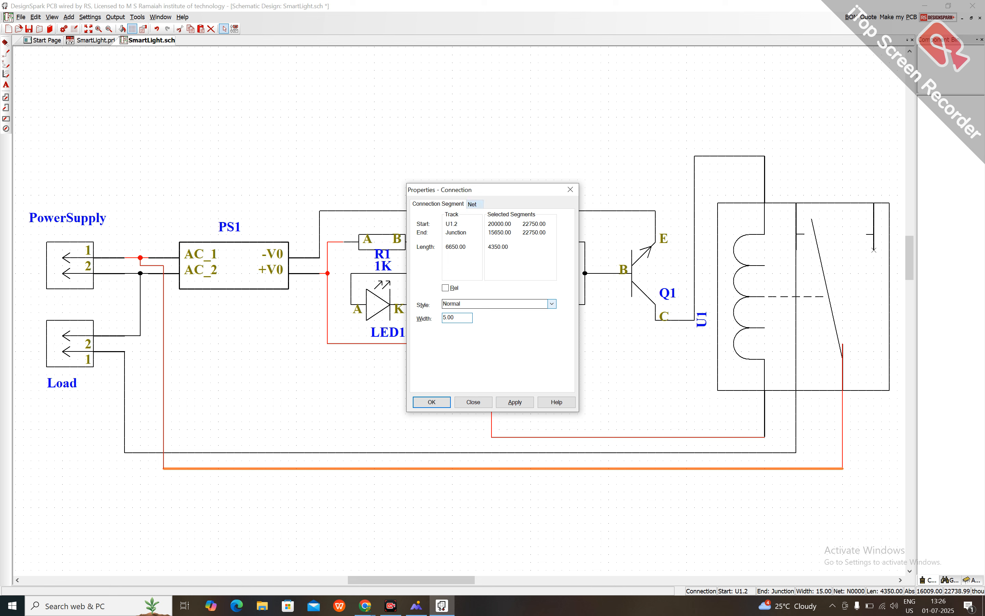
{"action": "left_click", "coordinate": [473, 204]}
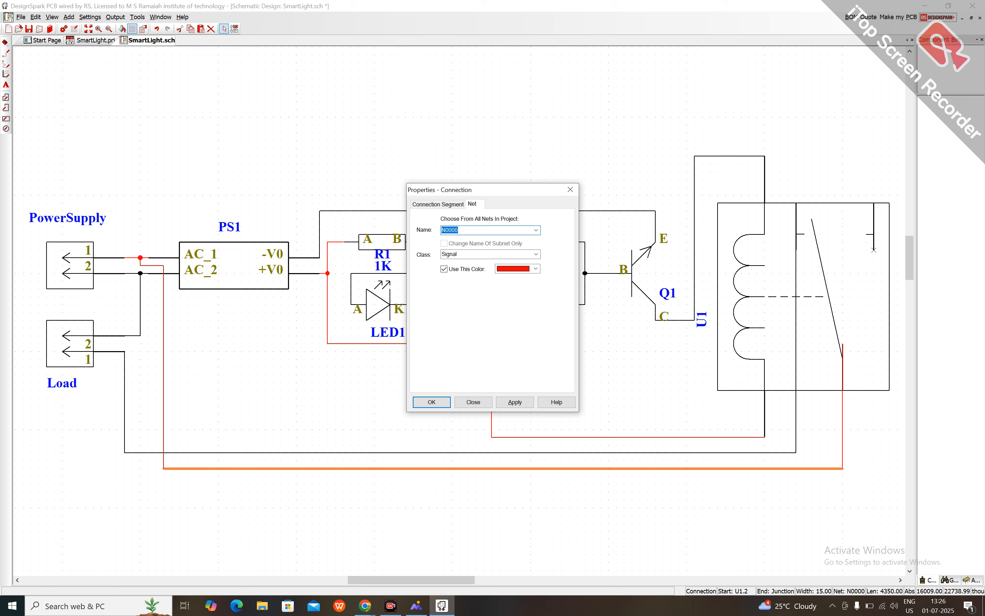
{"action": "left_click", "coordinate": [535, 253]}
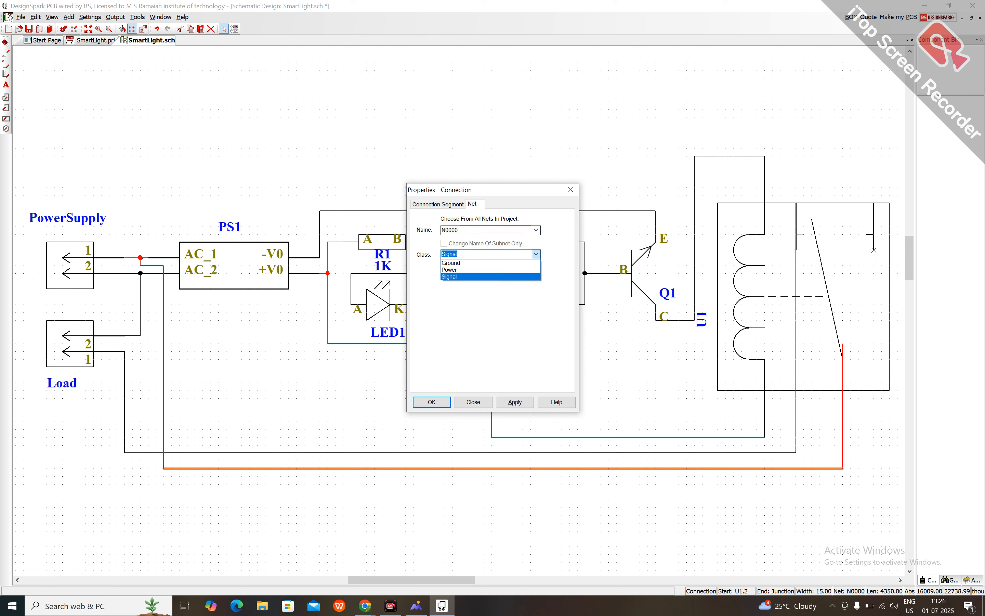
{"action": "left_click", "coordinate": [449, 270]}
{"action": "left_click", "coordinate": [499, 403]}
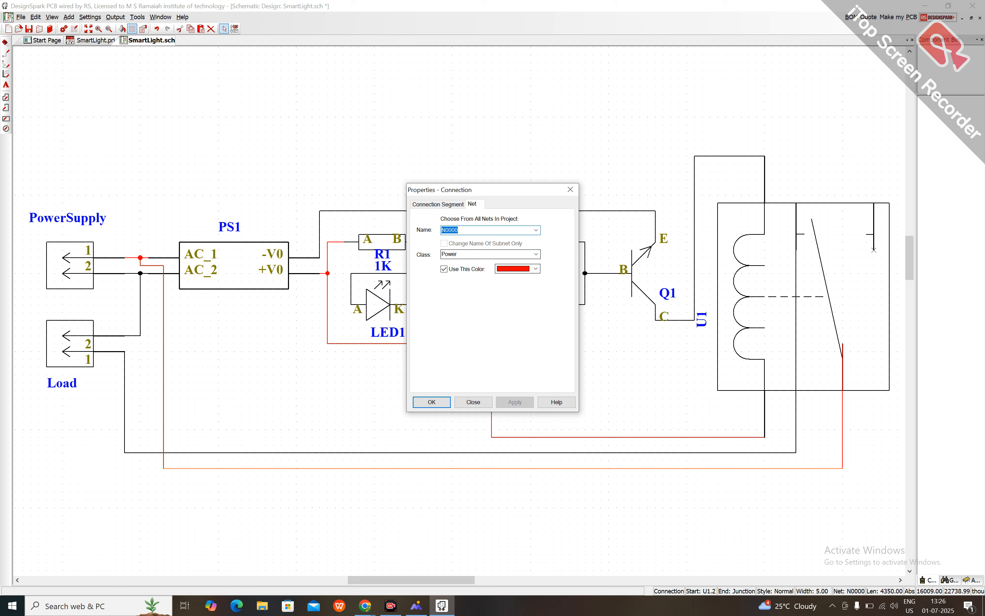
Thicken the long horizontal red segment beneath the circuit to a width of 15.00.
{"action": "left_click", "coordinate": [423, 204]}
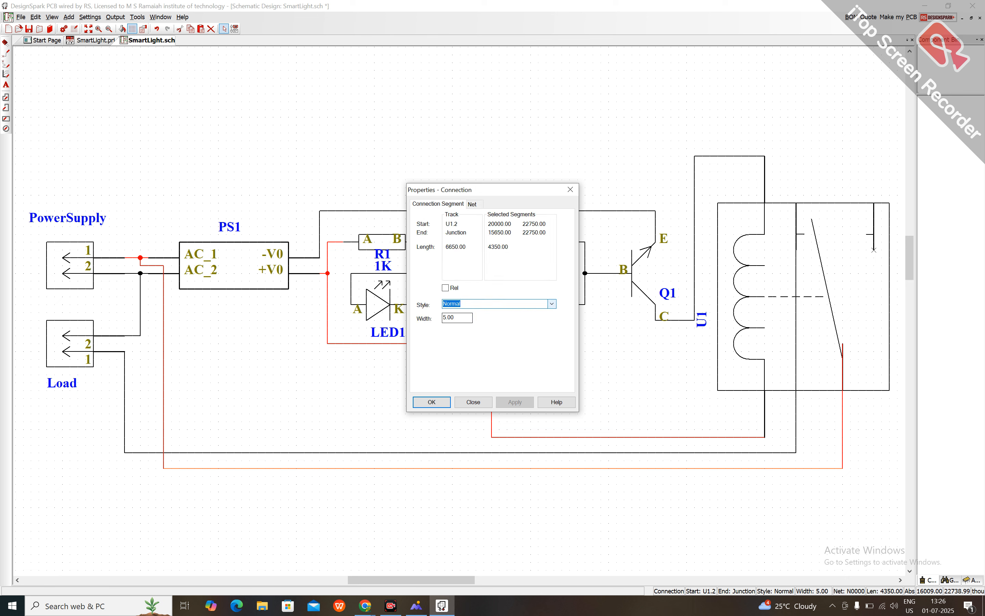
{"action": "left_click", "coordinate": [447, 317]}
{"action": "type", "text": "1"}
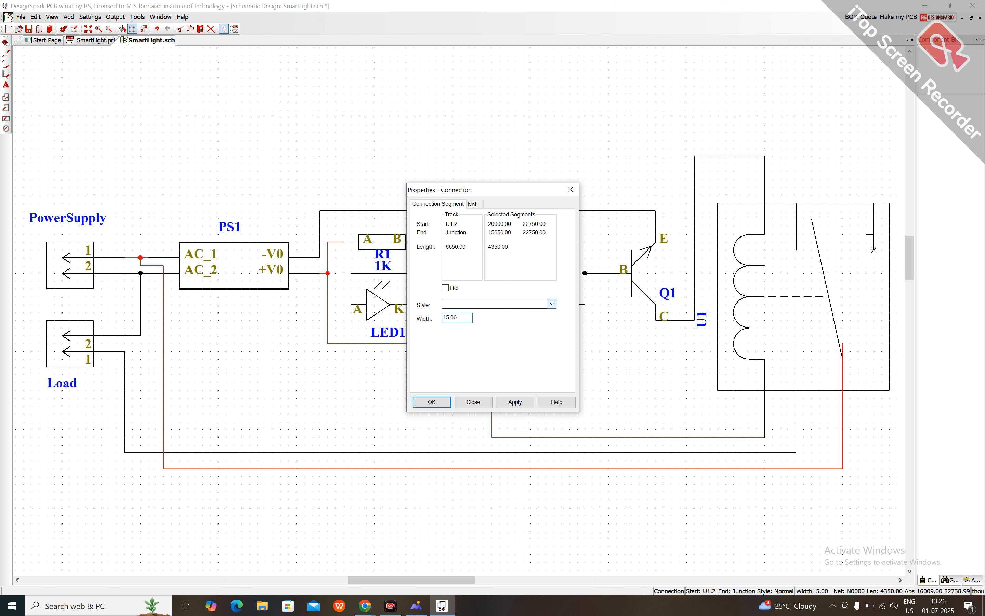
{"action": "left_click", "coordinate": [431, 402]}
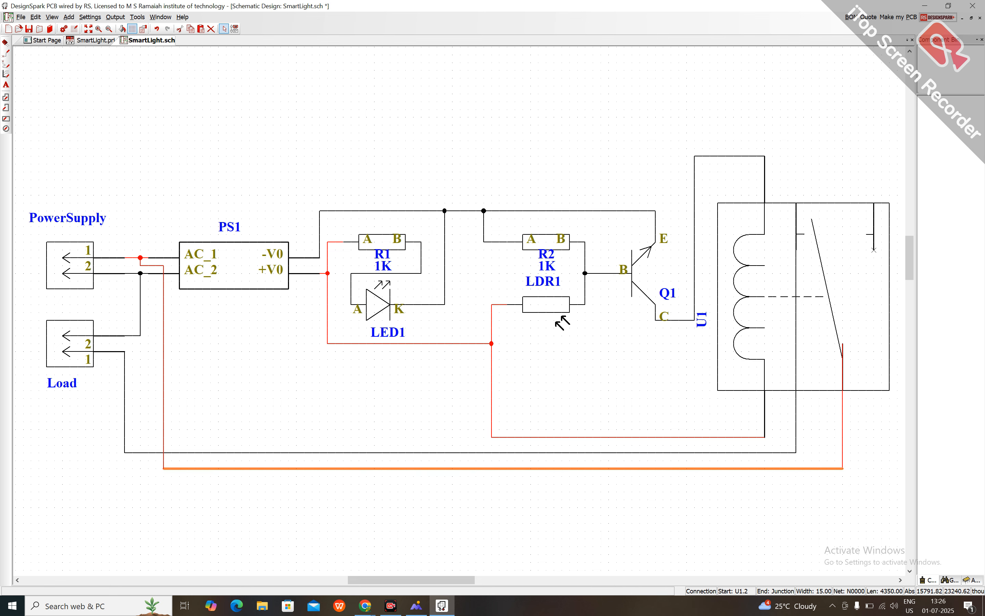
{"action": "left_click", "coordinate": [163, 390]}
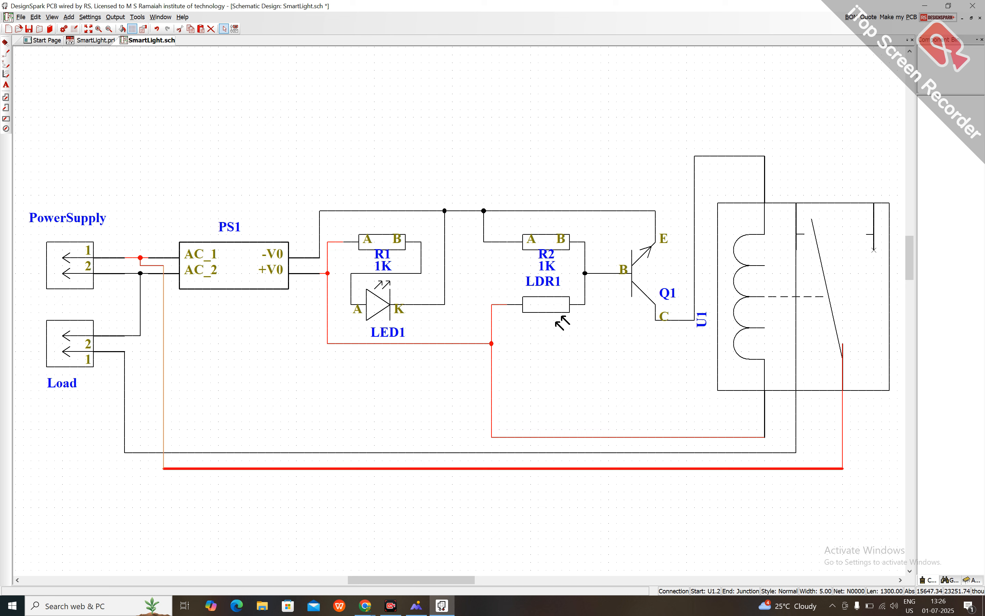
{"action": "right_click", "coordinate": [163, 391]}
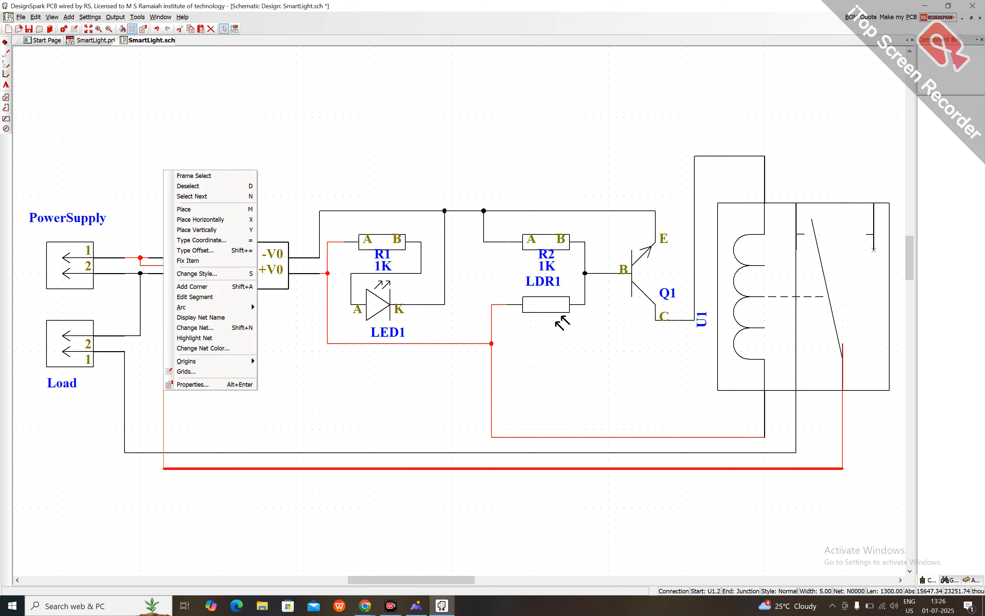
{"action": "left_click", "coordinate": [193, 384]}
{"action": "left_click", "coordinate": [450, 317]}
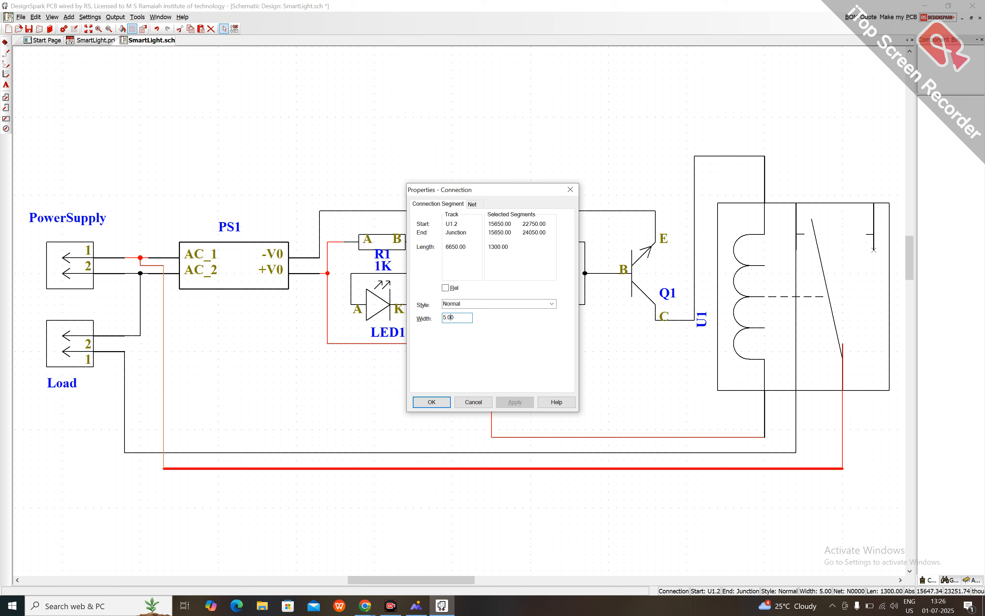
{"action": "left_click", "coordinate": [473, 402]}
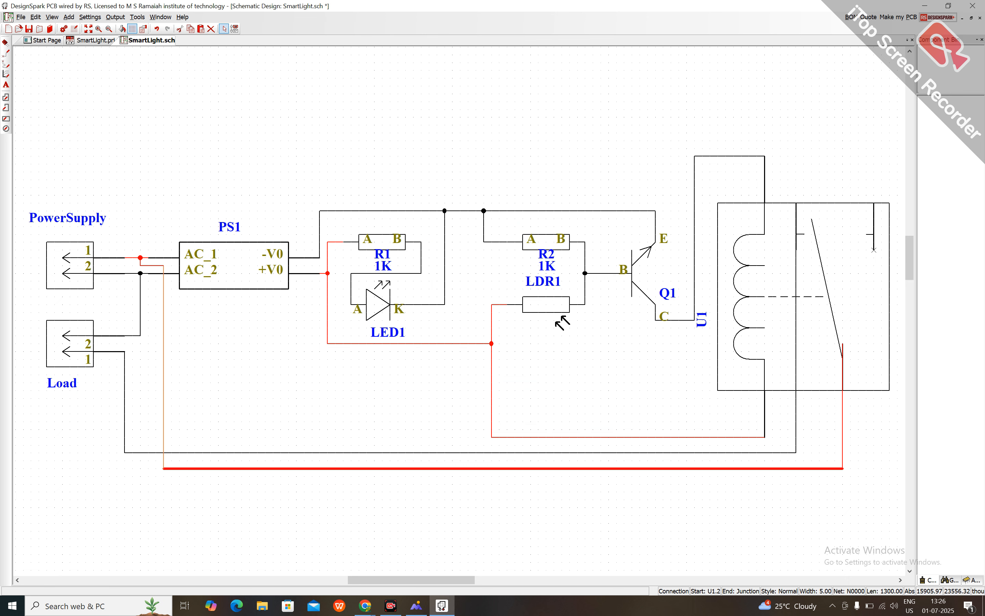
Set the width of the long vertical red segment between the Load connector and PS1 to 15.00.
{"action": "right_click", "coordinate": [163, 331]}
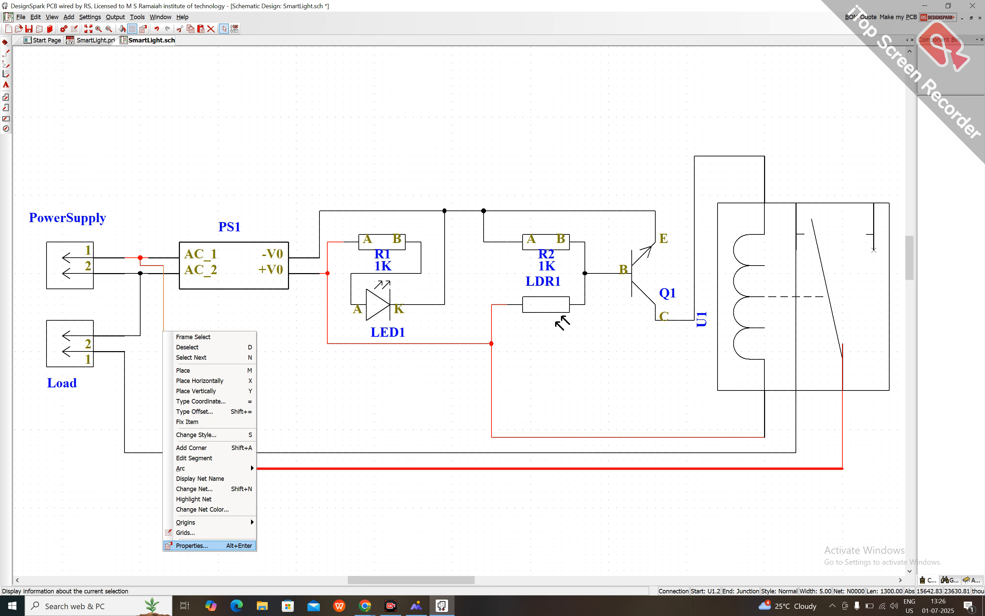
{"action": "left_click", "coordinate": [192, 545]}
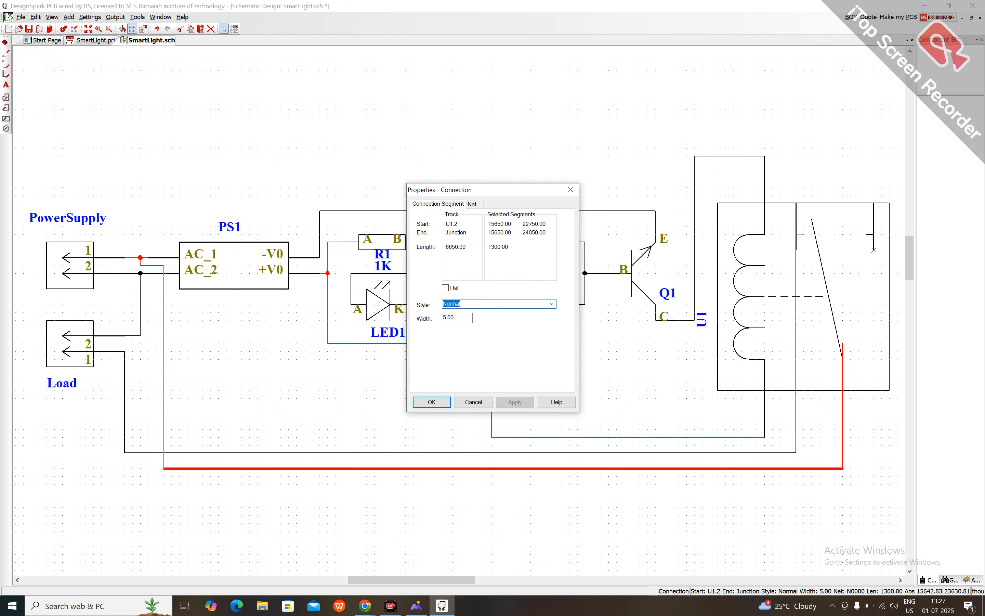
{"action": "left_click", "coordinate": [447, 317]}
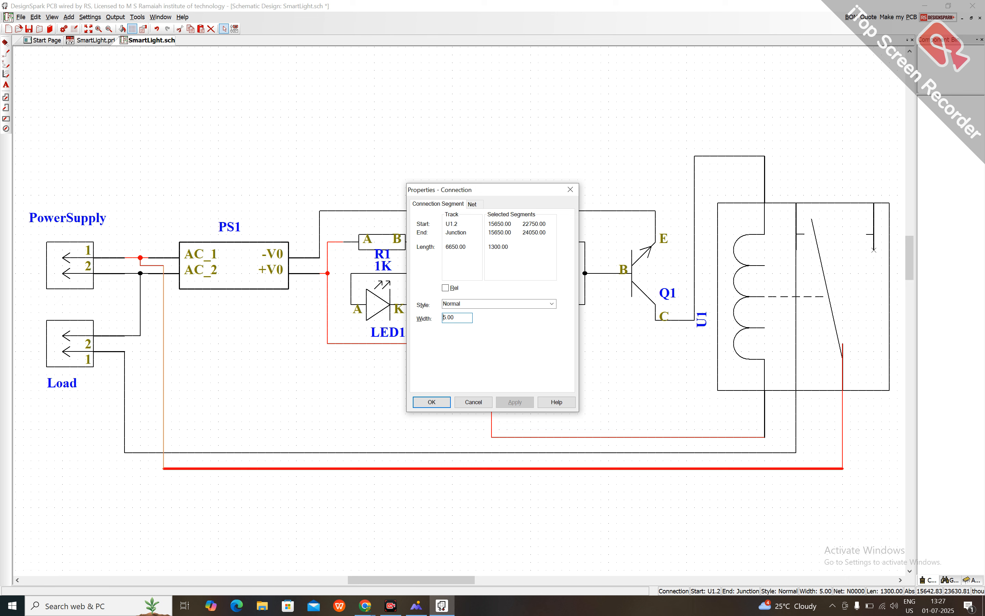
{"action": "type", "text": "1"}
{"action": "left_click", "coordinate": [515, 402]}
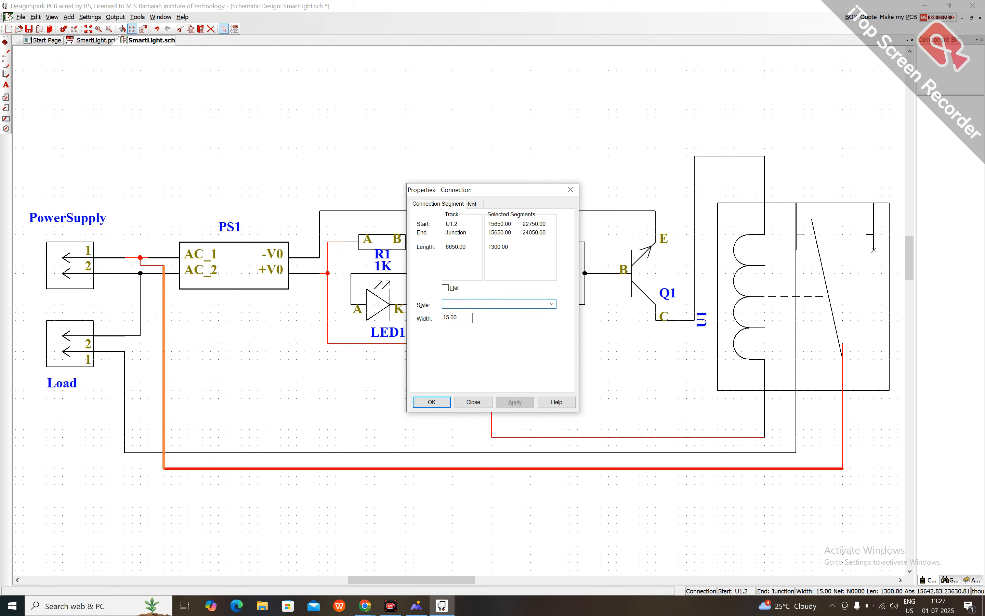
{"action": "key", "text": "Return"}
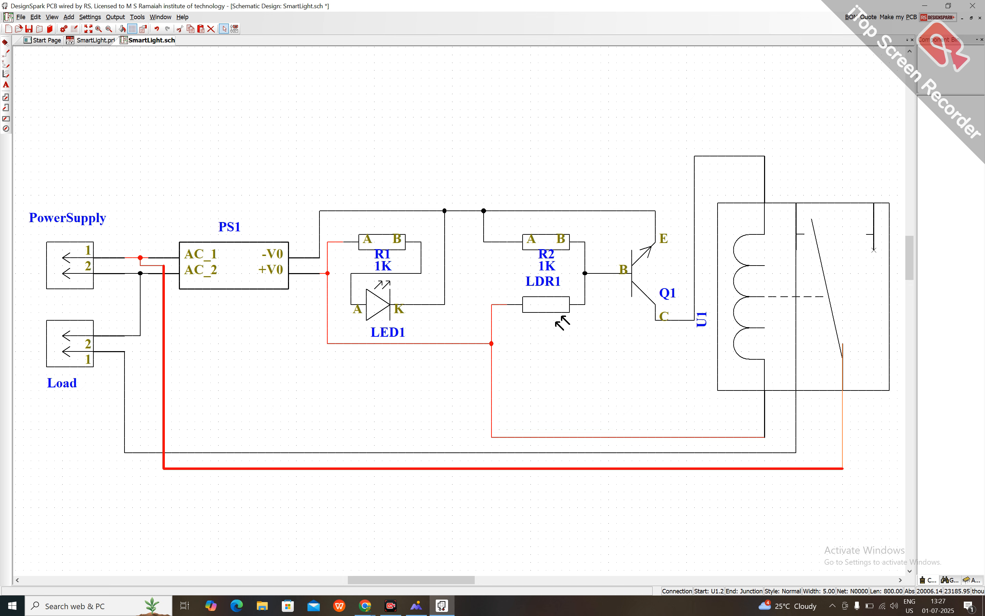
Set the width of the vertical red segment running down from U1's lower switch pin to 15.00.
{"action": "right_click", "coordinate": [842, 402]}
{"action": "left_click", "coordinate": [876, 395]}
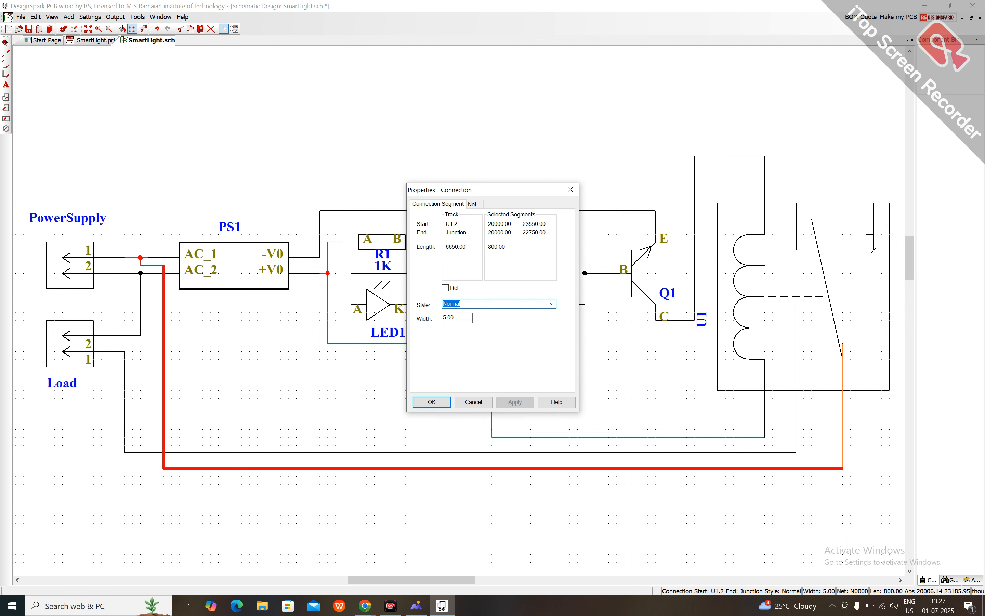
{"action": "left_click", "coordinate": [444, 318]}
{"action": "type", "text": "1"}
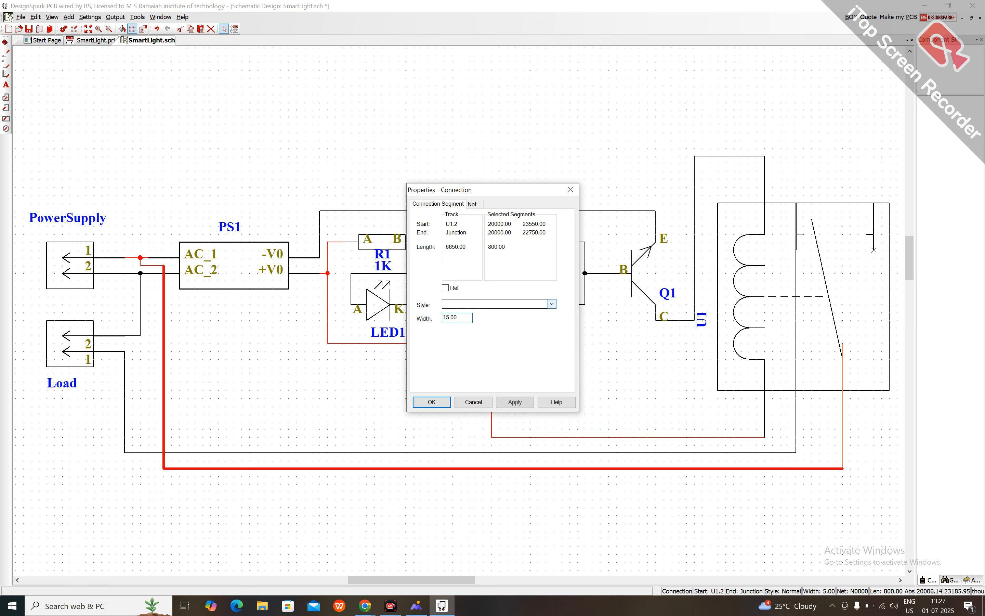
{"action": "left_click", "coordinate": [514, 402]}
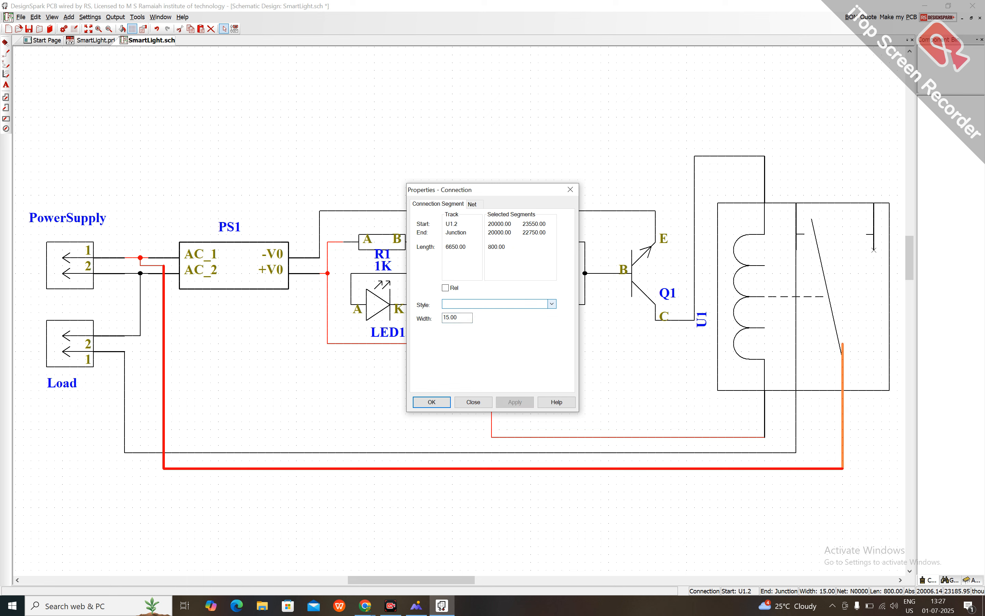
{"action": "left_click", "coordinate": [431, 402]}
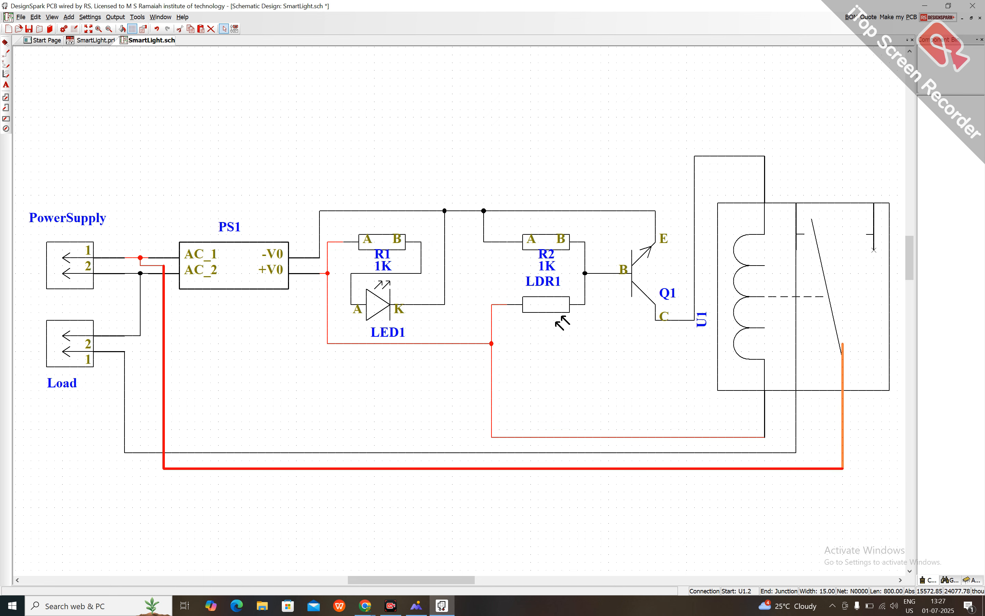
Set the width of the short horizontal red segment just below the PowerSupply pin 1 junction to 15.00.
{"action": "right_click", "coordinate": [152, 266]}
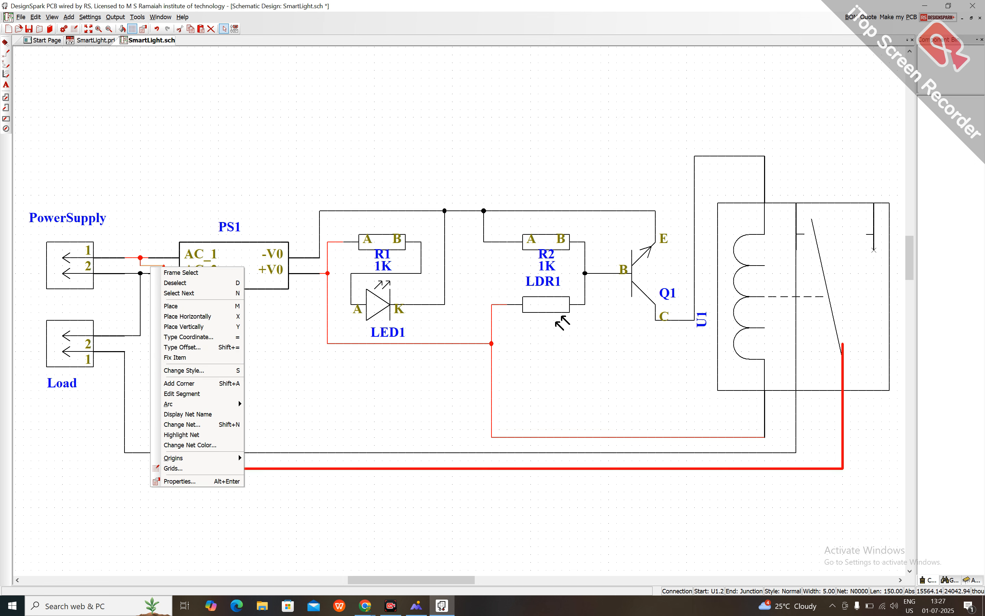
{"action": "left_click", "coordinate": [181, 481]}
{"action": "left_click", "coordinate": [454, 317]}
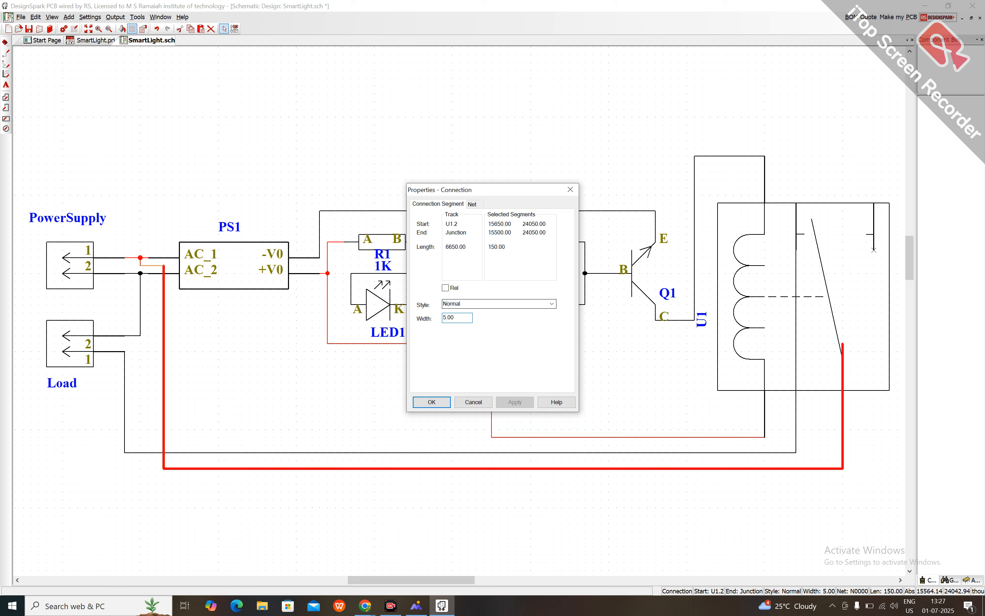
{"action": "type", "text": "1"}
{"action": "left_click", "coordinate": [514, 402]}
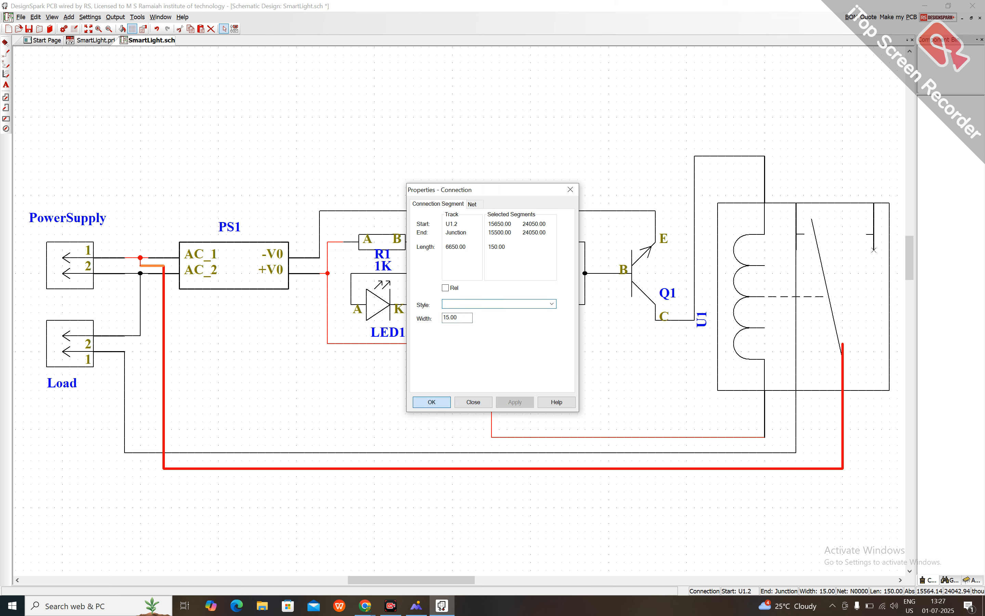
{"action": "left_click", "coordinate": [432, 402]}
Set the width of the vertical segment joining Load pin 2 to the PowerSupply pin 2 line to 15.00.
{"action": "left_click", "coordinate": [143, 327]}
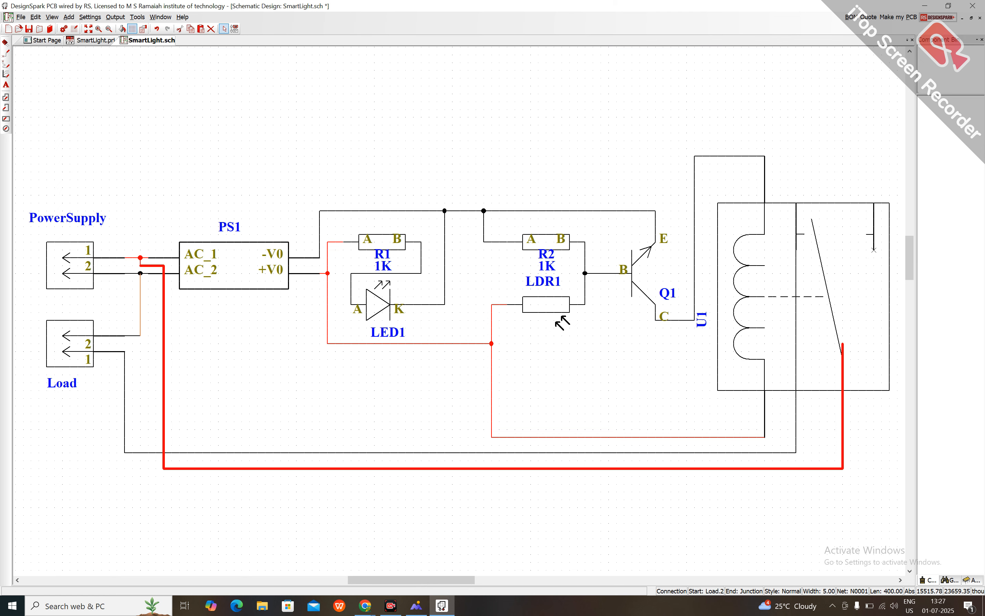
{"action": "right_click", "coordinate": [142, 327]}
{"action": "key", "text": "Escape"}
{"action": "right_click", "coordinate": [143, 302]}
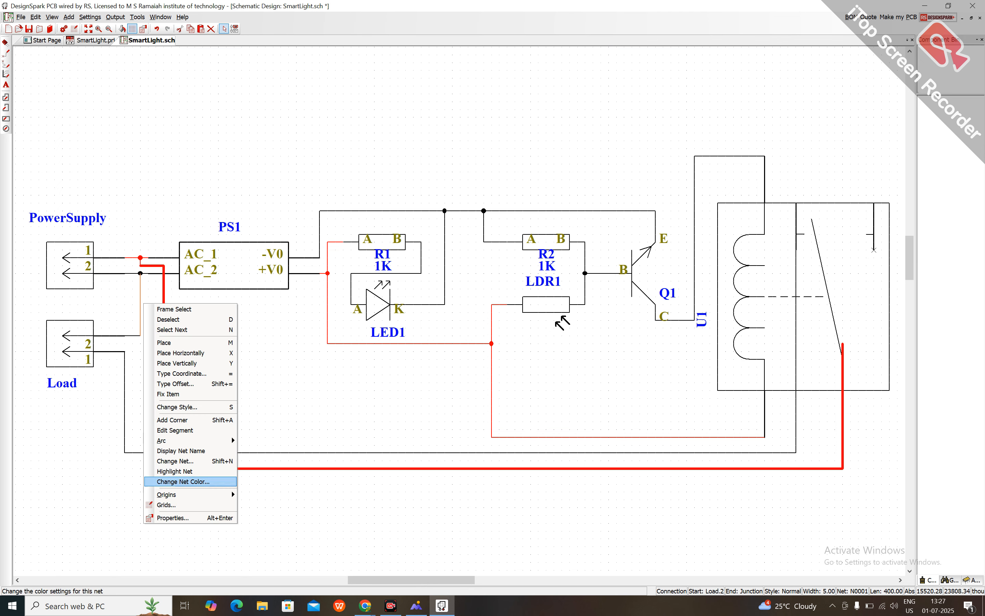
{"action": "key", "text": "Down"}
{"action": "key", "text": "Down"}
{"action": "key", "text": "Down"}
{"action": "key", "text": "Return"}
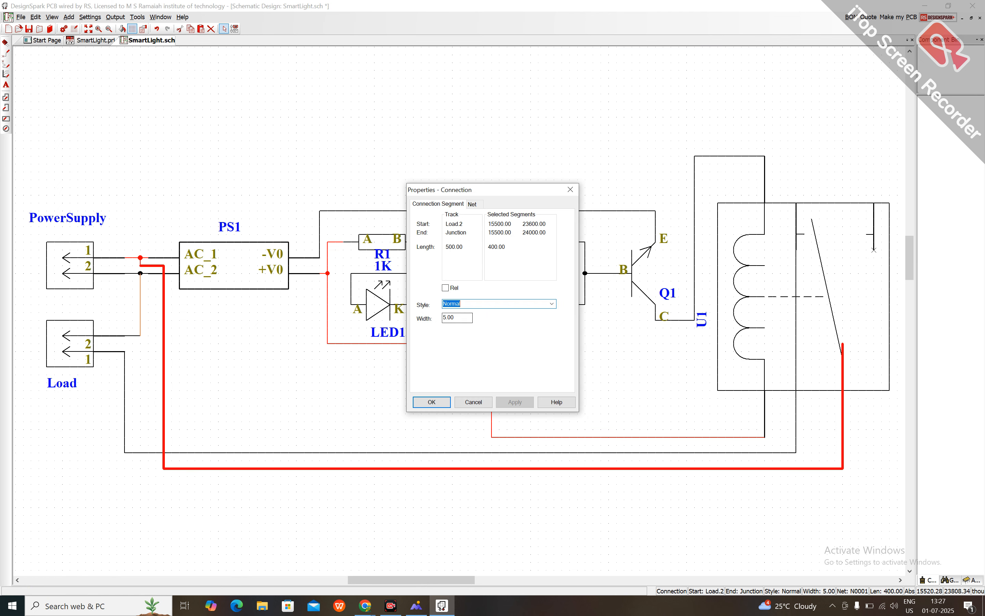
{"action": "left_click", "coordinate": [458, 318]}
{"action": "type", "text": "1"}
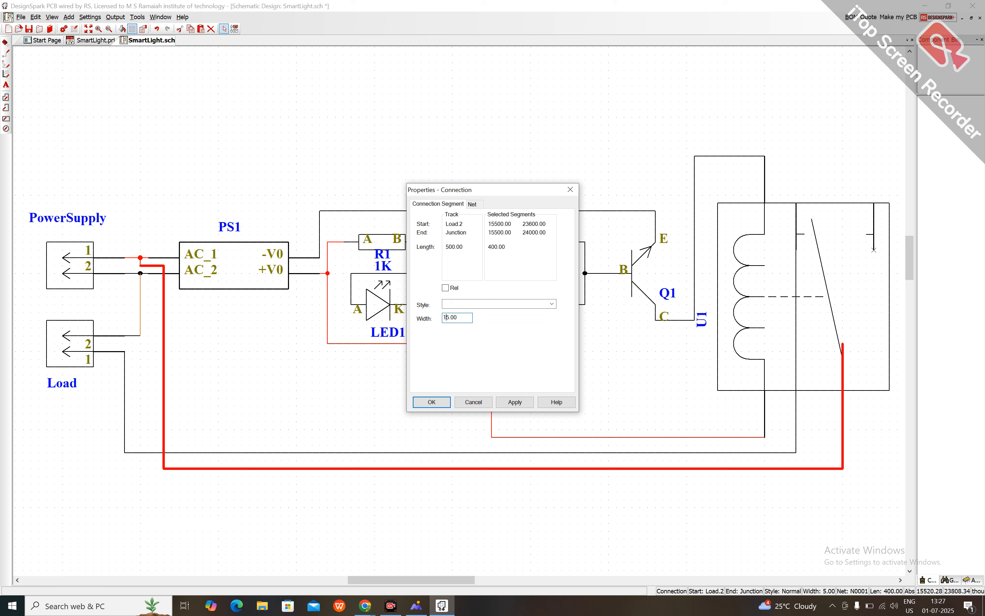
{"action": "left_click", "coordinate": [515, 402]}
{"action": "left_click", "coordinate": [431, 402]}
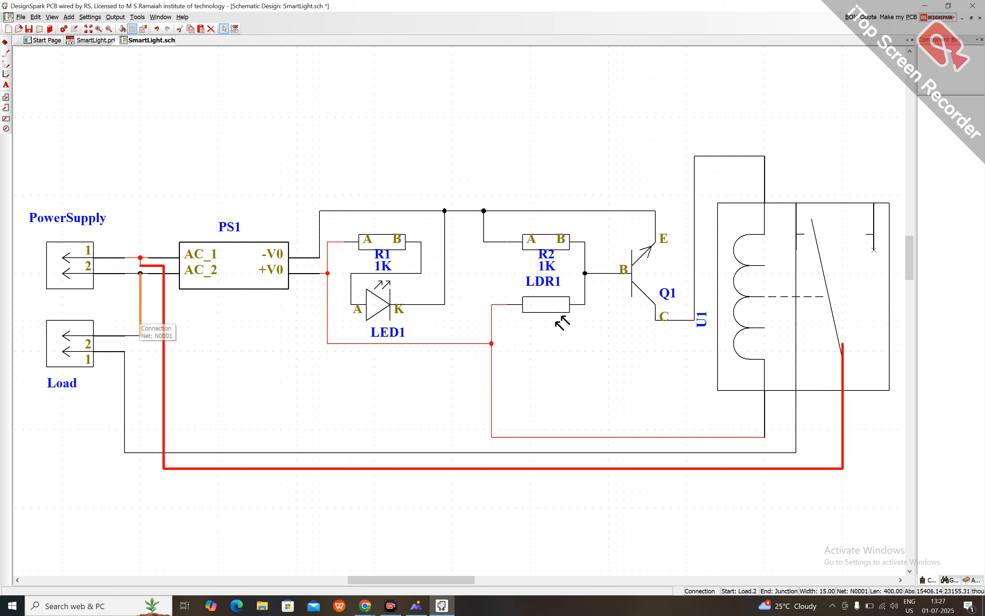
Set the width of the vertical segment running down from Load pin 1 to 15.00.
{"action": "right_click", "coordinate": [124, 405]}
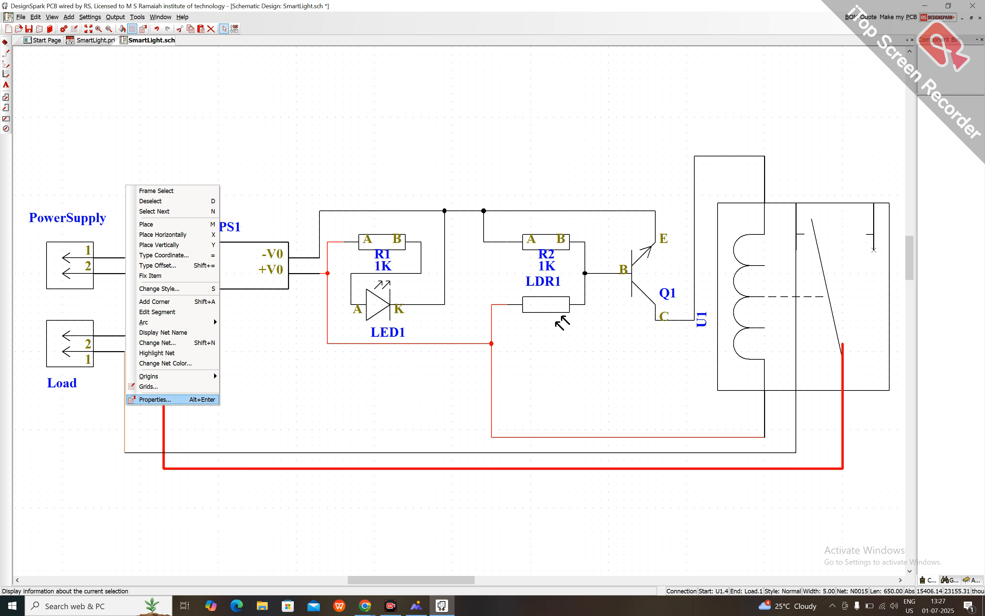
{"action": "left_click", "coordinate": [146, 399]}
{"action": "left_click", "coordinate": [456, 318]}
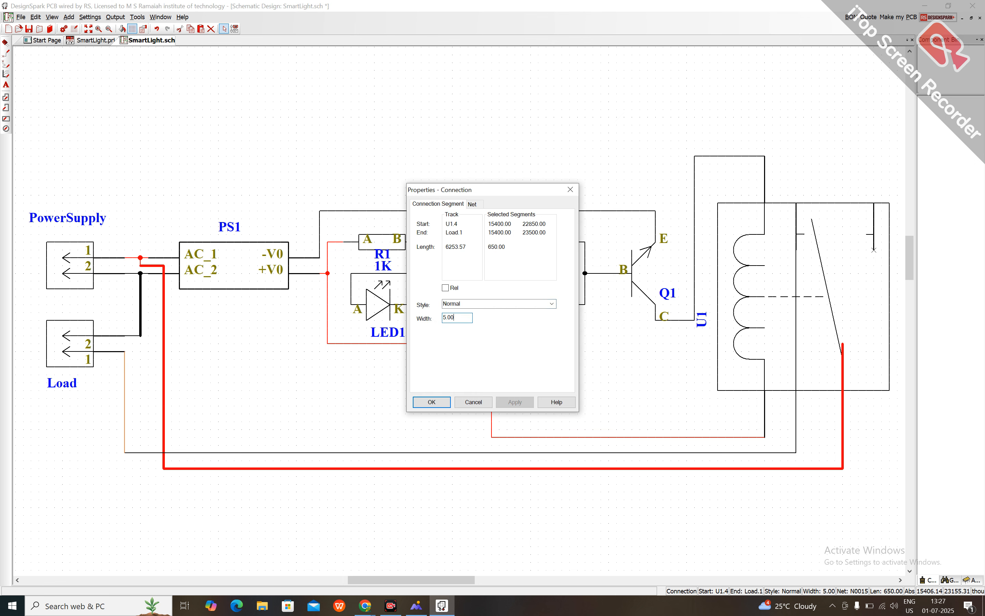
{"action": "type", "text": "1"}
{"action": "left_click", "coordinate": [515, 402]}
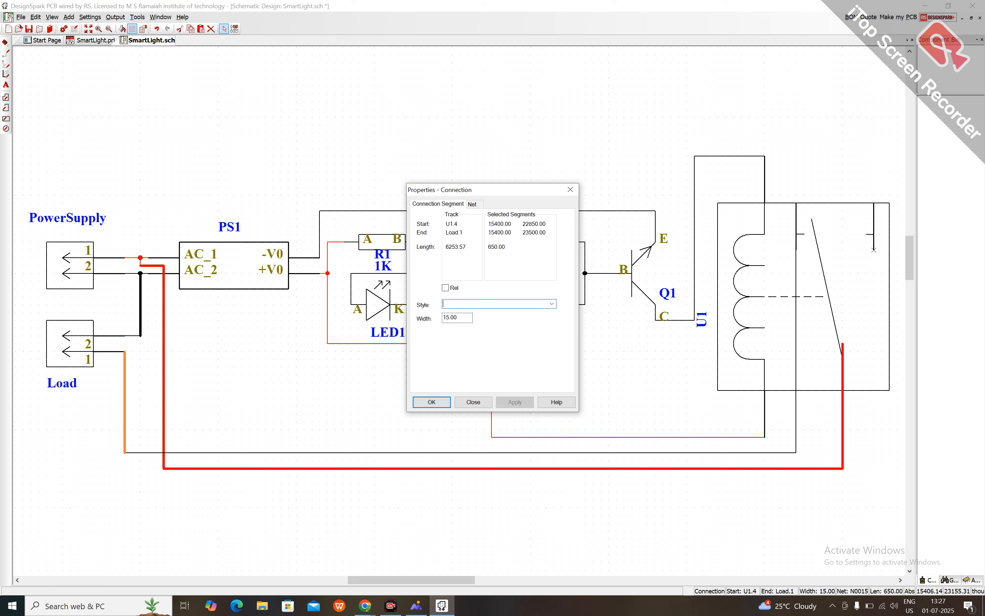
{"action": "left_click", "coordinate": [437, 403]}
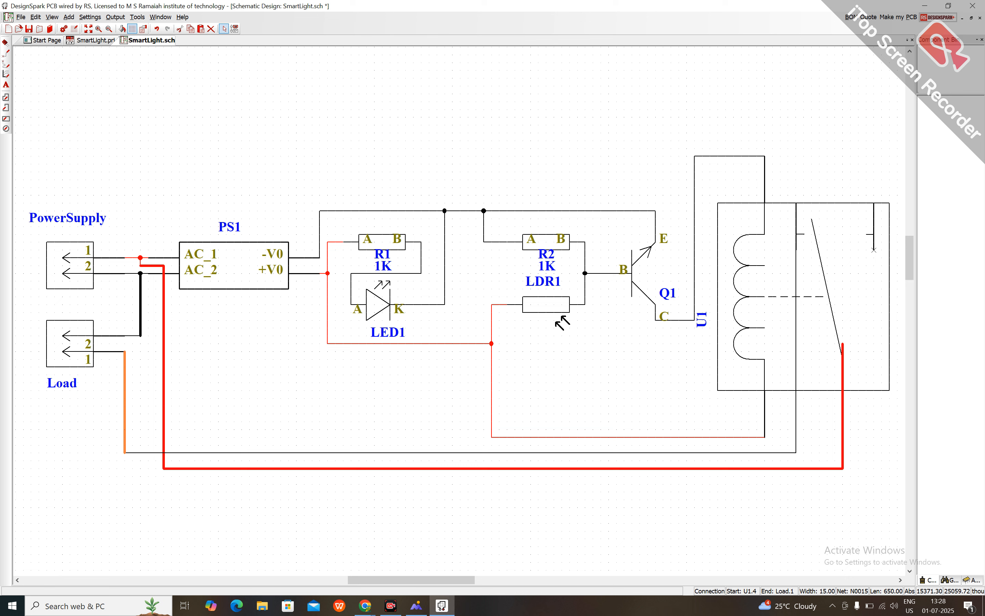
Magnify the screen to 200% with Windows Magnifier and minimize its control window.
{"action": "key", "text": "super+plus"}
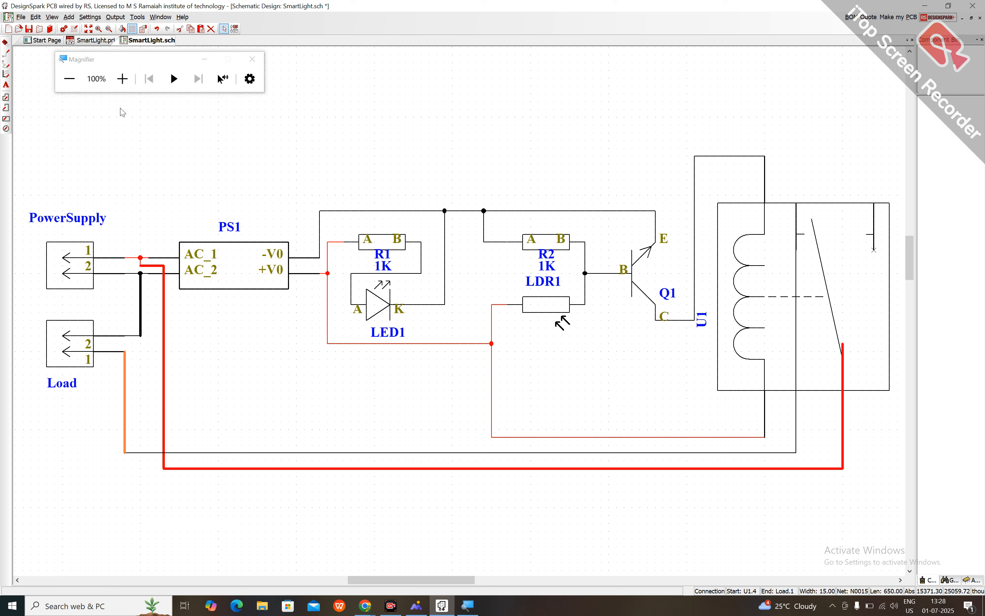
{"action": "left_click", "coordinate": [252, 59]}
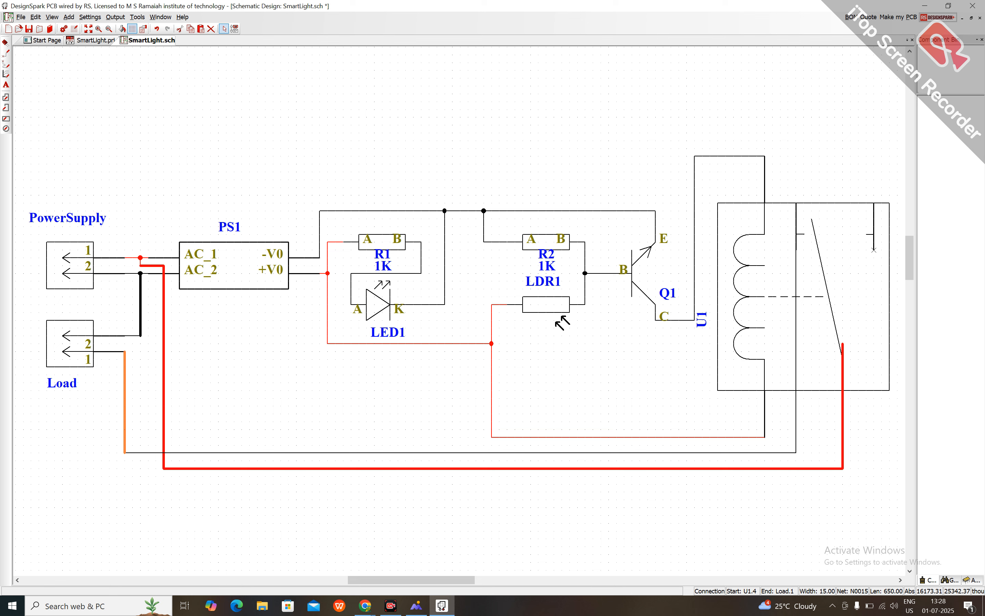
{"action": "key", "text": "super+plus"}
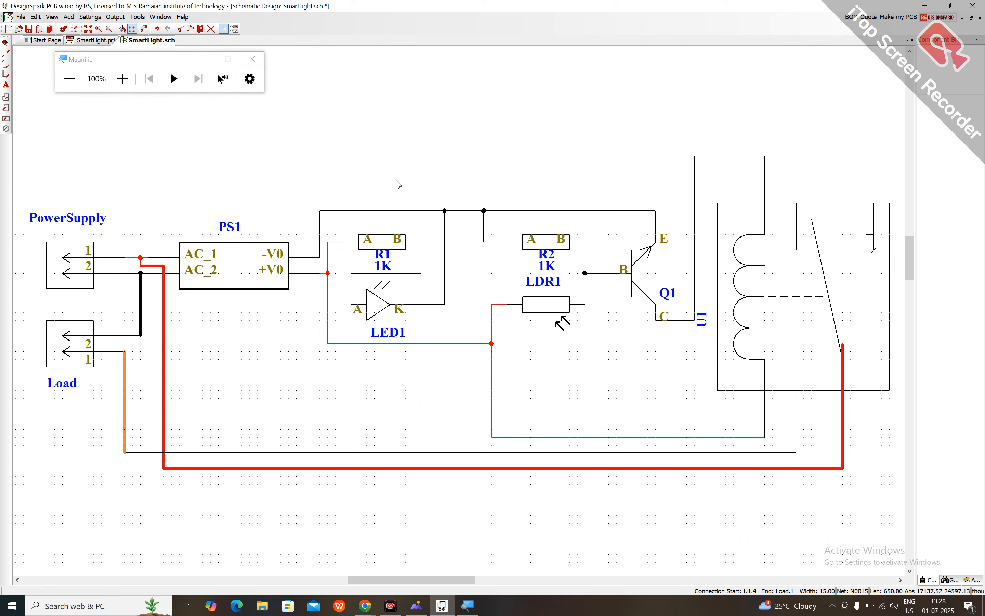
{"action": "left_click", "coordinate": [110, 86]}
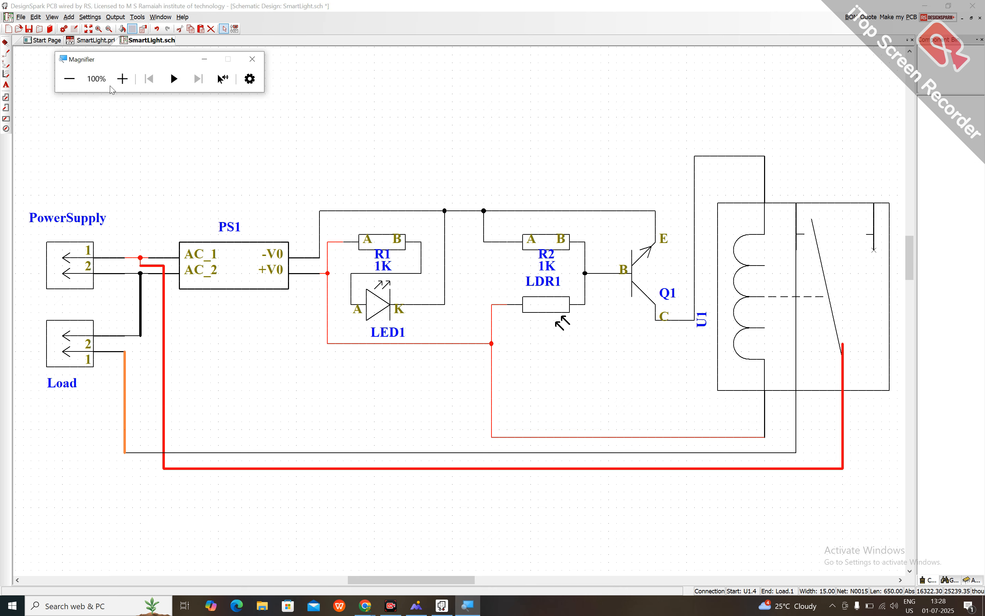
{"action": "left_click", "coordinate": [114, 87]}
{"action": "left_click", "coordinate": [114, 87]}
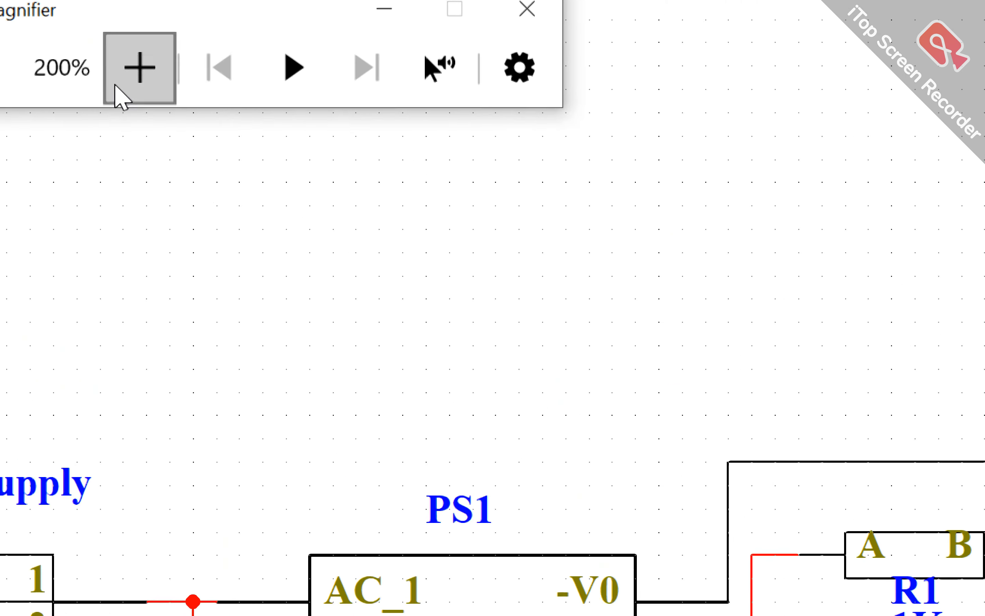
{"action": "left_click", "coordinate": [398, 38]}
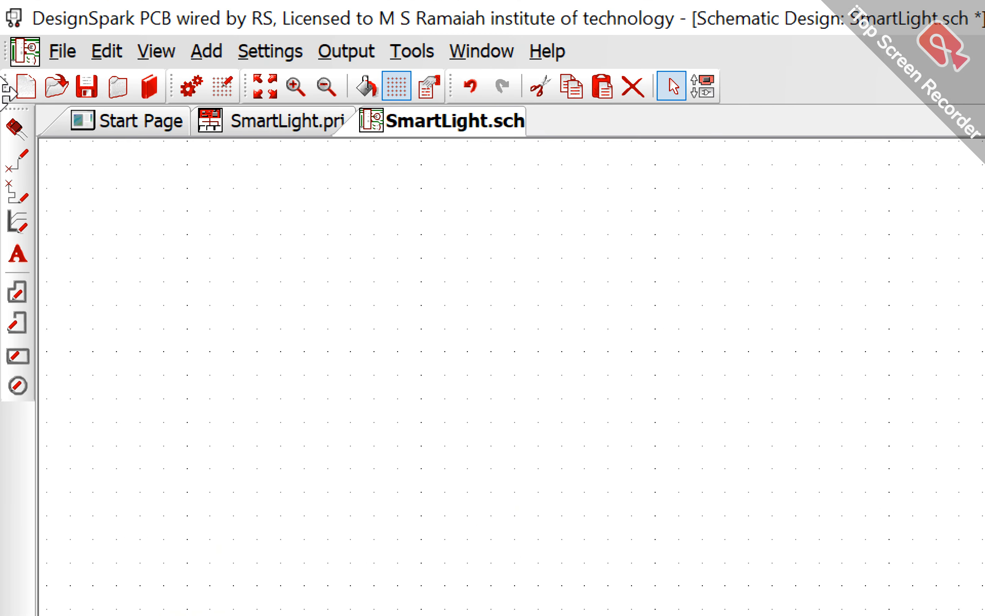
Open the Design Technology settings and review the defined nets and net classes.
{"action": "left_click", "coordinate": [190, 86]}
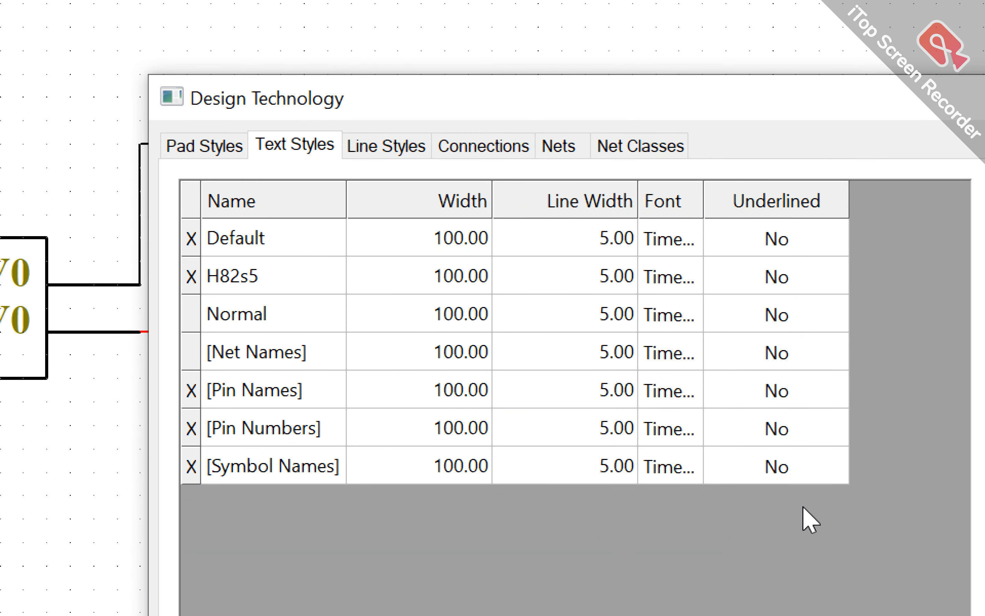
{"action": "left_click", "coordinate": [613, 144]}
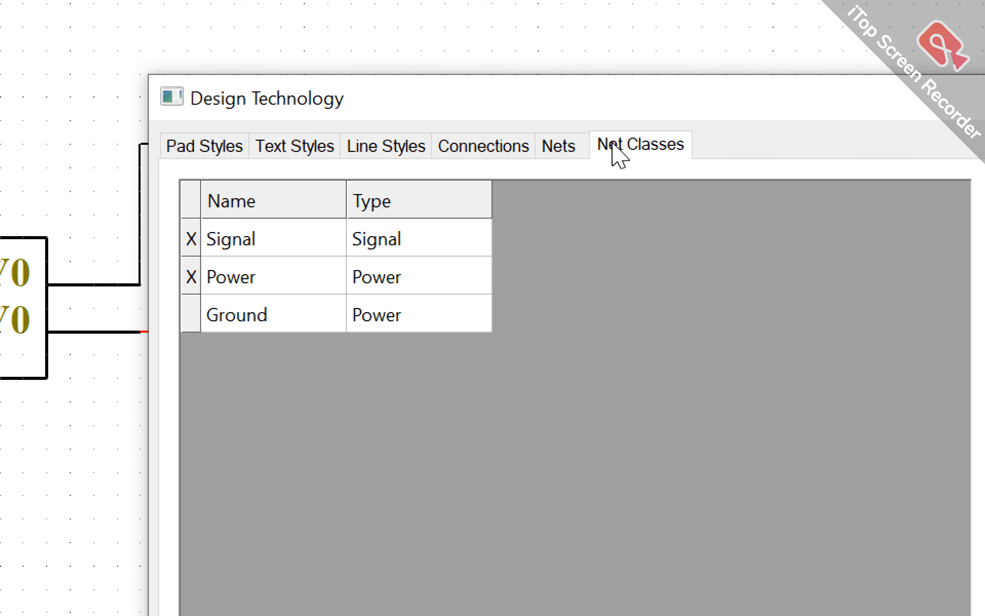
{"action": "left_click", "coordinate": [567, 146]}
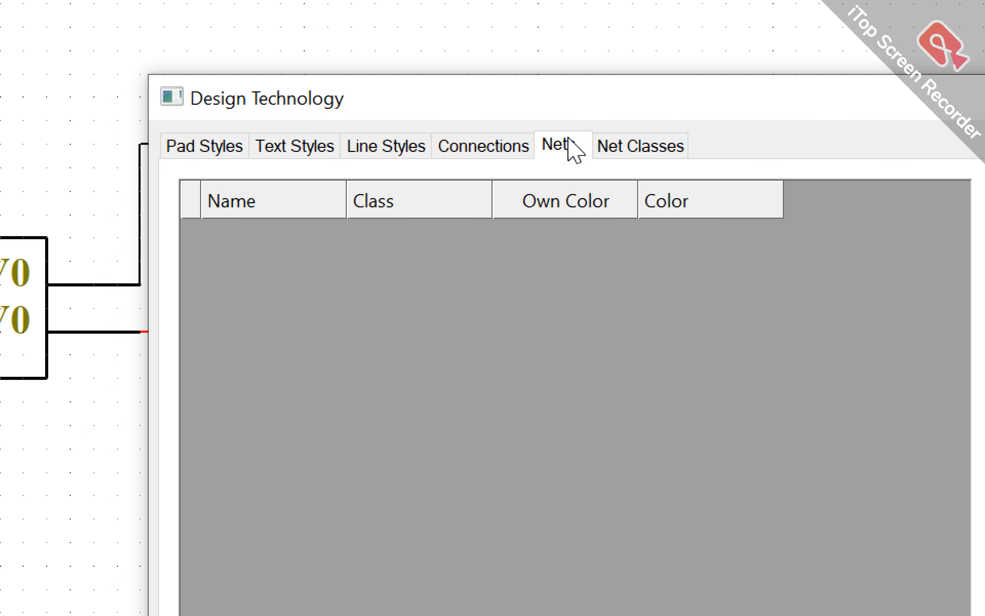
{"action": "left_click", "coordinate": [643, 156]}
Examine the type options available for the Power net class and leave its settings without changes.
{"action": "left_click", "coordinate": [285, 282]}
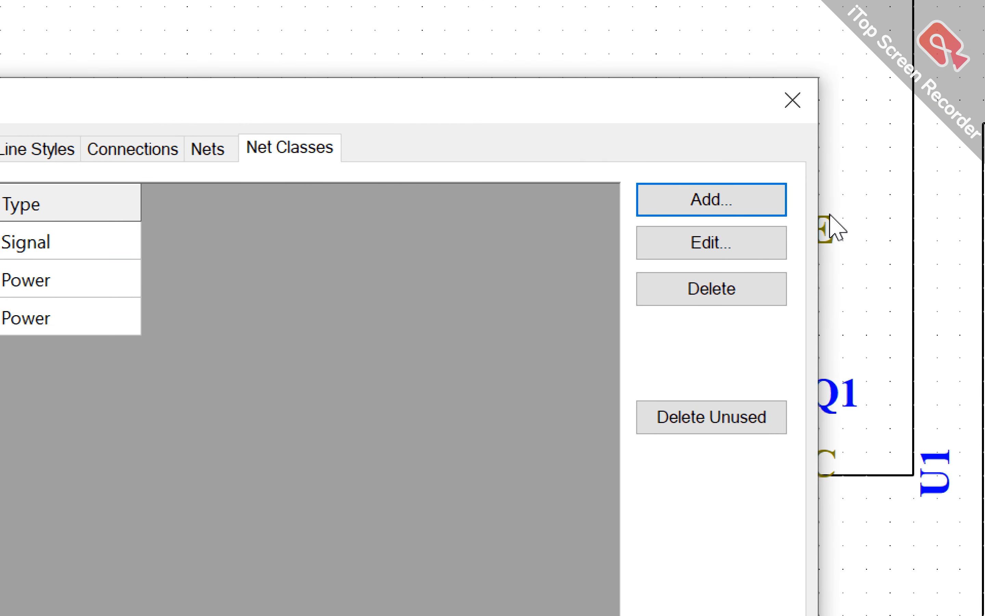
{"action": "left_click", "coordinate": [746, 254]}
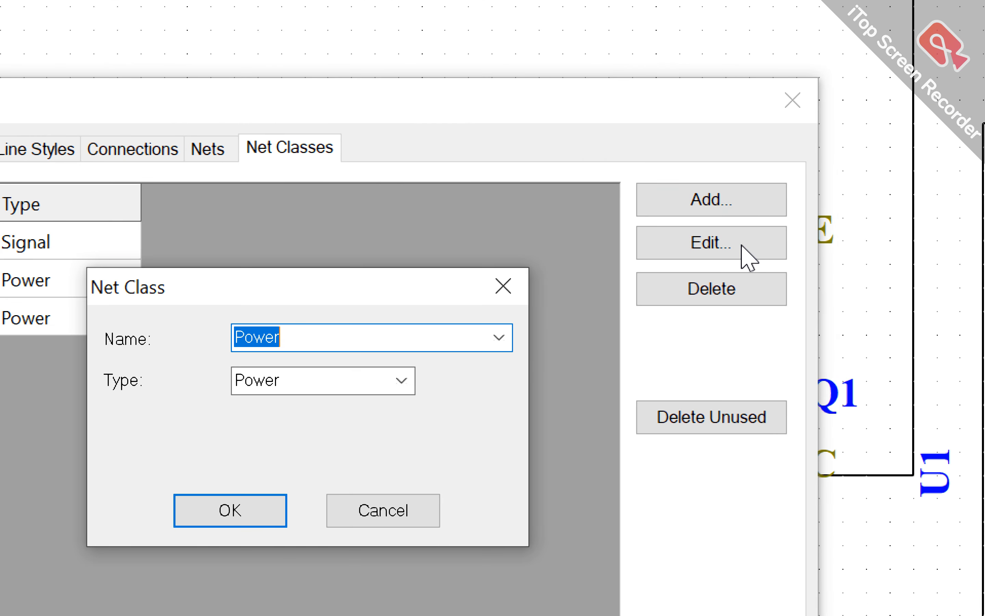
{"action": "left_click", "coordinate": [735, 383]}
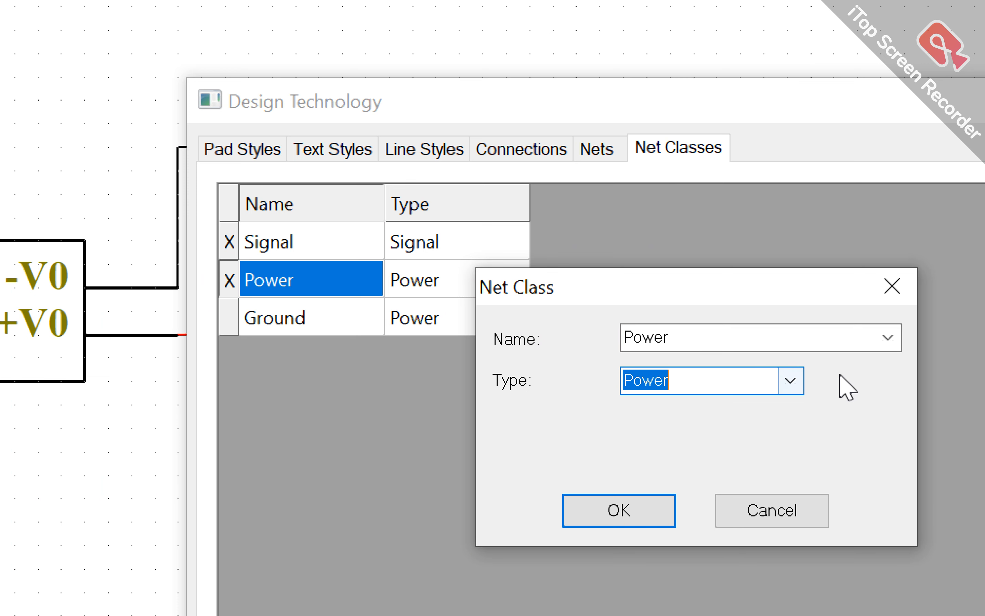
{"action": "left_click", "coordinate": [790, 387]}
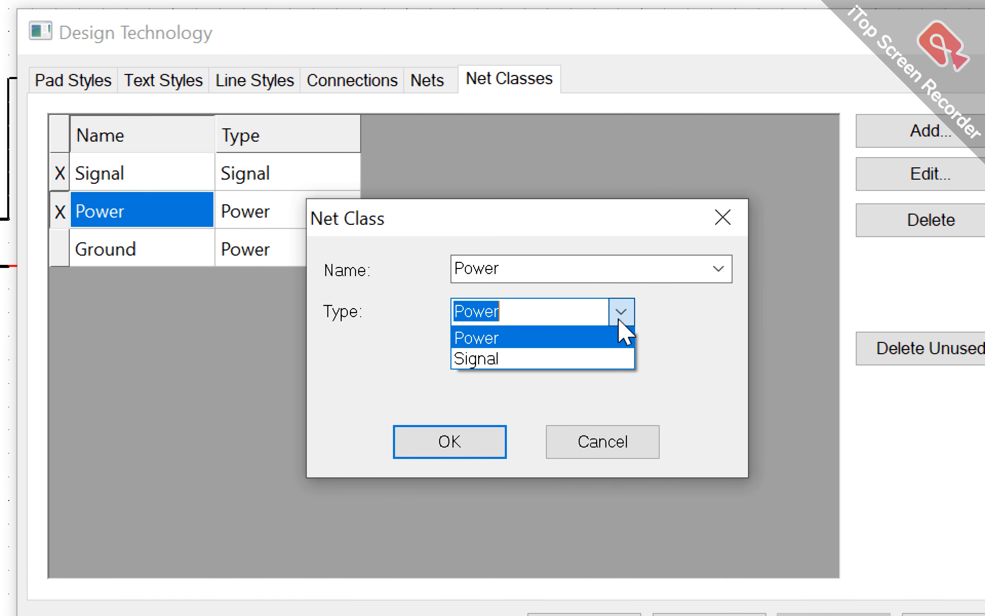
{"action": "left_click", "coordinate": [587, 446]}
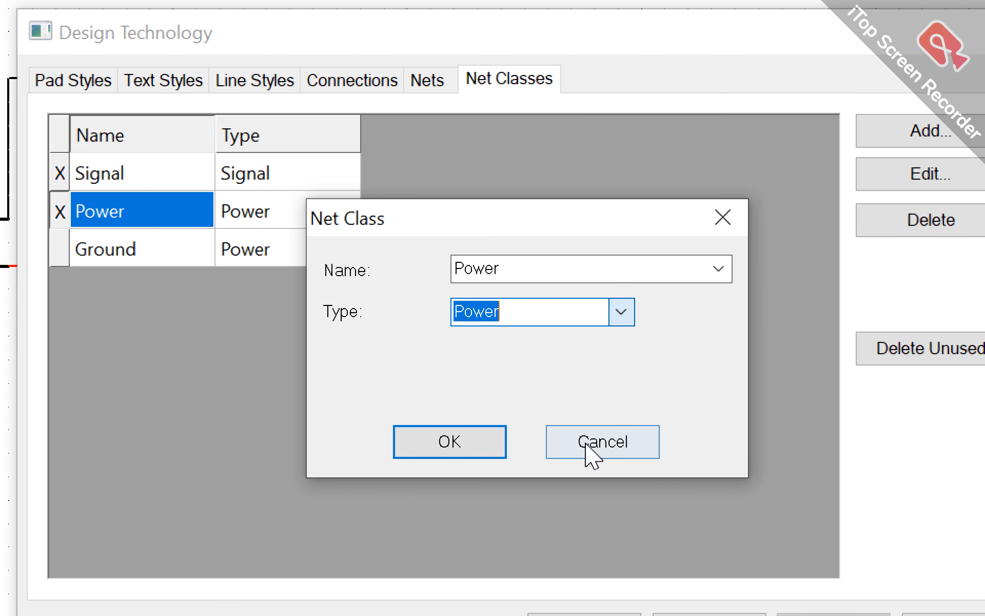
{"action": "left_click", "coordinate": [586, 446]}
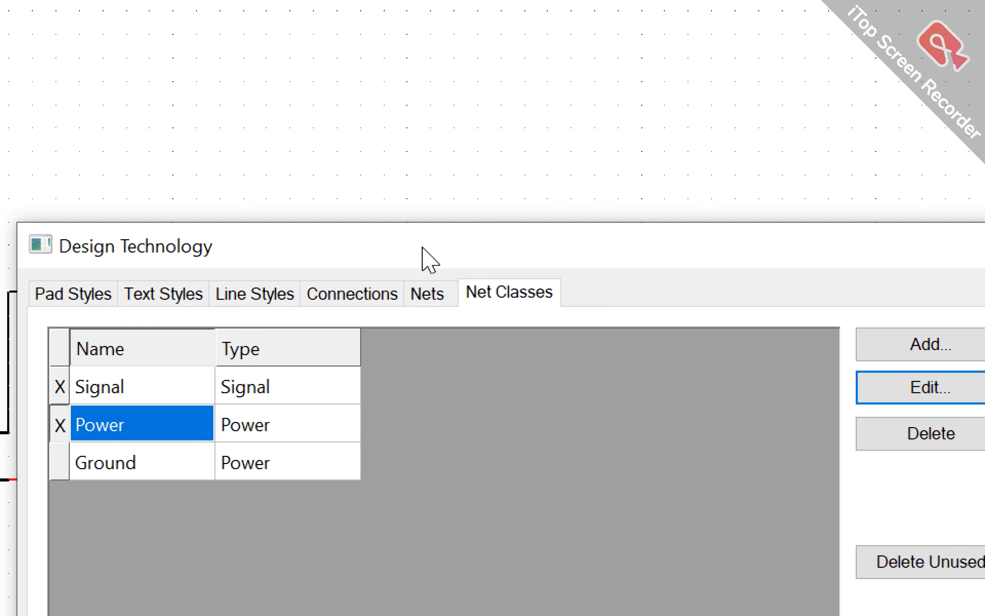
{"action": "left_click", "coordinate": [424, 84]}
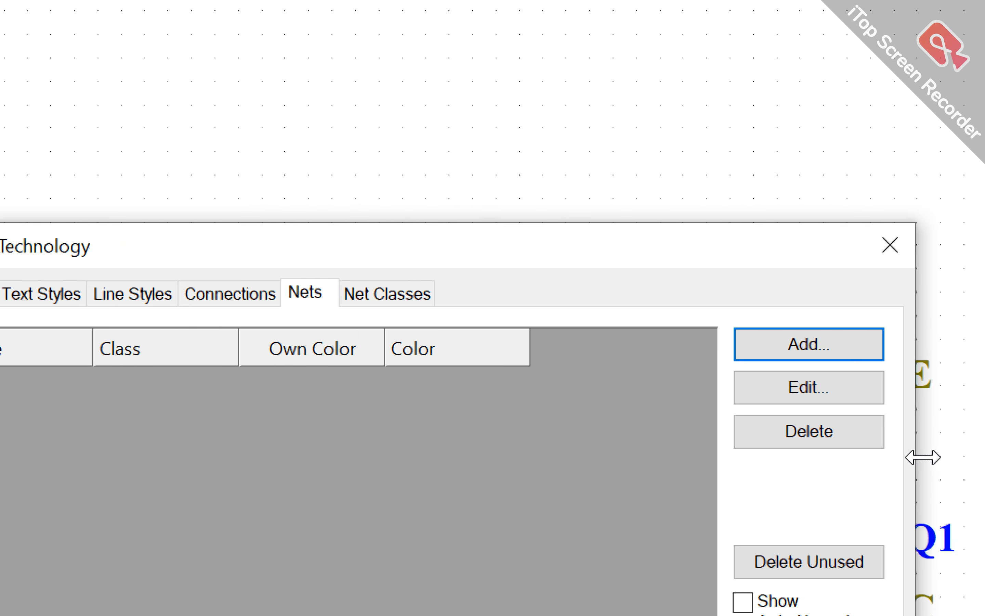
{"action": "left_click", "coordinate": [819, 342]}
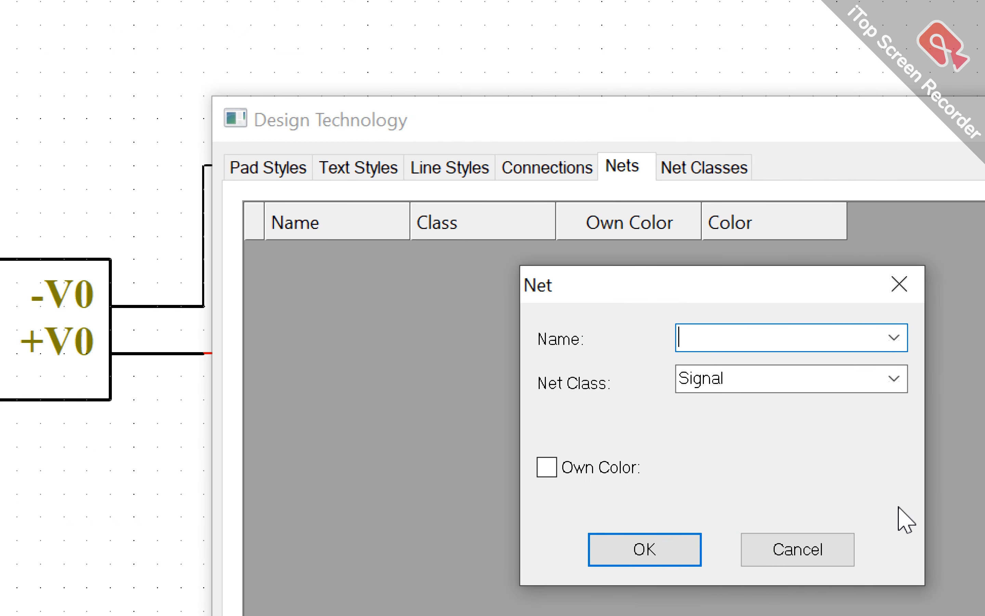
{"action": "type", "text": "A"}
{"action": "type", "text": "V"}
{"action": "key", "text": "BackSpace"}
{"action": "type", "text": "C"}
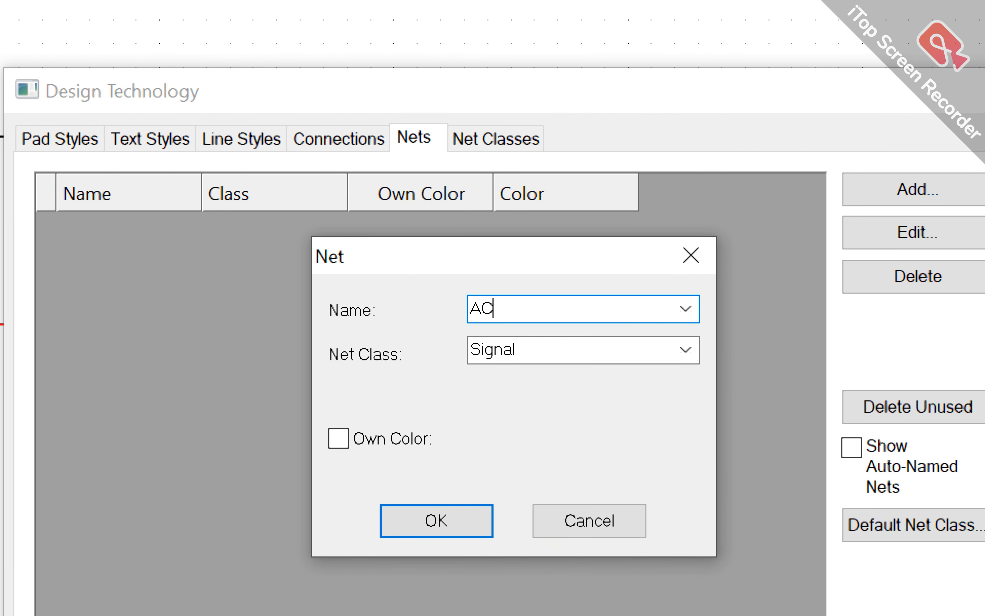
{"action": "left_click", "coordinate": [613, 527]}
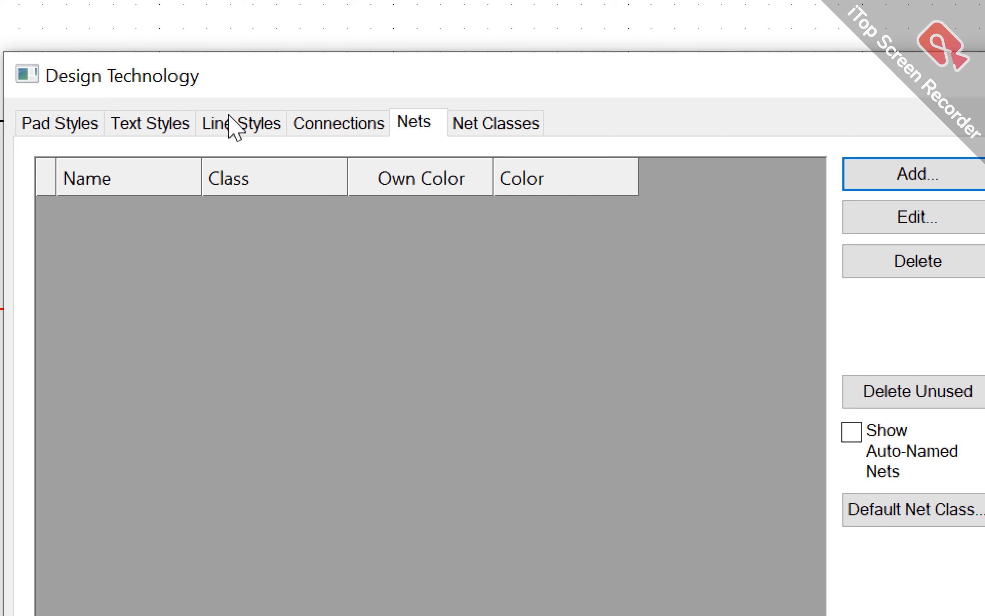
Review the existing line styles with their patterns and widths in the Design Technology settings.
{"action": "left_click", "coordinate": [236, 125]}
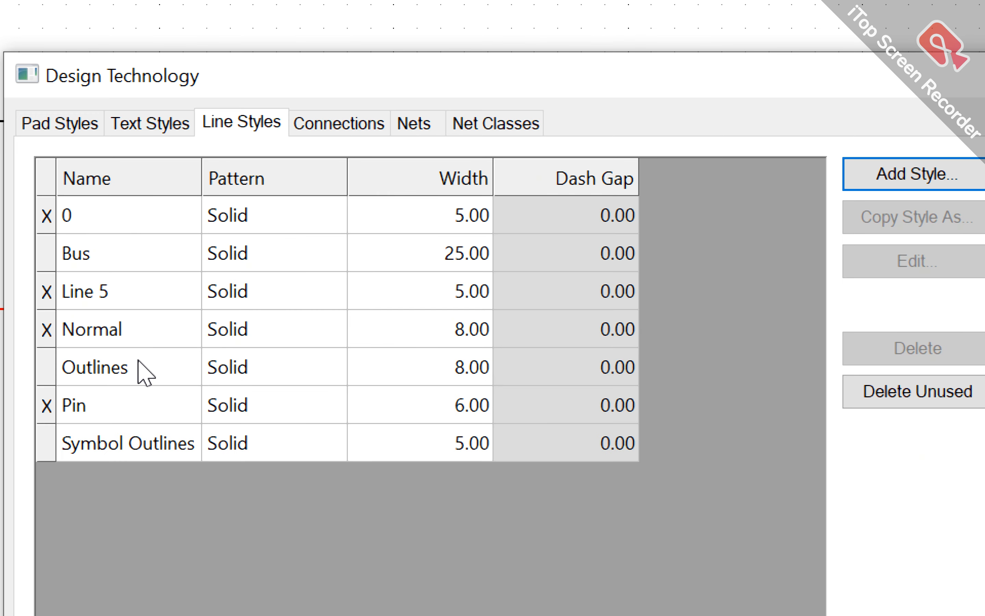
{"action": "left_click", "coordinate": [137, 332]}
{"action": "left_click", "coordinate": [135, 439]}
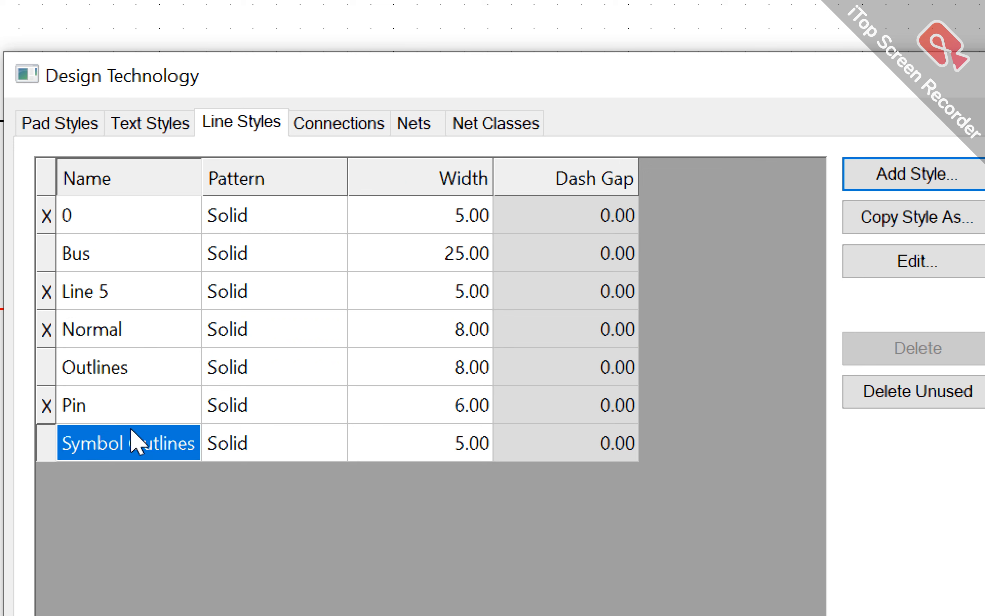
{"action": "left_click", "coordinate": [152, 330]}
{"action": "left_click", "coordinate": [128, 291]}
{"action": "left_click", "coordinate": [125, 256]}
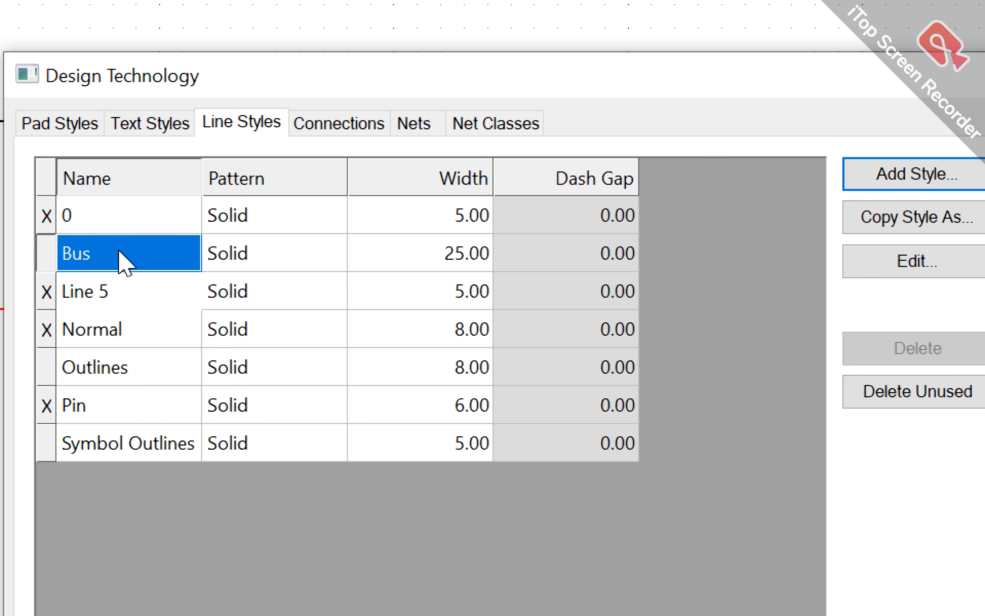
{"action": "left_click", "coordinate": [115, 220]}
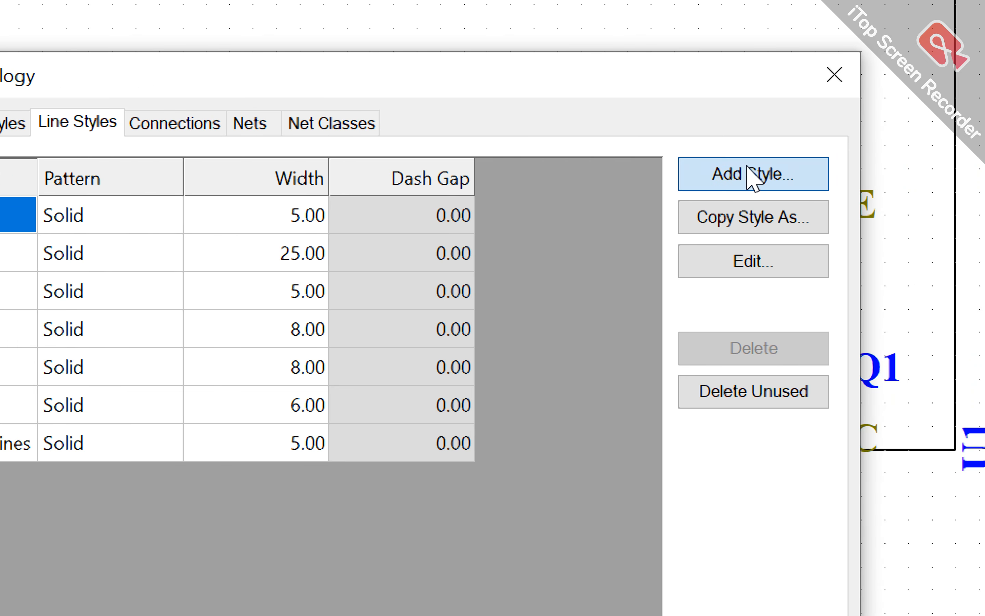
Start a new line style and name it AC Phase.
{"action": "left_click", "coordinate": [912, 175]}
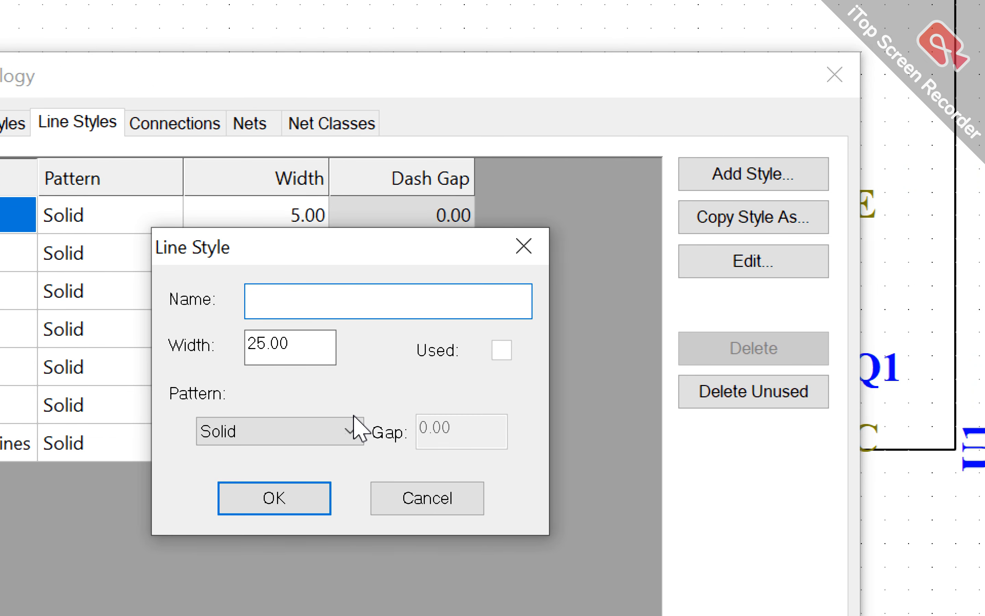
{"action": "type", "text": "AC"}
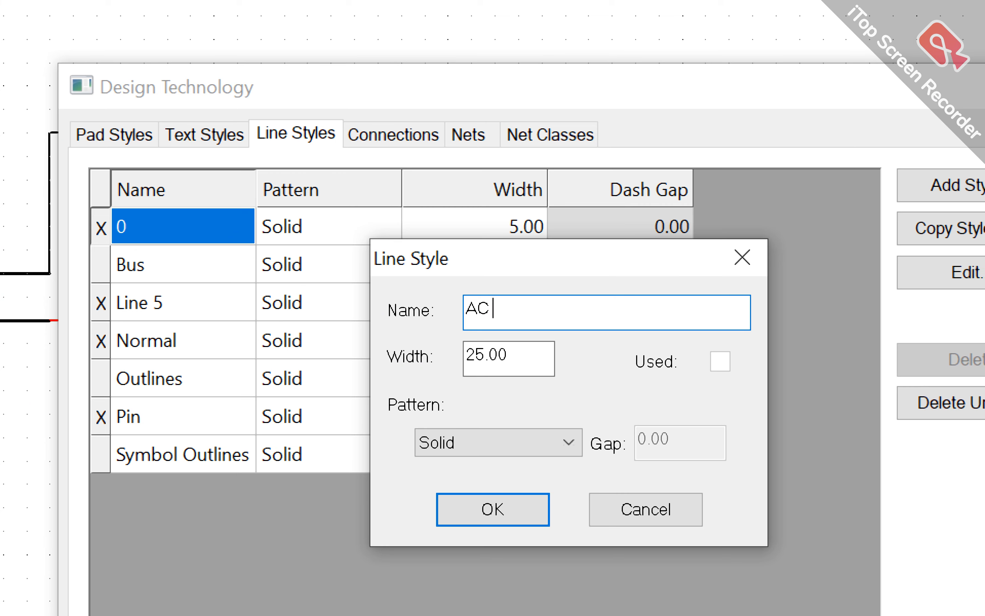
{"action": "type", "text": " PHase"}
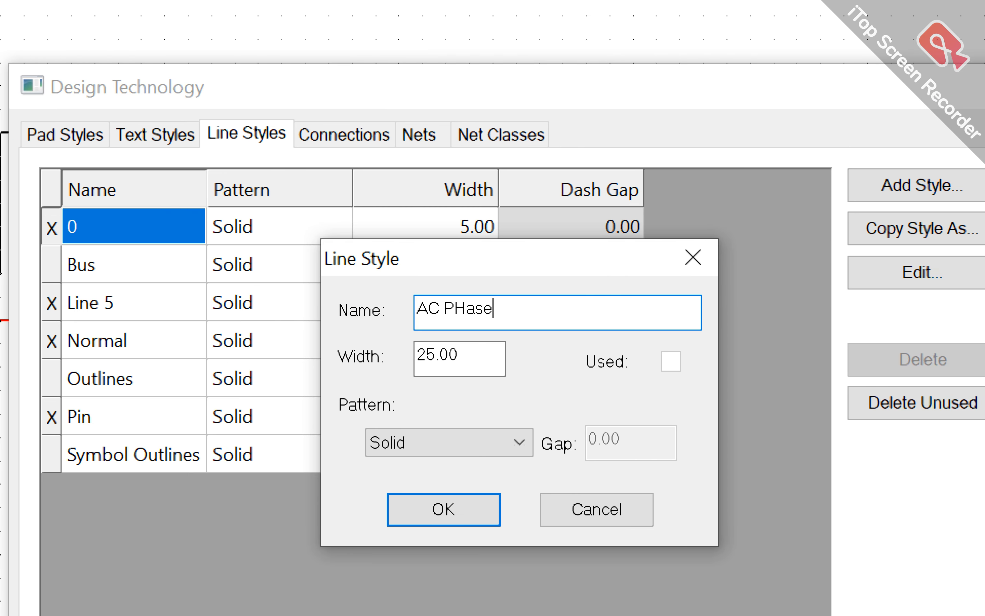
{"action": "key", "text": "BackSpace"}
{"action": "key", "text": "BackSpace"}
{"action": "key", "text": "BackSpace"}
{"action": "key", "text": "BackSpace"}
{"action": "key", "text": "BackSpace"}
{"action": "key", "text": "BackSpace"}
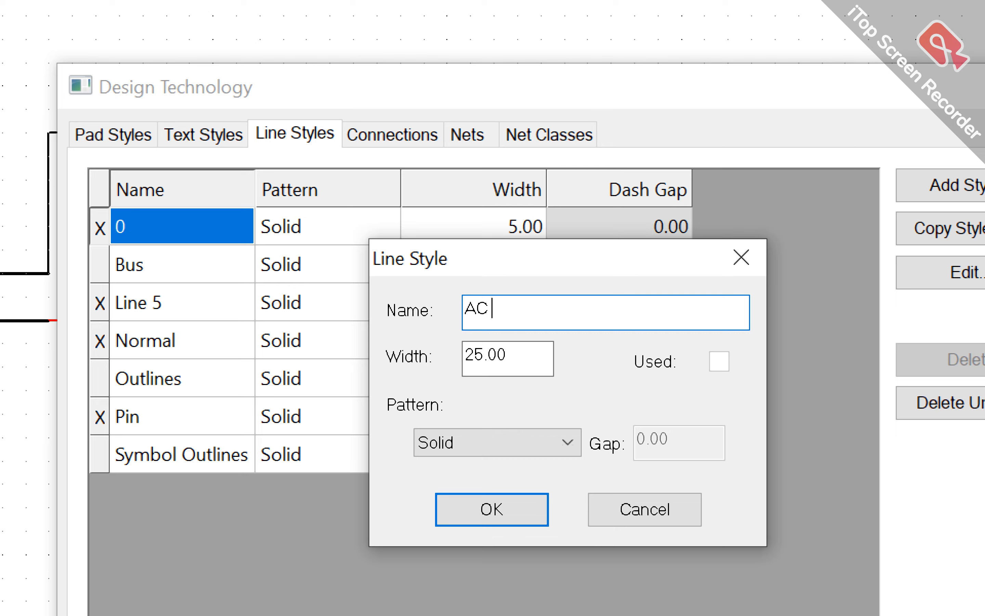
{"action": "type", "text": "Phase"}
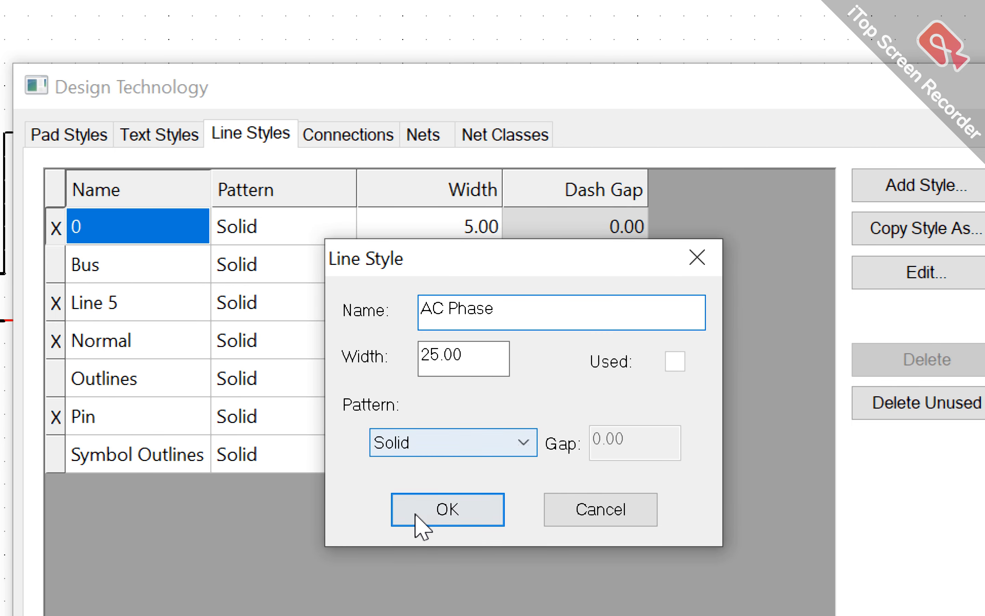
Define the AC Phase line style with width 25.00, a dotted pattern and a 50.00 gap, and apply it to the design technology.
{"action": "left_click", "coordinate": [484, 372]}
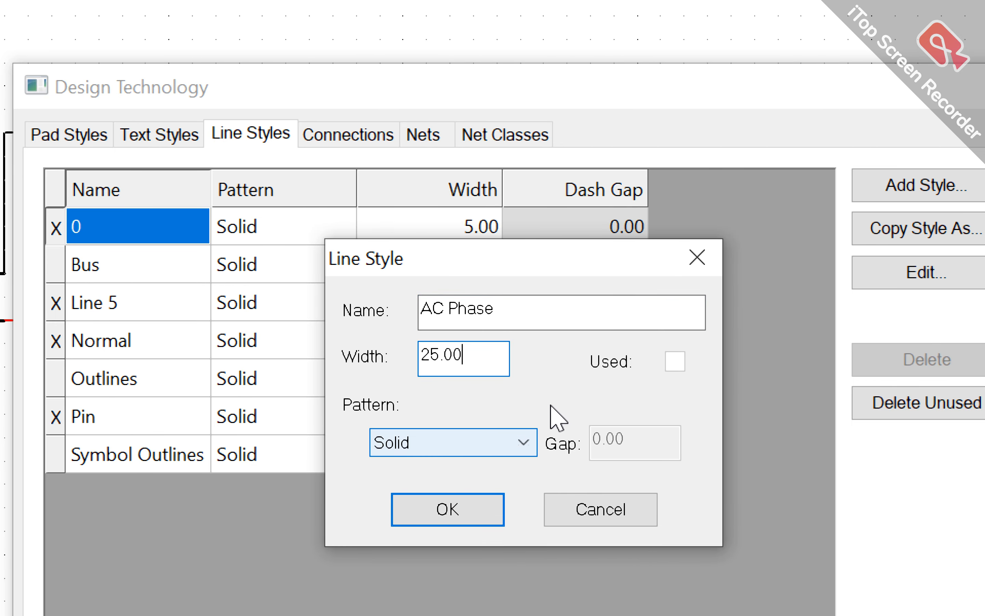
{"action": "left_click", "coordinate": [523, 448]}
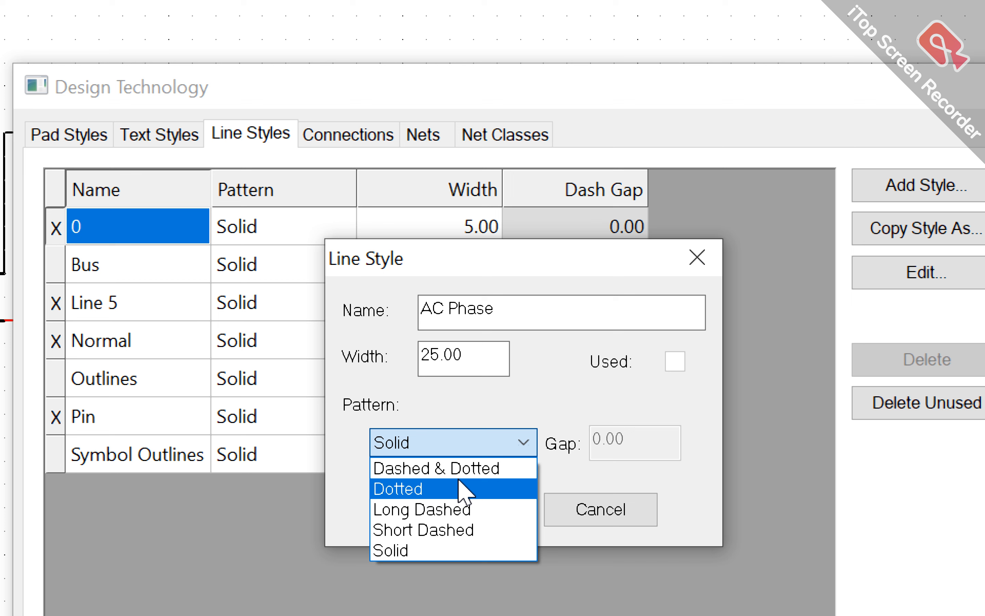
{"action": "left_click", "coordinate": [497, 441]}
{"action": "left_click", "coordinate": [497, 443]}
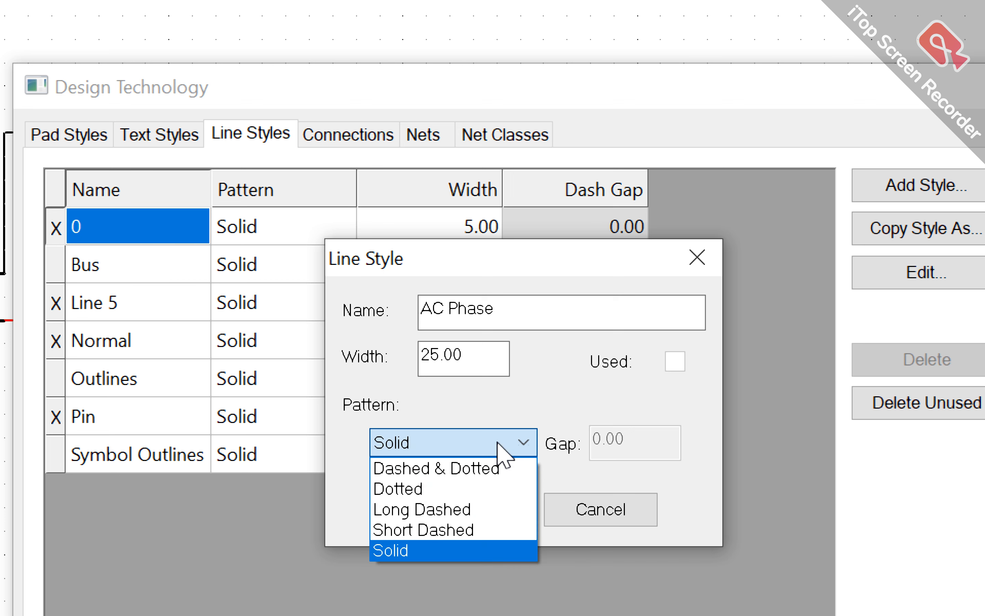
{"action": "left_click", "coordinate": [456, 491]}
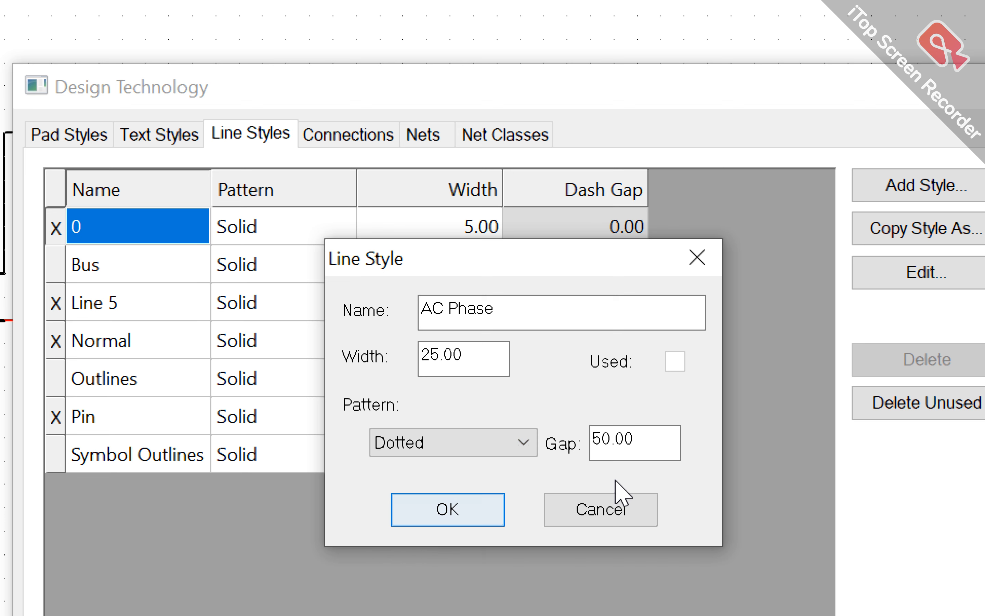
{"action": "left_click", "coordinate": [448, 361]}
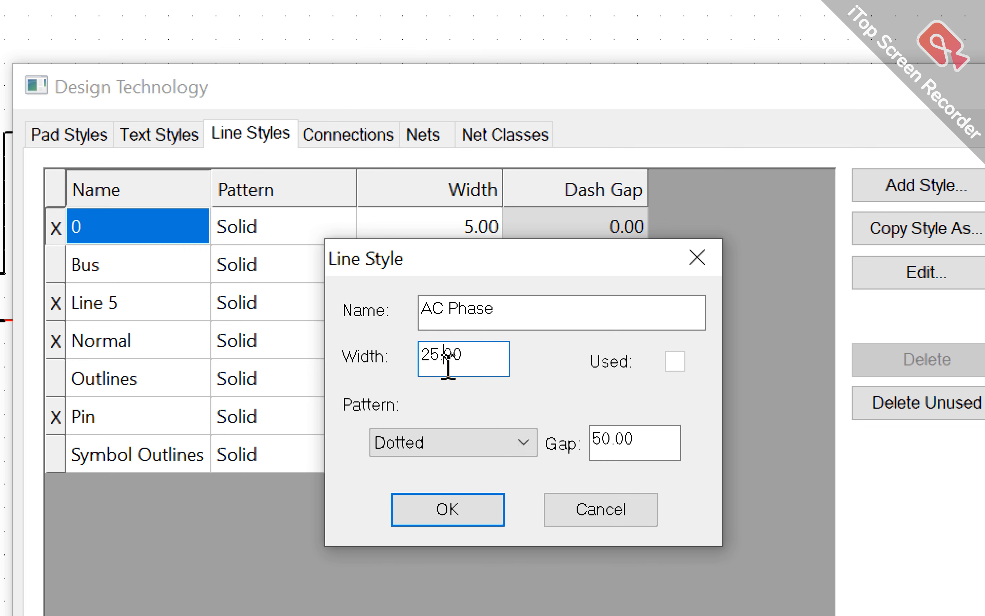
{"action": "key", "text": "Left"}
{"action": "key", "text": "Left"}
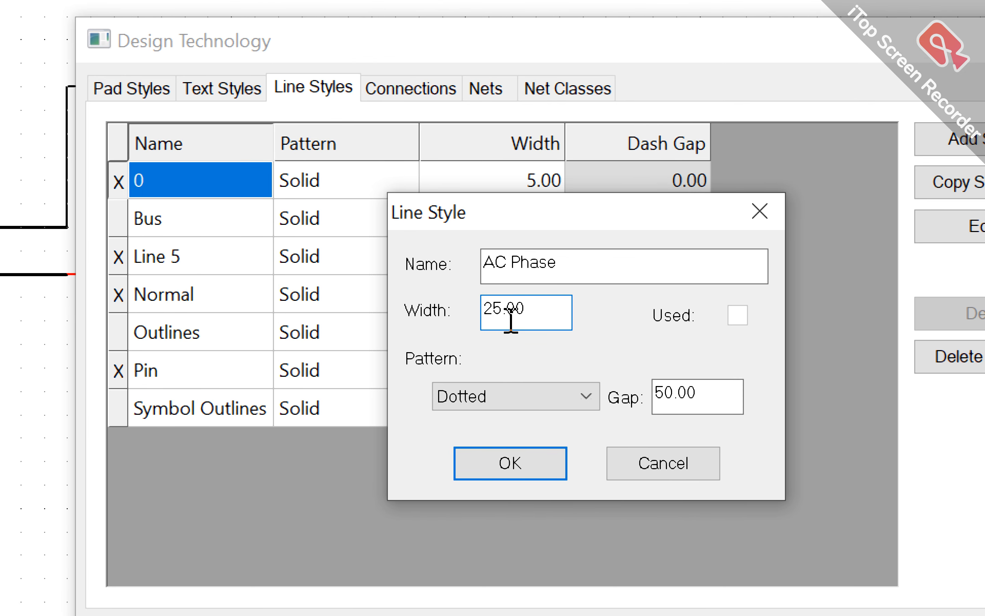
{"action": "left_click", "coordinate": [559, 475]}
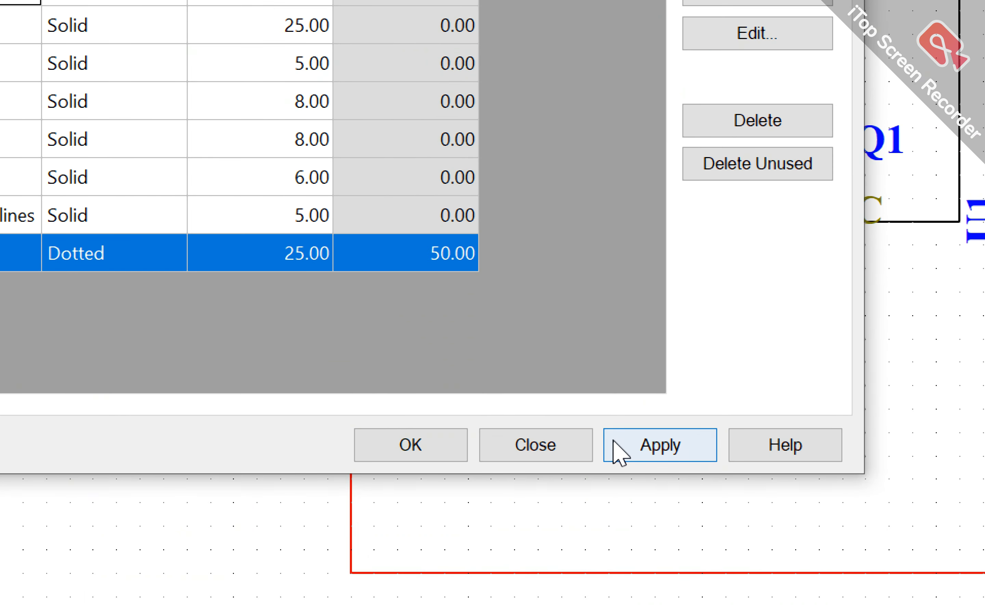
{"action": "left_click", "coordinate": [617, 448]}
{"action": "left_click", "coordinate": [440, 450]}
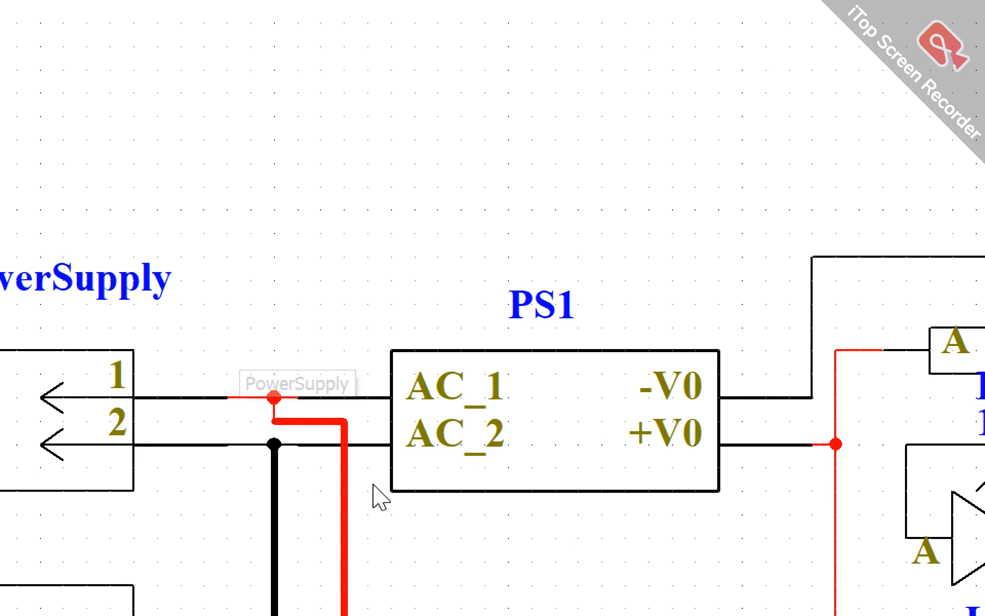
Examine the style, net name and net class options of the thick vertical red mains connection, discarding any changes.
{"action": "right_click", "coordinate": [346, 436]}
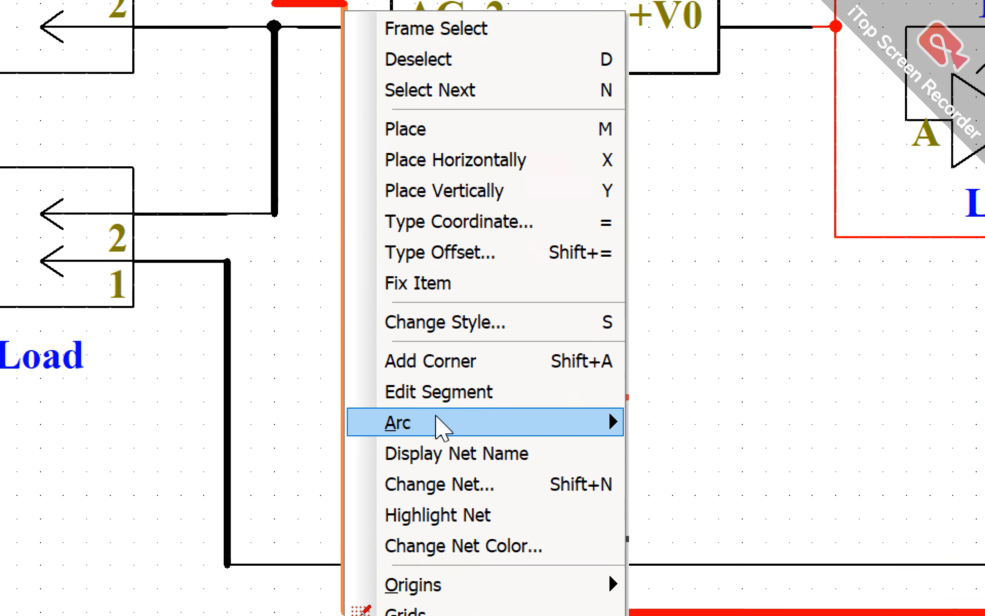
{"action": "left_click", "coordinate": [444, 567]}
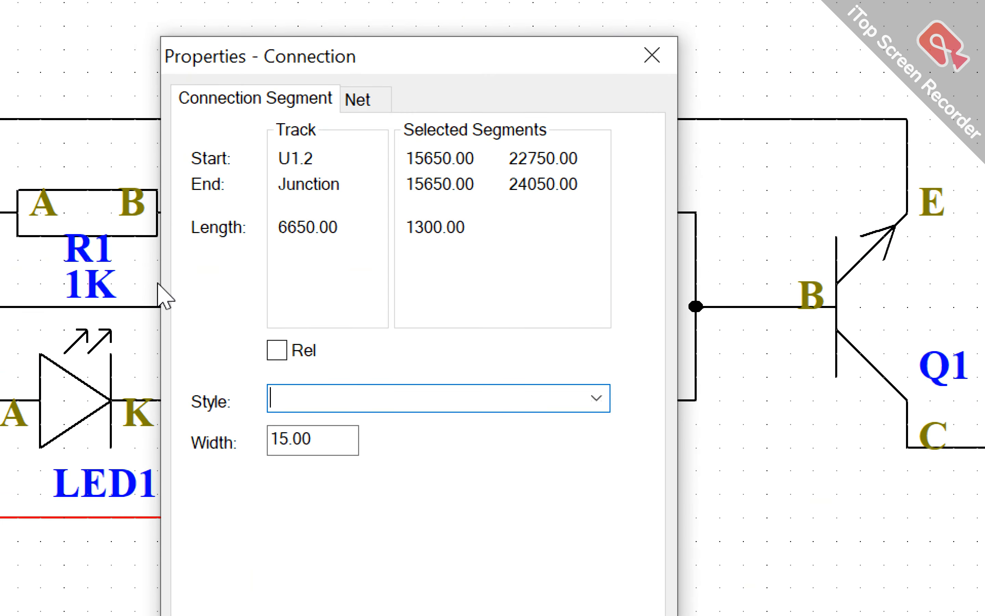
{"action": "left_click", "coordinate": [596, 398]}
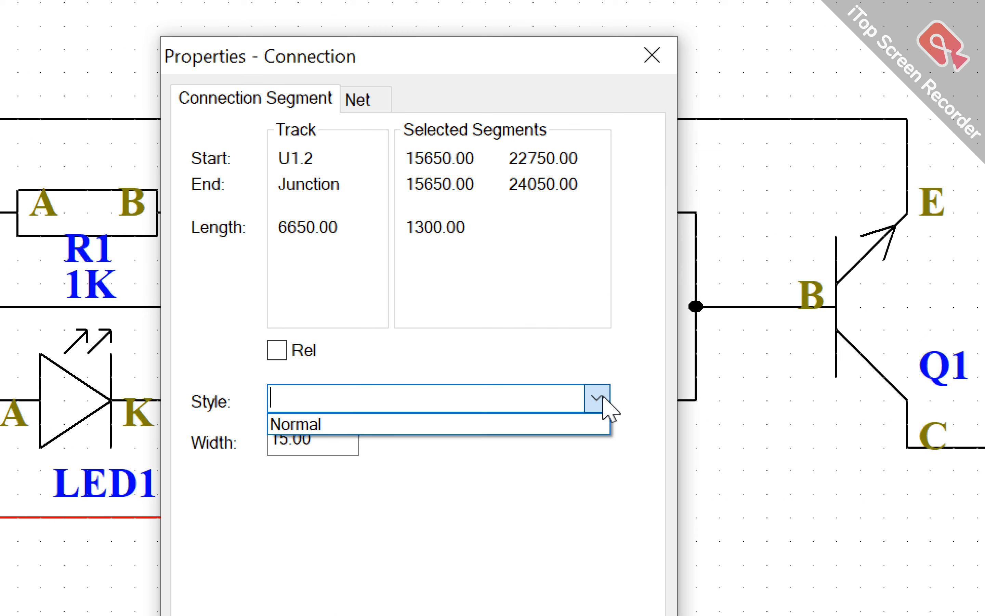
{"action": "left_click", "coordinate": [570, 425]}
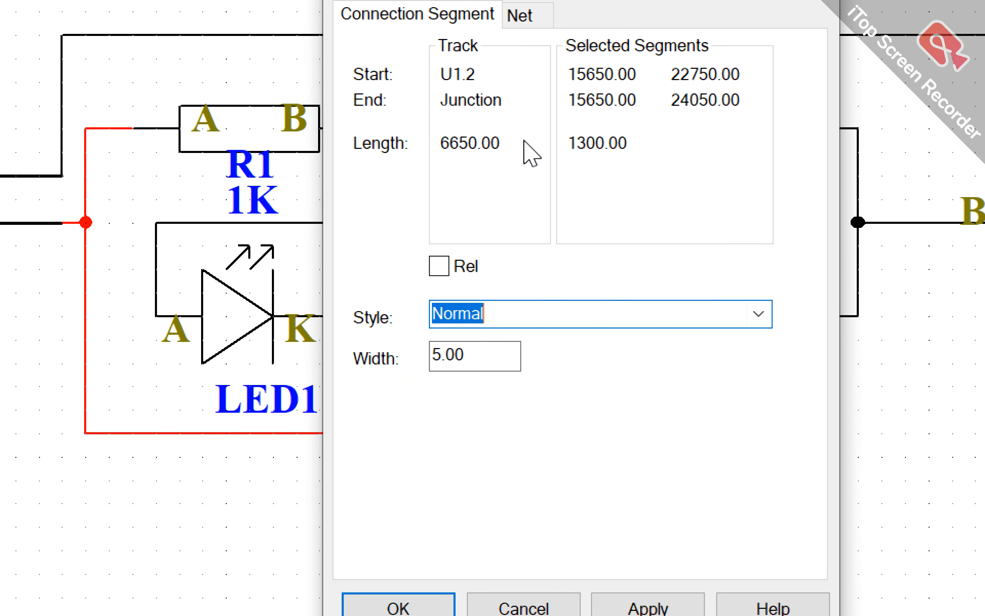
{"action": "left_click", "coordinate": [514, 17]}
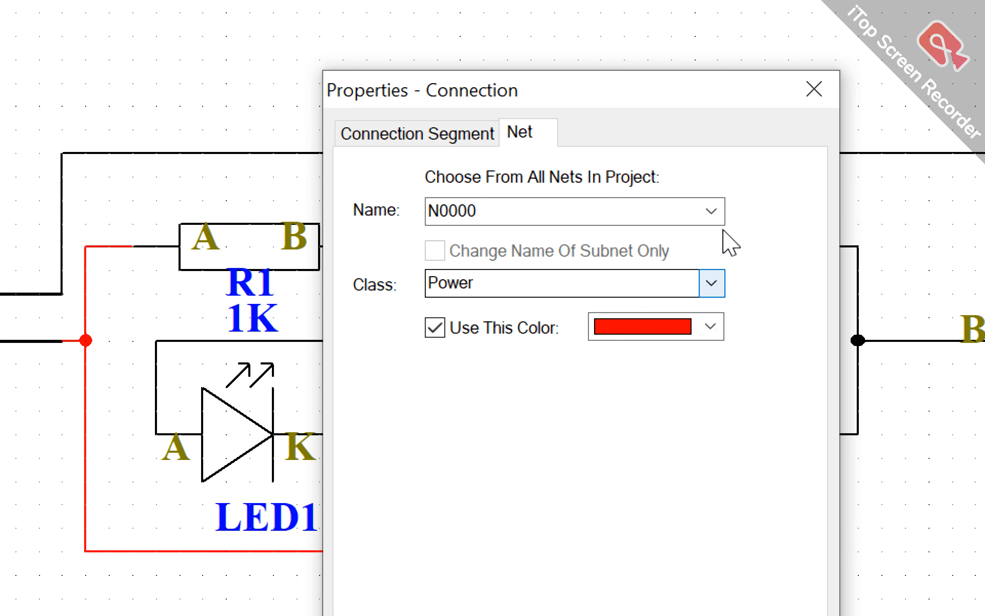
{"action": "left_click", "coordinate": [712, 284]}
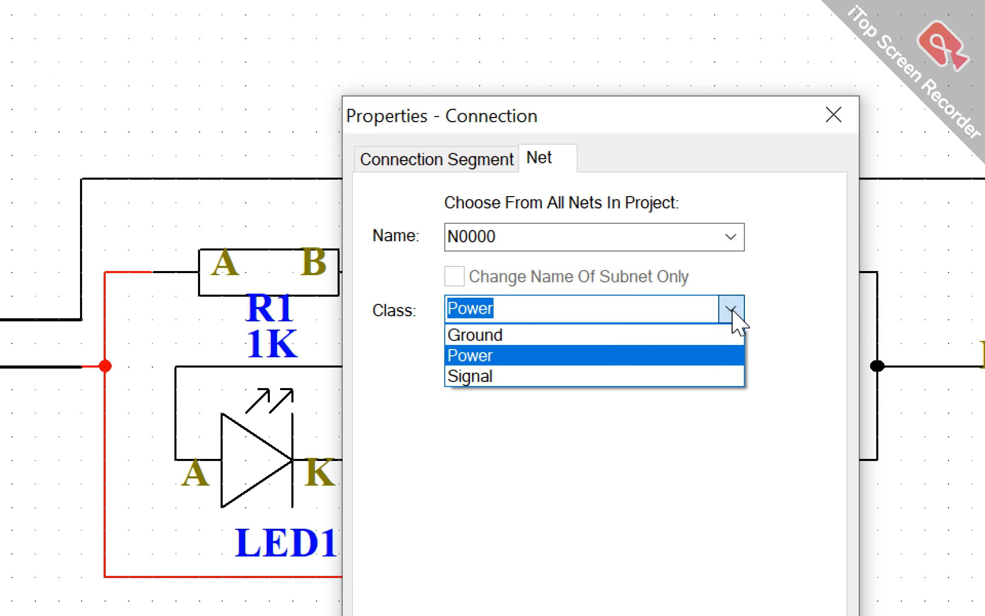
{"action": "left_click", "coordinate": [732, 310]}
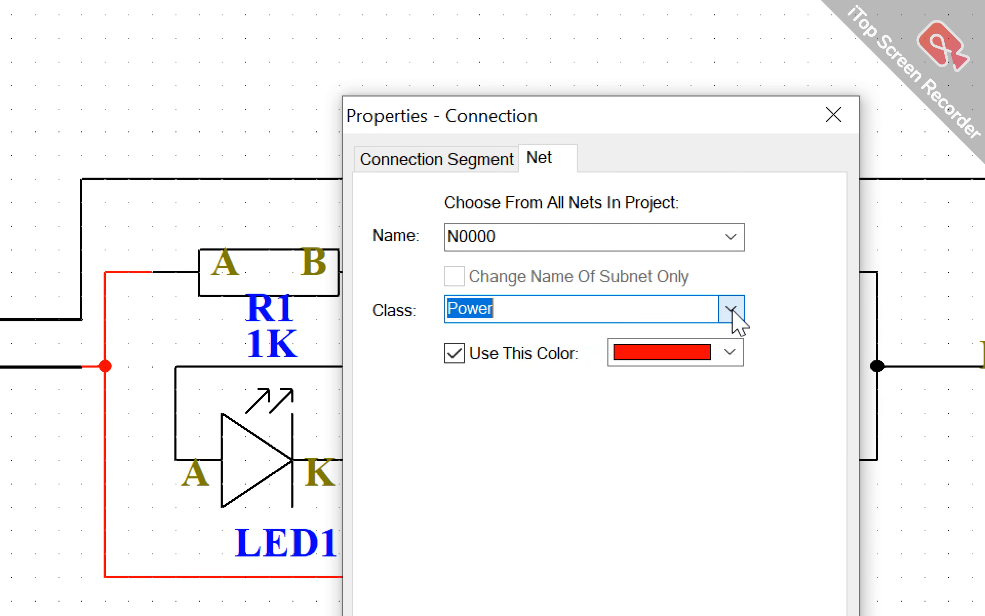
{"action": "left_click", "coordinate": [743, 236]}
{"action": "left_click", "coordinate": [743, 236]}
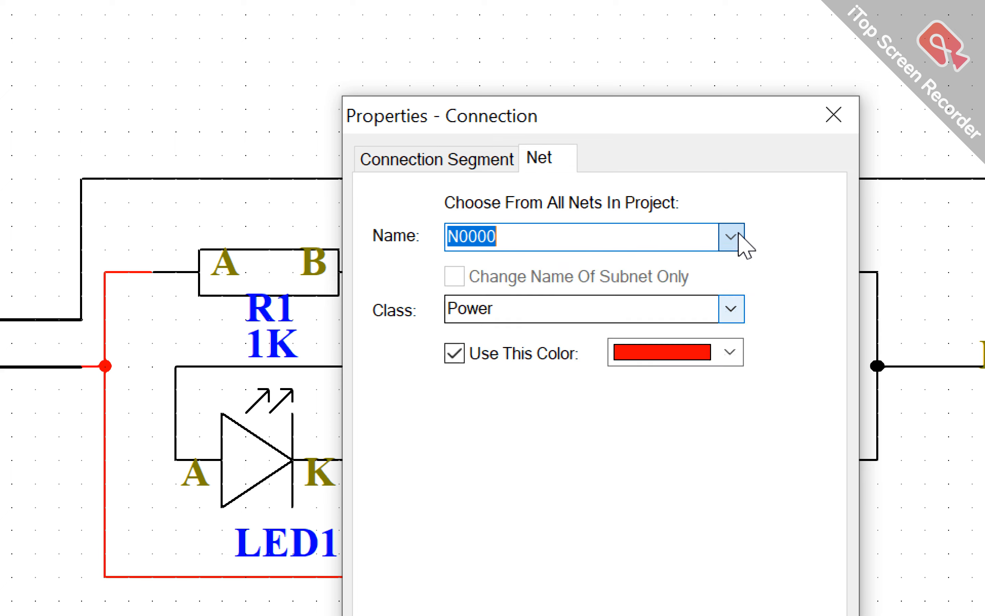
{"action": "left_click", "coordinate": [838, 119]}
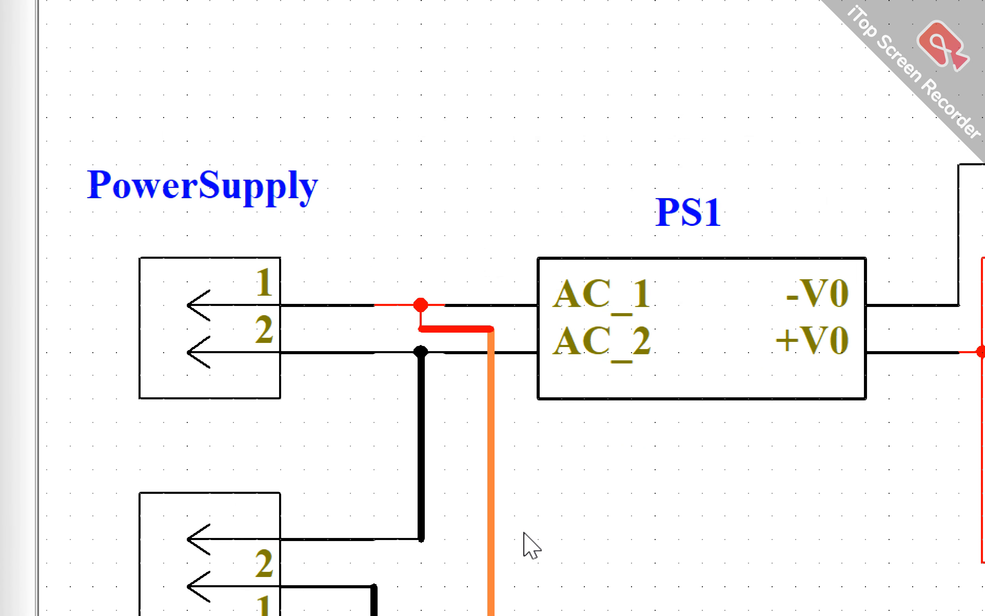
Check the net color setting of the thick red mains connection and leave it without changes.
{"action": "right_click", "coordinate": [441, 330]}
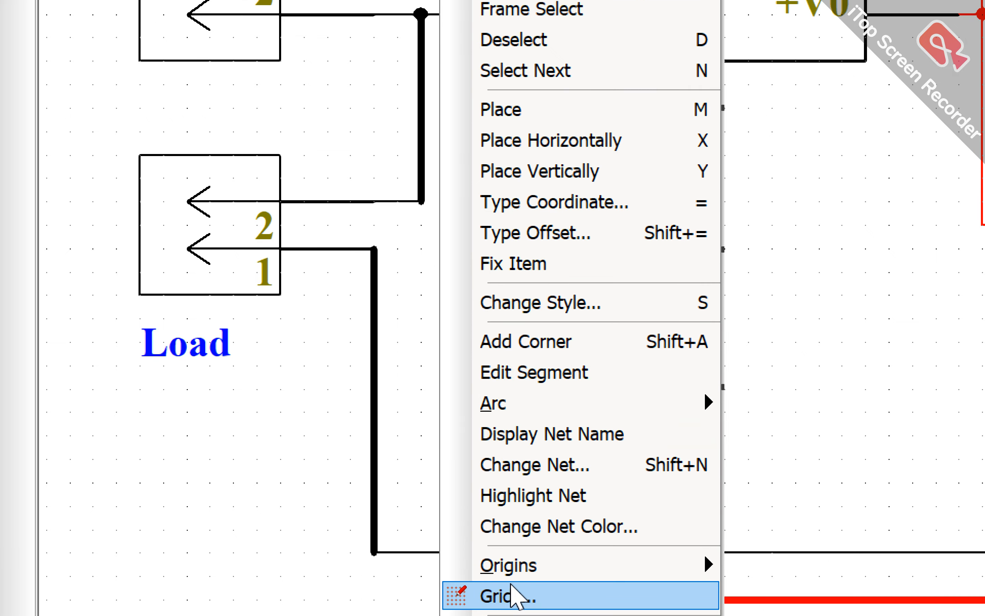
{"action": "left_click", "coordinate": [546, 528]}
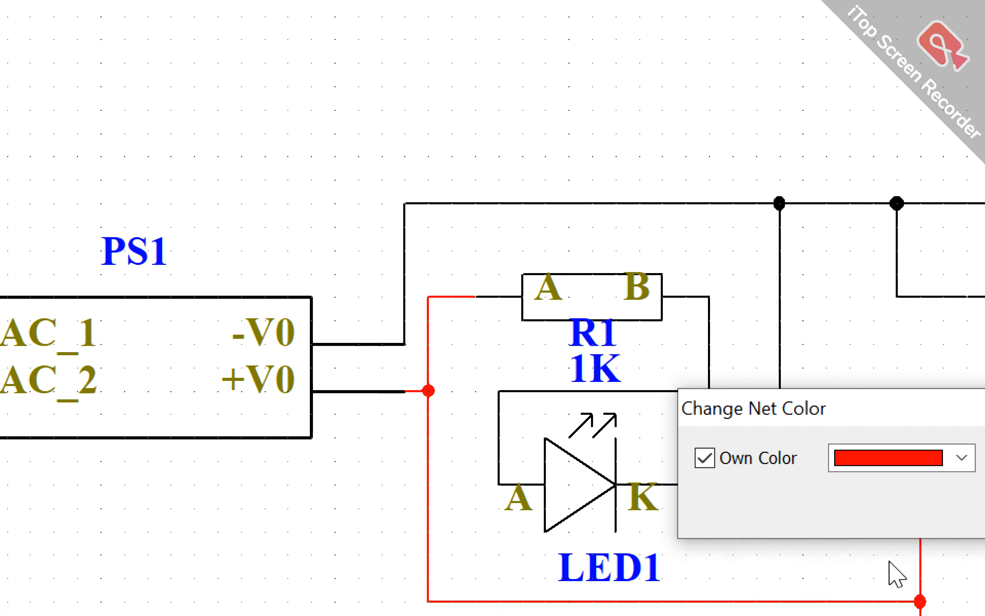
{"action": "left_click", "coordinate": [772, 297]}
{"action": "left_click", "coordinate": [770, 297]}
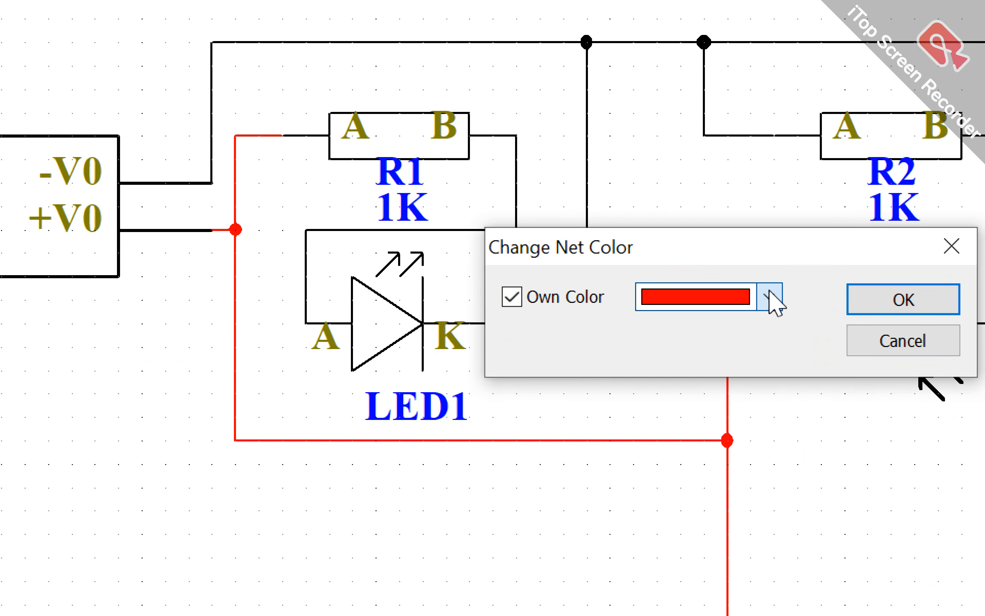
{"action": "left_click", "coordinate": [951, 246]}
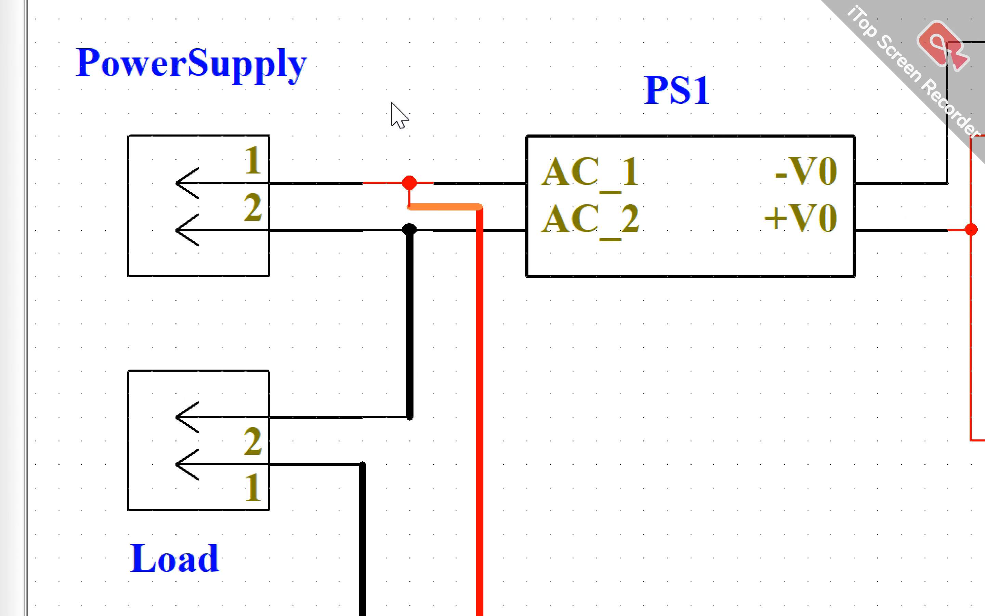
Review the style, net name, class and color options of the short horizontal red mains segment beside PS1, discarding any changes.
{"action": "right_click", "coordinate": [444, 217]}
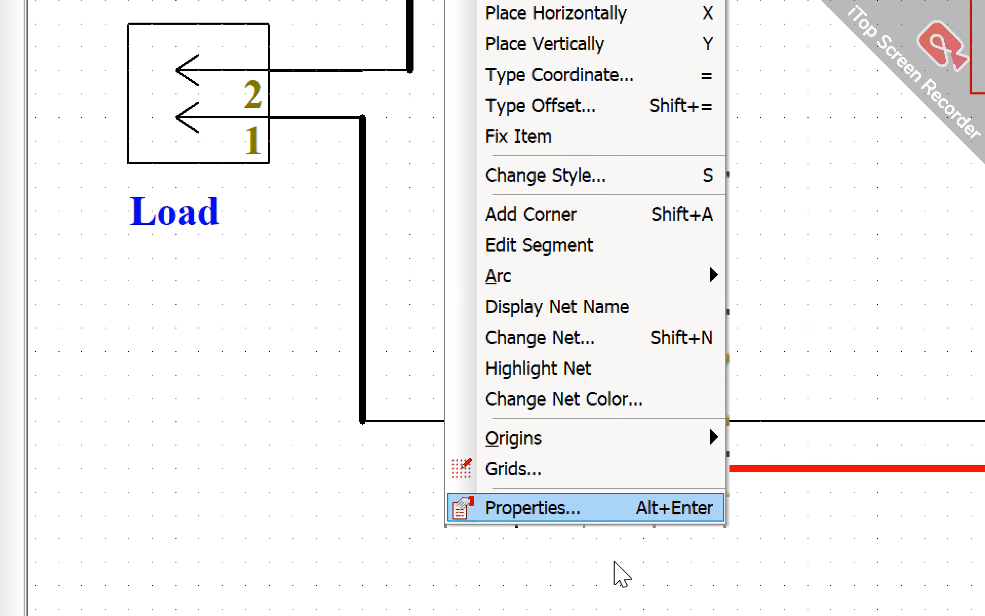
{"action": "left_click", "coordinate": [602, 507]}
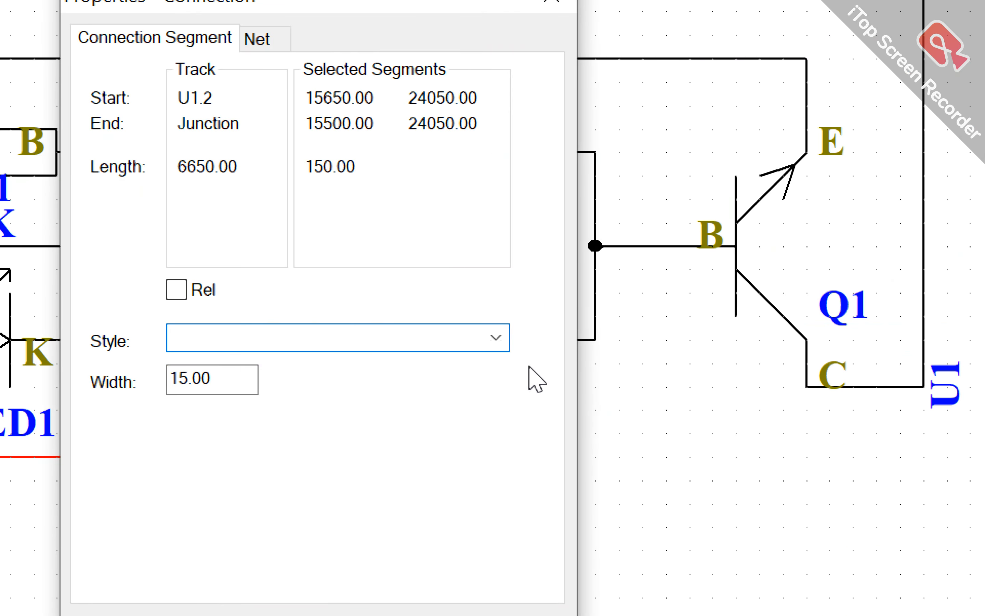
{"action": "left_click", "coordinate": [499, 343]}
{"action": "left_click", "coordinate": [467, 362]}
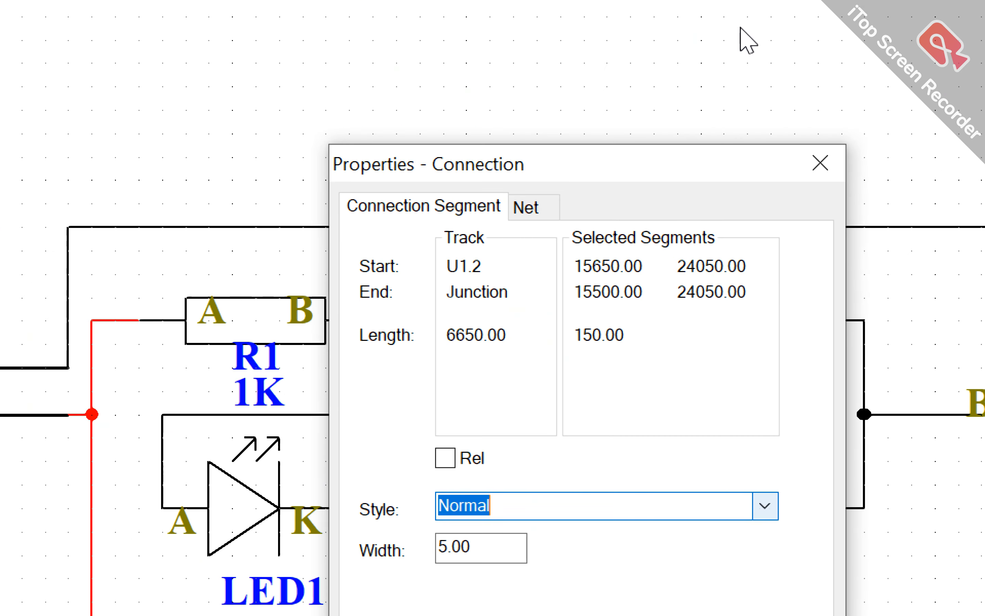
{"action": "left_click", "coordinate": [488, 15]}
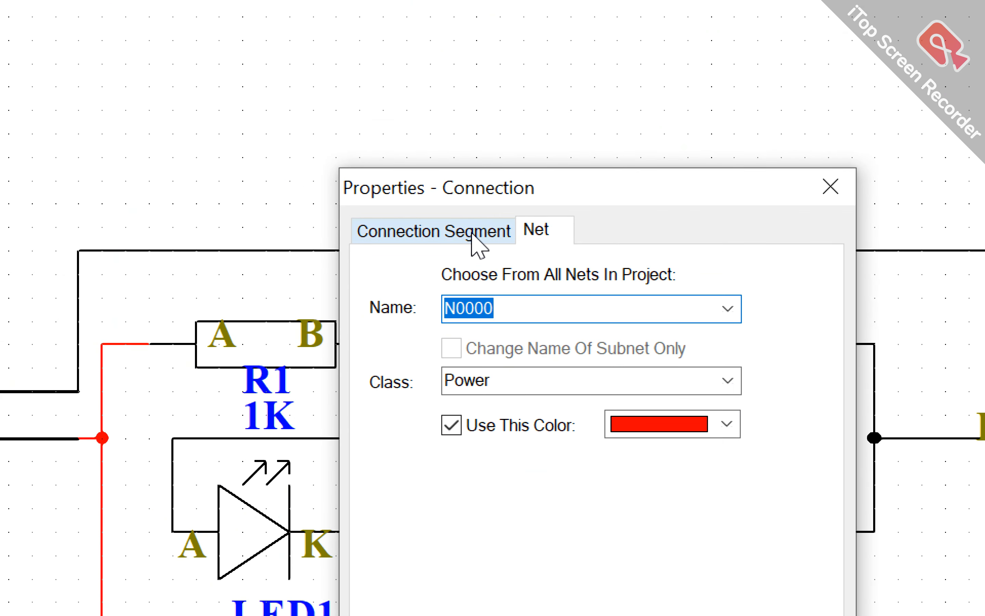
{"action": "left_click", "coordinate": [728, 311]}
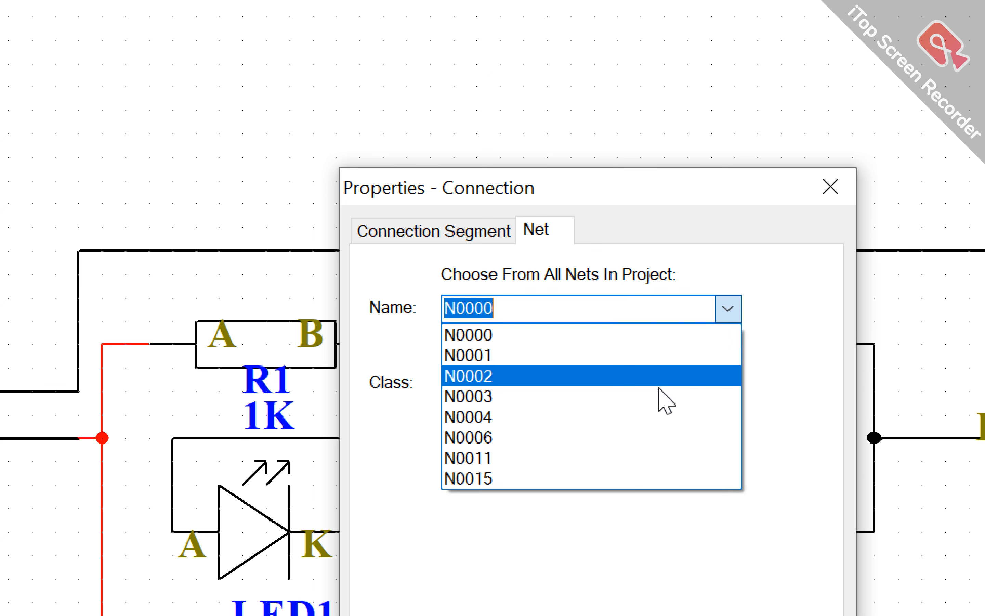
{"action": "left_click", "coordinate": [717, 312]}
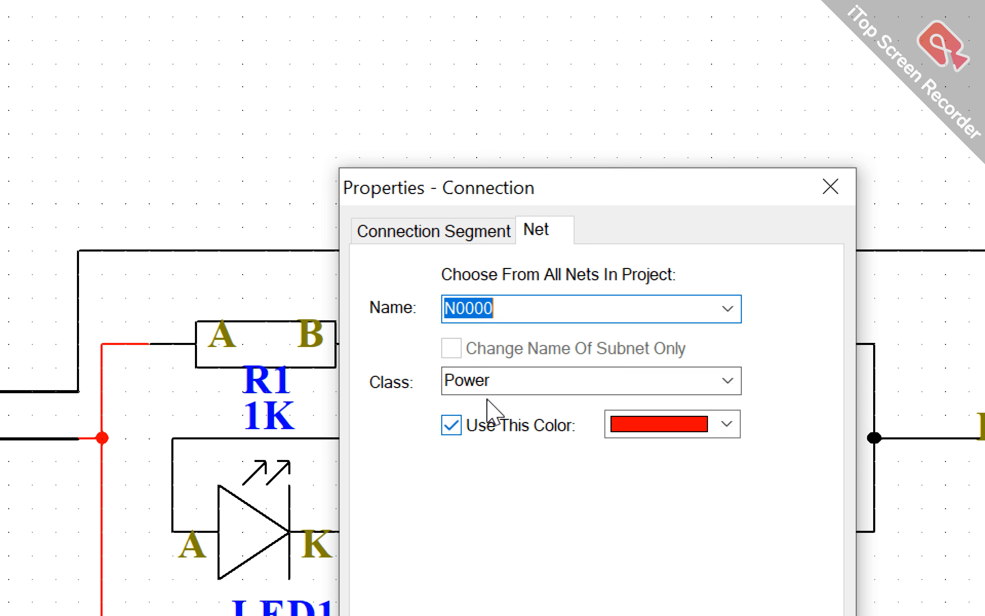
{"action": "left_click", "coordinate": [496, 424]}
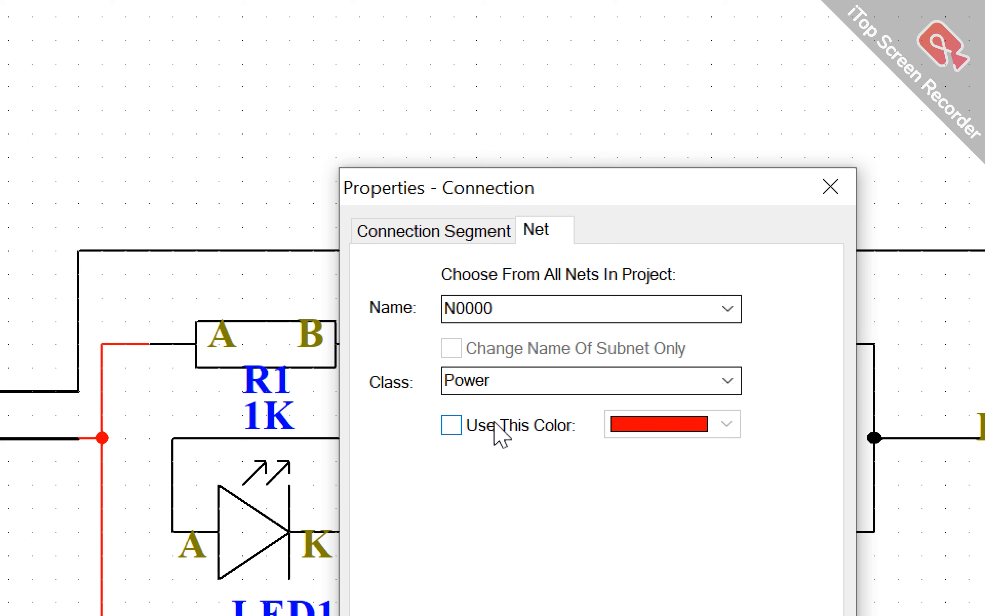
{"action": "double_click", "coordinate": [495, 374]}
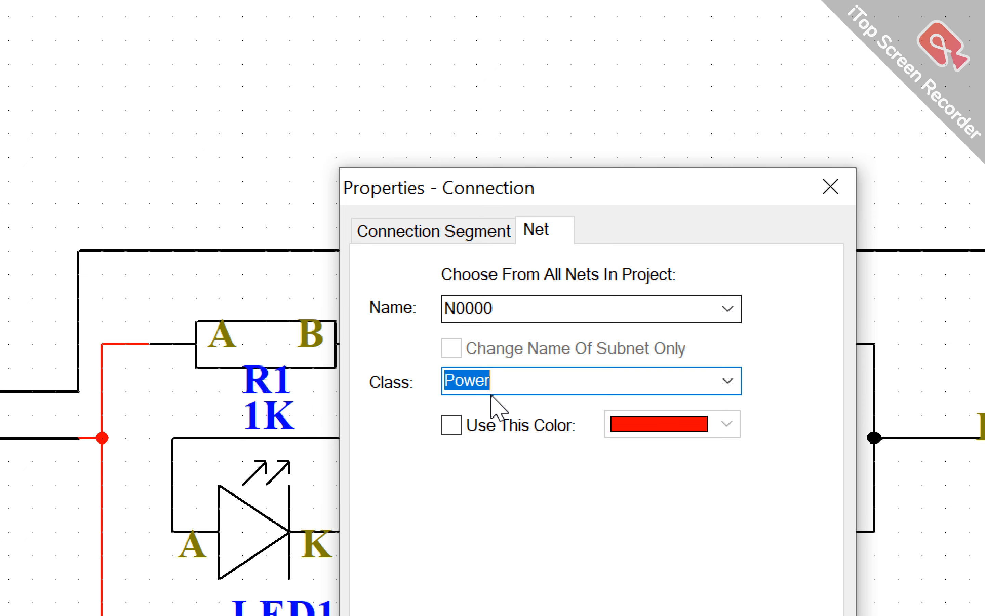
{"action": "left_click", "coordinate": [732, 383]}
{"action": "left_click", "coordinate": [732, 383]}
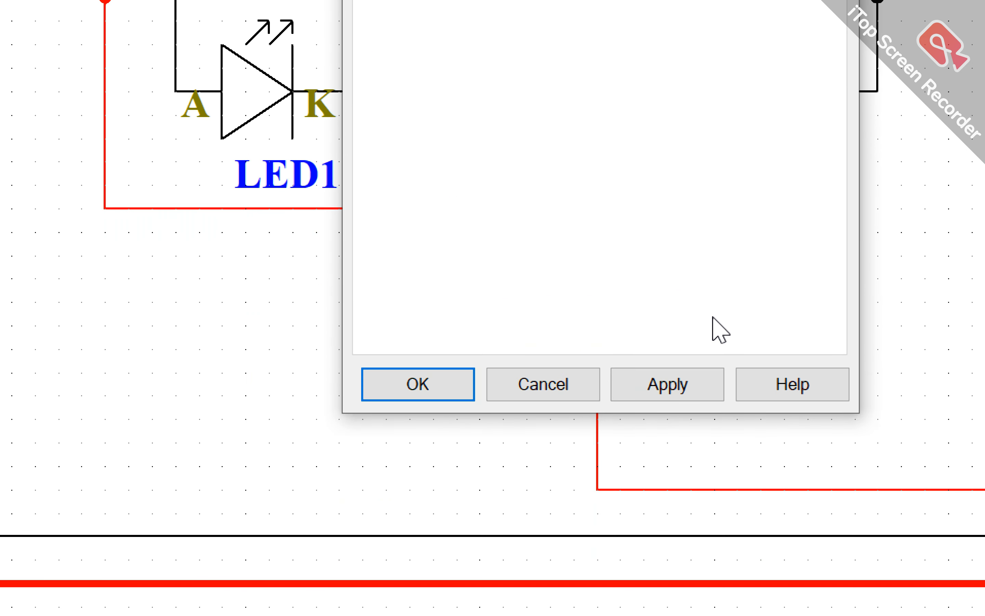
{"action": "left_click", "coordinate": [529, 387]}
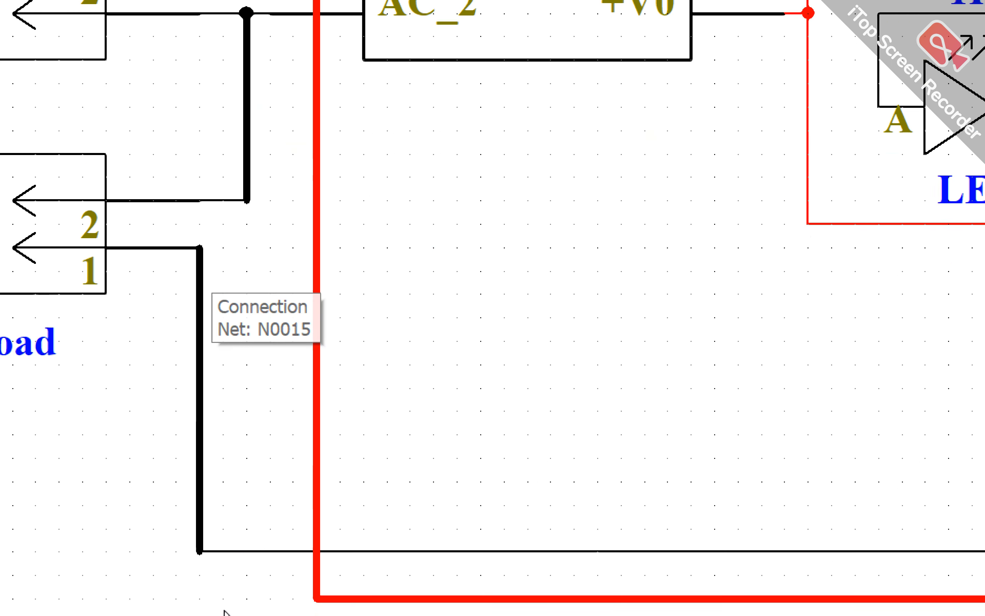
Set the width of the long horizontal black connection running from Load pin 1 towards U1 to 15.00.
{"action": "right_click", "coordinate": [371, 426]}
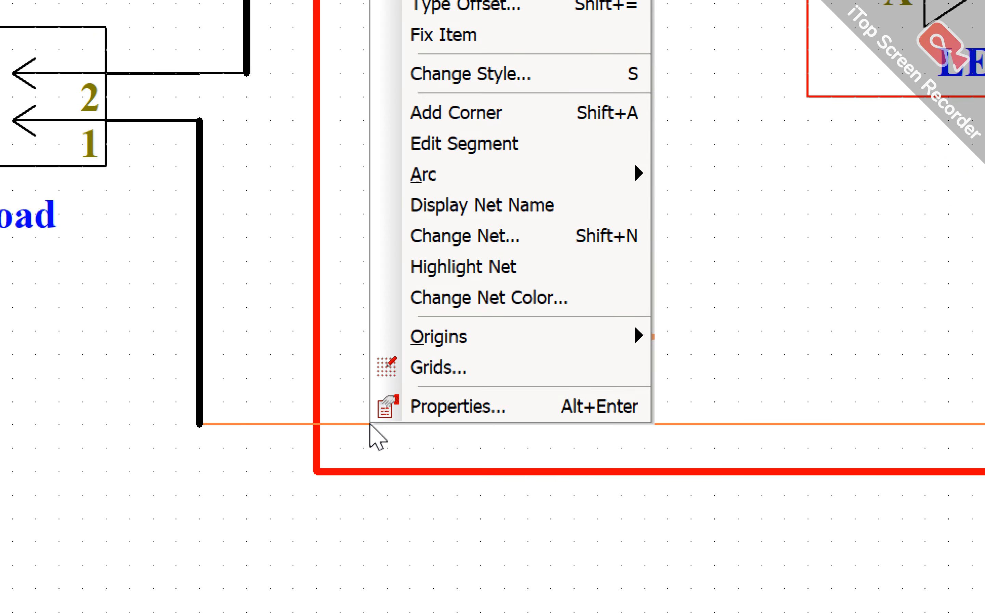
{"action": "left_click", "coordinate": [491, 406]}
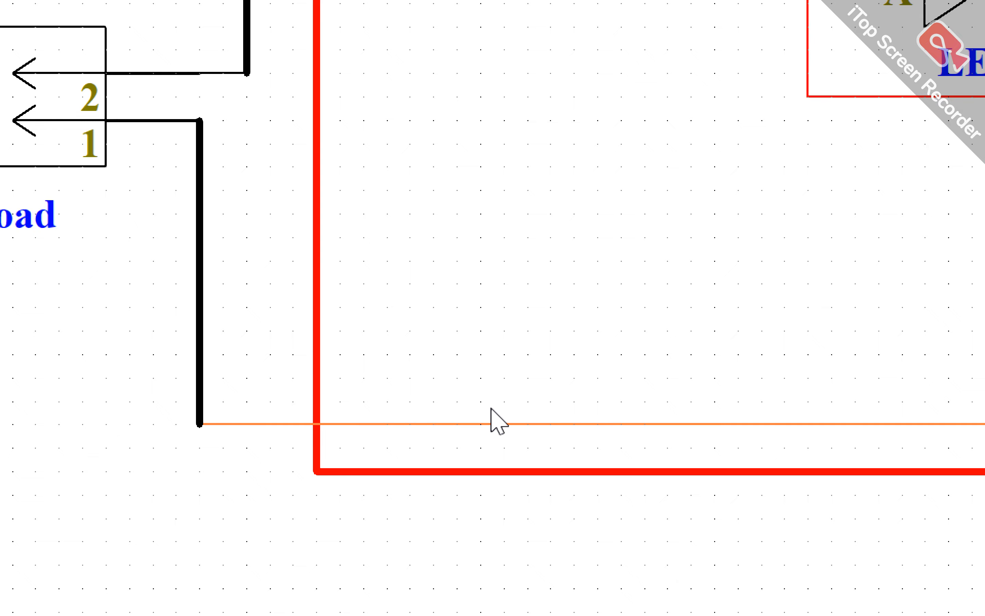
{"action": "left_click", "coordinate": [392, 77]}
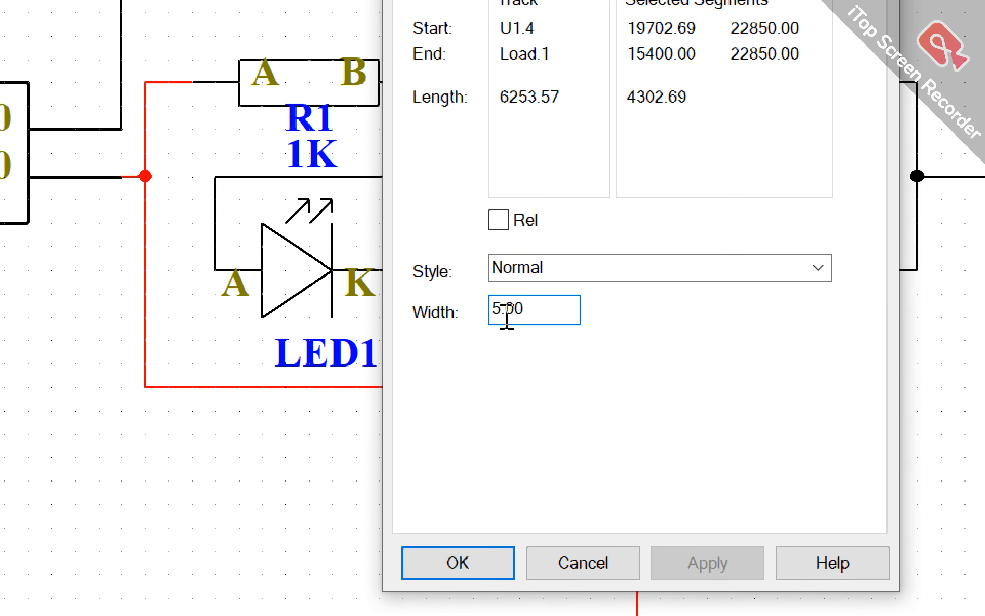
{"action": "type", "text": "1"}
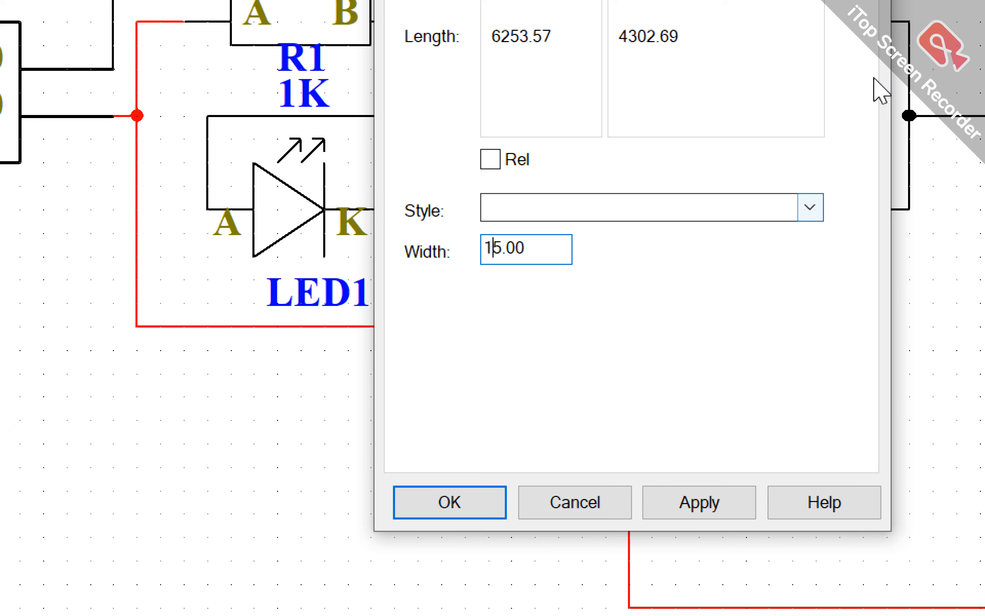
{"action": "left_click", "coordinate": [811, 208]}
{"action": "left_click", "coordinate": [811, 207]}
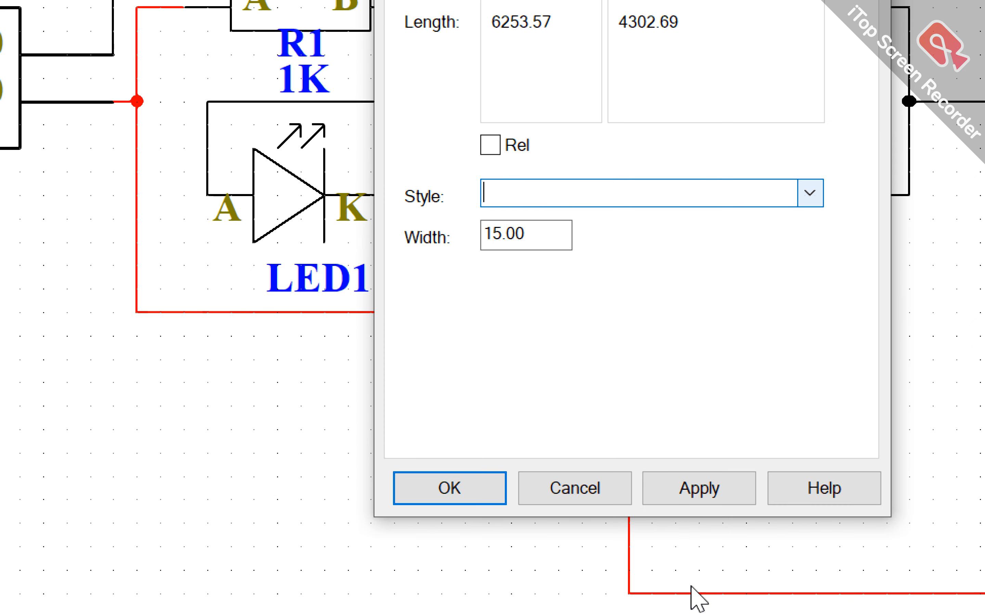
{"action": "left_click", "coordinate": [678, 489]}
{"action": "left_click", "coordinate": [393, 488]}
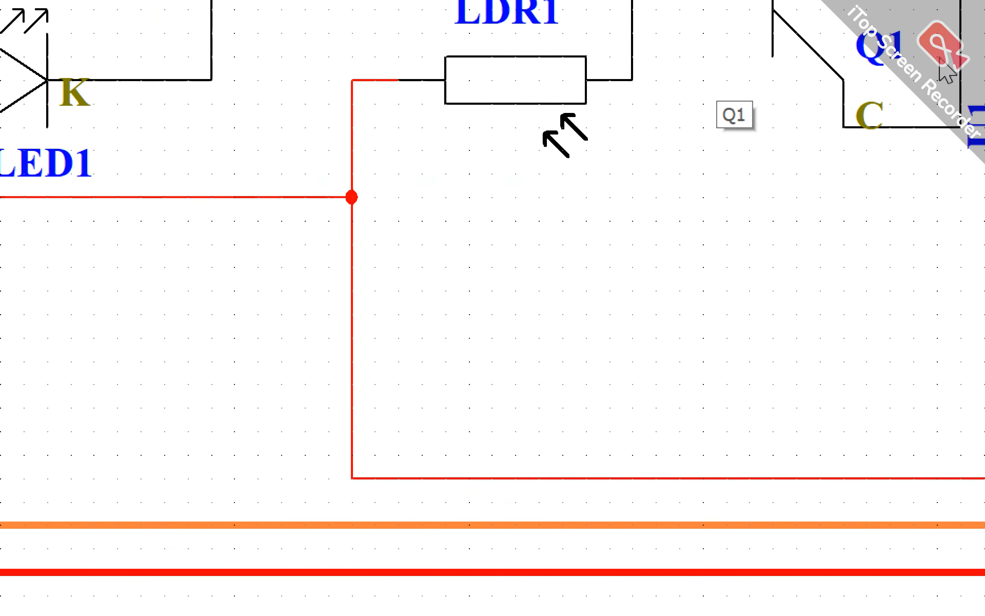
{"action": "left_click", "coordinate": [789, 363]}
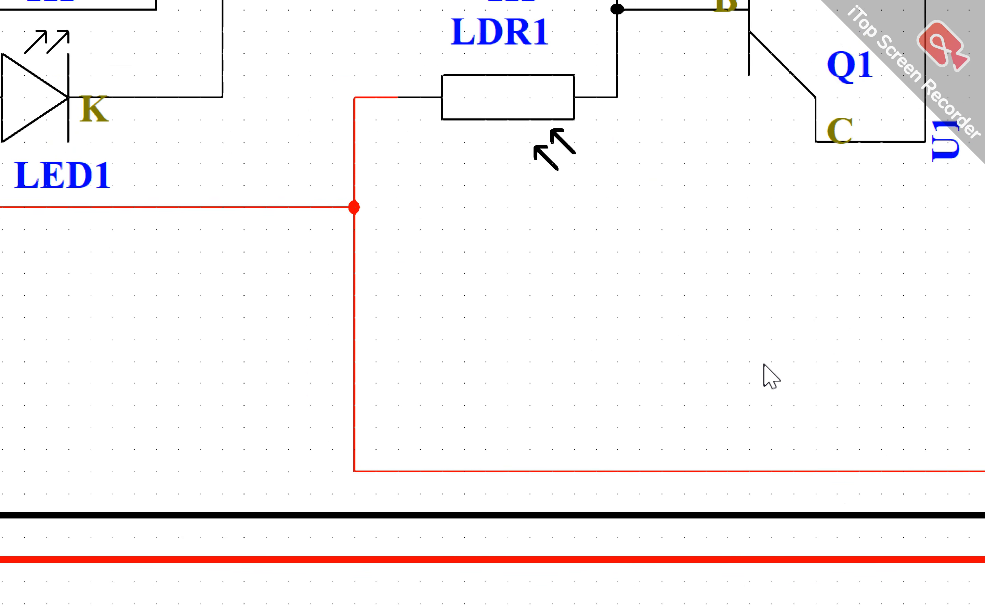
{"action": "left_click", "coordinate": [649, 469]}
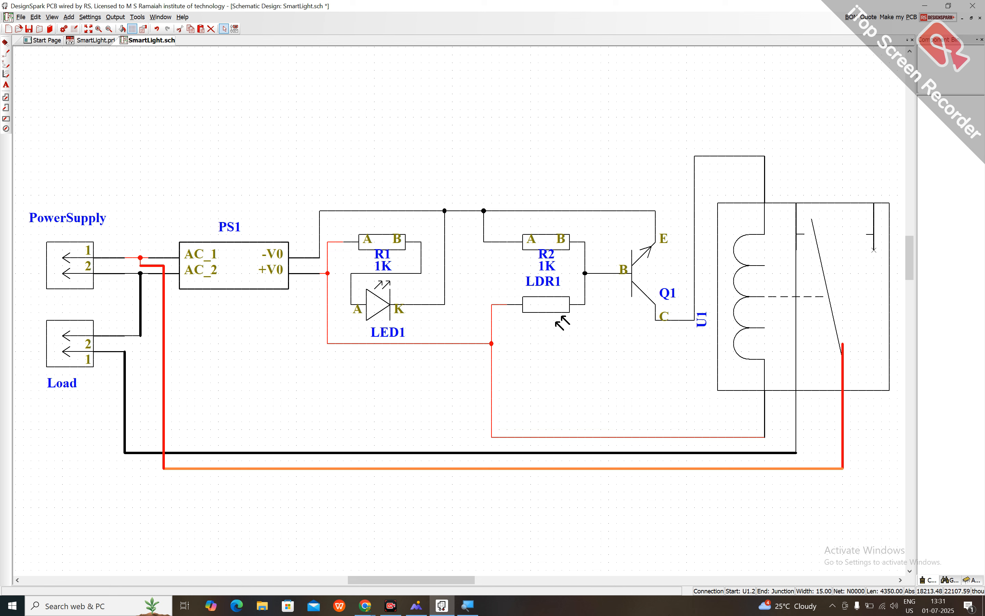
{"action": "left_click", "coordinate": [869, 606]}
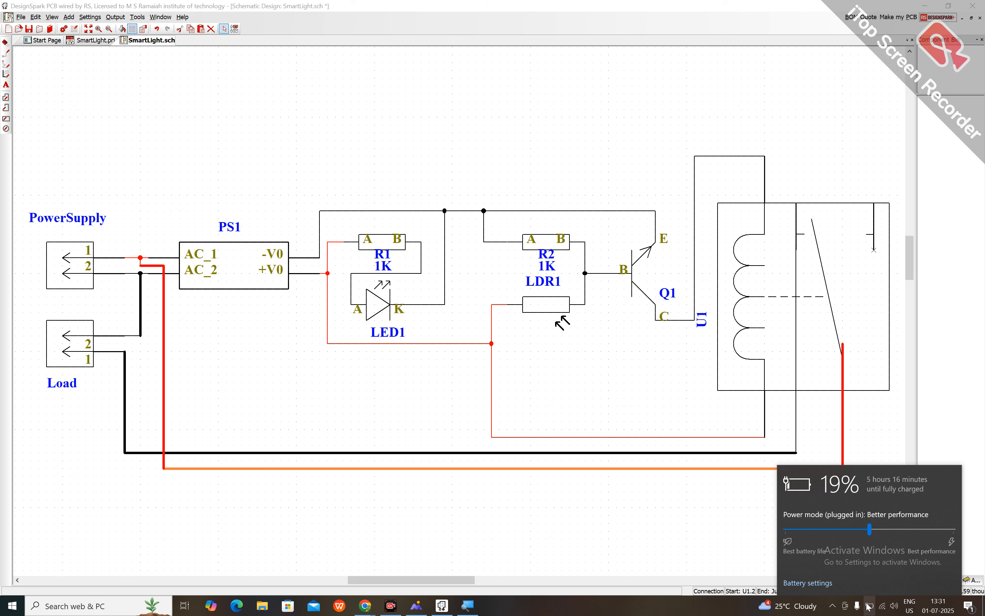
{"action": "left_click", "coordinate": [456, 374]}
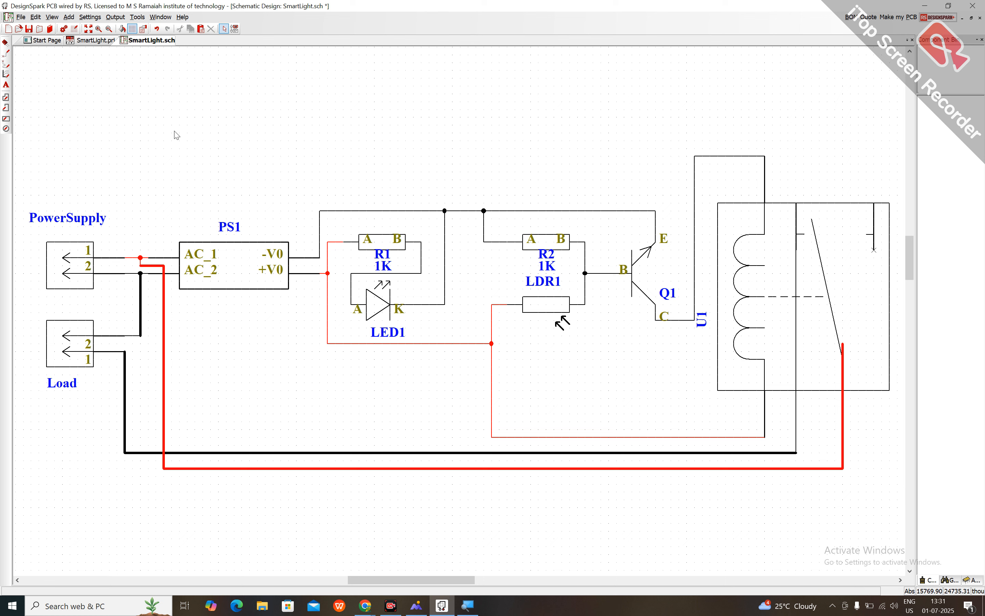
Highlight the net of the short connection at Load pin 2, and undo the highlighting.
{"action": "left_click", "coordinate": [56, 30]}
{"action": "left_click", "coordinate": [138, 336]}
{"action": "right_click", "coordinate": [140, 338]}
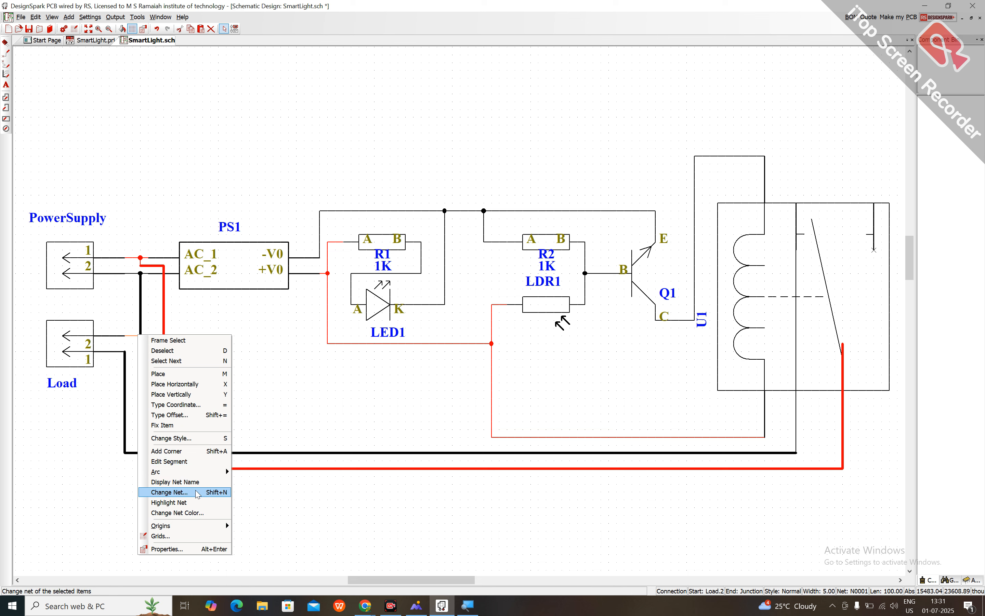
{"action": "left_click", "coordinate": [190, 503]}
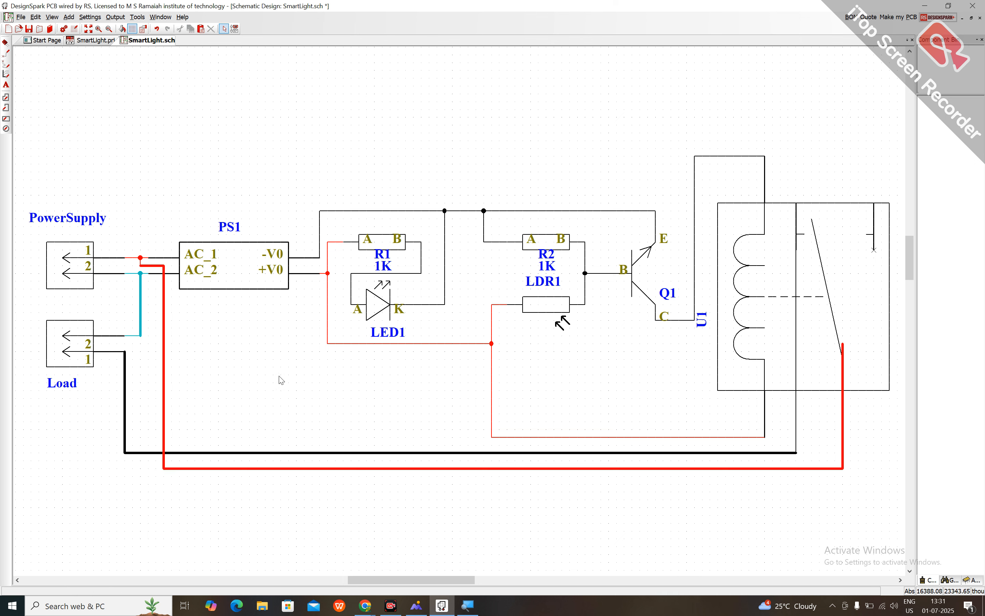
{"action": "key", "text": "ctrl+z"}
{"action": "key", "text": "ctrl+z"}
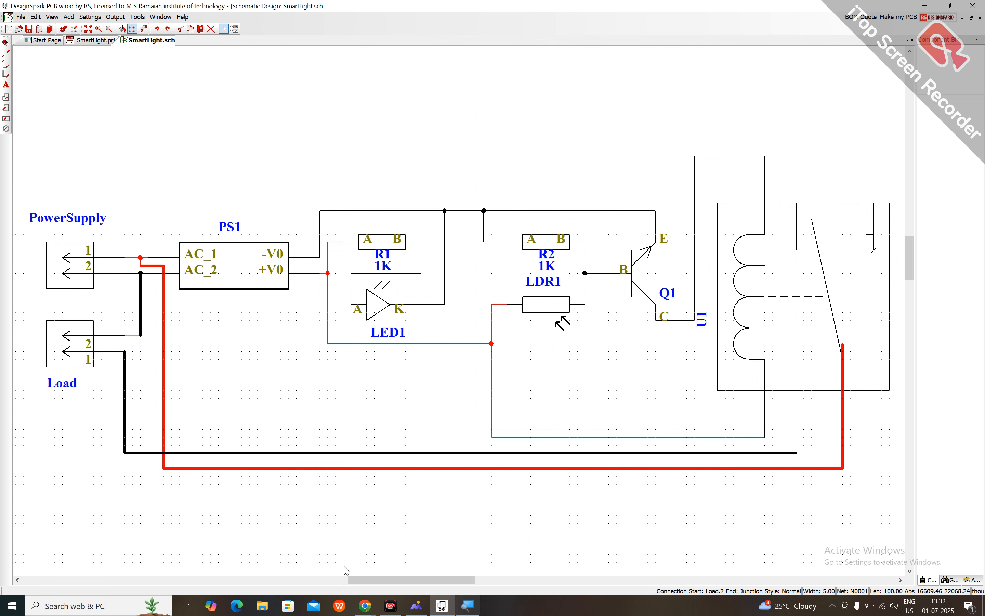
{"action": "left_click", "coordinate": [113, 604]}
{"action": "type", "text": "sni"}
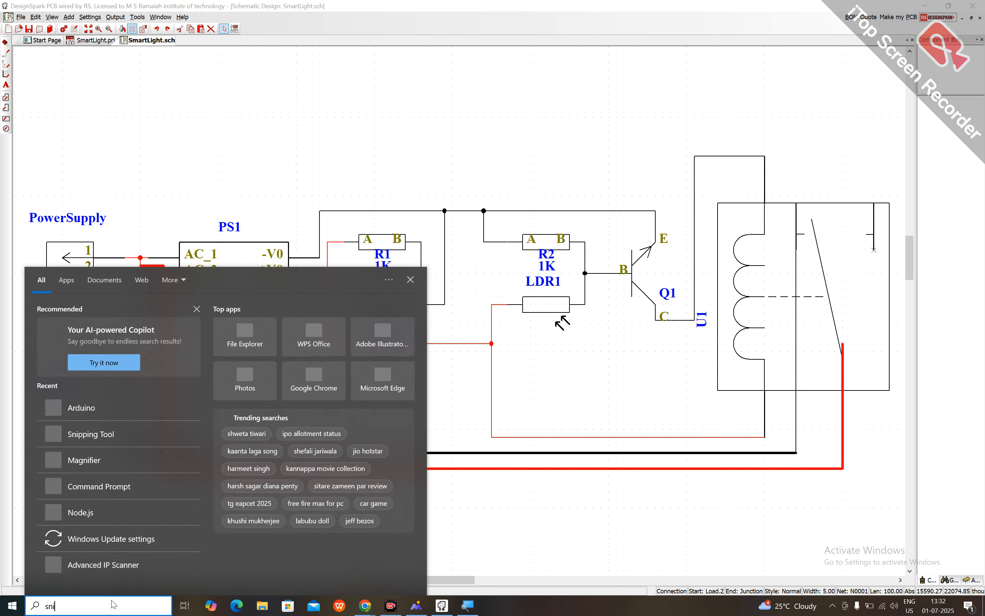
{"action": "key", "text": "Return"}
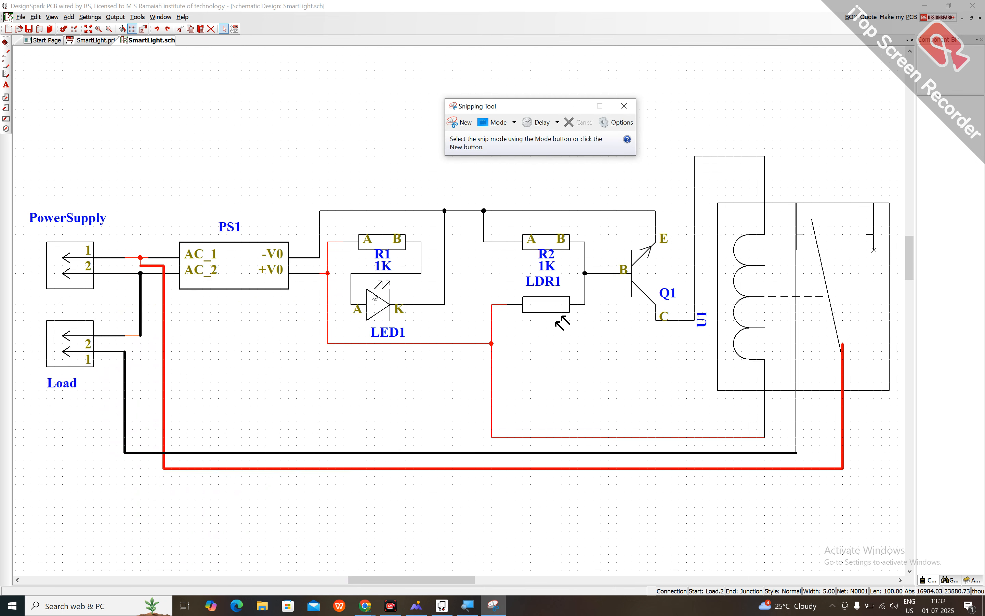
{"action": "left_click", "coordinate": [465, 122]}
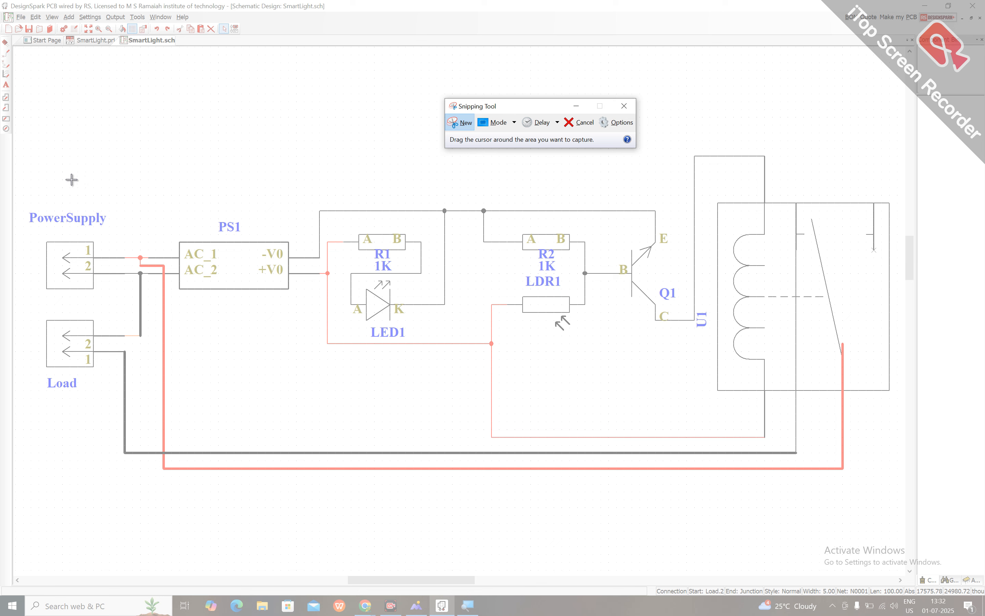
{"action": "left_click", "coordinate": [624, 106]}
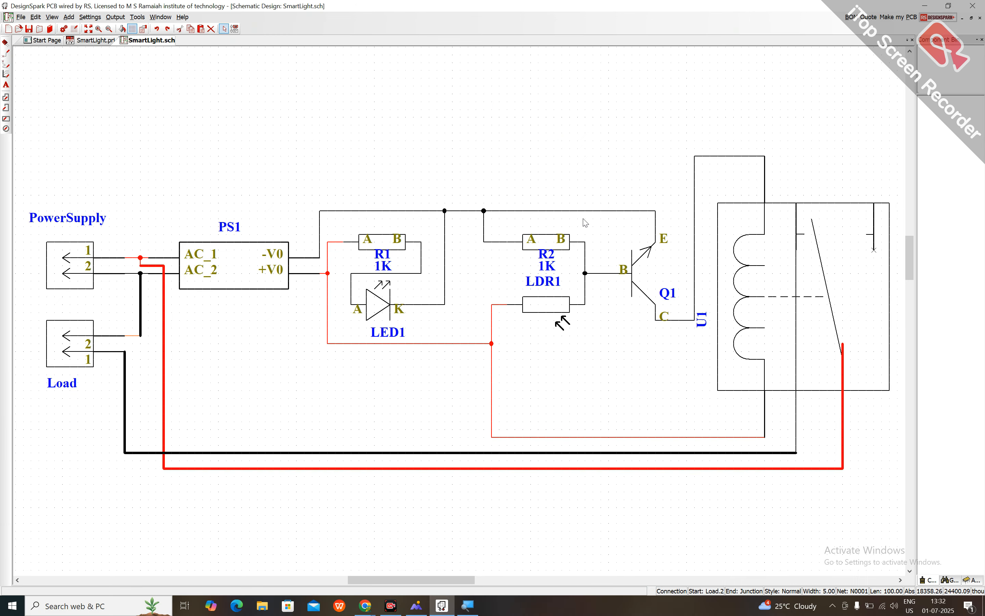
Move the LDR1 reference label below its component symbol.
{"action": "left_click_drag", "start_coordinate": [544, 287], "coordinate": [544, 348]}
{"action": "double_click", "coordinate": [547, 254]}
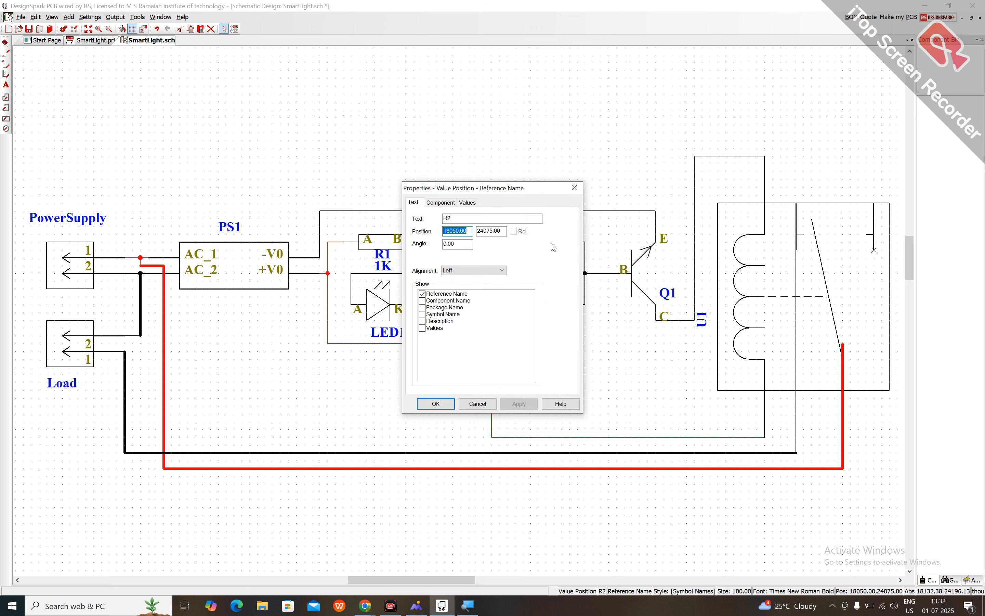
{"action": "left_click", "coordinate": [468, 204]}
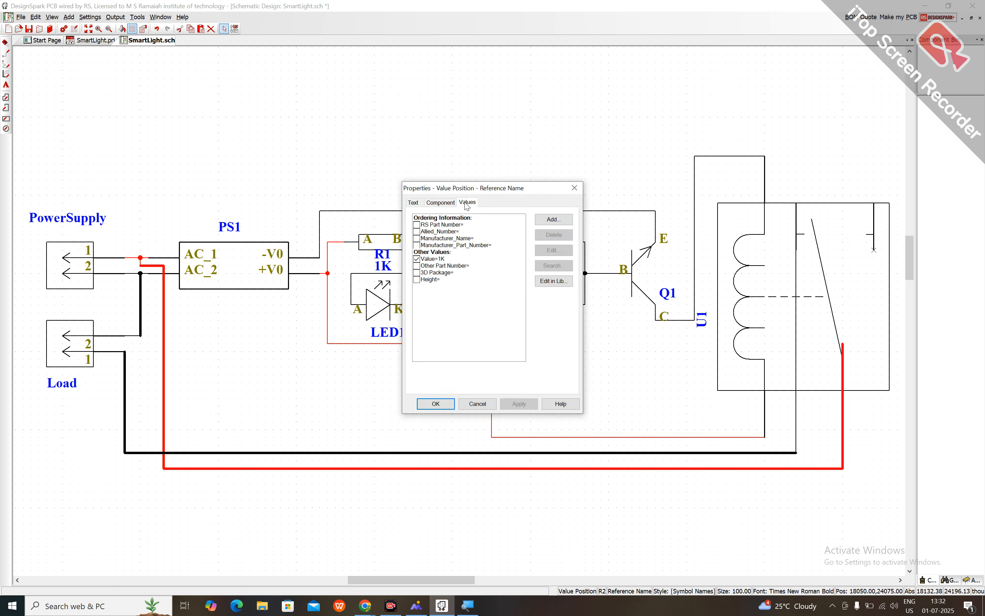
{"action": "left_click", "coordinate": [574, 187]}
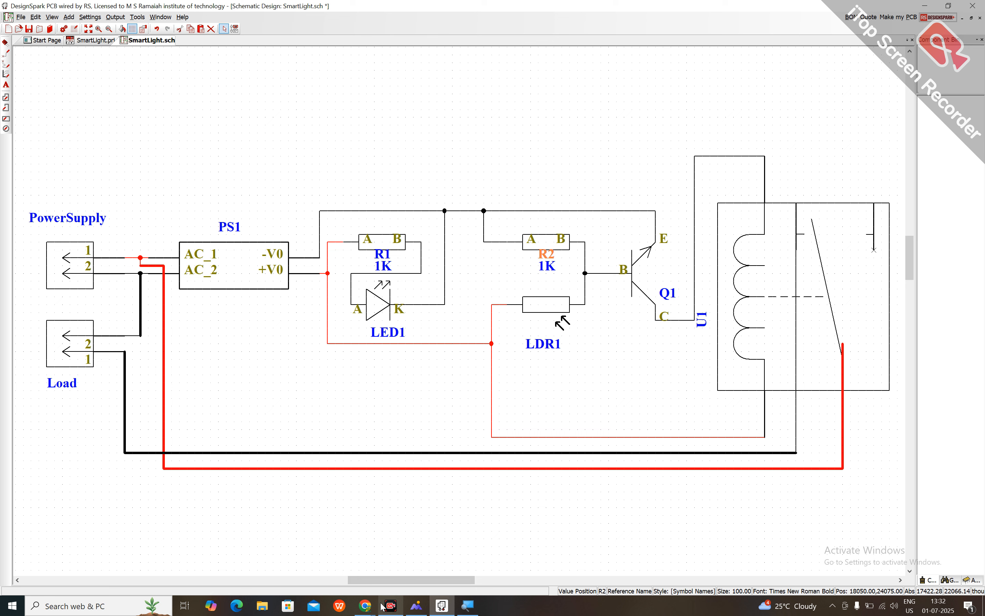
{"action": "mouse_move", "coordinate": [365, 606]}
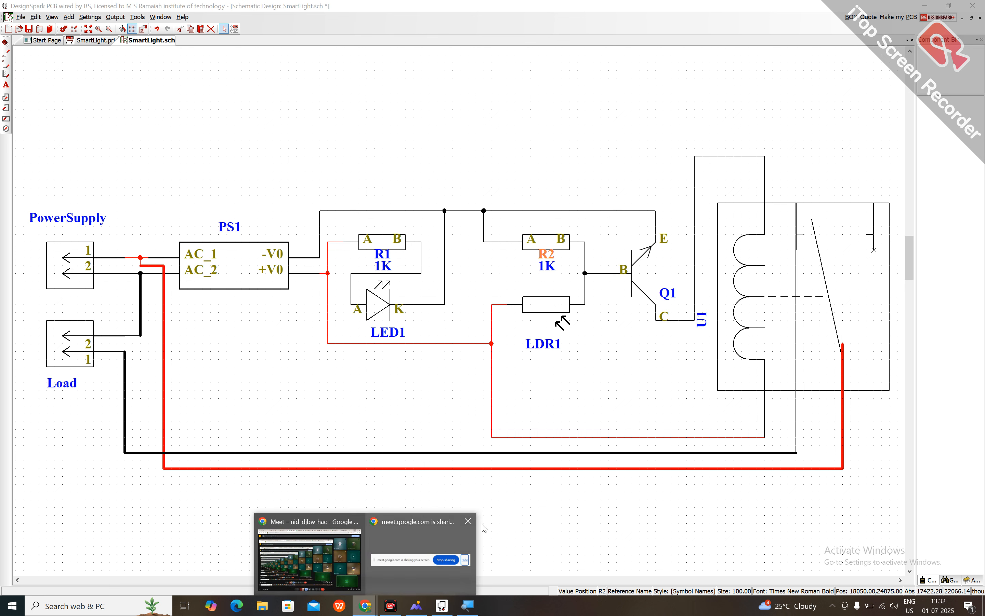
{"action": "left_click", "coordinate": [570, 504]}
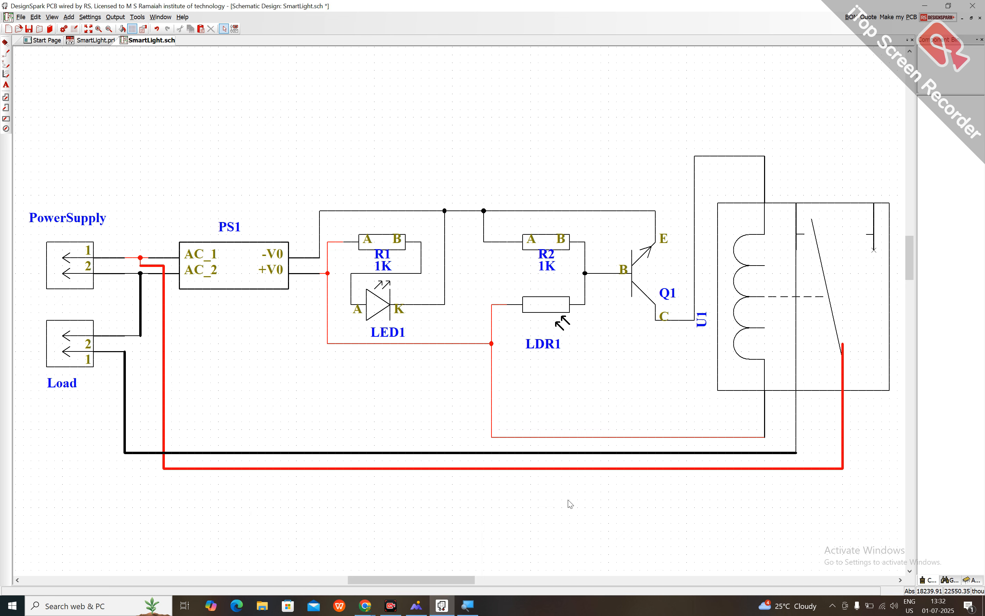
Set the component value of resistor R2 to 100 and apply it.
{"action": "double_click", "coordinate": [571, 252]}
{"action": "left_click", "coordinate": [454, 205]}
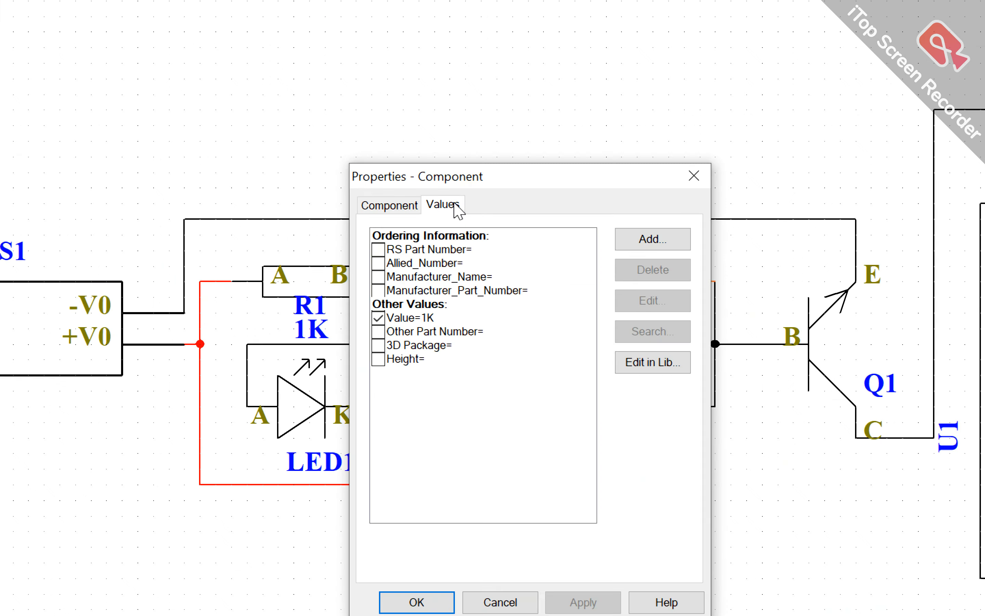
{"action": "left_click", "coordinate": [389, 375]}
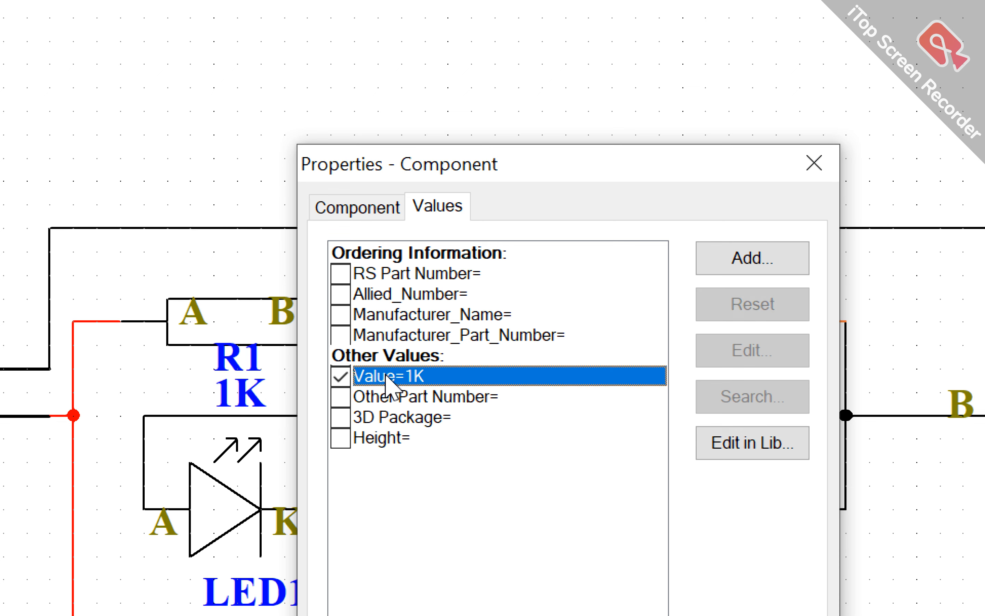
{"action": "left_click", "coordinate": [761, 353]}
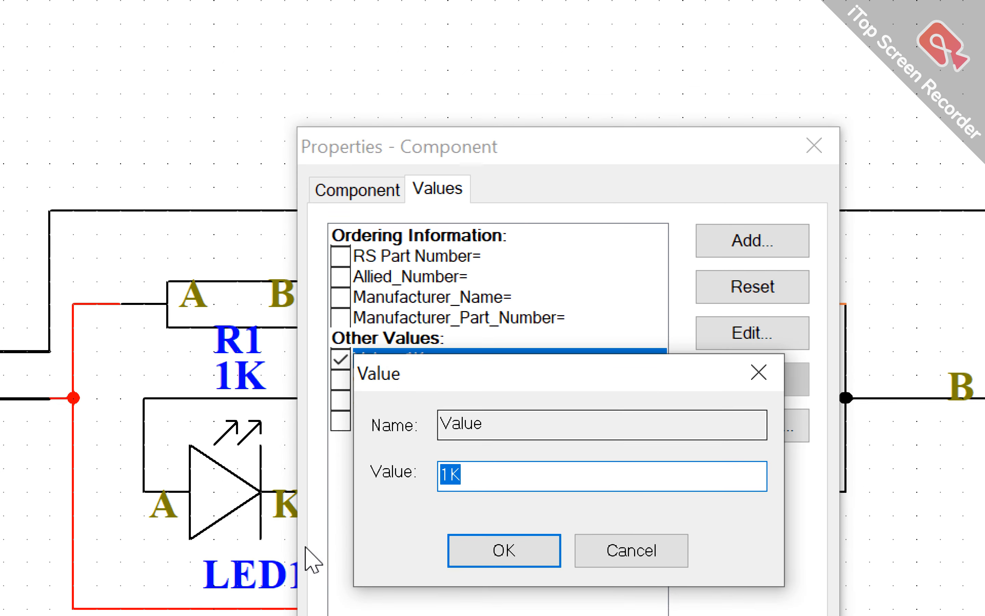
{"action": "left_click", "coordinate": [475, 485]}
{"action": "key", "text": "BackSpace"}
{"action": "key", "text": "BackSpace"}
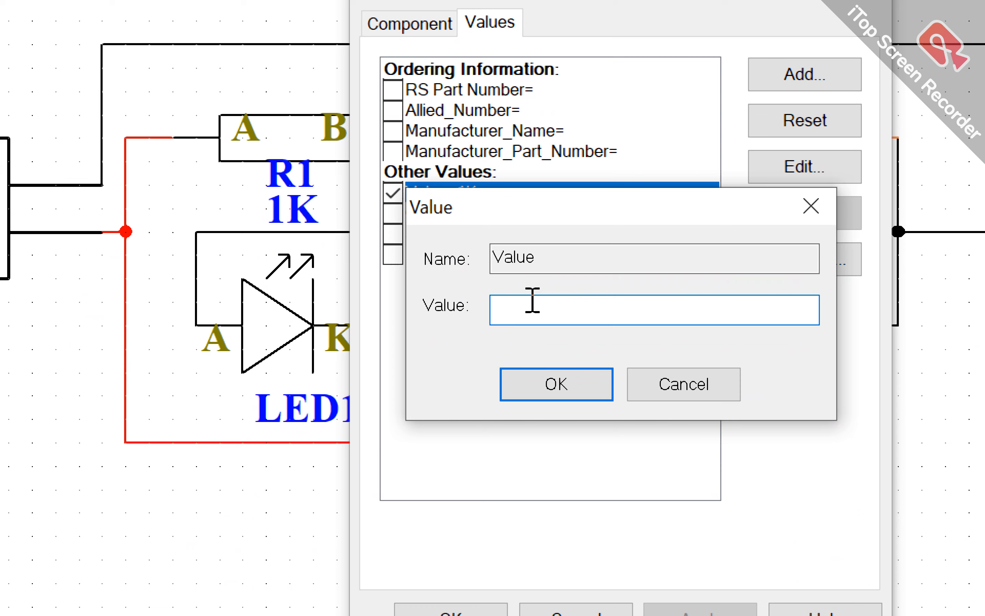
{"action": "type", "text": "100"}
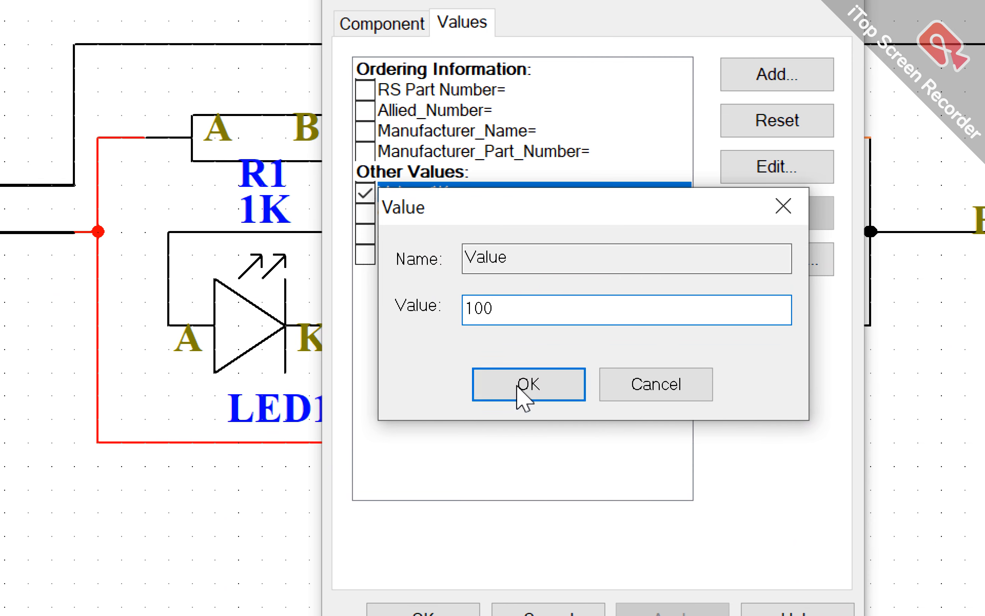
{"action": "left_click", "coordinate": [544, 374]}
{"action": "left_click", "coordinate": [692, 611]}
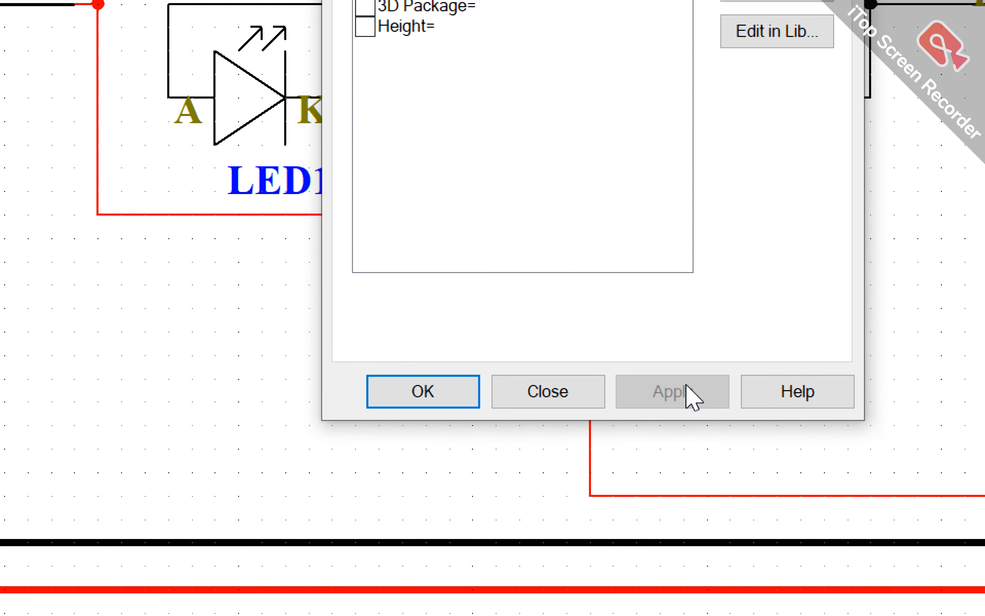
{"action": "left_click", "coordinate": [423, 392]}
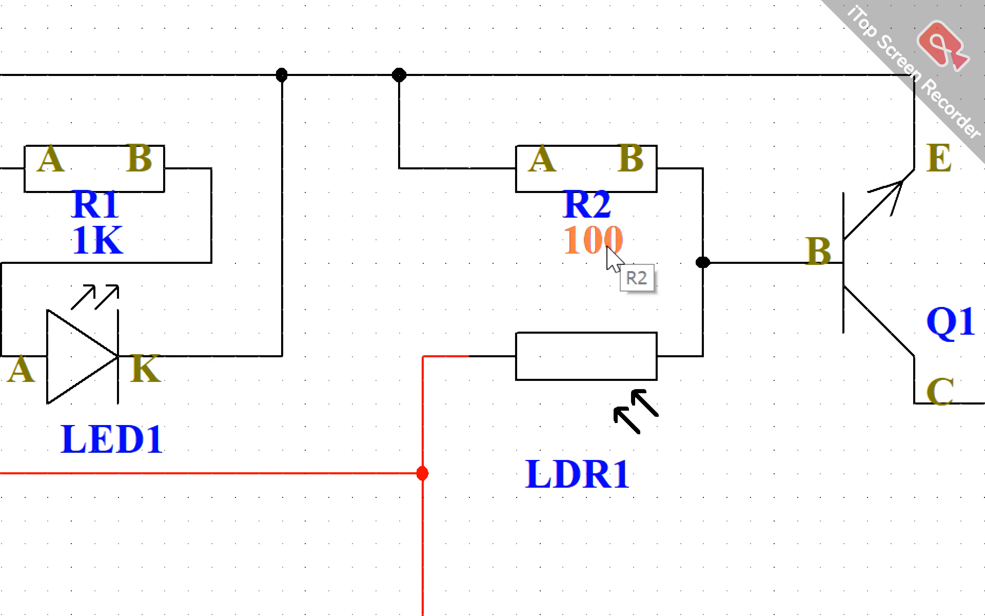
Move the R2 reference label above its resistor and shift the 100 value label up towards the resistor body.
{"action": "left_click_drag", "start_coordinate": [606, 206], "coordinate": [615, 135]}
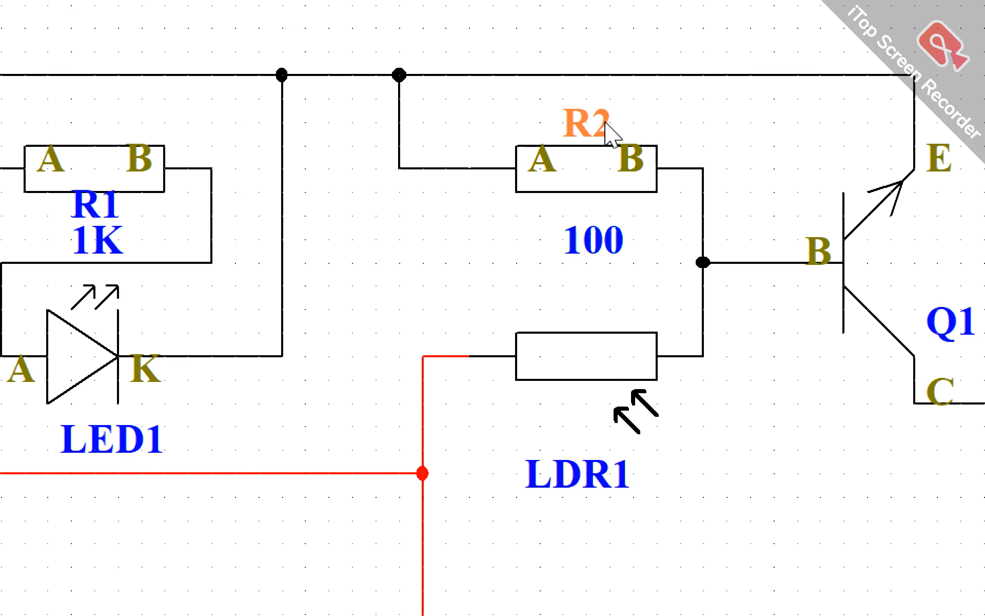
{"action": "left_click_drag", "start_coordinate": [622, 250], "coordinate": [602, 168]}
Preview the symbol and footprint for resistor R2's Resistor component in the DSC package, leaving the component unchanged.
{"action": "double_click", "coordinate": [645, 194]}
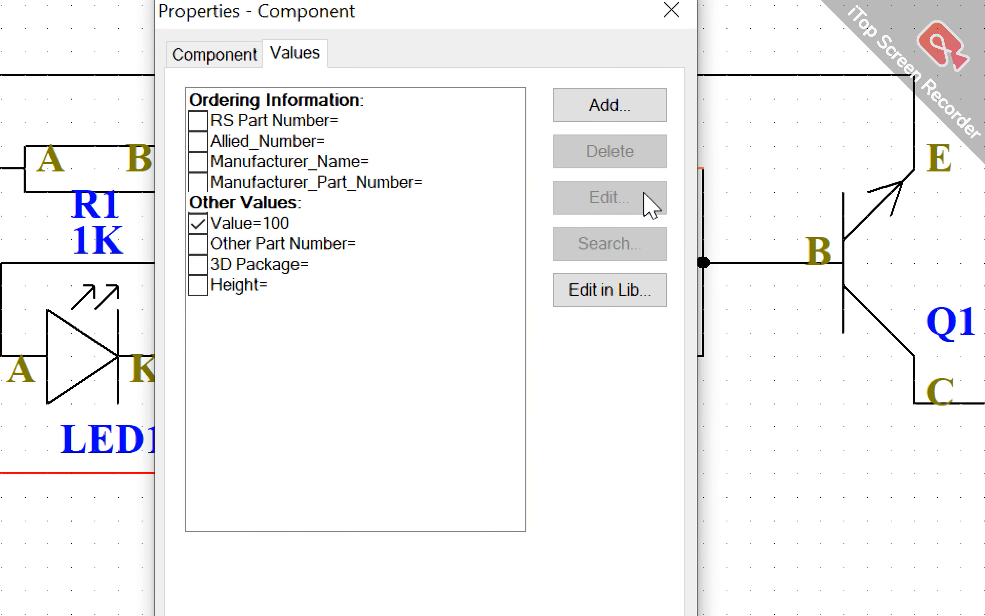
{"action": "left_click", "coordinate": [222, 60]}
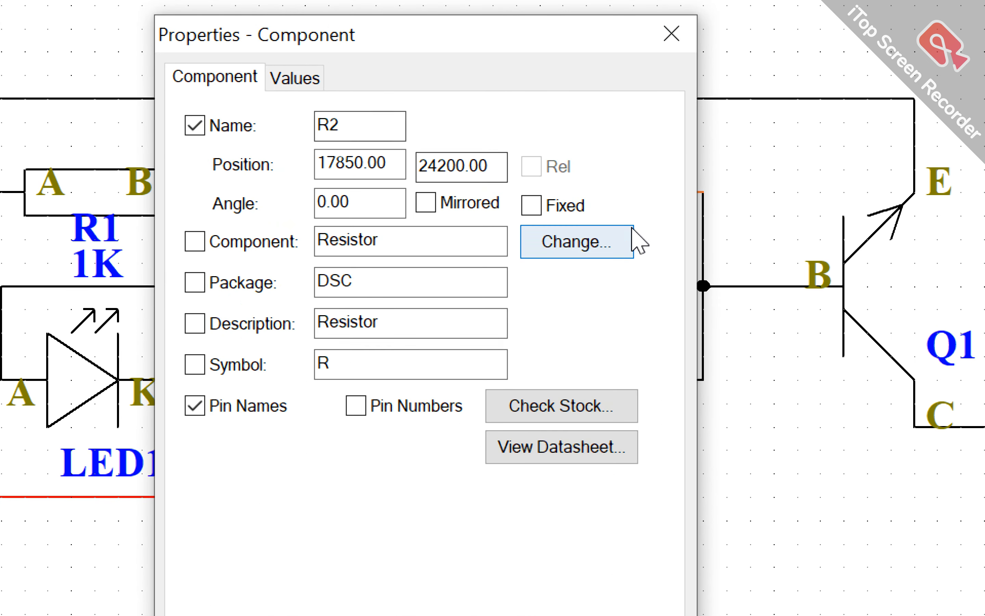
{"action": "left_click", "coordinate": [604, 245]}
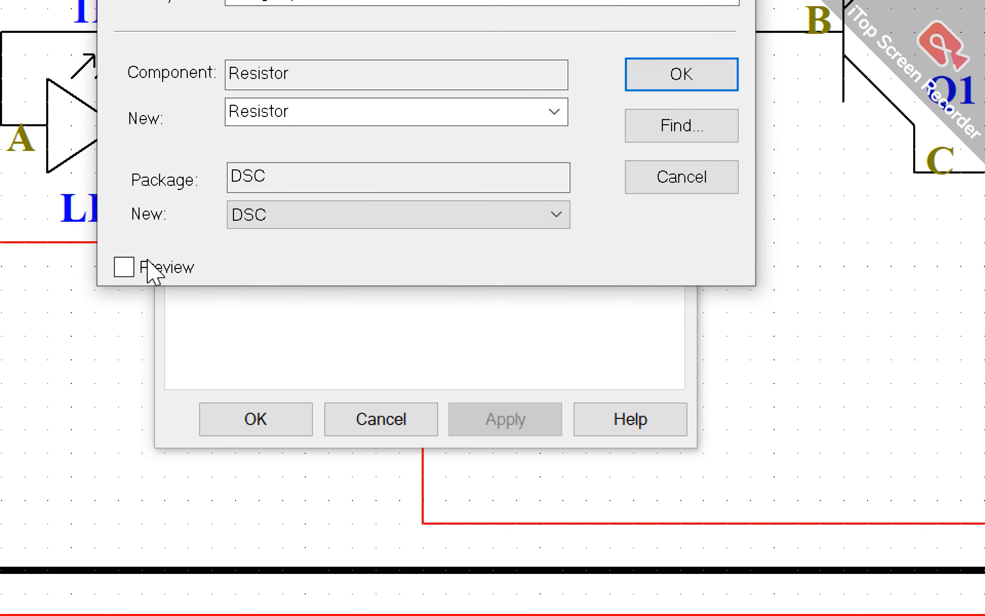
{"action": "left_click", "coordinate": [125, 268]}
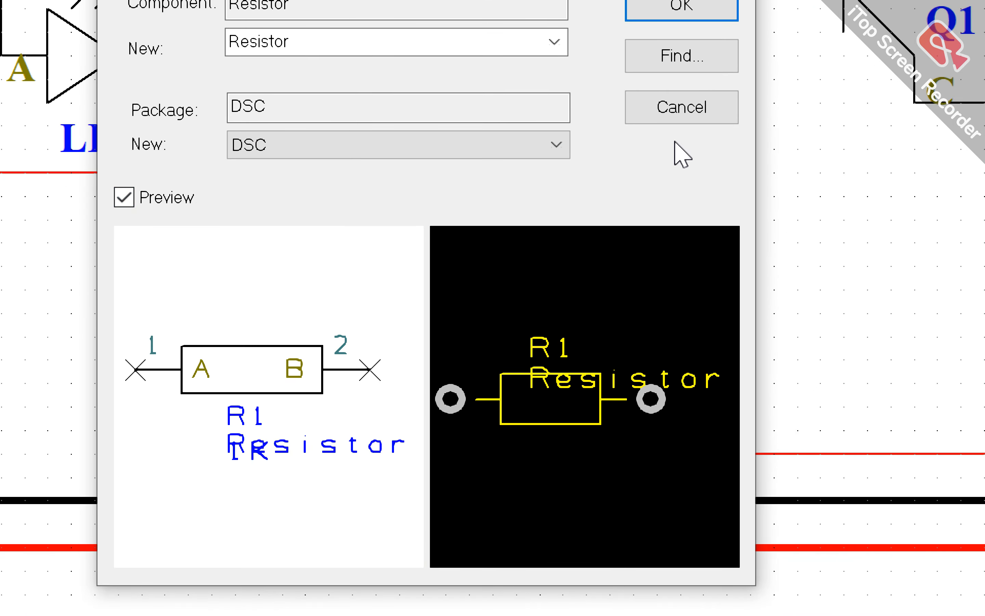
{"action": "left_click", "coordinate": [677, 109]}
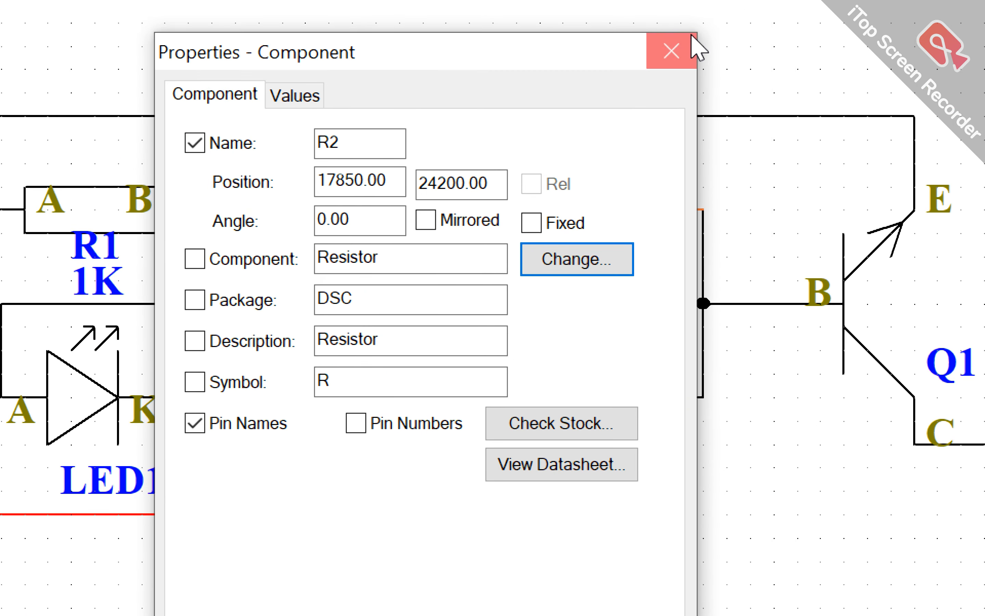
{"action": "left_click", "coordinate": [674, 5]}
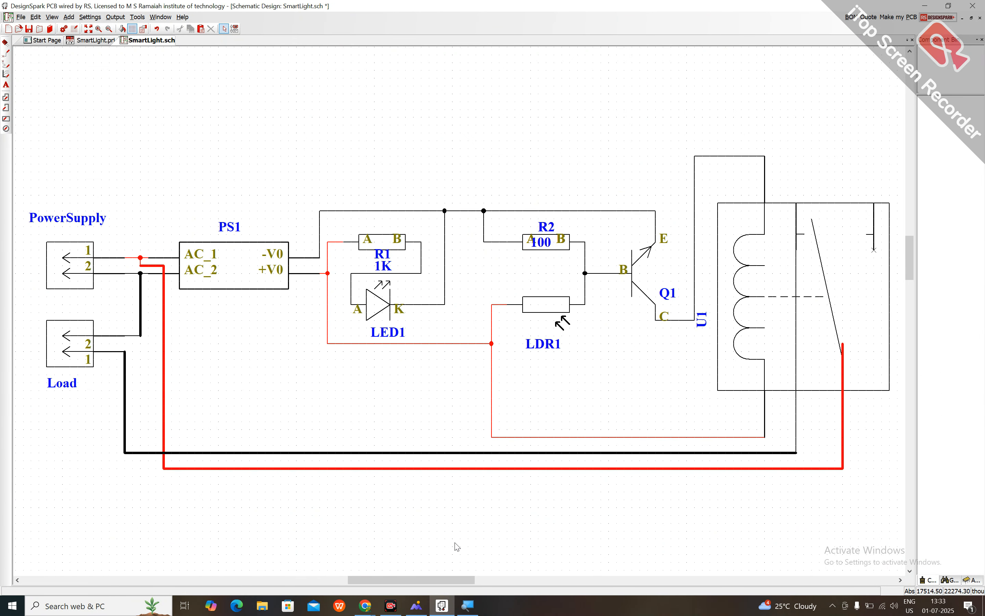
Switch to Snipping Tool and start a new snip over the schematic.
{"action": "left_click", "coordinate": [125, 606]}
{"action": "type", "text": "sni"}
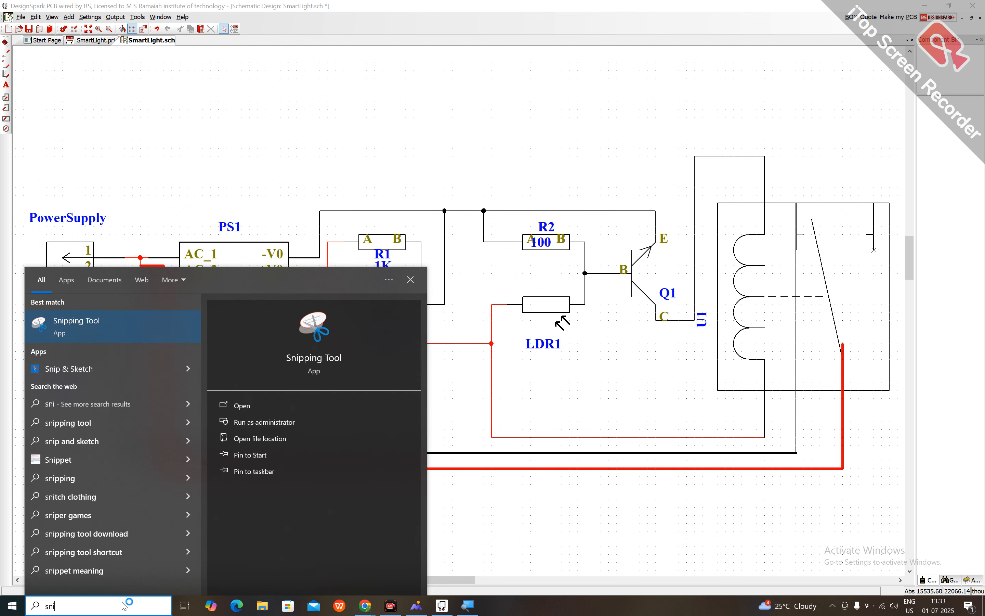
{"action": "key", "text": "Return"}
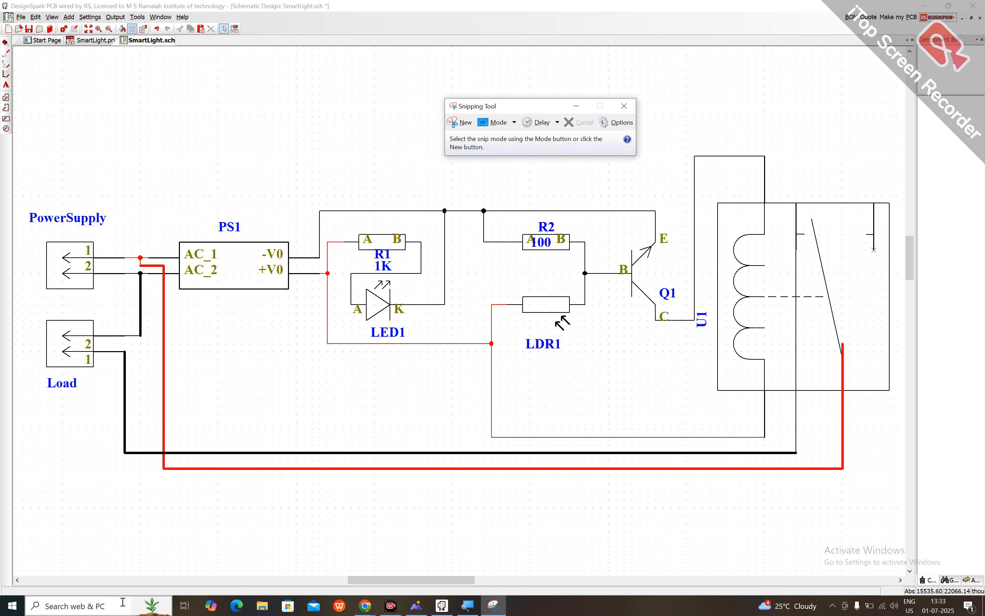
{"action": "left_click", "coordinate": [460, 122]}
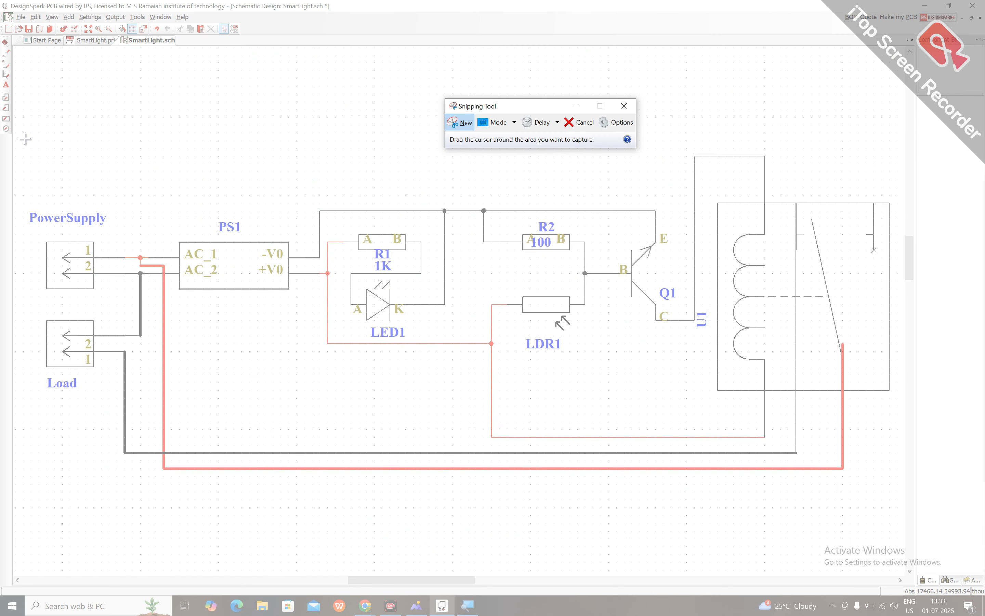
{"action": "left_click_drag", "start_coordinate": [18, 98], "coordinate": [528, 529]}
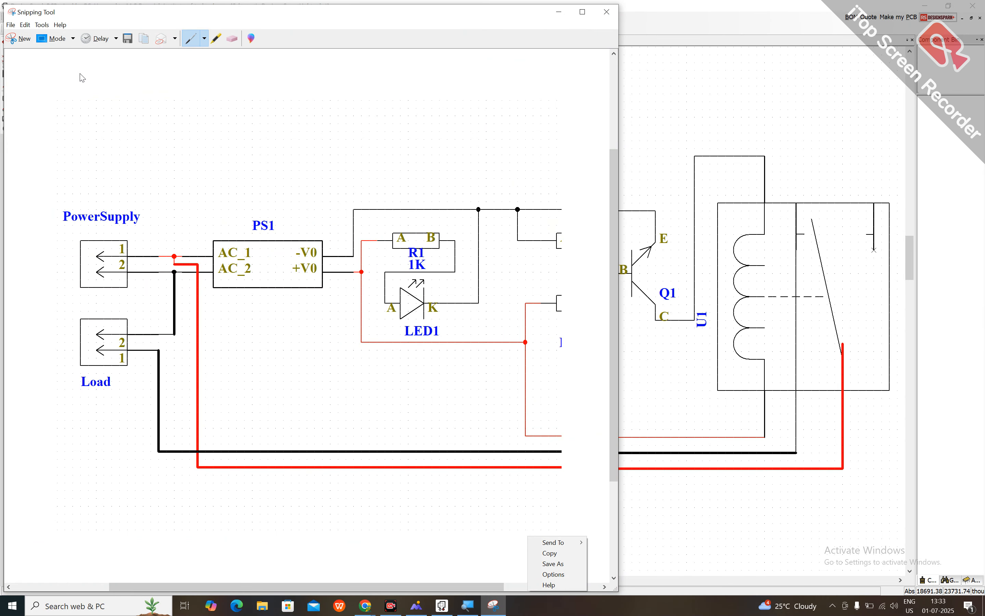
{"action": "left_click", "coordinate": [19, 39]}
{"action": "left_click", "coordinate": [19, 38]}
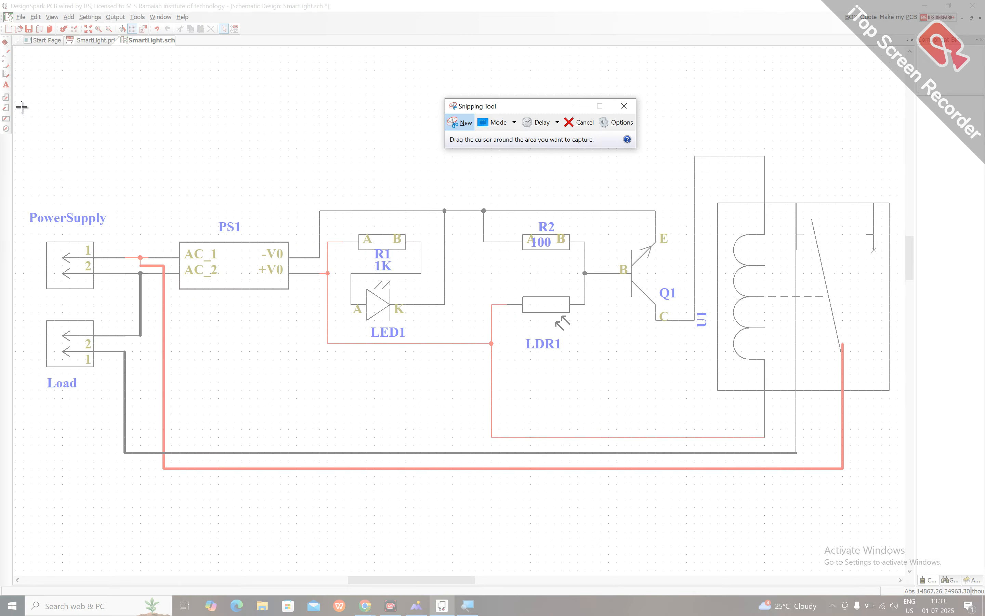
{"action": "left_click_drag", "start_coordinate": [26, 107], "coordinate": [631, 274]}
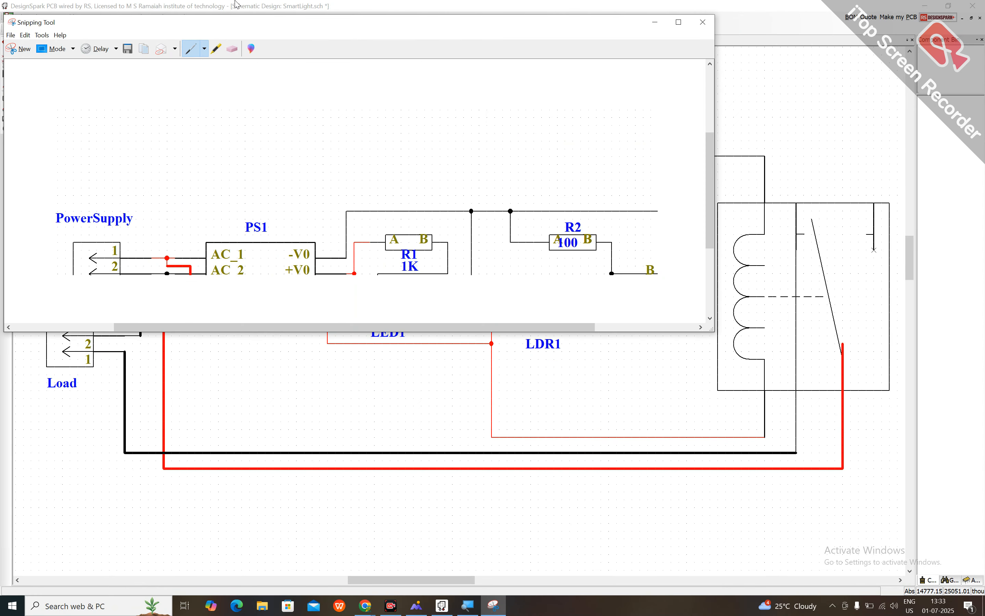
Capture the complete SmartLight circuit, from the PowerSupply connector to relay U1, as a new snip and copy it.
{"action": "left_click", "coordinate": [22, 49]}
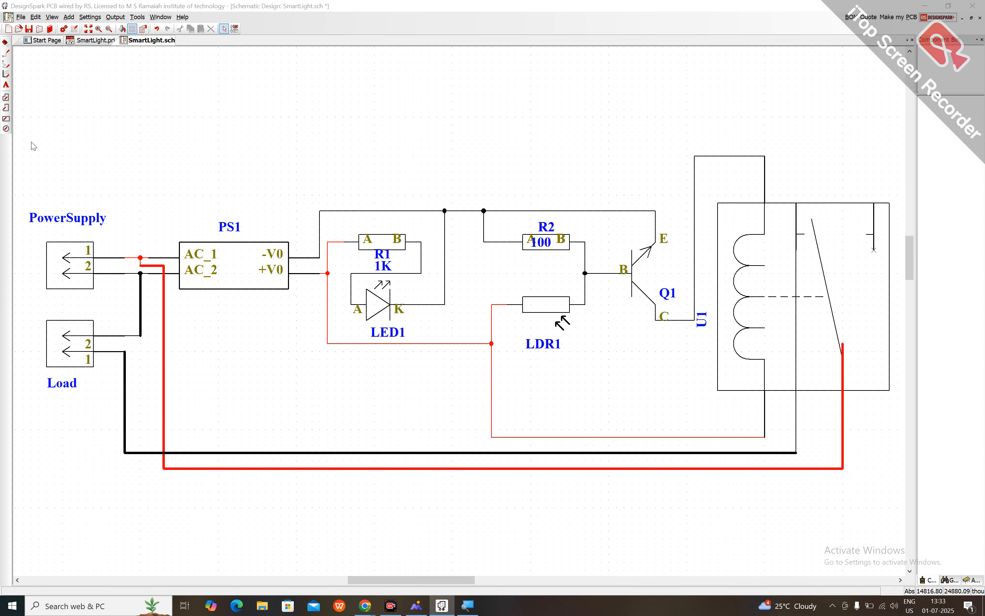
{"action": "left_click_drag", "start_coordinate": [19, 111], "coordinate": [902, 520]}
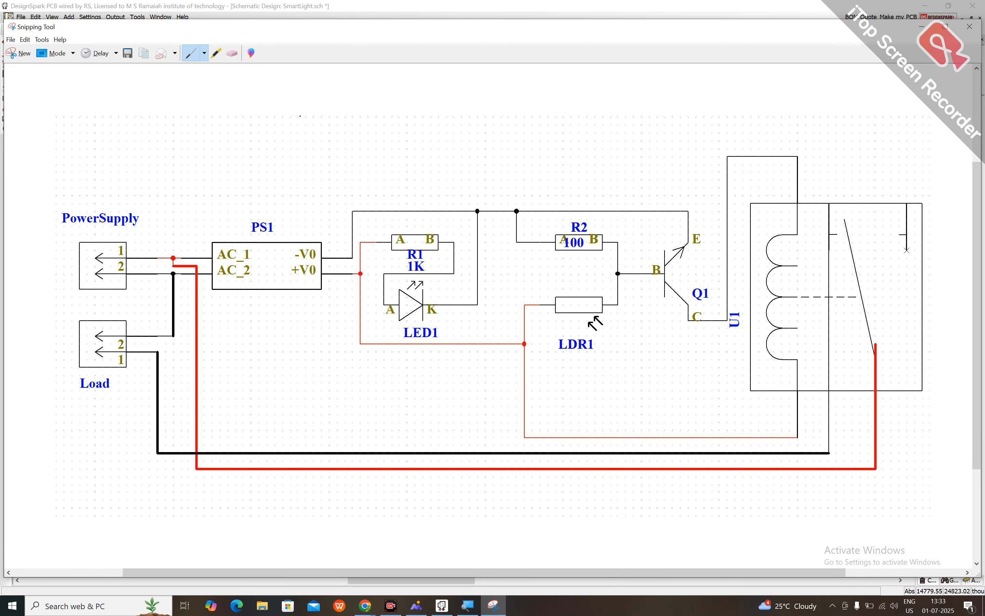
{"action": "left_click", "coordinate": [26, 40]}
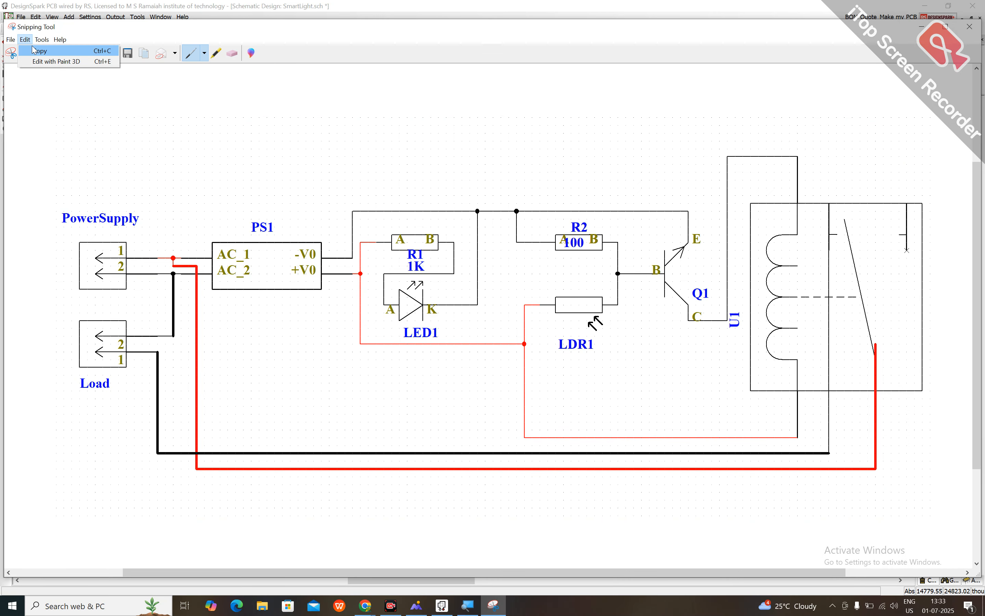
{"action": "left_click", "coordinate": [34, 51]}
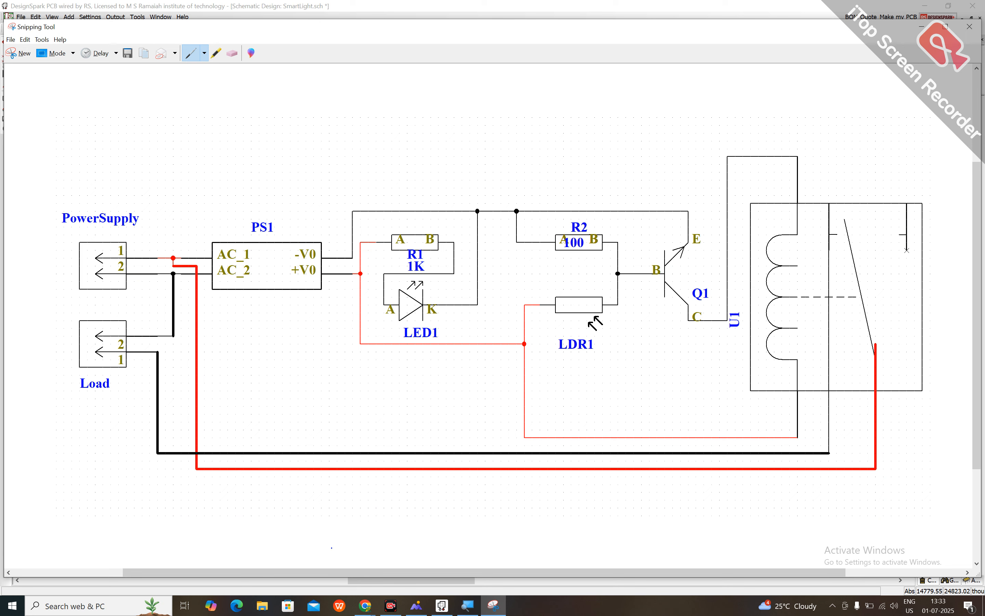
Switch to WhatsApp Web in the browser, send the copied schematic image to the Internship 2025 group, and minimise the browser.
{"action": "mouse_move", "coordinate": [366, 606]}
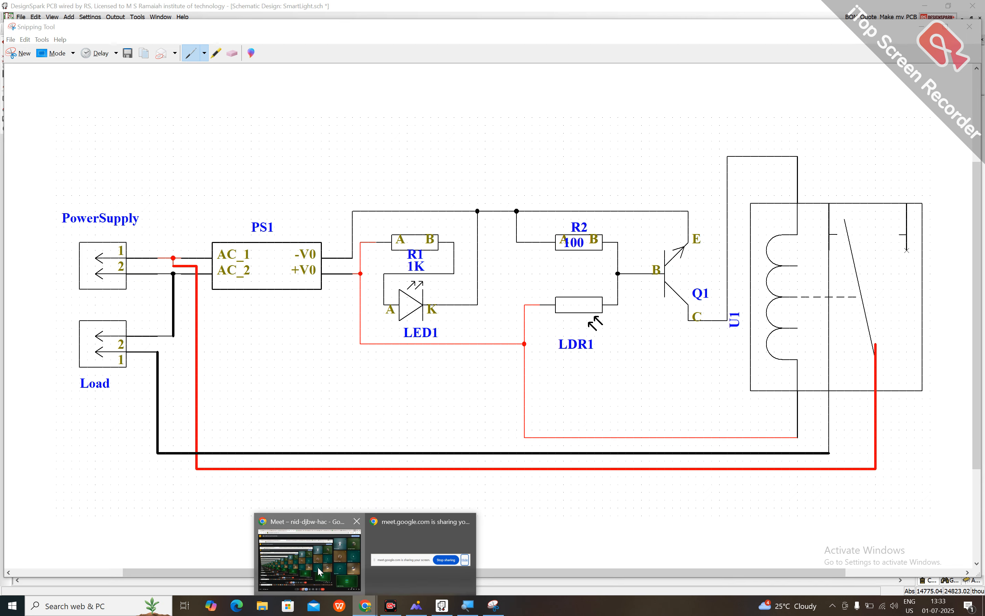
{"action": "left_click", "coordinate": [320, 571]}
{"action": "left_click", "coordinate": [369, 7]}
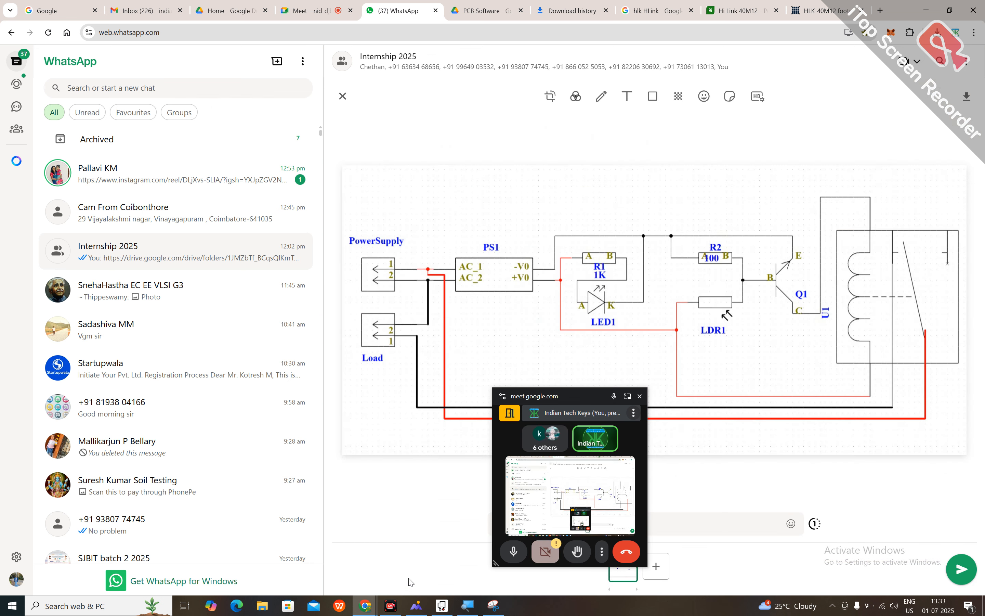
{"action": "key", "text": "Return"}
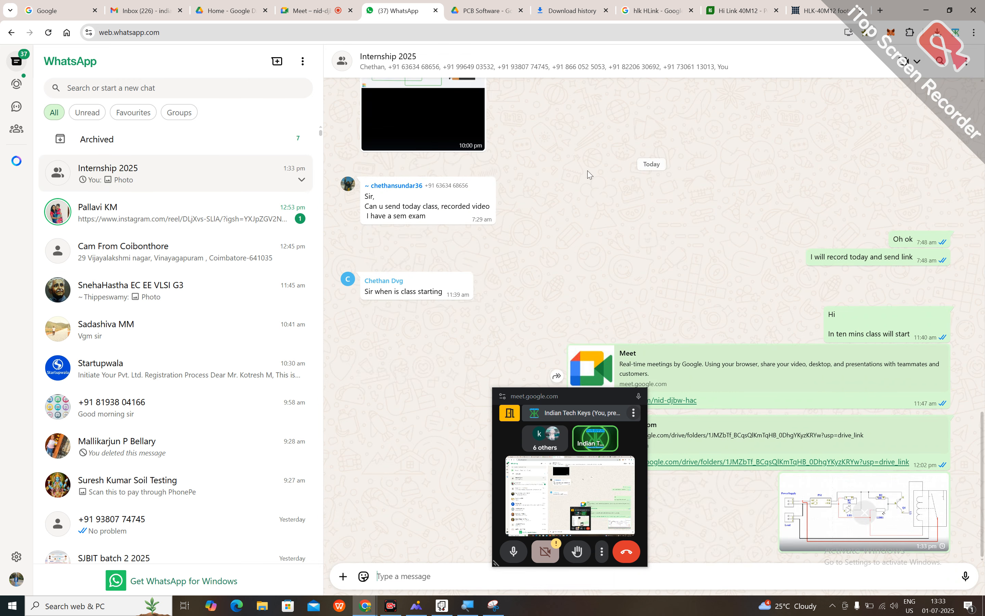
{"action": "left_click", "coordinate": [926, 10]}
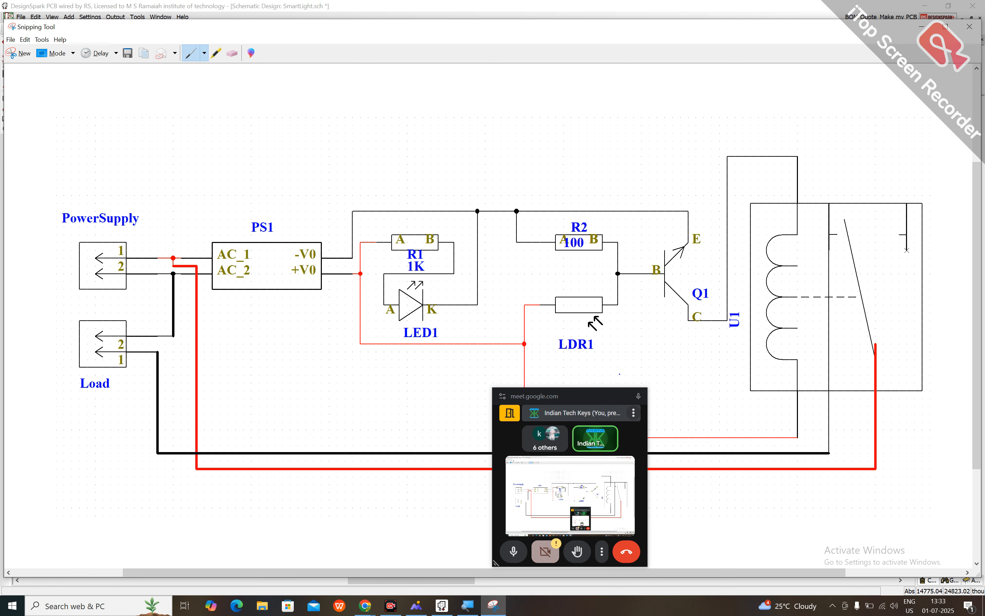
Close Snipping Tool and the component bin, and fit the whole SmartLight schematic in the design window.
{"action": "left_click_drag", "start_coordinate": [533, 399], "coordinate": [725, 266]}
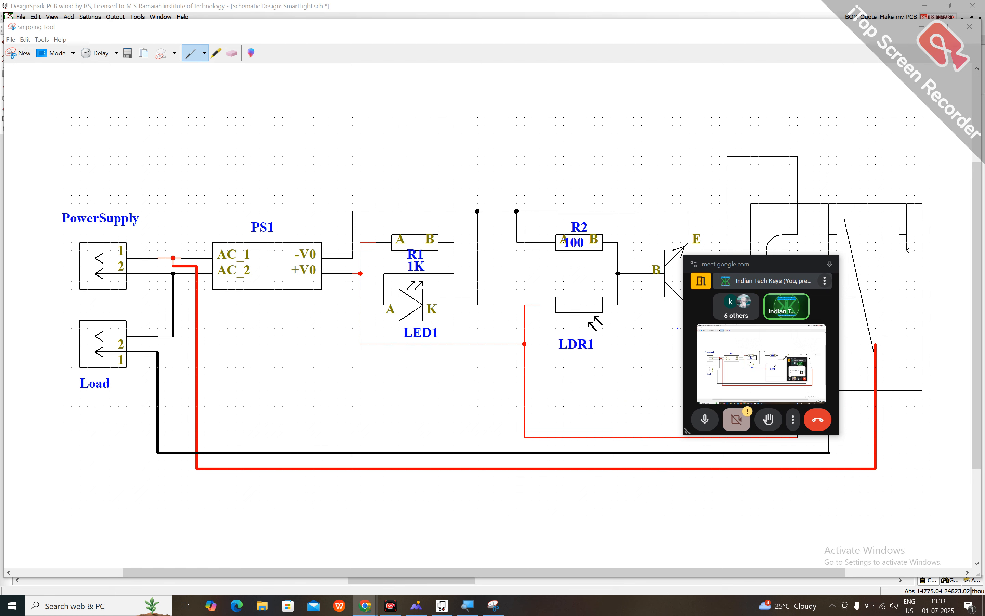
{"action": "left_click", "coordinate": [966, 27]}
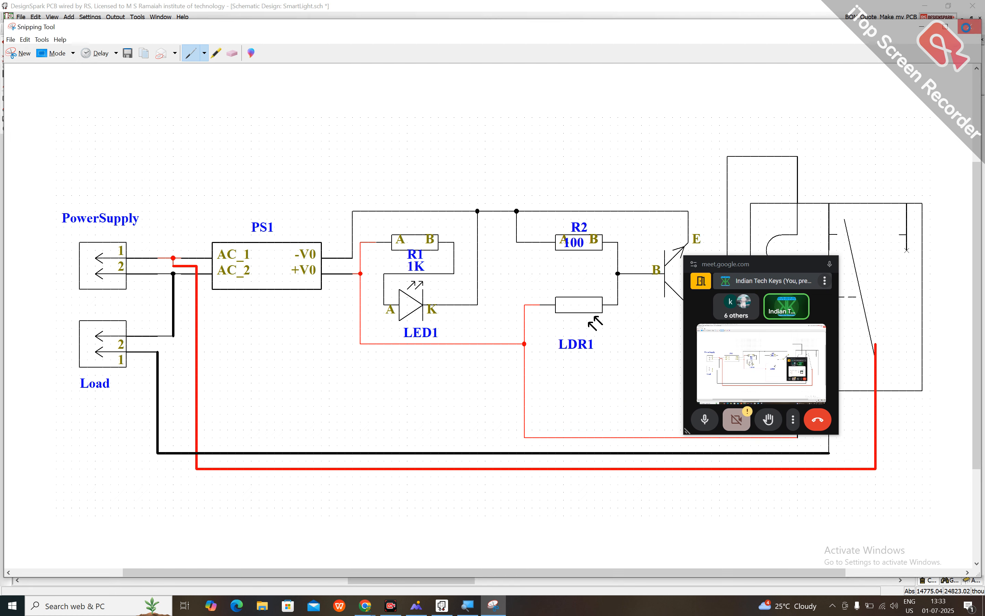
{"action": "left_click", "coordinate": [524, 314]}
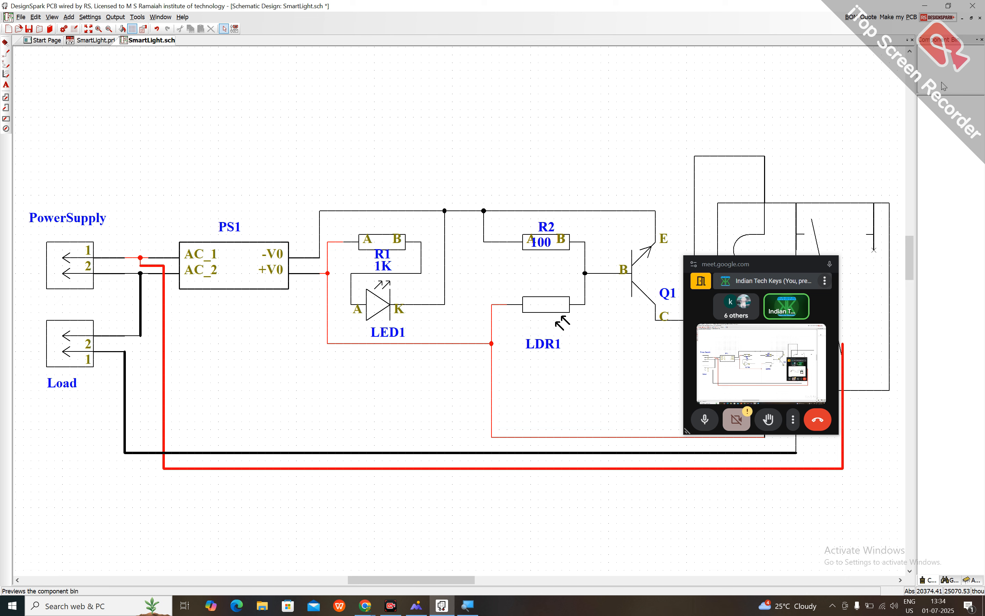
{"action": "left_click", "coordinate": [982, 39]}
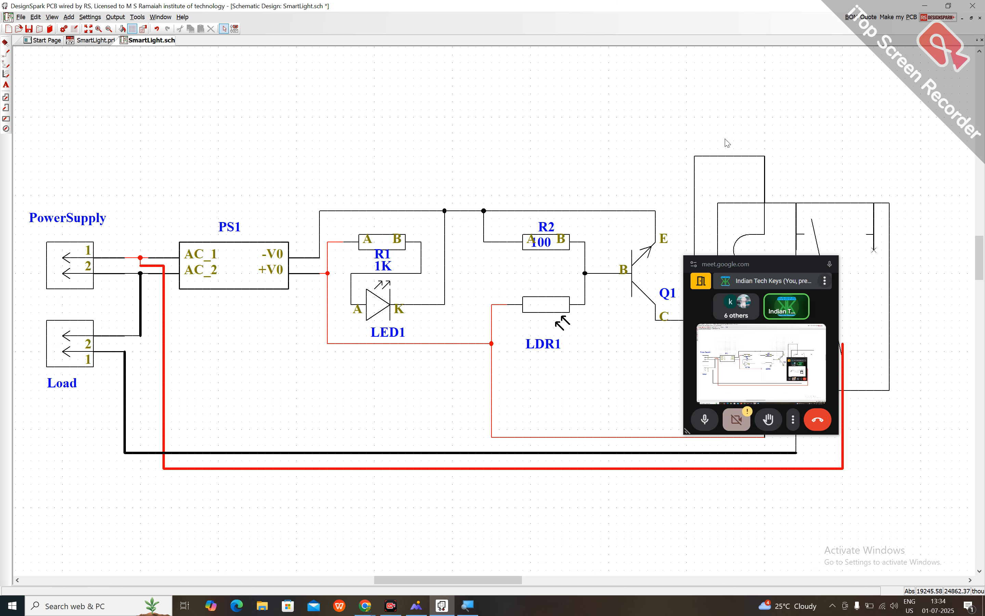
{"action": "left_click", "coordinate": [88, 29]}
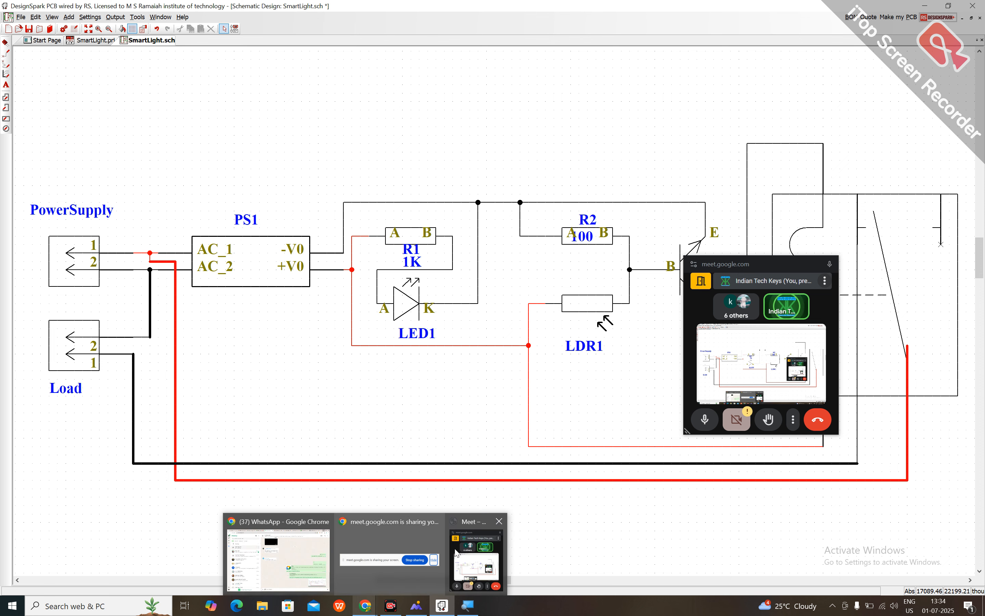
Inspect the thick red and black connections along the lower schematic, and move the floating meeting window off relay U1.
{"action": "left_click", "coordinate": [589, 480]}
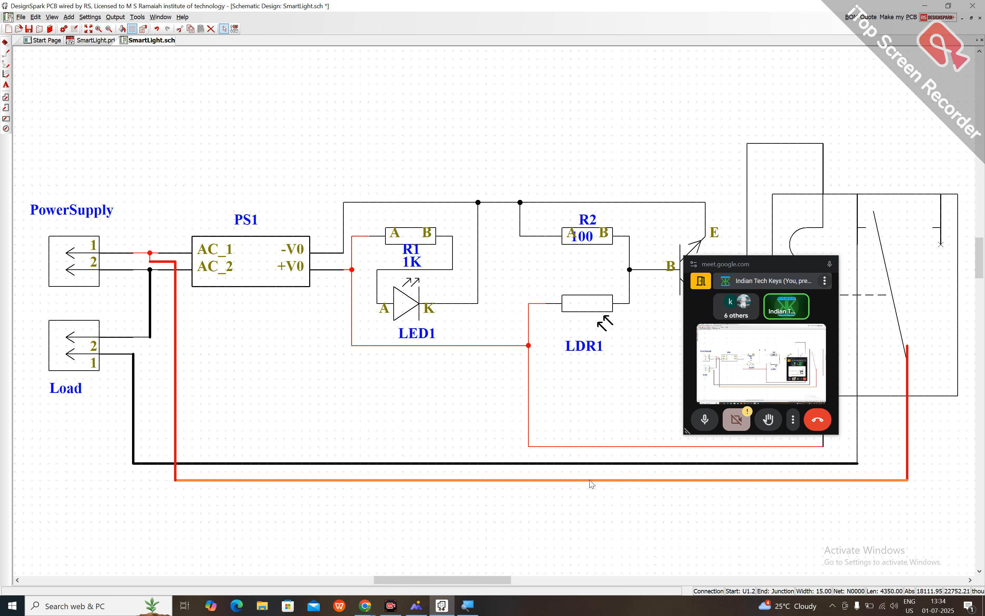
{"action": "left_click", "coordinate": [577, 464]}
{"action": "left_click", "coordinate": [576, 514]}
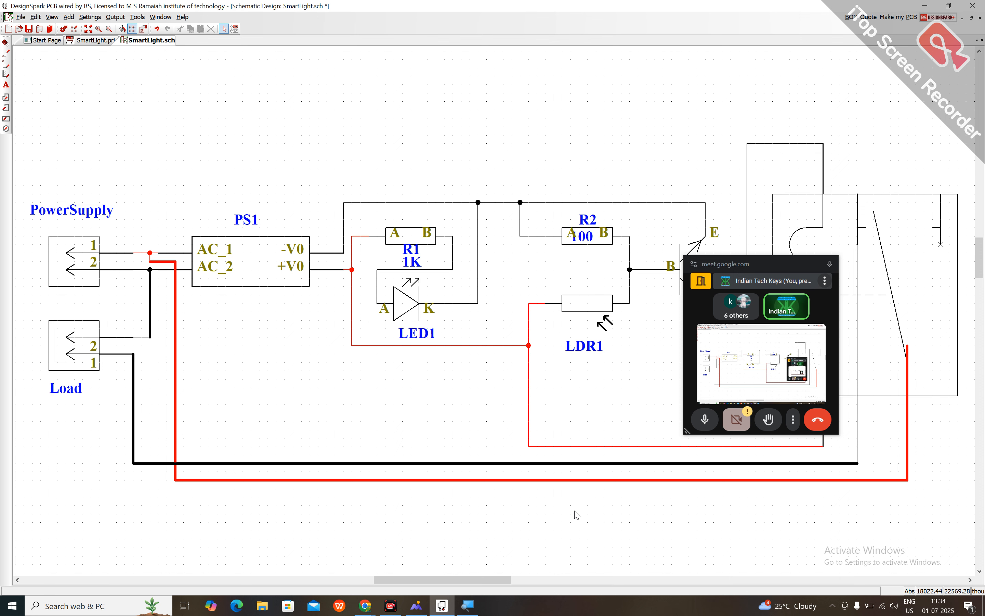
{"action": "left_click_drag", "start_coordinate": [728, 262], "coordinate": [245, 92]}
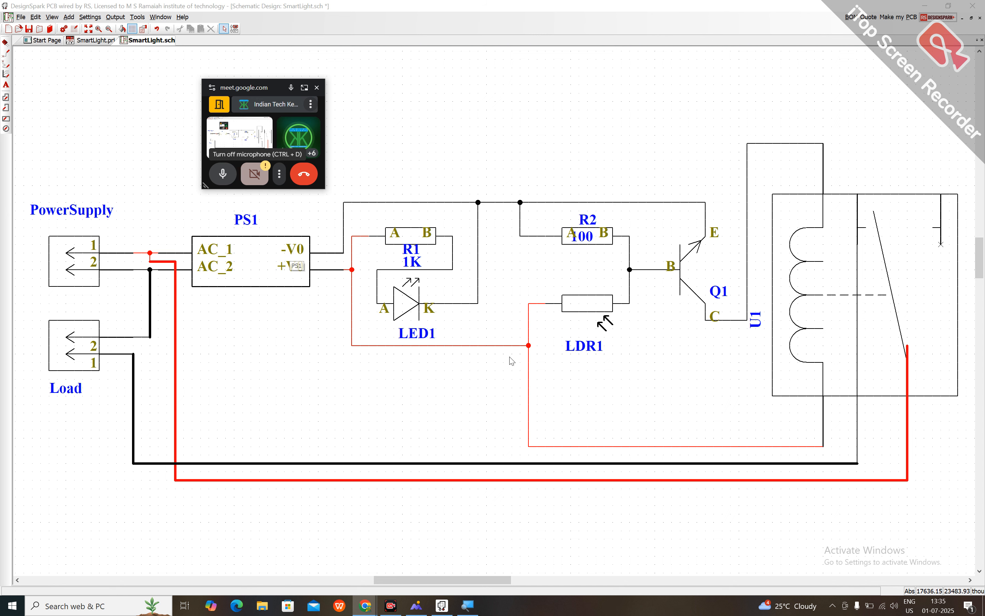
Run the built-in Unconnected Pins Report on the schematic and examine the listed pins and the unconnected pin count.
{"action": "left_click", "coordinate": [139, 18]}
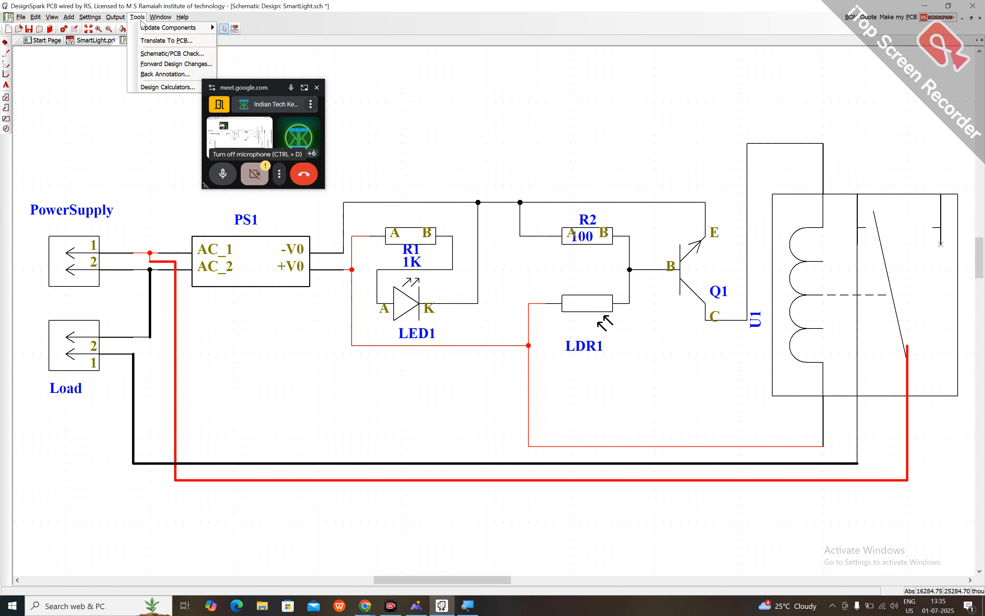
{"action": "mouse_move", "coordinate": [116, 19]}
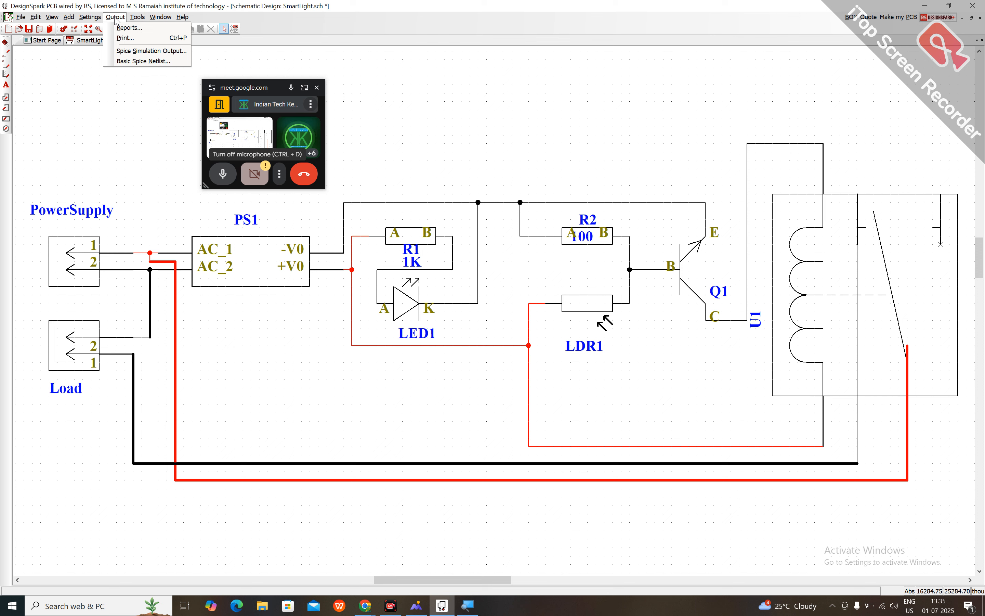
{"action": "left_click", "coordinate": [122, 28]}
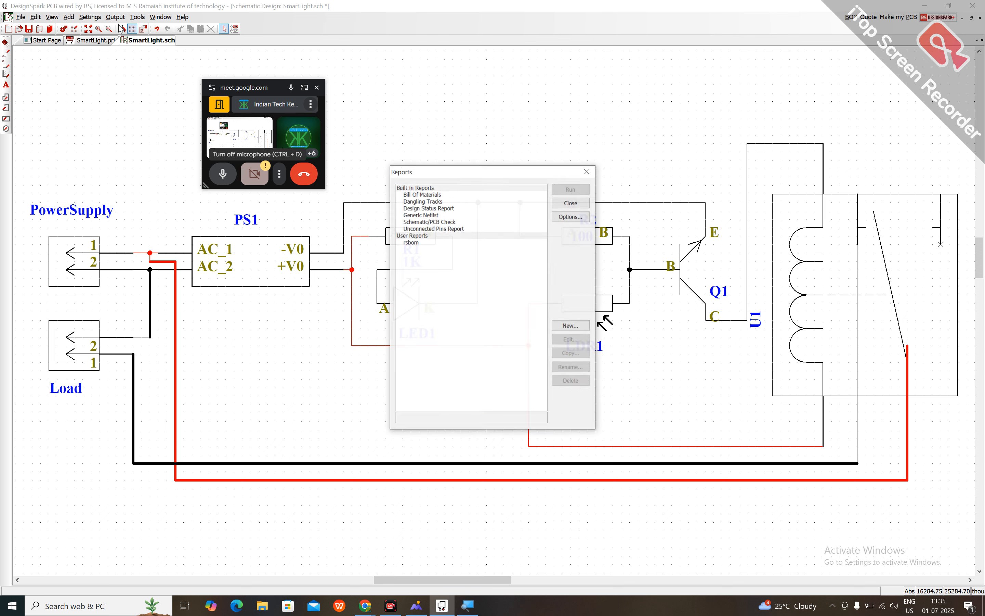
{"action": "left_click", "coordinate": [430, 230]}
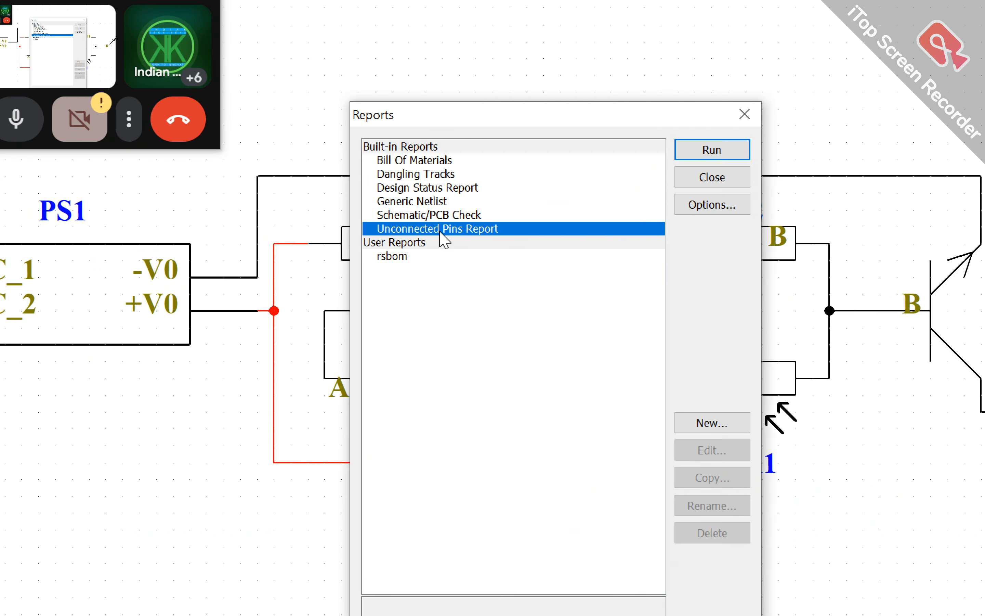
{"action": "left_click", "coordinate": [737, 150]}
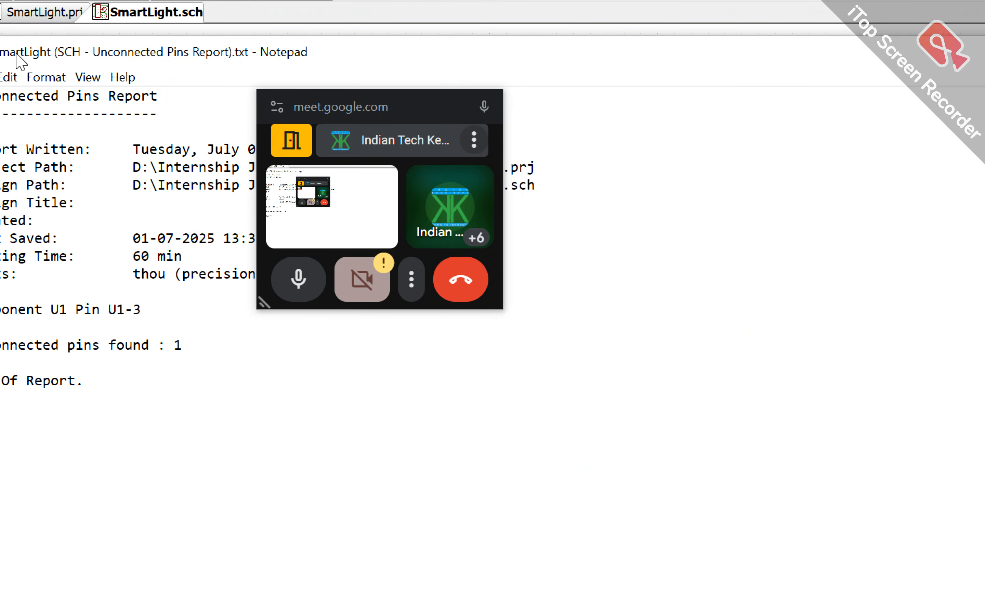
{"action": "left_click_drag", "start_coordinate": [416, 114], "coordinate": [825, 125]}
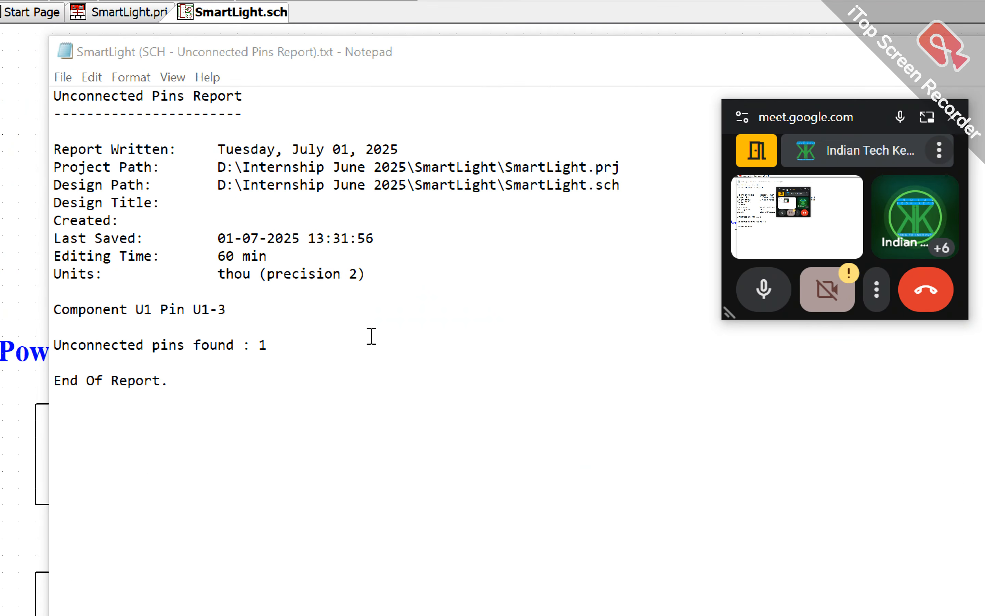
{"action": "left_click_drag", "start_coordinate": [284, 345], "coordinate": [82, 345]}
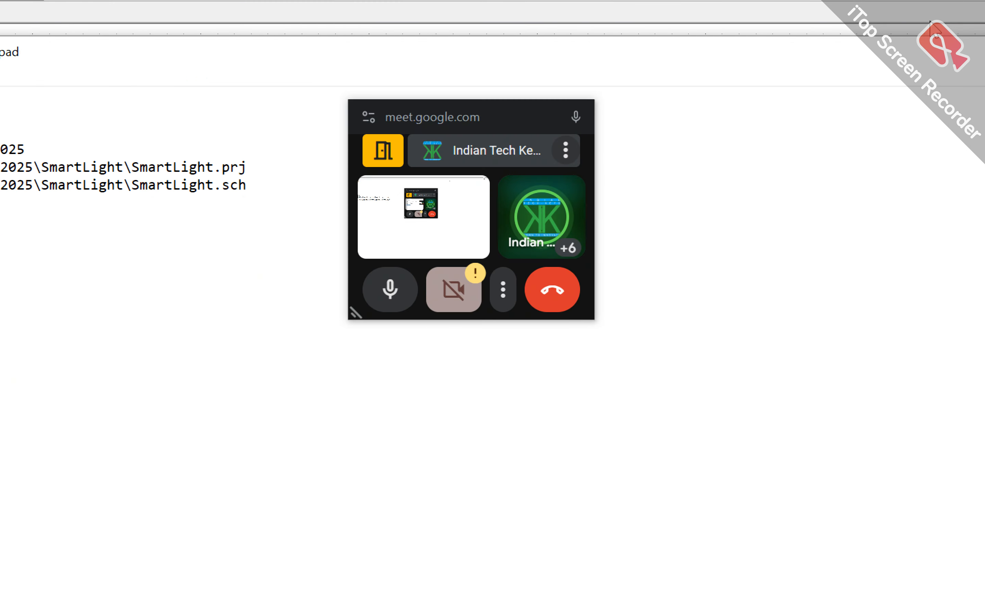
Close the unconnected pins report and clear the schematic by returning the floating meeting window to its browser tab, minimising the browser.
{"action": "left_click", "coordinate": [944, 52]}
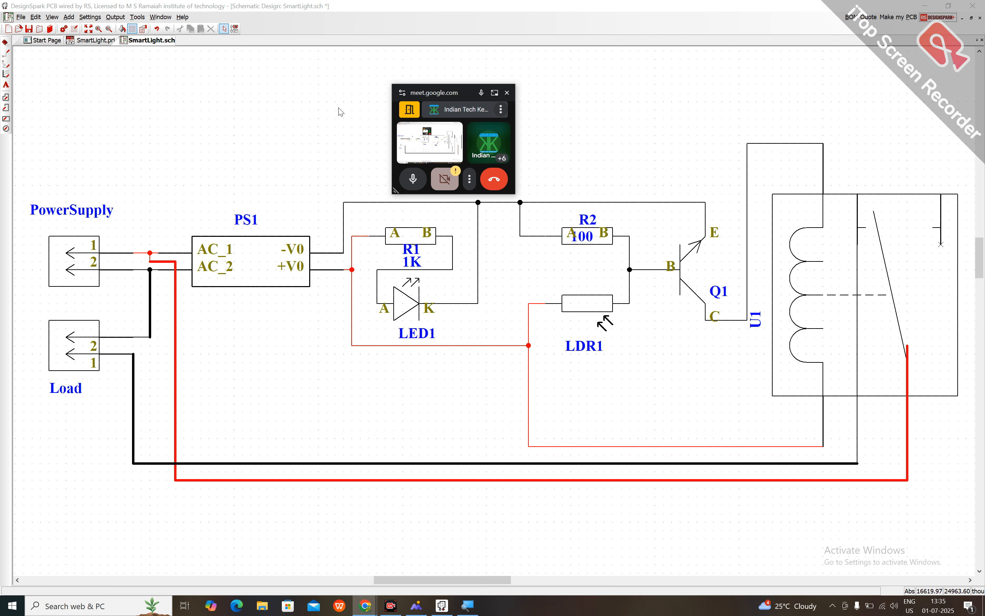
{"action": "key", "text": "super"}
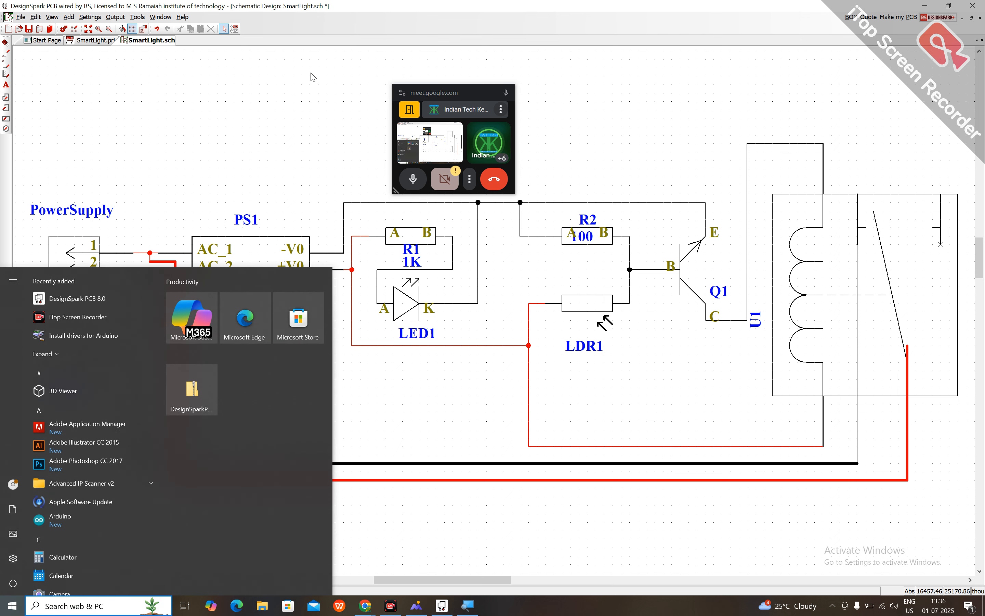
{"action": "left_click", "coordinate": [310, 73]}
{"action": "left_click", "coordinate": [442, 91]}
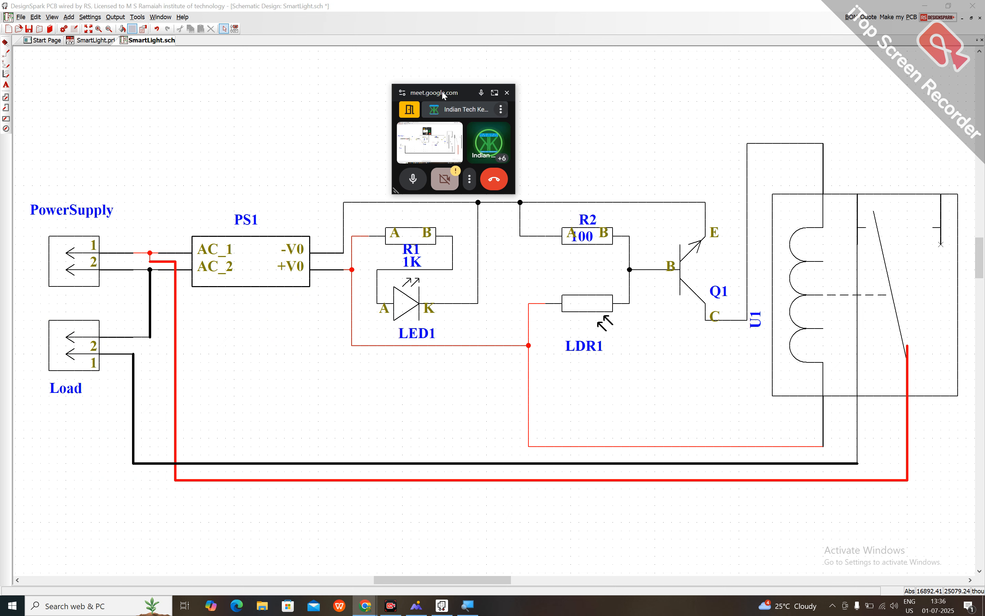
{"action": "left_click", "coordinate": [494, 93]}
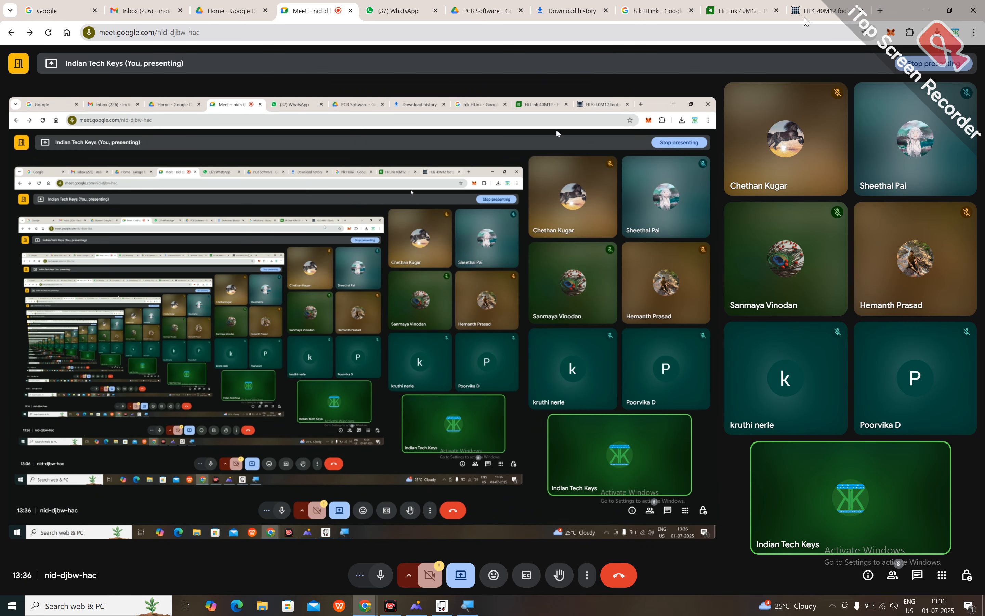
{"action": "left_click", "coordinate": [926, 10]}
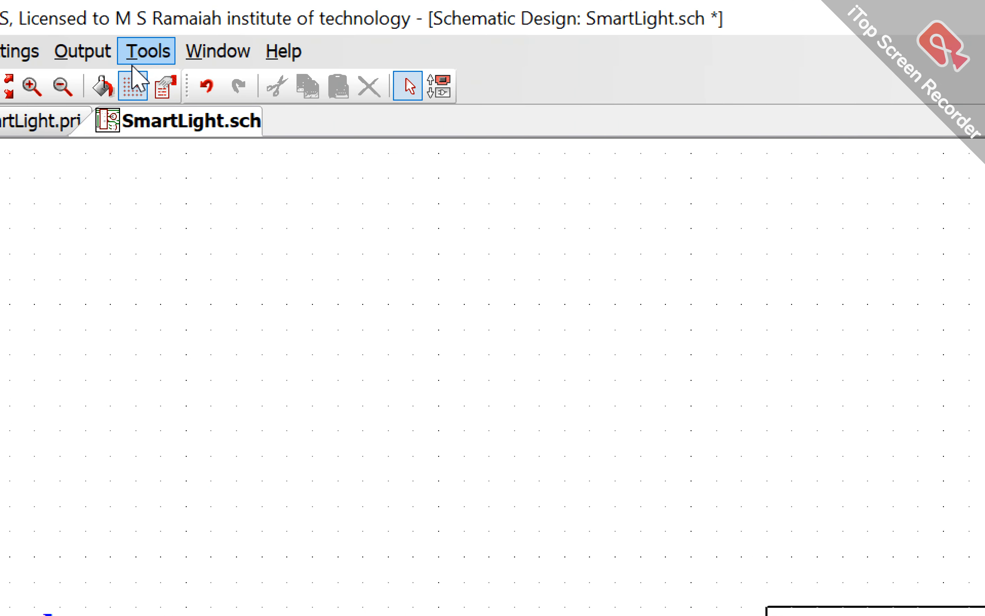
Start translating the SmartLight schematic to a PCB and accept the wizard's message about component and symbol library responsibility.
{"action": "left_click", "coordinate": [138, 61]}
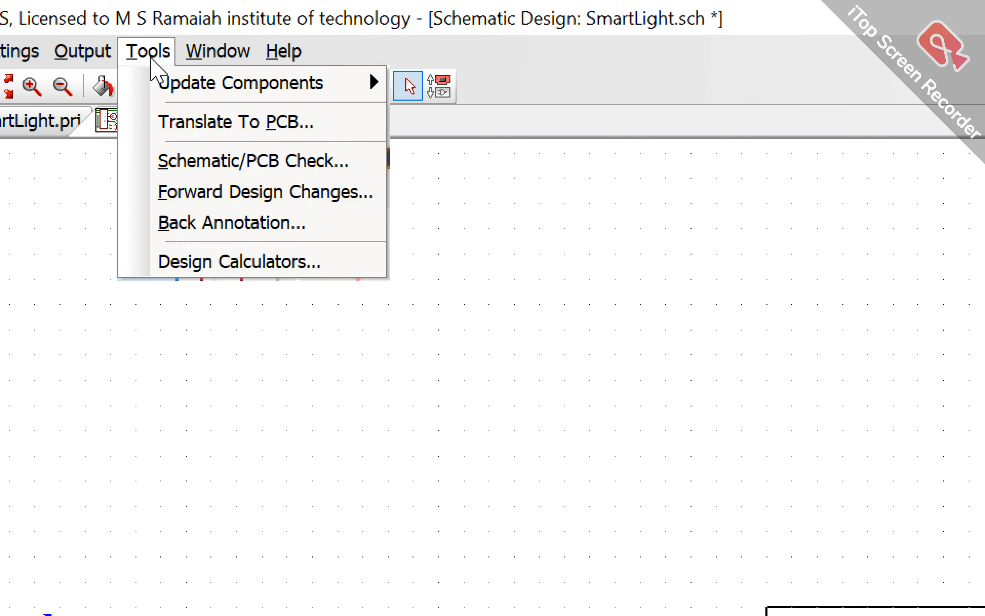
{"action": "left_click", "coordinate": [195, 122]}
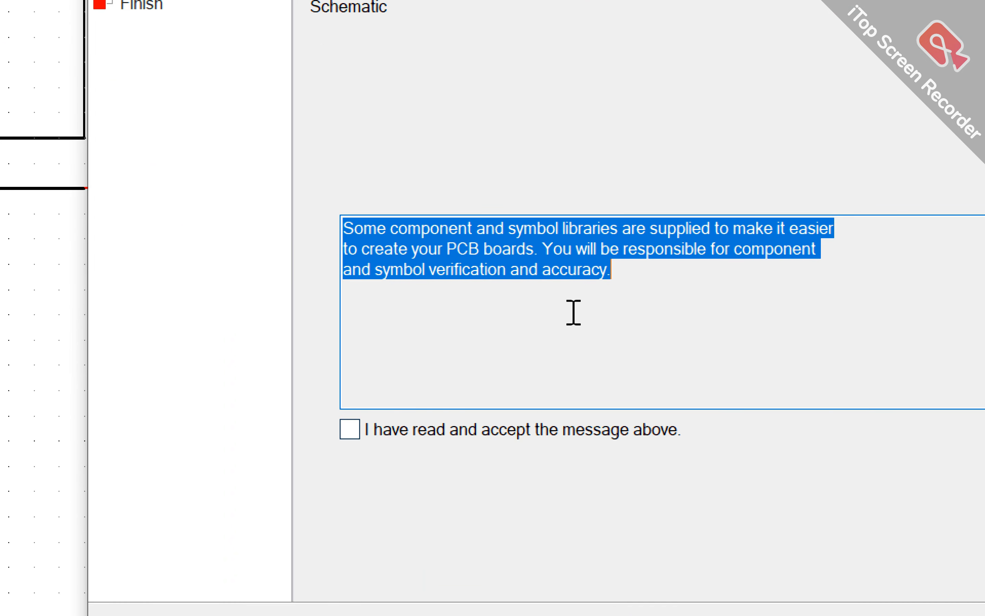
{"action": "left_click", "coordinate": [451, 435]}
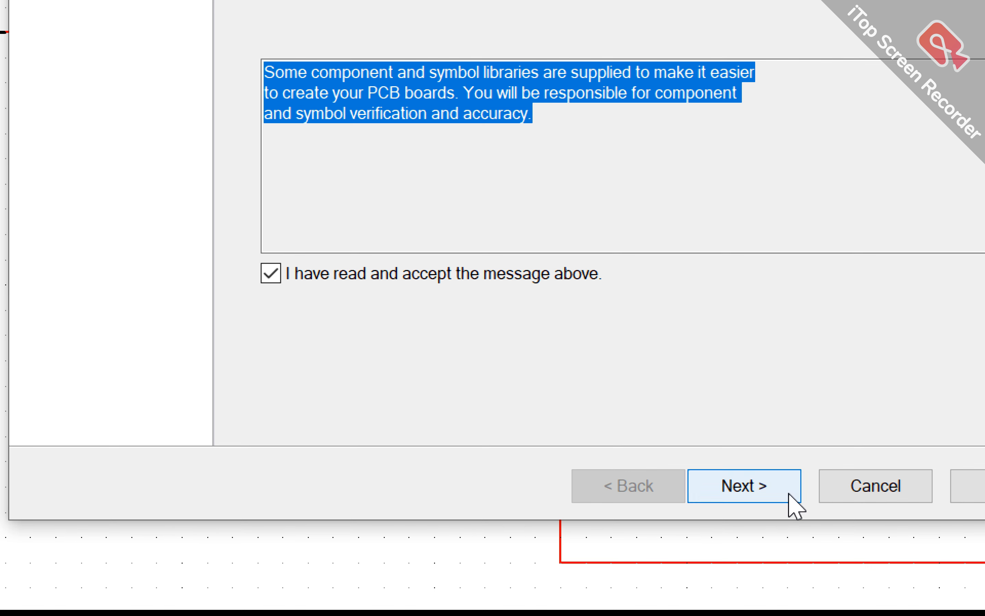
{"action": "left_click", "coordinate": [790, 494]}
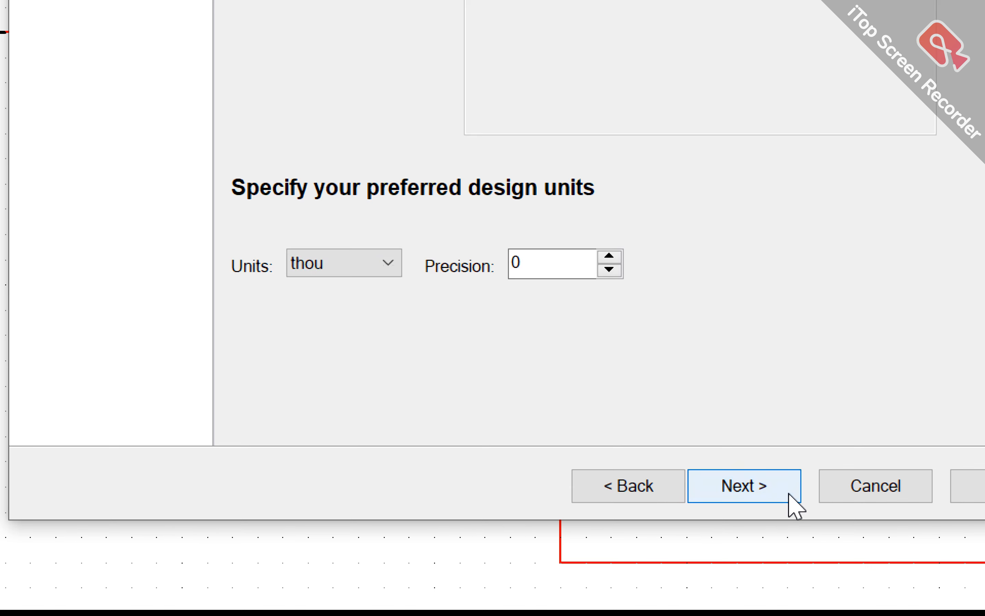
{"action": "left_click", "coordinate": [790, 494]}
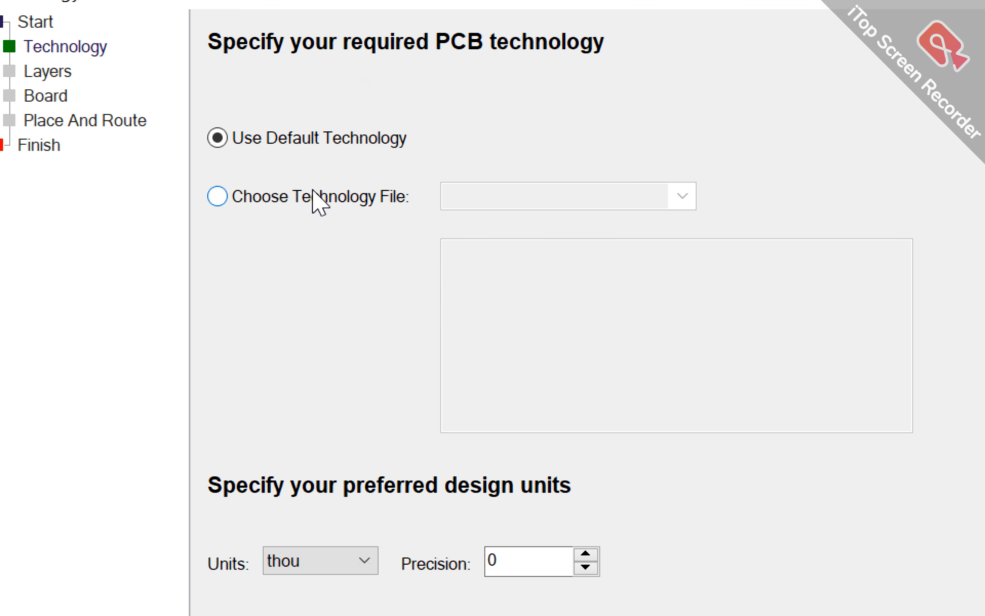
Use a chosen technology file, the basic two-layer imperial one with a black background, and set the design units to cm.
{"action": "left_click", "coordinate": [313, 191]}
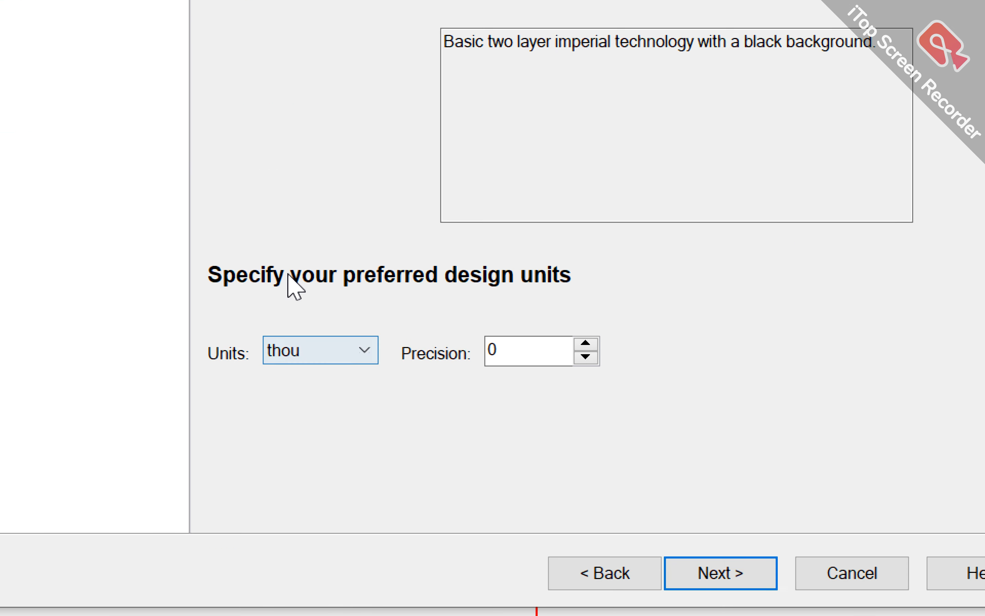
{"action": "left_click", "coordinate": [302, 357]}
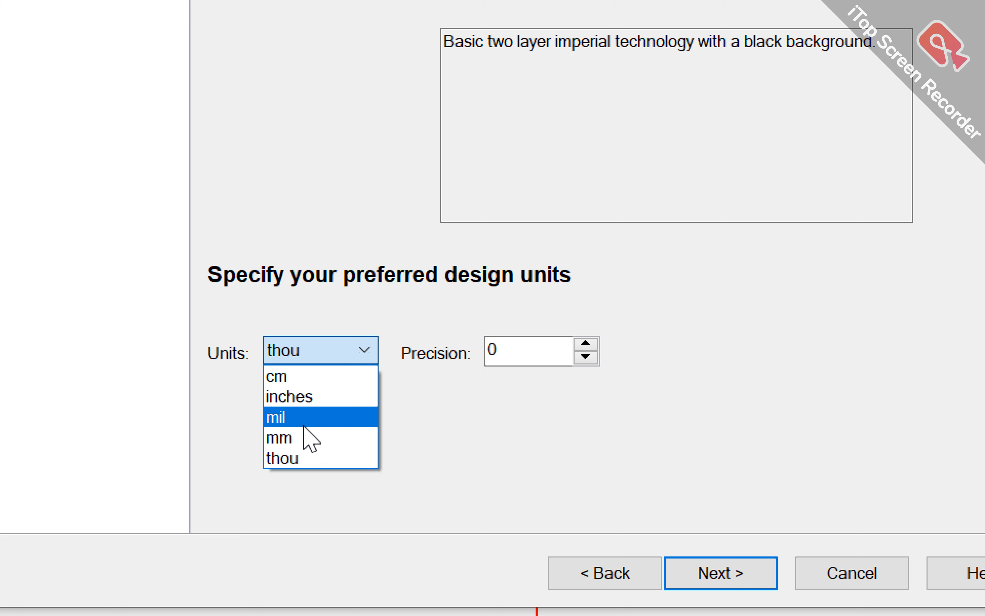
{"action": "left_click", "coordinate": [320, 374]}
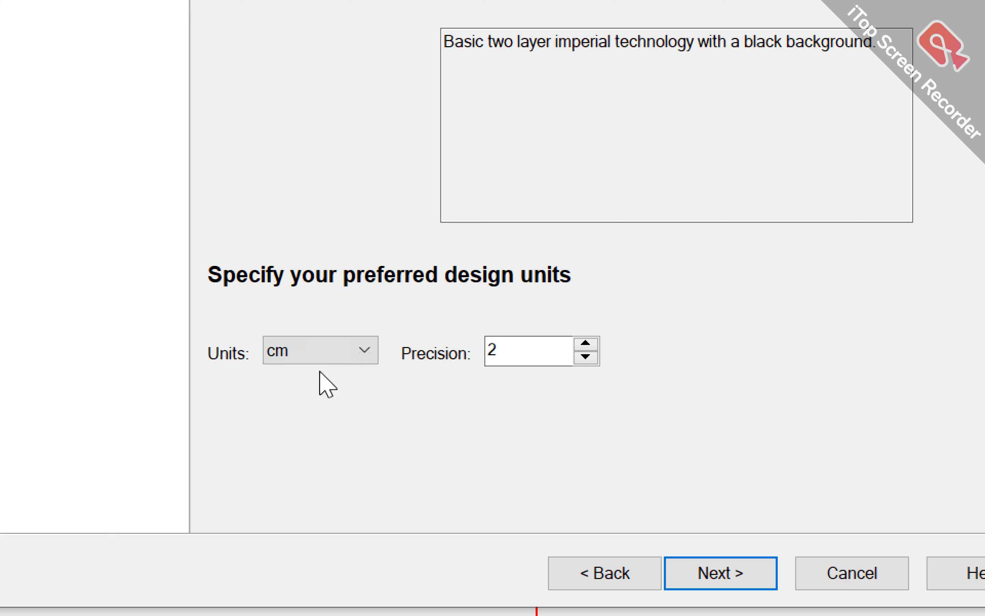
{"action": "left_click", "coordinate": [311, 358]}
{"action": "left_click", "coordinate": [303, 380]}
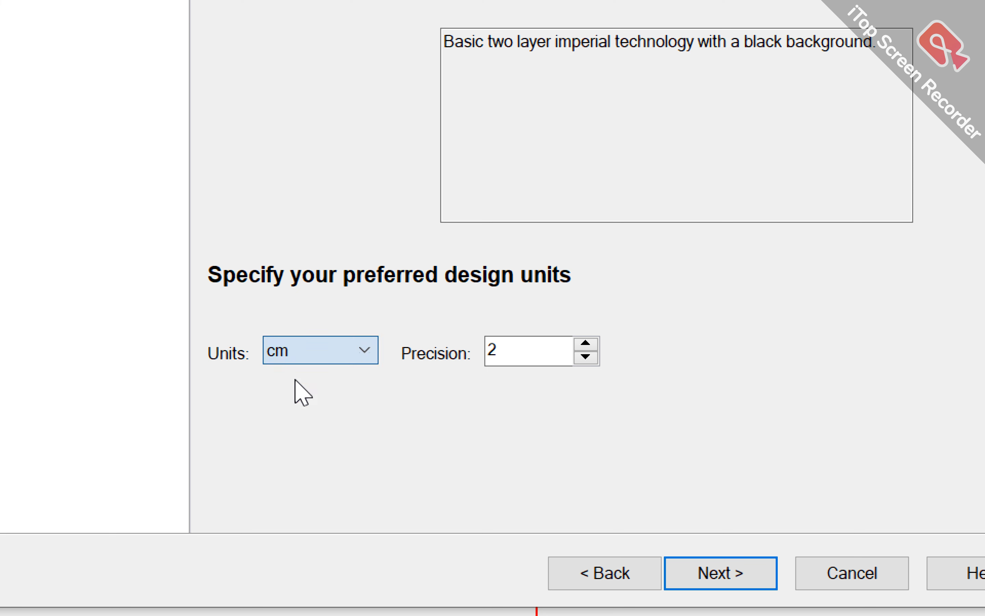
{"action": "left_click", "coordinate": [333, 353]}
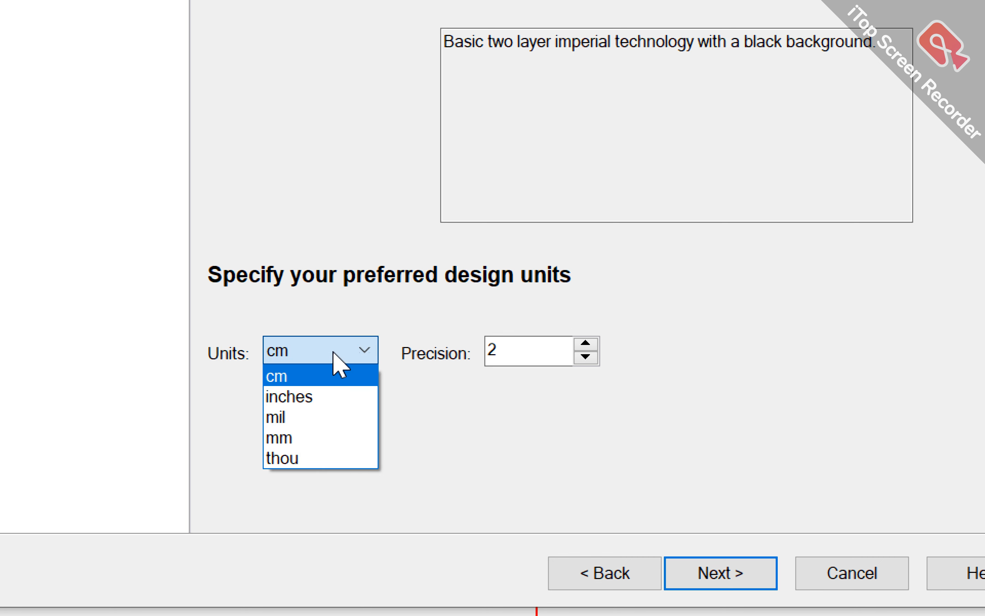
{"action": "left_click", "coordinate": [324, 368]}
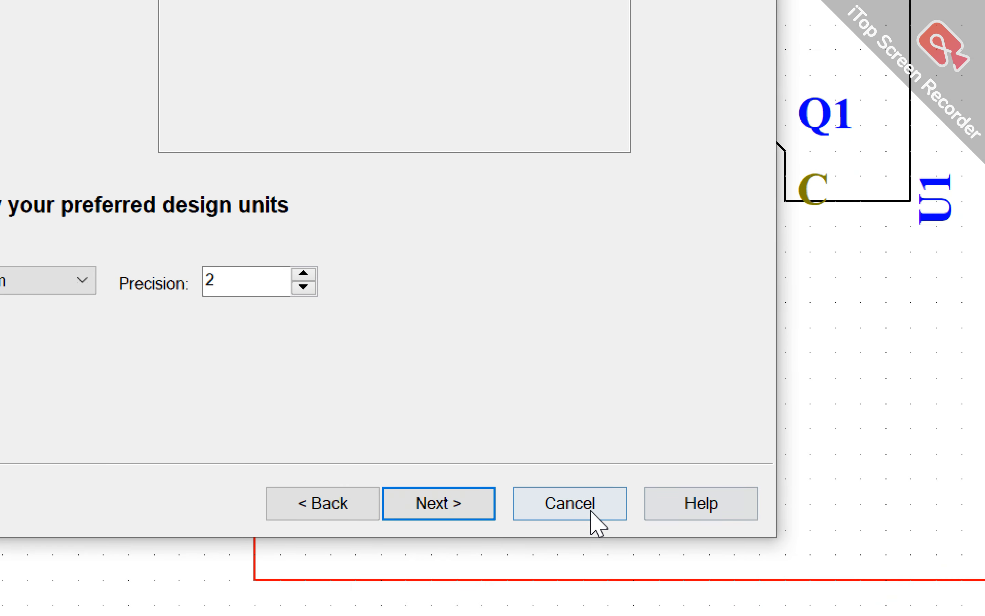
{"action": "left_click", "coordinate": [472, 524]}
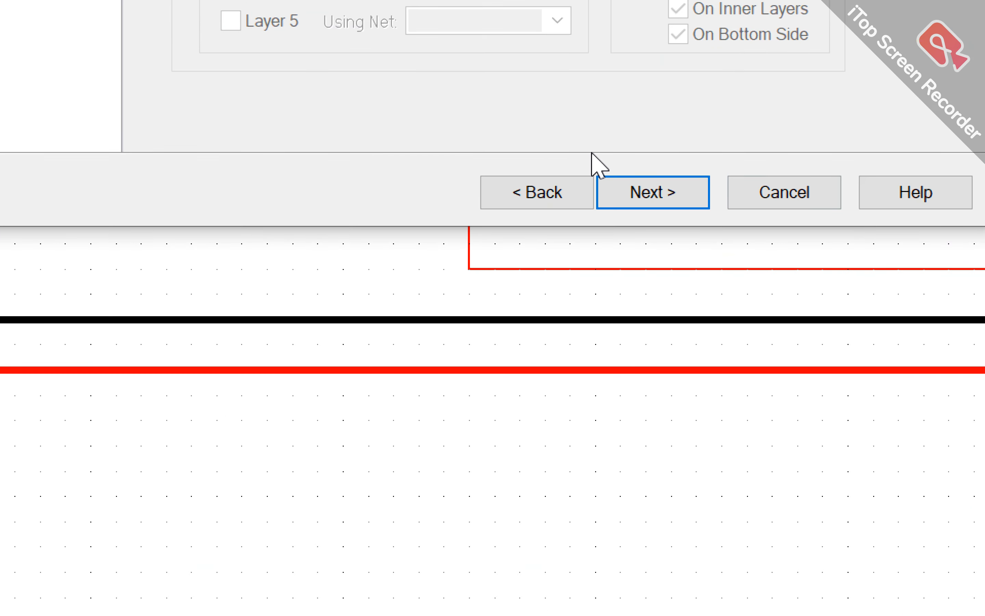
{"action": "left_click", "coordinate": [505, 186]}
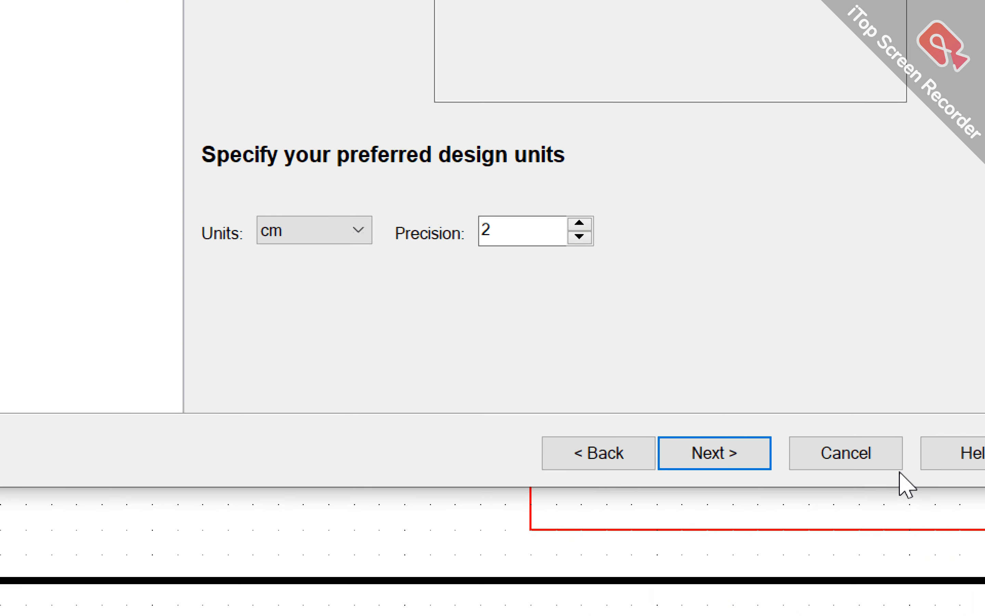
{"action": "left_click", "coordinate": [731, 469]}
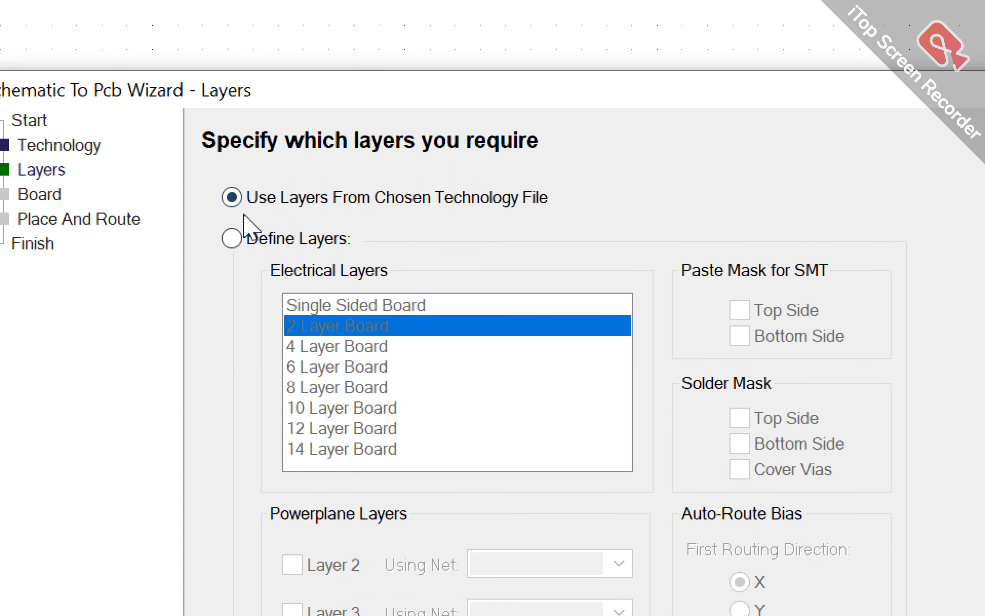
Define the electrical layers as Single Sided Board and keep the default board size of 7.62 by 5.08 cm.
{"action": "left_click", "coordinate": [259, 243]}
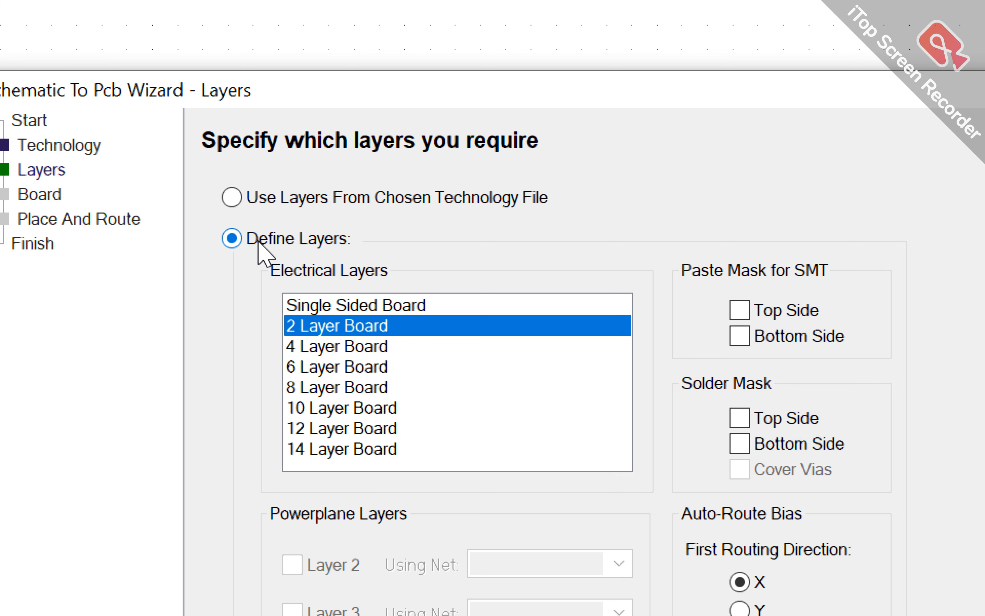
{"action": "left_click", "coordinate": [316, 307]}
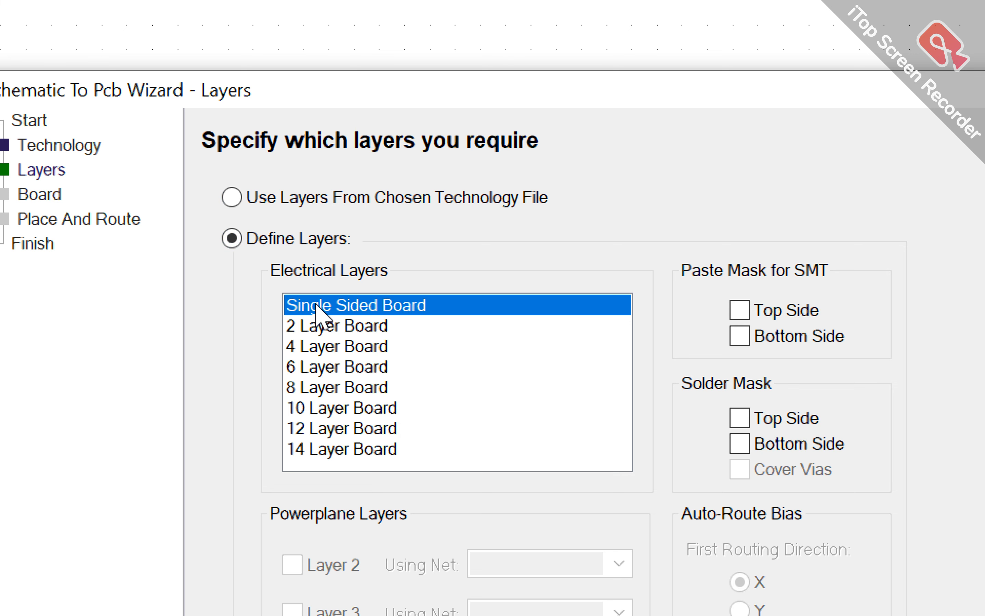
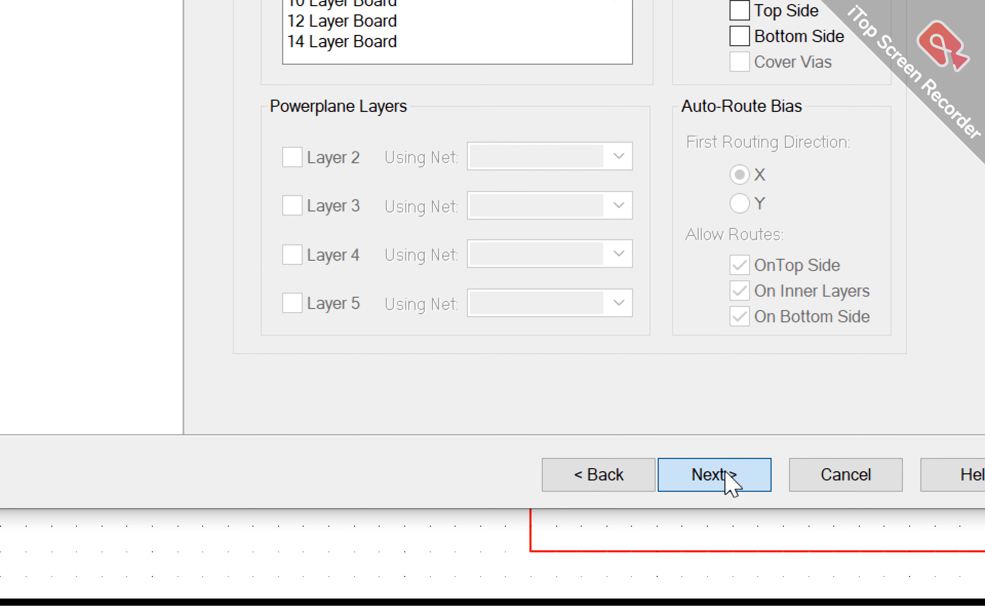
{"action": "left_click", "coordinate": [717, 475]}
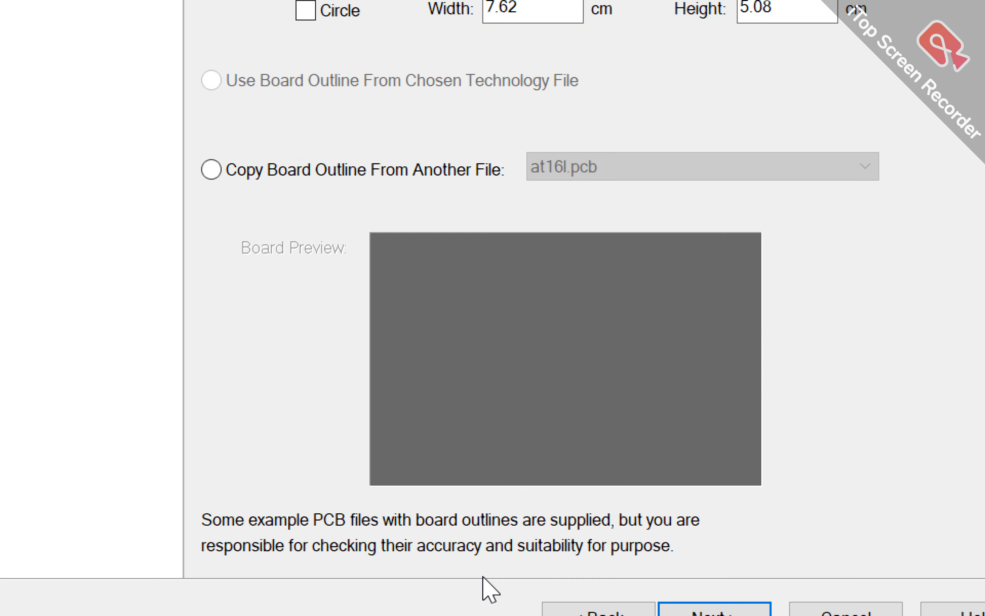
{"action": "left_click", "coordinate": [726, 560]}
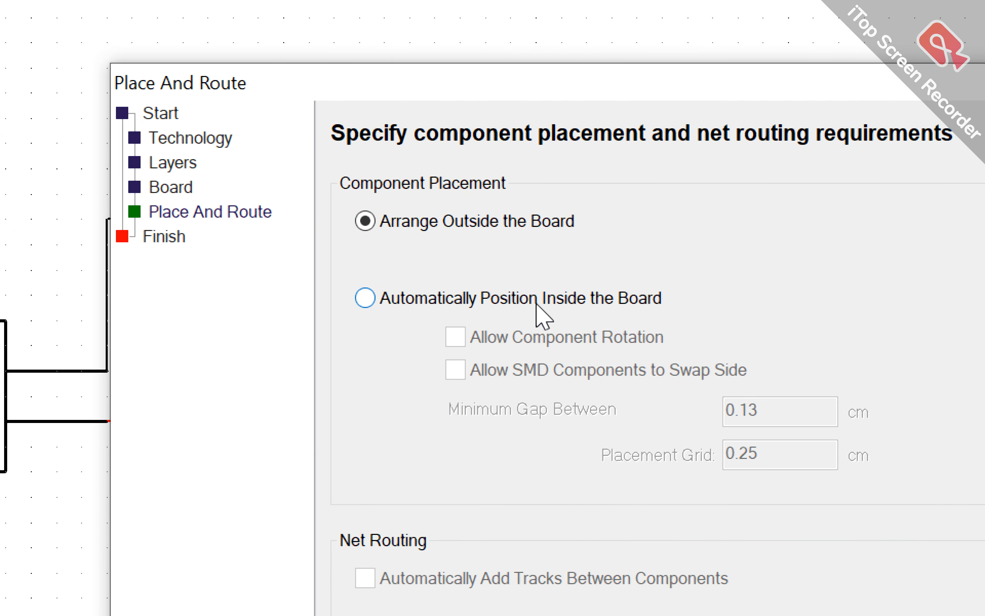
Have the components positioned automatically inside the board with component rotation allowed and no automatic tracks, and generate the PCB.
{"action": "left_click", "coordinate": [610, 305]}
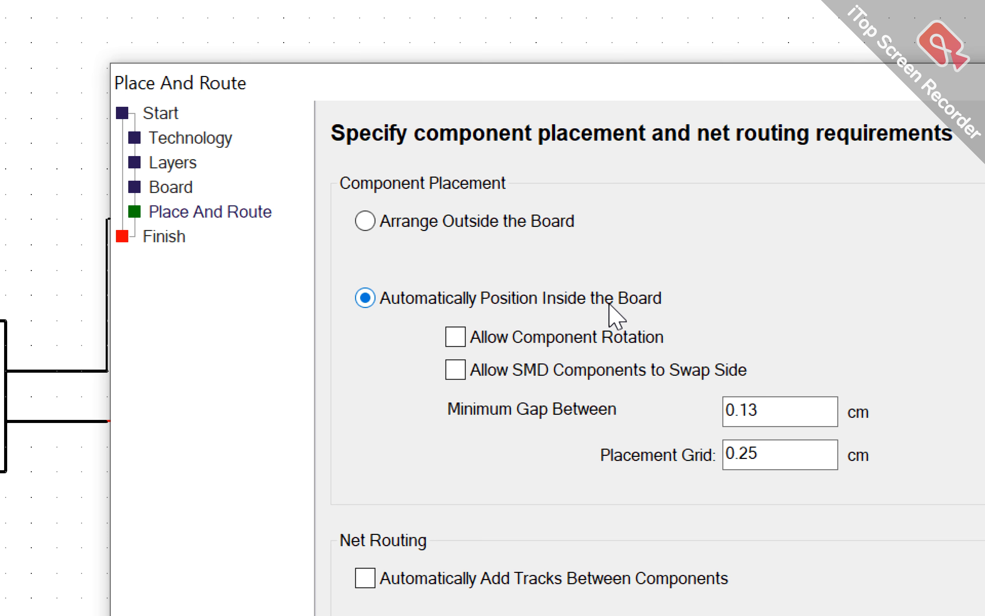
{"action": "left_click", "coordinate": [513, 334]}
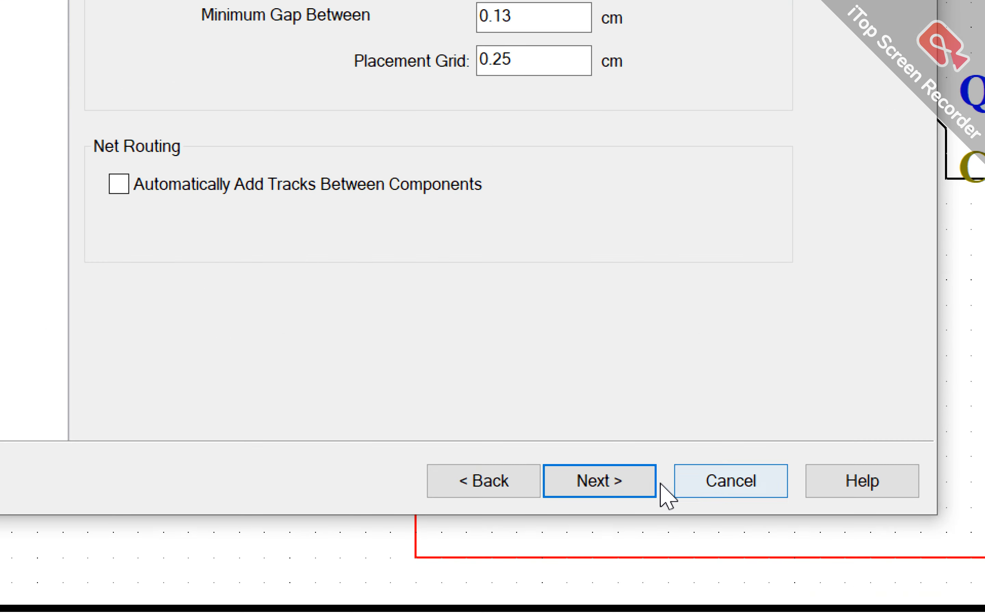
{"action": "left_click", "coordinate": [644, 481]}
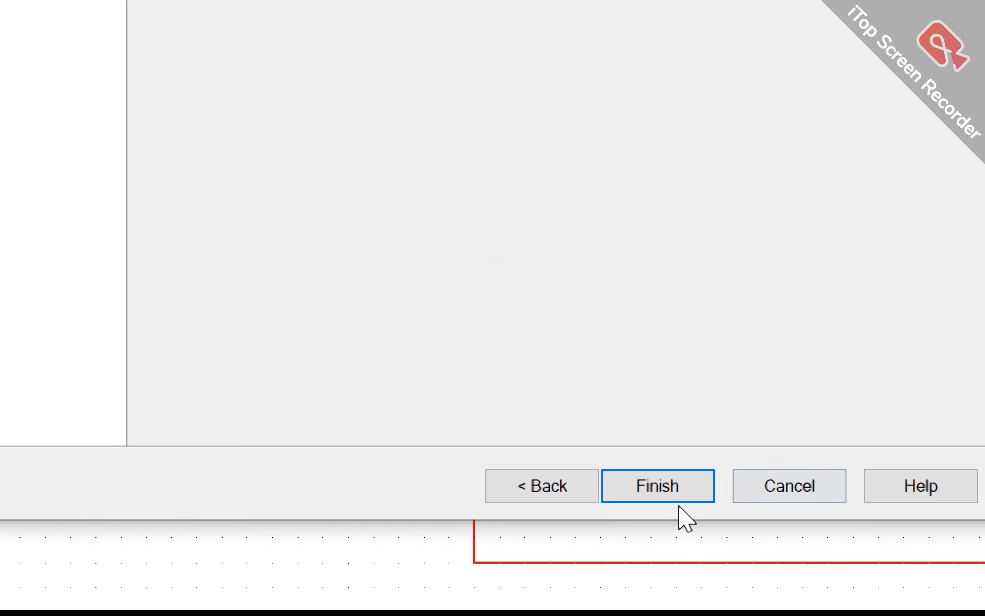
{"action": "left_click", "coordinate": [678, 480]}
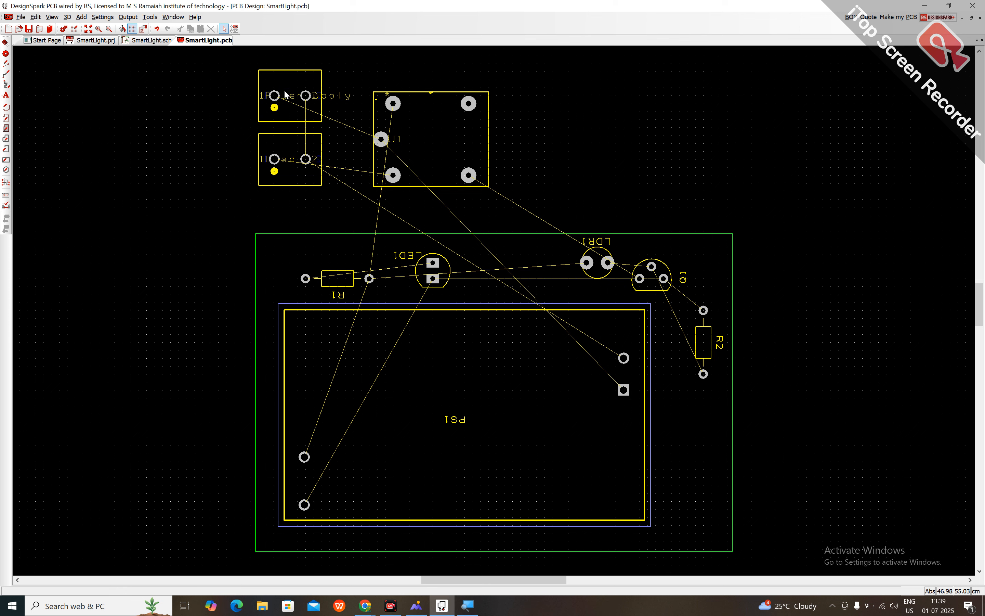
Compare the PCB with the schematic, and enlarge the board outline to about 12.70 by 8.42 cm to enclose all components.
{"action": "left_click", "coordinate": [154, 42]}
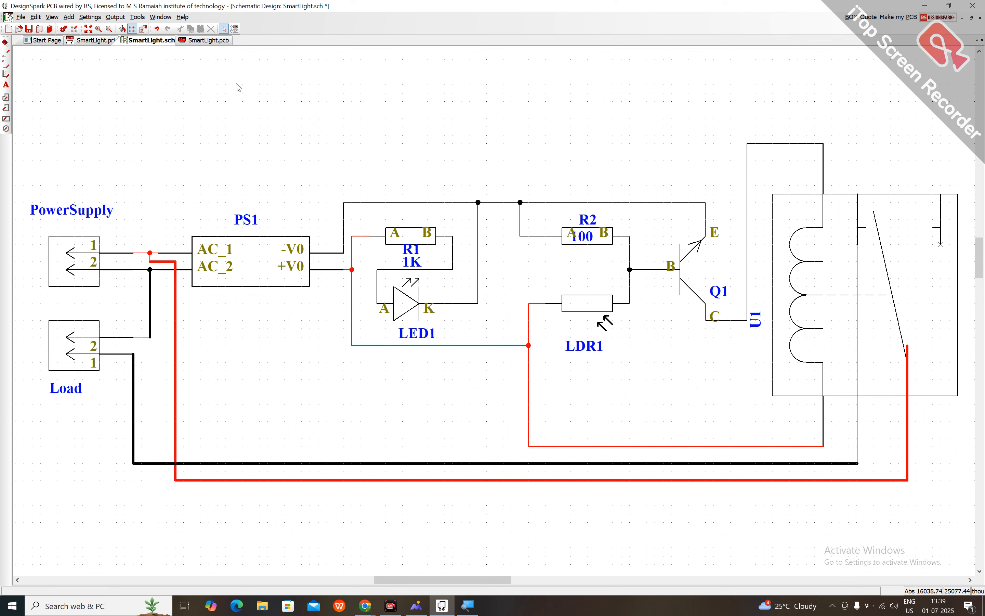
{"action": "left_click", "coordinate": [208, 40]}
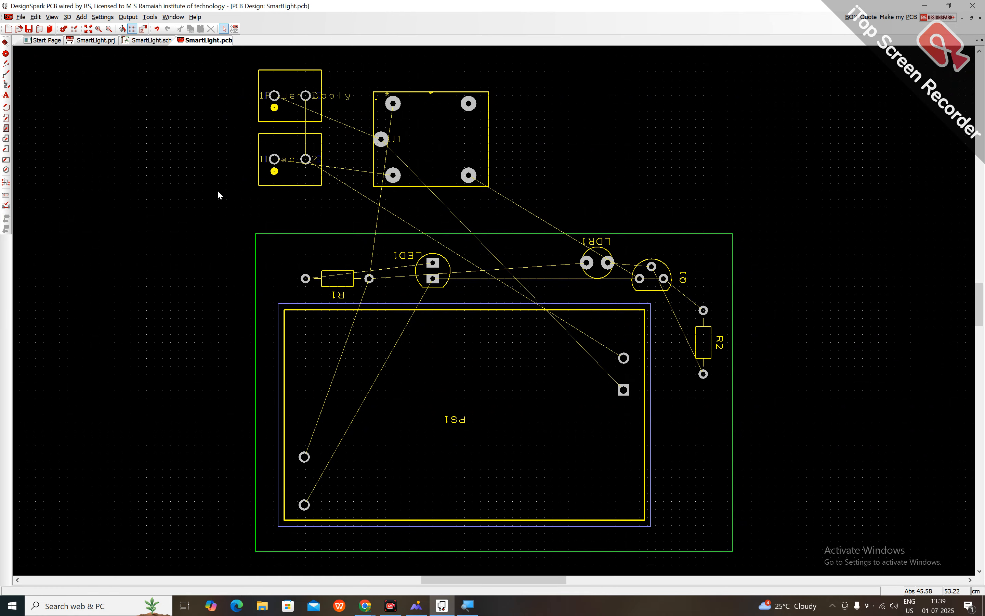
{"action": "left_click_drag", "start_coordinate": [260, 257], "coordinate": [115, 238]}
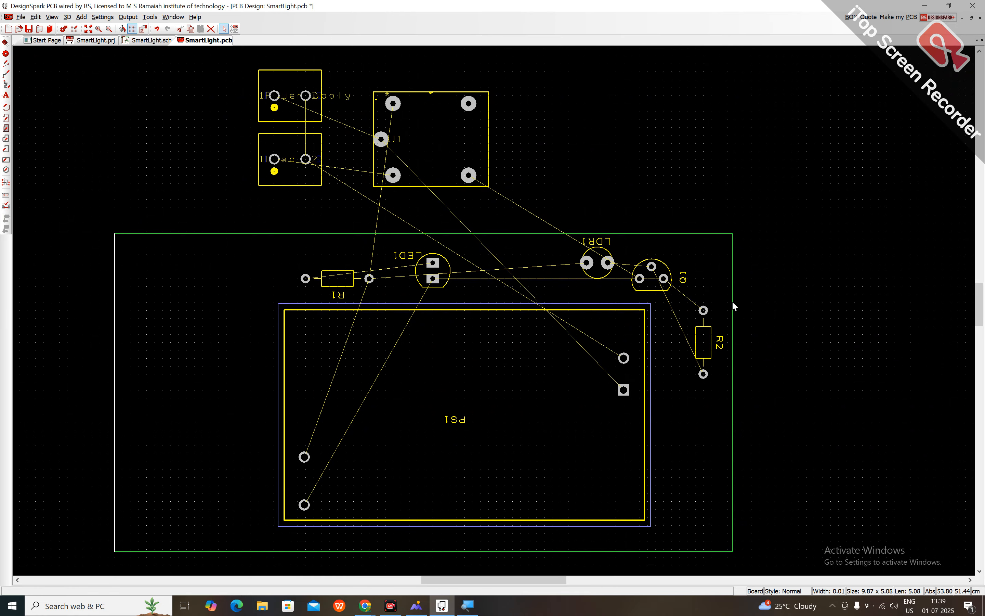
{"action": "left_click_drag", "start_coordinate": [733, 302], "coordinate": [908, 299]}
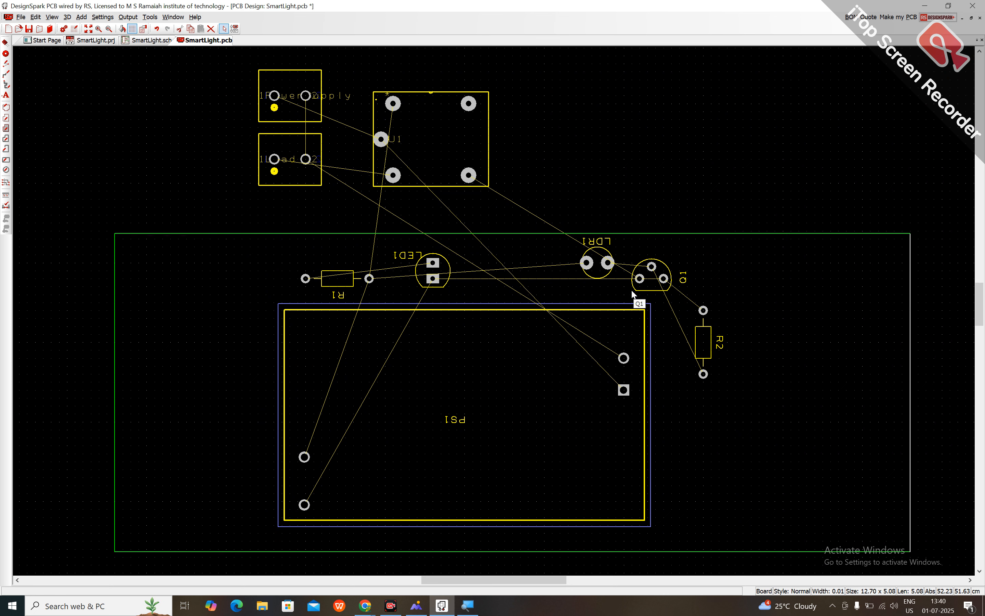
{"action": "left_click", "coordinate": [109, 29]}
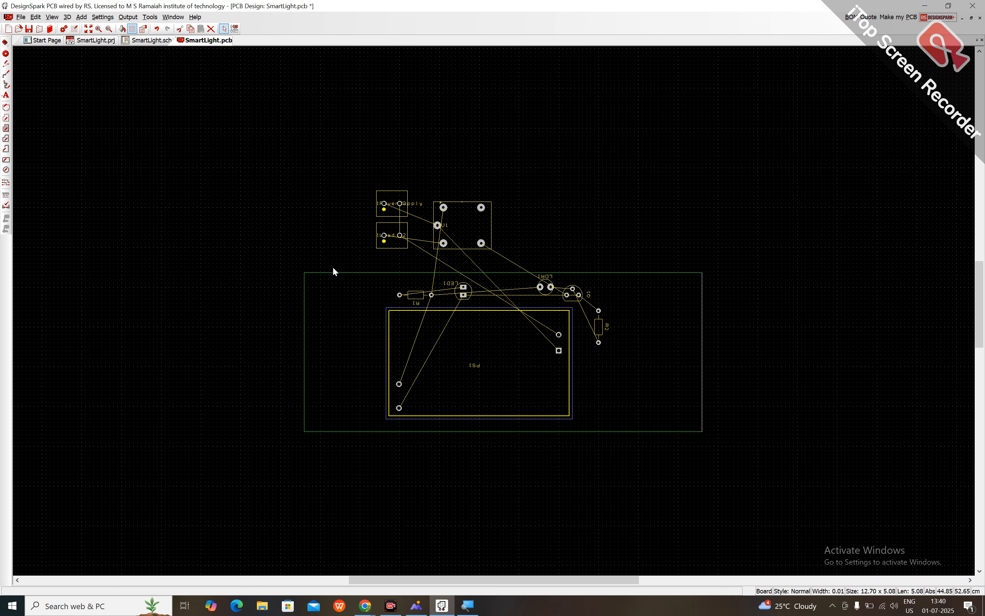
{"action": "left_click_drag", "start_coordinate": [332, 271], "coordinate": [314, 142]}
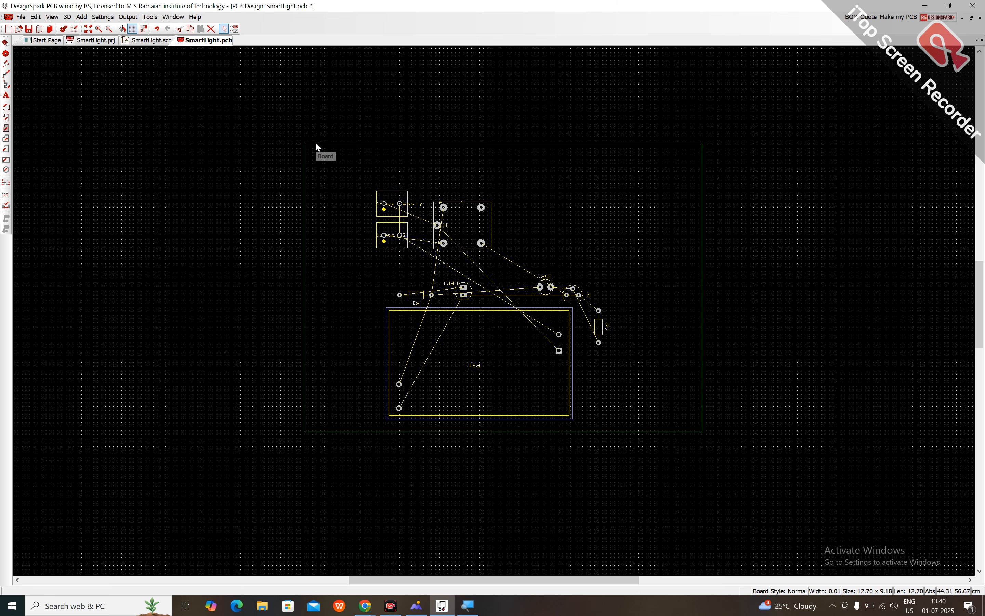
{"action": "left_click_drag", "start_coordinate": [316, 146], "coordinate": [318, 167]}
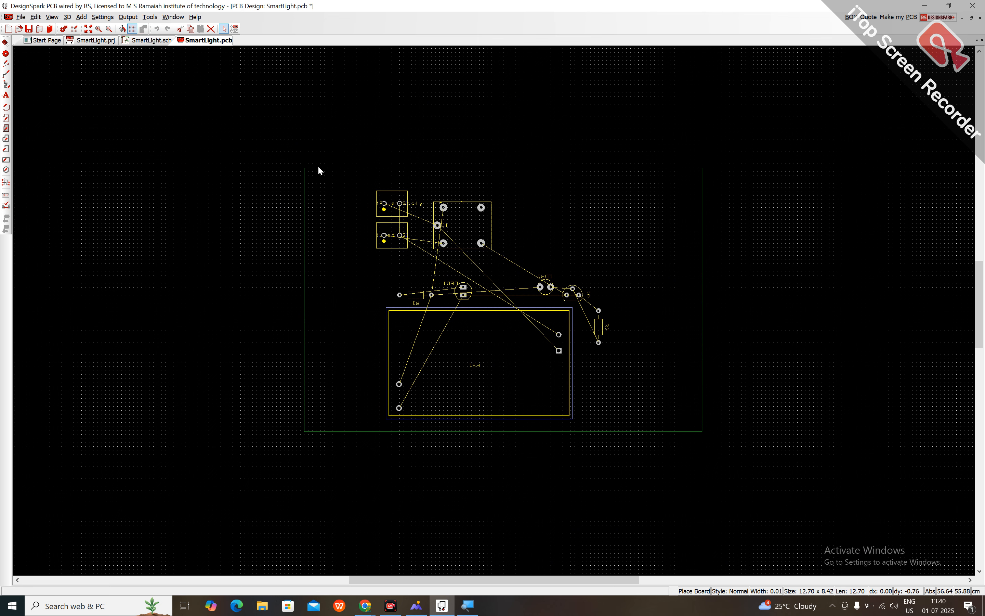
Examine the board and its component placement in the 3D view from above and below, and return to the PCB layout.
{"action": "left_click", "coordinate": [89, 29]}
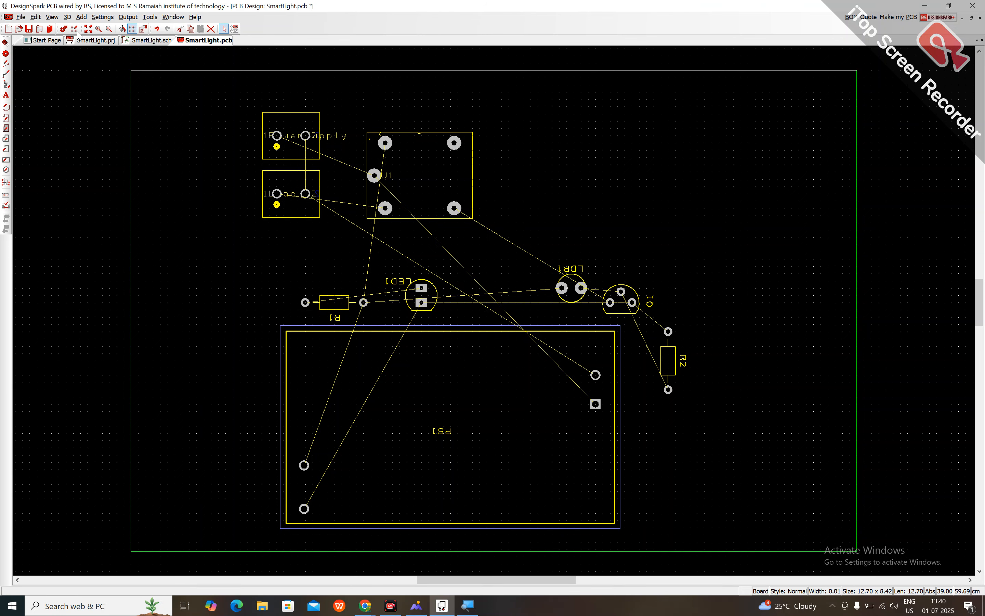
{"action": "left_click", "coordinate": [77, 32]}
{"action": "scroll", "coordinate": [505, 281], "scroll_direction": "up", "scroll_amount": 2}
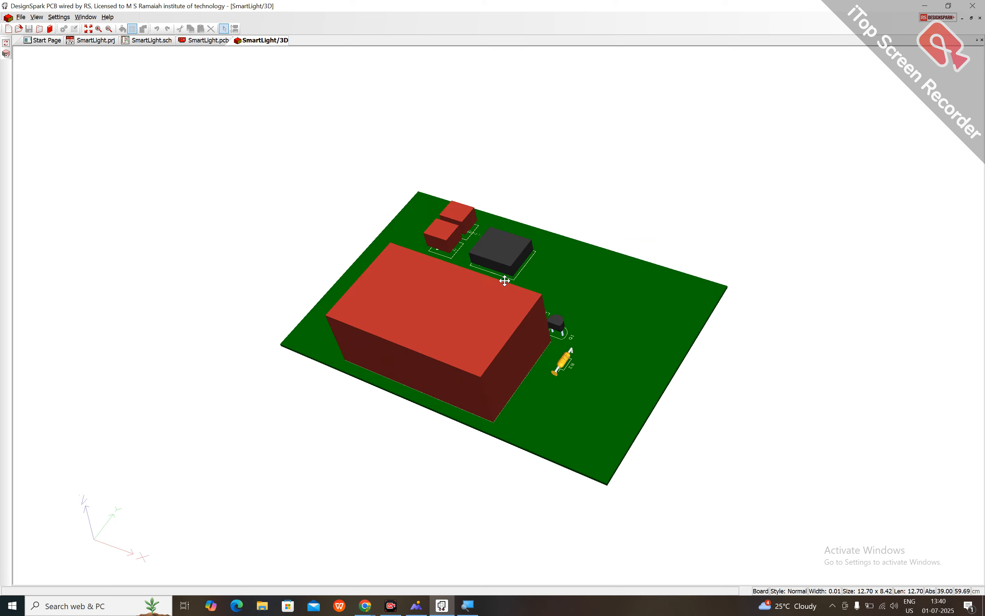
{"action": "left_click_drag", "start_coordinate": [505, 281], "coordinate": [574, 317]}
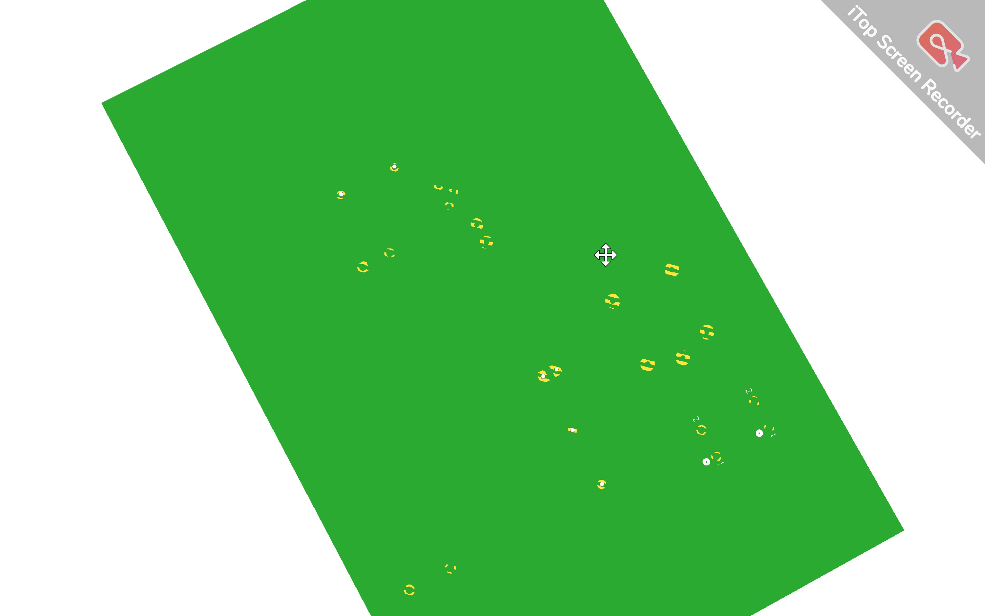
{"action": "scroll", "coordinate": [552, 285], "scroll_direction": "up", "scroll_amount": 6}
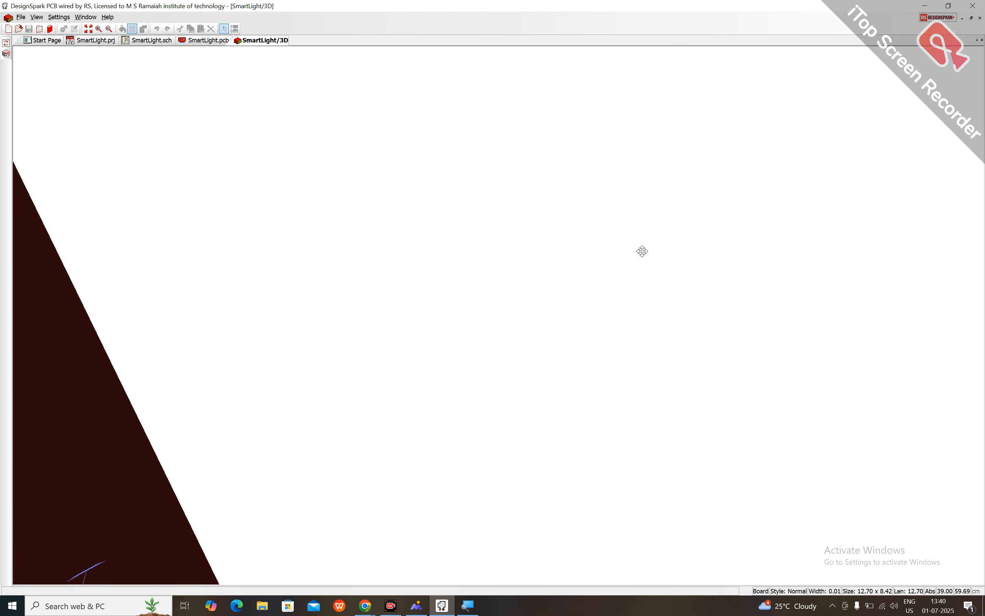
{"action": "scroll", "coordinate": [642, 251], "scroll_direction": "down", "scroll_amount": 6}
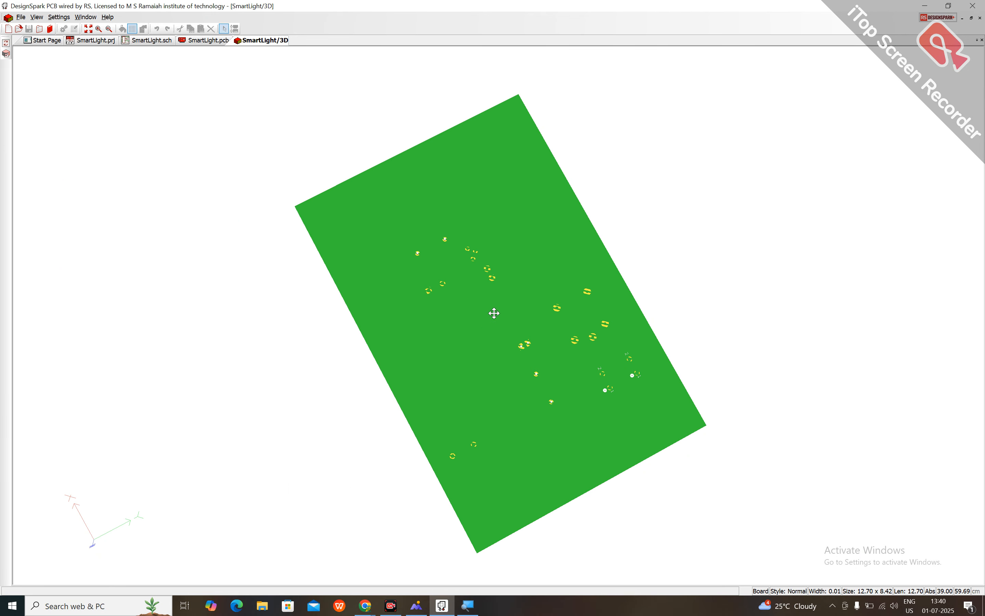
{"action": "left_click", "coordinate": [212, 44]}
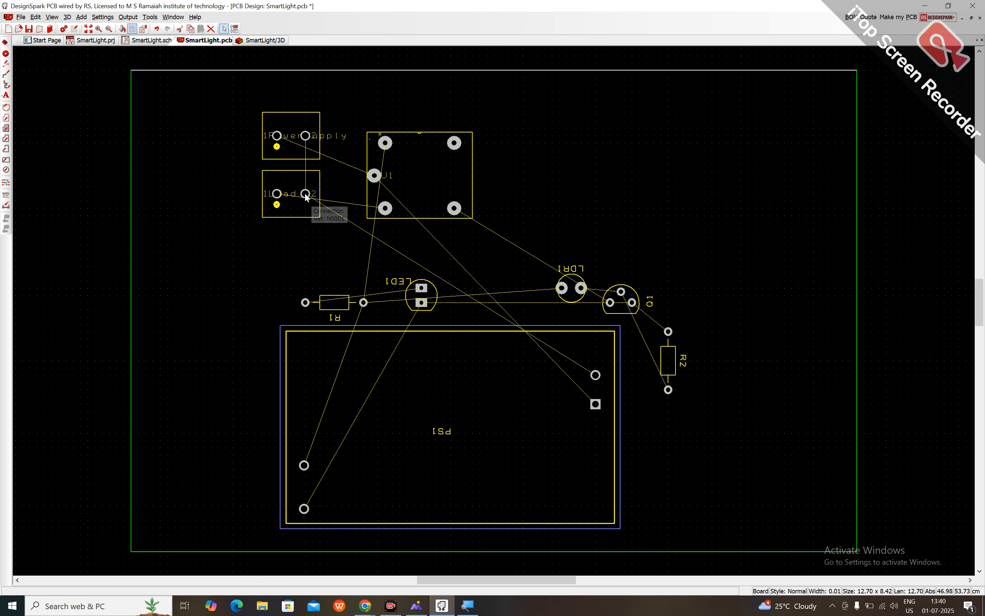
Rotate the PowerSupply and Load connectors and place them beside PS1's input pads, moving R2 up out of the way.
{"action": "left_click", "coordinate": [316, 159]}
{"action": "left_click_drag", "start_coordinate": [316, 159], "coordinate": [776, 530]}
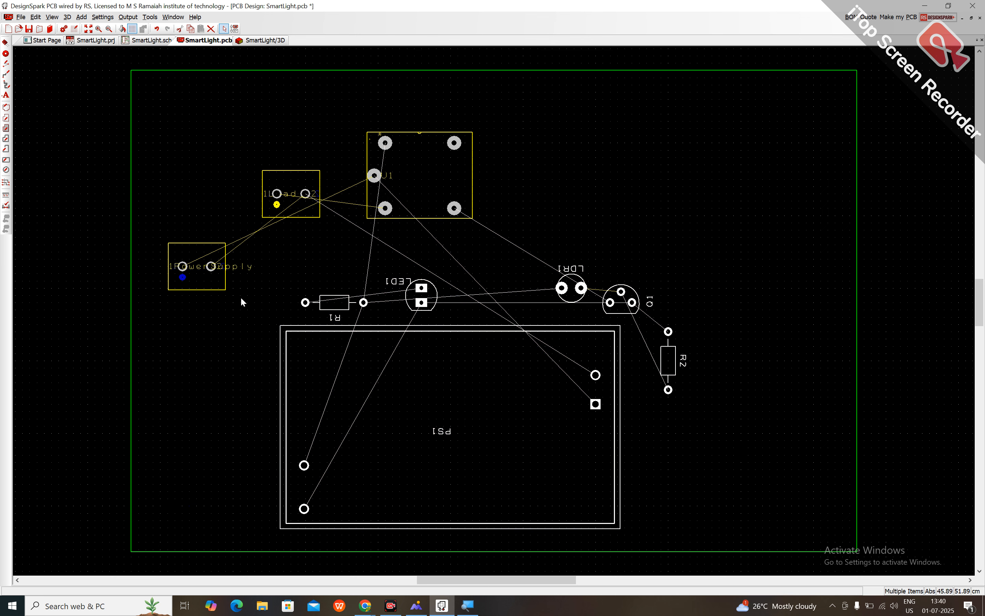
{"action": "left_click", "coordinate": [218, 287]}
{"action": "left_click_drag", "start_coordinate": [218, 287], "coordinate": [759, 461]}
{"action": "key", "text": "r"}
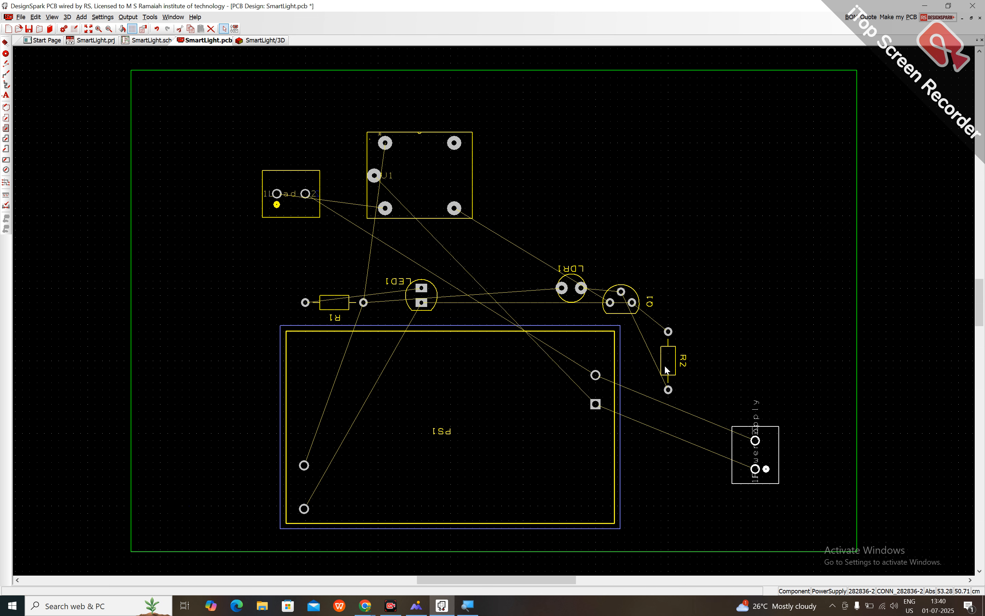
{"action": "left_click_drag", "start_coordinate": [666, 369], "coordinate": [695, 253]}
{"action": "left_click_drag", "start_coordinate": [748, 436], "coordinate": [639, 364]}
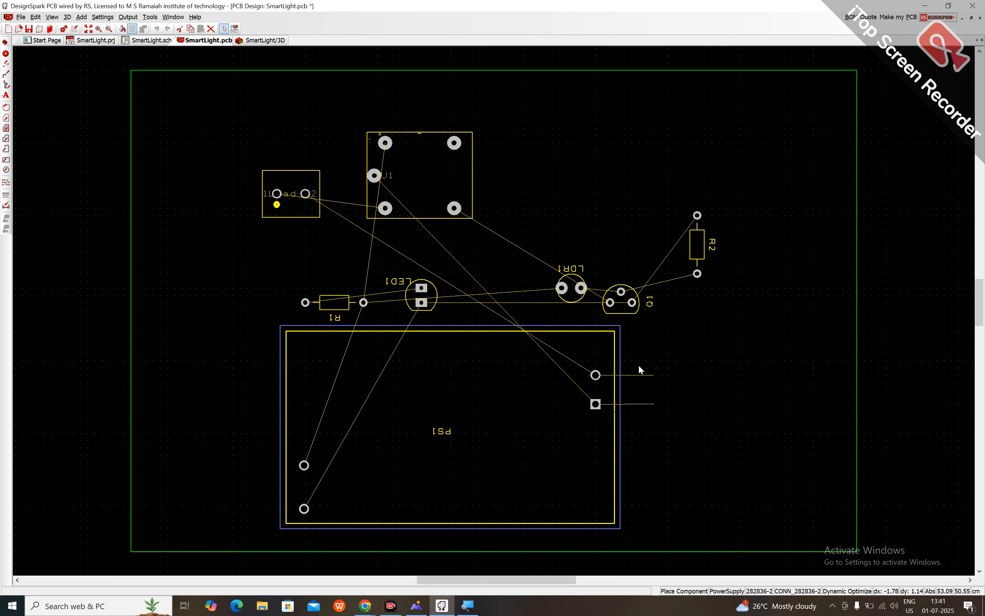
{"action": "left_click_drag", "start_coordinate": [306, 214], "coordinate": [703, 349]}
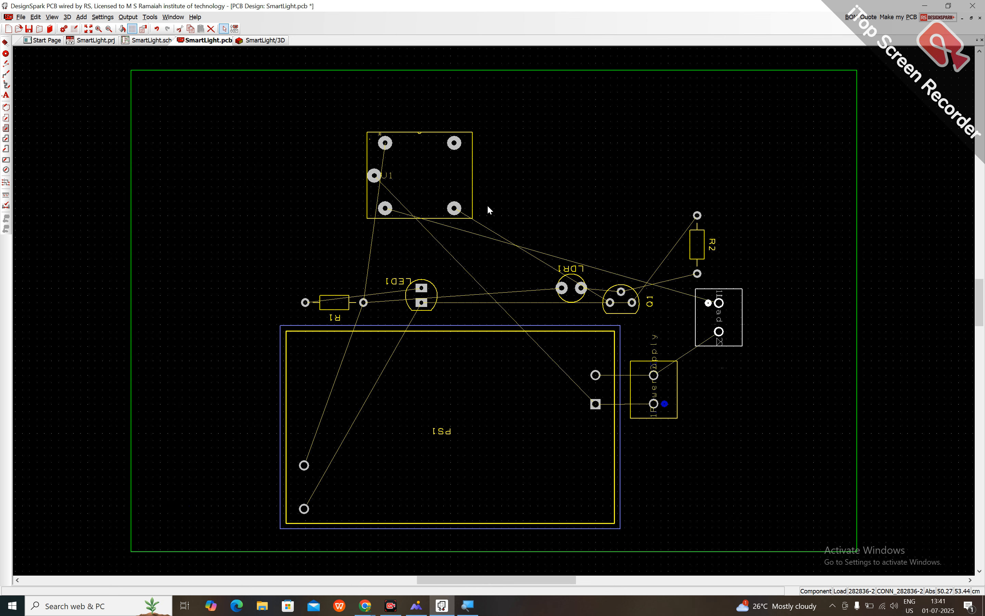
Place LED1 and R1, both rotated, beside PS1's two output pads, and set relay U1, turned around, directly above R1.
{"action": "left_click_drag", "start_coordinate": [460, 201], "coordinate": [481, 201]}
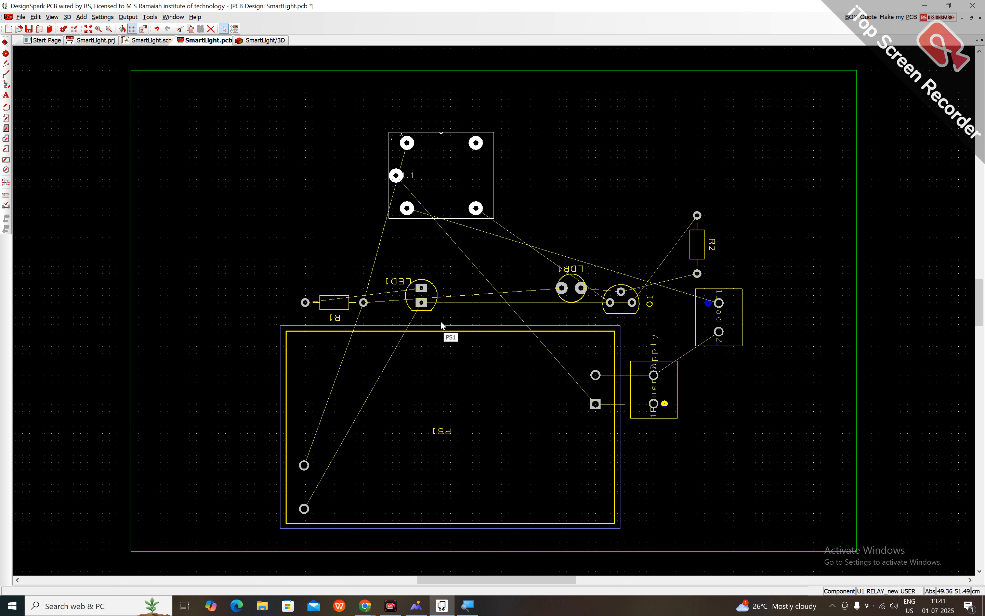
{"action": "left_click_drag", "start_coordinate": [429, 308], "coordinate": [267, 513]}
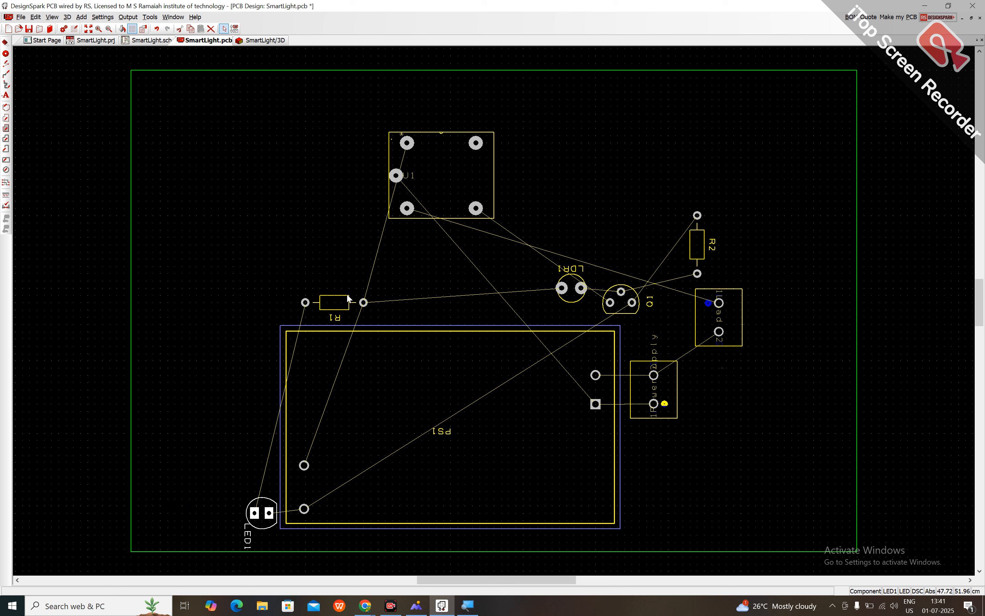
{"action": "left_click_drag", "start_coordinate": [349, 300], "coordinate": [245, 427]}
{"action": "key", "text": "r"}
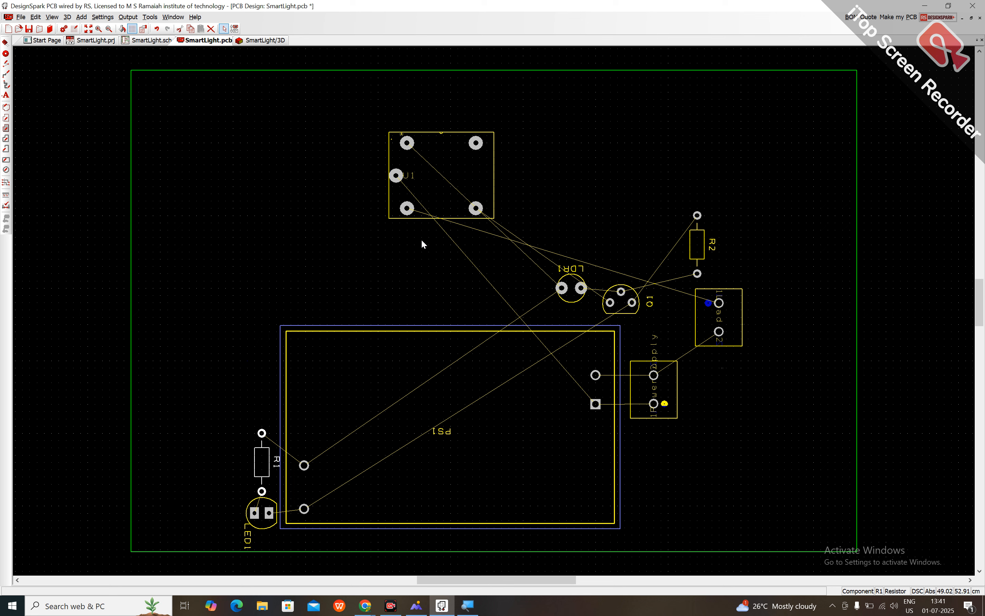
{"action": "left_click_drag", "start_coordinate": [421, 212], "coordinate": [254, 439]}
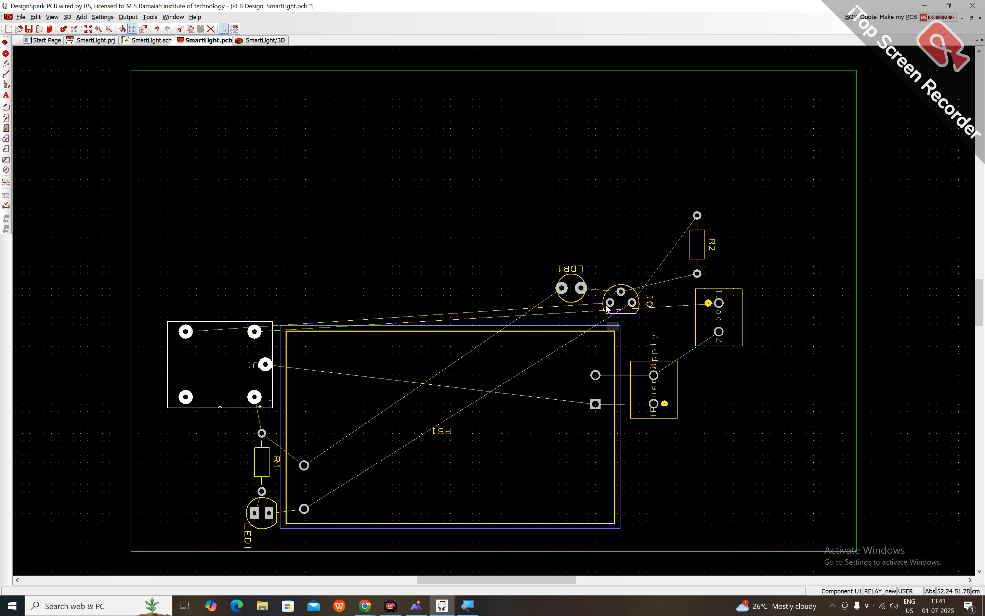
Rotate transistor Q1 and place it beside LED1, and stand LDR1 vertically beside R1 between Q1 and relay U1.
{"action": "left_click_drag", "start_coordinate": [606, 309], "coordinate": [220, 496]}
{"action": "key", "text": "r"}
{"action": "key", "text": "r"}
{"action": "key", "text": "r"}
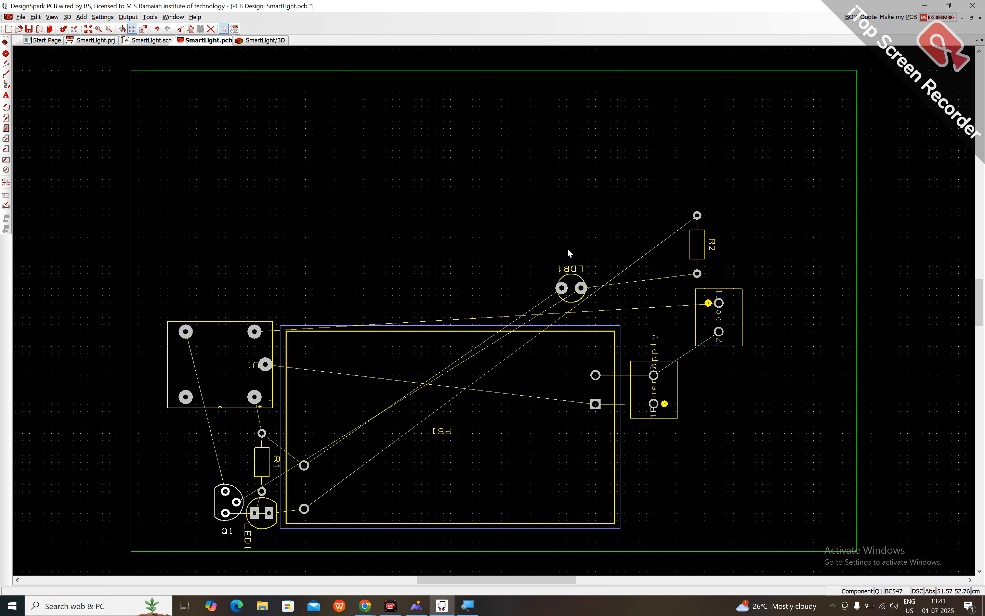
{"action": "left_click_drag", "start_coordinate": [581, 288], "coordinate": [234, 463]}
{"action": "key", "text": "r"}
{"action": "key", "text": "r"}
{"action": "key", "text": "r"}
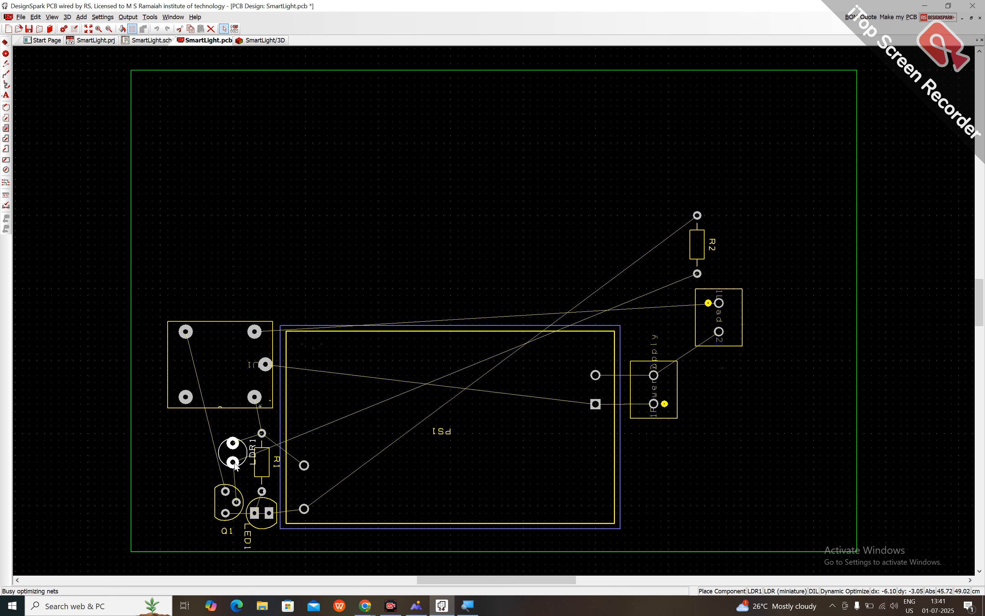
Inspect the component side in 3D to check the regrouped parts around relay U1, and go back to the PCB layout.
{"action": "left_click", "coordinate": [262, 41]}
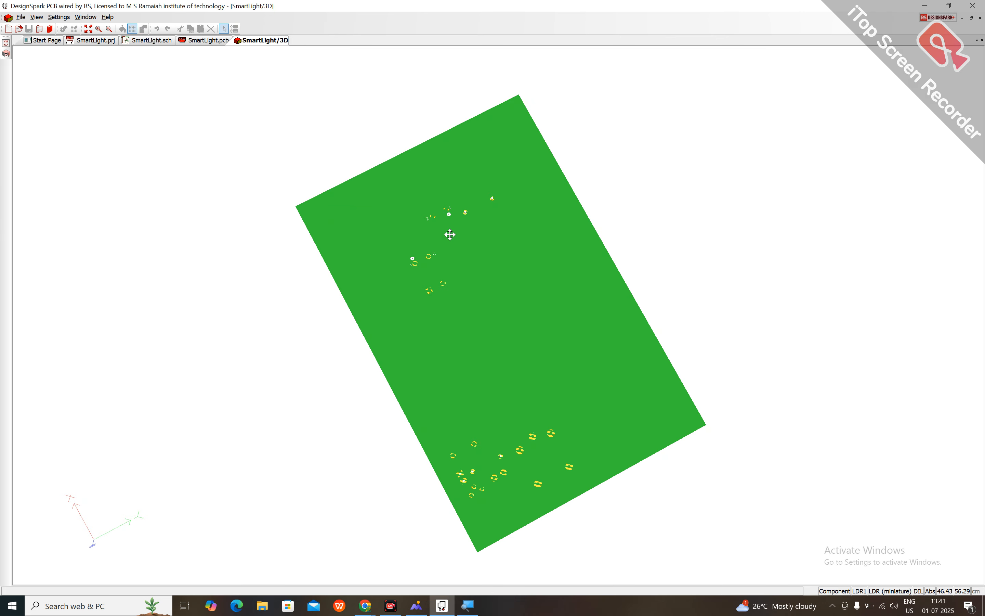
{"action": "left_click_drag", "start_coordinate": [449, 231], "coordinate": [745, 211]}
{"action": "left_click_drag", "start_coordinate": [471, 292], "coordinate": [908, 289]}
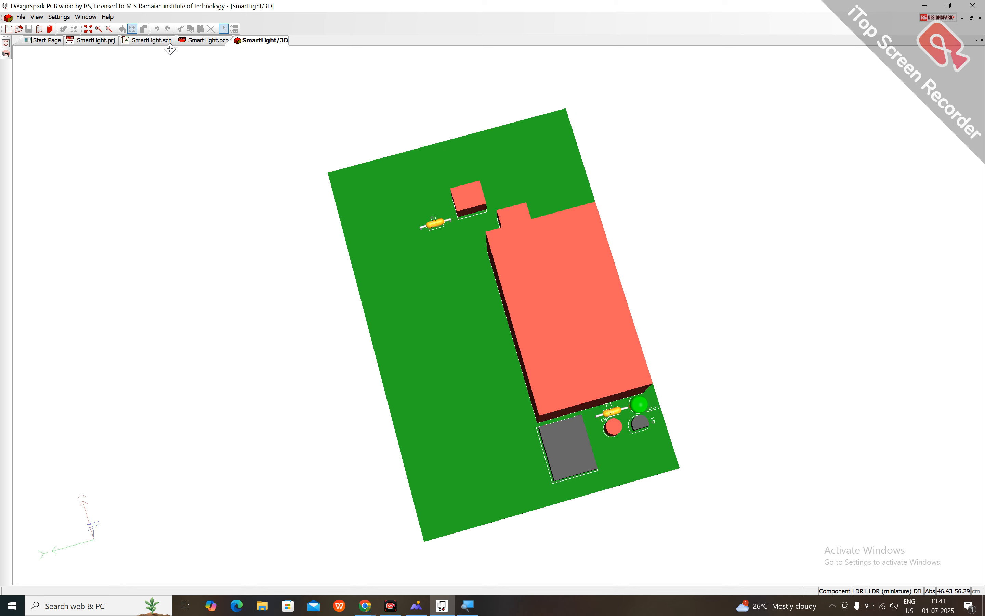
{"action": "left_click", "coordinate": [206, 39]}
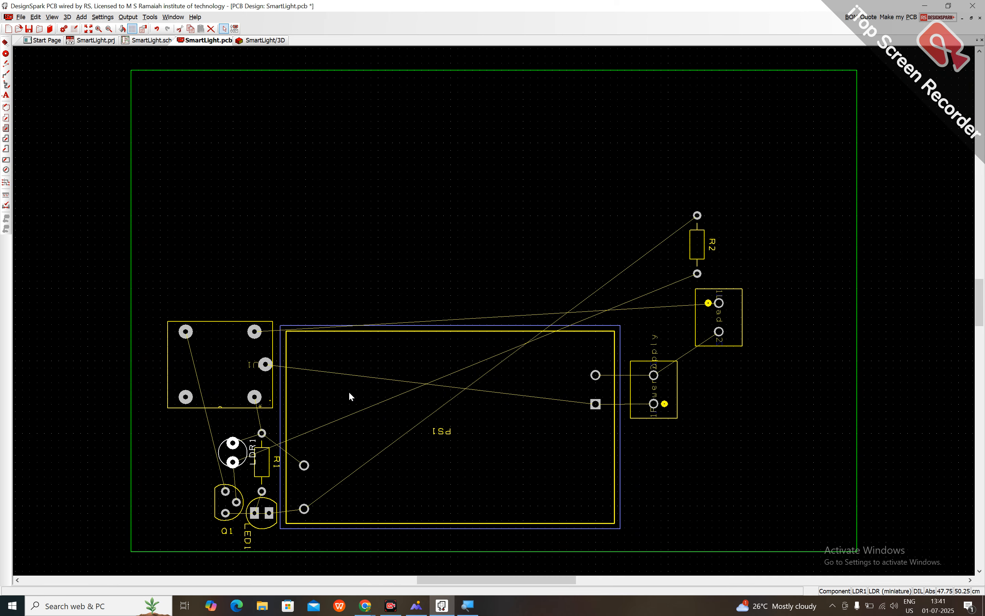
Move R2 to the outer side of Q1 and turn it around so its pads face LDR1 and Q1.
{"action": "left_click_drag", "start_coordinate": [689, 258], "coordinate": [194, 570]}
{"action": "key", "text": "r"}
{"action": "key", "text": "r"}
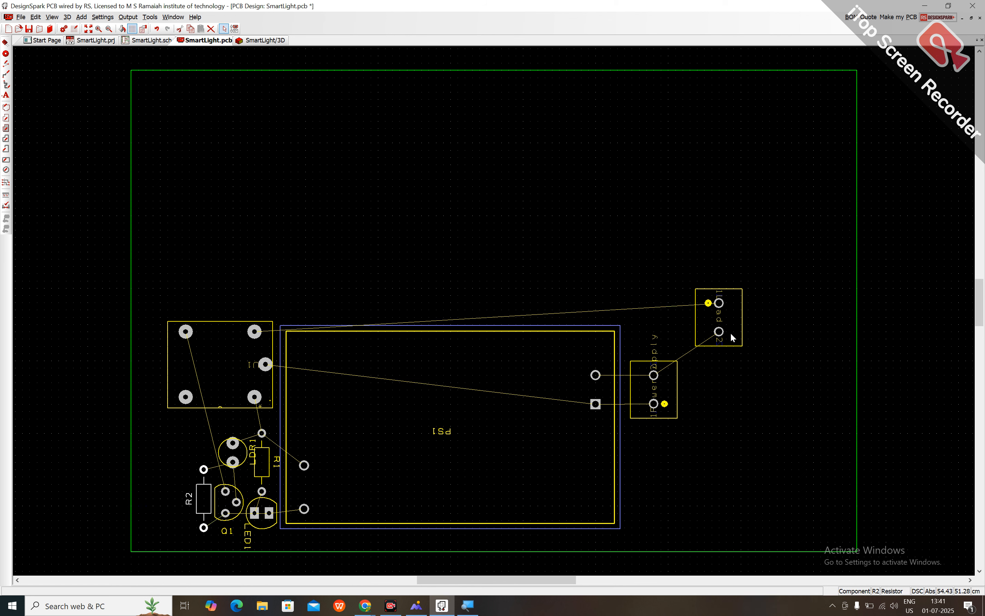
Try to place the Load connector below relay U1, refuse the rule-violating position, and set it down above the PowerSupply connector.
{"action": "left_click_drag", "start_coordinate": [746, 352], "coordinate": [204, 472]}
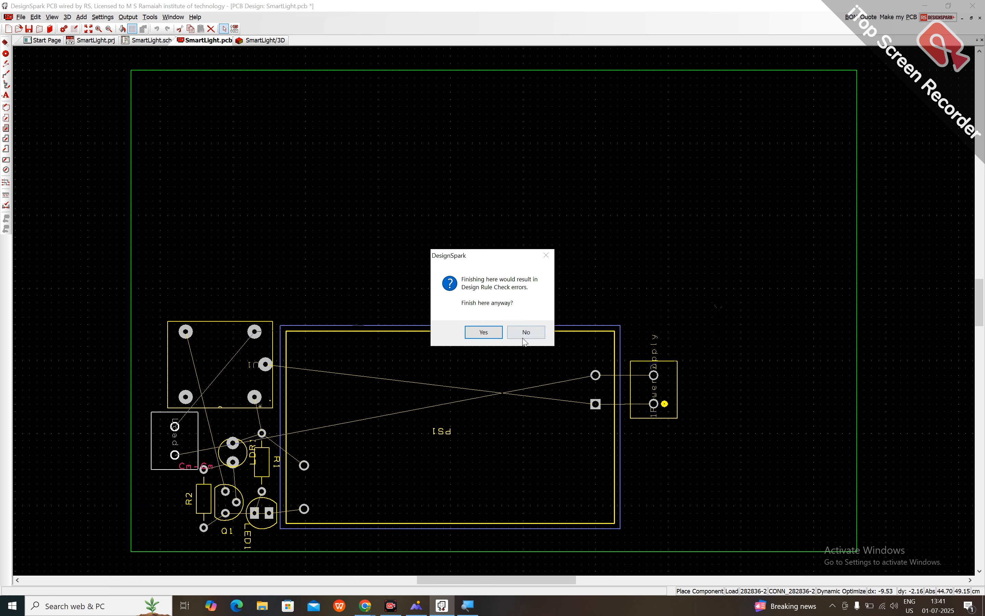
{"action": "left_click", "coordinate": [525, 332]}
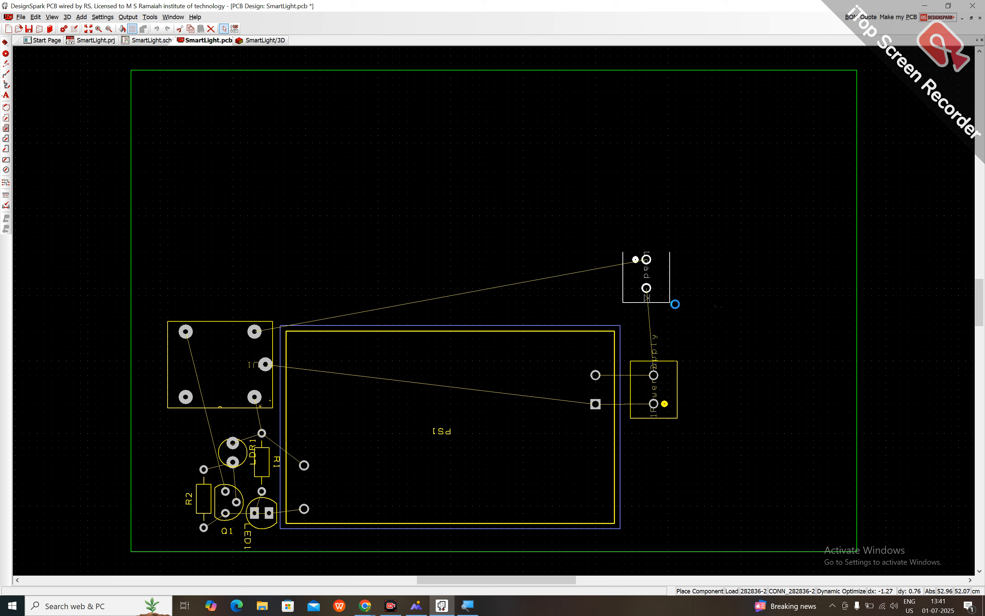
{"action": "left_click", "coordinate": [675, 303]}
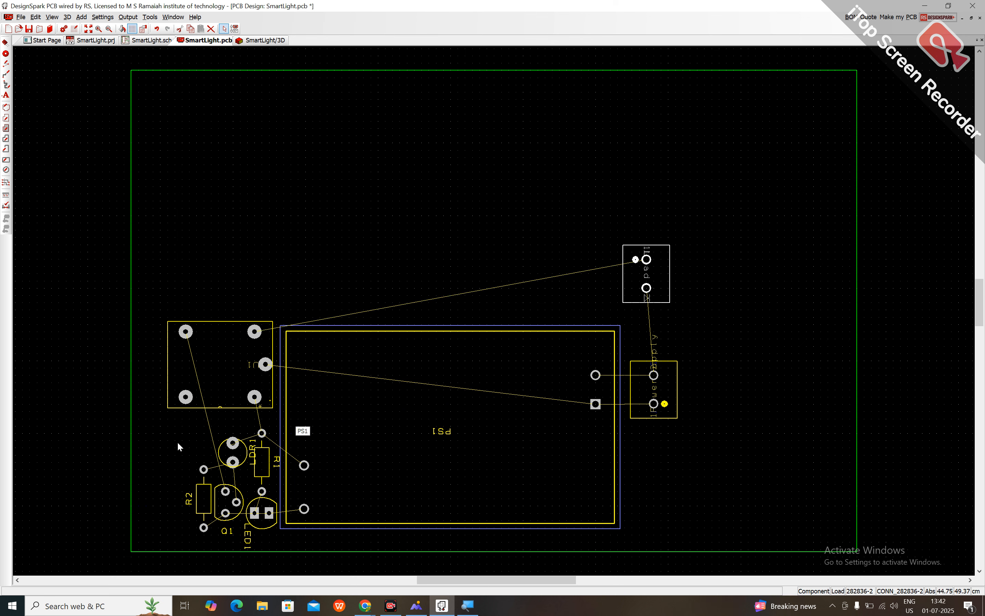
Shift LDR1, R1, R2, Q1 and LED1 together by about 0.13 cm left and up, and nudge relay U1 slightly left and down.
{"action": "left_click_drag", "start_coordinate": [167, 427], "coordinate": [257, 521]}
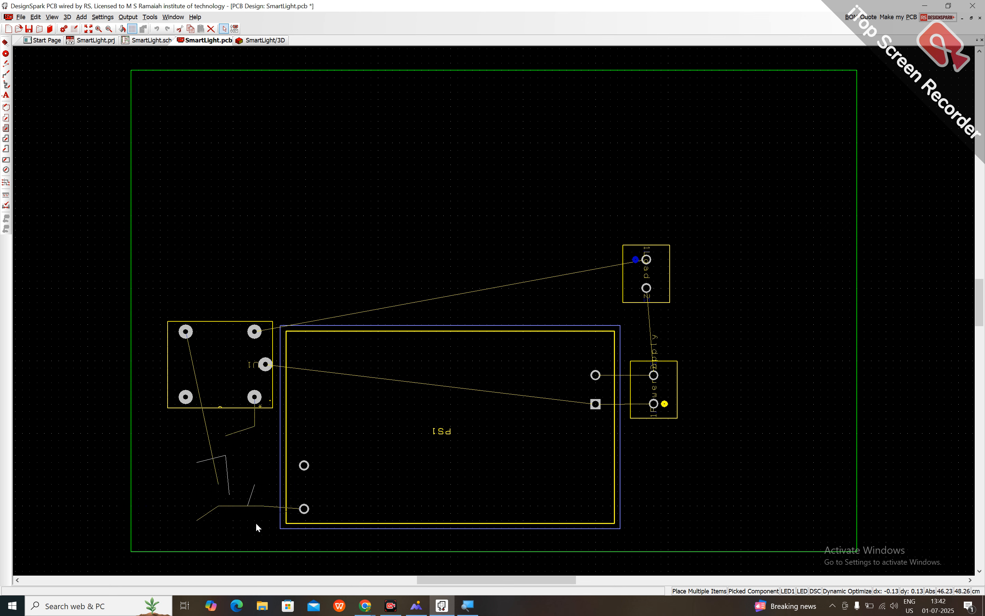
{"action": "mouse_move", "coordinate": [197, 391]}
{"action": "left_mouse_down"}
{"action": "mouse_move", "coordinate": [161, 344]}
{"action": "mouse_move", "coordinate": [190, 392]}
{"action": "left_mouse_up"}
{"action": "key", "text": "r"}
{"action": "key", "text": "r"}
Spread the two connectors along PS1's input side, with Load near its upper corner and PowerSupply near its lower corner.
{"action": "left_click_drag", "start_coordinate": [627, 301], "coordinate": [683, 338]}
{"action": "left_click_drag", "start_coordinate": [668, 401], "coordinate": [664, 505]}
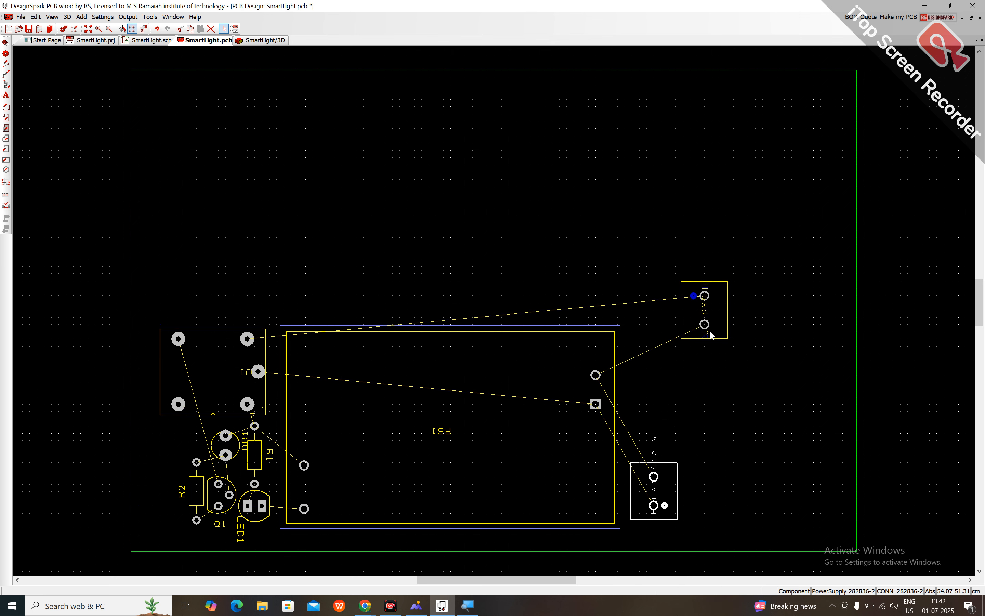
{"action": "left_click_drag", "start_coordinate": [709, 330], "coordinate": [660, 374]}
{"action": "mouse_move", "coordinate": [673, 472]}
{"action": "left_mouse_down"}
{"action": "mouse_move", "coordinate": [680, 402]}
{"action": "mouse_move", "coordinate": [662, 412]}
{"action": "mouse_move", "coordinate": [668, 455]}
{"action": "left_mouse_up"}
Check the spacing of the Load and PowerSupply connectors in 3D from above, and return to the PCB layout.
{"action": "left_click", "coordinate": [249, 43]}
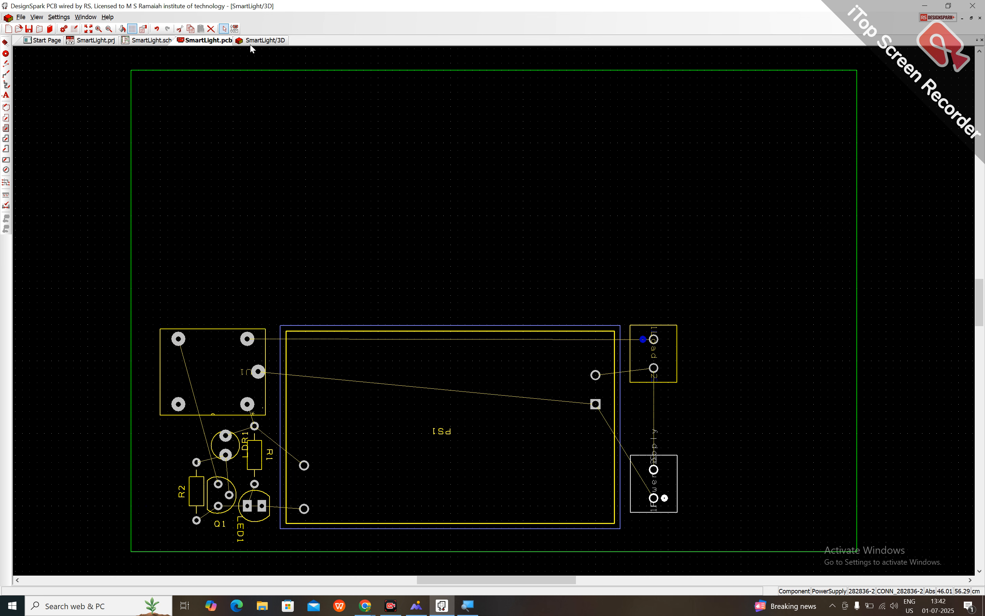
{"action": "left_click_drag", "start_coordinate": [490, 368], "coordinate": [503, 402]}
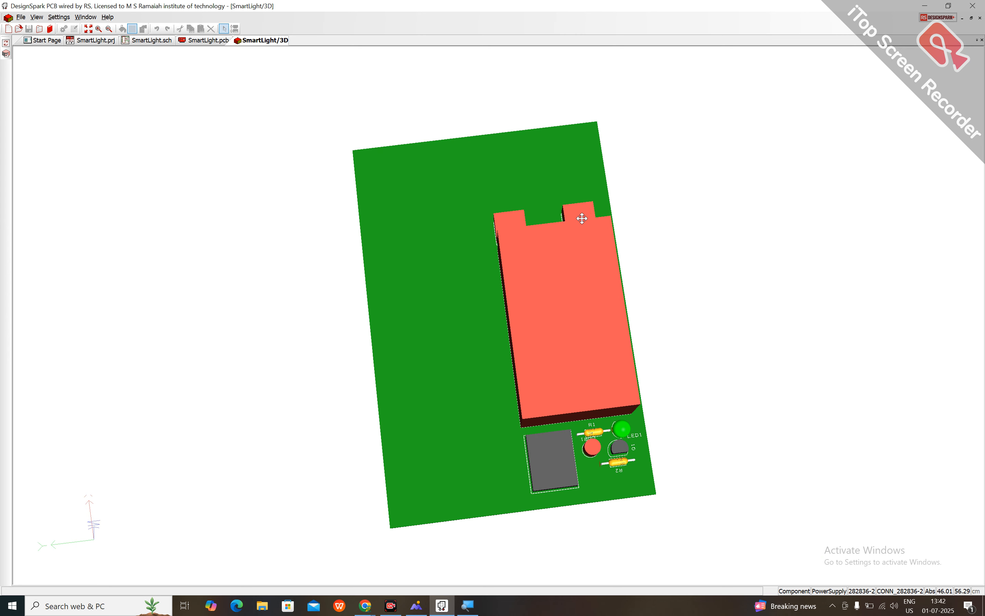
{"action": "left_click_drag", "start_coordinate": [582, 219], "coordinate": [567, 249]}
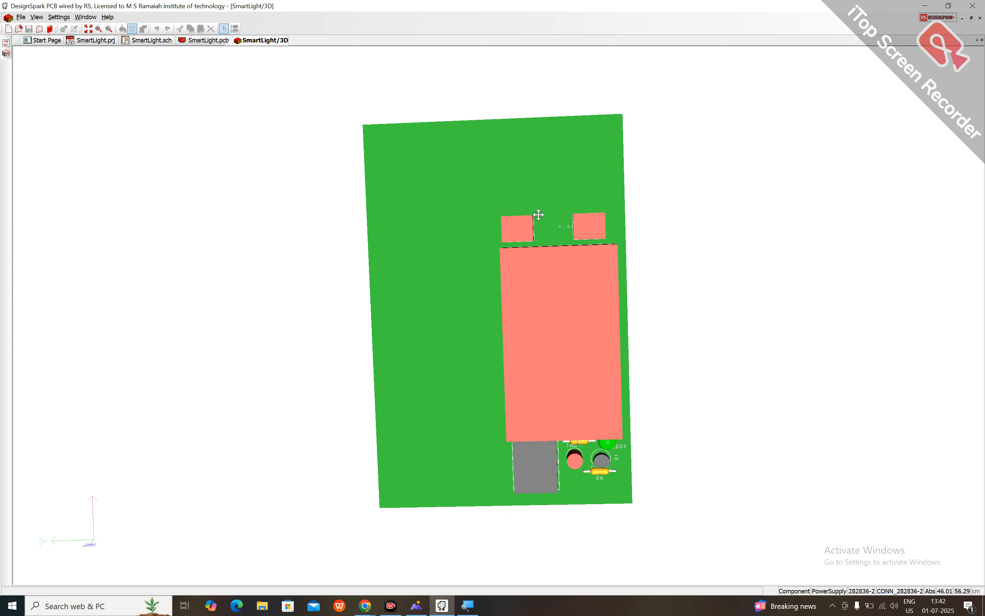
{"action": "left_click", "coordinate": [207, 41]}
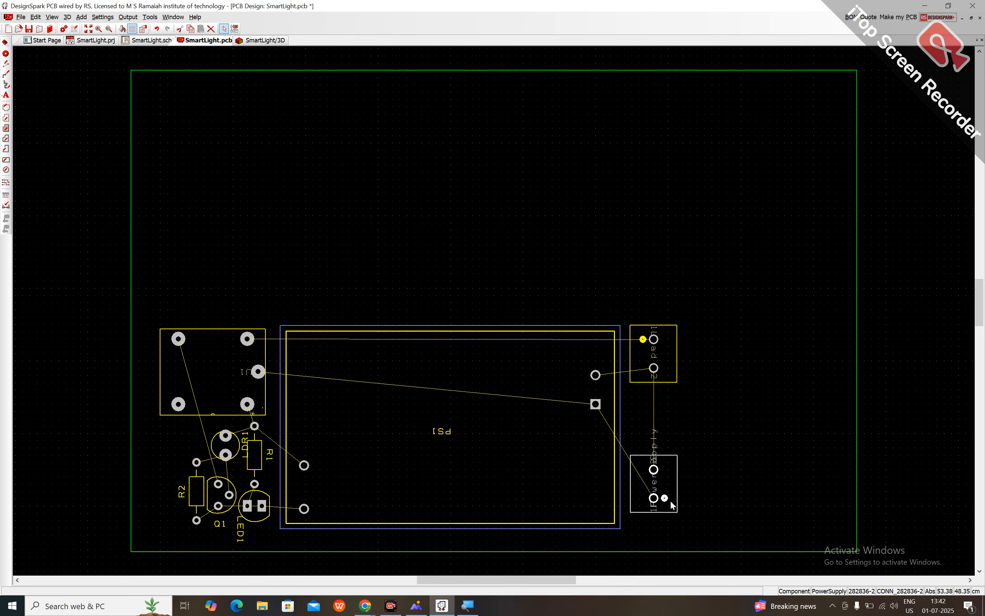
Nudge the PowerSupply connector slightly lower along PS1's side, keeping it aligned under the Load connector.
{"action": "left_click_drag", "start_coordinate": [671, 505], "coordinate": [671, 519]}
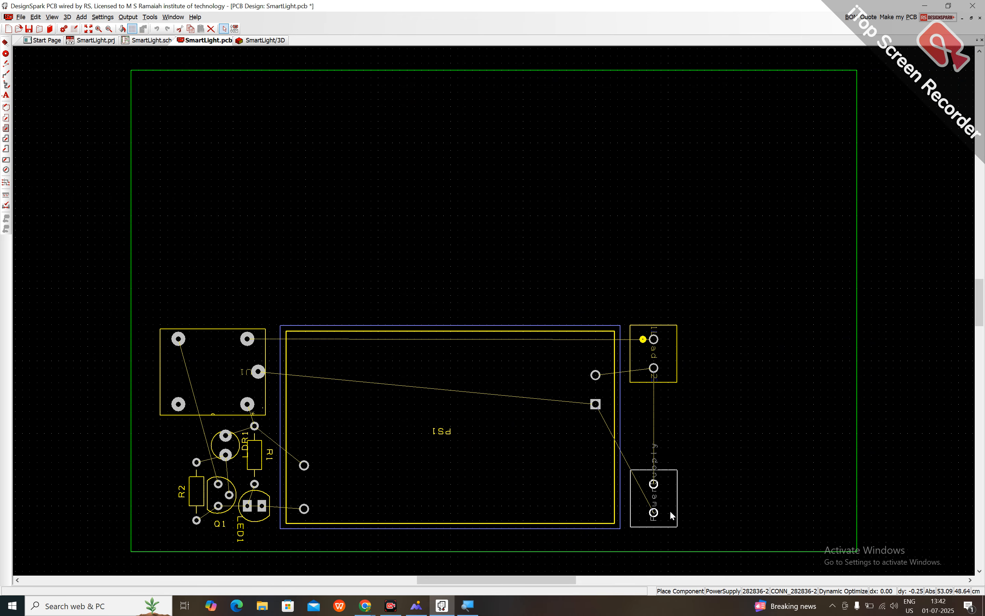
{"action": "left_click", "coordinate": [668, 383]}
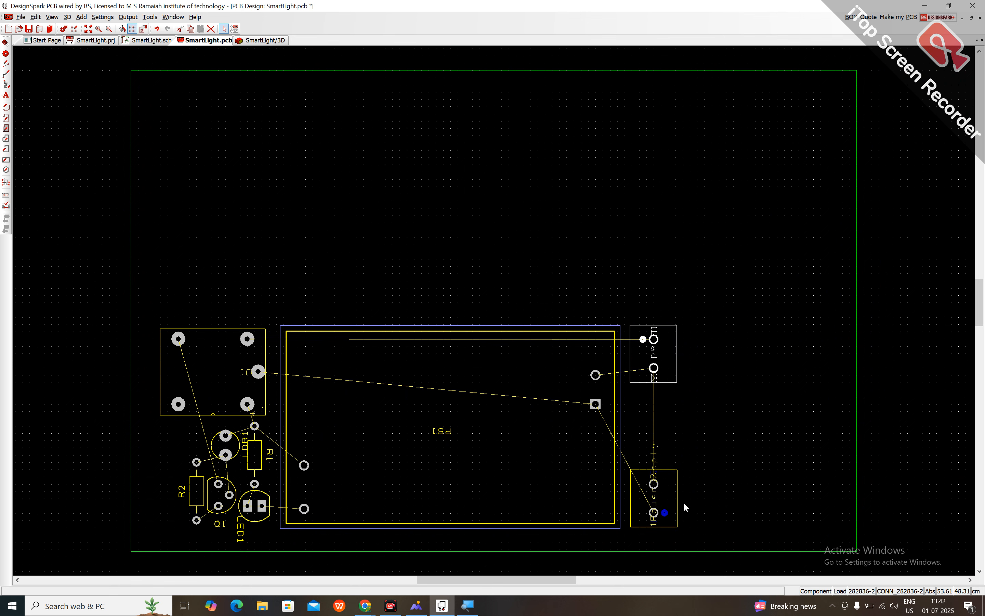
{"action": "left_click_drag", "start_coordinate": [681, 502], "coordinate": [680, 499]}
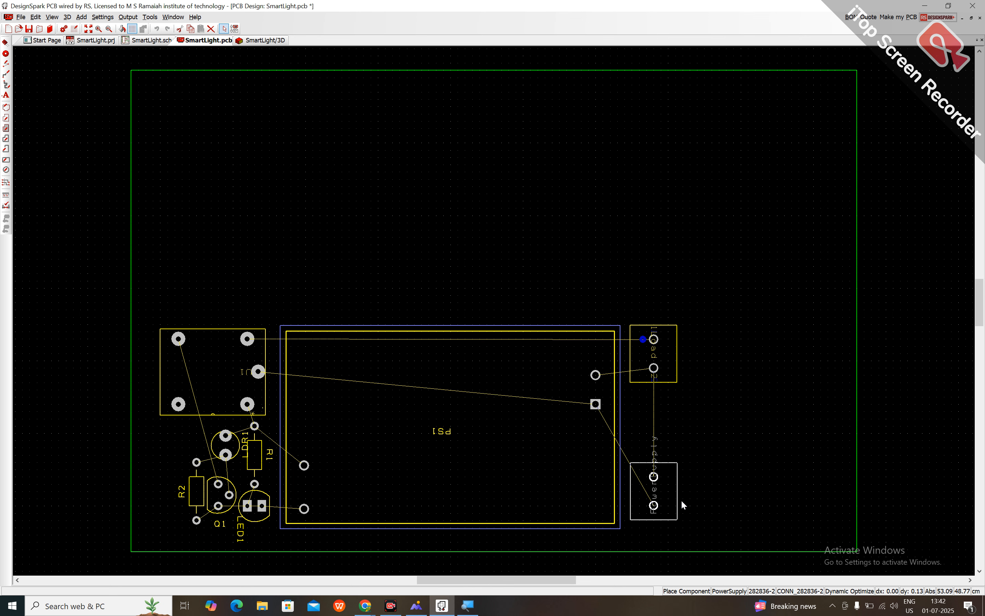
Review the adjusted placement and the board's underside in 3D, and go back to the PCB layout.
{"action": "left_click", "coordinate": [272, 40]}
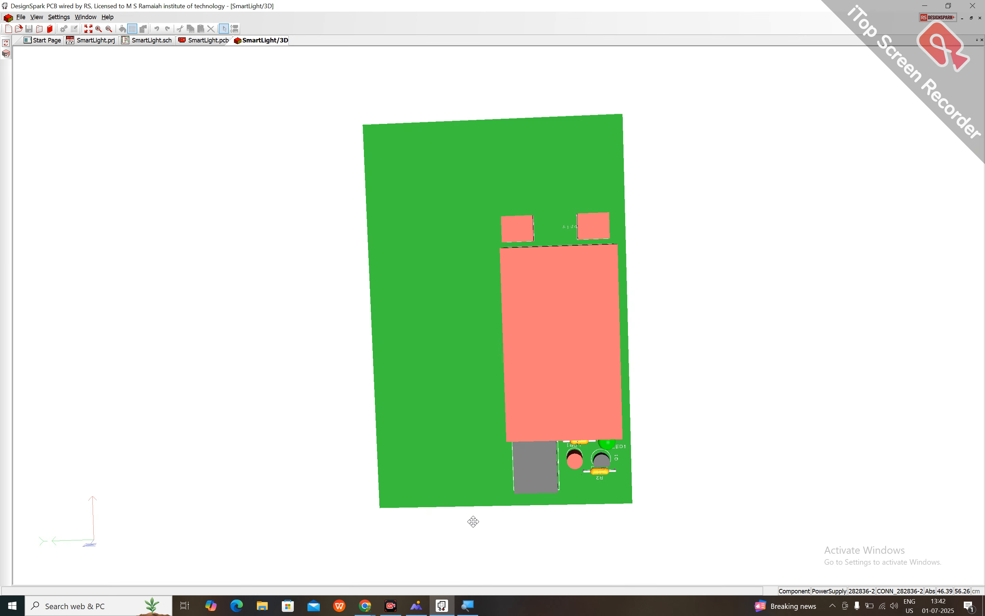
{"action": "left_click_drag", "start_coordinate": [473, 521], "coordinate": [583, 265]}
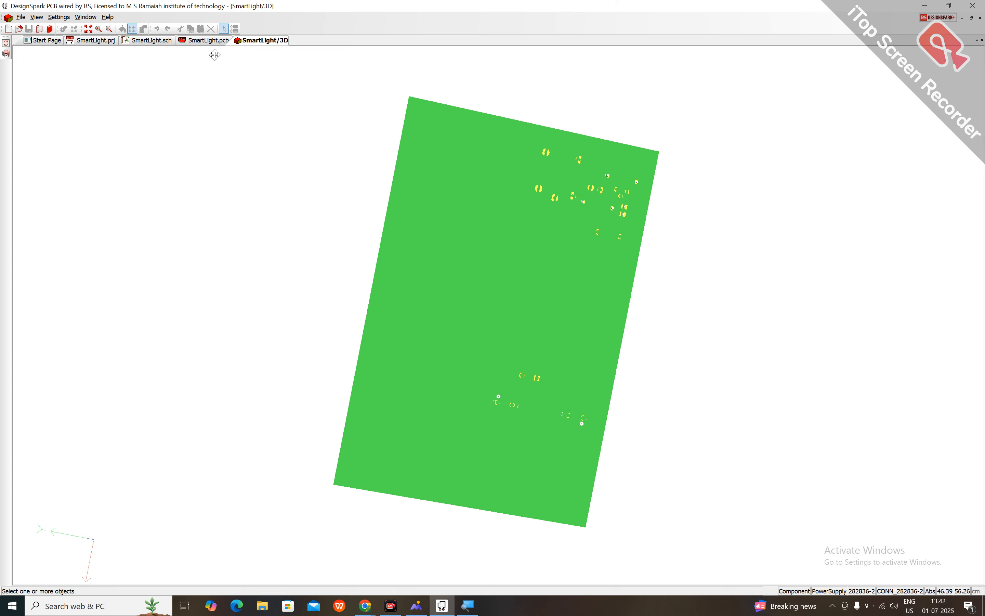
{"action": "left_click", "coordinate": [202, 40]}
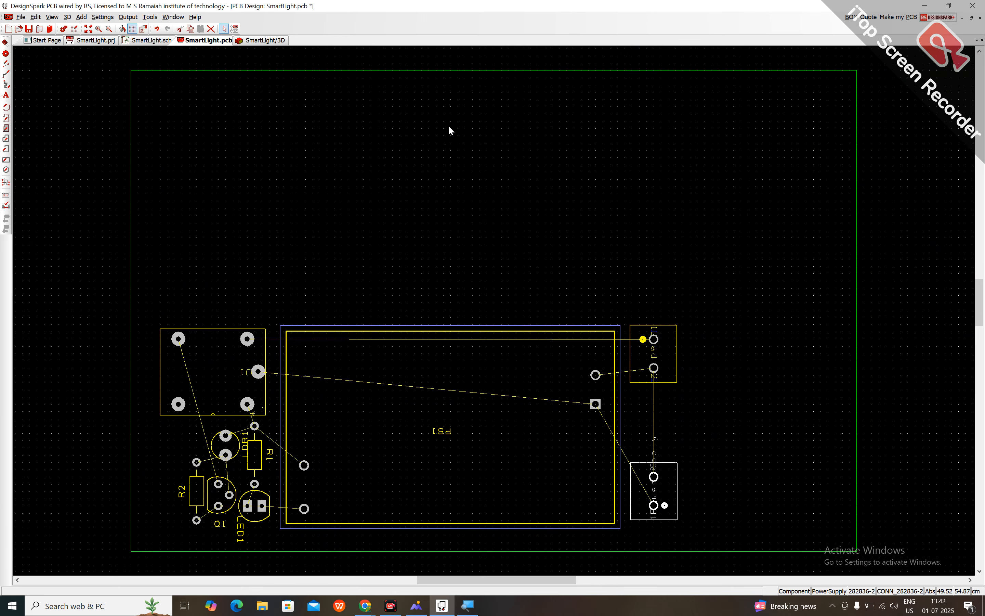
Shrink the board outline around the components to about 9.78 by 4.48 cm by moving three of its edges inward.
{"action": "left_click_drag", "start_coordinate": [435, 70], "coordinate": [444, 299]}
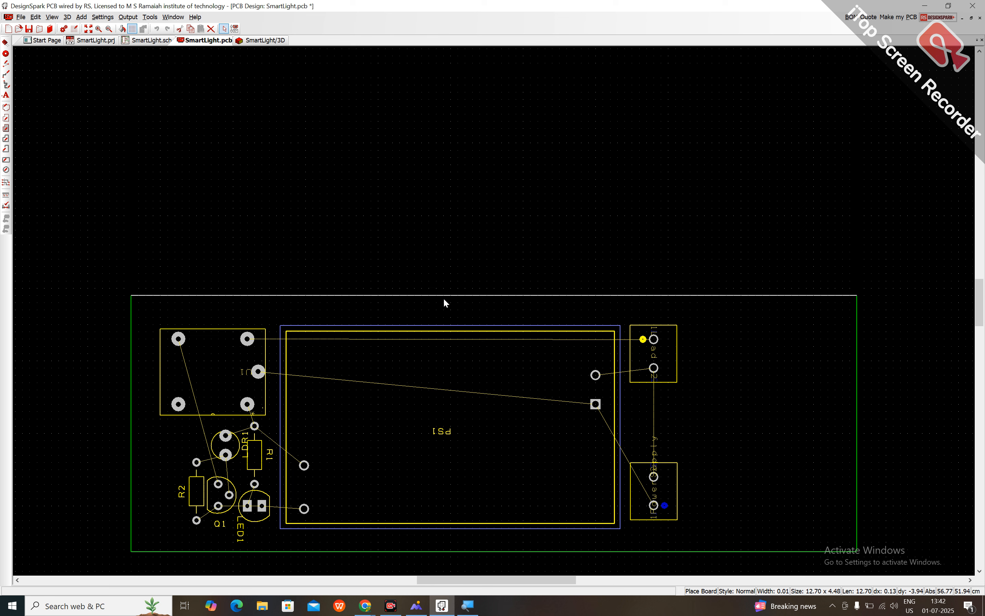
{"action": "left_click_drag", "start_coordinate": [859, 403], "coordinate": [699, 398]}
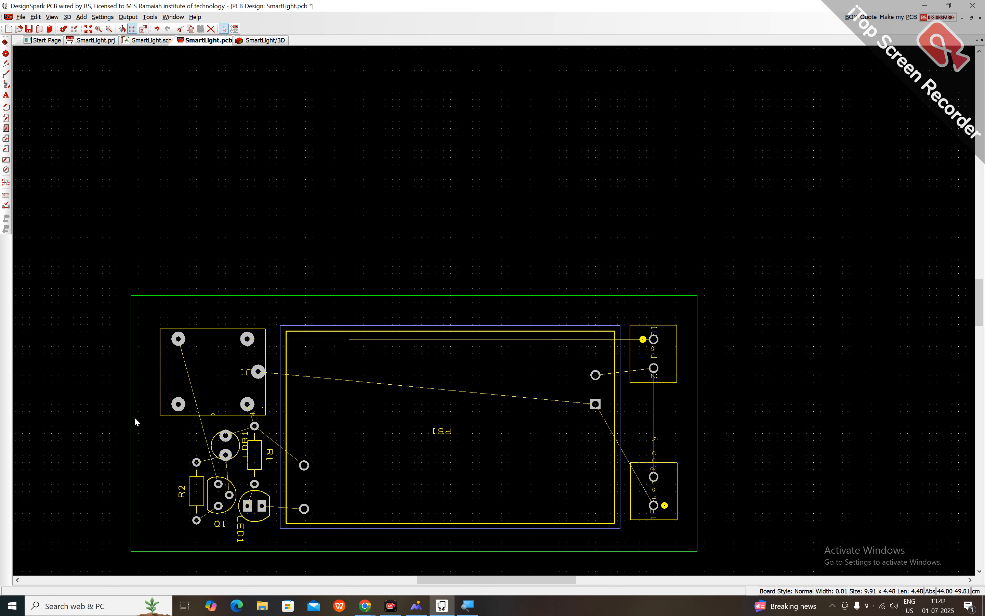
{"action": "left_click_drag", "start_coordinate": [132, 419], "coordinate": [139, 421]}
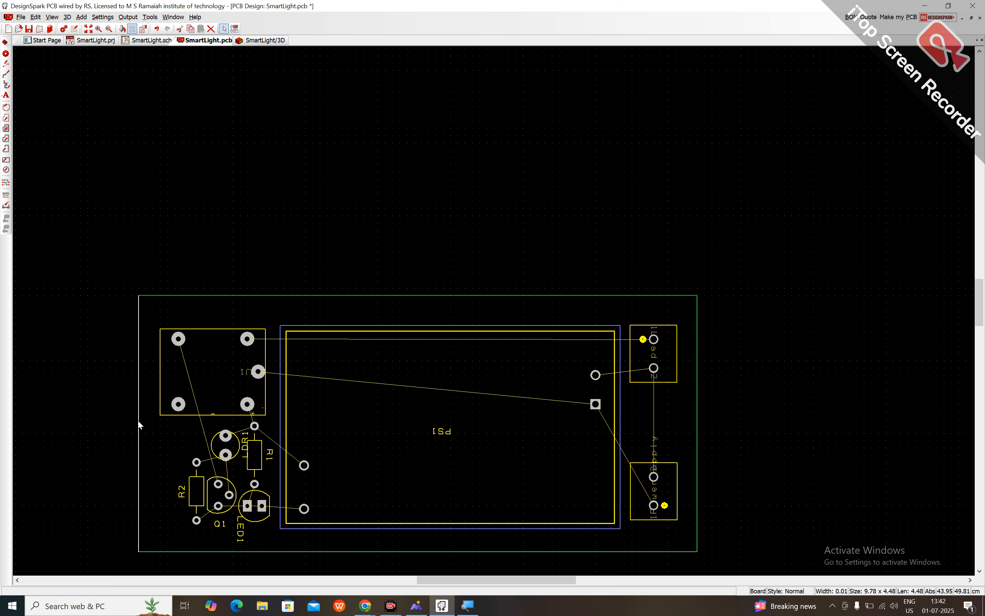
Narrow the board to about 9.27 cm by moving the edge beside relay U1 inward.
{"action": "key", "text": "Home"}
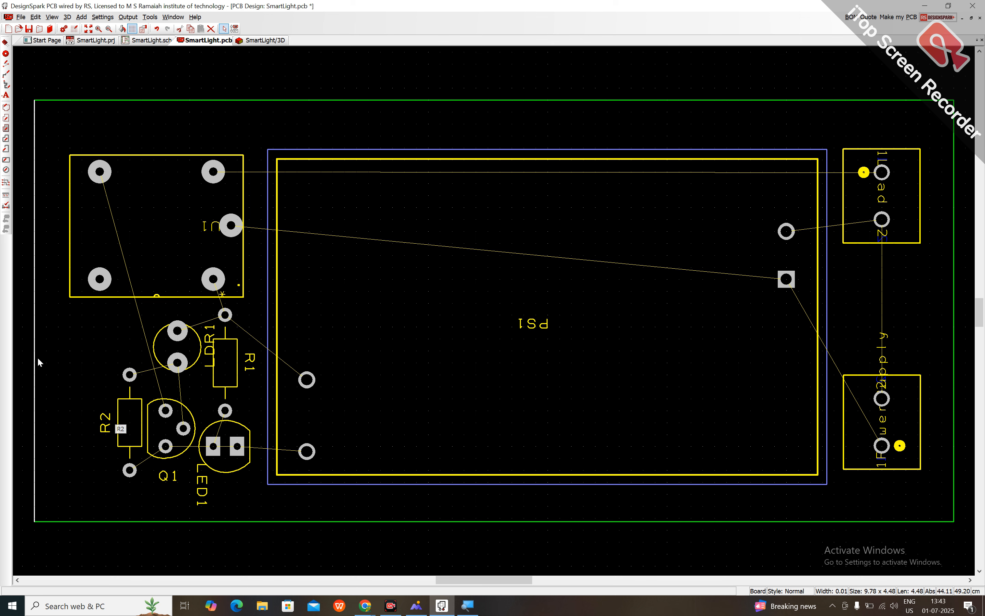
{"action": "left_click_drag", "start_coordinate": [38, 361], "coordinate": [79, 370]}
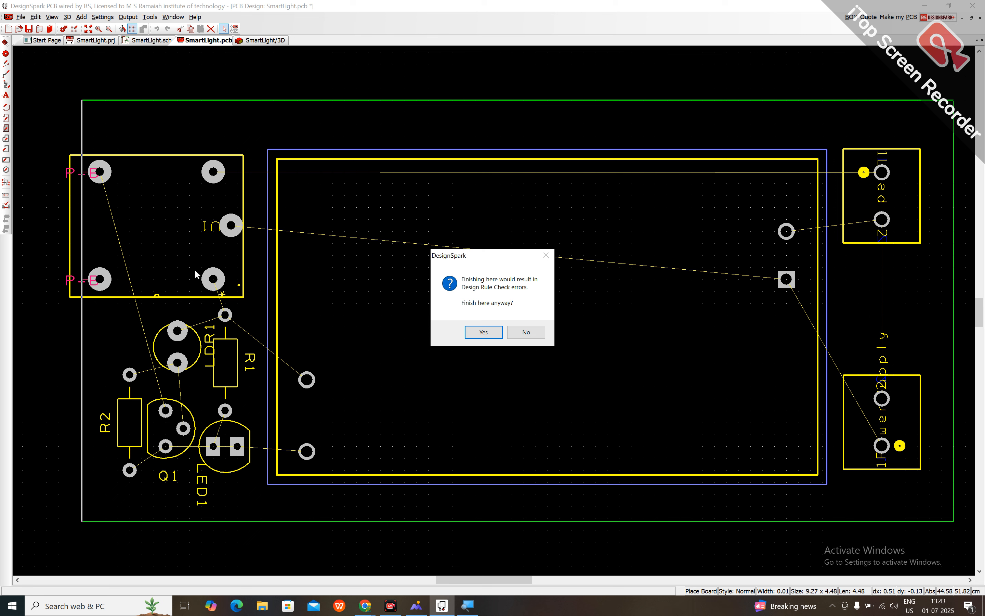
Reject the board's left edge change and try to move resistor R2 closer to transistor Q1.
{"action": "left_click", "coordinate": [527, 333]}
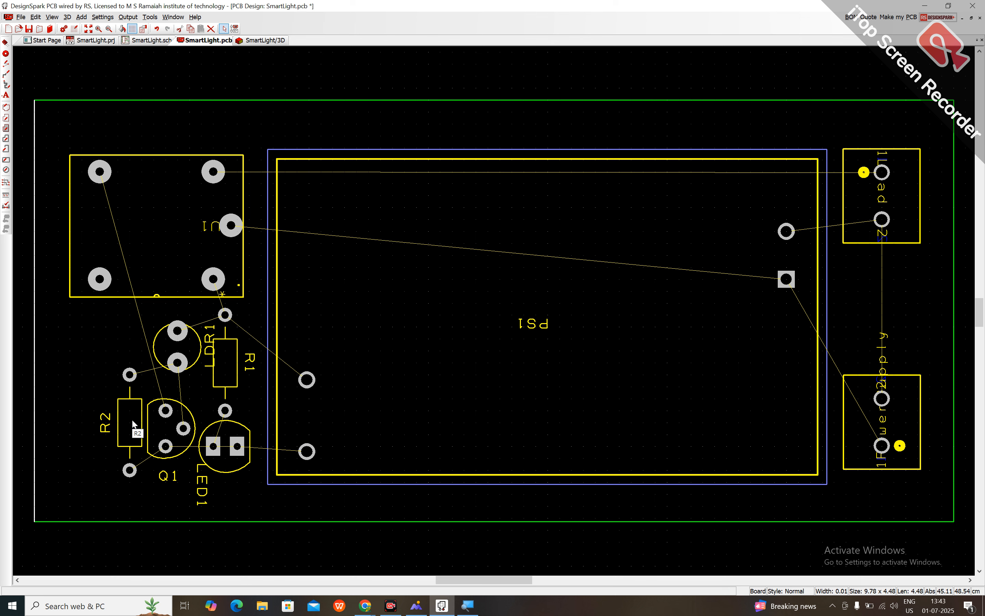
{"action": "scroll", "coordinate": [183, 413], "scroll_direction": "up", "scroll_amount": 5}
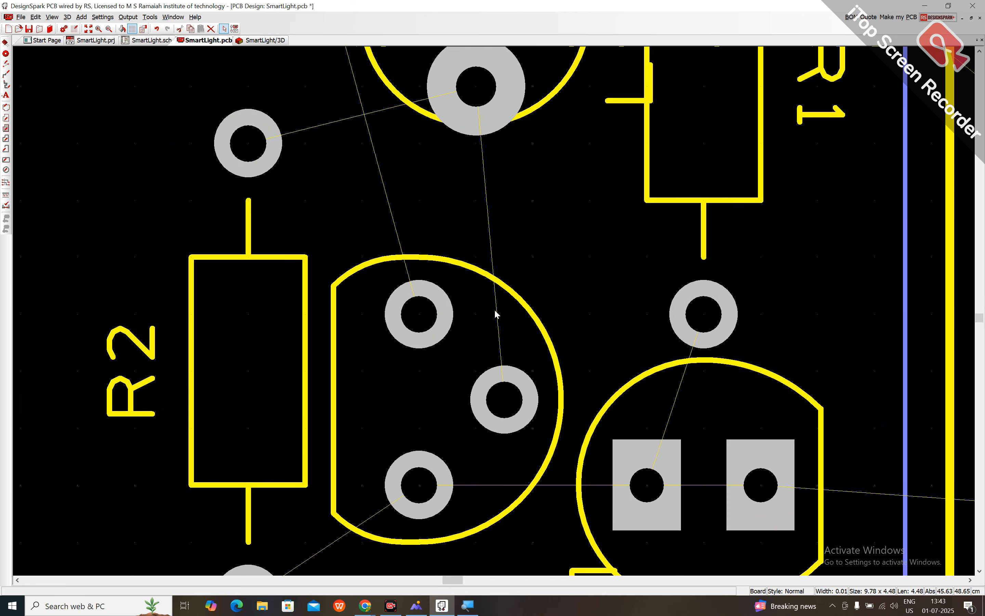
{"action": "left_click", "coordinate": [304, 374]}
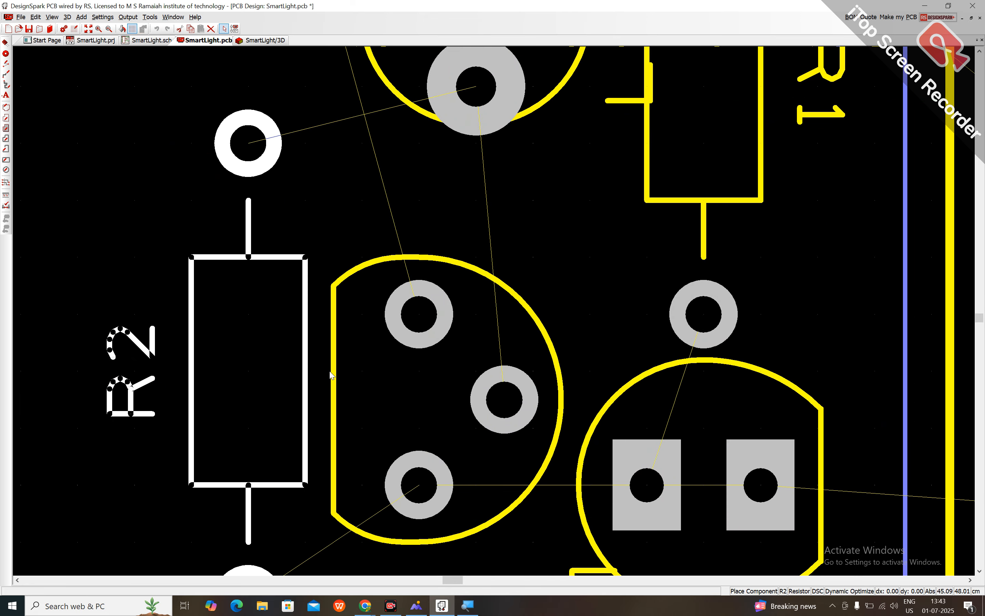
{"action": "left_click", "coordinate": [350, 378]}
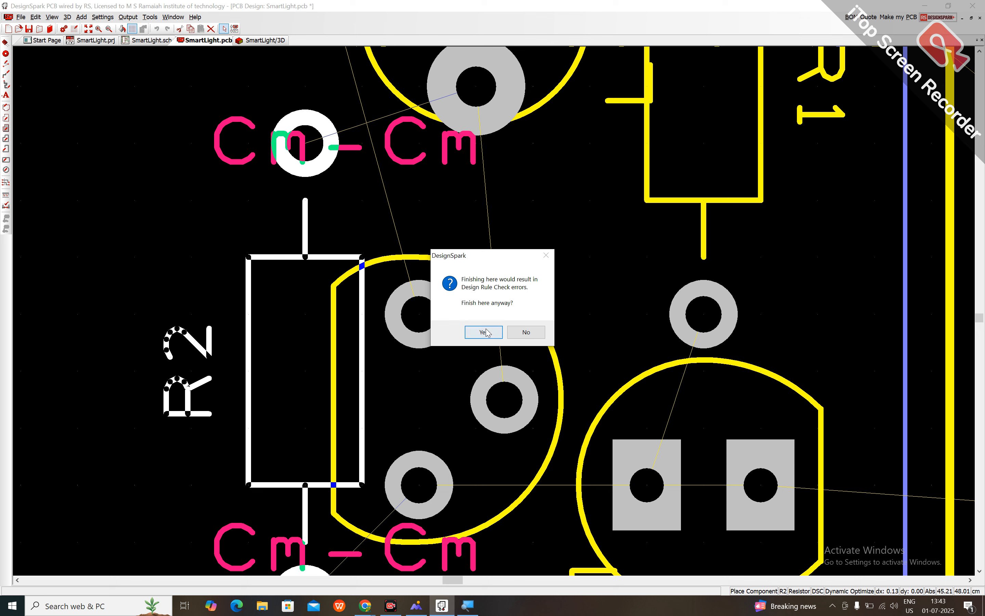
{"action": "left_click", "coordinate": [526, 332]}
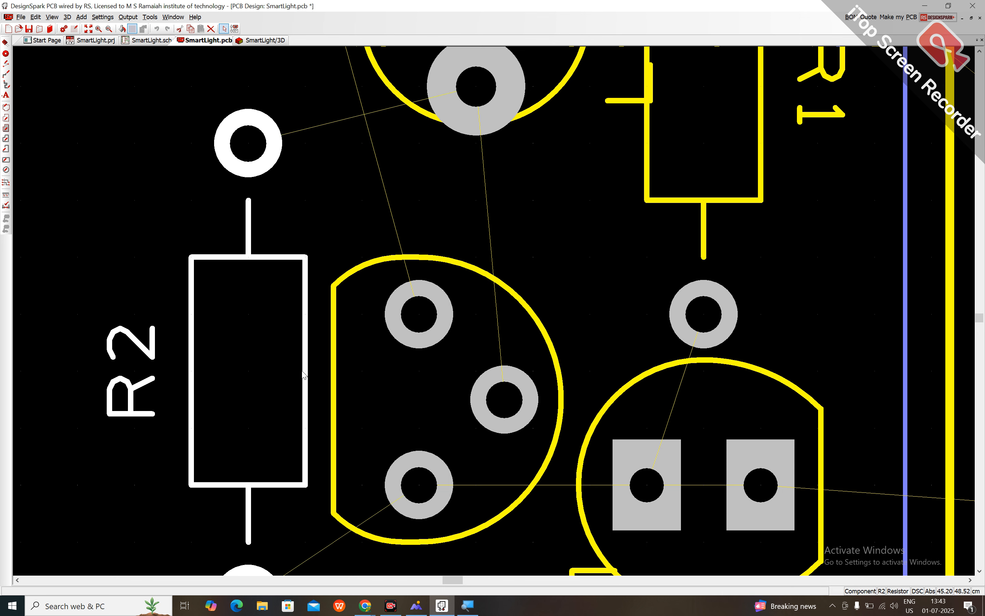
Try to move transistor Q1 closer to resistor R2.
{"action": "key", "text": "a"}
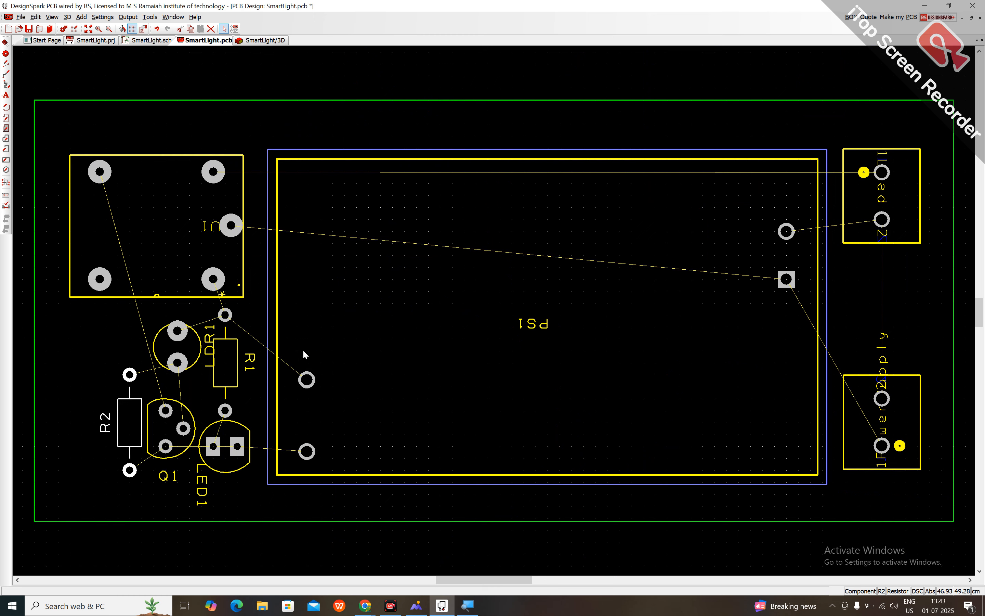
{"action": "scroll", "coordinate": [126, 412], "scroll_direction": "down", "scroll_amount": 1}
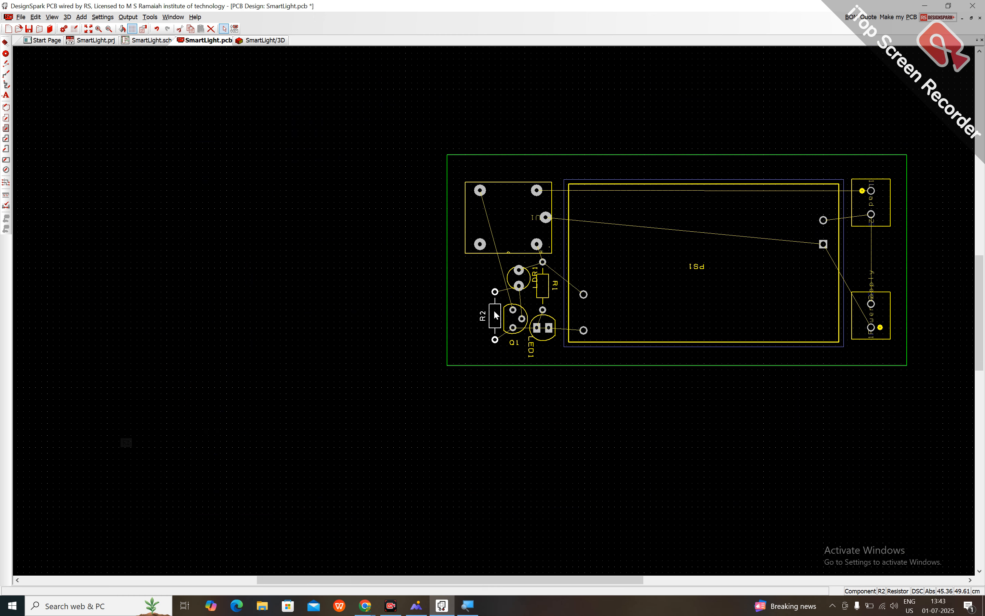
{"action": "scroll", "coordinate": [505, 271], "scroll_direction": "up", "scroll_amount": 3}
{"action": "scroll", "coordinate": [495, 310], "scroll_direction": "down", "scroll_amount": 4}
{"action": "scroll", "coordinate": [476, 398], "scroll_direction": "up", "scroll_amount": 2}
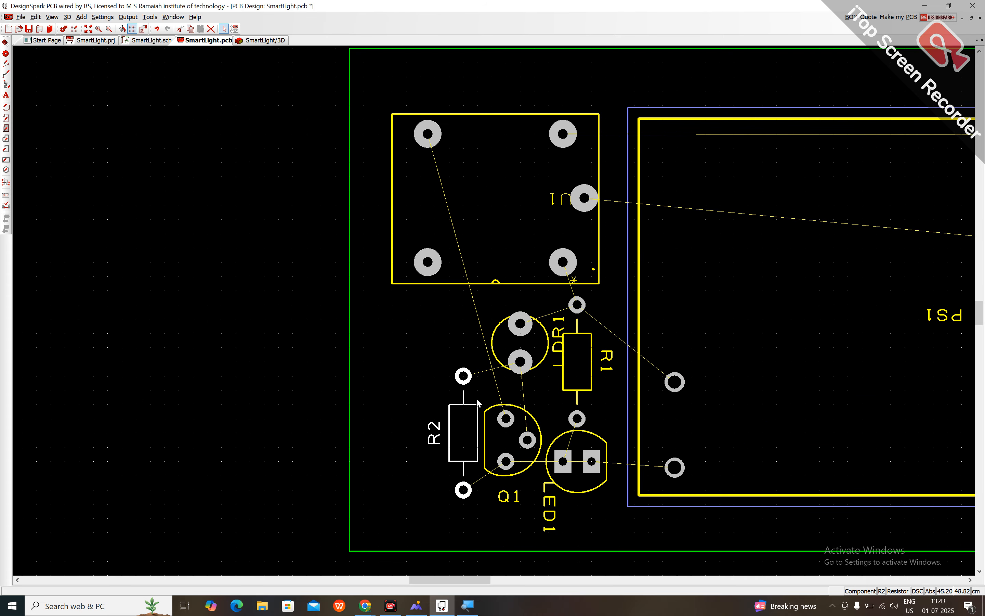
{"action": "scroll", "coordinate": [477, 403], "scroll_direction": "up", "scroll_amount": 3}
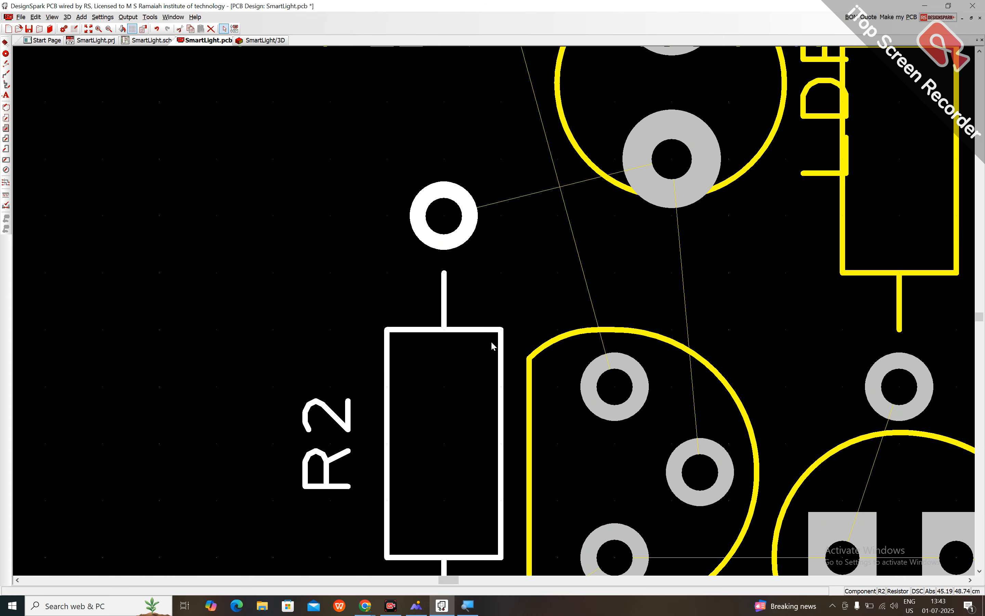
{"action": "mouse_move", "coordinate": [493, 345]}
{"action": "left_mouse_down"}
{"action": "mouse_move", "coordinate": [546, 364]}
{"action": "mouse_move", "coordinate": [517, 344]}
{"action": "mouse_move", "coordinate": [553, 345]}
{"action": "mouse_move", "coordinate": [496, 346]}
{"action": "mouse_move", "coordinate": [523, 341]}
{"action": "mouse_move", "coordinate": [511, 352]}
{"action": "left_mouse_up"}
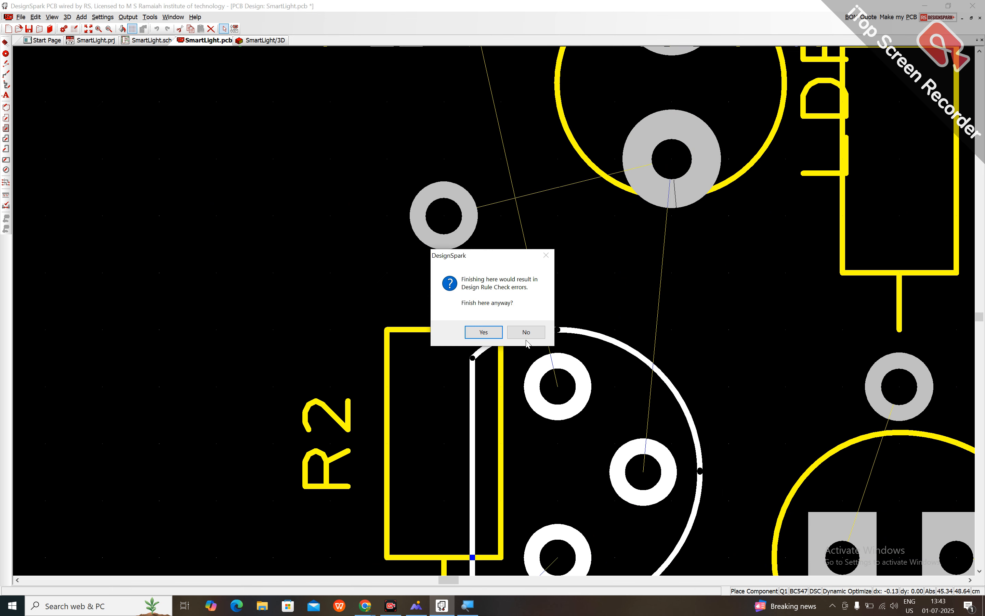
{"action": "left_click", "coordinate": [527, 336]}
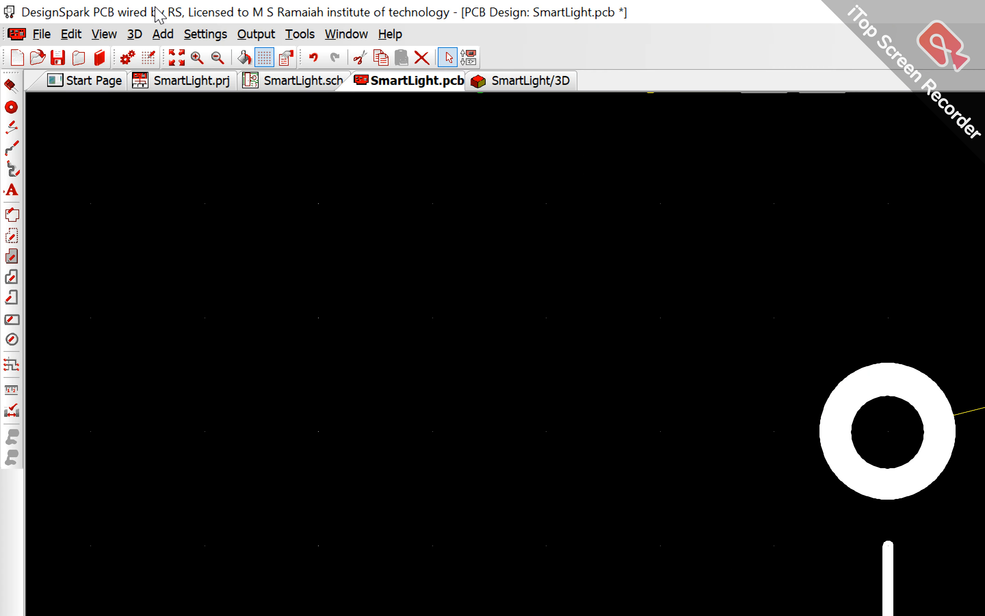
Set the working grid step size to 0.0001 cm.
{"action": "left_click", "coordinate": [152, 58]}
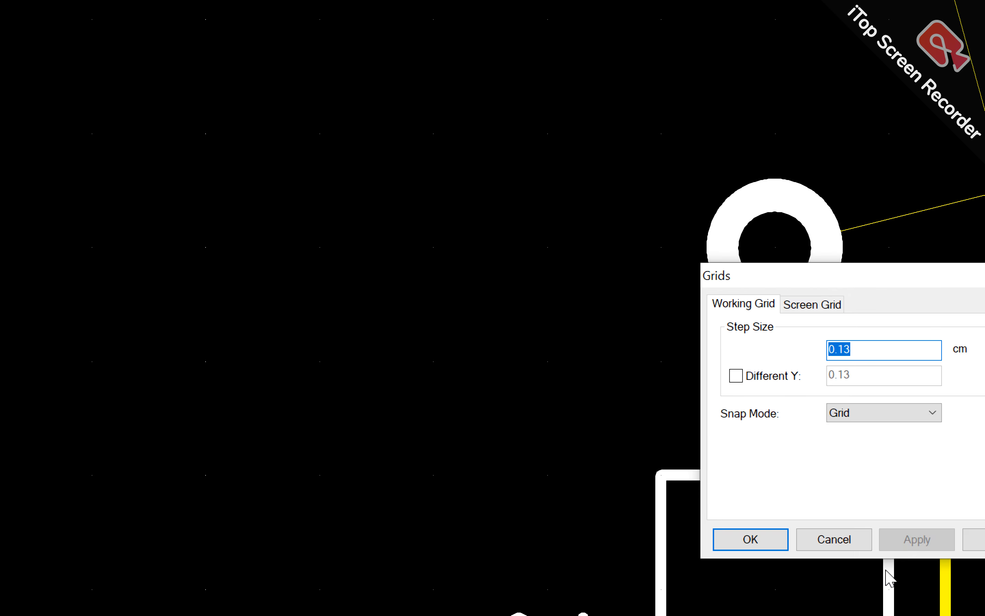
{"action": "left_click", "coordinate": [808, 351]}
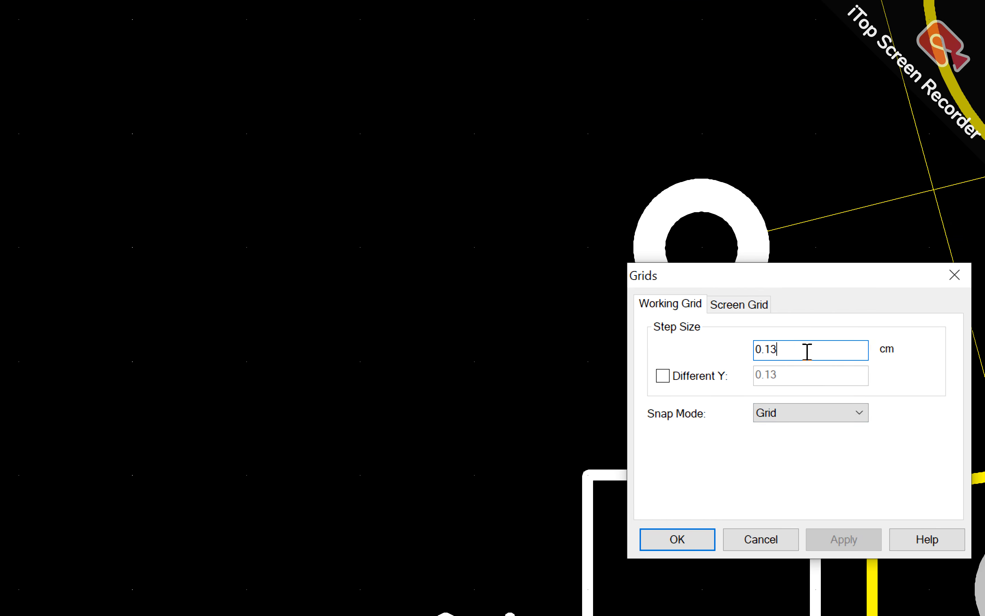
{"action": "key", "text": "BackSpace"}
{"action": "key", "text": "BackSpace"}
{"action": "type", "text": "0001"}
{"action": "key", "text": "Return"}
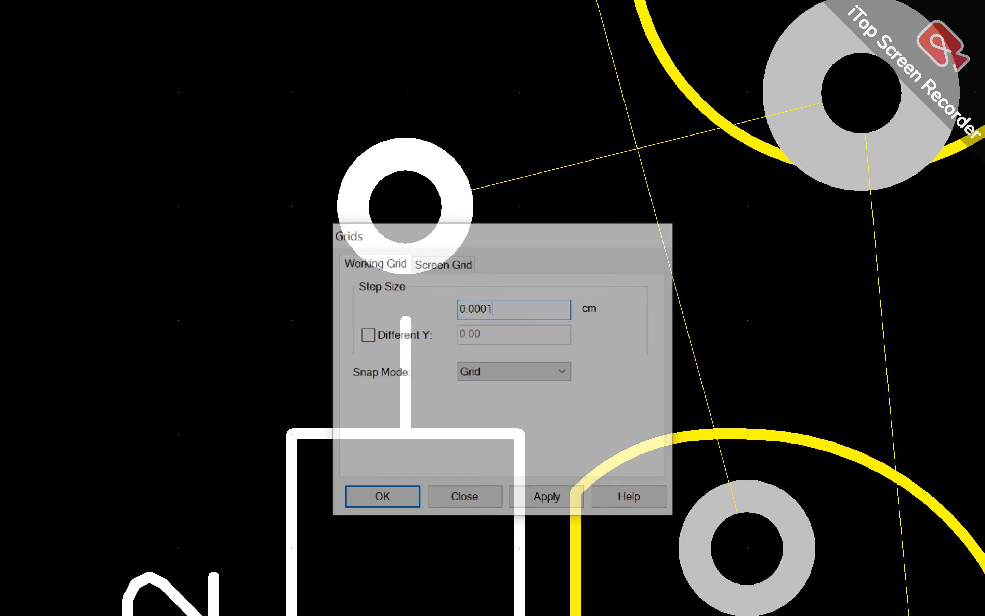
Shift resistor R2 slightly down and toward transistor Q1.
{"action": "scroll", "coordinate": [897, 561], "scroll_direction": "down", "scroll_amount": 4}
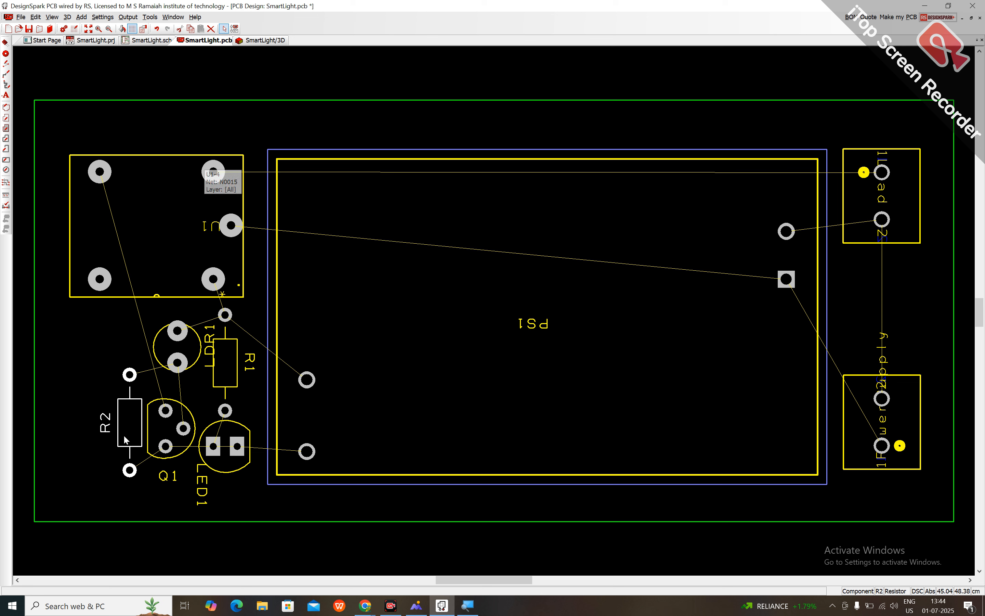
{"action": "scroll", "coordinate": [123, 435], "scroll_direction": "up", "scroll_amount": 3}
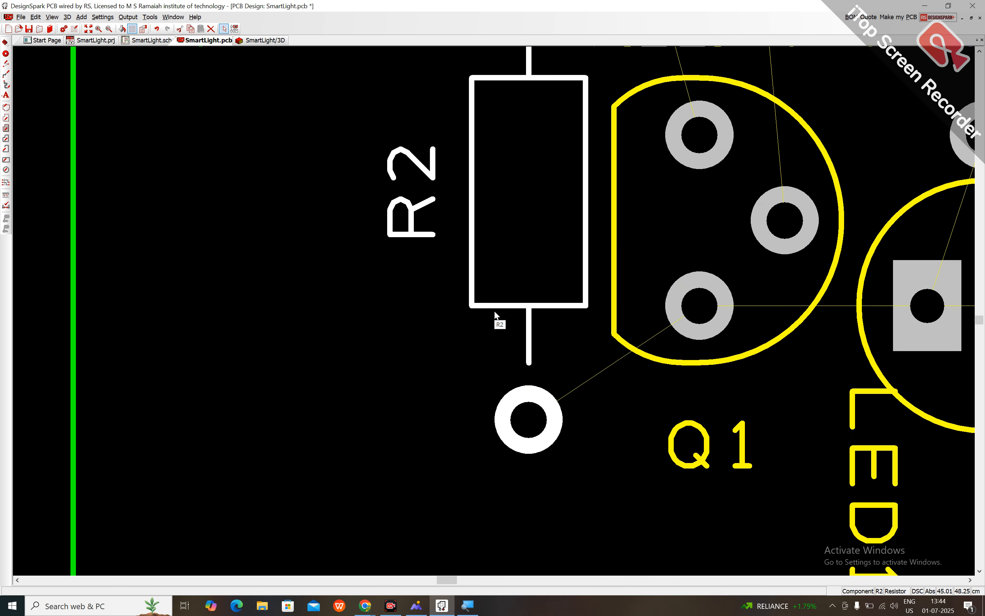
{"action": "mouse_move", "coordinate": [462, 302]}
{"action": "left_mouse_down"}
{"action": "mouse_move", "coordinate": [470, 308]}
{"action": "mouse_move", "coordinate": [454, 314]}
{"action": "mouse_move", "coordinate": [510, 340]}
{"action": "left_mouse_up"}
{"action": "key", "text": "Home"}
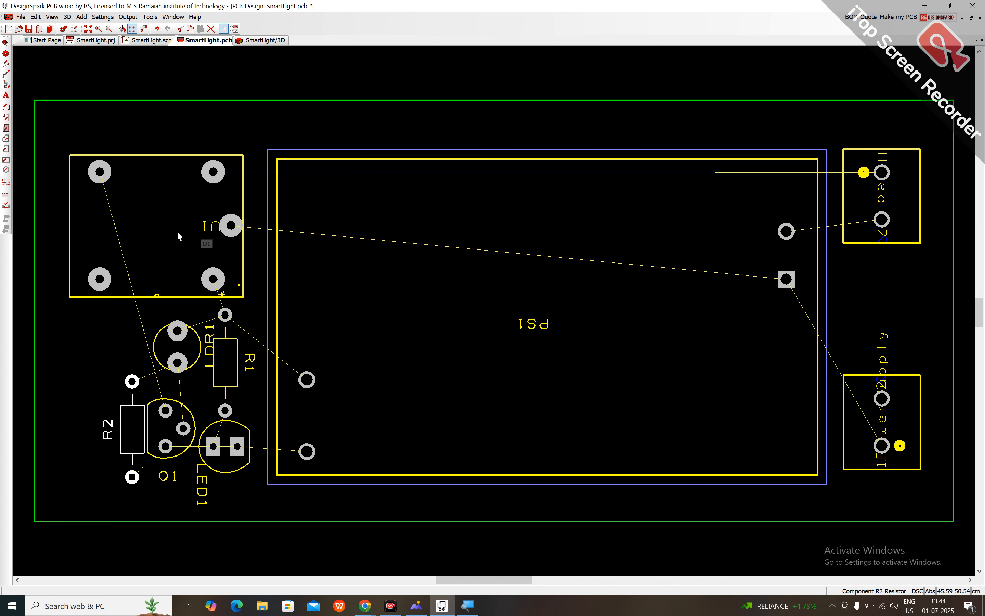
Try routing U1's upper-left pad to Q1's top pad around the outside of U1, and undo the track.
{"action": "left_click", "coordinate": [116, 226]}
{"action": "left_click_drag", "start_coordinate": [116, 224], "coordinate": [165, 411]}
{"action": "left_click", "coordinate": [164, 414]}
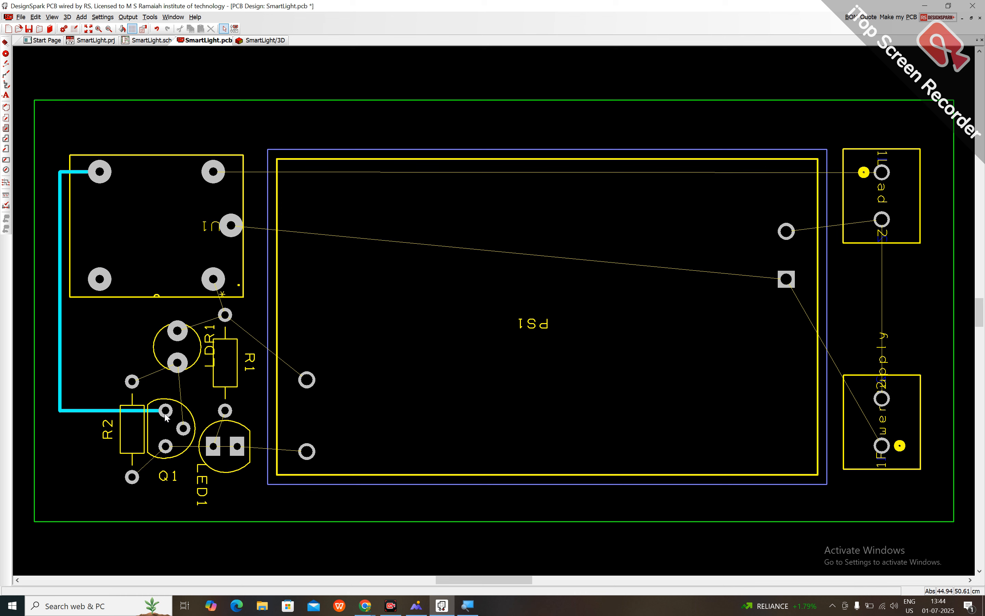
{"action": "key", "text": "ctrl+z"}
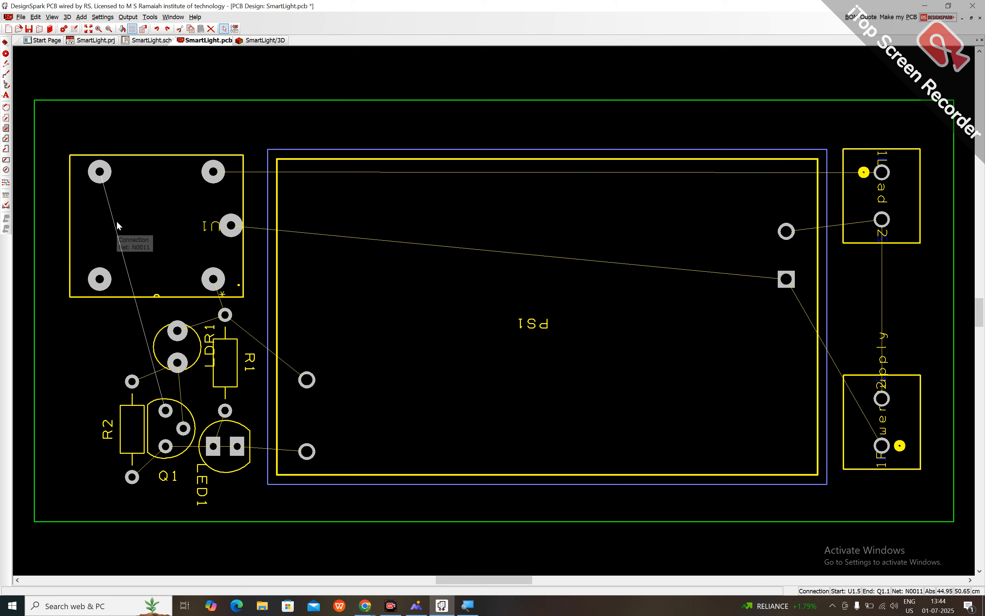
Try routing the U1 to Q1 connection straight down through U1's lower pad, and along the board's left edge.
{"action": "mouse_move", "coordinate": [117, 225]}
{"action": "left_mouse_down"}
{"action": "mouse_move", "coordinate": [103, 261]}
{"action": "mouse_move", "coordinate": [108, 367]}
{"action": "mouse_move", "coordinate": [131, 415]}
{"action": "mouse_move", "coordinate": [168, 415]}
{"action": "left_mouse_up"}
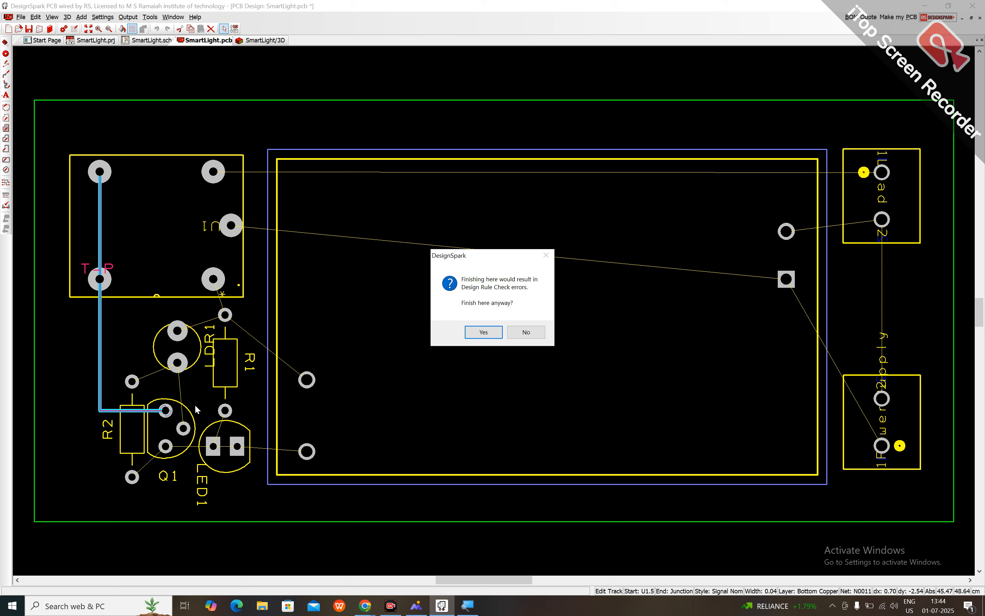
{"action": "left_click", "coordinate": [525, 332]}
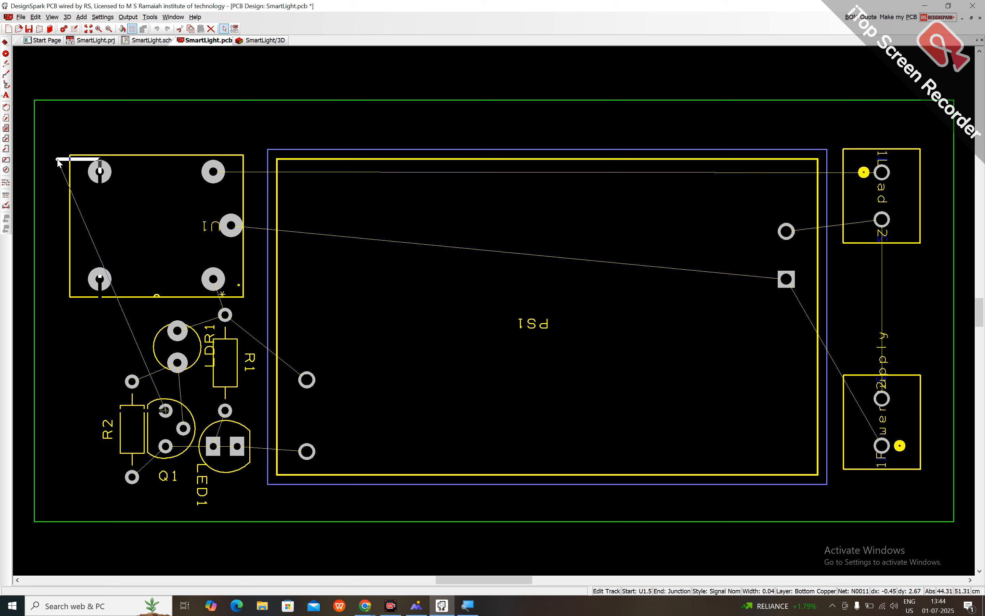
{"action": "left_click", "coordinate": [38, 160]}
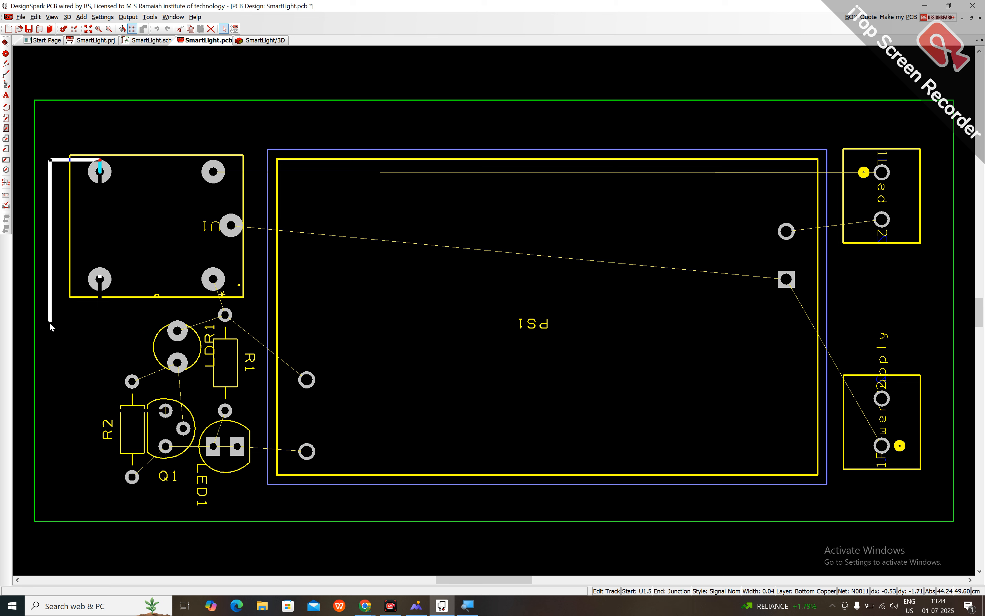
{"action": "left_click", "coordinate": [42, 415]}
{"action": "left_click", "coordinate": [165, 412]}
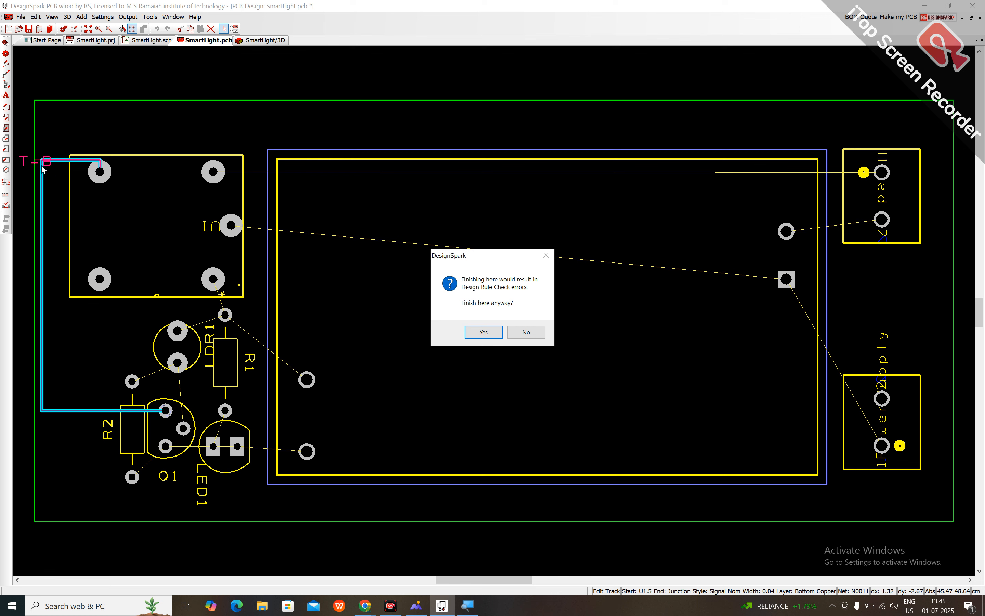
{"action": "left_click", "coordinate": [529, 330]}
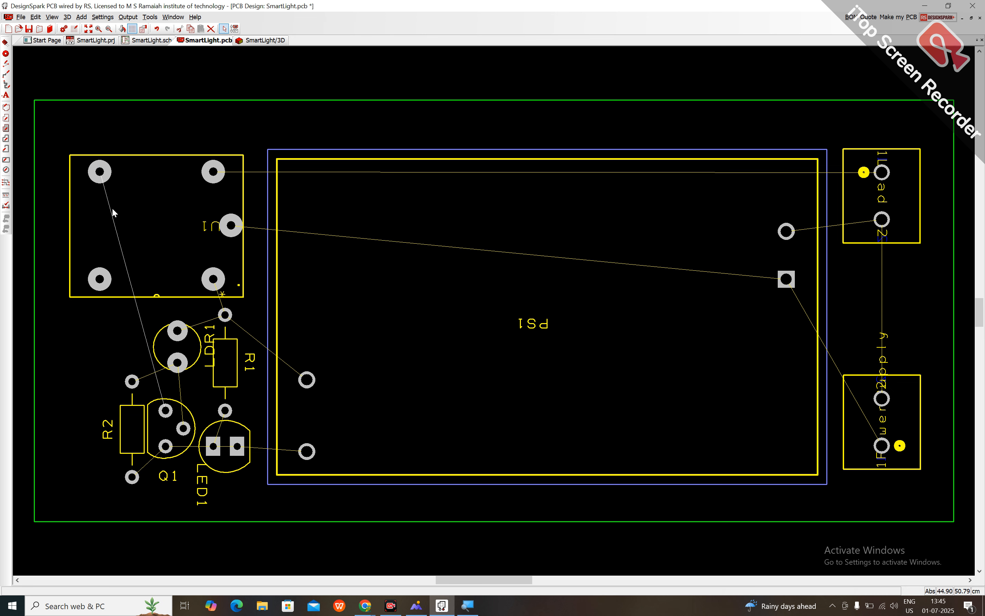
Route the connections from U1 to Q1, from U1 to Load pin 1, and from PS1's upper pad through Load pin 2 to supply pin 2.
{"action": "left_click_drag", "start_coordinate": [114, 214], "coordinate": [163, 416]}
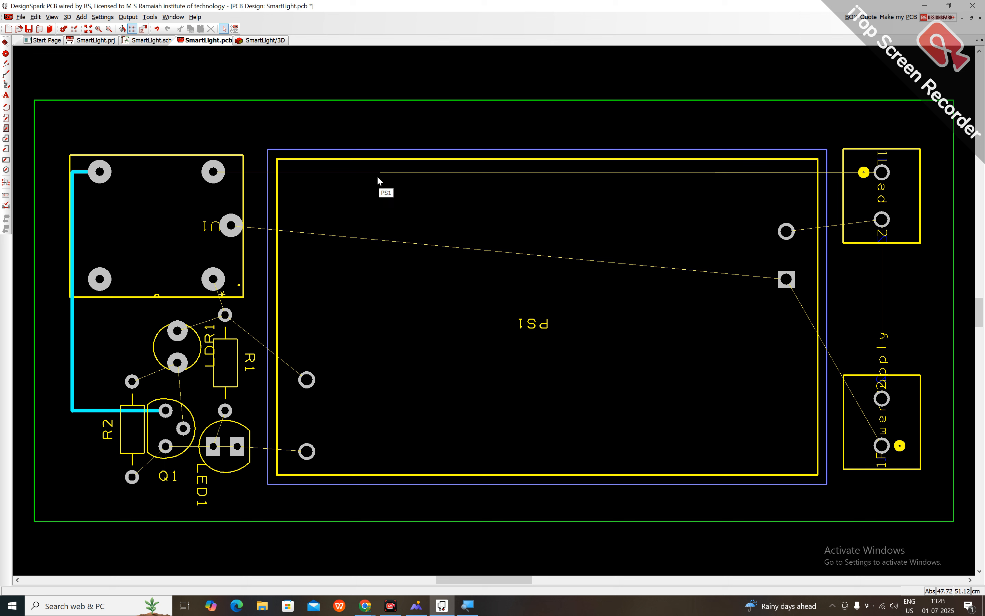
{"action": "left_click_drag", "start_coordinate": [379, 179], "coordinate": [885, 168]}
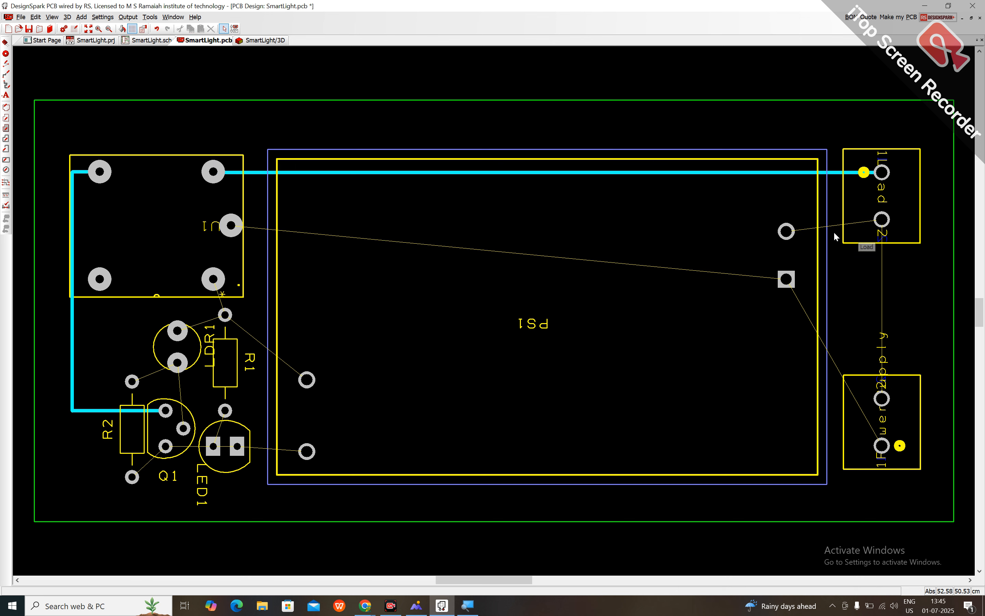
{"action": "left_click_drag", "start_coordinate": [835, 228], "coordinate": [882, 231]}
{"action": "left_click_drag", "start_coordinate": [879, 271], "coordinate": [883, 403]}
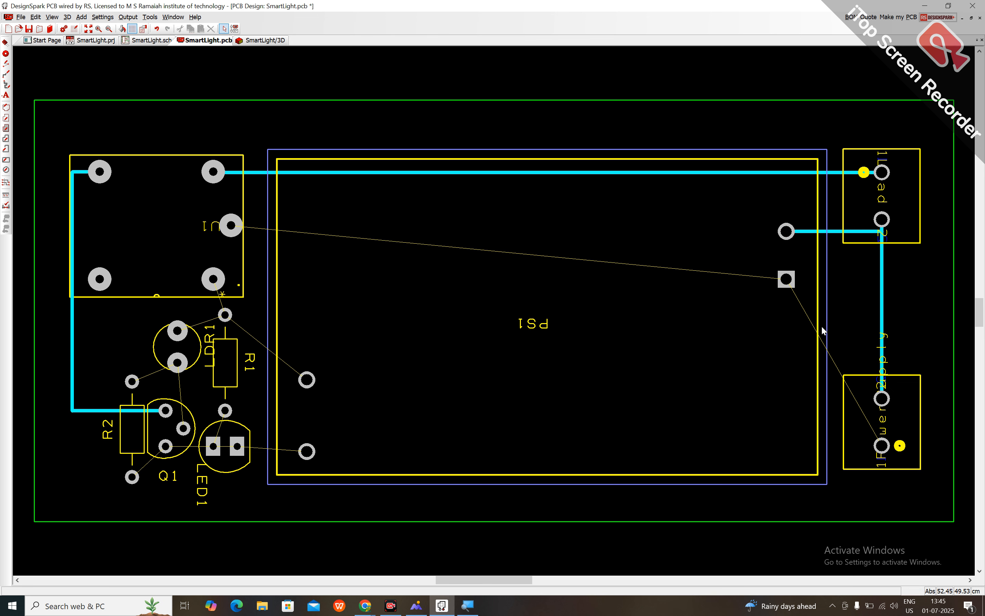
Route power tracks from PS1's square pad to supply connector pin 1 and from U1's middle pad to that PS1 track.
{"action": "left_click_drag", "start_coordinate": [808, 314], "coordinate": [882, 454]}
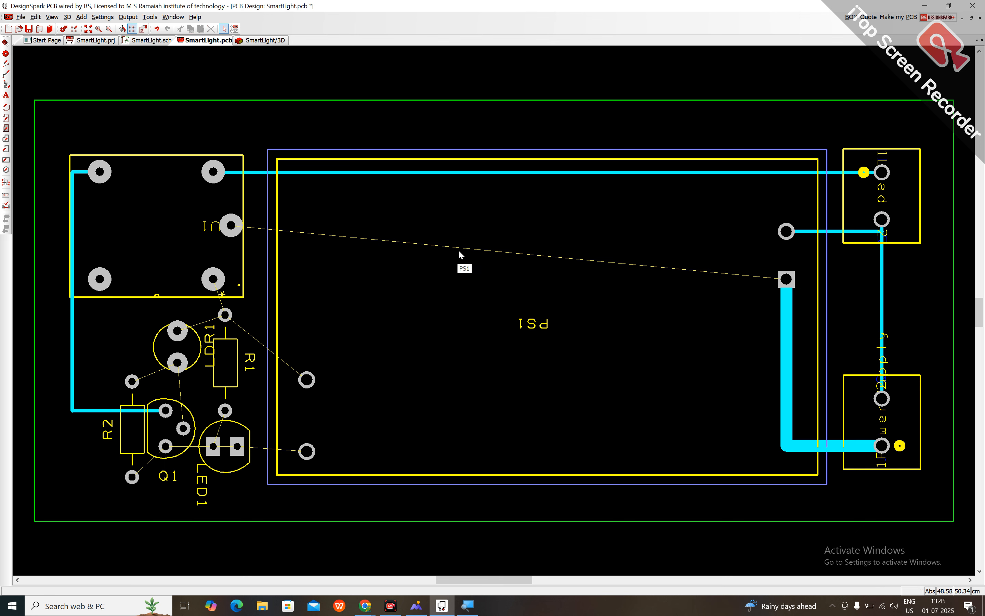
{"action": "left_click_drag", "start_coordinate": [459, 250], "coordinate": [737, 306]}
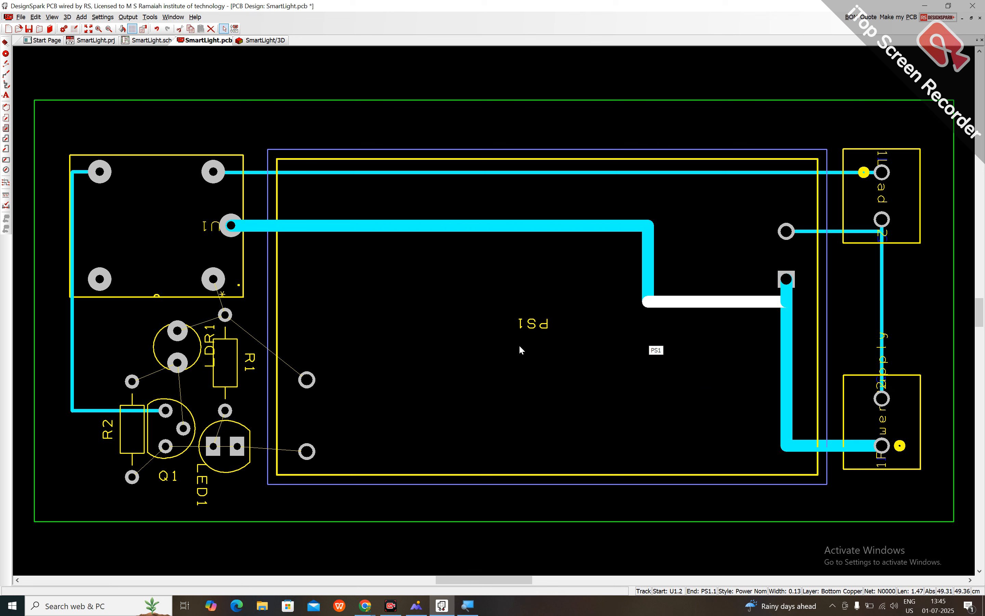
{"action": "left_click", "coordinate": [416, 405]}
{"action": "left_click", "coordinate": [364, 227]}
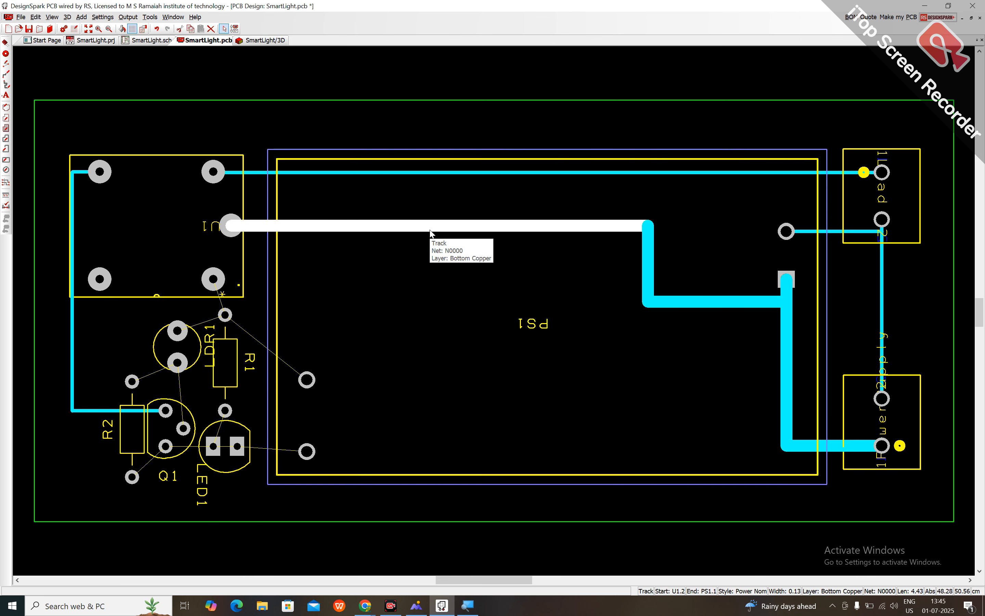
{"action": "left_click", "coordinate": [420, 173]}
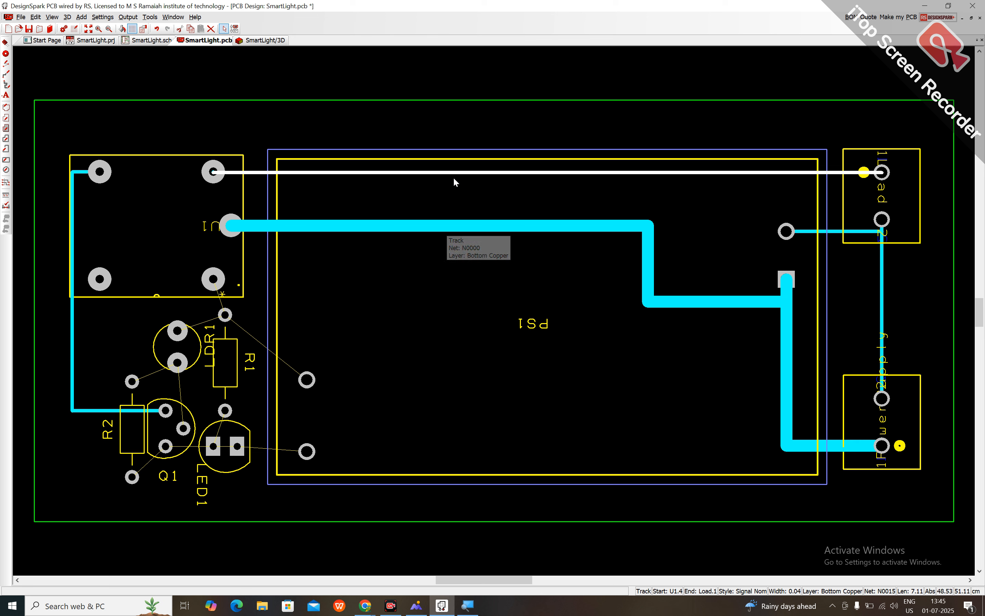
{"action": "left_click", "coordinate": [448, 228]}
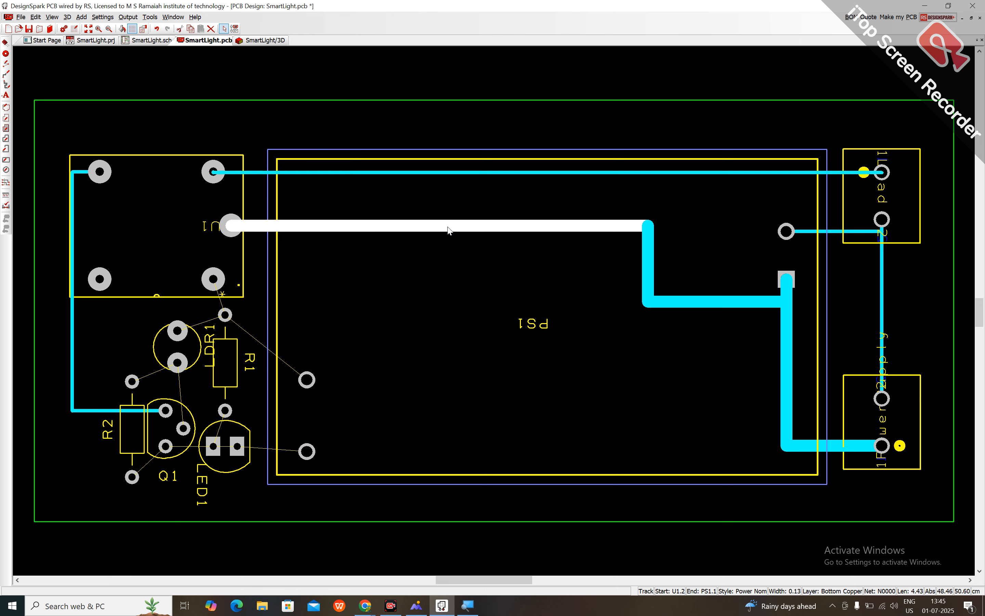
{"action": "right_click", "coordinate": [448, 231]}
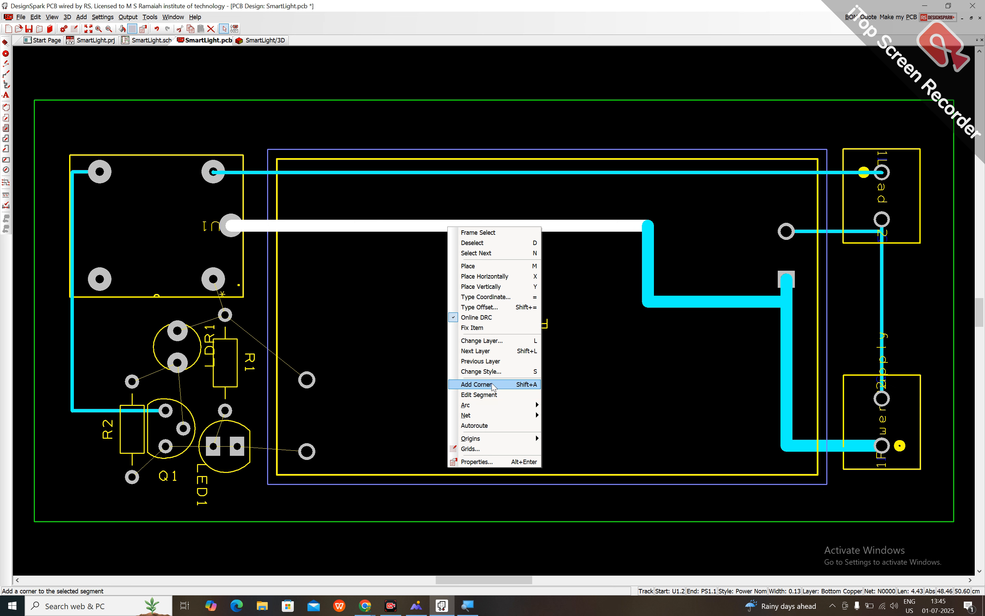
{"action": "left_click", "coordinate": [498, 372]}
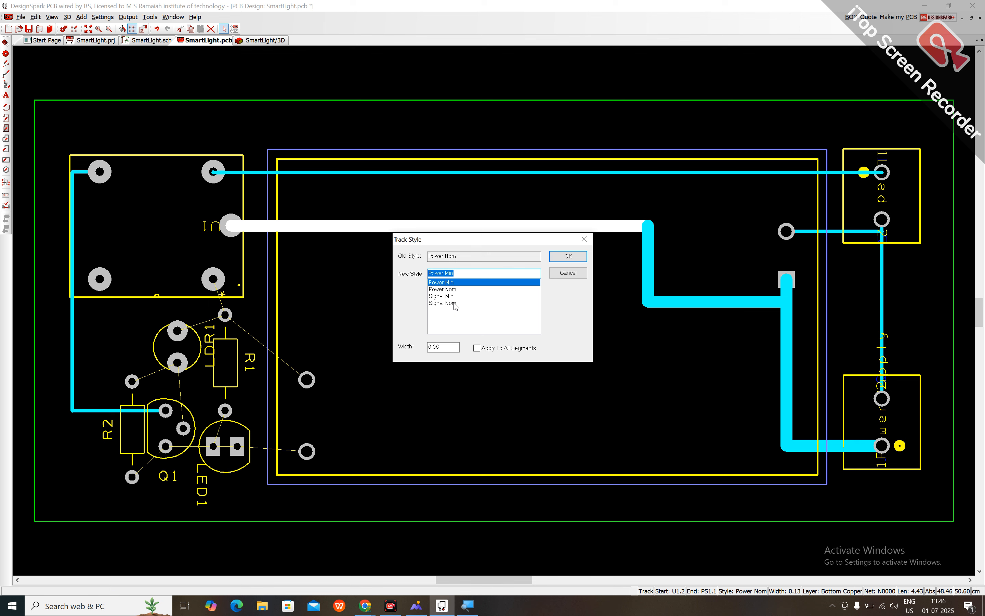
{"action": "left_click", "coordinate": [493, 350]}
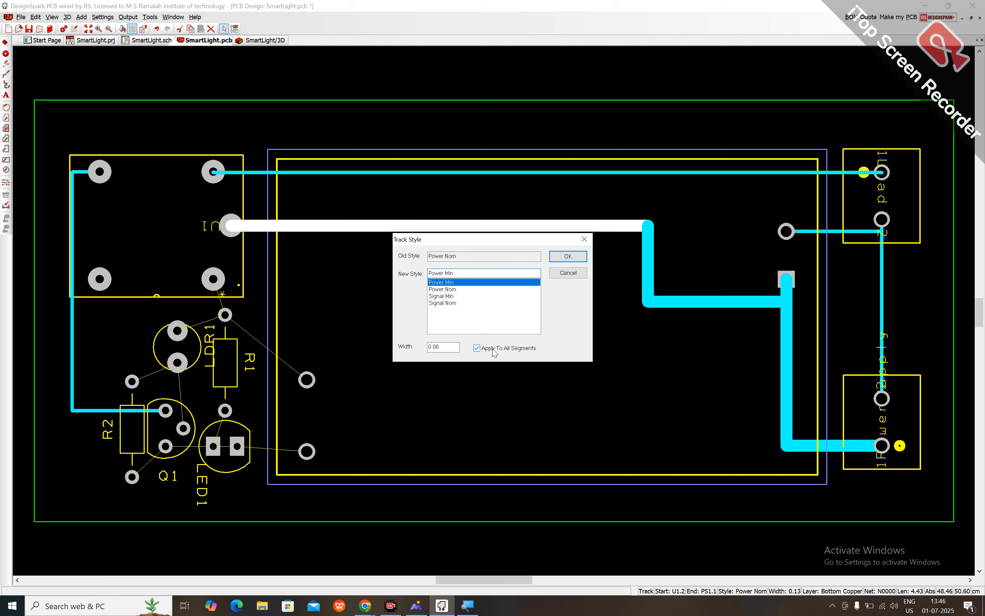
{"action": "left_click", "coordinate": [447, 349]}
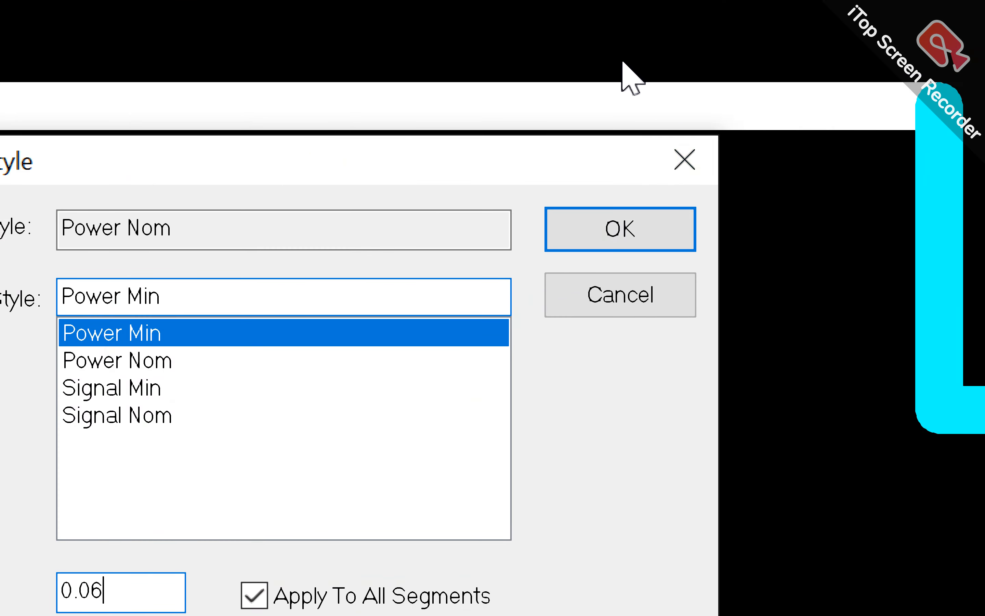
{"action": "left_click", "coordinate": [694, 160]}
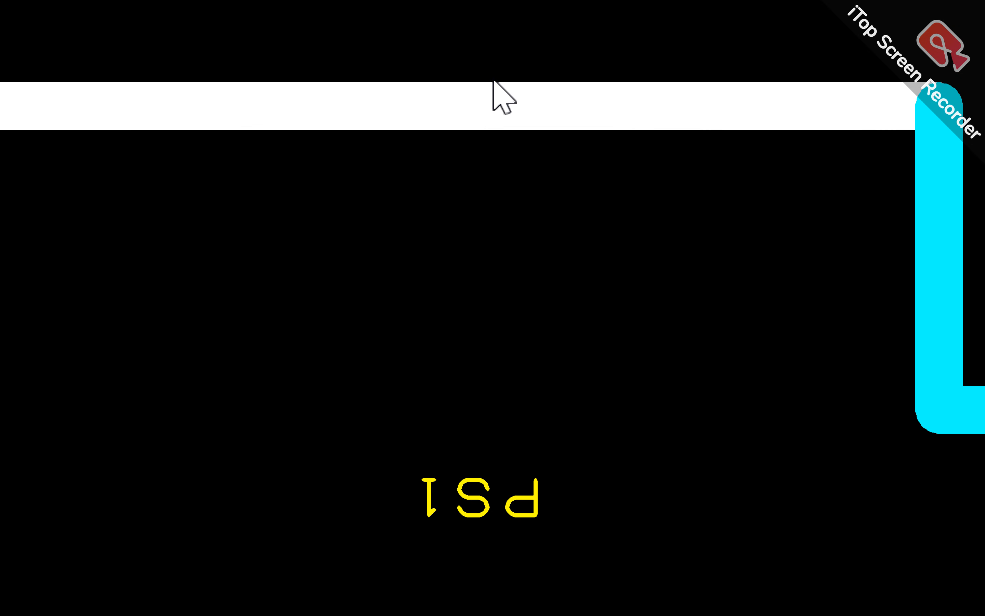
Set the width of all segments of the track from U1's middle pad to PS1's square pad to 0.20 cm.
{"action": "right_click", "coordinate": [494, 80]}
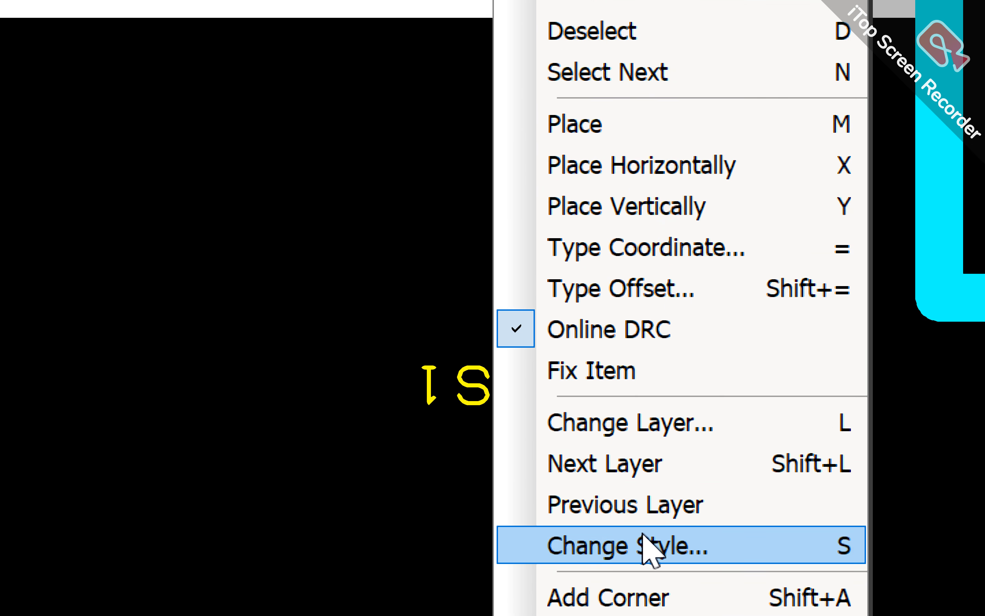
{"action": "left_click", "coordinate": [644, 535]}
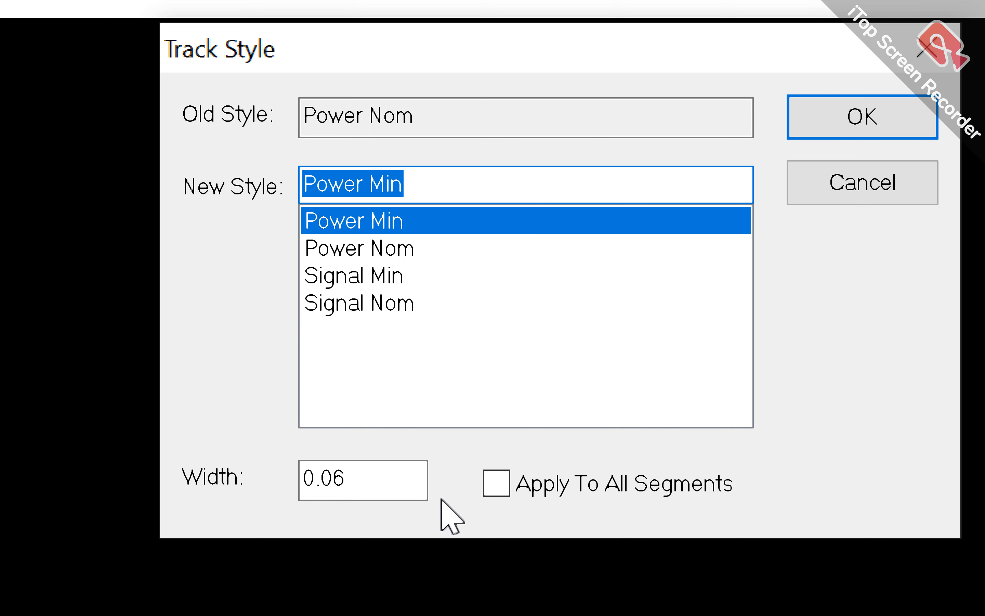
{"action": "left_click", "coordinate": [418, 481]}
{"action": "key", "text": "BackSpace"}
{"action": "key", "text": "BackSpace"}
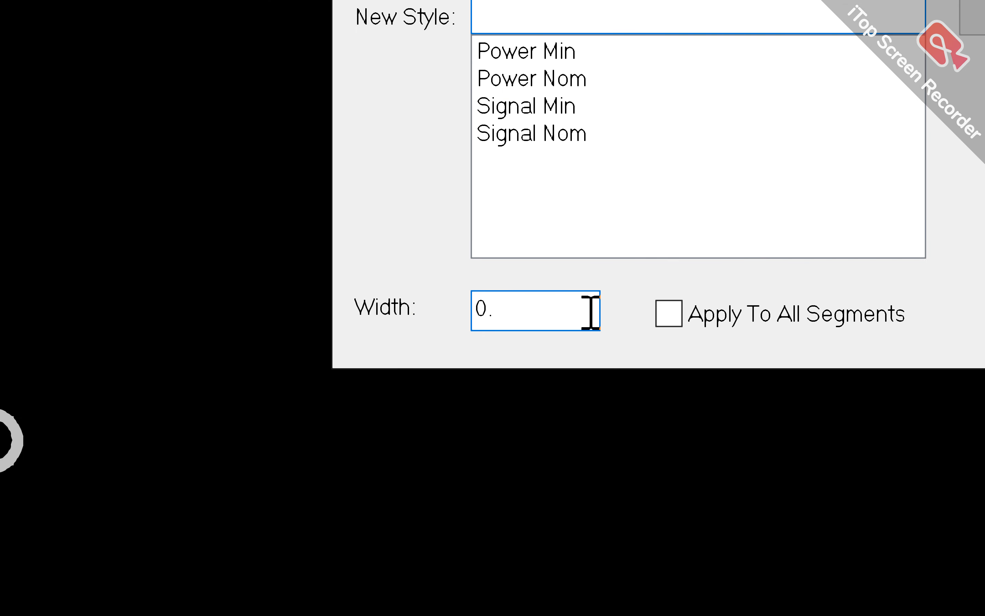
{"action": "type", "text": "20"}
{"action": "left_click", "coordinate": [789, 314]}
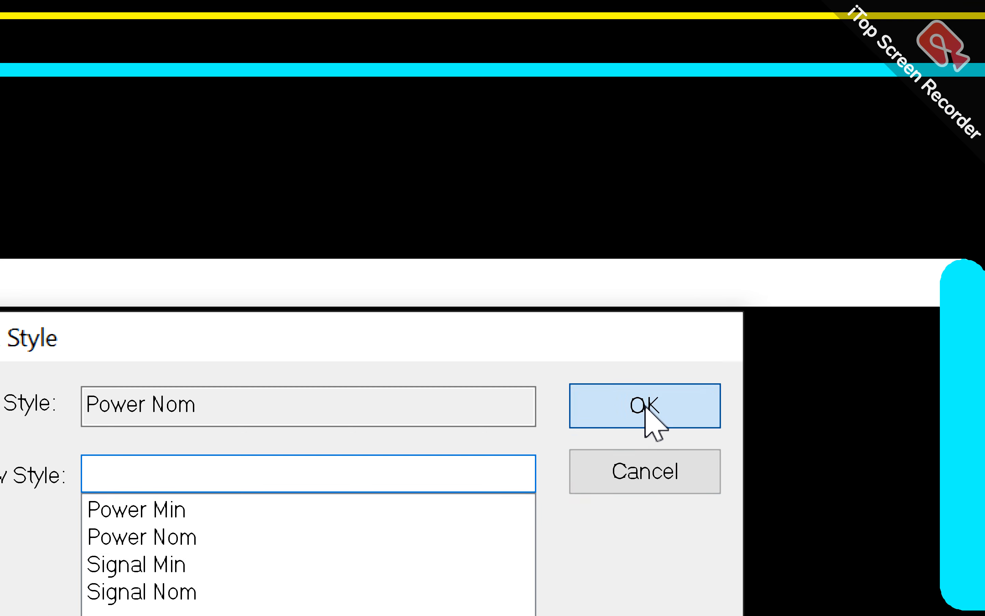
{"action": "left_click", "coordinate": [643, 405]}
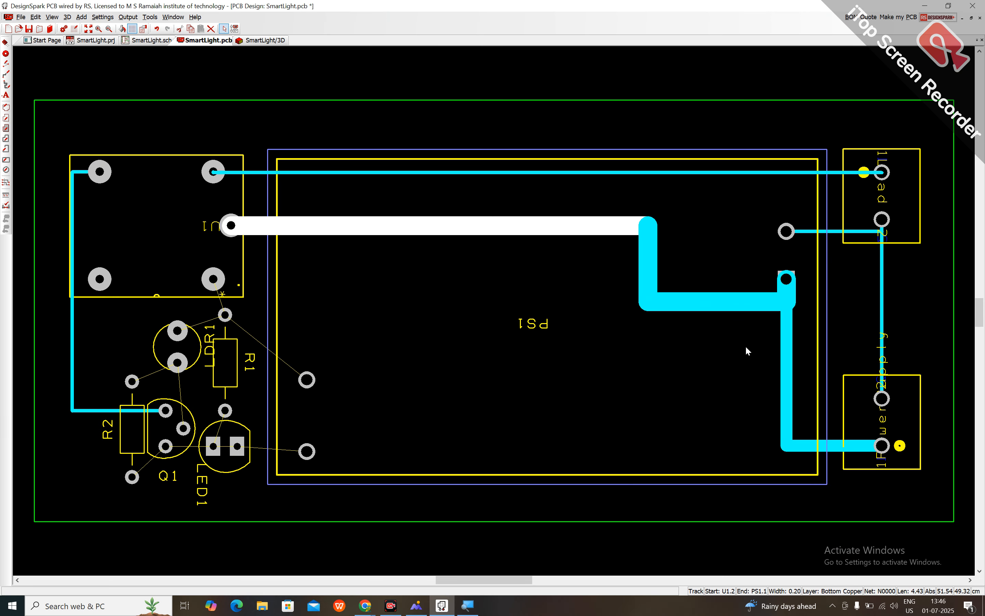
Widen all segments of the track from PS1's square pad to power supply connector pin 1 to 0.20 cm, and deselect it.
{"action": "left_click", "coordinate": [787, 353]}
{"action": "right_click", "coordinate": [788, 352]}
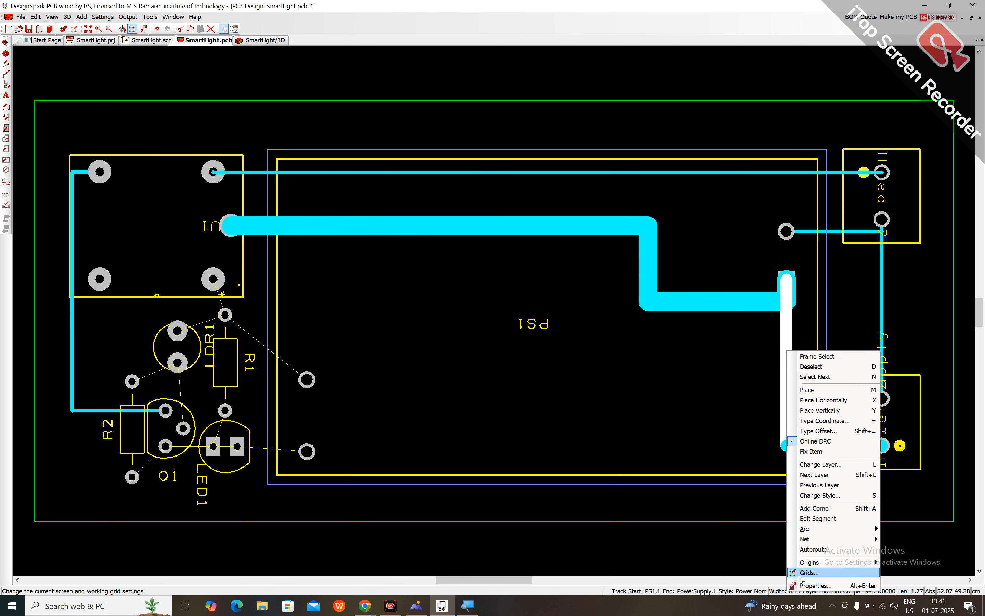
{"action": "mouse_move", "coordinate": [831, 530]}
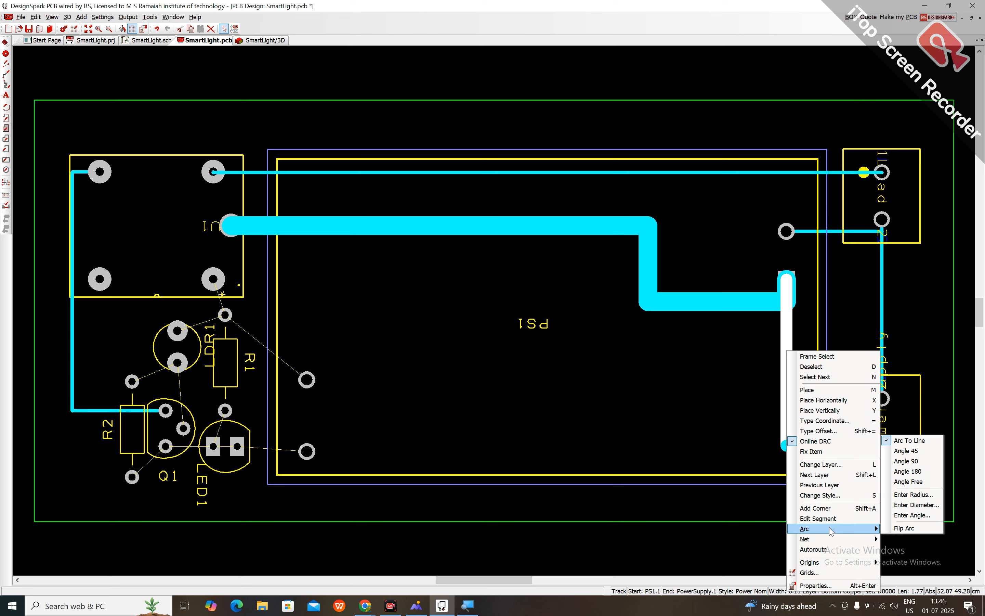
{"action": "key", "text": "s"}
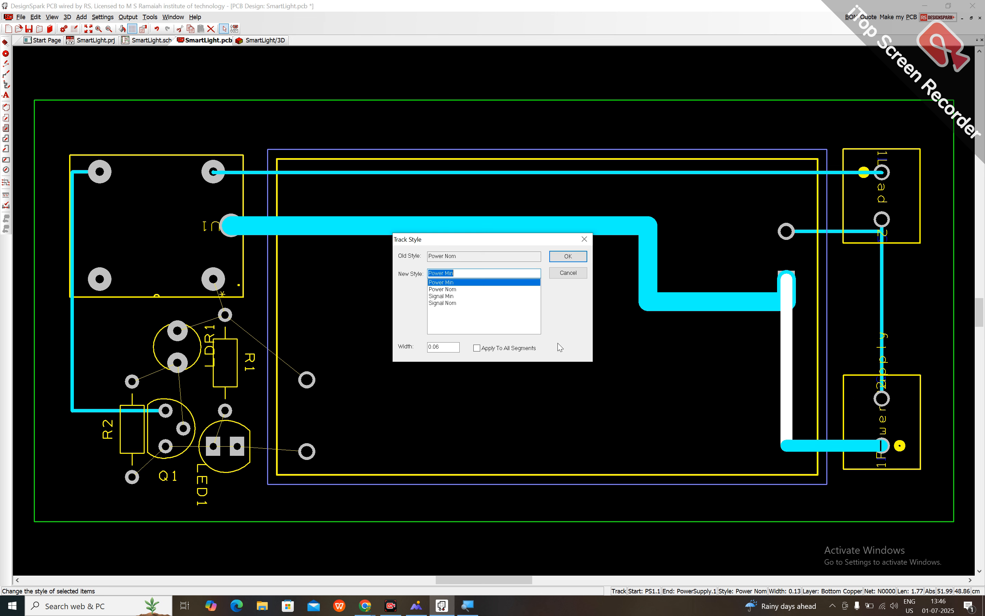
{"action": "left_click", "coordinate": [451, 347]}
{"action": "key", "text": "BackSpace"}
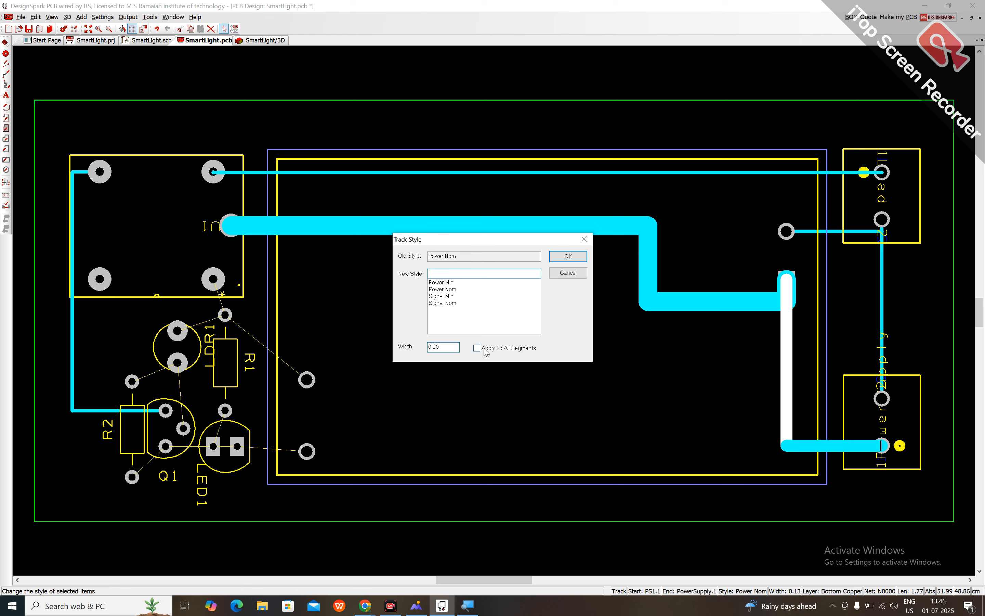
{"action": "left_click", "coordinate": [572, 256]}
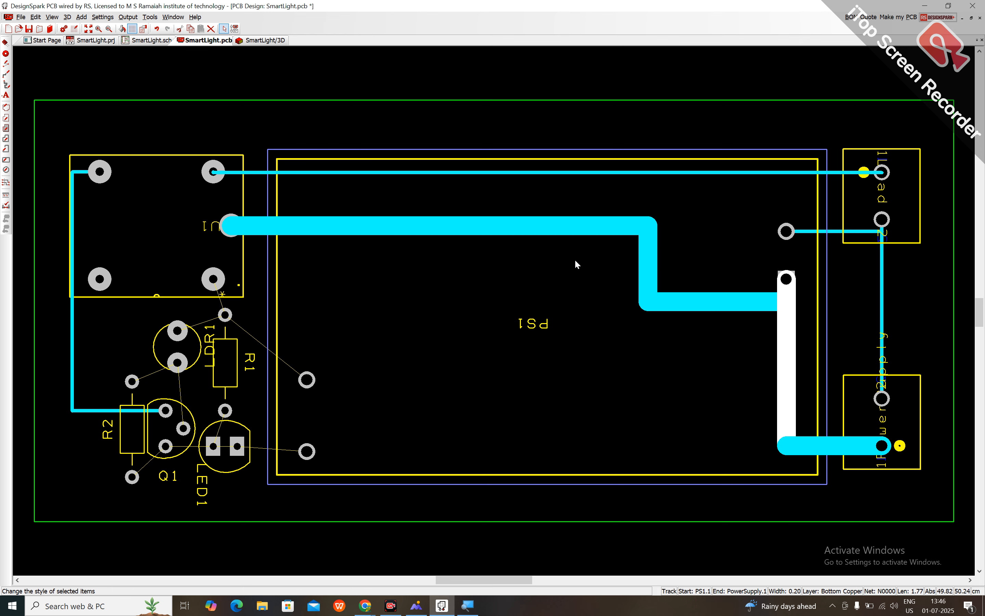
{"action": "left_click", "coordinate": [573, 334]}
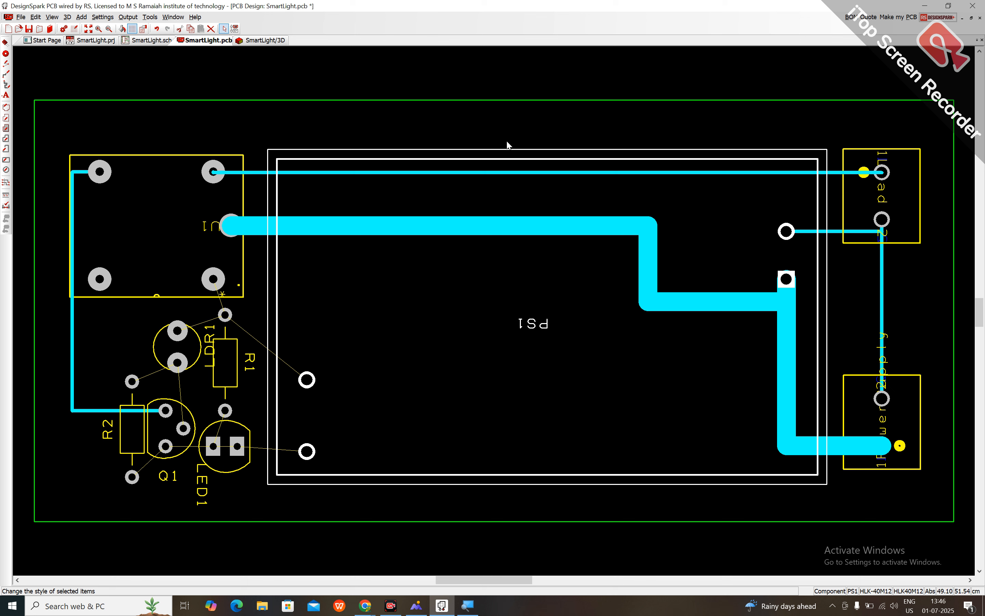
{"action": "left_click", "coordinate": [510, 124]}
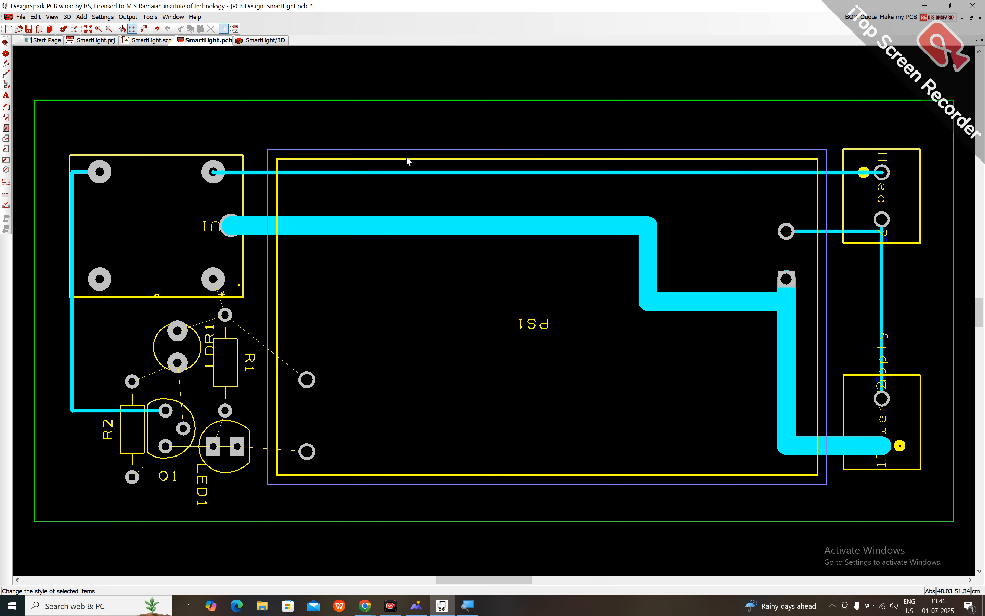
Set the width of the U1 to Load pin 1 track to 0.20 cm, applied to all its segments.
{"action": "left_click", "coordinate": [372, 173]}
{"action": "right_click", "coordinate": [373, 175]}
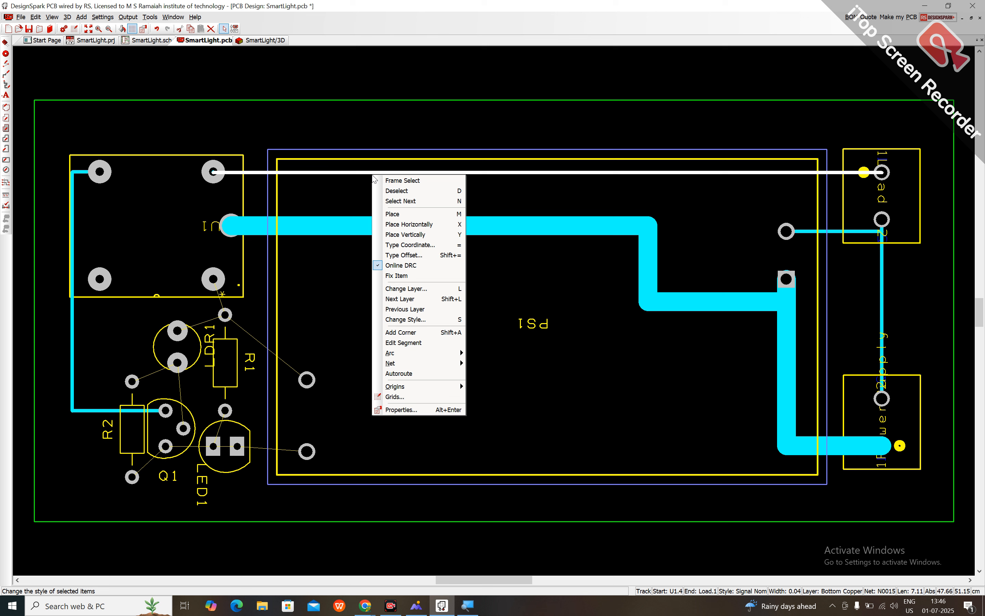
{"action": "left_click", "coordinate": [453, 411]}
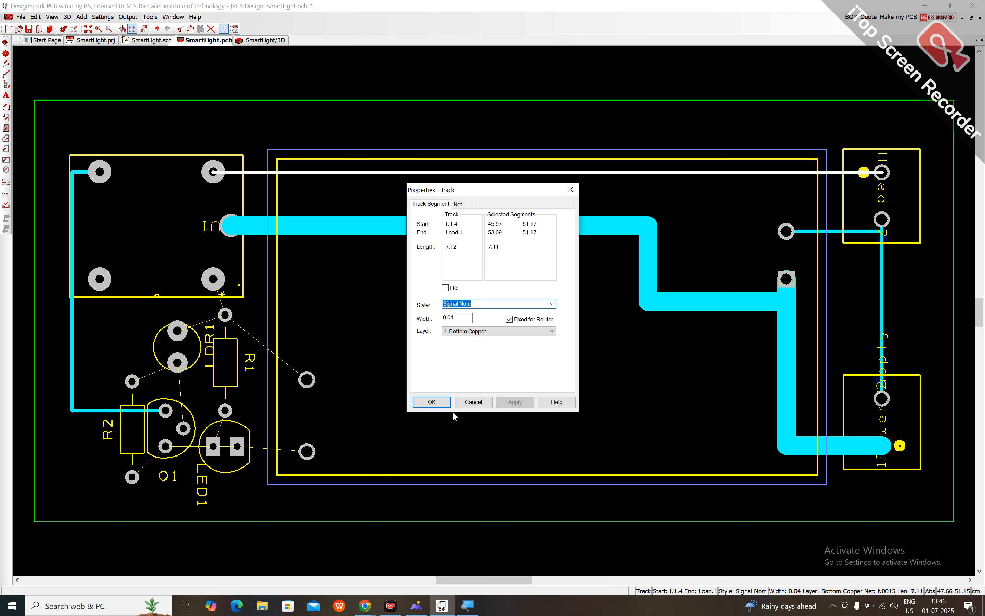
{"action": "left_click", "coordinate": [490, 405]}
{"action": "key", "text": "s"}
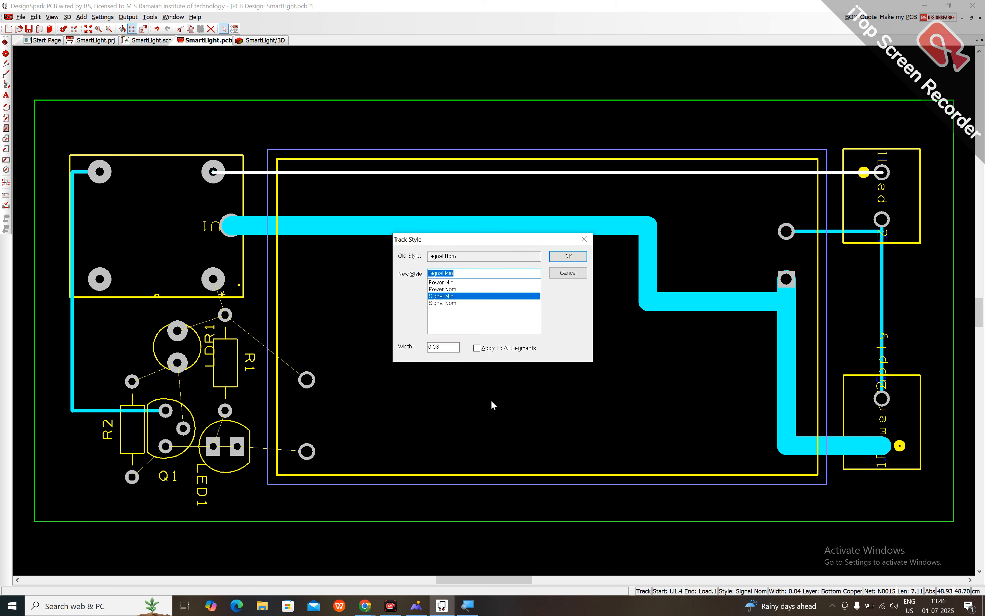
{"action": "left_click", "coordinate": [497, 350]}
{"action": "left_click", "coordinate": [450, 346]}
{"action": "key", "text": "BackSpace"}
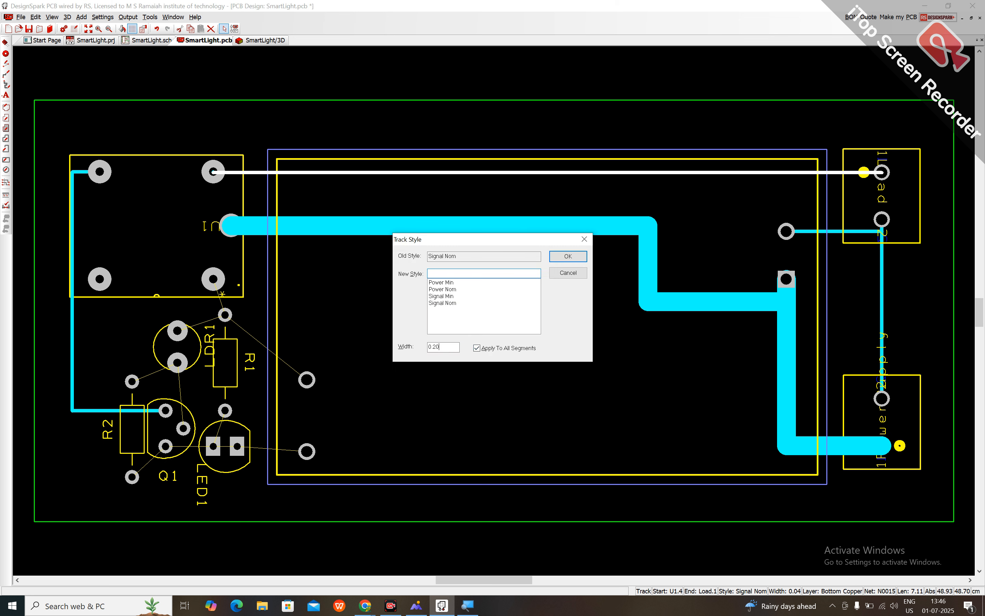
{"action": "left_click", "coordinate": [568, 257]}
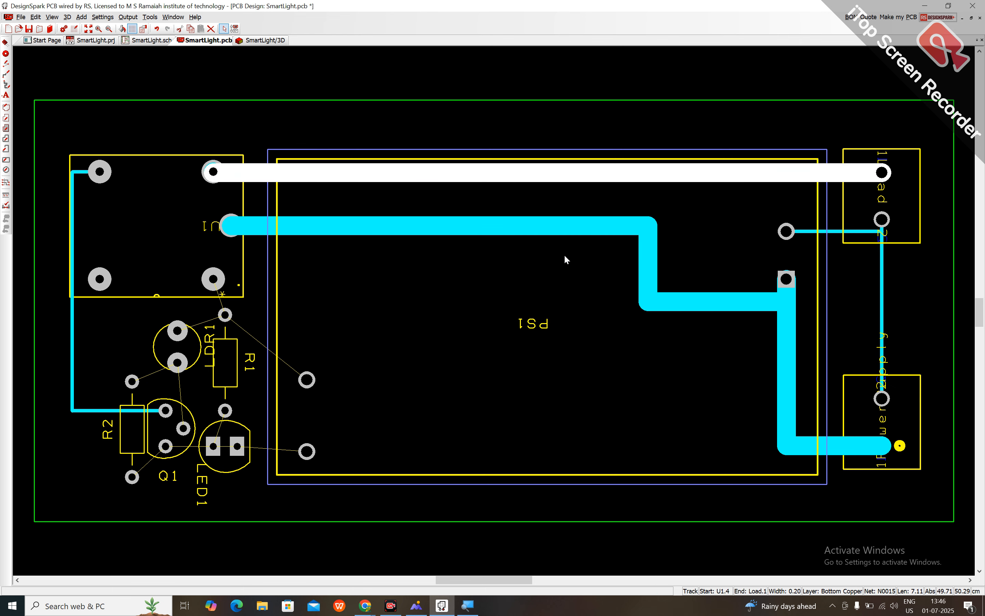
Change all segments of the track between PS1's upper round pad and Load pin 2 to a width of 0.20 cm.
{"action": "left_click", "coordinate": [803, 232]}
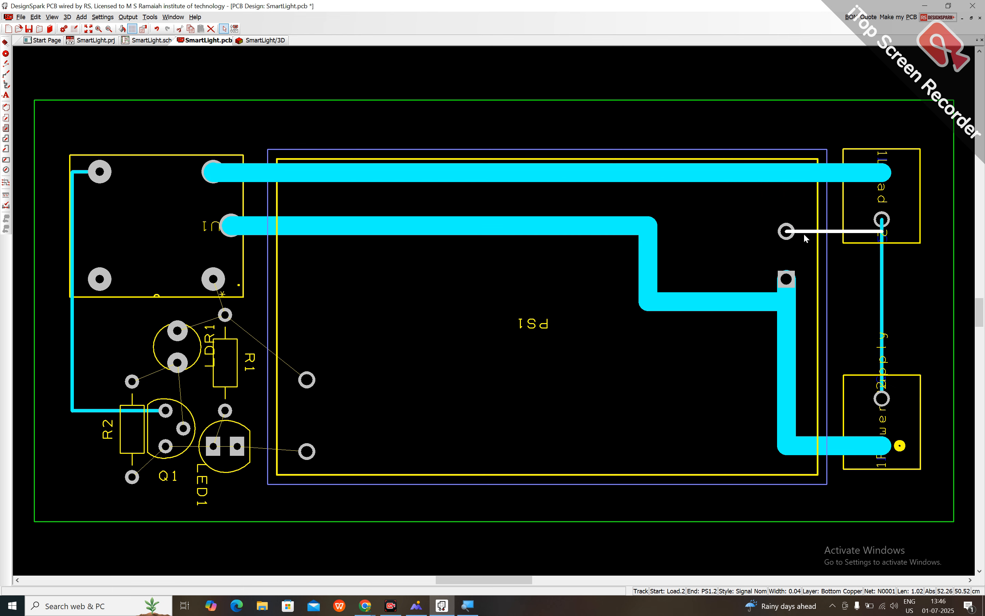
{"action": "key", "text": "s"}
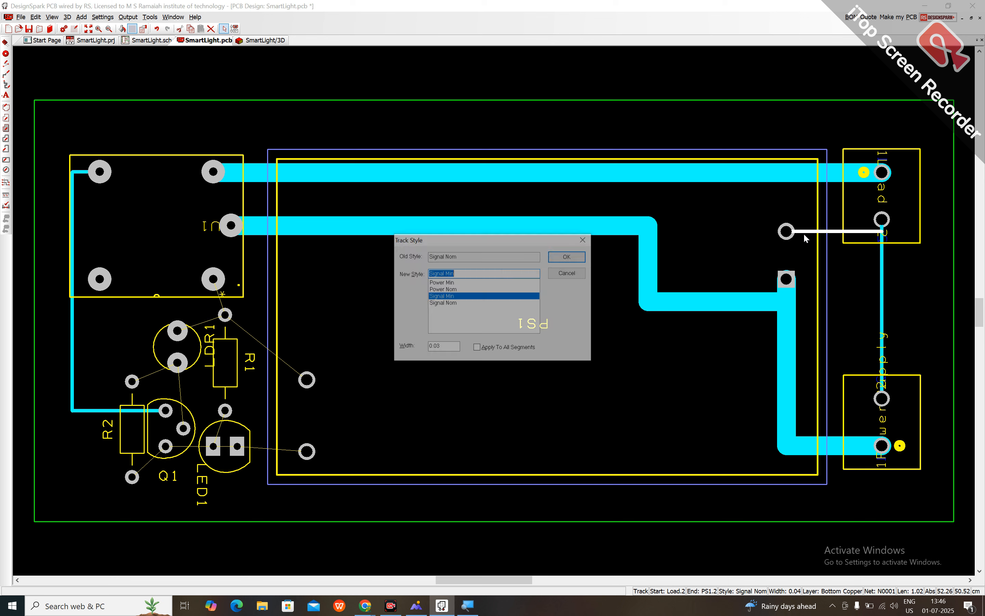
{"action": "left_click", "coordinate": [449, 349]}
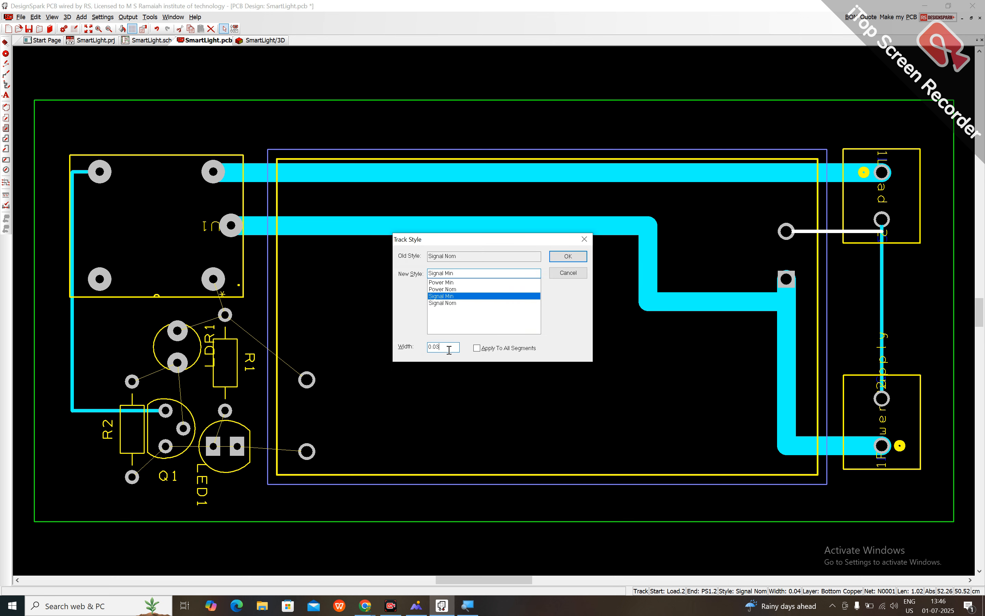
{"action": "key", "text": "BackSpace"}
{"action": "key", "text": "BackSpace"}
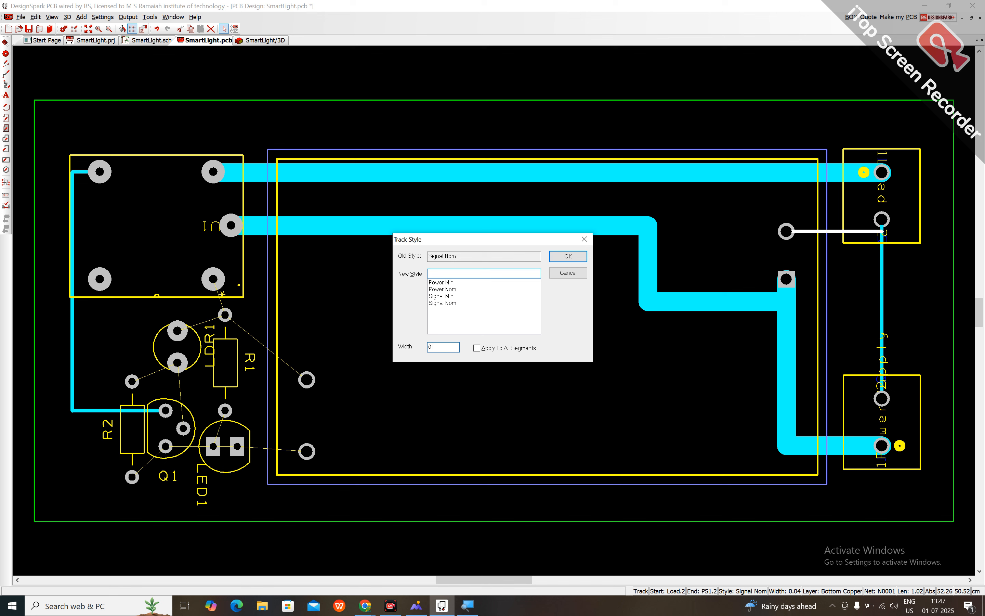
{"action": "left_click", "coordinate": [517, 350]}
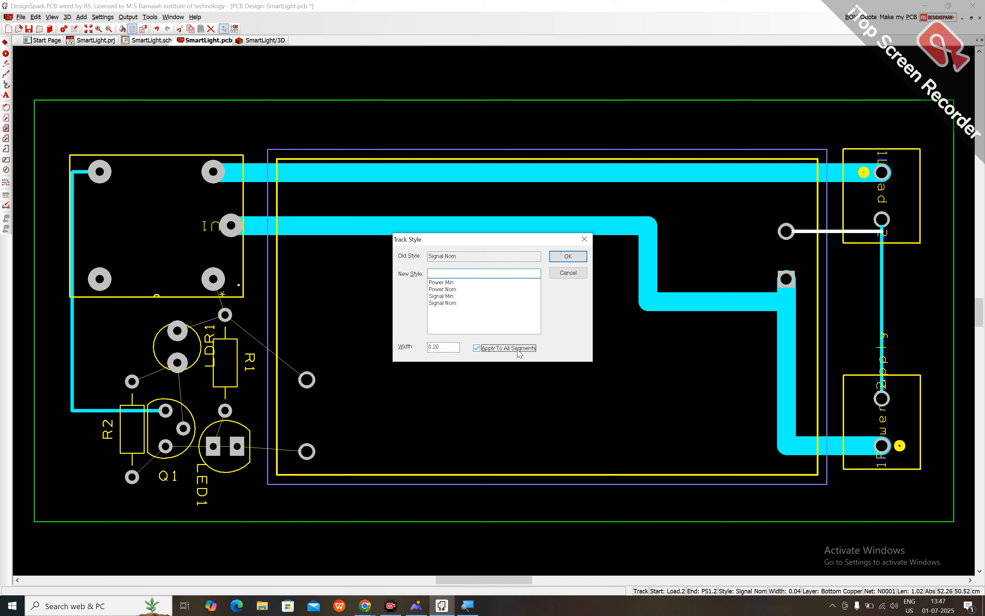
{"action": "left_click", "coordinate": [568, 256]}
Set the width of the vertical track from Load pin 2 to power supply connector pin 2 to 0.20 cm, and deselect it.
{"action": "left_click", "coordinate": [884, 295]}
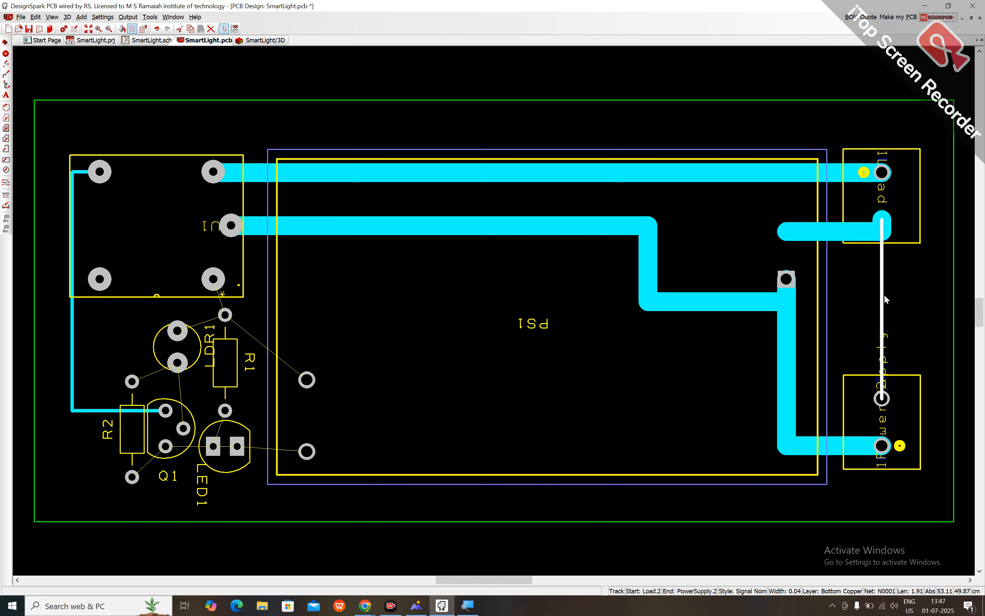
{"action": "key", "text": "s"}
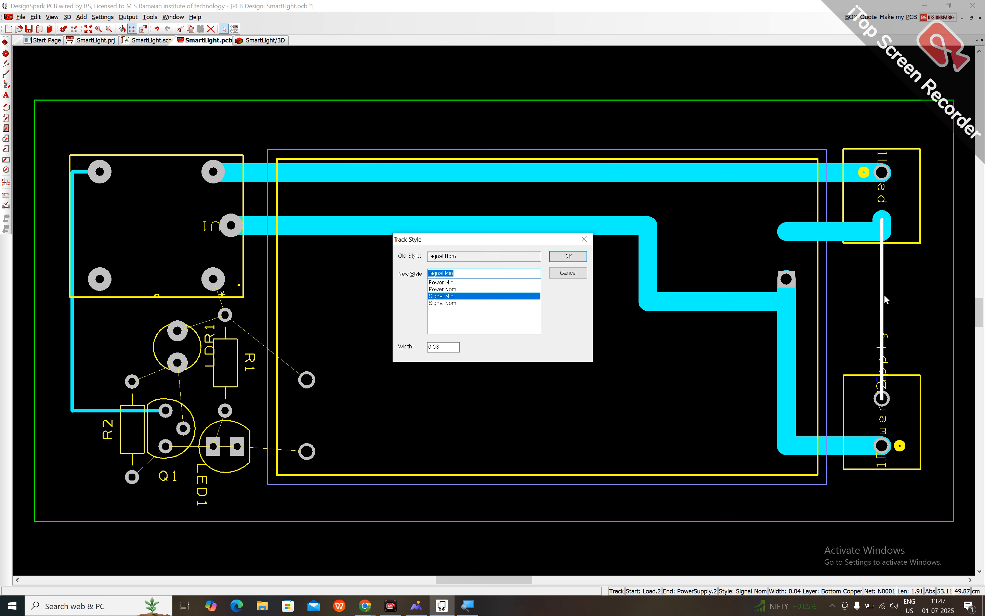
{"action": "left_click", "coordinate": [452, 345]}
{"action": "key", "text": "BackSpace"}
{"action": "key", "text": "BackSpace"}
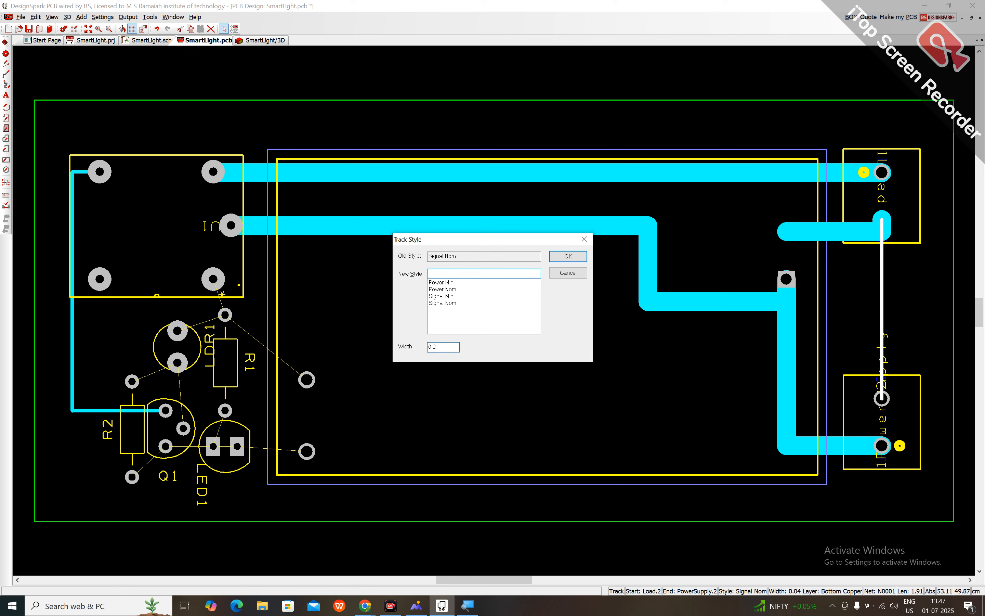
{"action": "left_click", "coordinate": [568, 256]}
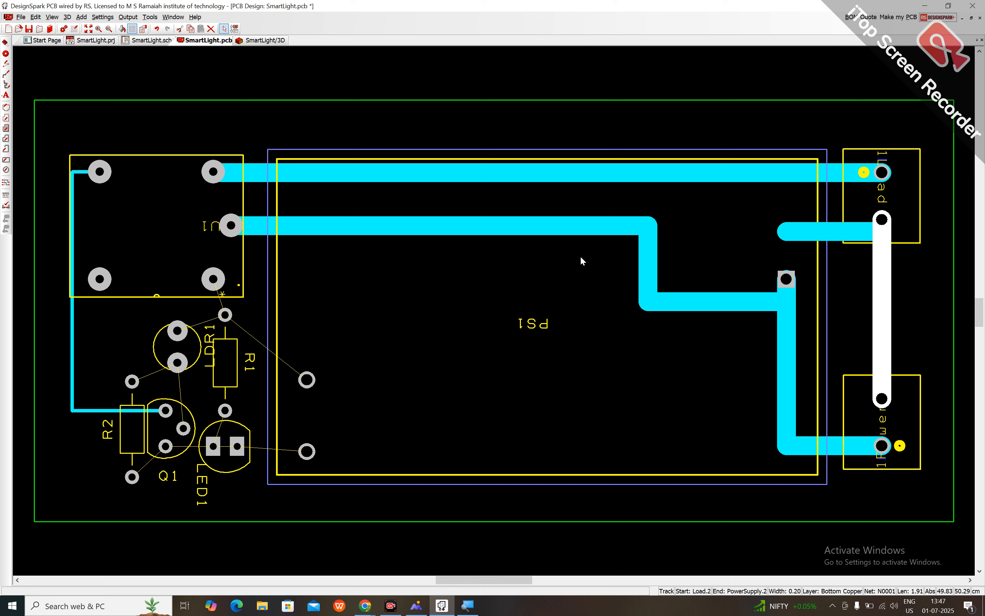
{"action": "left_click", "coordinate": [844, 302]}
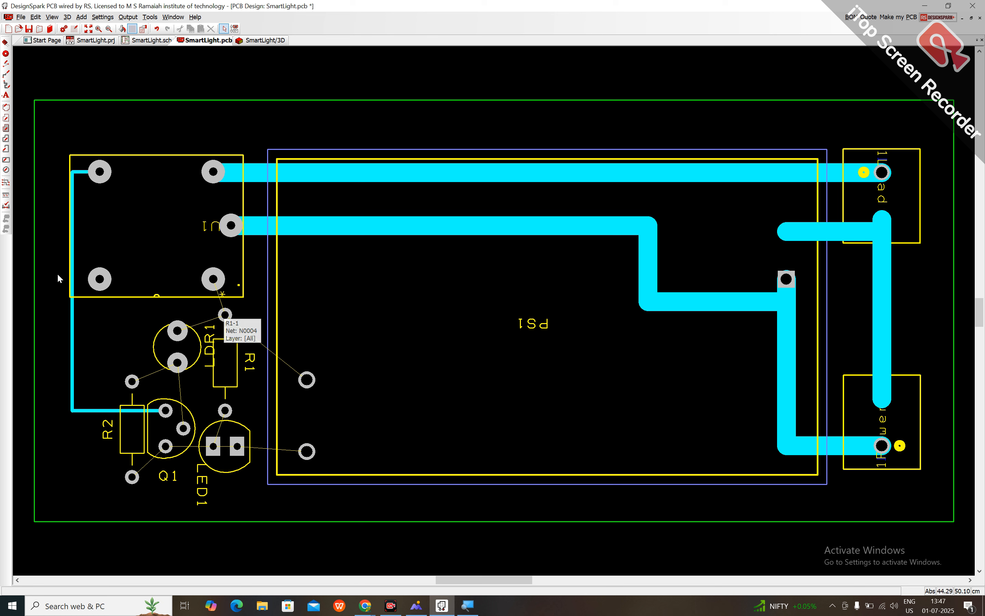
Set the width of the track from U1's upper left pad to Q1 to 0.08 cm on all segments.
{"action": "left_click", "coordinate": [72, 284]}
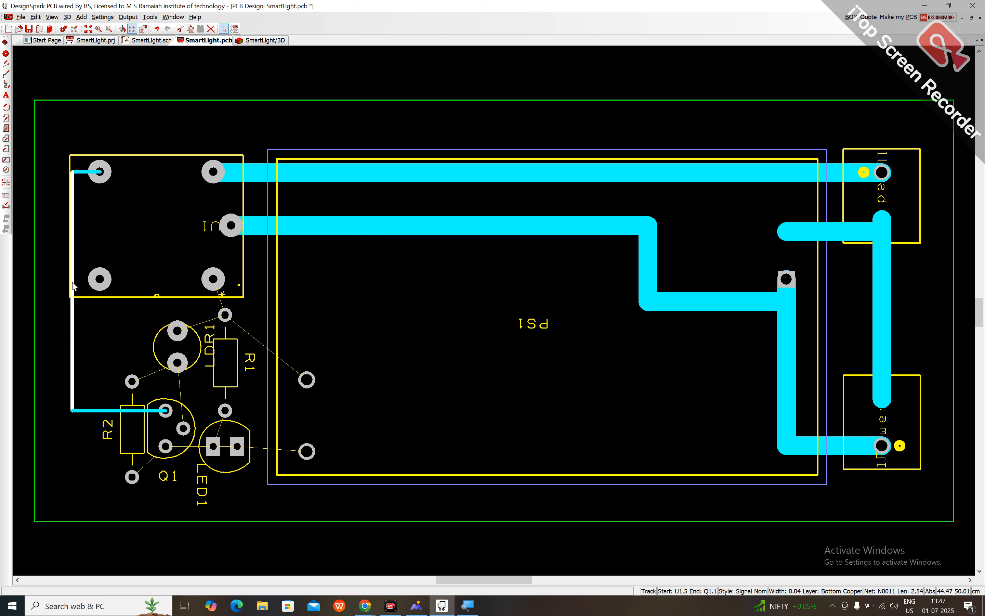
{"action": "left_click", "coordinate": [73, 284]}
{"action": "right_click", "coordinate": [9, 374]}
{"action": "left_click", "coordinate": [74, 323]}
{"action": "key", "text": "s"}
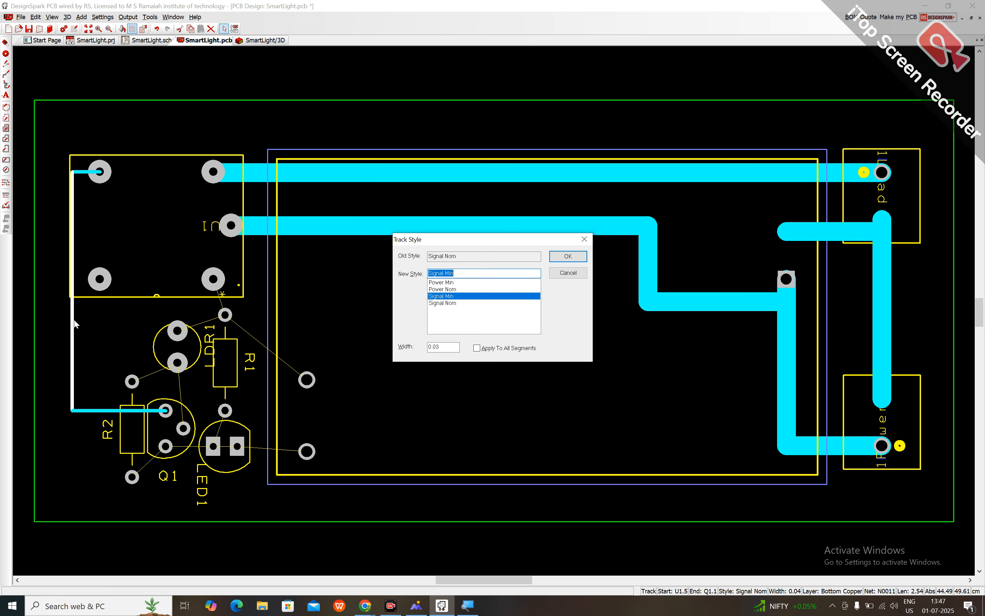
{"action": "left_click", "coordinate": [445, 347]}
{"action": "key", "text": "BackSpace"}
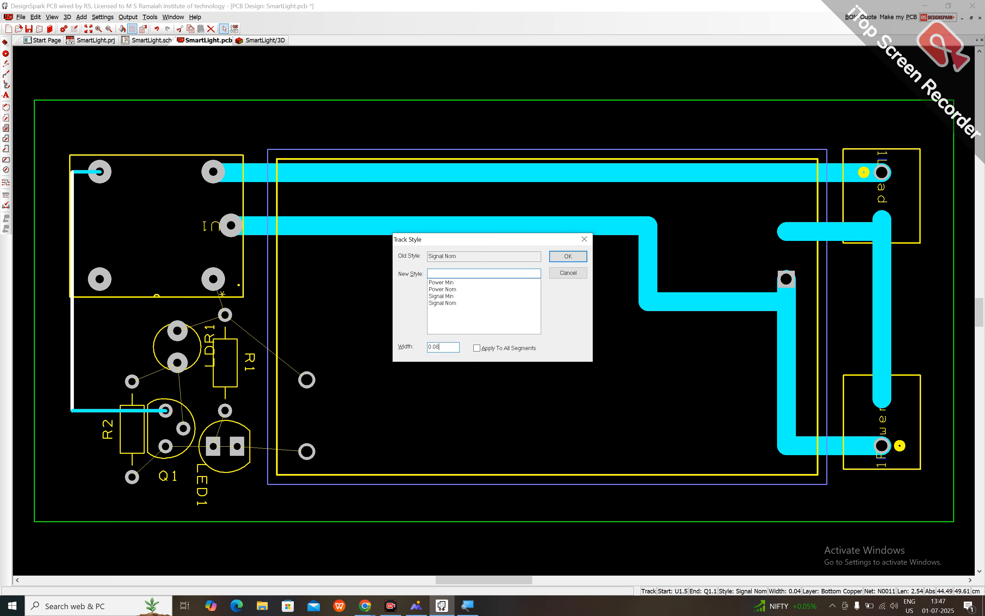
{"action": "left_click", "coordinate": [514, 349]}
{"action": "left_click", "coordinate": [566, 257]}
{"action": "left_click", "coordinate": [395, 374]}
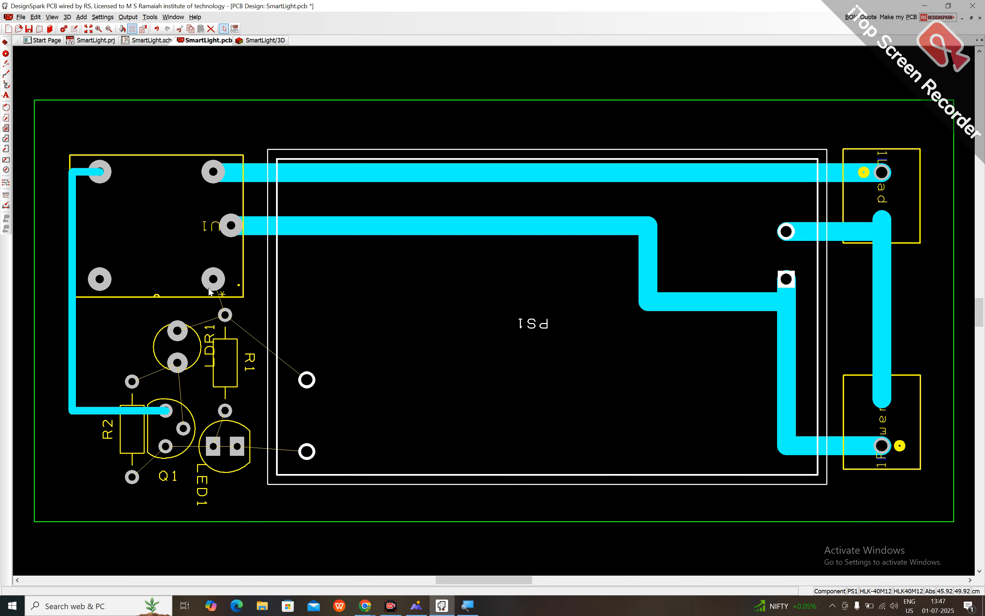
{"action": "double_click", "coordinate": [221, 306]}
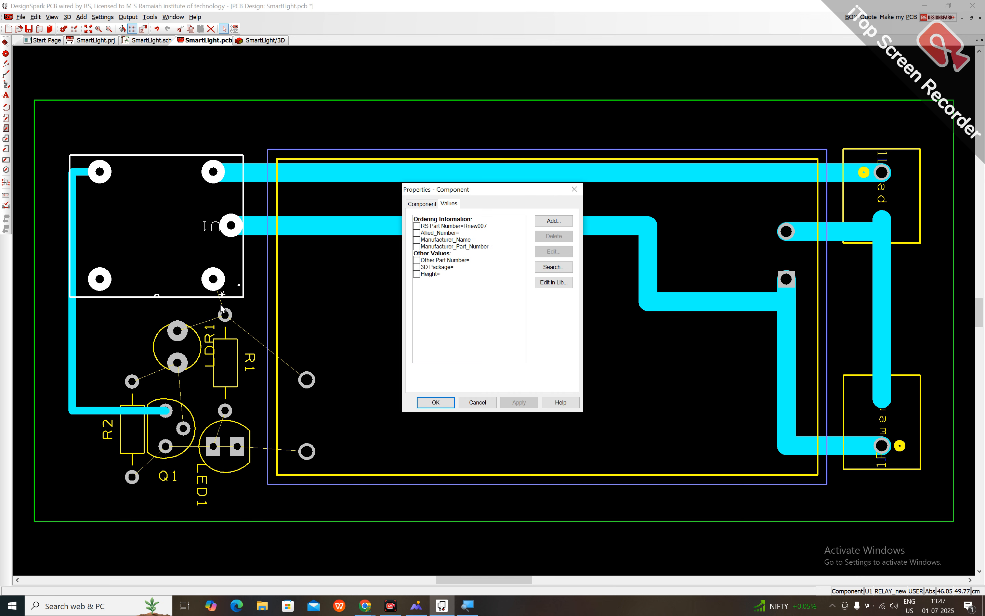
{"action": "left_click", "coordinate": [464, 404]}
{"action": "left_click", "coordinate": [375, 545]}
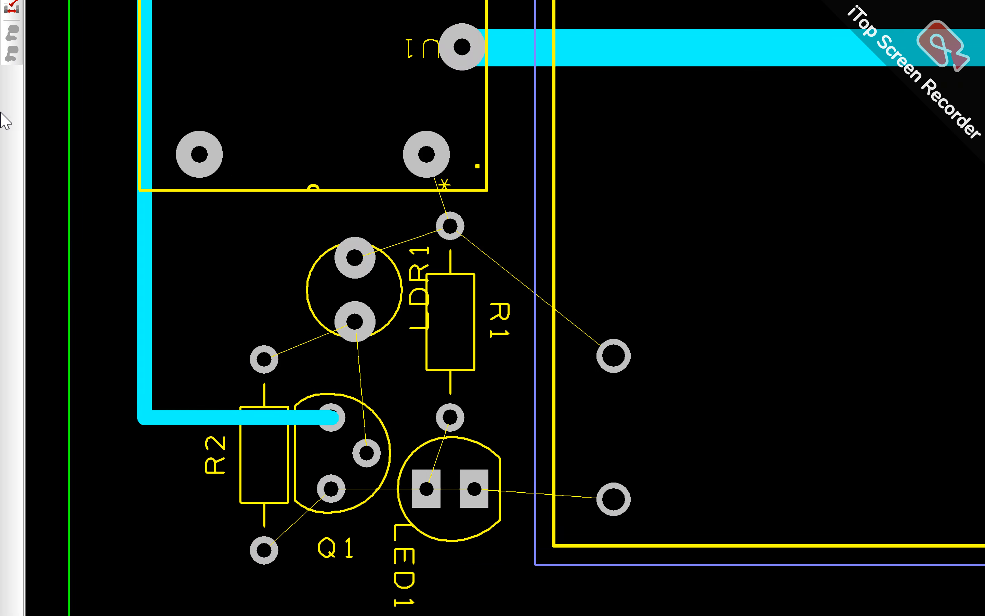
Route a bottom copper track between R1's upper pad and U1's lower right pad.
{"action": "left_click", "coordinate": [443, 203]}
{"action": "left_click", "coordinate": [439, 145]}
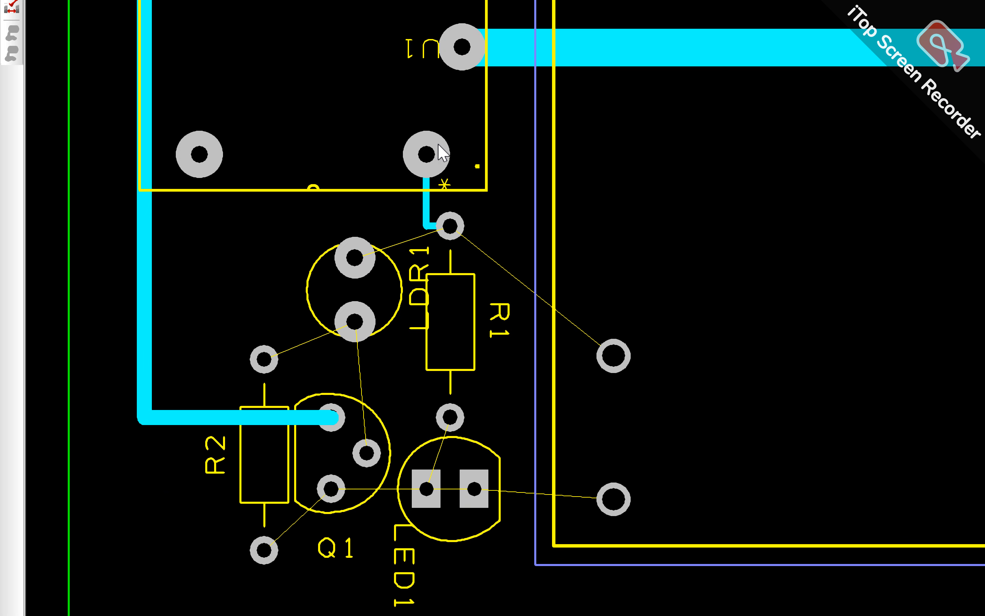
{"action": "left_click", "coordinate": [398, 244]}
{"action": "left_click", "coordinate": [445, 231]}
{"action": "key", "text": "ctrl+z"}
{"action": "left_click", "coordinate": [145, 262]}
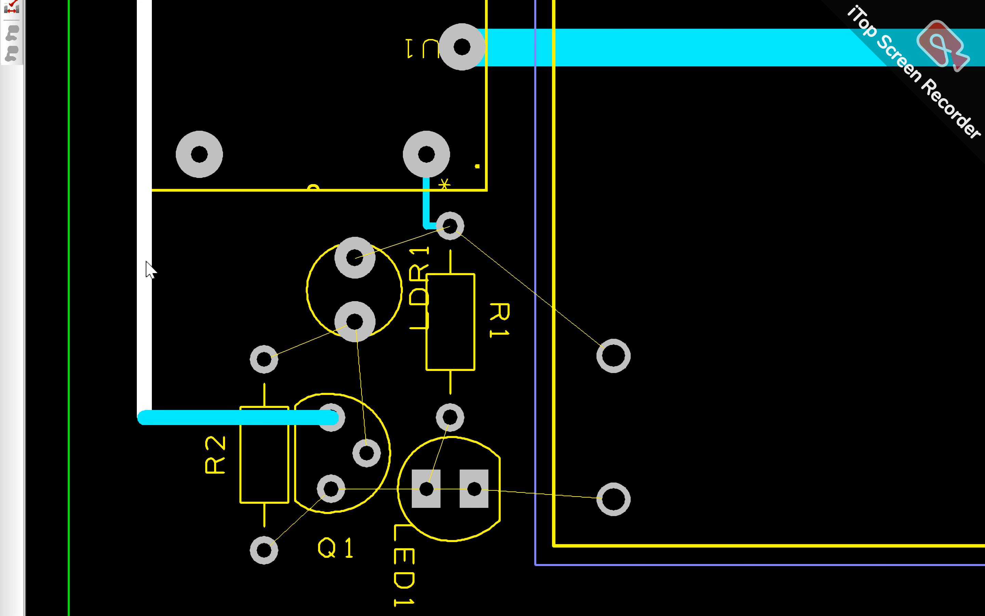
{"action": "right_click", "coordinate": [146, 262]}
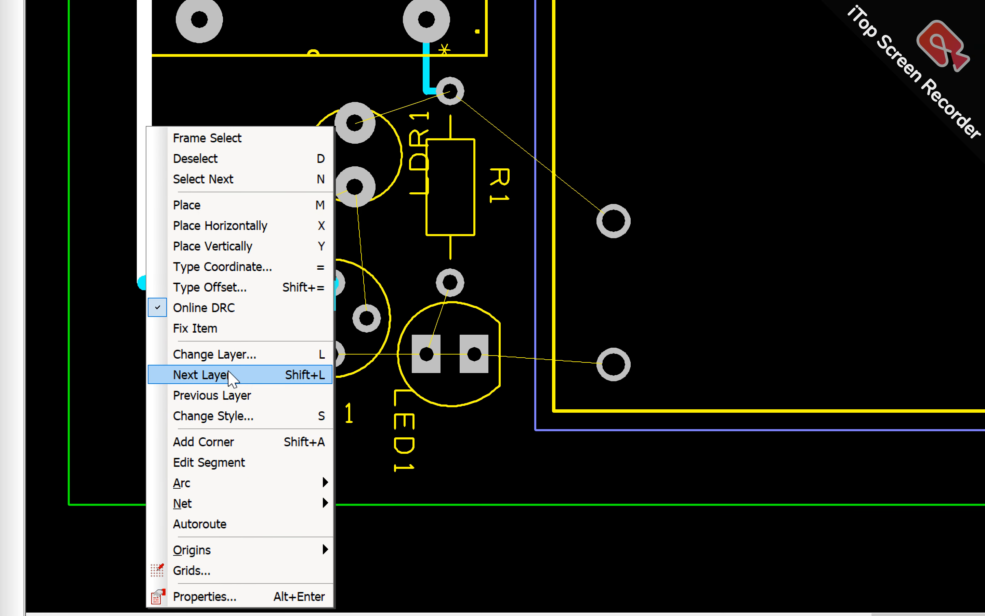
{"action": "left_click", "coordinate": [234, 415]}
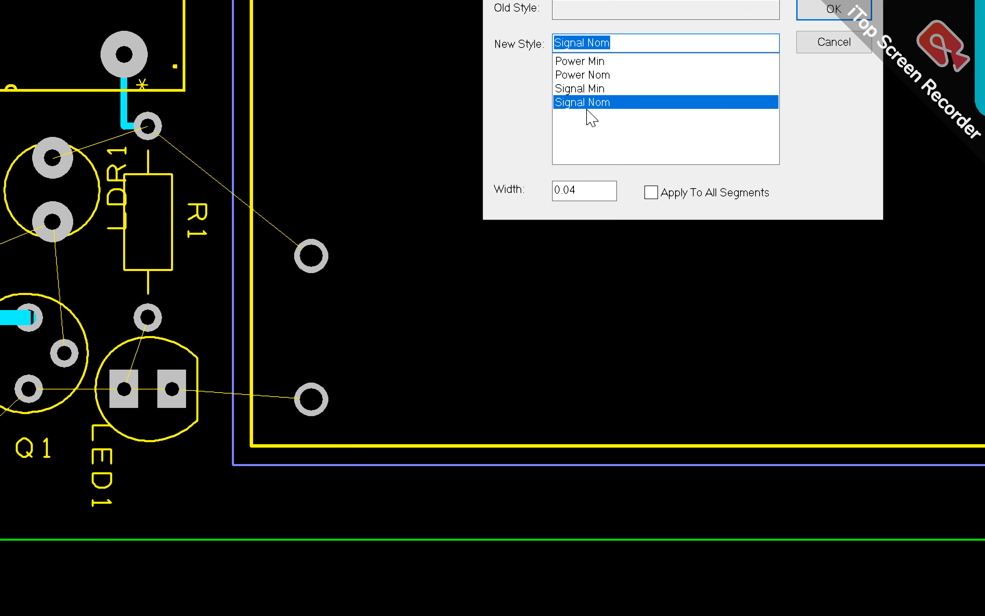
{"action": "left_click", "coordinate": [834, 66]}
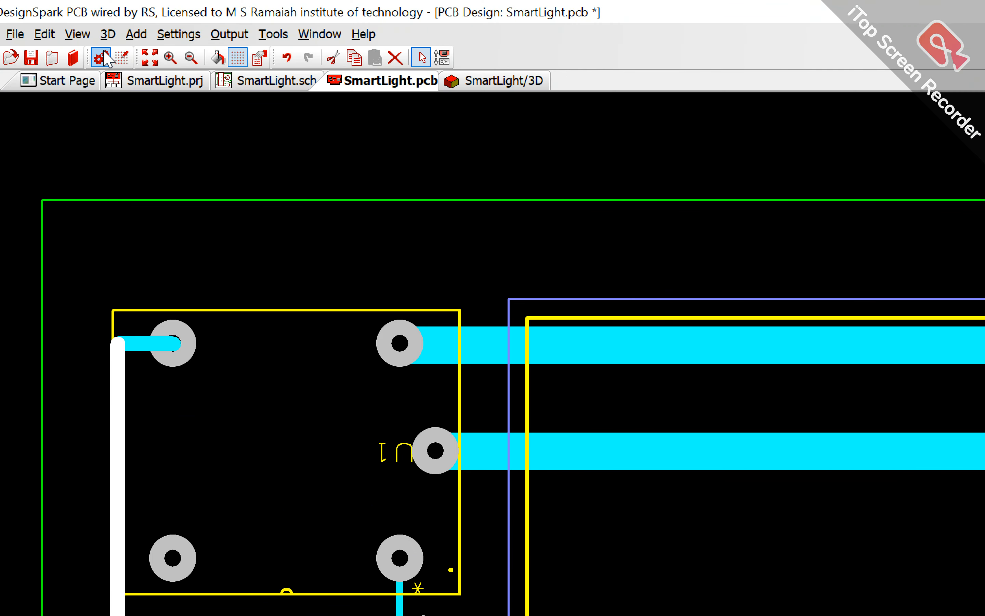
Set the width of the Signal Nom track style to 0.06 in the design technology settings.
{"action": "left_click", "coordinate": [104, 52]}
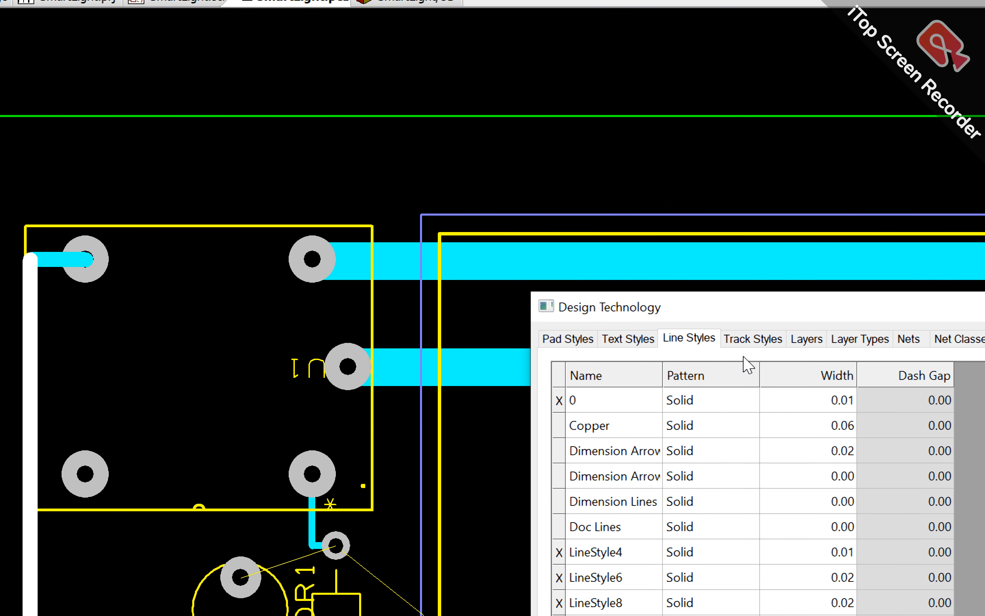
{"action": "left_click", "coordinate": [749, 343]}
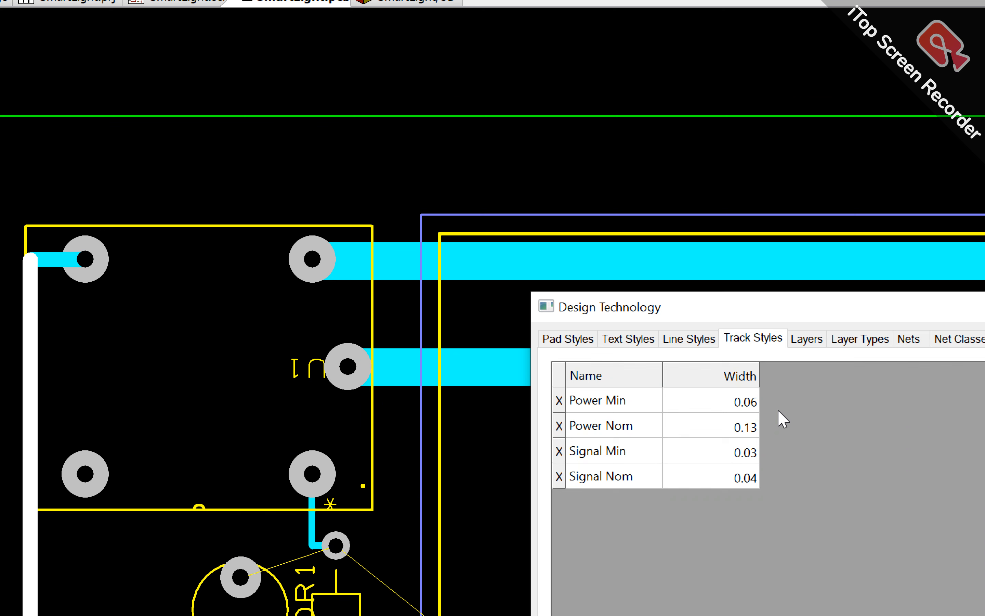
{"action": "left_click", "coordinate": [754, 474]}
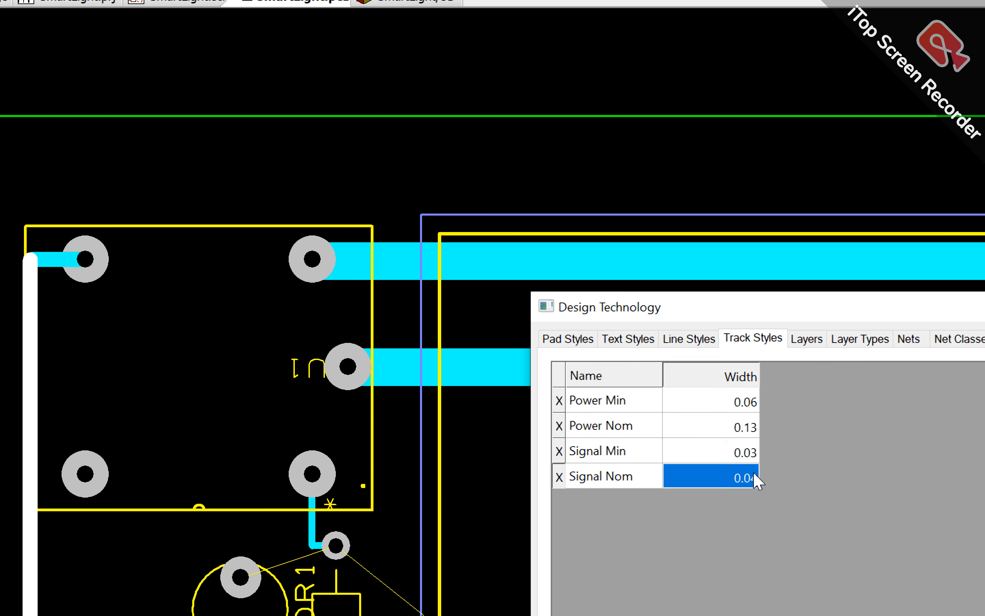
{"action": "type", "text": "0"}
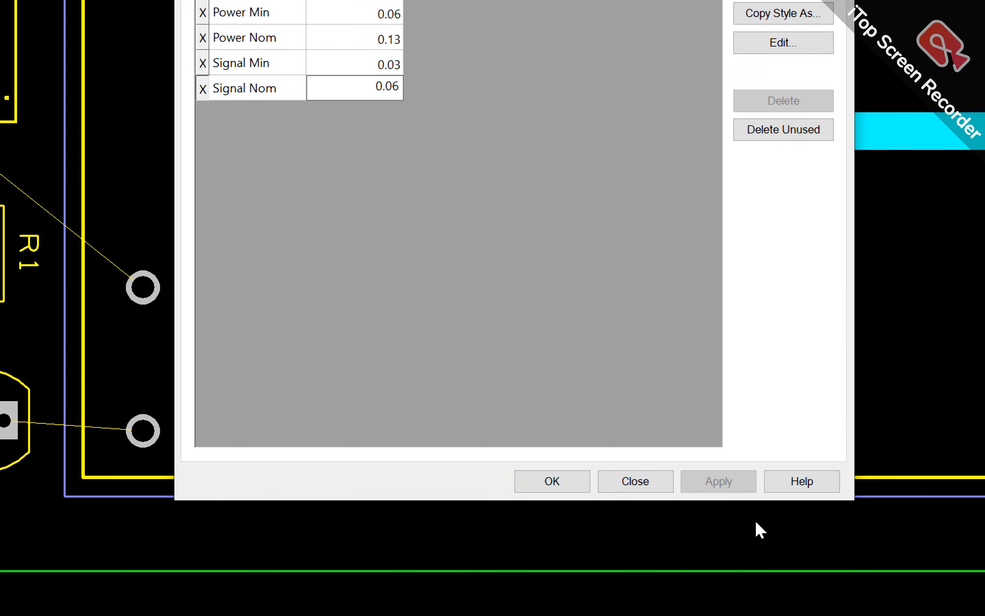
{"action": "left_click", "coordinate": [522, 482]}
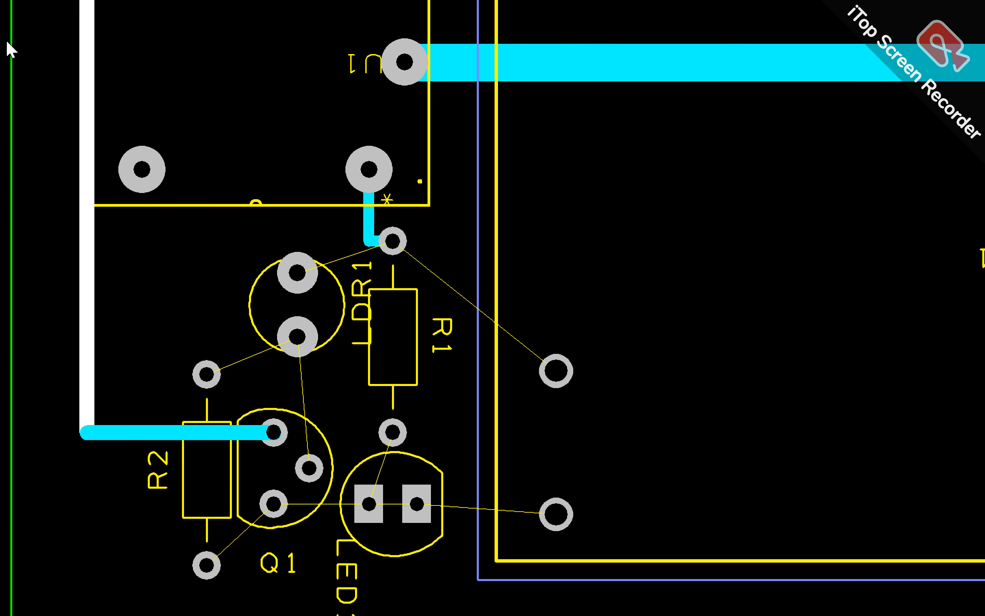
{"action": "left_click", "coordinate": [351, 261]}
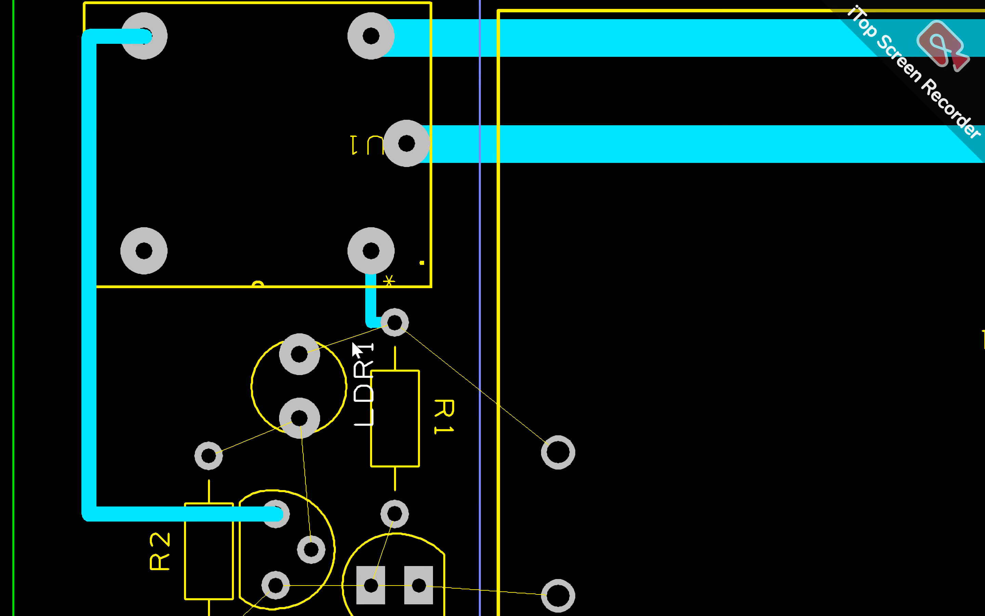
{"action": "double_click", "coordinate": [353, 345]}
{"action": "left_click", "coordinate": [896, 500]}
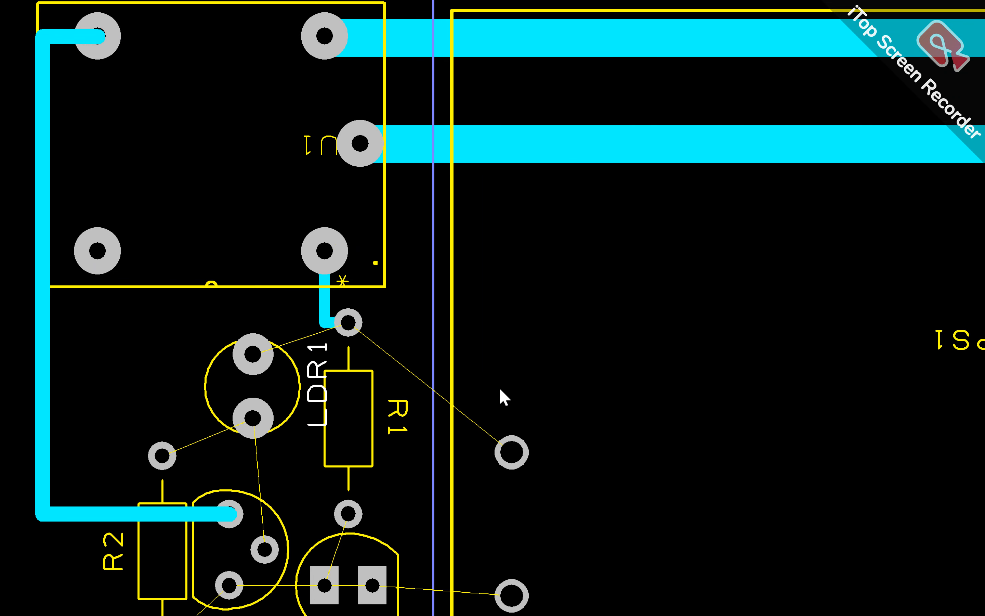
Route tracks from R1's upper pad to PS1's upper left pad and from LDR1's upper pad to the U1–R1 track.
{"action": "left_click", "coordinate": [348, 322]}
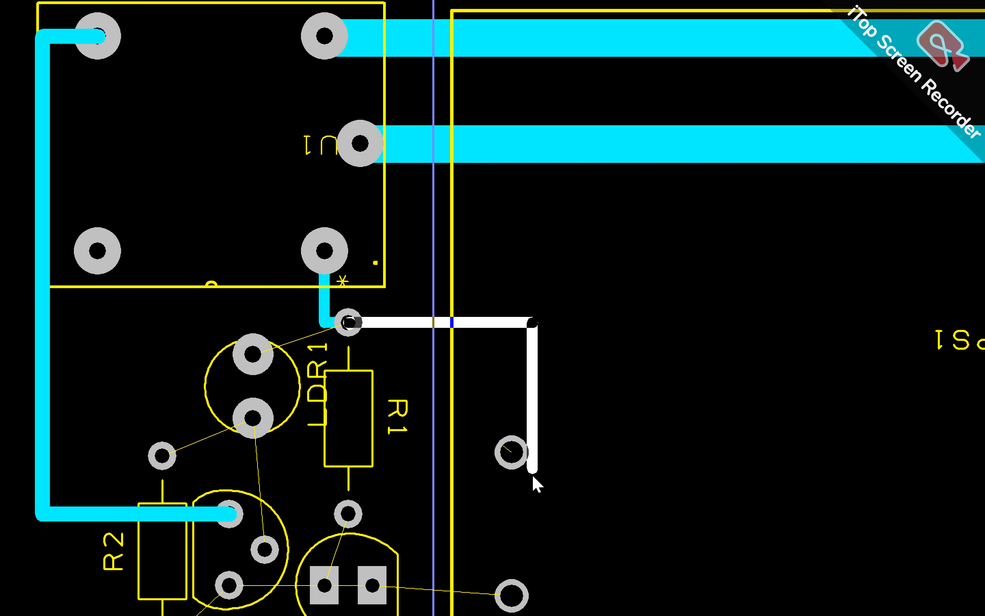
{"action": "left_click", "coordinate": [512, 453]}
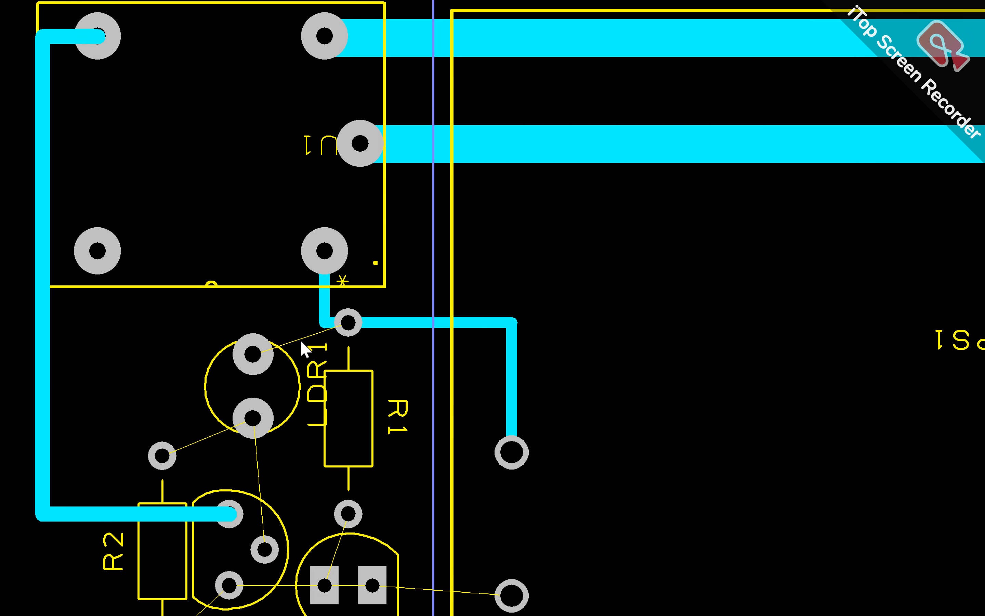
{"action": "left_click", "coordinate": [285, 346]}
{"action": "left_click", "coordinate": [254, 302]}
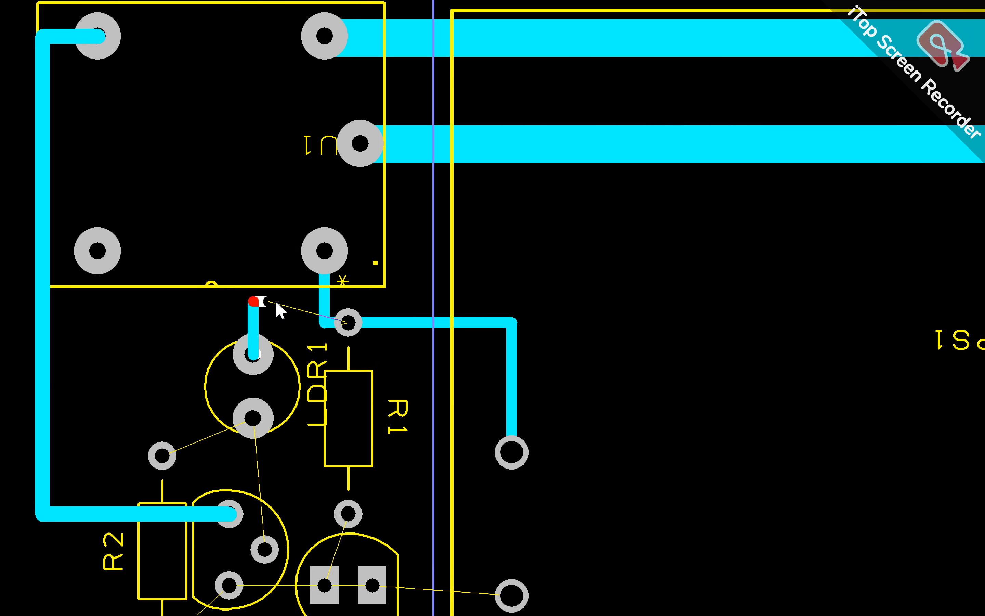
{"action": "left_click", "coordinate": [321, 299]}
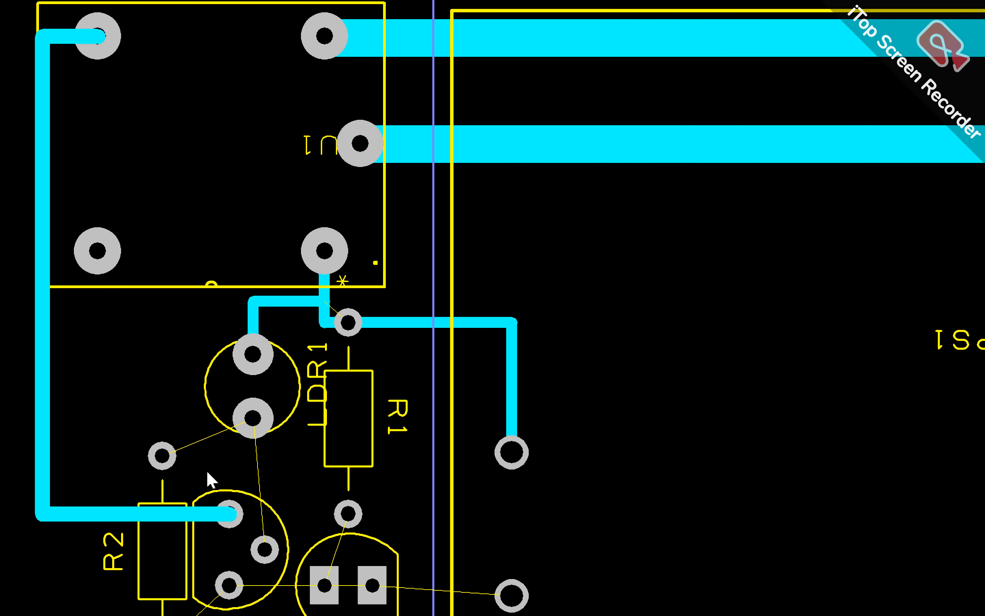
Route a track from R2's upper pad to LDR1's lower pad, and start another from there toward Q1's middle pad.
{"action": "left_click", "coordinate": [181, 448]}
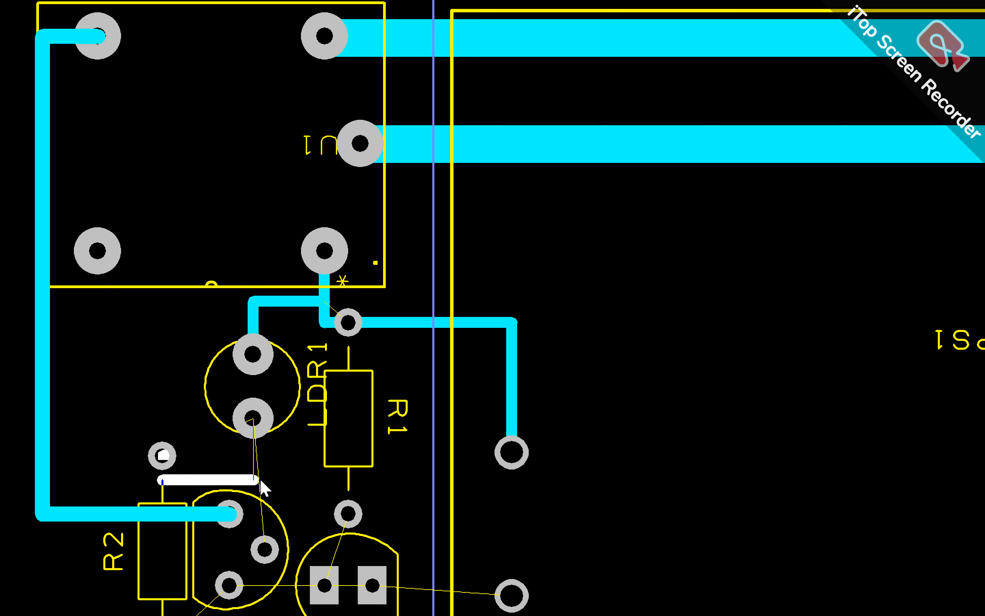
{"action": "left_click", "coordinate": [258, 462]}
{"action": "left_click", "coordinate": [259, 419]}
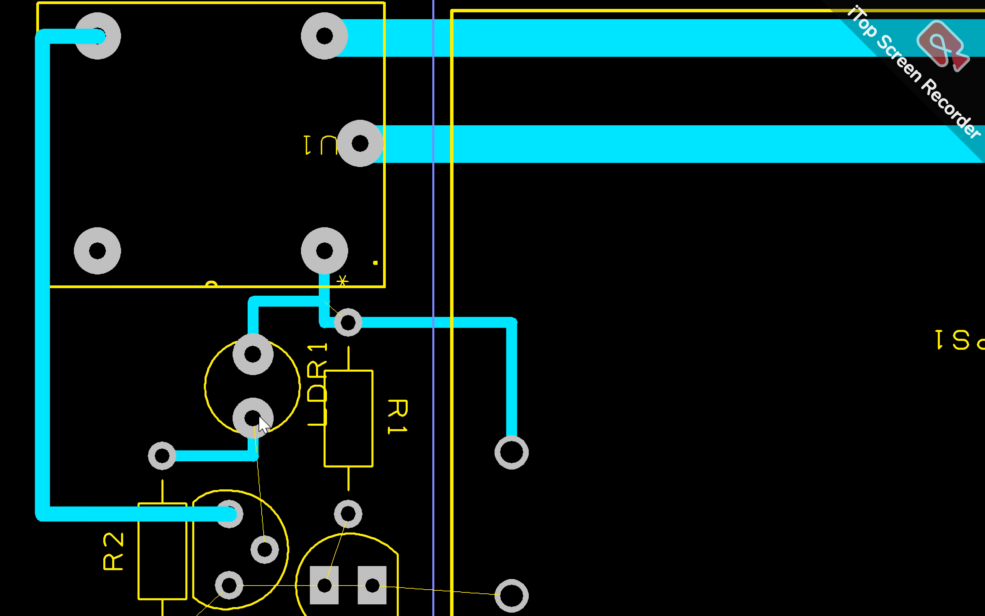
{"action": "left_click", "coordinate": [258, 477]}
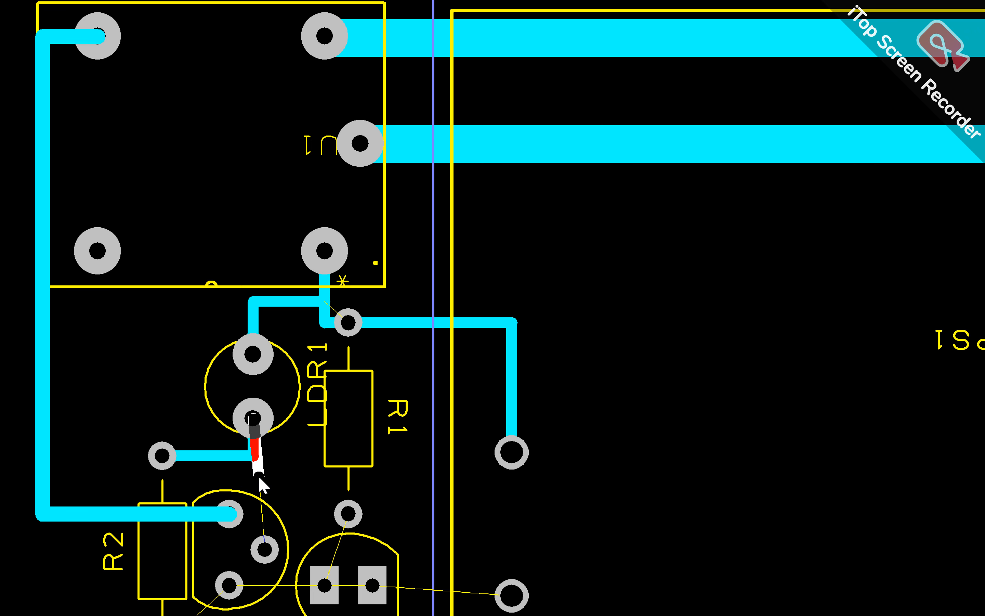
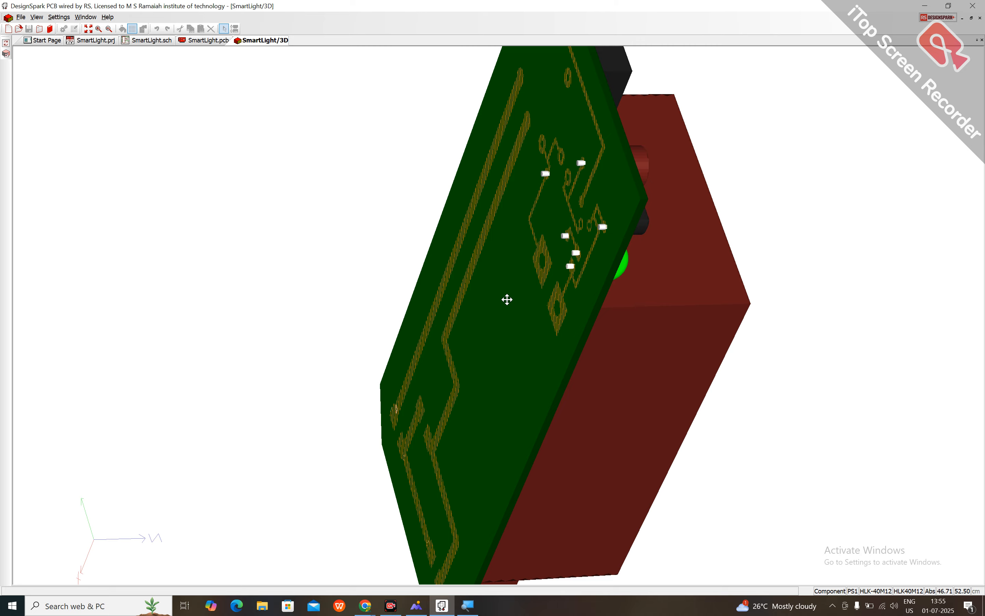
Examine the copper tracks and pads on the underside of the board in the 3D view.
{"action": "left_click_drag", "start_coordinate": [507, 299], "coordinate": [791, 382]}
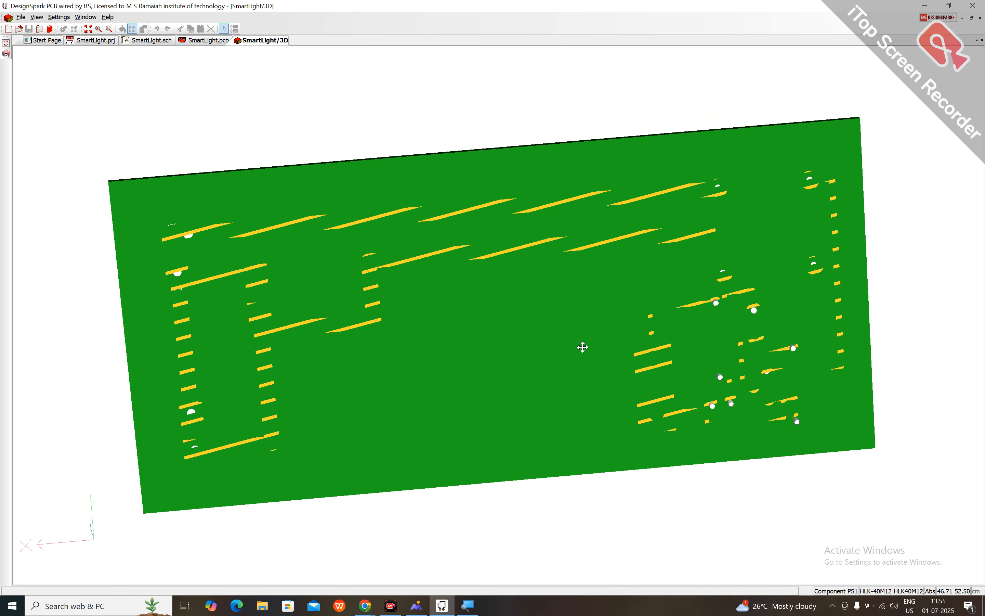
{"action": "scroll", "coordinate": [607, 312], "scroll_direction": "up", "scroll_amount": 4}
{"action": "scroll", "coordinate": [608, 311], "scroll_direction": "down", "scroll_amount": 4}
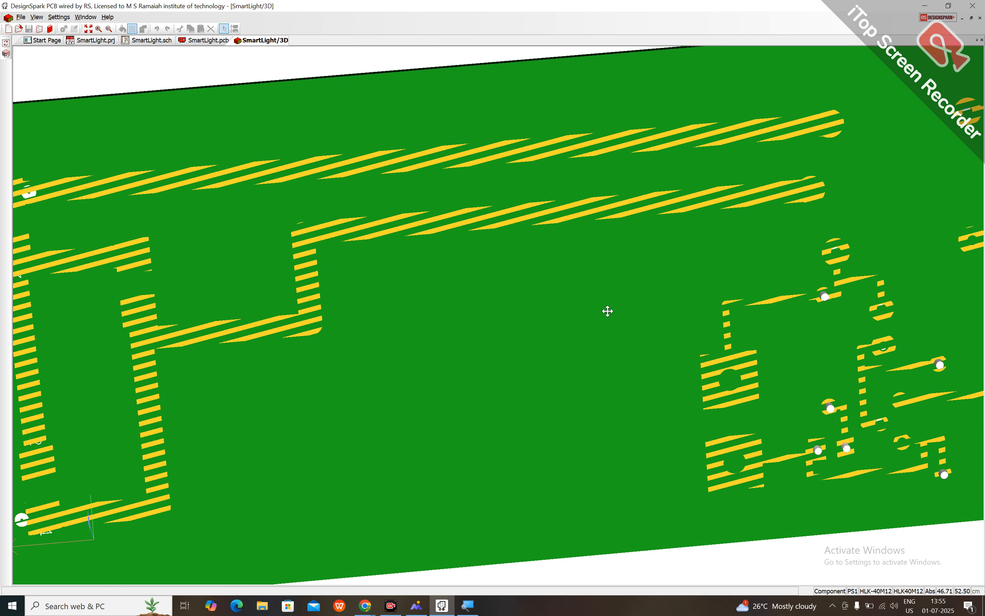
{"action": "scroll", "coordinate": [607, 311], "scroll_direction": "up", "scroll_amount": 1}
{"action": "scroll", "coordinate": [608, 311], "scroll_direction": "up", "scroll_amount": 3}
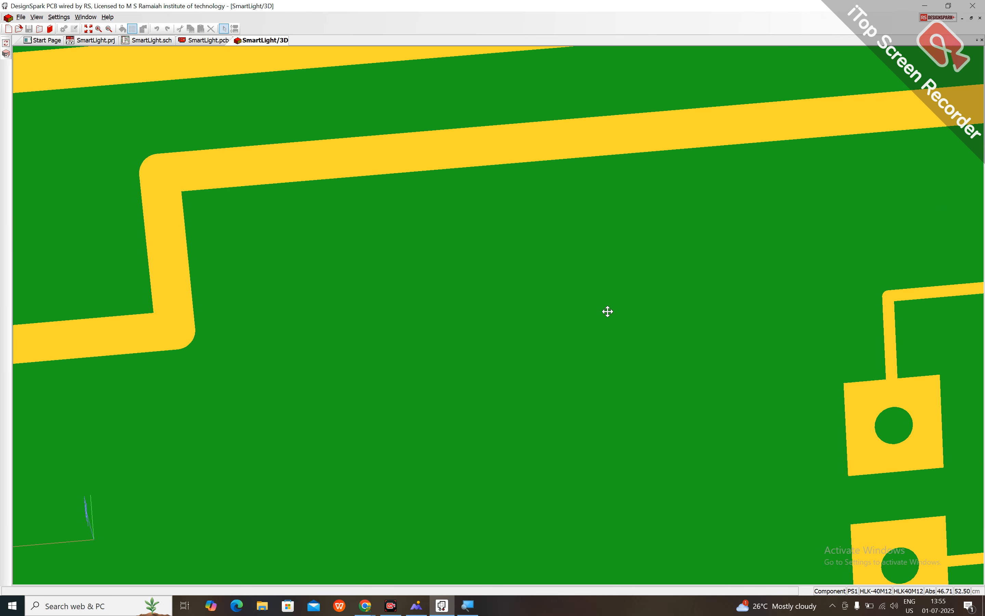
Switch to Google Chrome and search the web for "pcb bOARDS" in a new tab.
{"action": "mouse_move", "coordinate": [371, 613]}
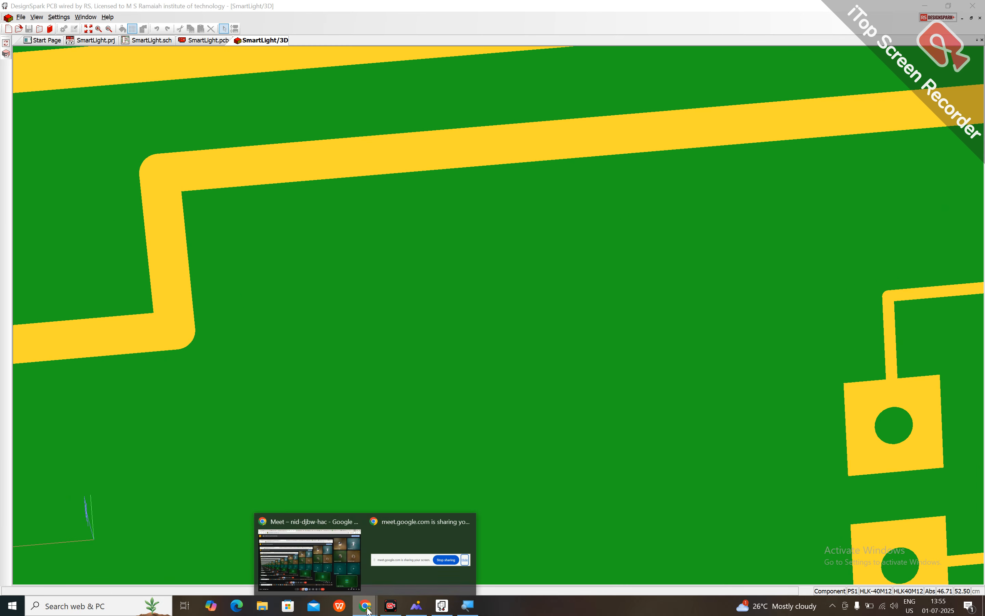
{"action": "left_click", "coordinate": [340, 575]}
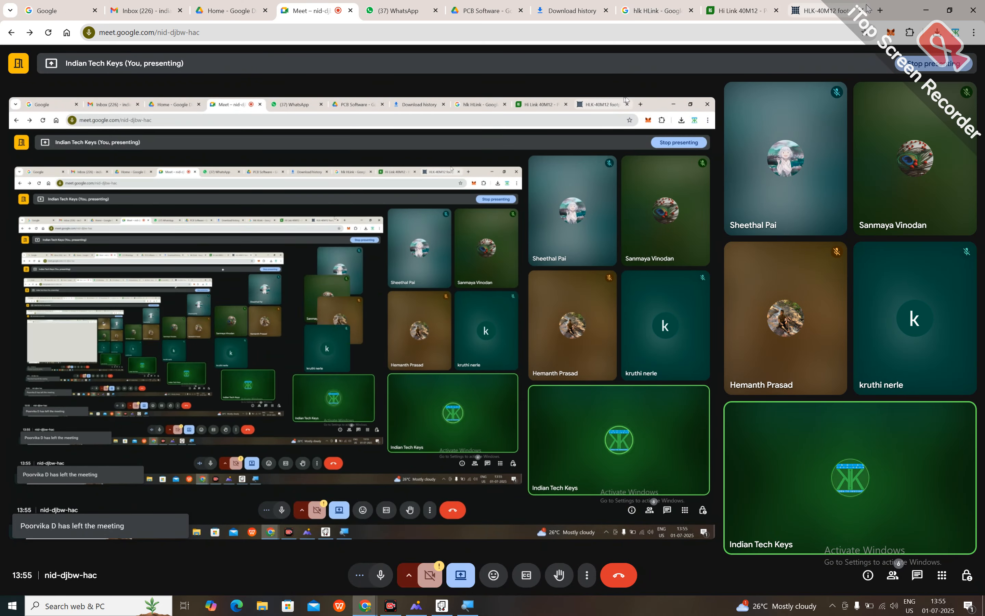
{"action": "left_click", "coordinate": [881, 11]}
{"action": "type", "text": "pcb "}
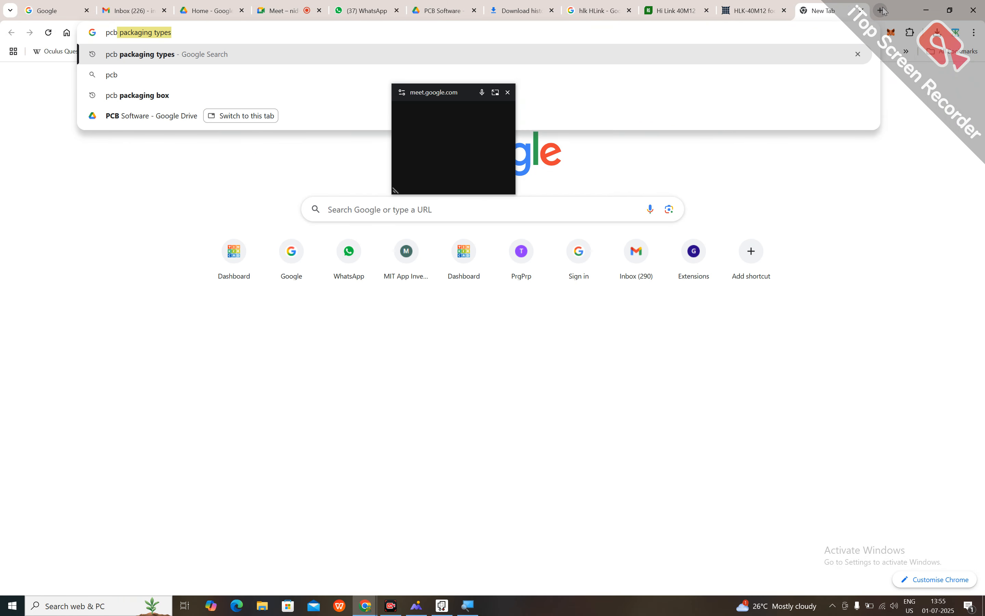
{"action": "type", "text": "bOARDS"}
{"action": "key", "text": "Return"}
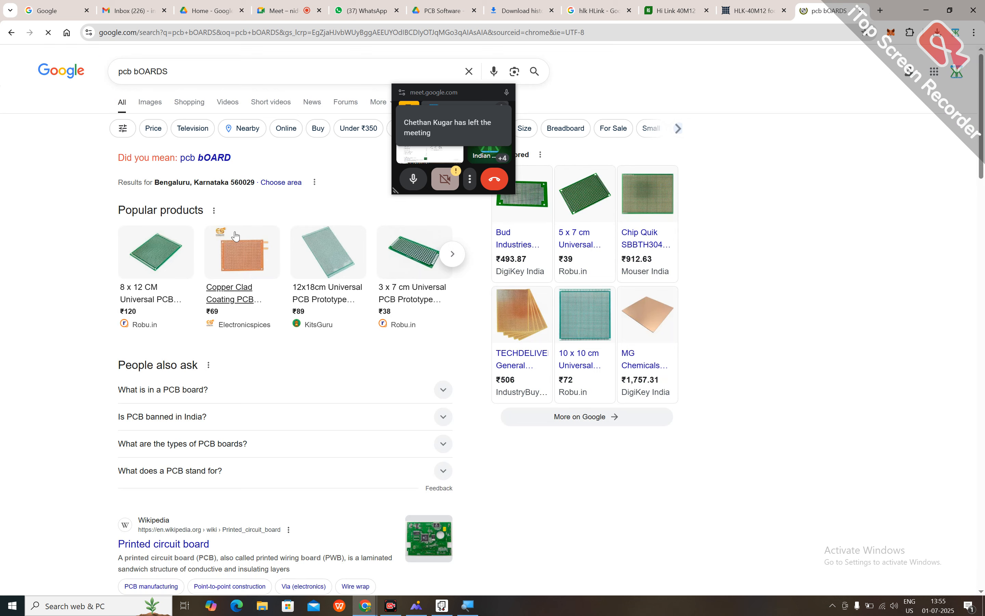
Show the image results and open the "6 PCB Layout Pitfalls to Avoid" picture.
{"action": "left_click", "coordinate": [150, 102]}
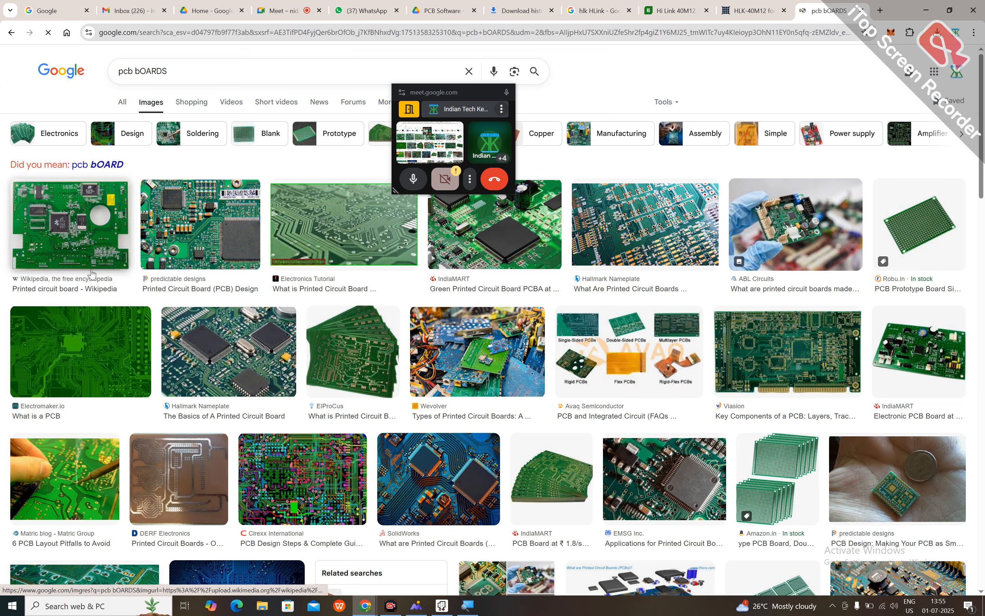
{"action": "left_click", "coordinate": [86, 475]}
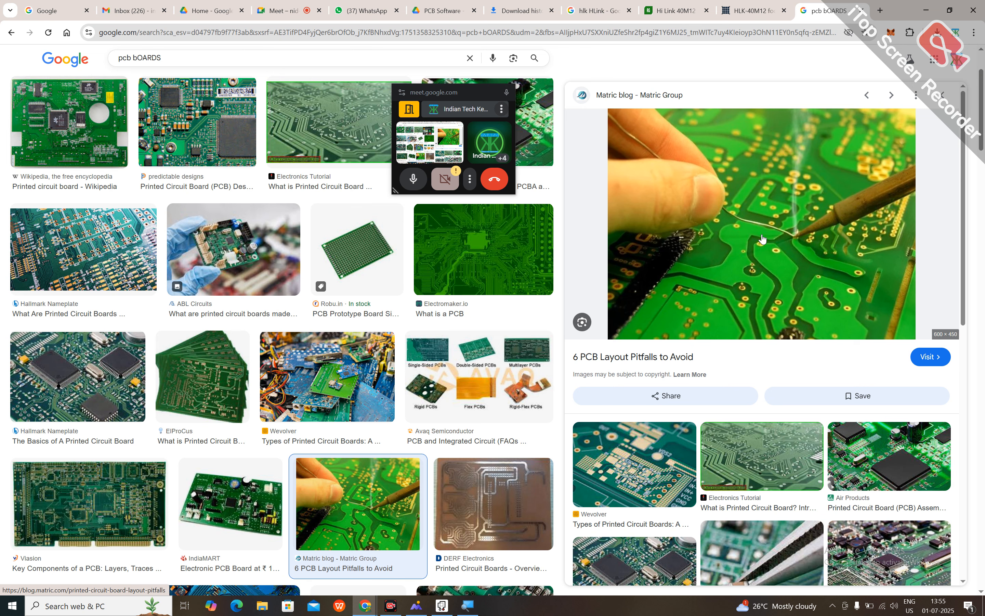
Switch back to DesignSpark PCB and review PS1's component properties in the SmartLight PCB layout.
{"action": "left_click", "coordinate": [442, 606]}
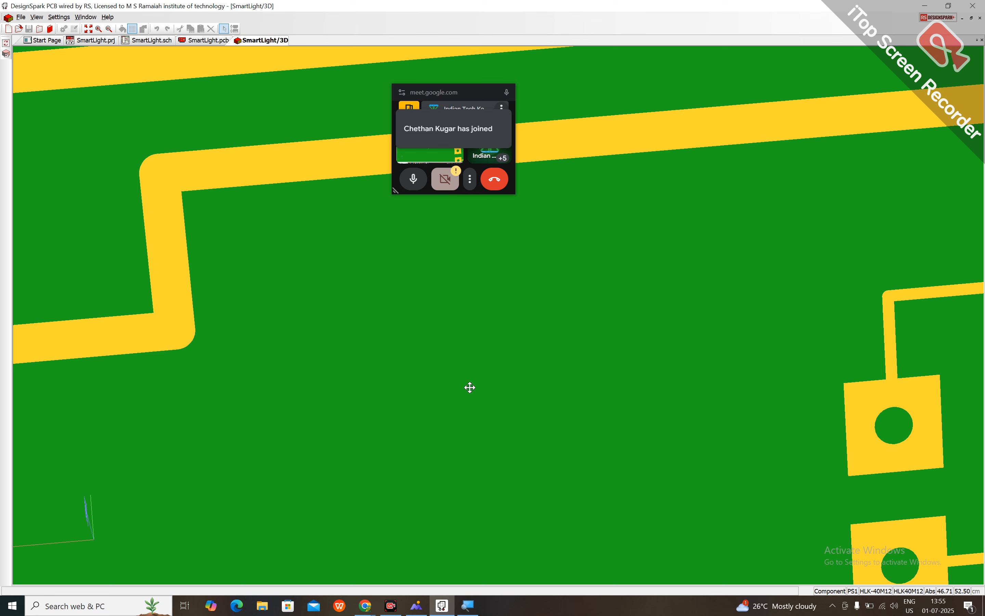
{"action": "scroll", "coordinate": [469, 387], "scroll_direction": "up", "scroll_amount": 3}
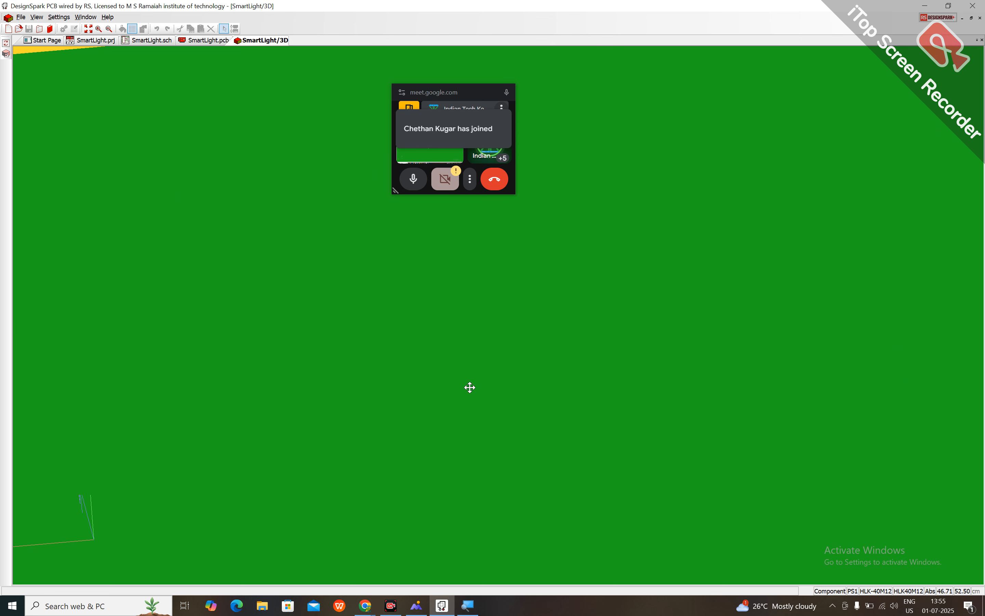
{"action": "left_click", "coordinate": [108, 34]}
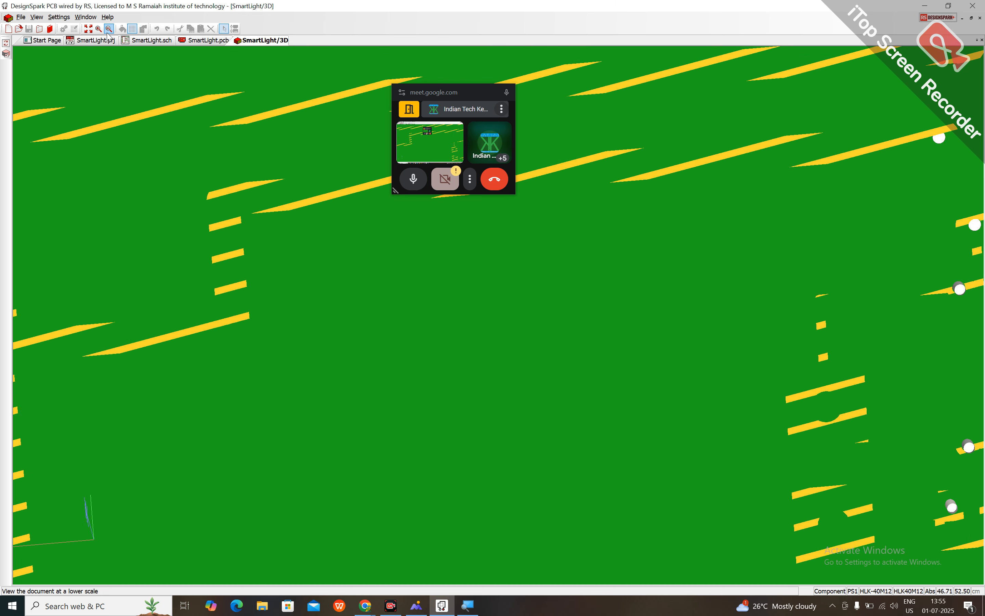
{"action": "left_click", "coordinate": [193, 41]}
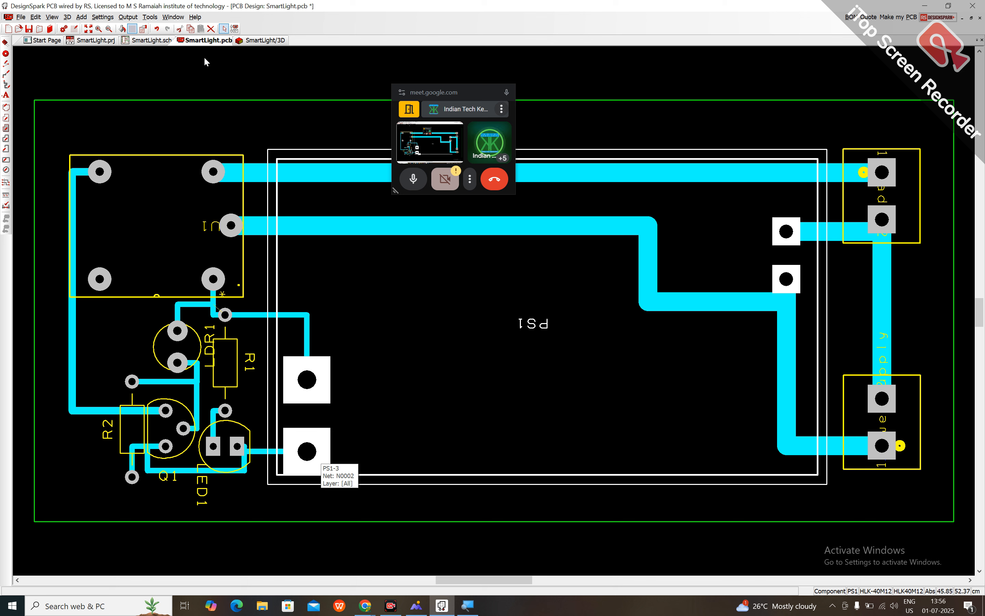
{"action": "double_click", "coordinate": [325, 154]}
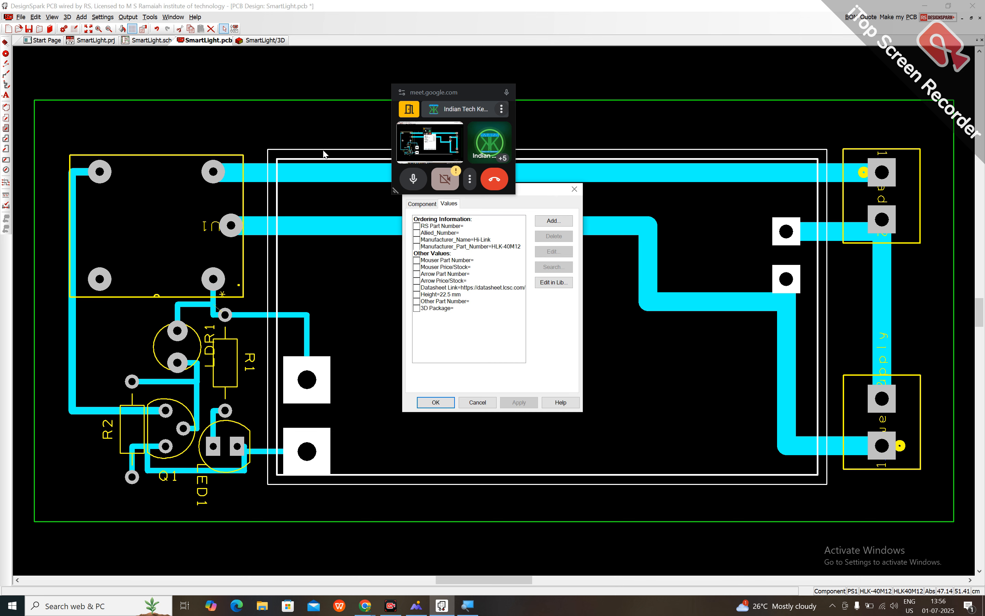
{"action": "left_click", "coordinate": [423, 204]}
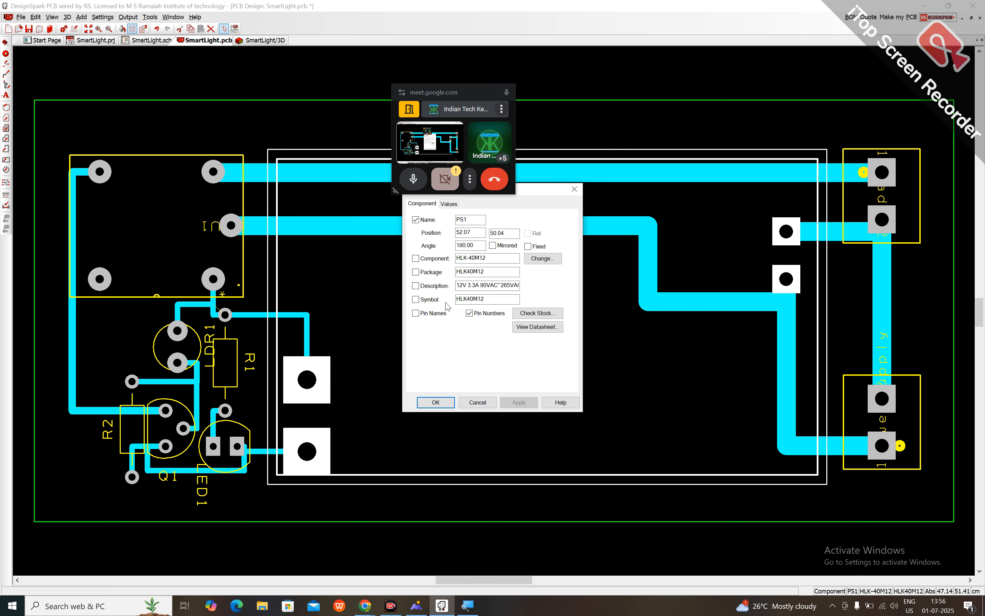
{"action": "left_click", "coordinate": [436, 402]}
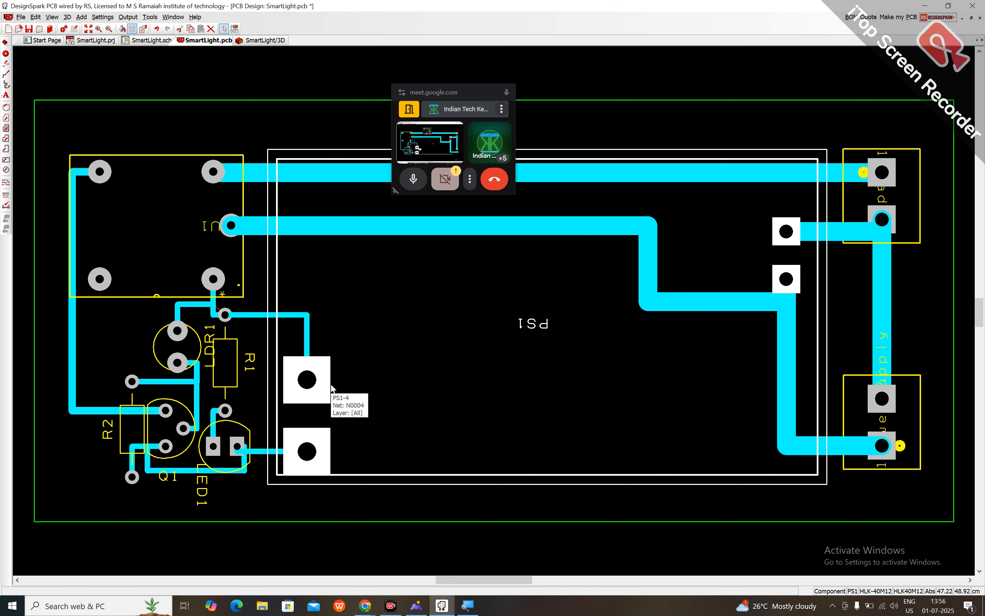
Display the pin numbers of PS1 in the SmartLight schematic.
{"action": "left_click", "coordinate": [151, 40]}
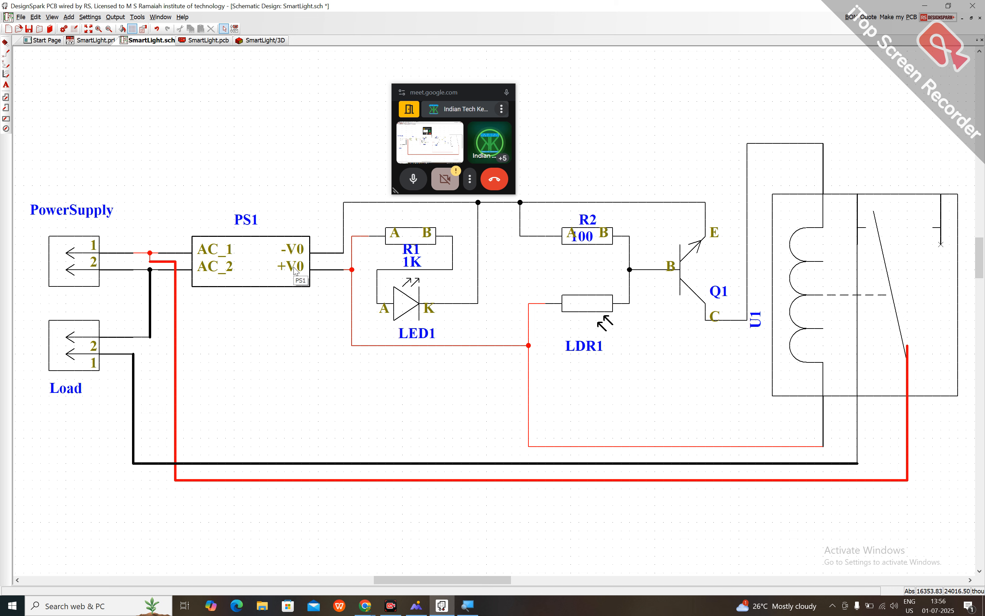
{"action": "double_click", "coordinate": [309, 246]}
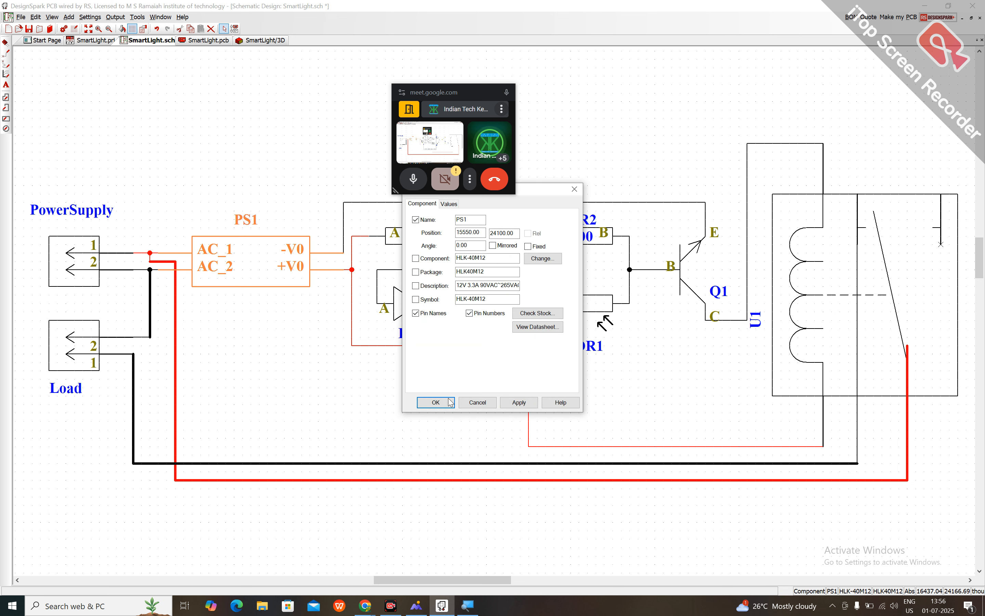
{"action": "left_click", "coordinate": [435, 402]}
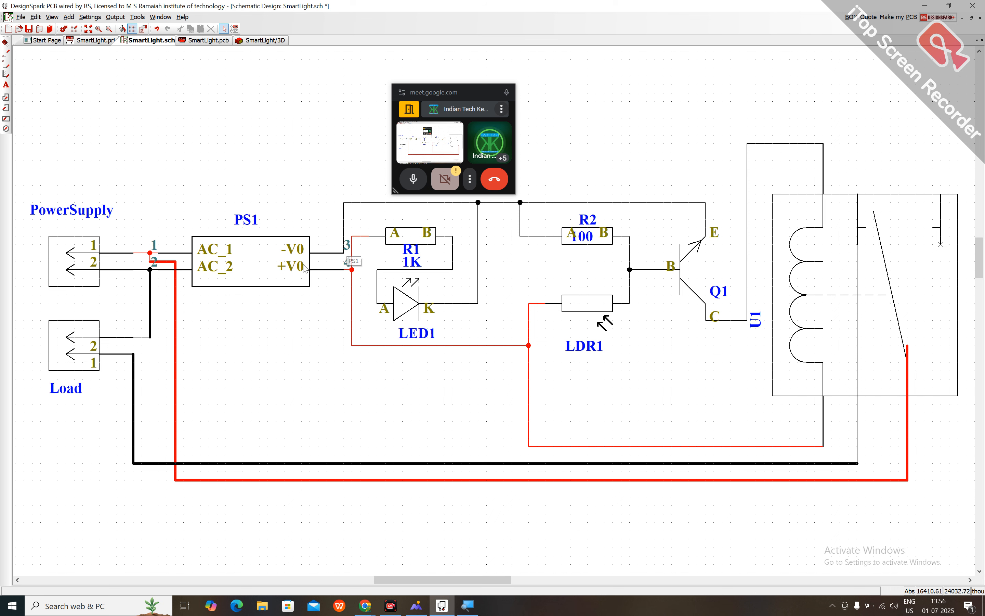
{"action": "right_click", "coordinate": [354, 201]}
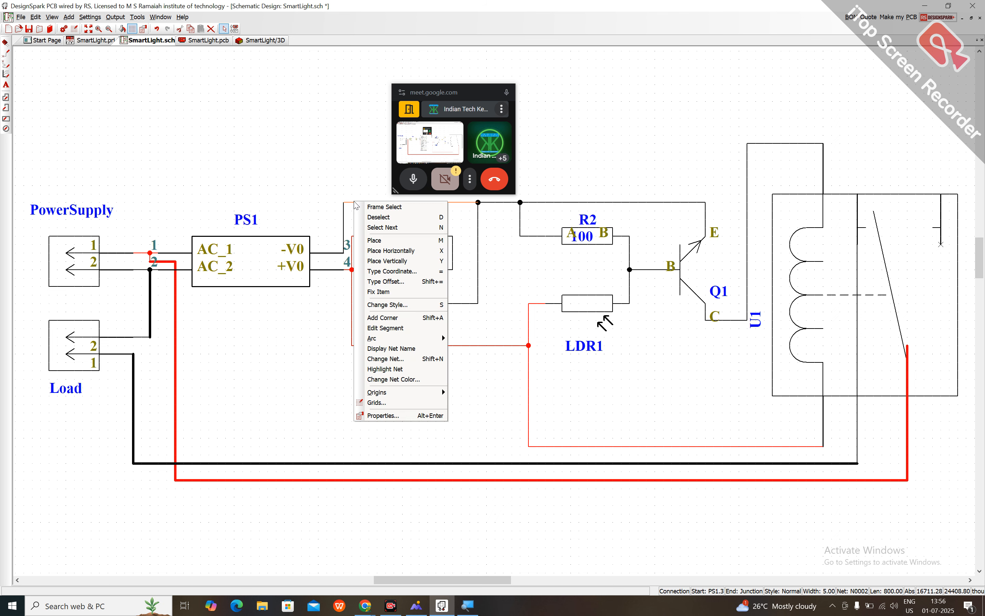
{"action": "left_click", "coordinate": [411, 360]}
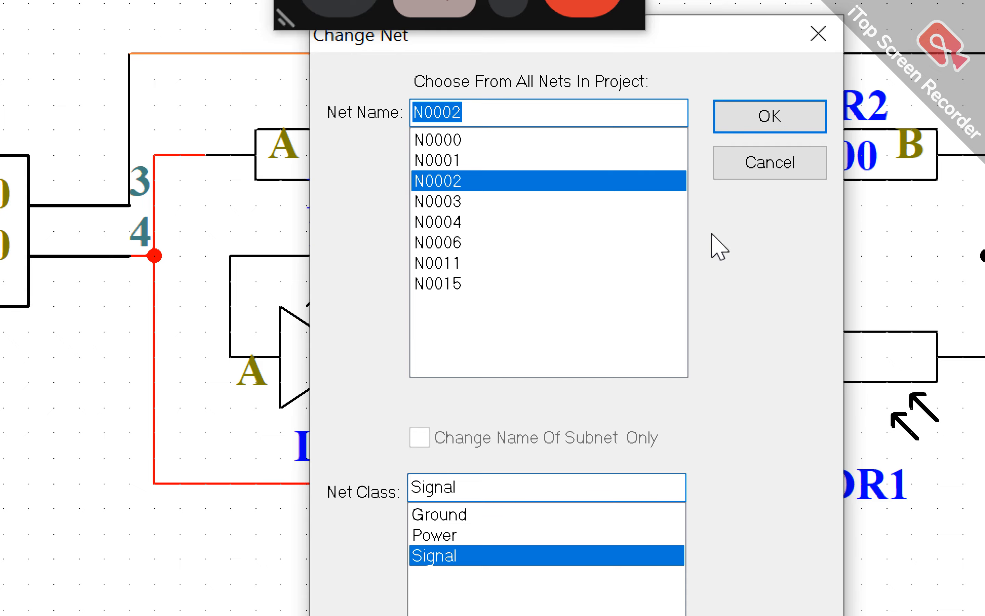
{"action": "left_click", "coordinate": [771, 161]}
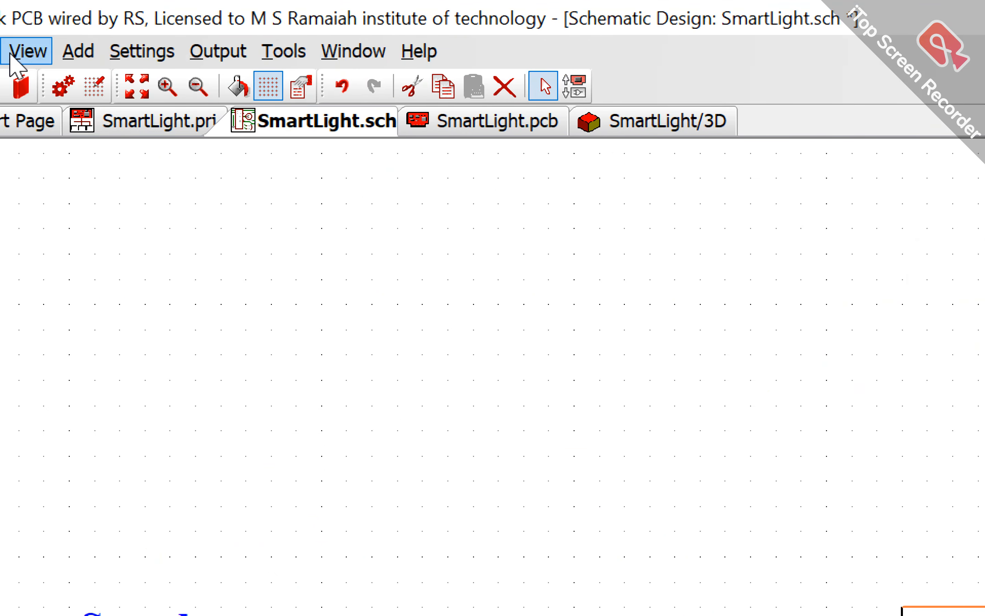
Add a net named DCGRND to the schematic's design technology.
{"action": "left_click", "coordinate": [63, 85]}
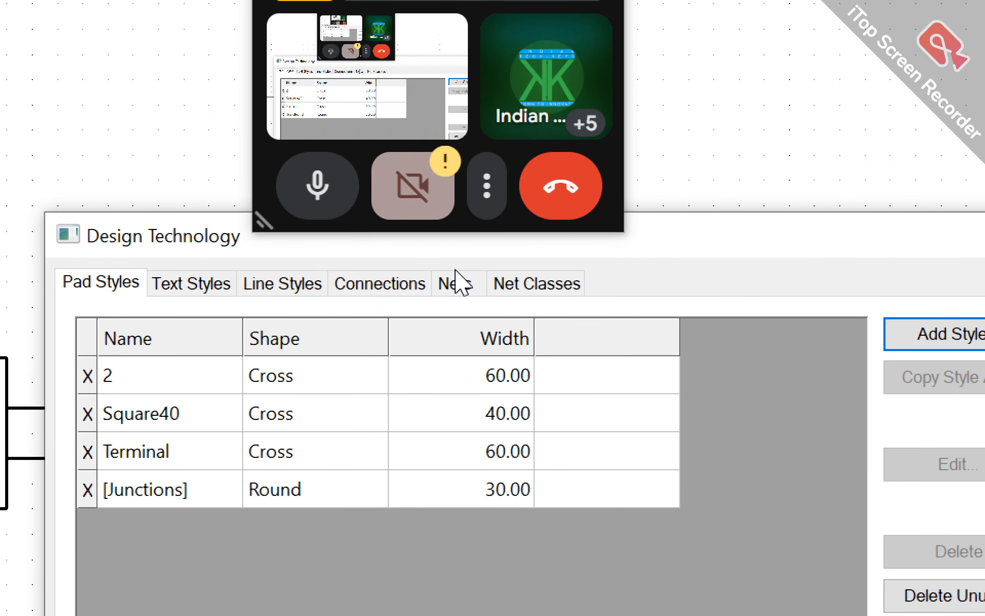
{"action": "left_click", "coordinate": [460, 283]}
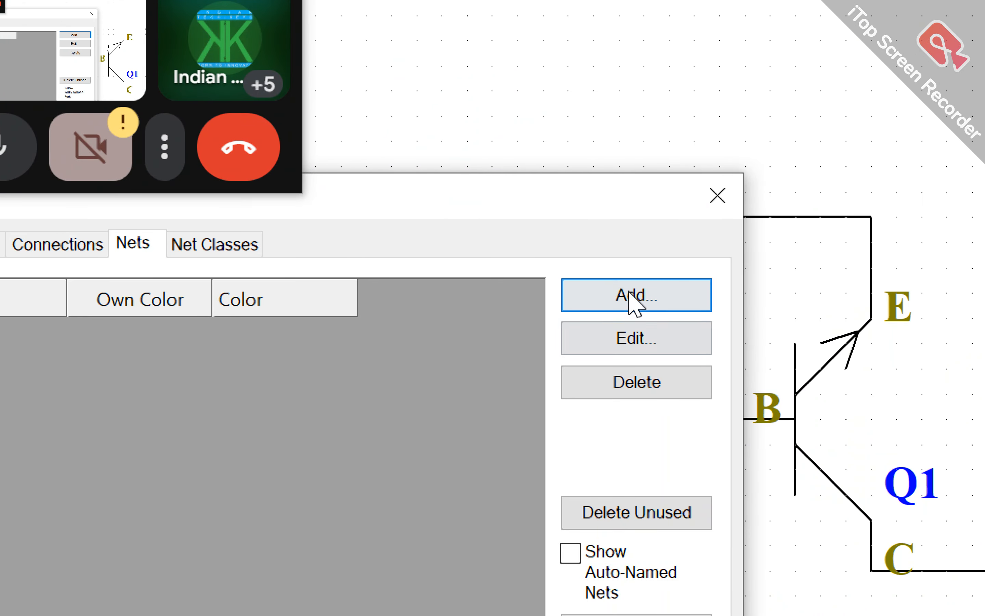
{"action": "left_click", "coordinate": [613, 297]}
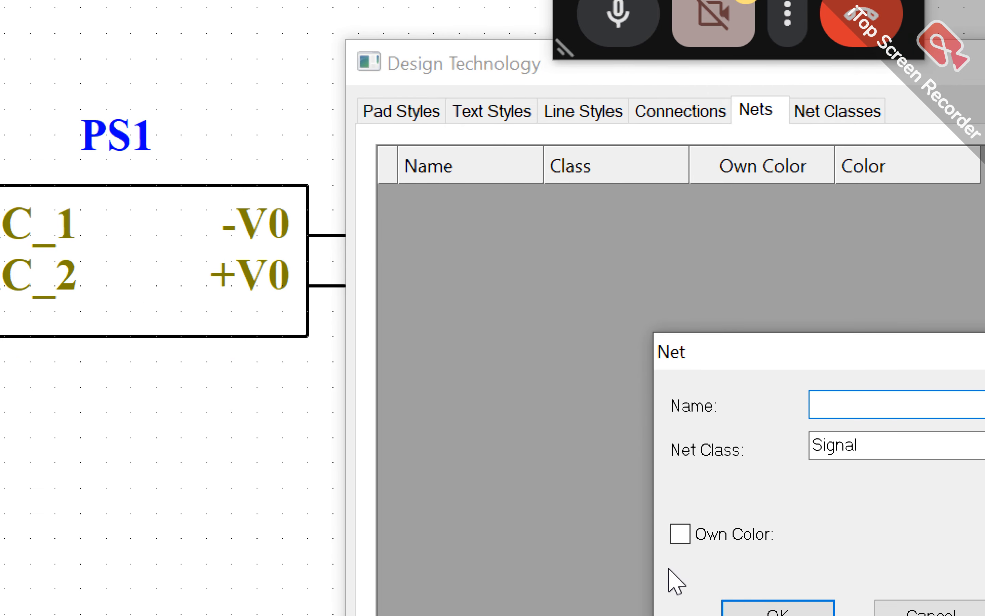
{"action": "type", "text": "dc"}
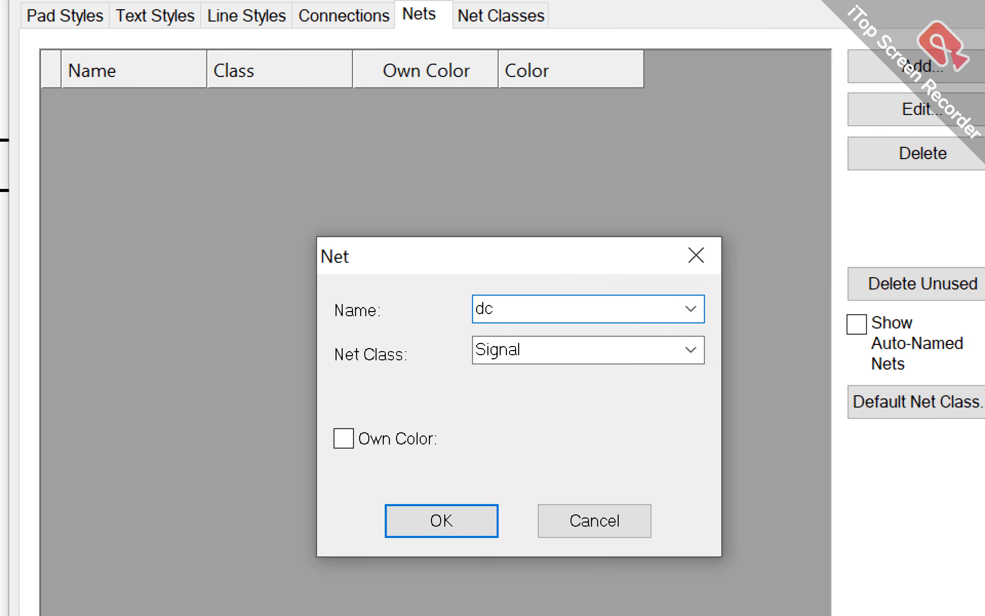
{"action": "key", "text": "BackSpace"}
{"action": "key", "text": "BackSpace"}
{"action": "type", "text": "DCGRN"}
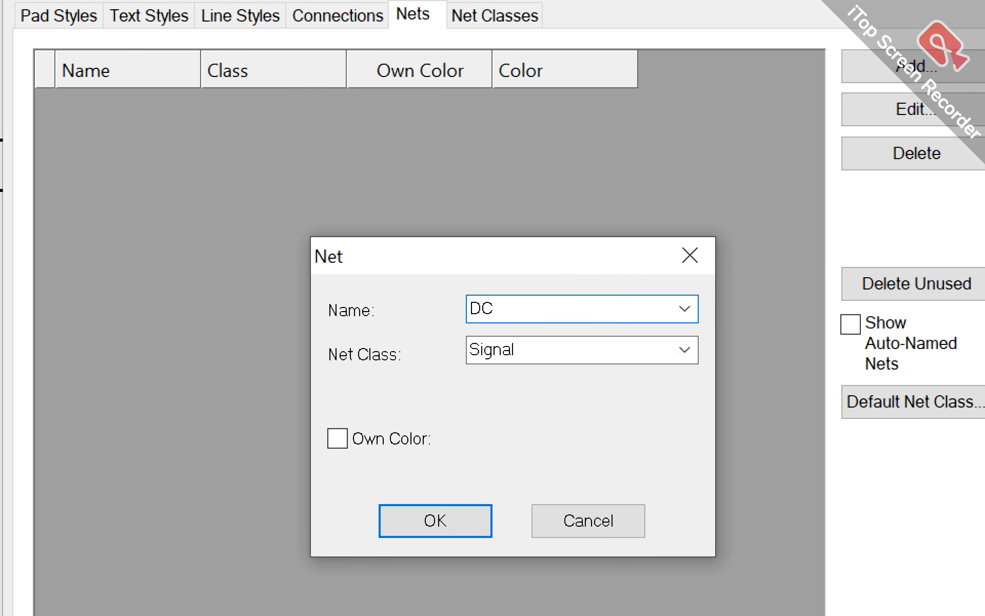
{"action": "type", "text": "D"}
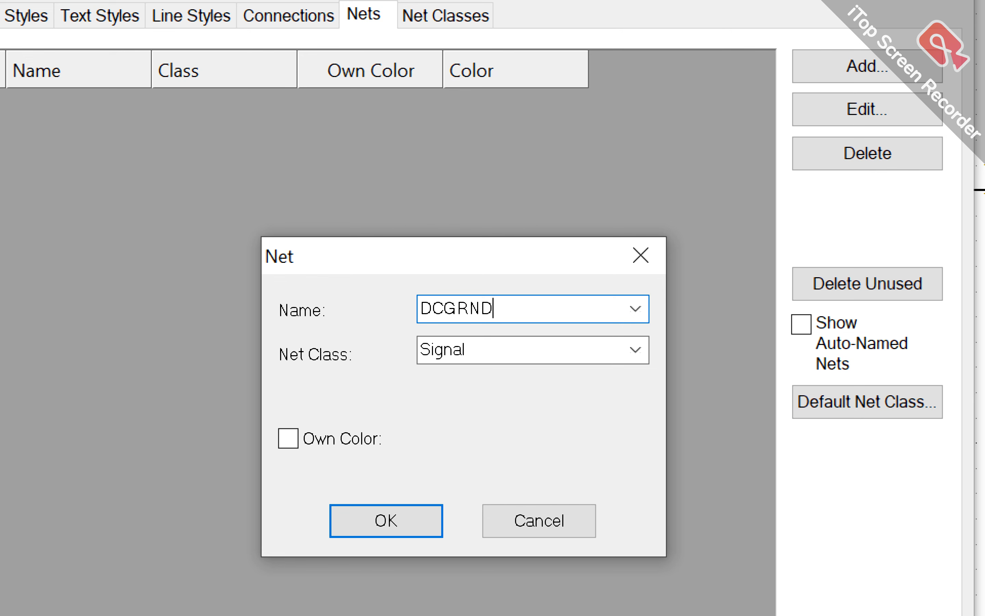
Assign the DCGRND net to the Ground class with its own brown colour and save it.
{"action": "left_click", "coordinate": [597, 362]}
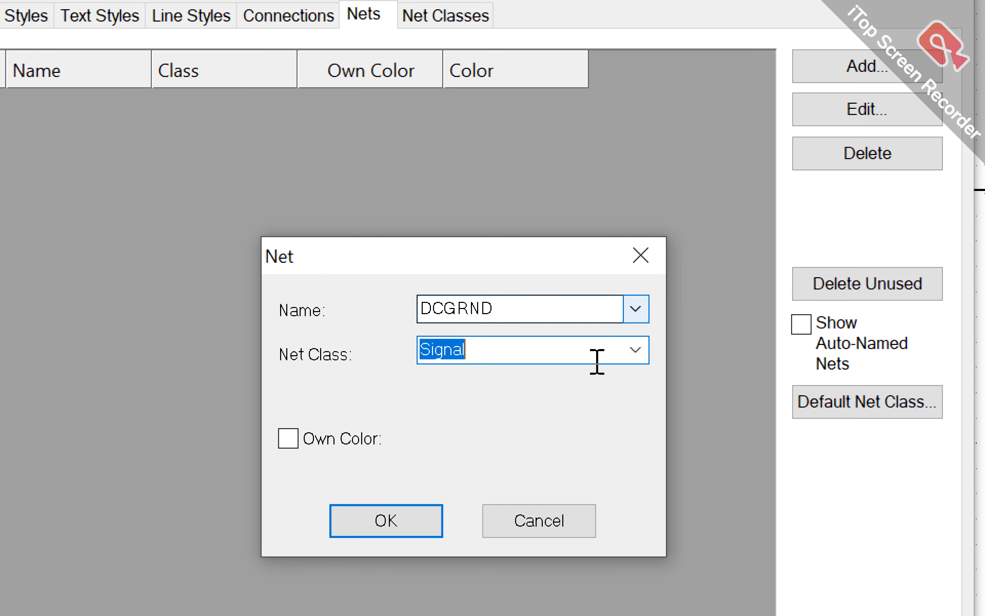
{"action": "left_click", "coordinate": [643, 349]}
{"action": "key", "text": "Up"}
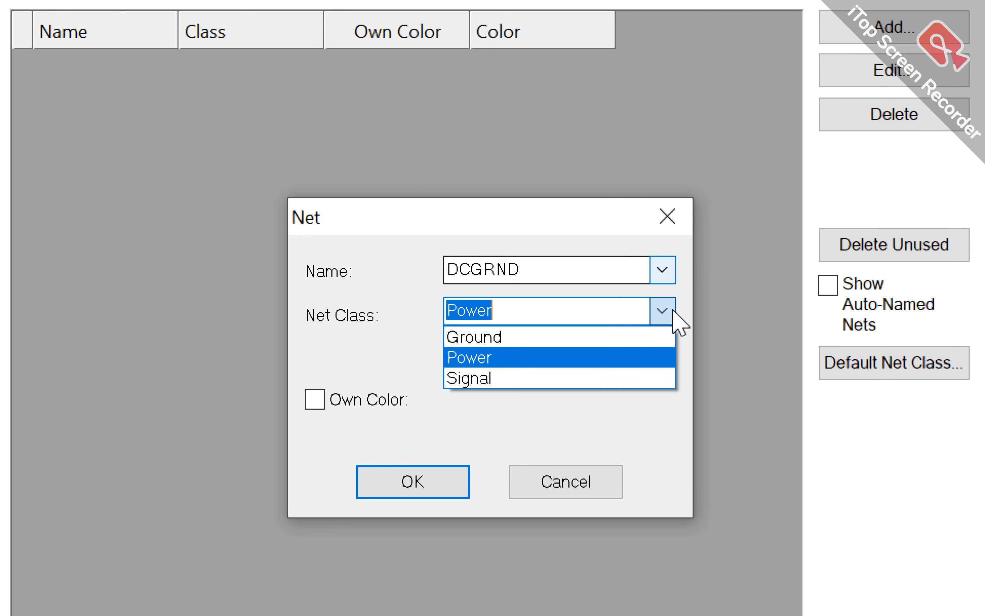
{"action": "key", "text": "Up"}
{"action": "key", "text": "Return"}
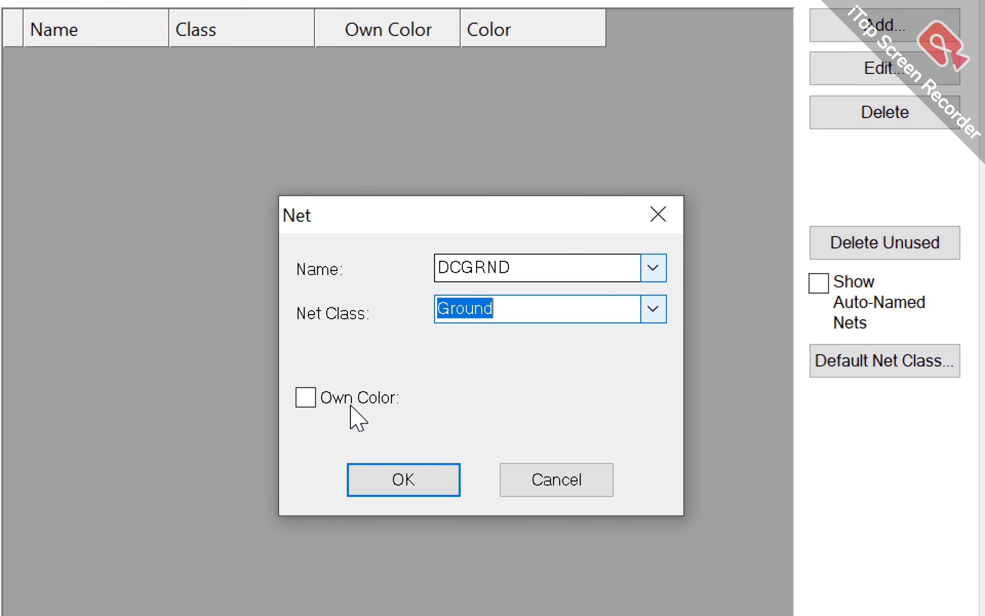
{"action": "left_click", "coordinate": [362, 407]}
{"action": "left_click", "coordinate": [526, 405]}
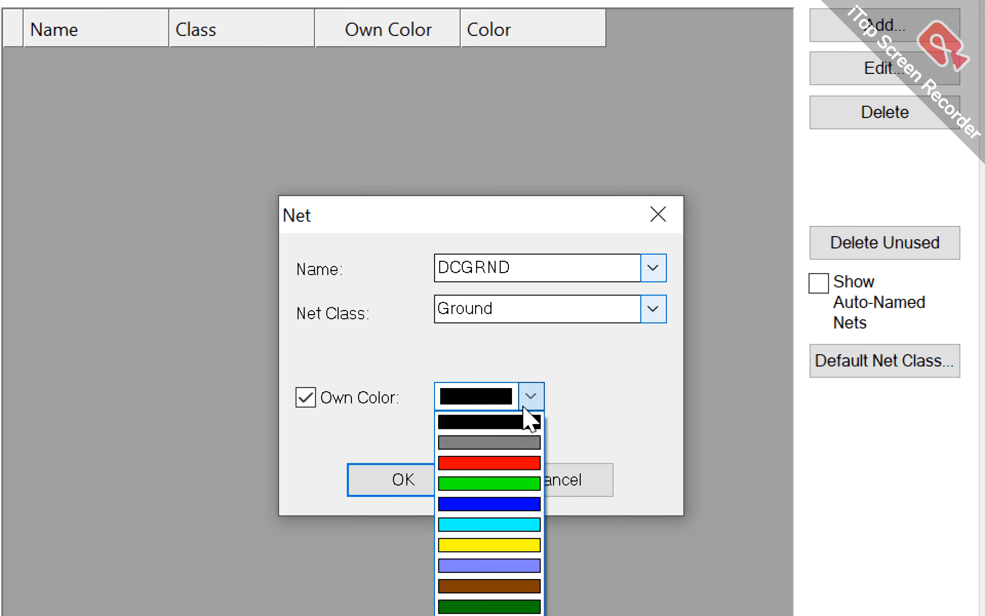
{"action": "left_click", "coordinate": [510, 586]}
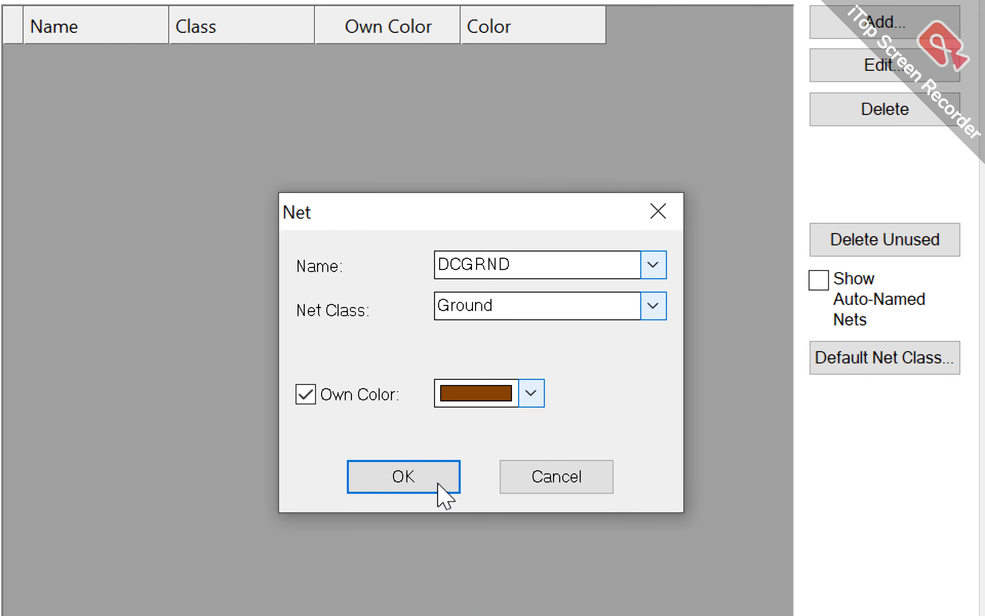
{"action": "left_click", "coordinate": [428, 479]}
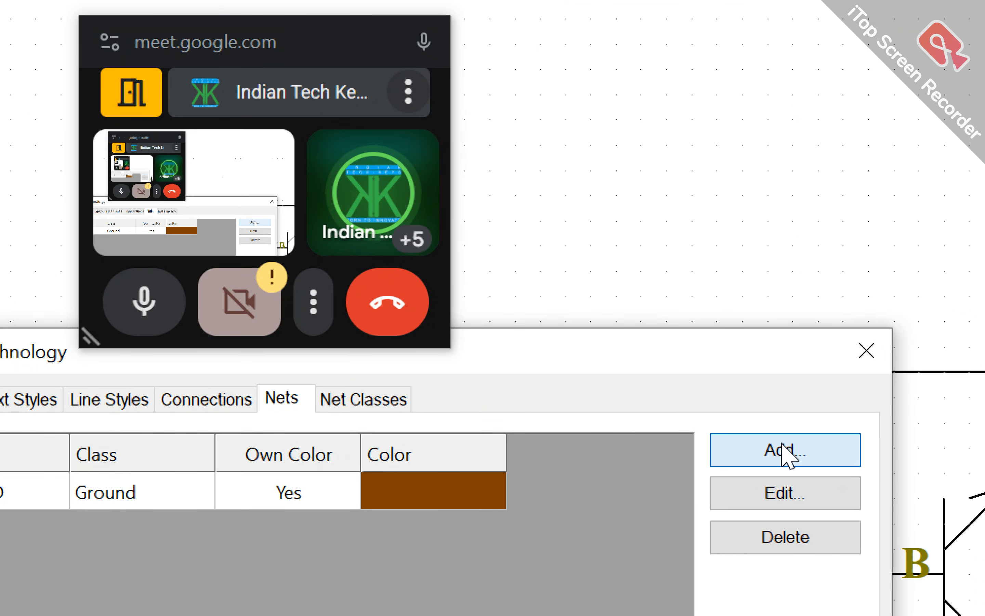
Add a second net named DCVCC to the design technology.
{"action": "left_click", "coordinate": [781, 450]}
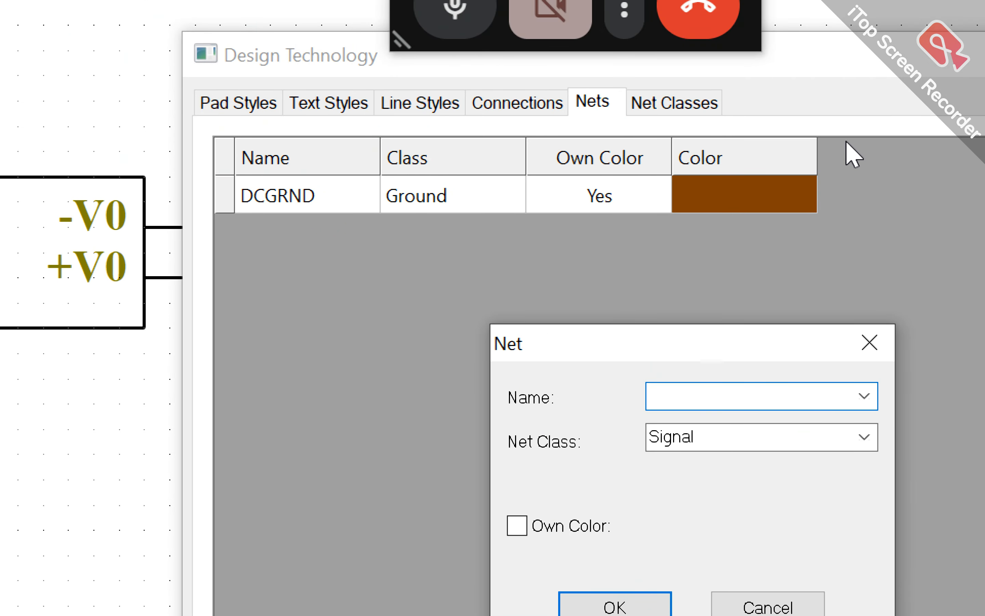
{"action": "type", "text": "d"}
{"action": "type", "text": "d"}
{"action": "key", "text": "BackSpace"}
{"action": "key", "text": "BackSpace"}
{"action": "type", "text": "EDD"}
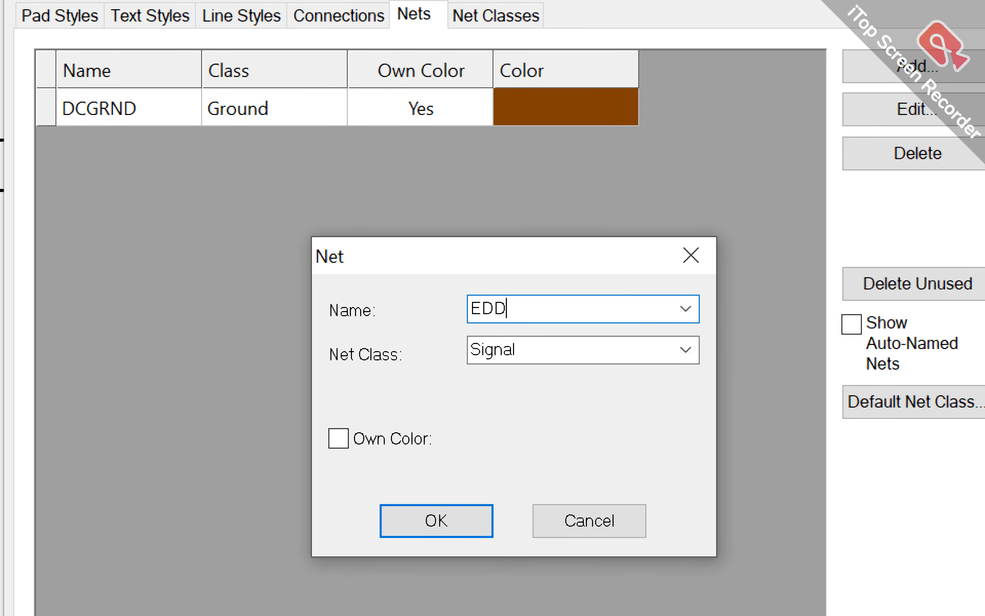
{"action": "key", "text": "BackSpace"}
{"action": "key", "text": "BackSpace"}
{"action": "key", "text": "BackSpace"}
{"action": "type", "text": "DCVCC"}
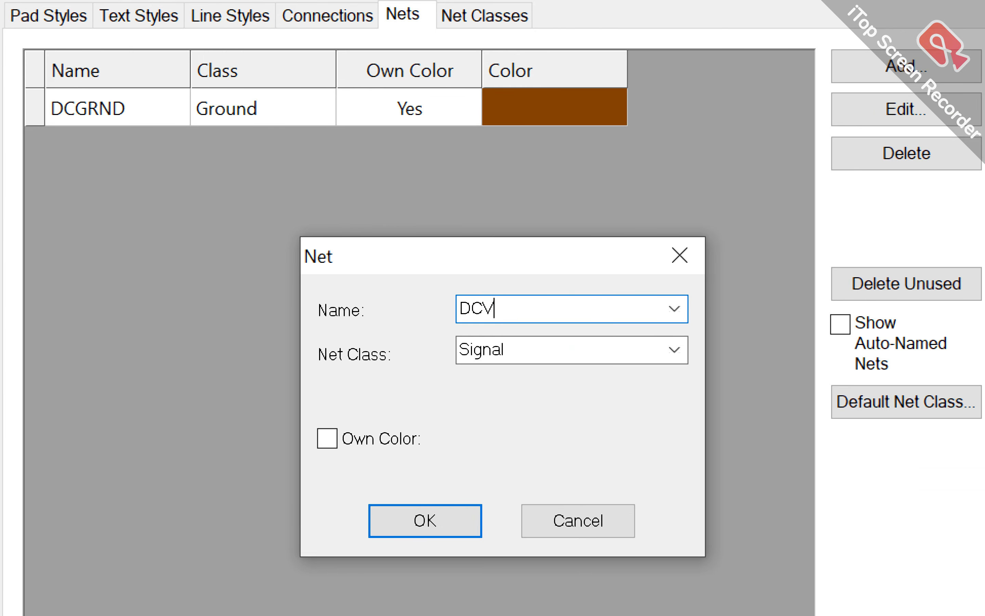
{"action": "key", "text": "Tab"}
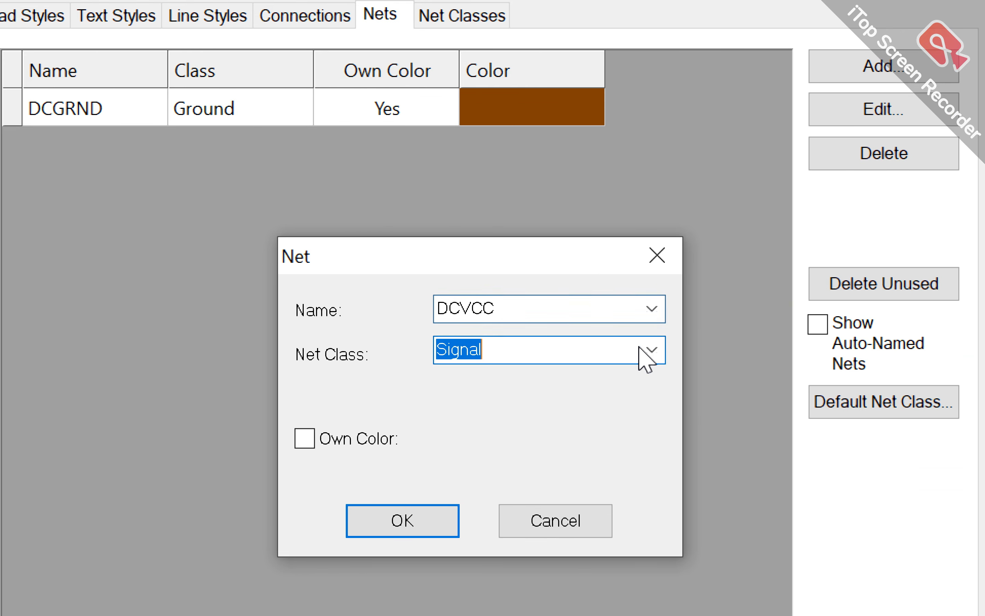
Assign the DCVCC net to the Power class with its own orange colour and save the technology changes.
{"action": "left_click", "coordinate": [651, 354]}
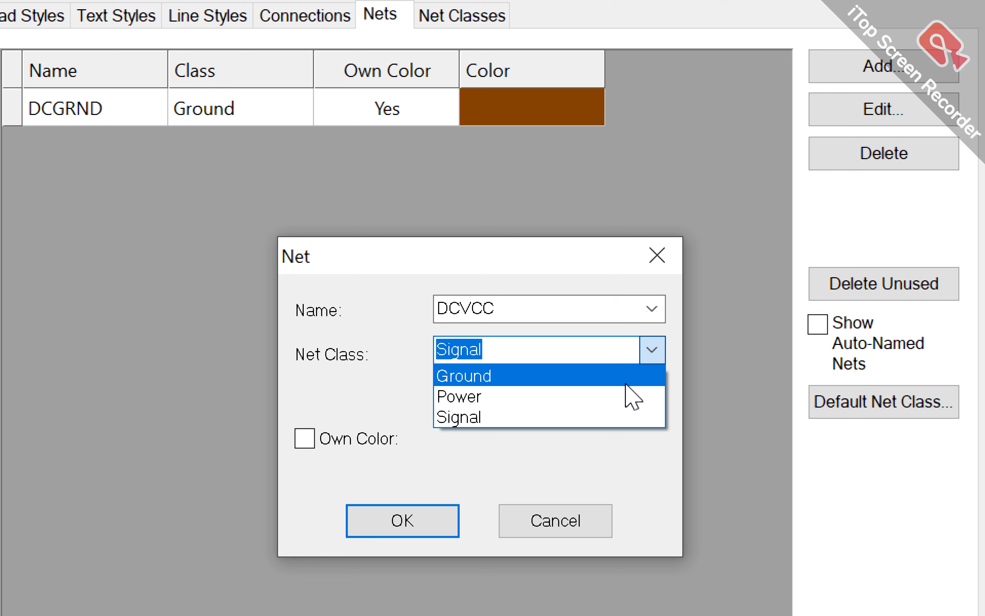
{"action": "left_click", "coordinate": [652, 355]}
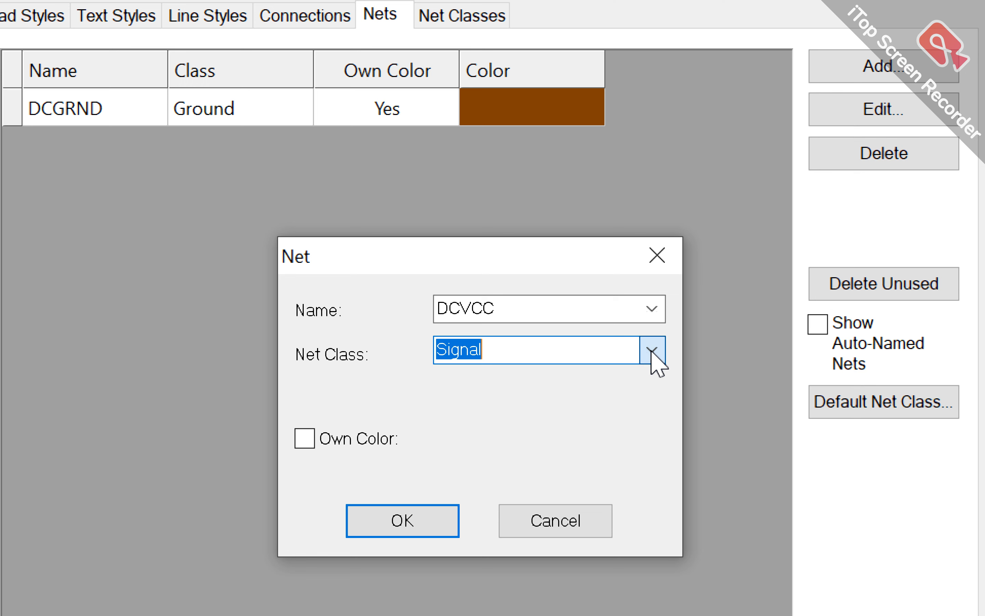
{"action": "left_click", "coordinate": [304, 439]}
{"action": "left_click", "coordinate": [529, 437]}
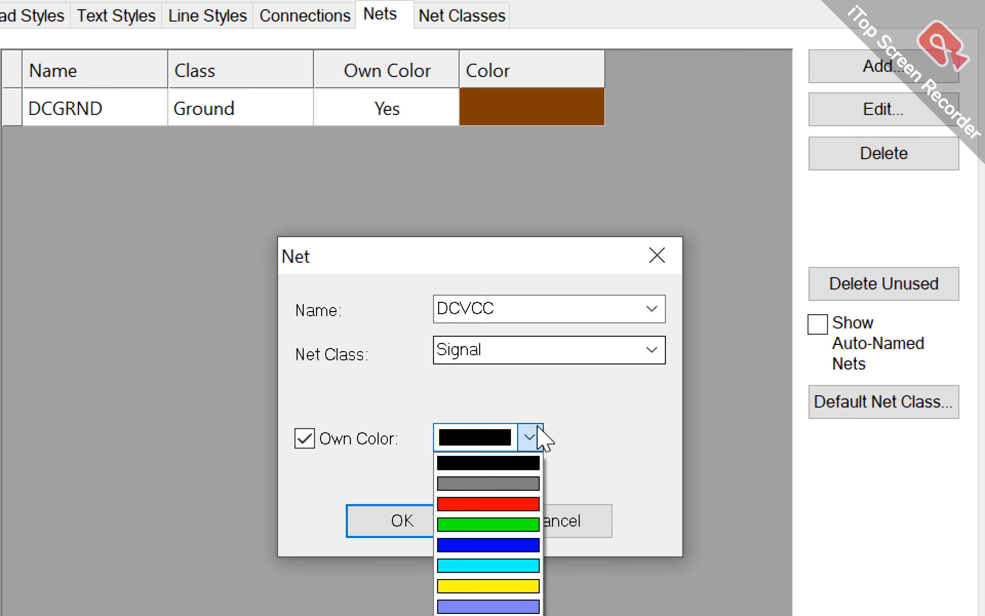
{"action": "left_click", "coordinate": [661, 351]}
{"action": "left_click", "coordinate": [652, 350]}
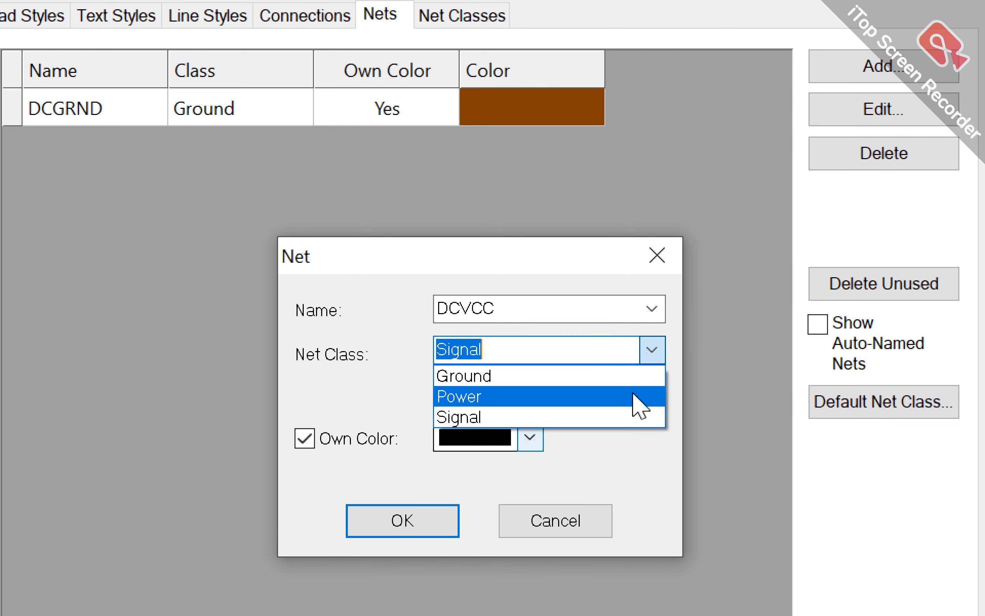
{"action": "left_click", "coordinate": [641, 406]}
{"action": "left_click", "coordinate": [531, 438]}
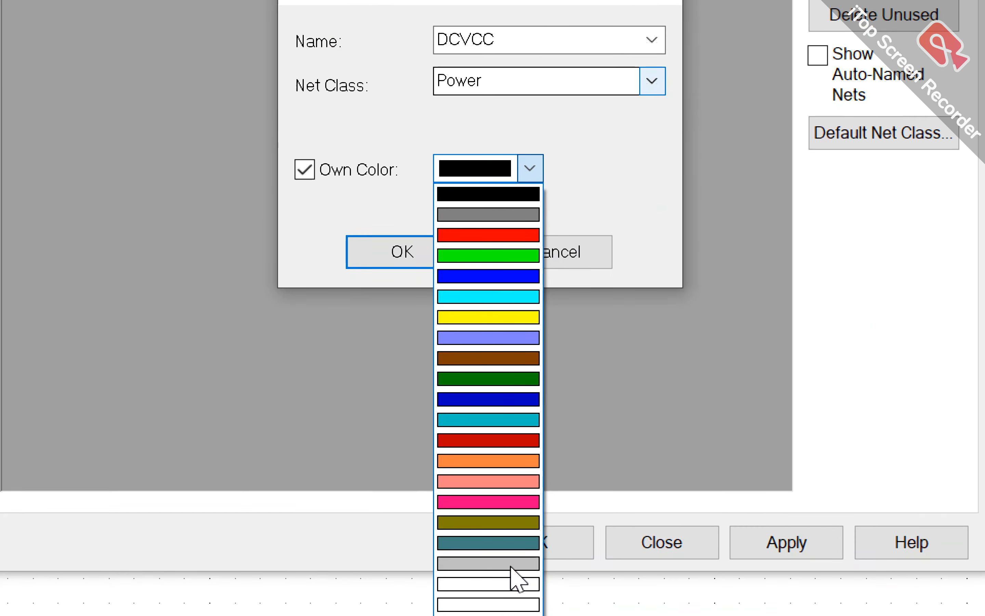
{"action": "left_click", "coordinate": [461, 460]}
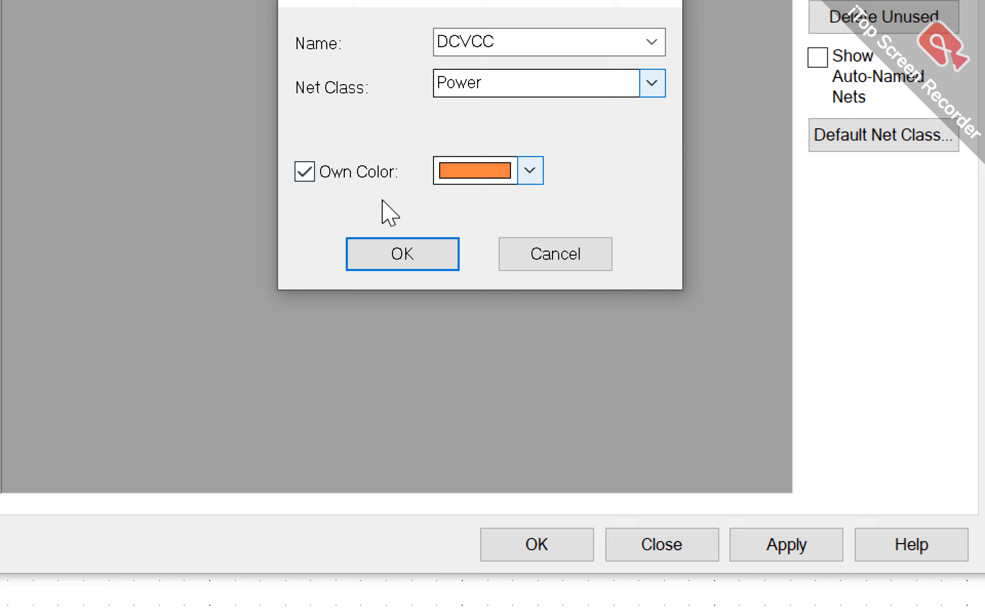
{"action": "left_click", "coordinate": [386, 257]}
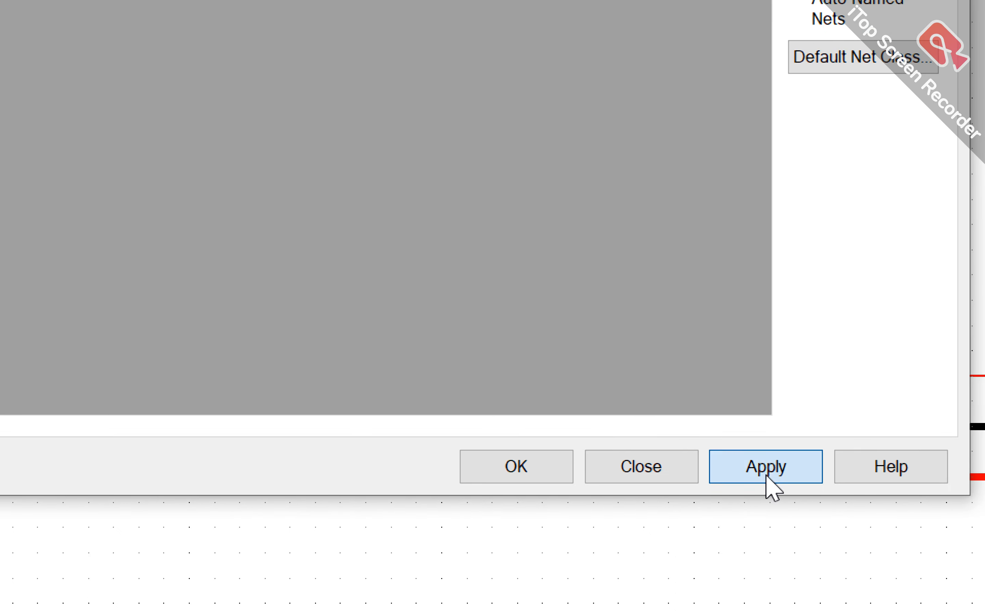
{"action": "left_click", "coordinate": [786, 552]}
{"action": "left_click", "coordinate": [557, 468]}
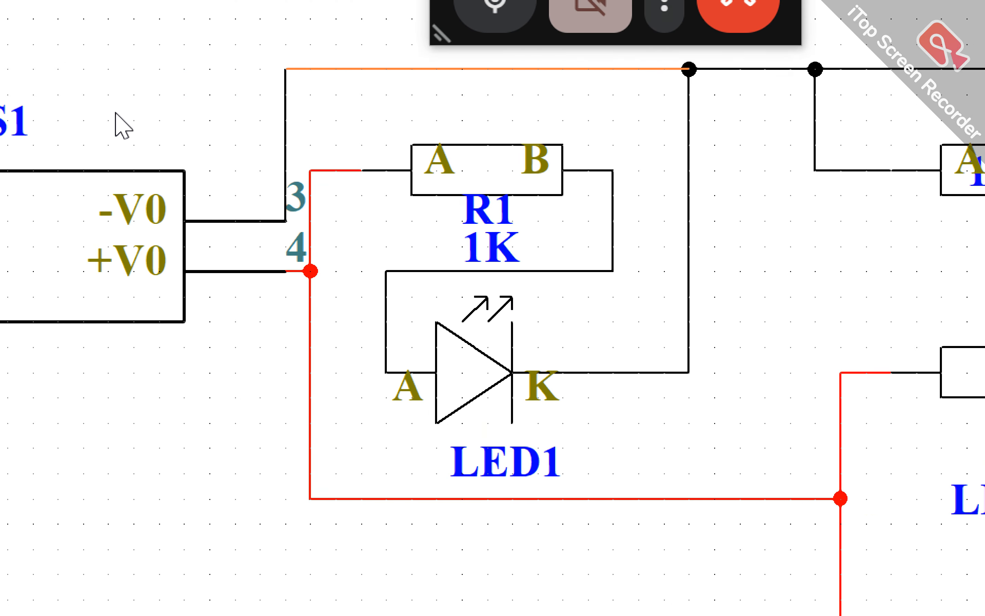
Change the net of the connection from PS1's -V0 output, pin 3, to DCGRND.
{"action": "key", "text": "ctrl+z"}
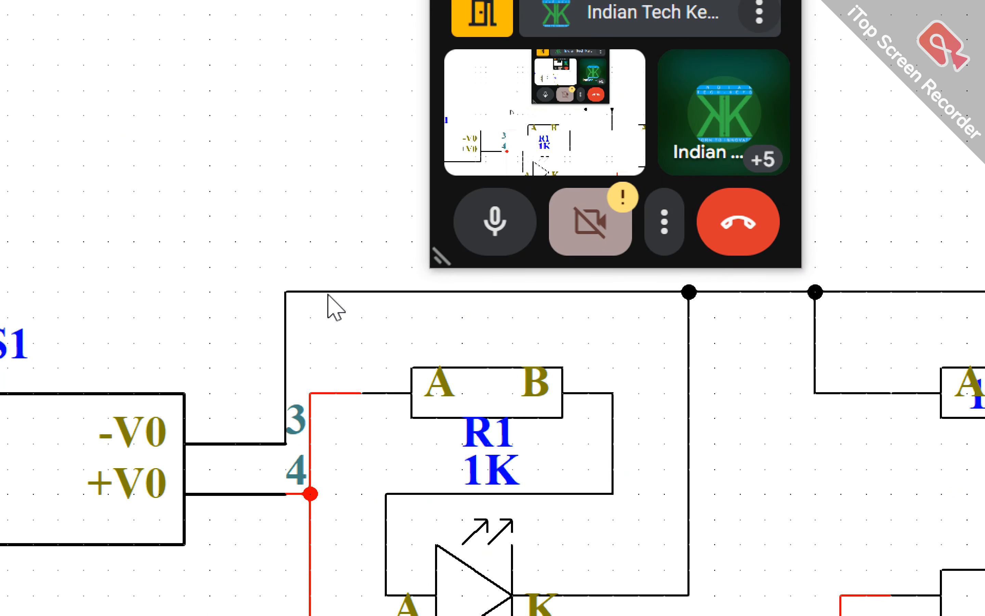
{"action": "right_click", "coordinate": [327, 293]}
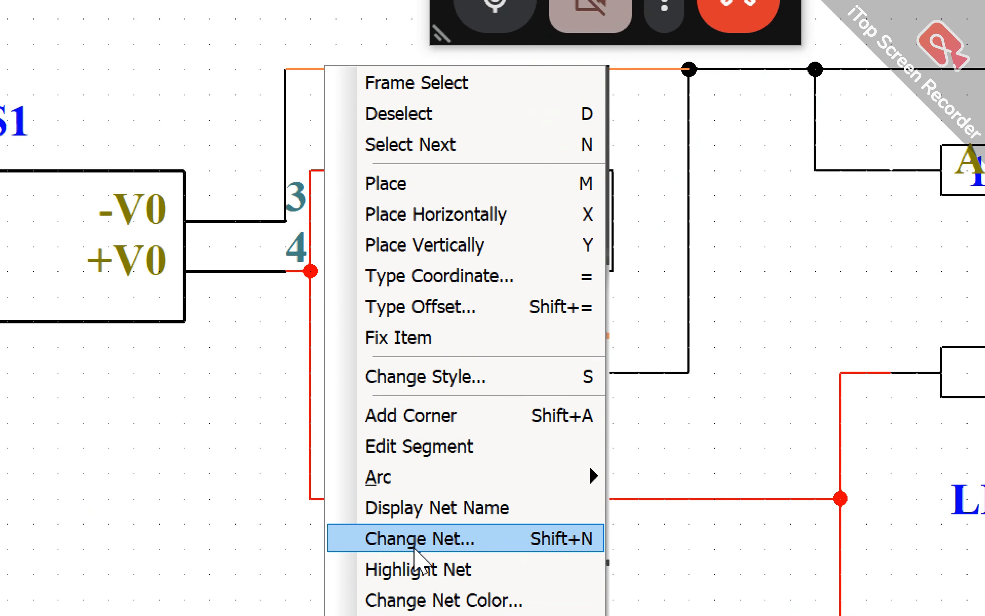
{"action": "left_click", "coordinate": [461, 541]}
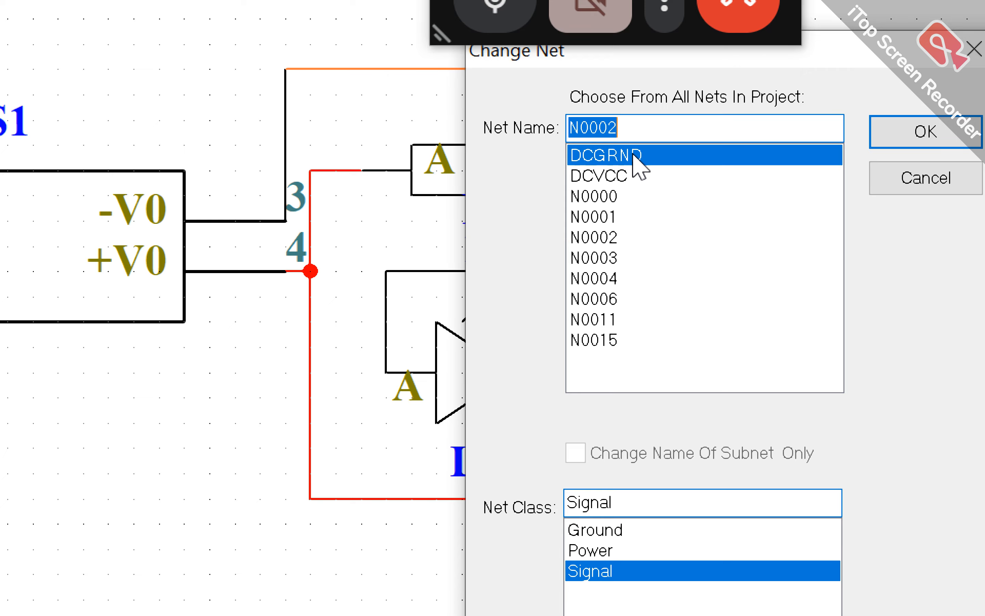
{"action": "left_click", "coordinate": [603, 157]}
{"action": "left_click", "coordinate": [907, 141]}
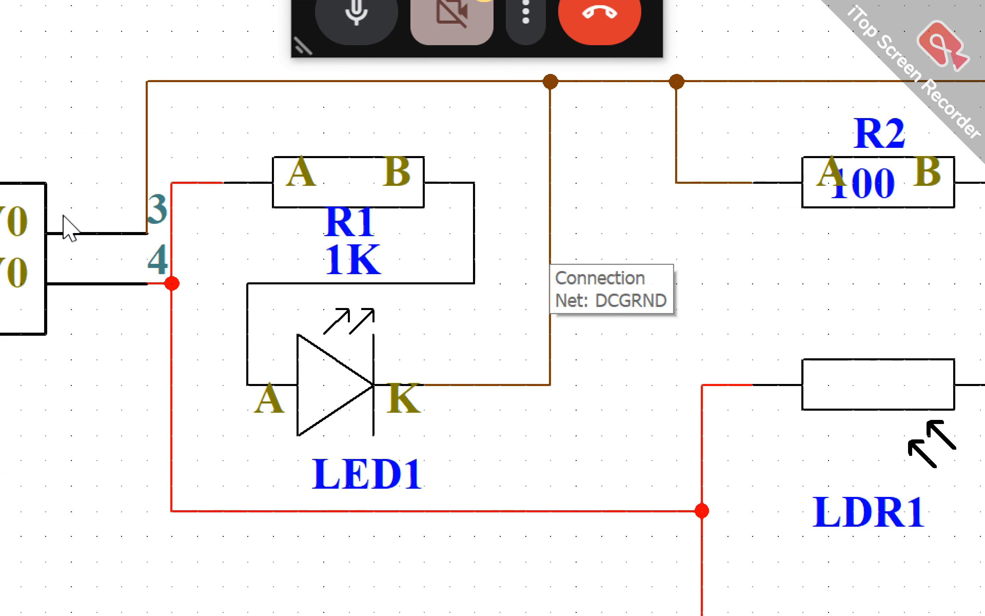
Change the net of the connection from PS1's +V0 output, pin 4, to DCVCC.
{"action": "right_click", "coordinate": [174, 229]}
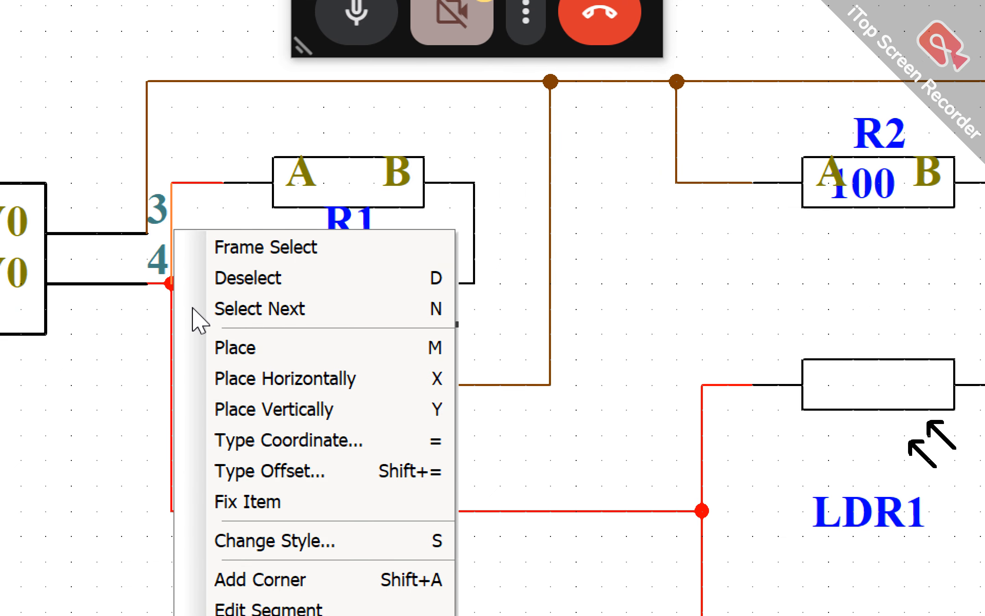
{"action": "left_click", "coordinate": [323, 530]}
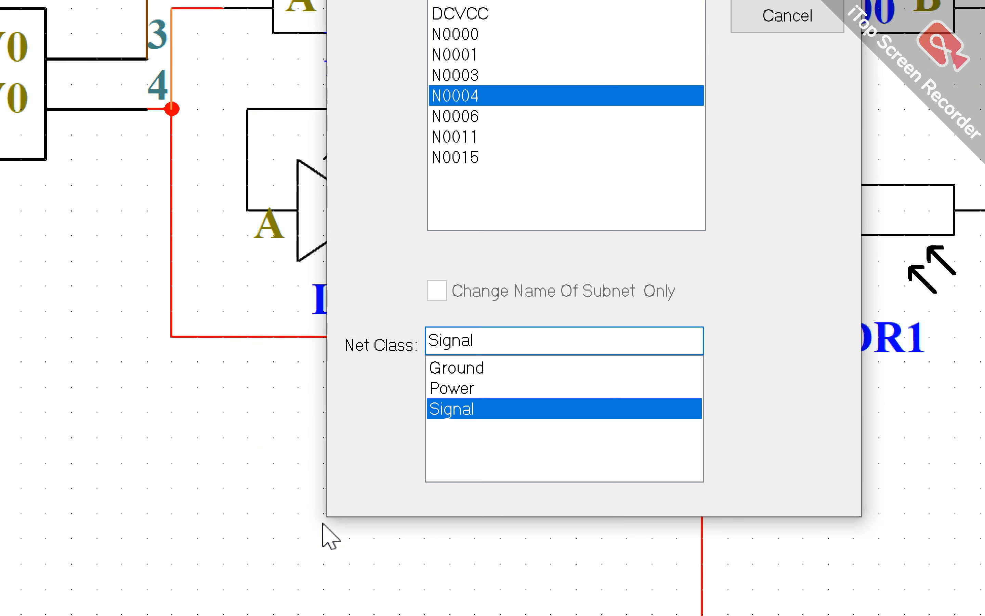
{"action": "left_click", "coordinate": [489, 55]}
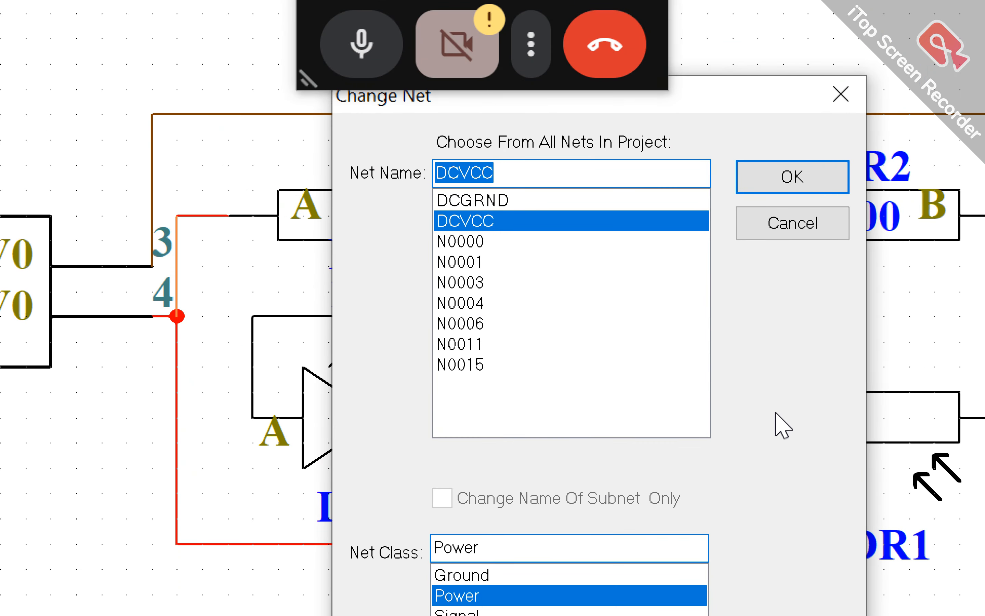
{"action": "left_click", "coordinate": [782, 176]}
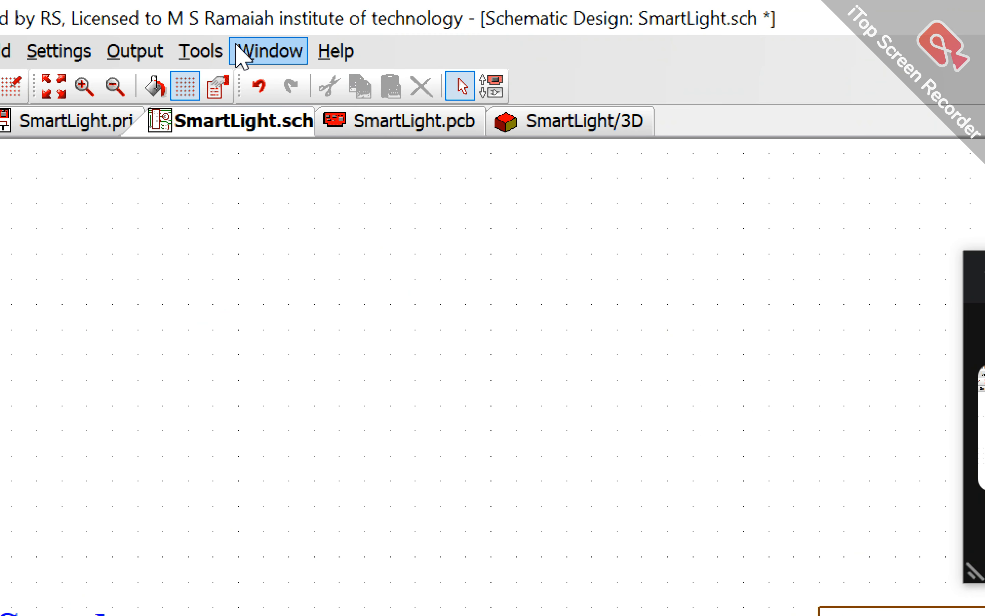
Forward the schematic's design changes to the PCB, allowing components to have different packages, and close the report.
{"action": "left_click", "coordinate": [201, 52]}
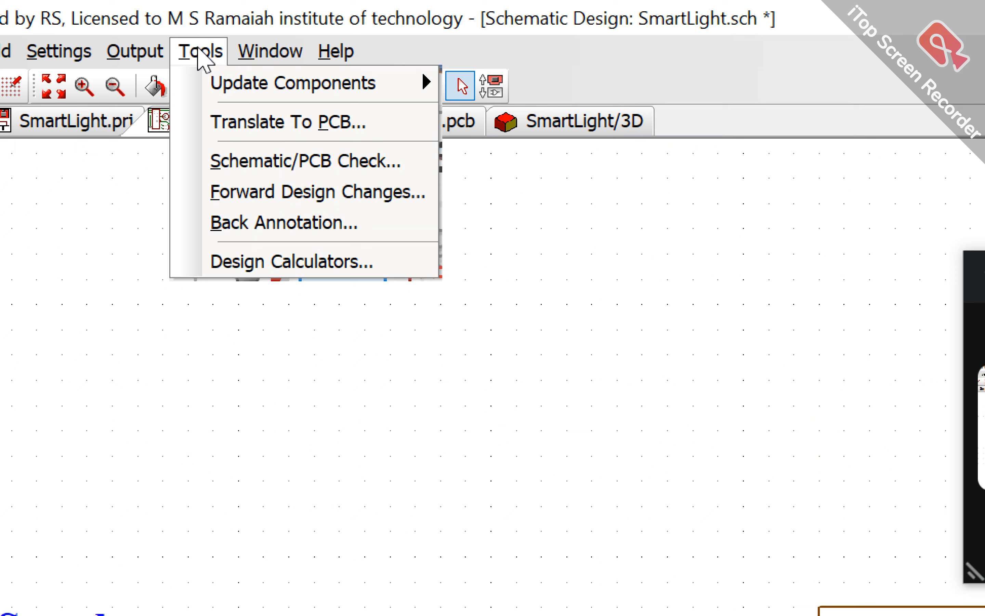
{"action": "left_click", "coordinate": [249, 205]}
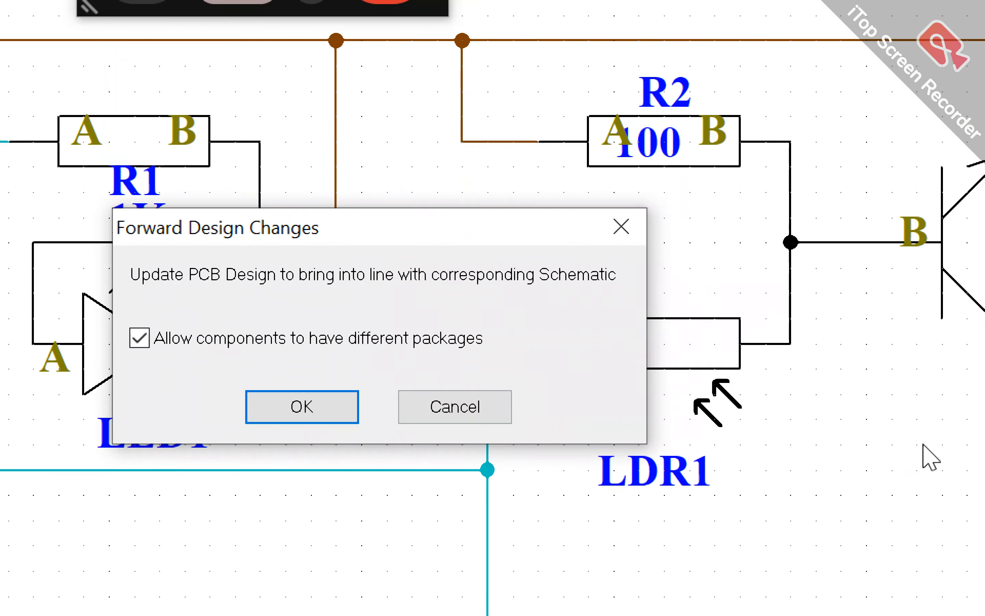
{"action": "left_click", "coordinate": [272, 377]}
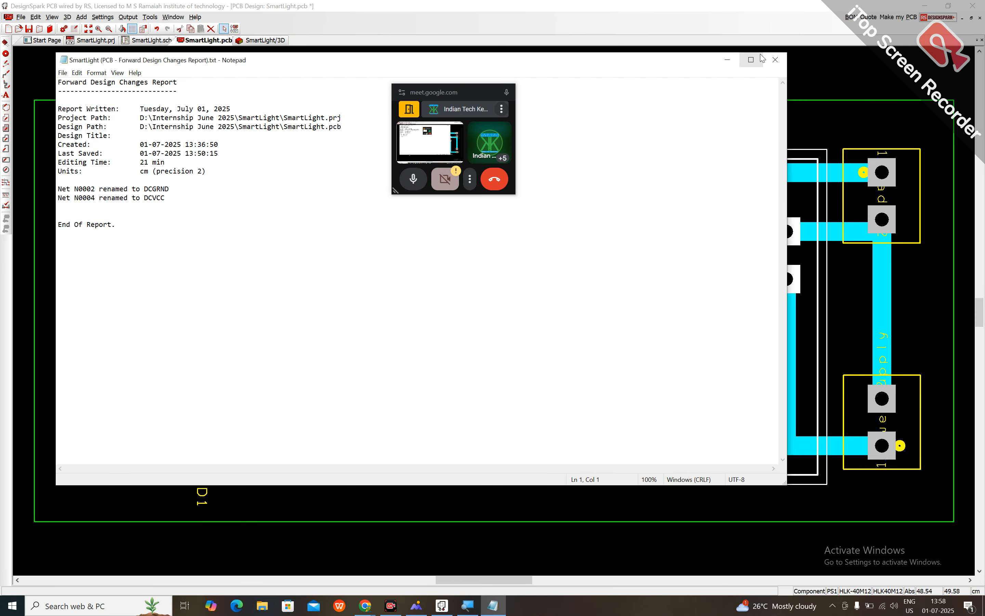
{"action": "left_click", "coordinate": [775, 59]}
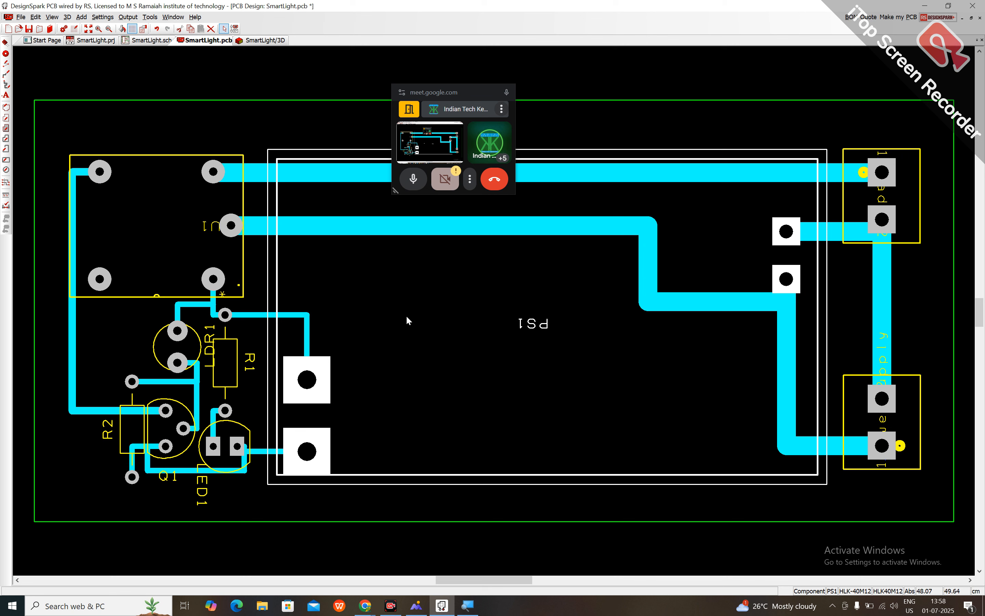
Draw a polygonal copper pour area on the Bottom Copper layer just inside the whole board outline.
{"action": "left_click", "coordinate": [311, 539]}
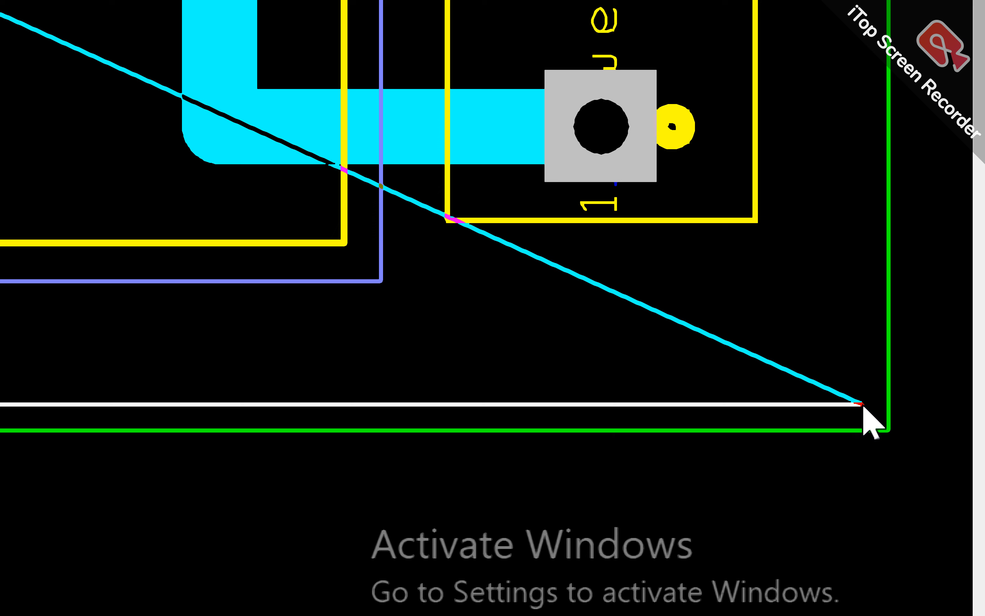
{"action": "left_click", "coordinate": [864, 403]}
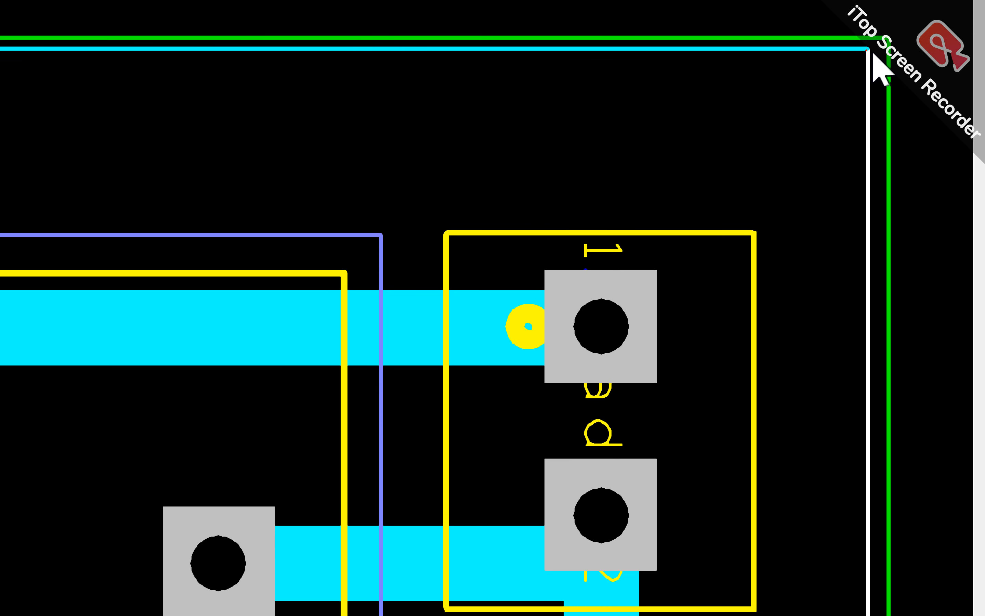
{"action": "double_click", "coordinate": [868, 51]}
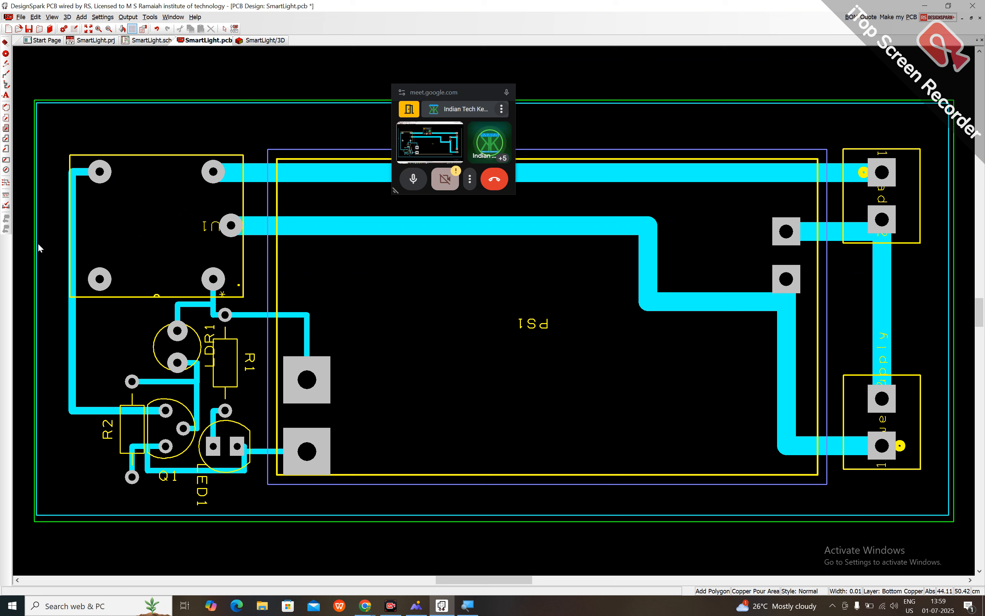
{"action": "key", "text": "Escape"}
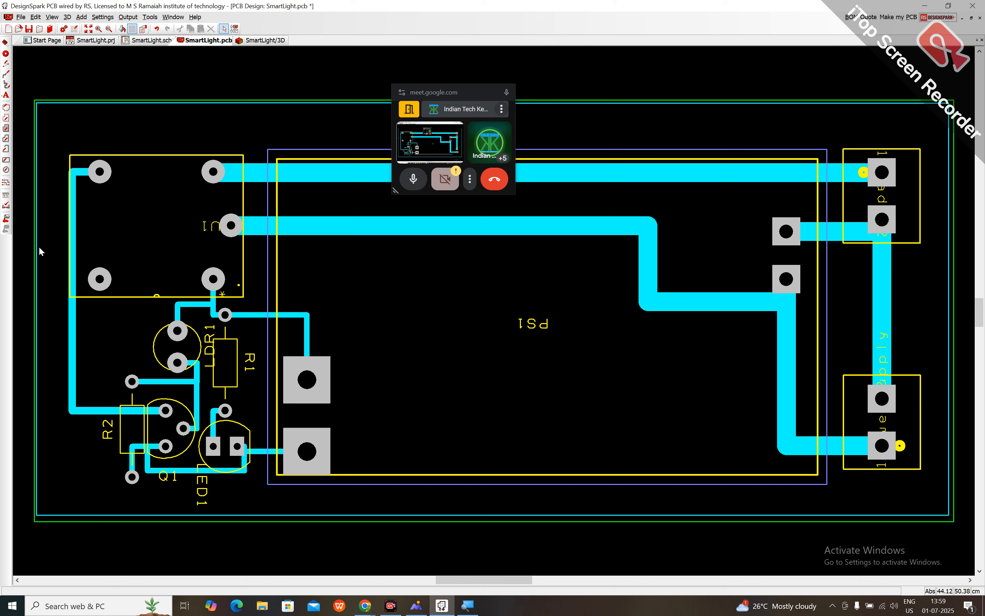
Adjust the pour area's left and lower edges inside the board outline, making it about 9.66 by 4.41 cm.
{"action": "left_click", "coordinate": [37, 247]}
{"action": "mouse_move", "coordinate": [37, 245]}
{"action": "left_mouse_down"}
{"action": "mouse_move", "coordinate": [50, 246]}
{"action": "mouse_move", "coordinate": [41, 246]}
{"action": "left_mouse_up"}
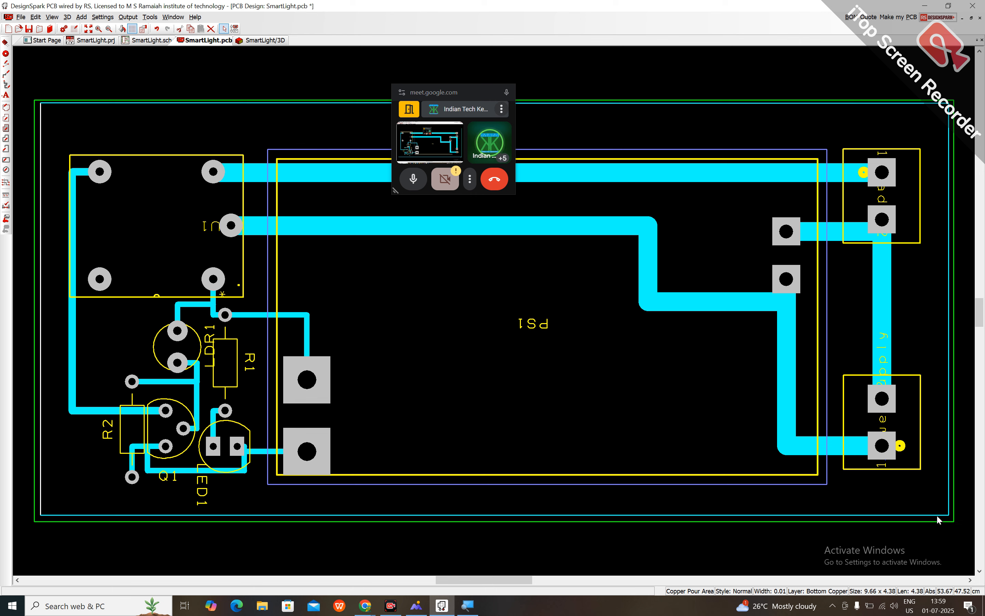
{"action": "left_click_drag", "start_coordinate": [932, 515], "coordinate": [943, 521]}
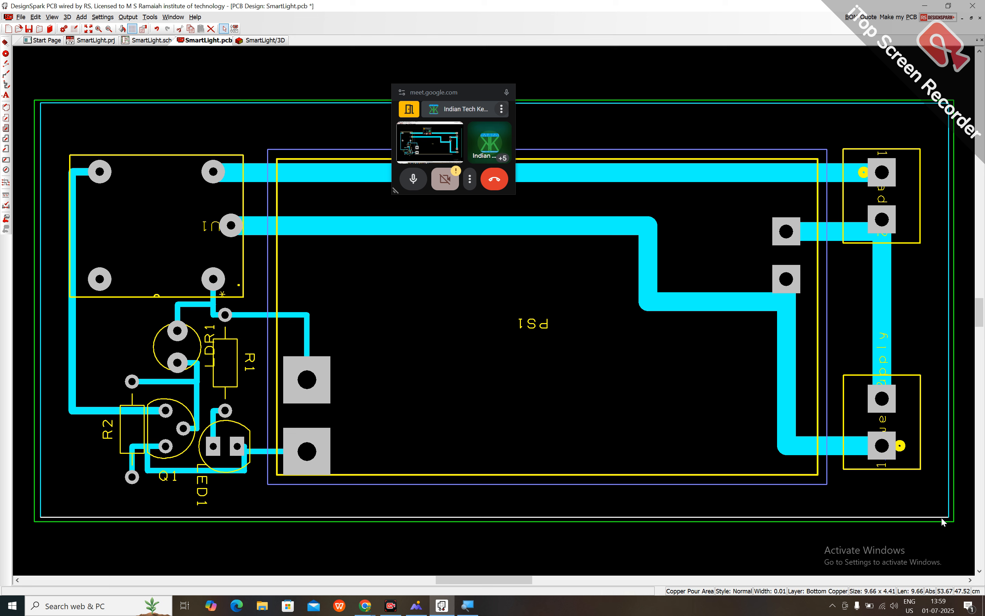
{"action": "left_click", "coordinate": [267, 546]}
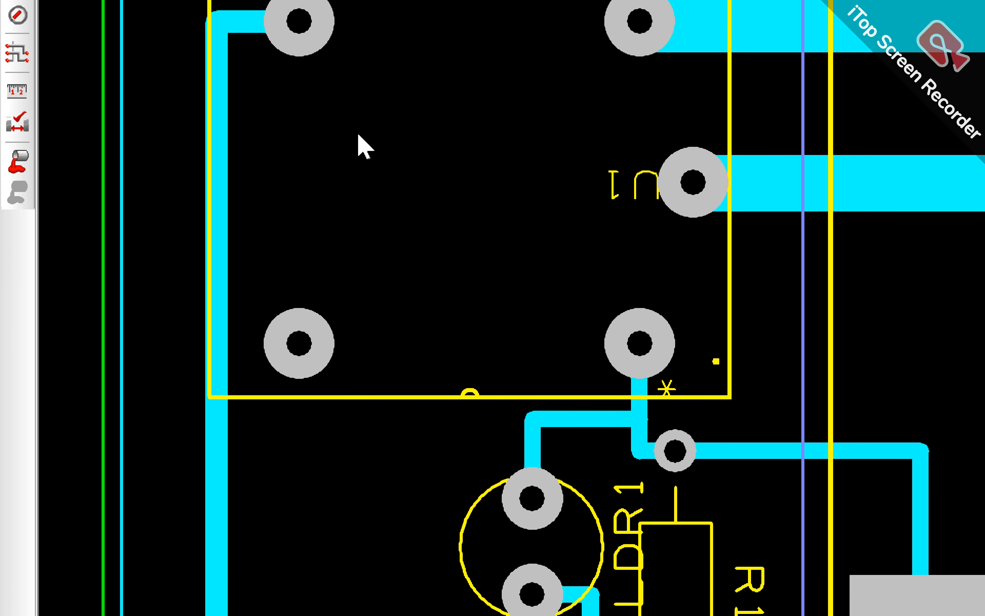
Pour copper into the area on the DCGRND net with 0.03 thermal spokes and a 0.03 isolation gap.
{"action": "left_click", "coordinate": [20, 160]}
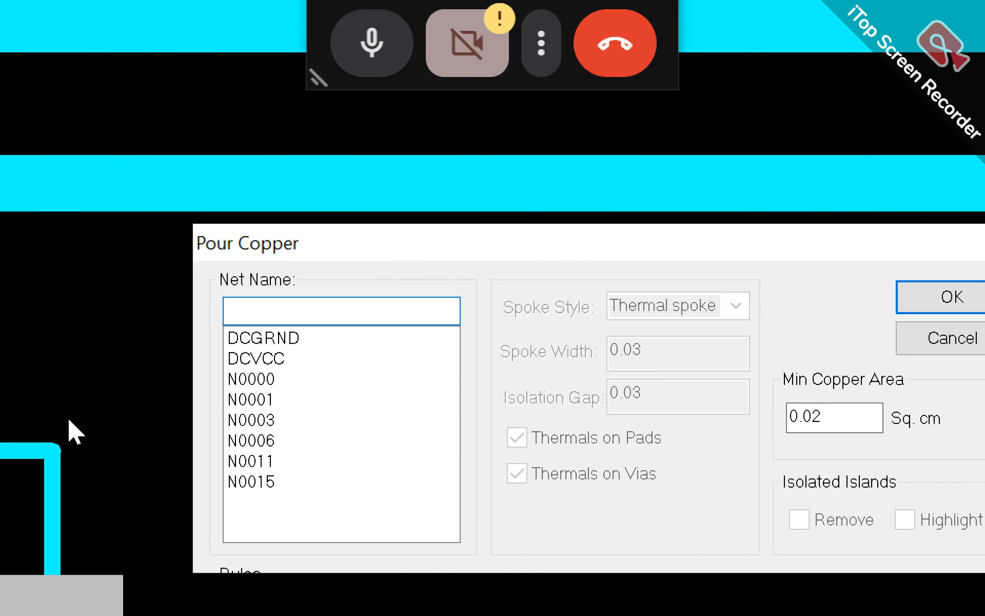
{"action": "left_click", "coordinate": [271, 338]}
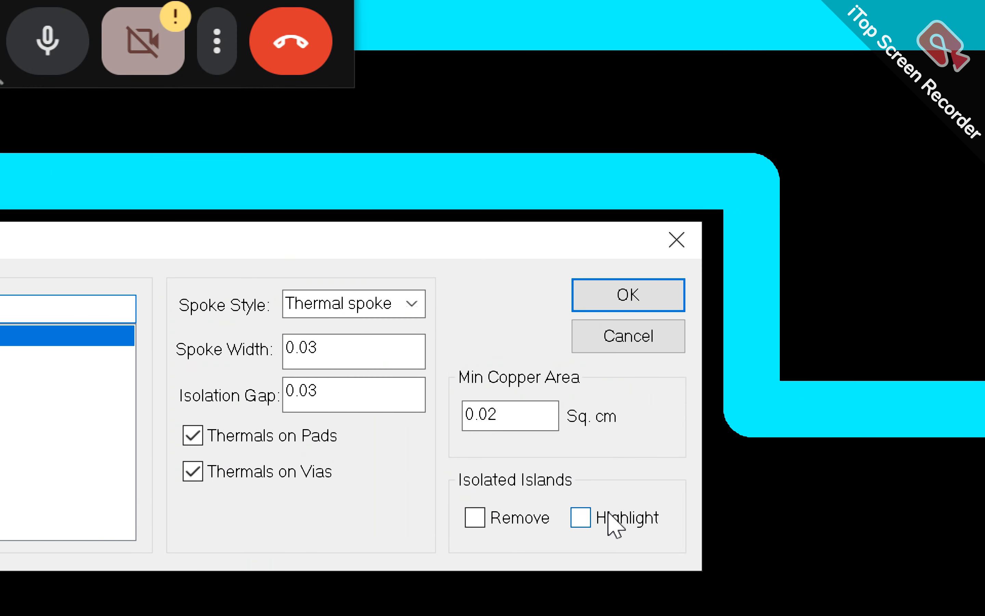
{"action": "left_click", "coordinate": [627, 291]}
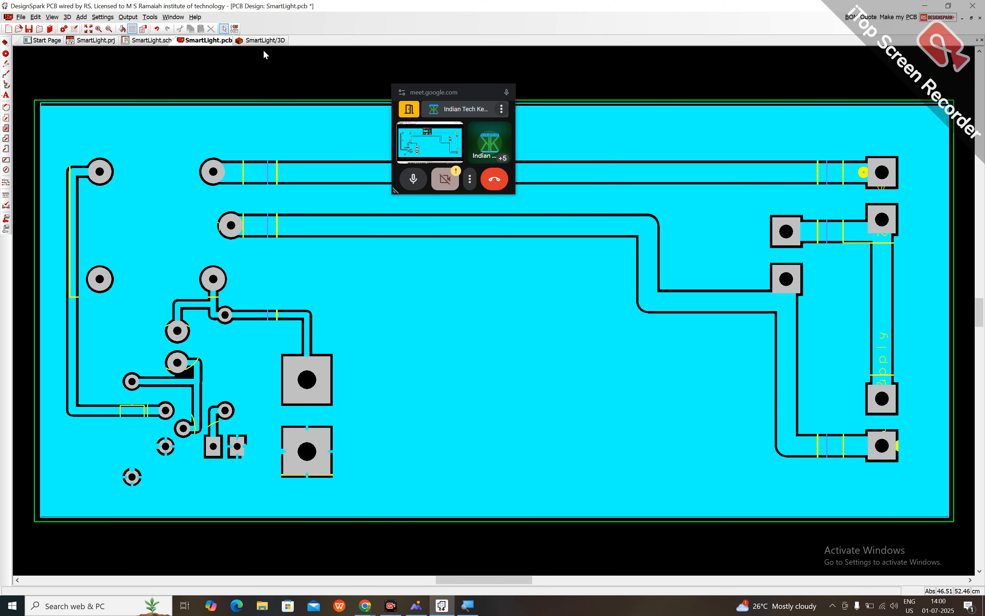
Refresh the SmartLight 3D view and examine the board with its copper pour and components.
{"action": "left_click", "coordinate": [264, 40]}
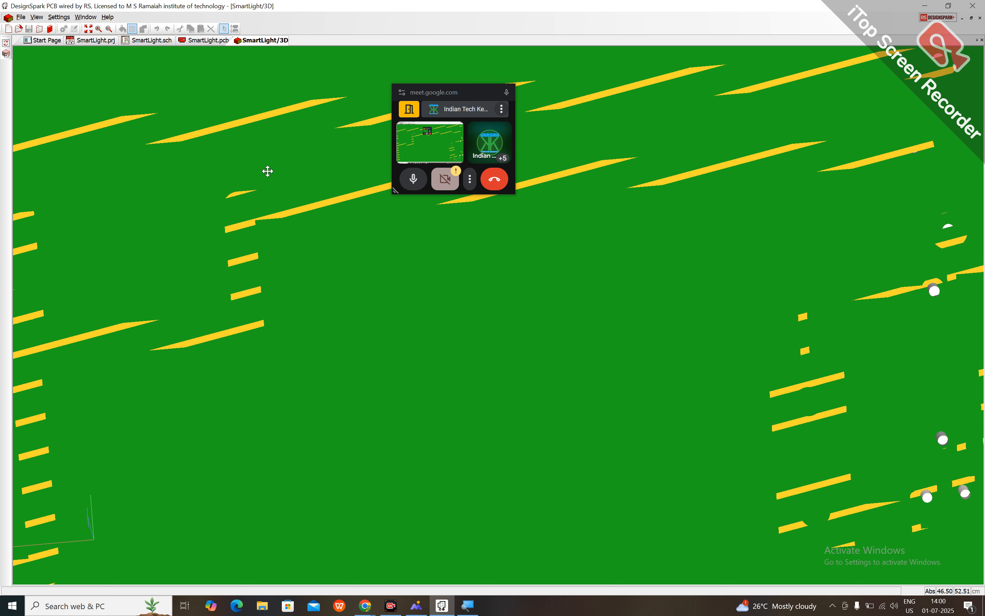
{"action": "left_click", "coordinate": [6, 43]}
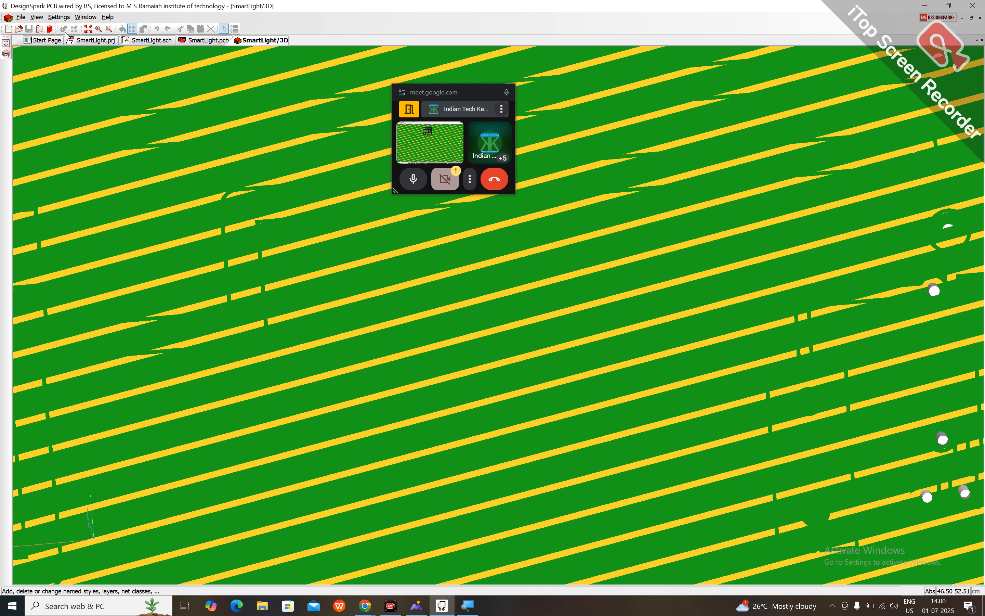
{"action": "left_click", "coordinate": [88, 29]}
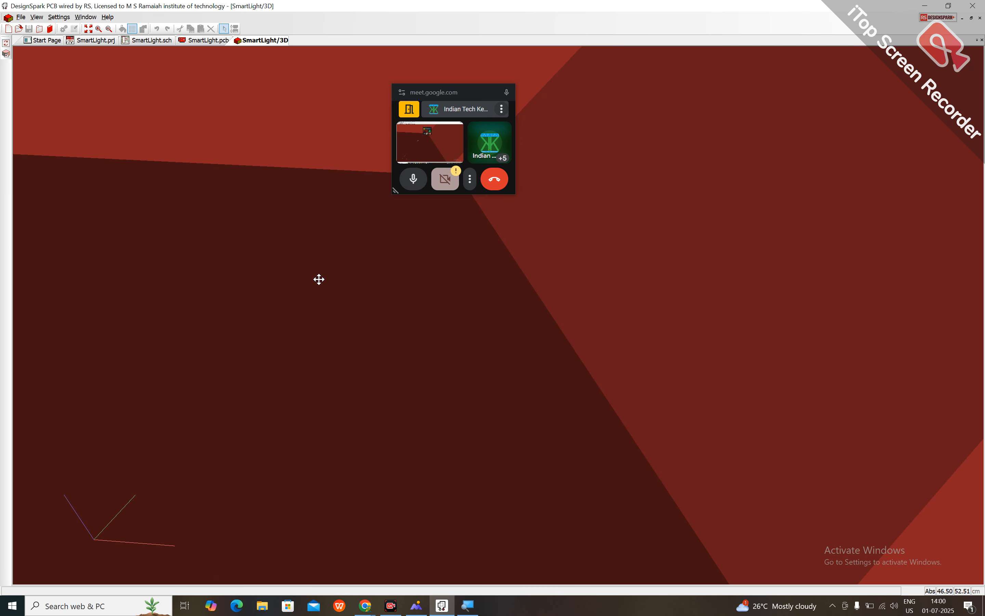
{"action": "scroll", "coordinate": [319, 280], "scroll_direction": "down", "scroll_amount": 3}
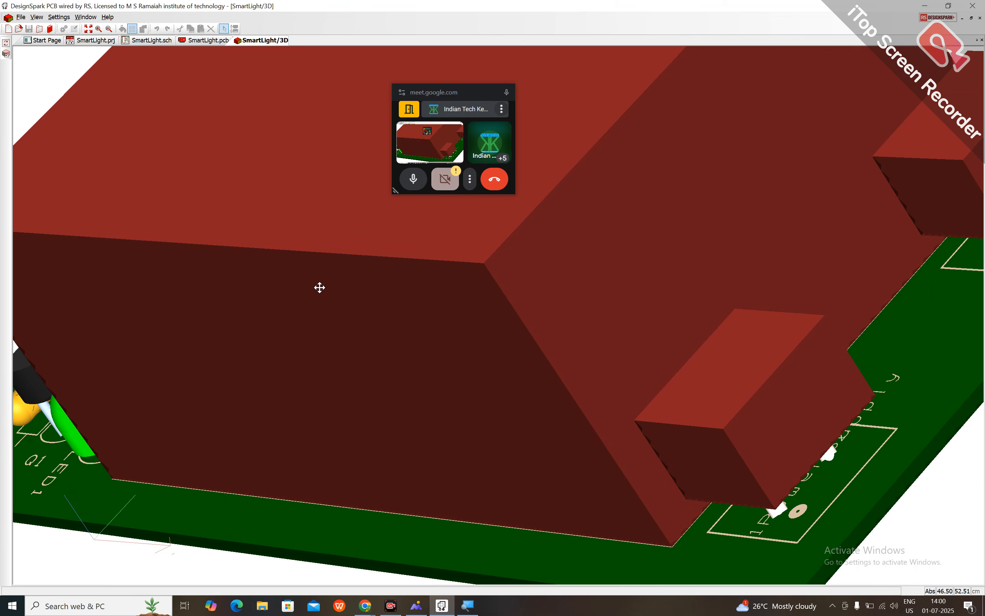
{"action": "scroll", "coordinate": [321, 288], "scroll_direction": "up", "scroll_amount": 3}
{"action": "scroll", "coordinate": [321, 289], "scroll_direction": "down", "scroll_amount": 3}
{"action": "right_click_drag", "start_coordinate": [326, 298], "coordinate": [408, 272]}
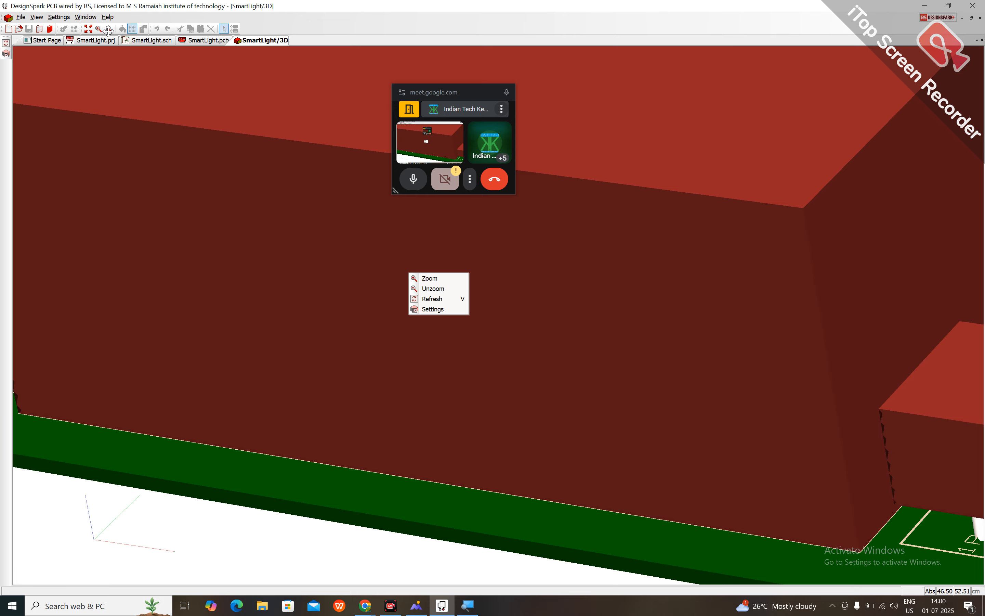
Examine the poured copper plane and the isolation gaps around the tracks on the board's underside in the 3D view.
{"action": "left_click", "coordinate": [106, 49]}
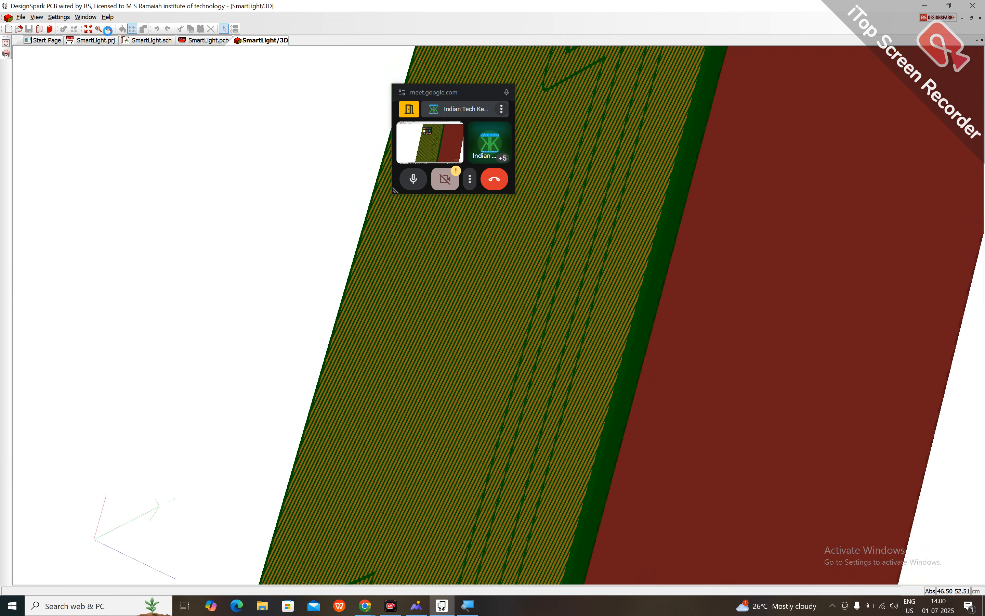
{"action": "left_click", "coordinate": [109, 30]}
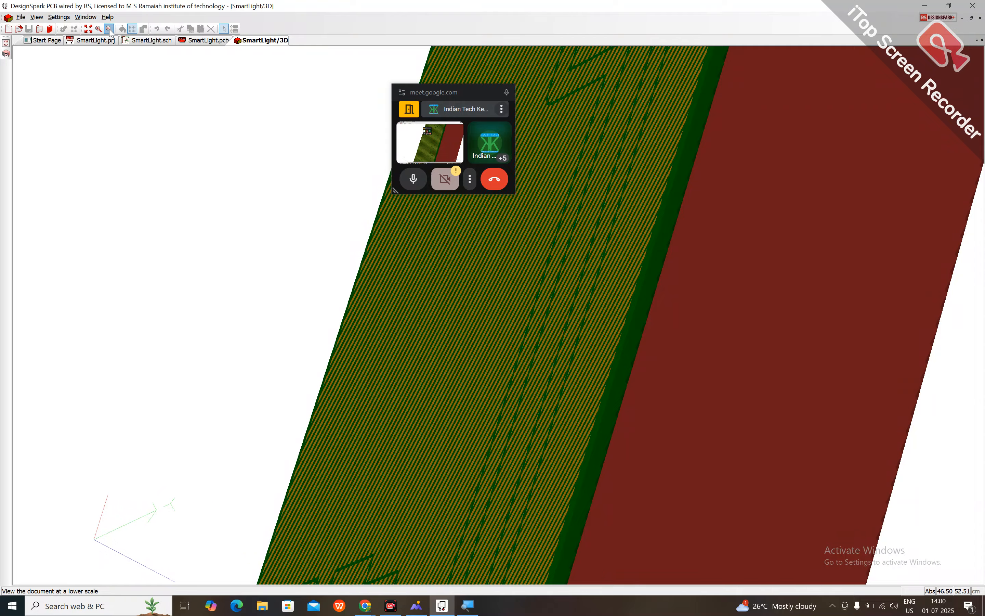
{"action": "left_click_drag", "start_coordinate": [563, 353], "coordinate": [720, 536]}
{"action": "scroll", "coordinate": [720, 536], "scroll_direction": "up", "scroll_amount": 5}
{"action": "scroll", "coordinate": [720, 537], "scroll_direction": "down", "scroll_amount": 5}
{"action": "scroll", "coordinate": [760, 471], "scroll_direction": "up", "scroll_amount": 1}
{"action": "scroll", "coordinate": [760, 471], "scroll_direction": "up", "scroll_amount": 4}
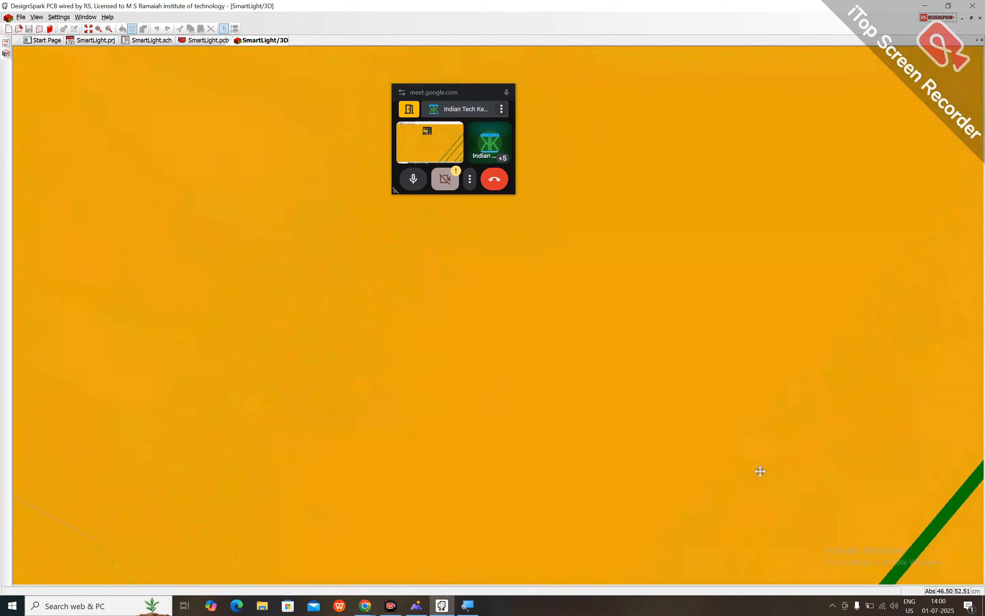
{"action": "scroll", "coordinate": [760, 471], "scroll_direction": "down", "scroll_amount": 4}
{"action": "scroll", "coordinate": [760, 471], "scroll_direction": "up", "scroll_amount": 3}
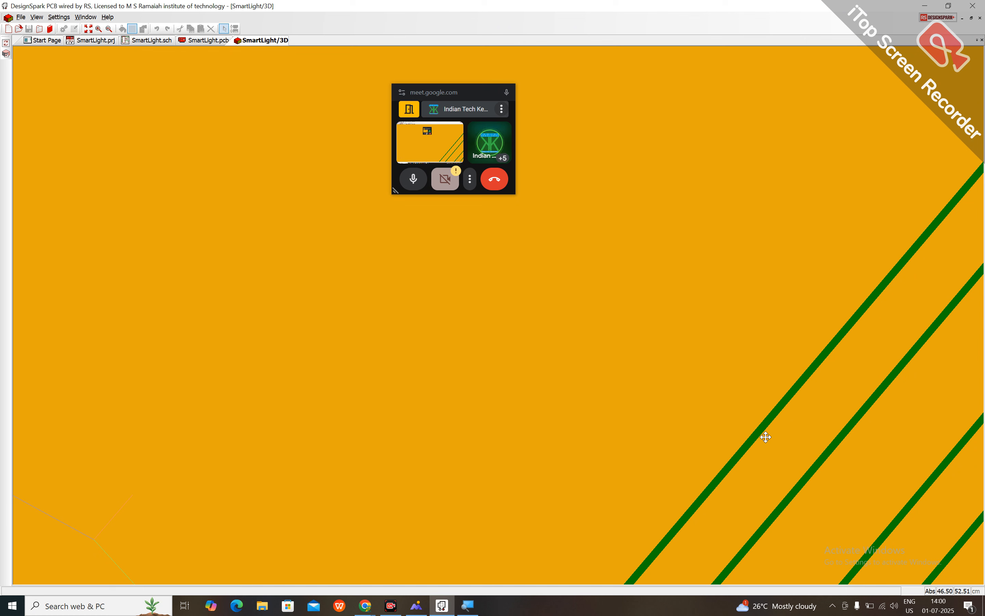
Pour the copper area again on the SmartLight PCB's DCGRND net with the isolation gap set to 0.08.
{"action": "left_click", "coordinate": [211, 41]}
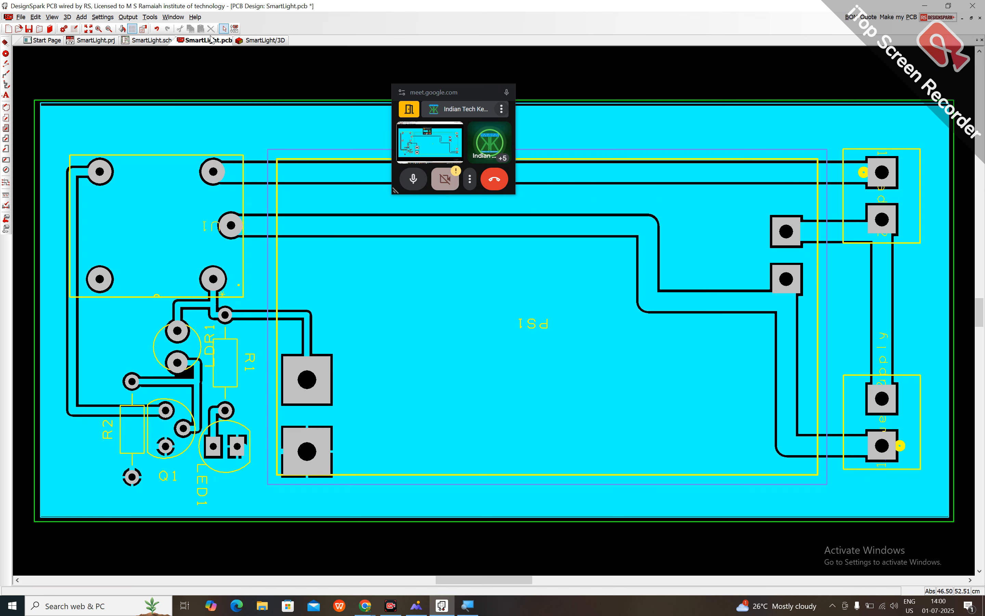
{"action": "left_click", "coordinate": [6, 218]}
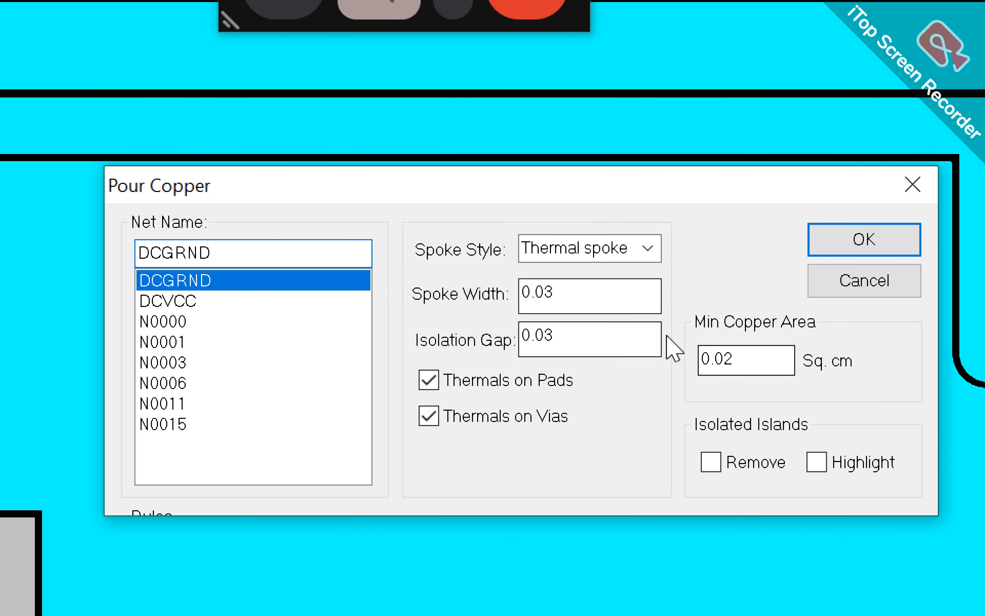
{"action": "left_click", "coordinate": [583, 344]}
{"action": "key", "text": "BackSpace"}
{"action": "key", "text": "BackSpace"}
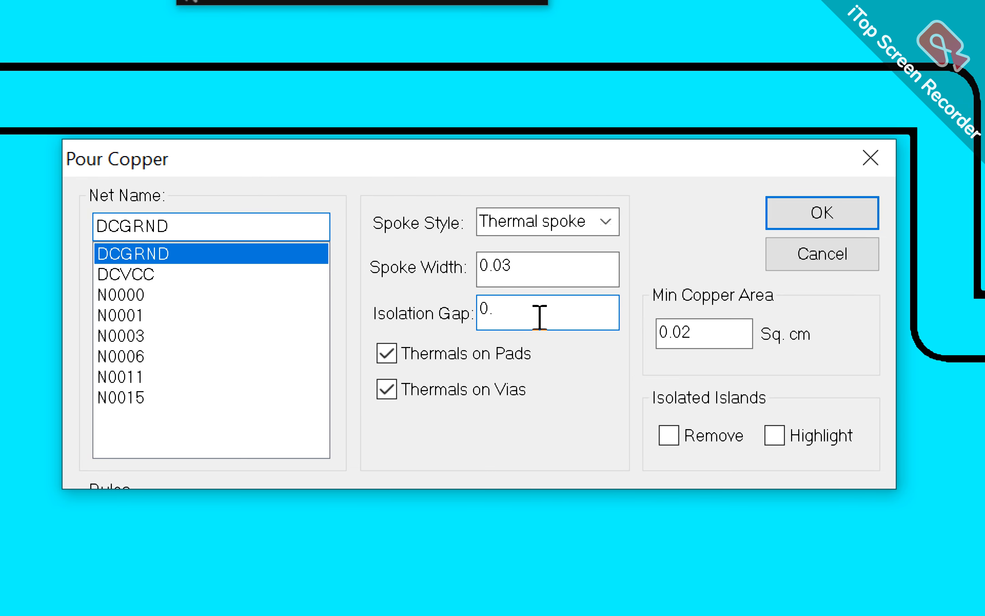
{"action": "type", "text": "08"}
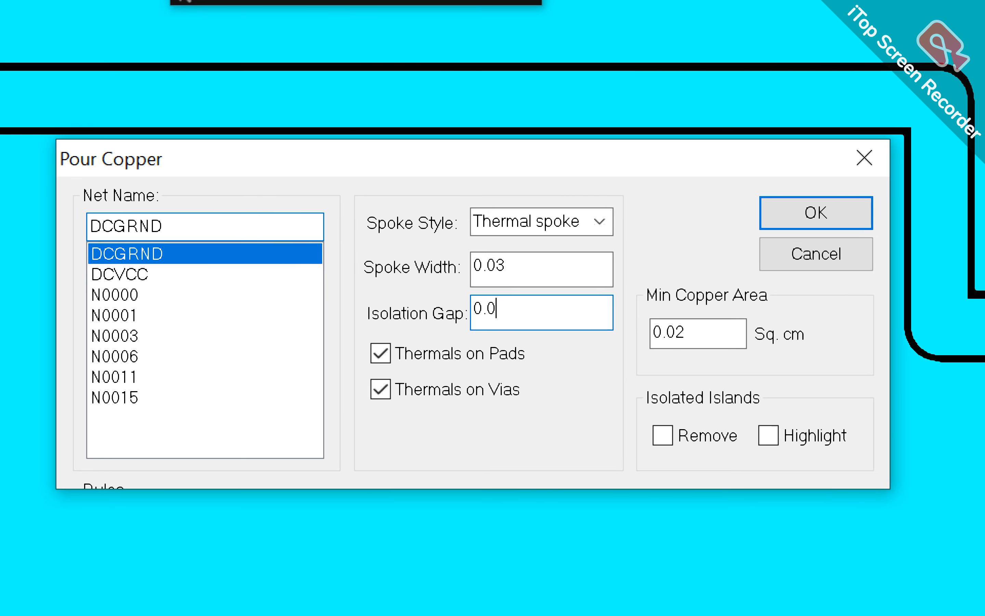
{"action": "left_click", "coordinate": [813, 212]}
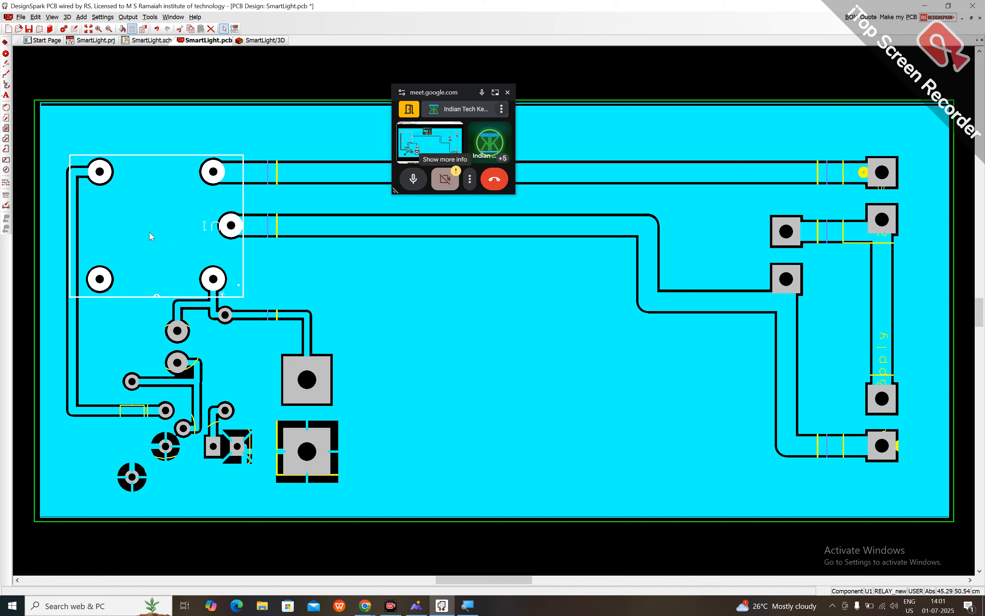
{"action": "left_click", "coordinate": [391, 321]}
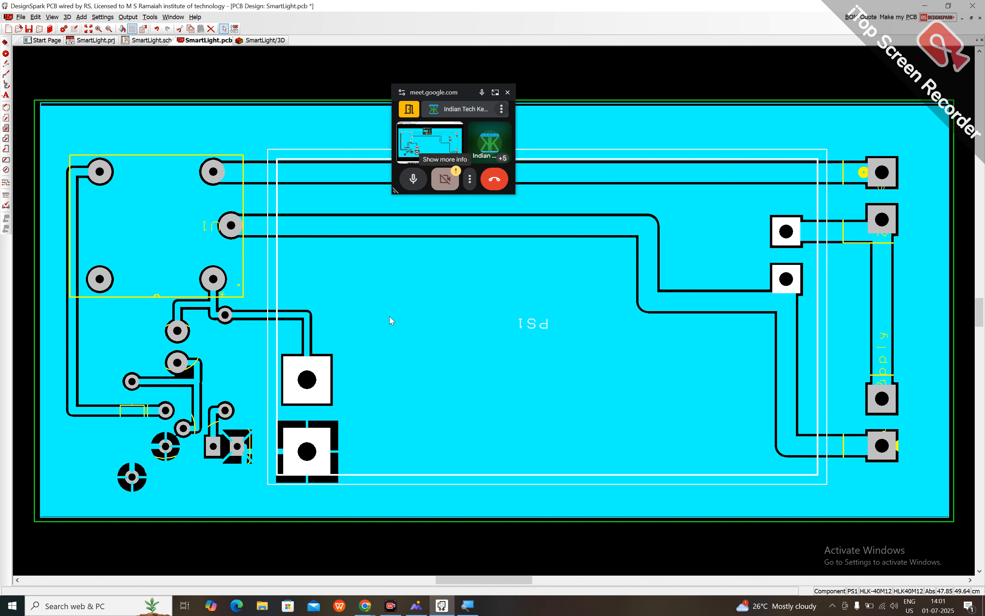
{"action": "left_click", "coordinate": [334, 83]}
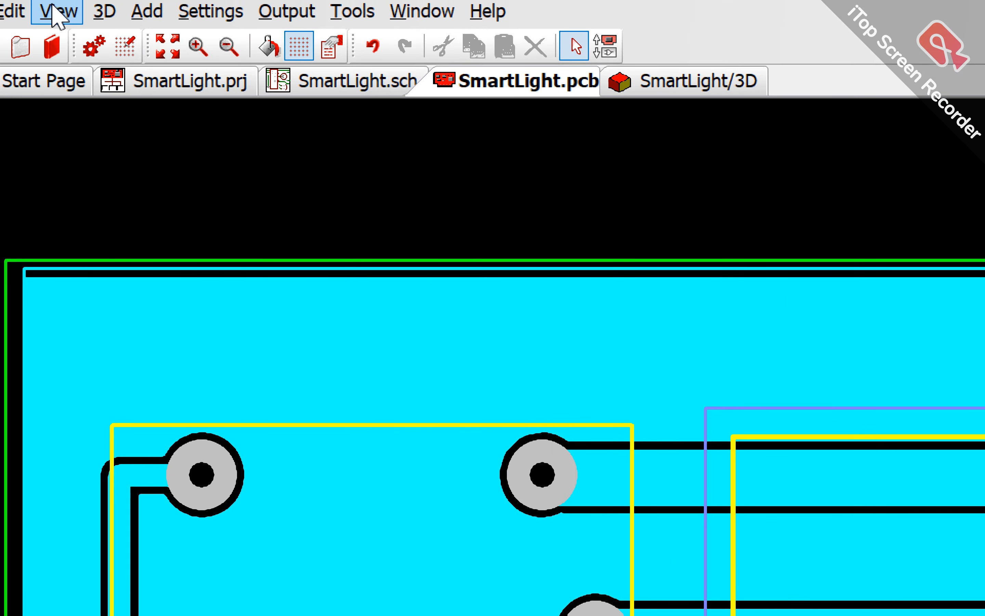
Hide the Bottom Copper layer and move the LDR1 label to the left side of its component outline.
{"action": "left_click", "coordinate": [52, 17]}
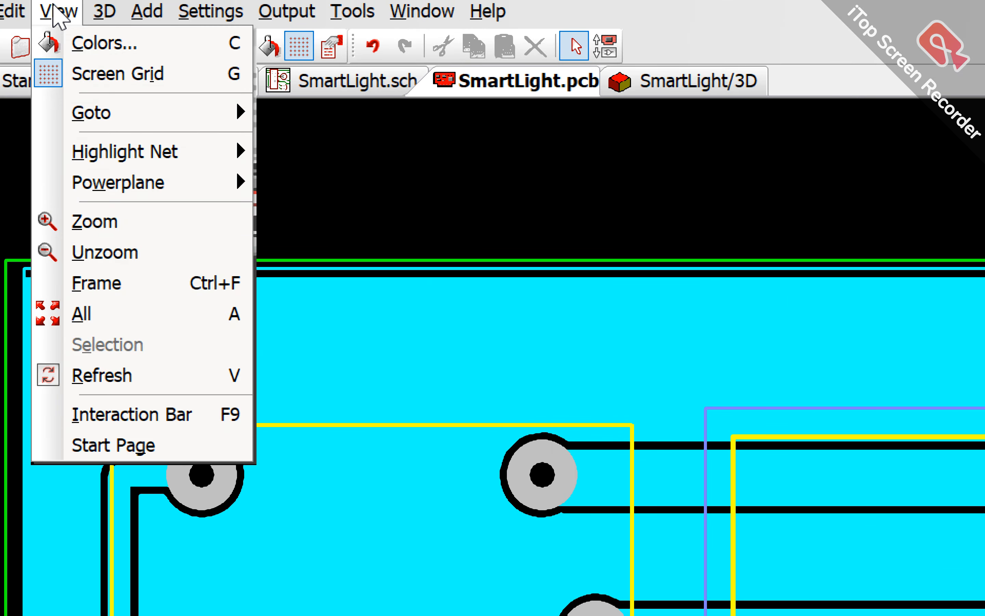
{"action": "left_click", "coordinate": [159, 417]}
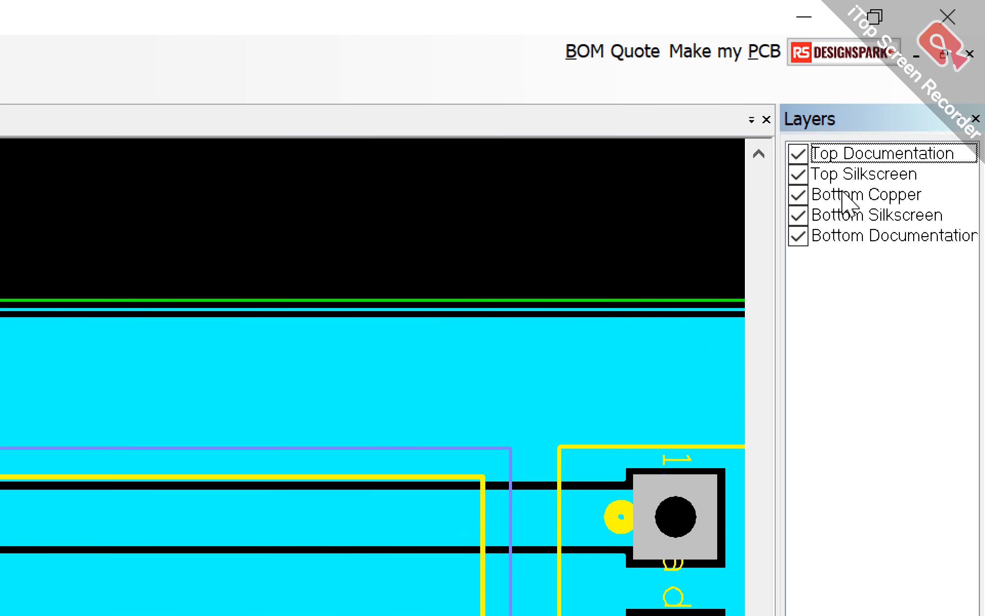
{"action": "left_click", "coordinate": [805, 195]}
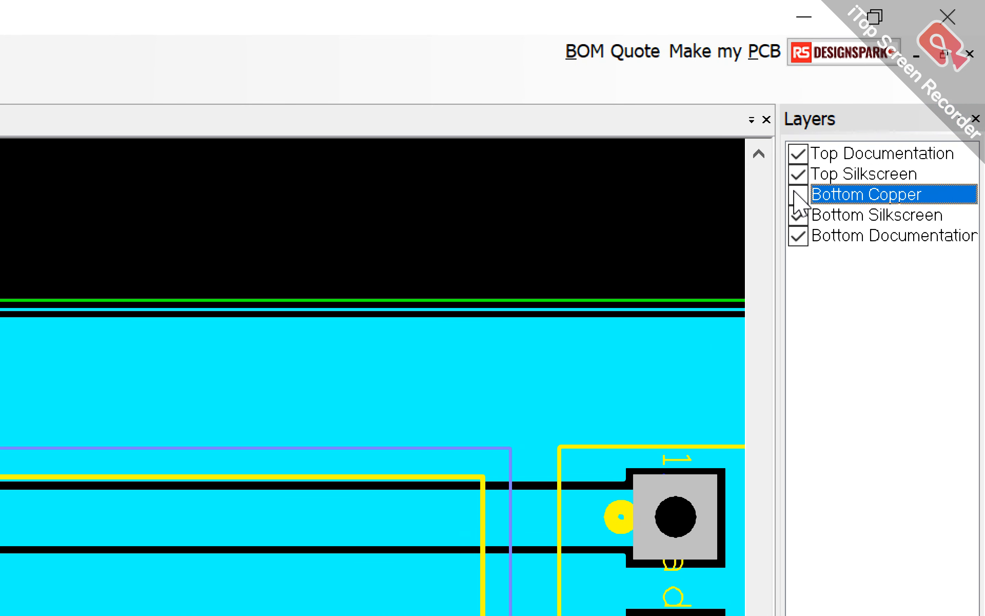
{"action": "left_click", "coordinate": [798, 195]}
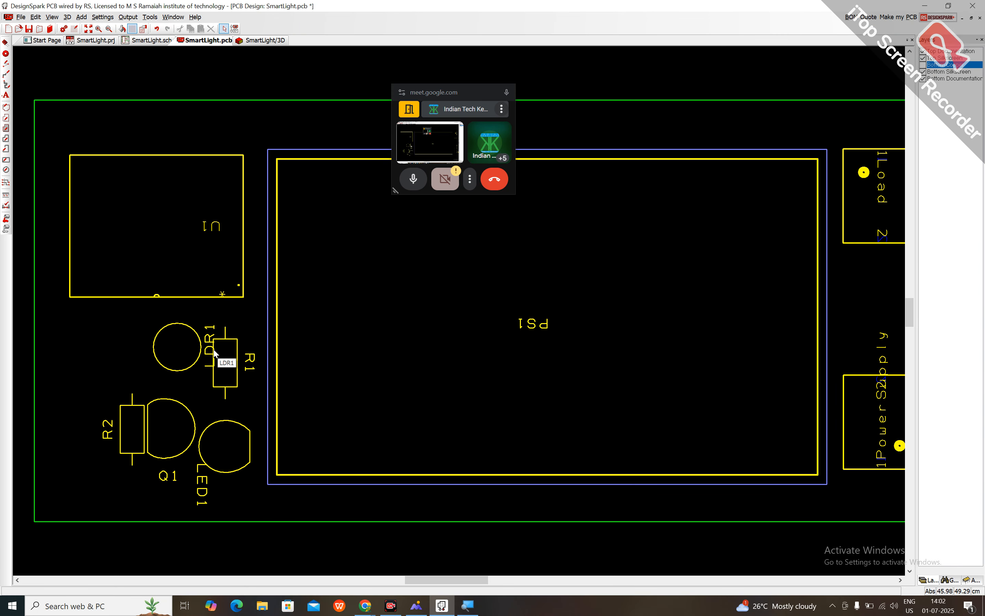
{"action": "left_click_drag", "start_coordinate": [214, 353], "coordinate": [144, 351]}
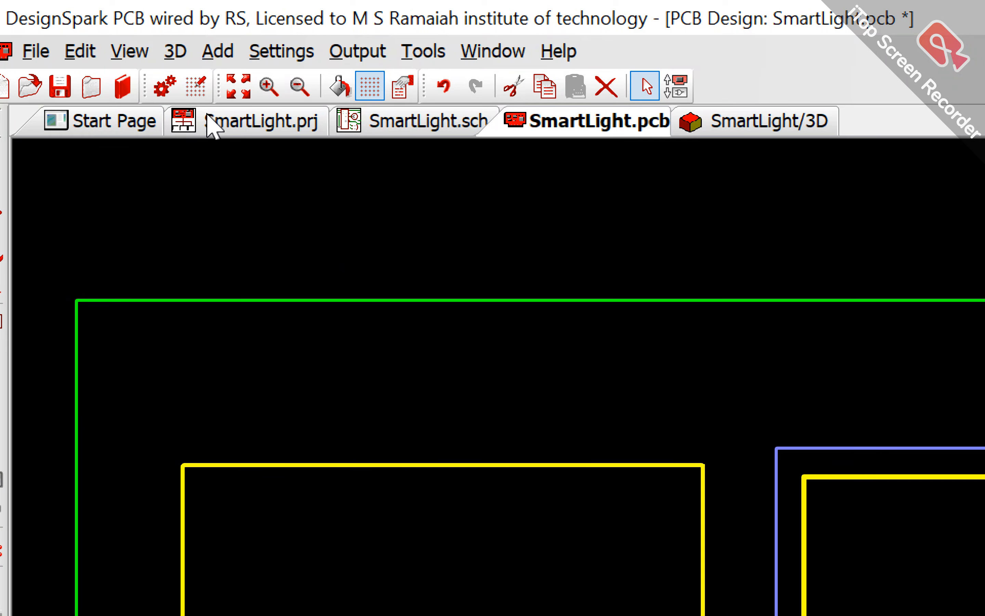
Set the font of all text styles in the design technology to Times New Roman Bold Italic.
{"action": "left_click", "coordinate": [165, 85]}
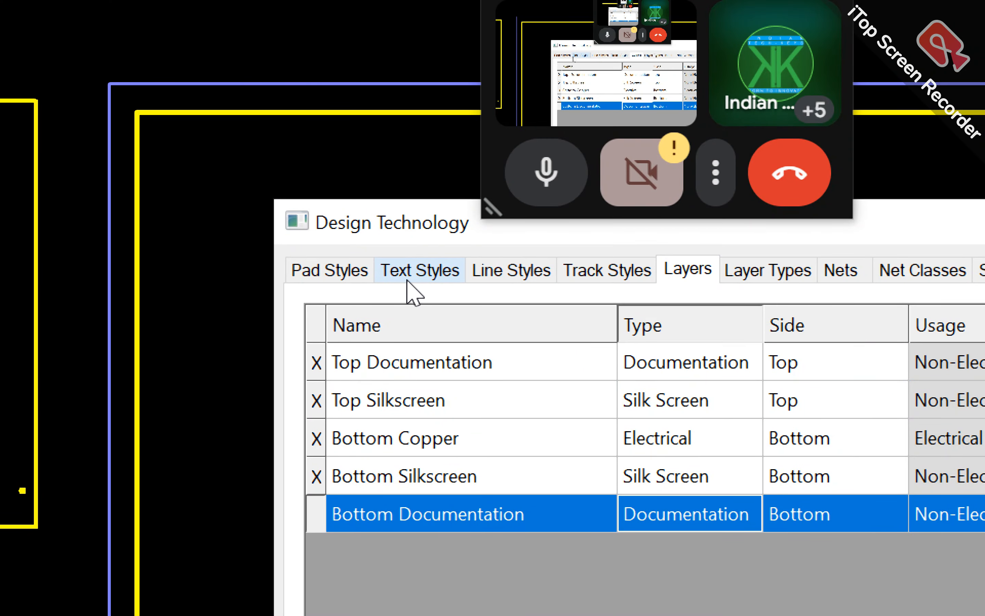
{"action": "left_click", "coordinate": [409, 281]}
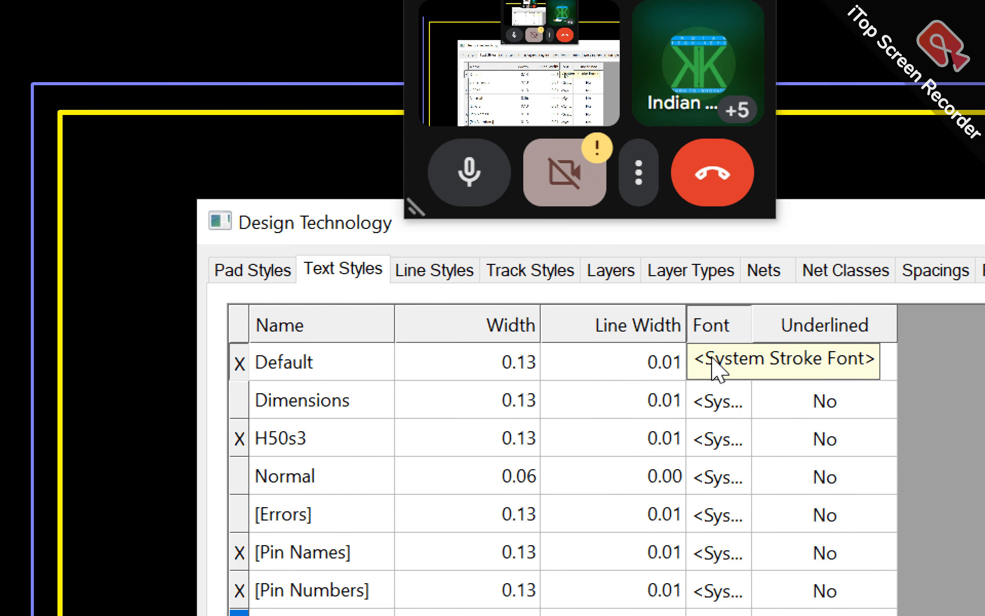
{"action": "left_click", "coordinate": [712, 360]}
{"action": "left_click", "coordinate": [712, 359]}
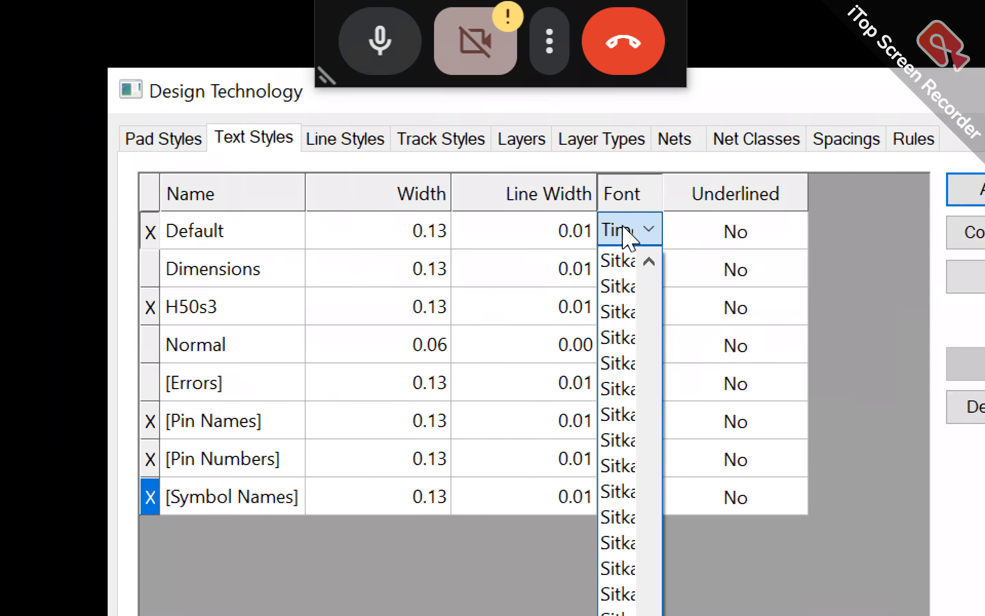
{"action": "key", "text": "Down"}
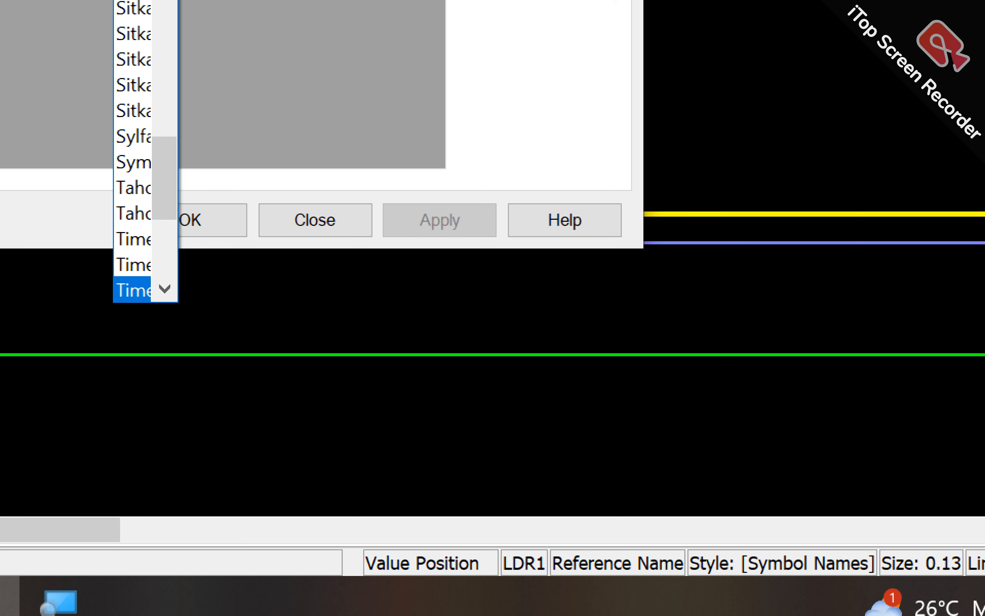
{"action": "left_click", "coordinate": [188, 290]}
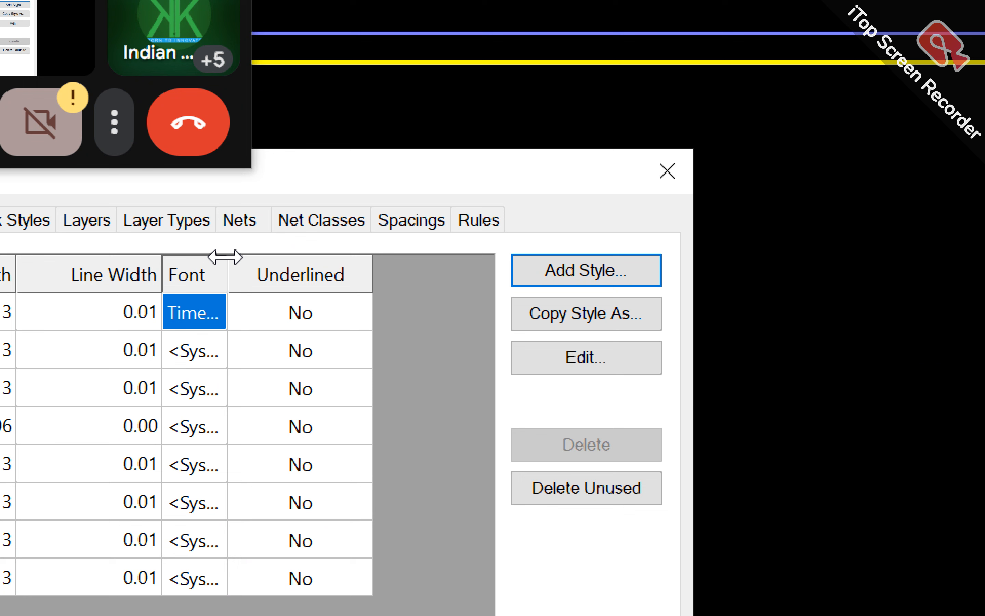
{"action": "left_click_drag", "start_coordinate": [225, 257], "coordinate": [493, 258]}
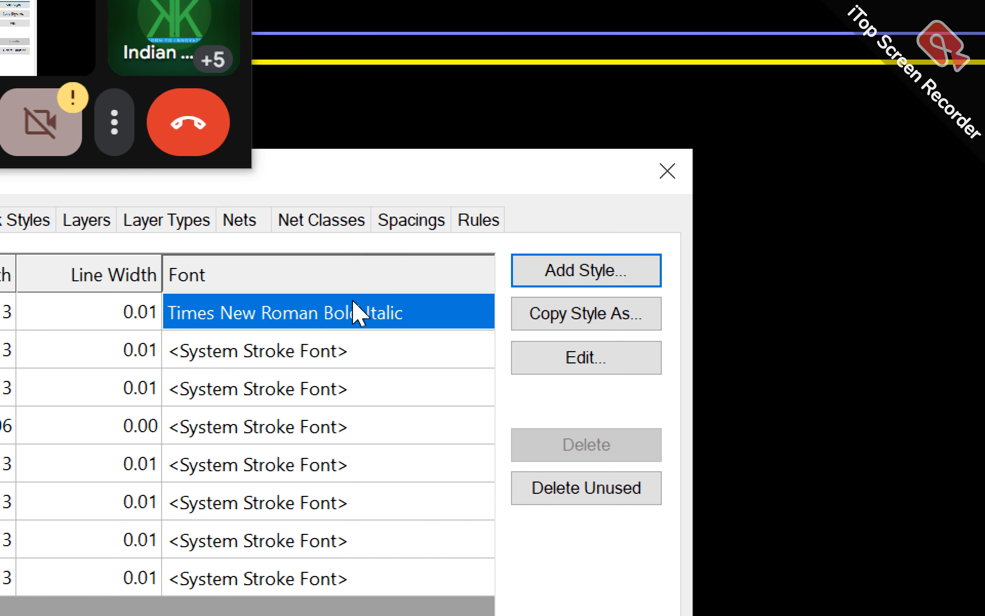
{"action": "right_click", "coordinate": [354, 314]}
{"action": "left_click", "coordinate": [433, 319]}
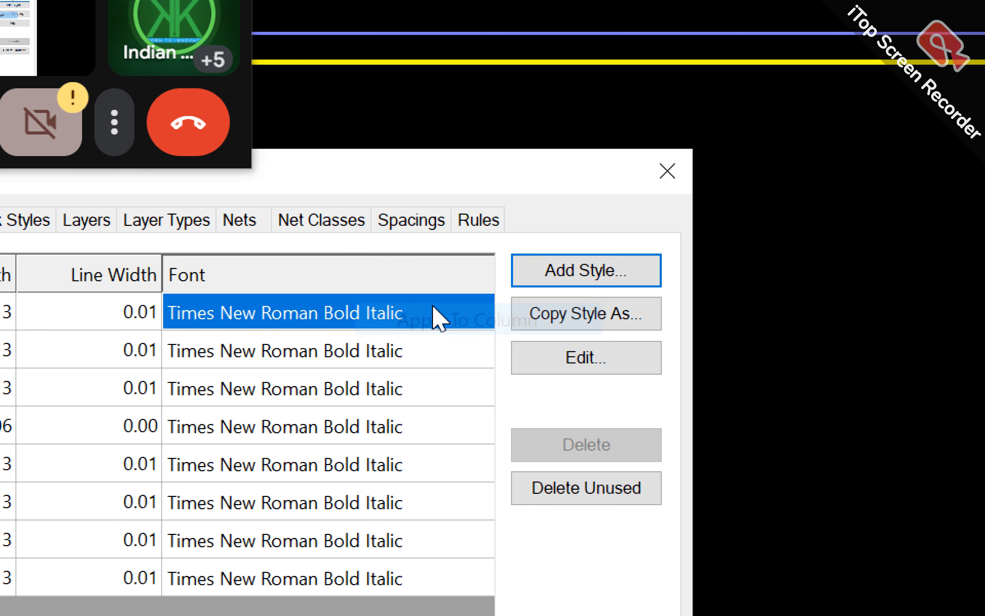
Change the Default text style's font to Times New Roman Bold and apply it to all text styles.
{"action": "left_click", "coordinate": [407, 318]}
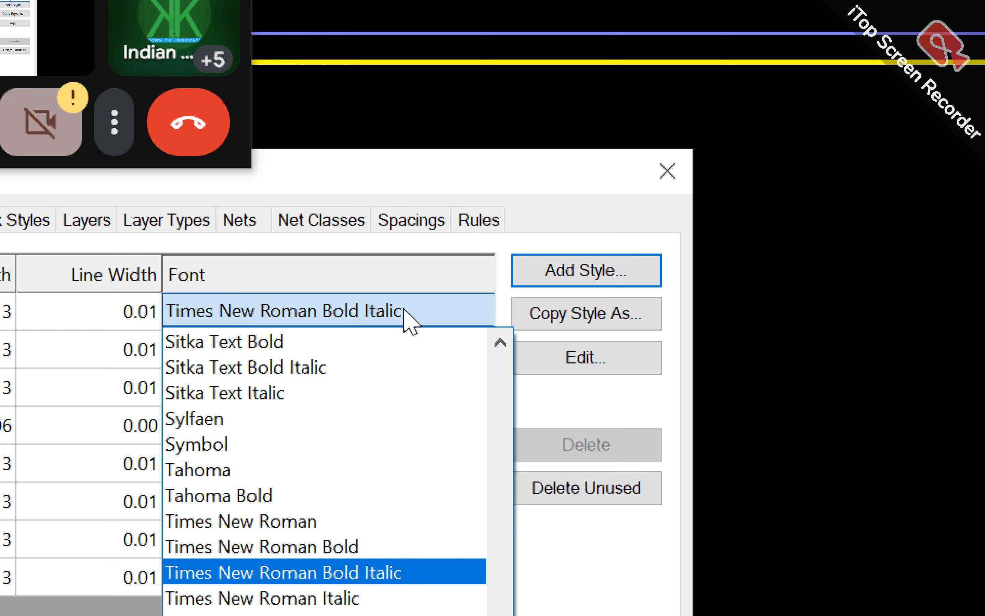
{"action": "left_click", "coordinate": [368, 546]}
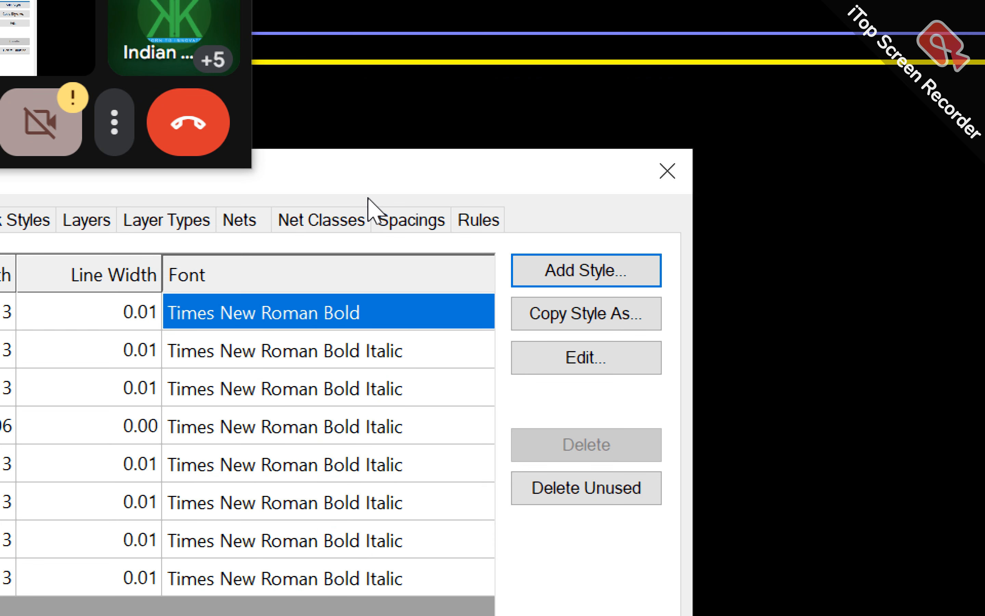
{"action": "right_click", "coordinate": [334, 323]}
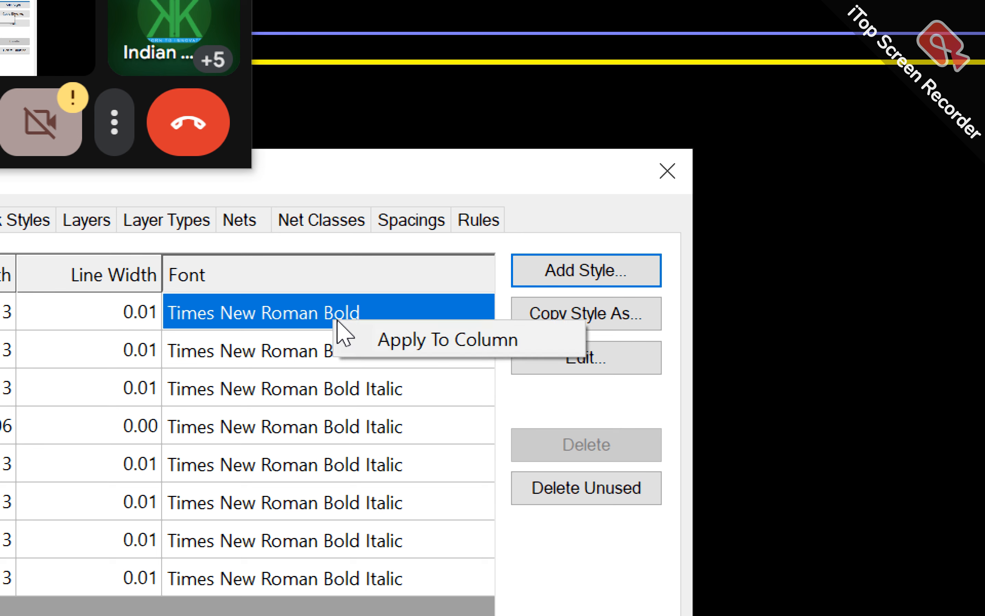
{"action": "left_click", "coordinate": [407, 347]}
Set the Default text style's line width to 0.02 and apply it to all text styles.
{"action": "left_click", "coordinate": [401, 312]}
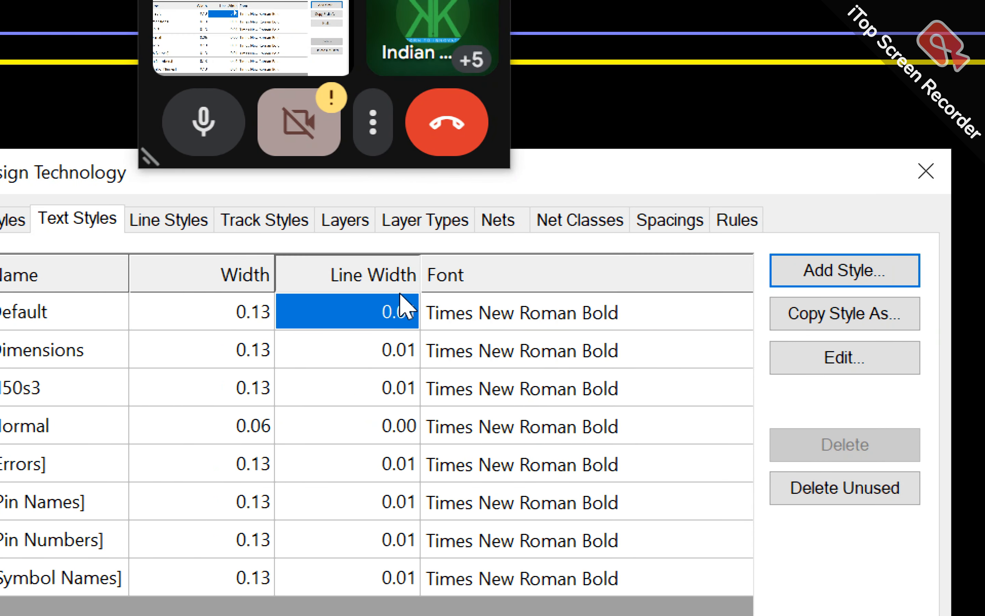
{"action": "key", "text": "BackSpace"}
{"action": "type", "text": "0.02"}
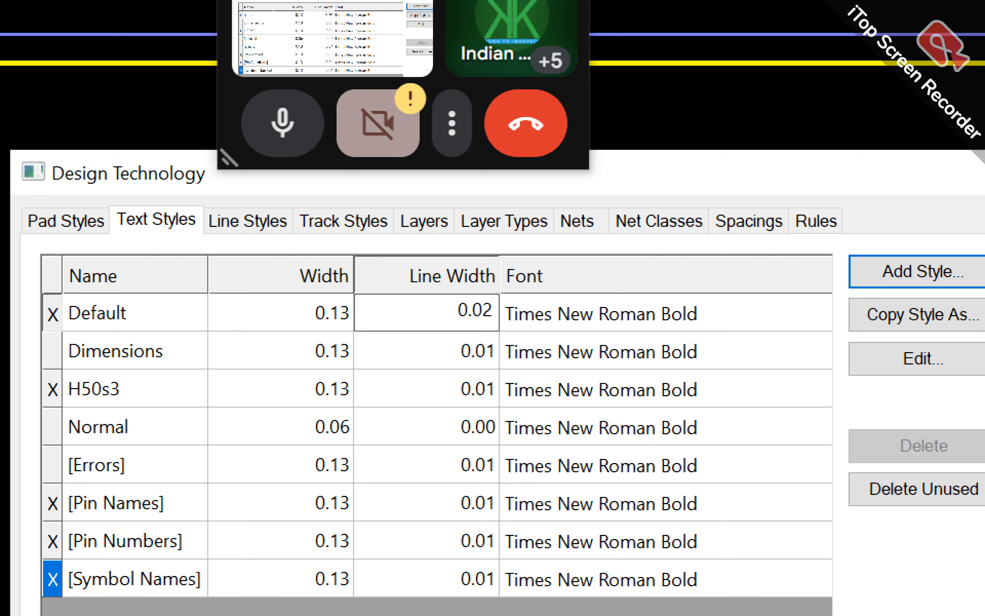
{"action": "left_click", "coordinate": [475, 399]}
{"action": "left_click", "coordinate": [478, 304]}
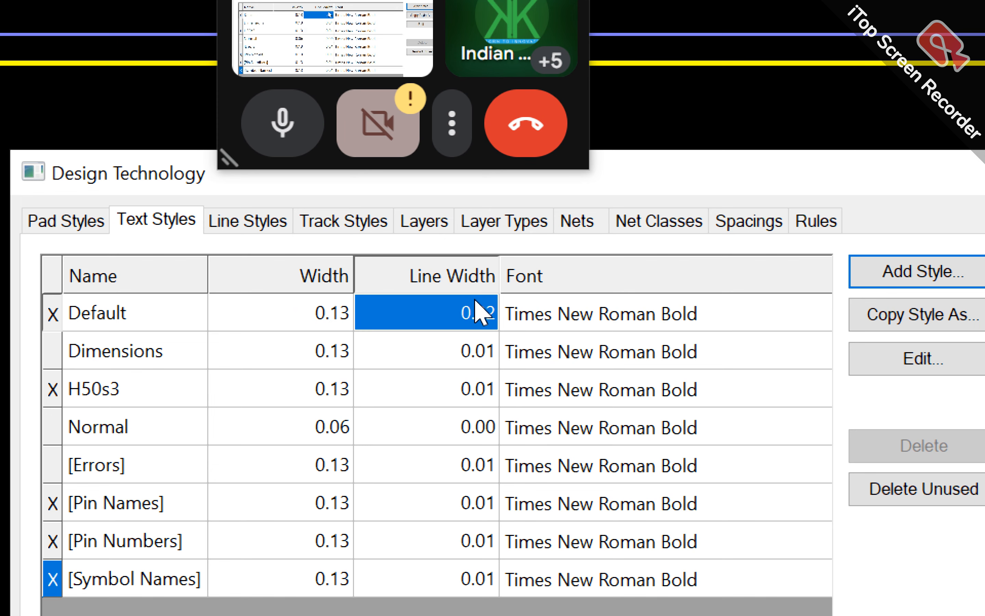
{"action": "right_click", "coordinate": [478, 304]}
{"action": "left_click", "coordinate": [528, 321]}
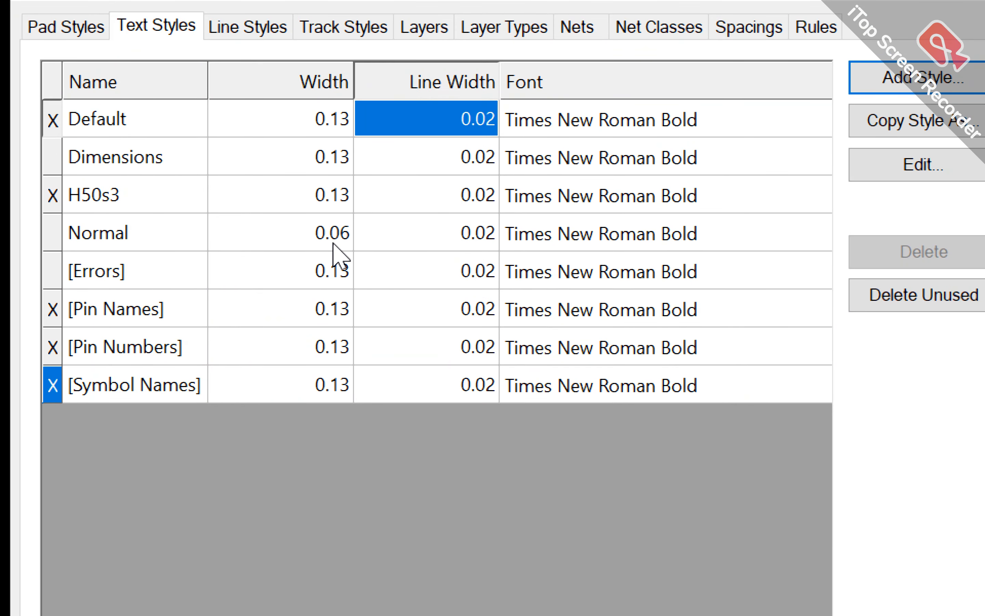
Apply the [Errors] style's 0.13 text width to all text styles and accept the design technology changes.
{"action": "left_click", "coordinate": [342, 465]}
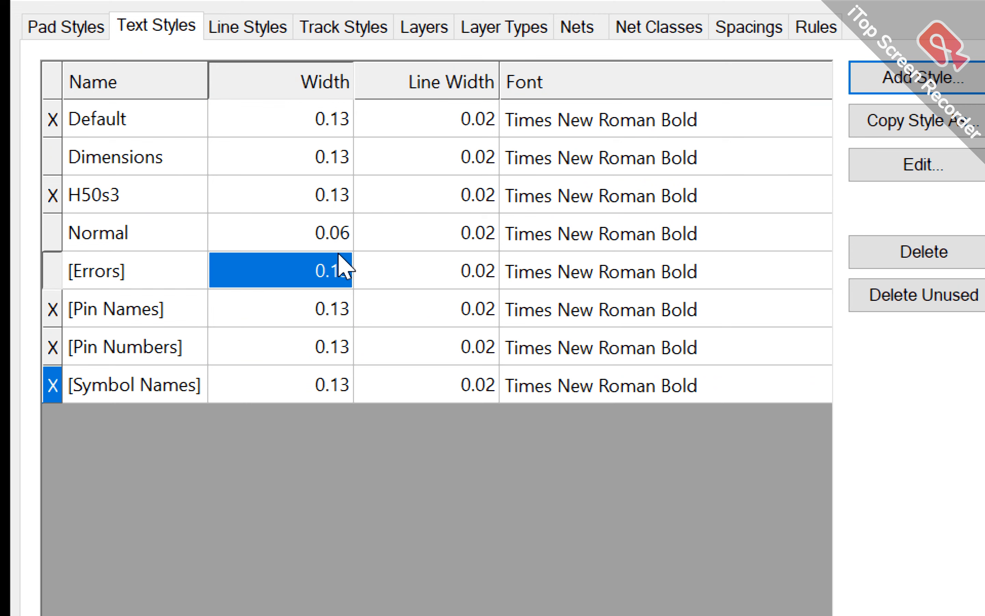
{"action": "right_click", "coordinate": [341, 265]}
{"action": "left_click", "coordinate": [387, 281]}
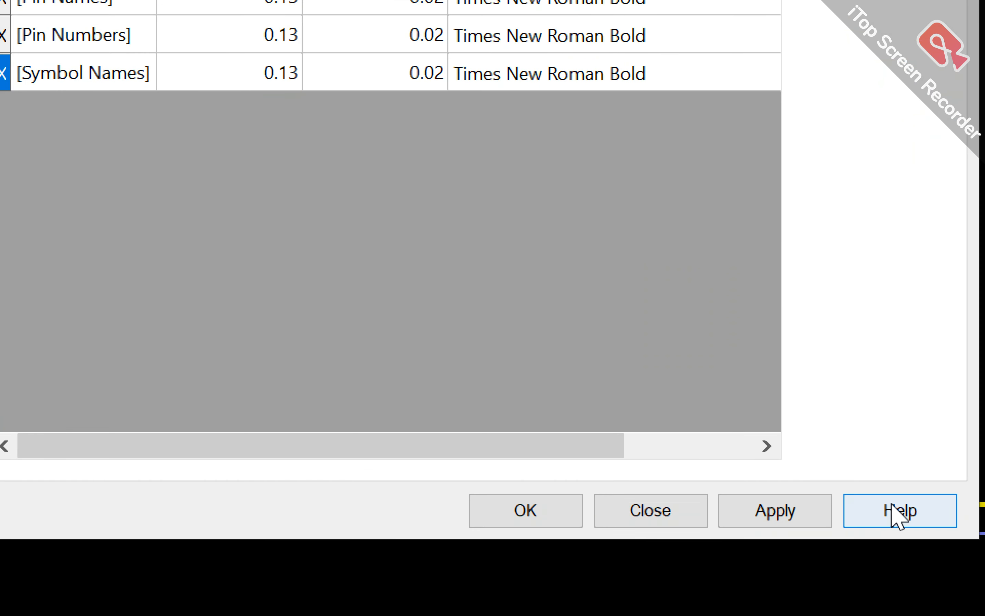
{"action": "left_click", "coordinate": [865, 615]}
{"action": "left_click", "coordinate": [527, 511]}
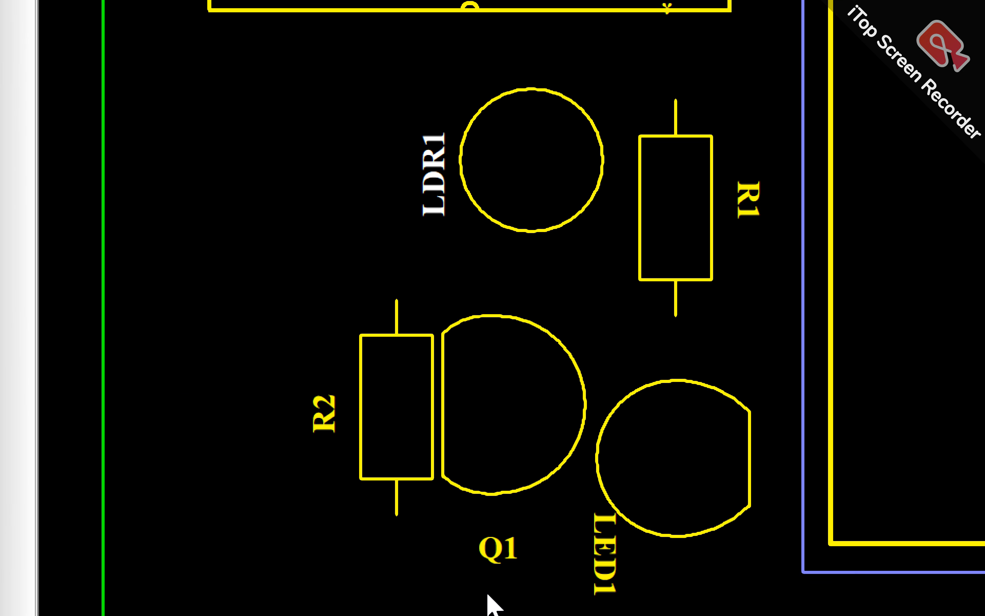
{"action": "left_click", "coordinate": [326, 411]}
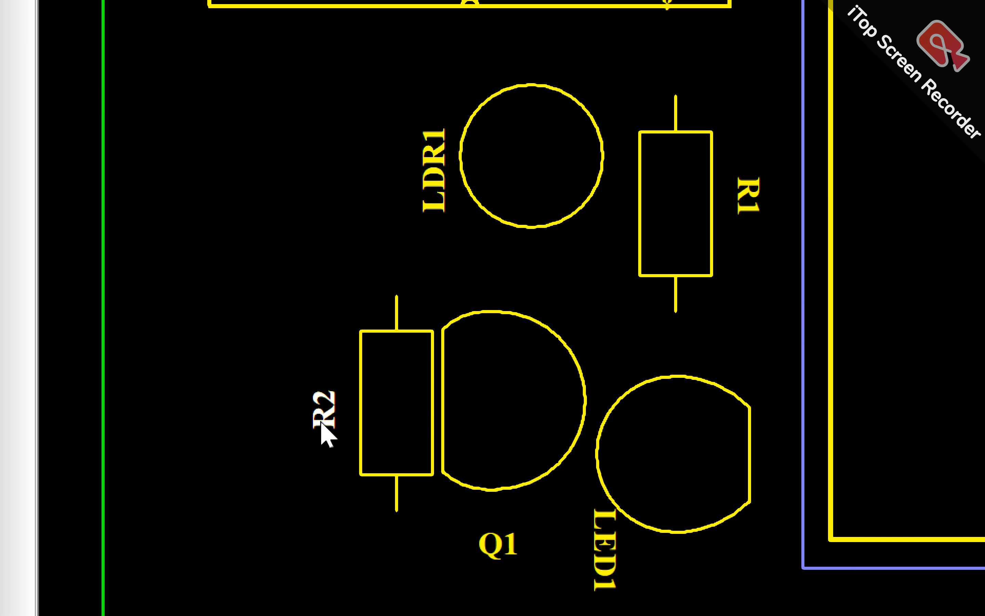
{"action": "double_click", "coordinate": [323, 423]}
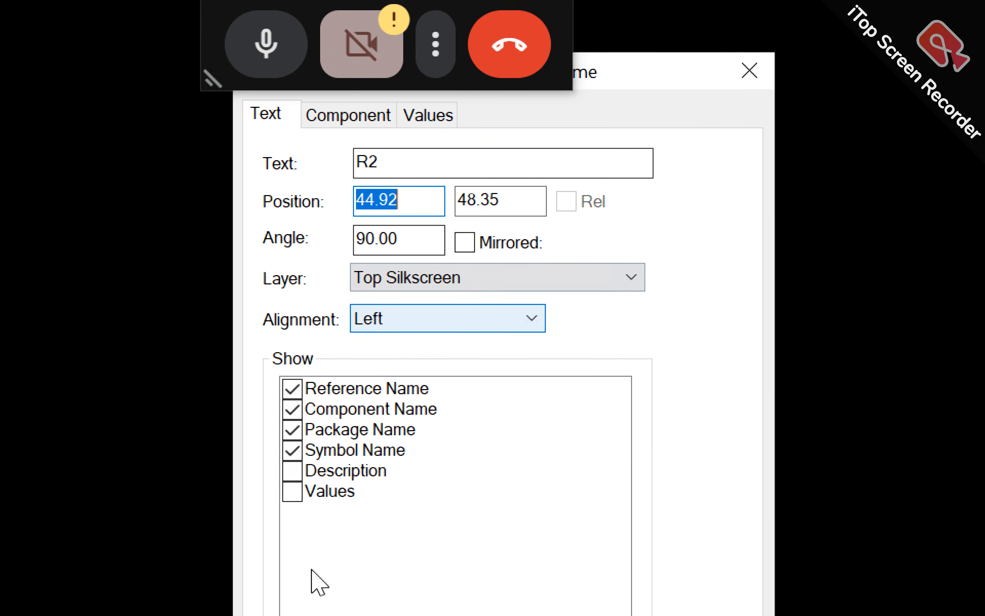
{"action": "left_click", "coordinate": [295, 490]}
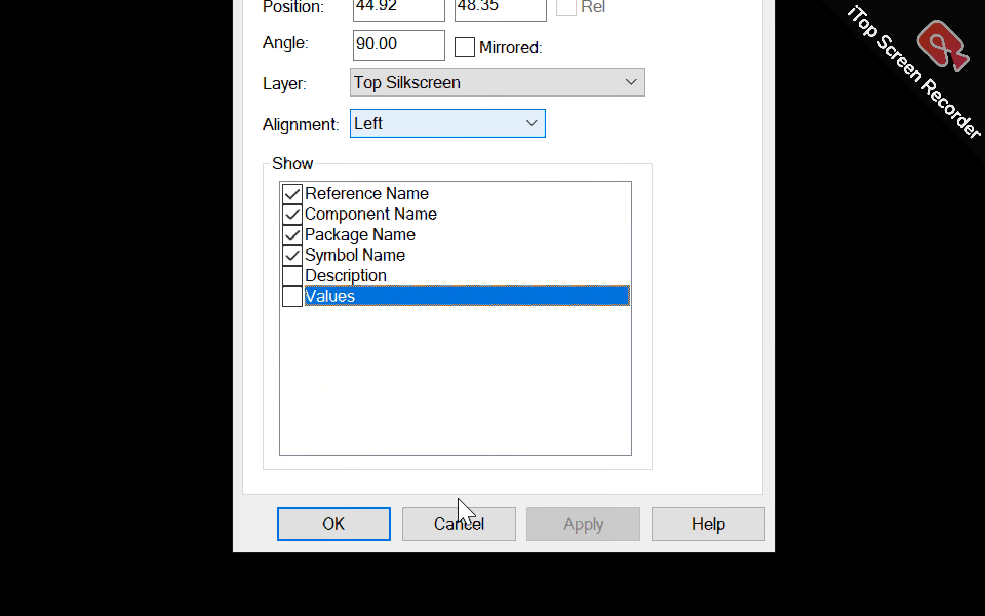
{"action": "left_click", "coordinate": [455, 517]}
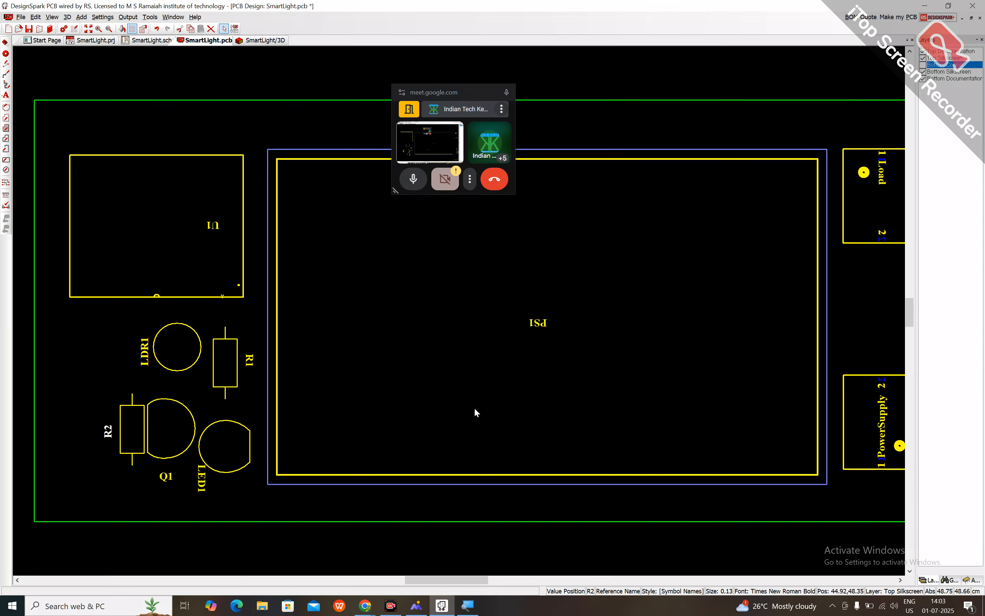
{"action": "double_click", "coordinate": [136, 428]}
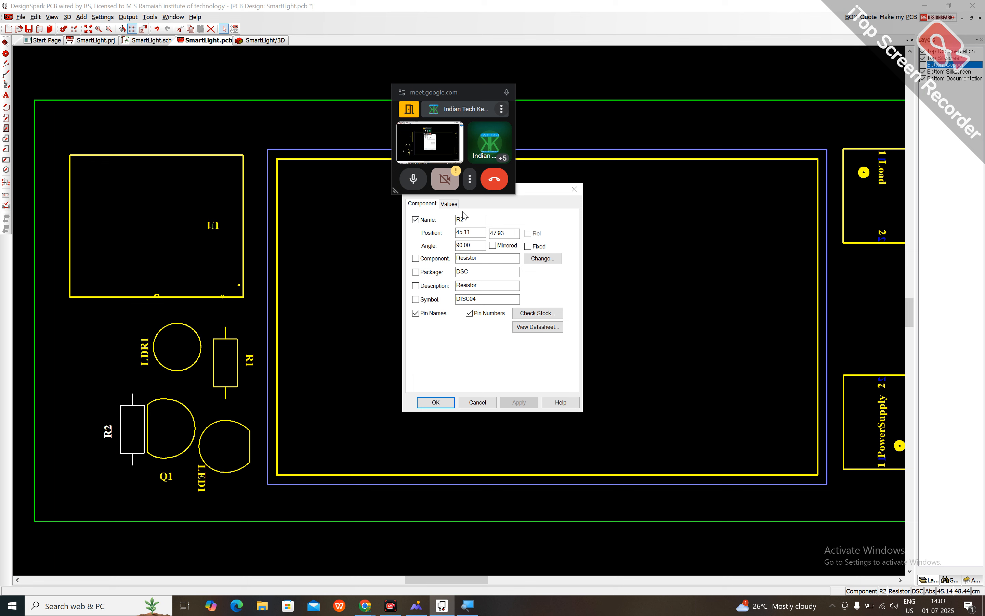
{"action": "left_click", "coordinate": [575, 189]}
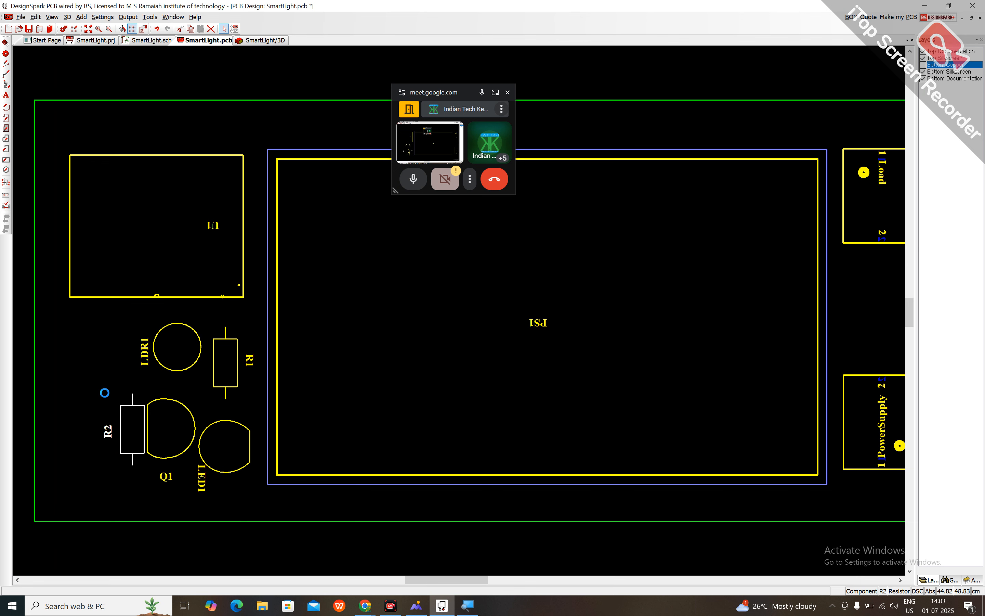
Show resistor R2's value with its name and shift the label so the value sits inside the resistor outline.
{"action": "double_click", "coordinate": [109, 439]}
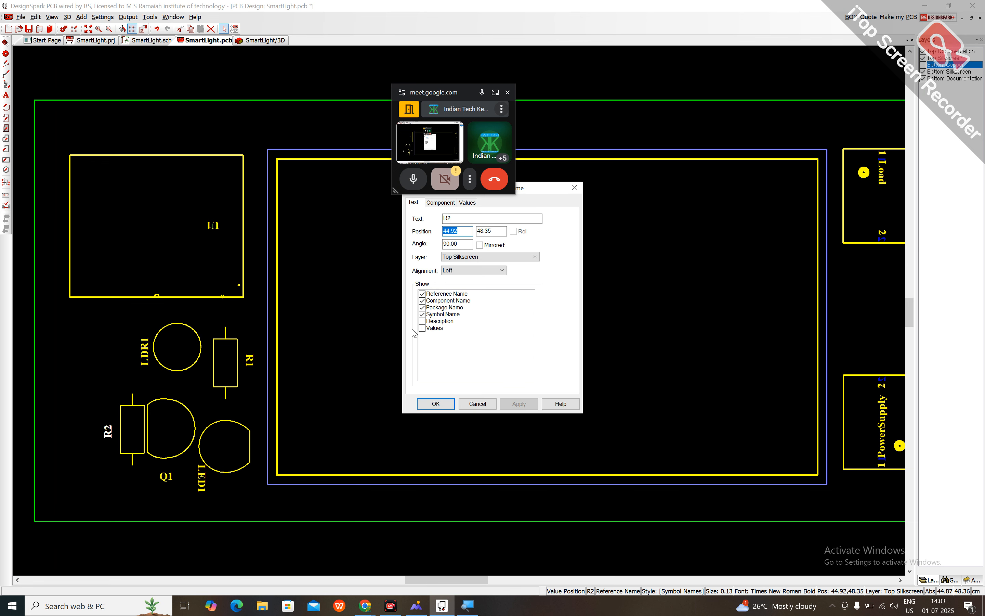
{"action": "left_click", "coordinate": [424, 328]}
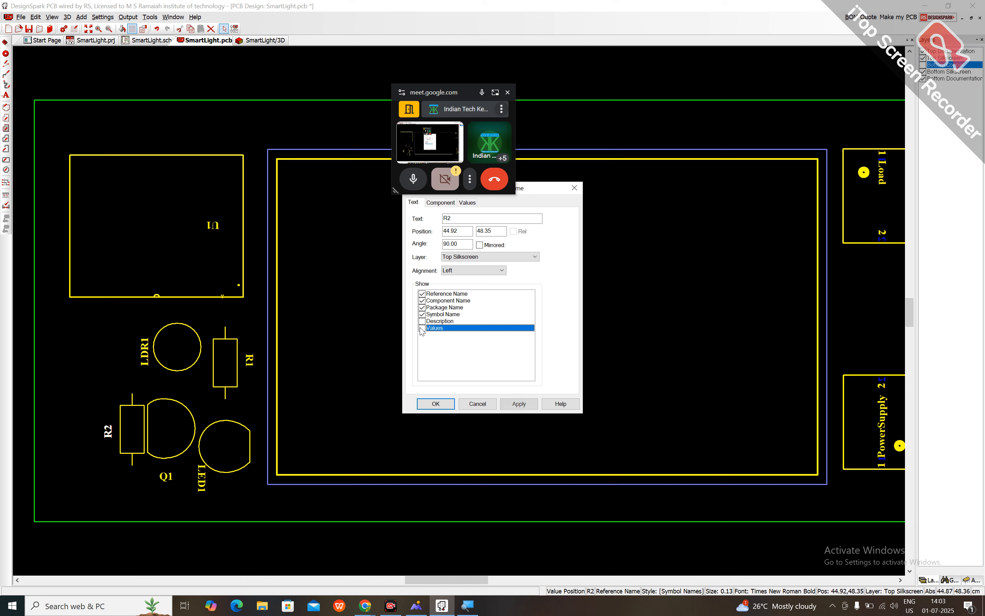
{"action": "left_click", "coordinate": [514, 404]}
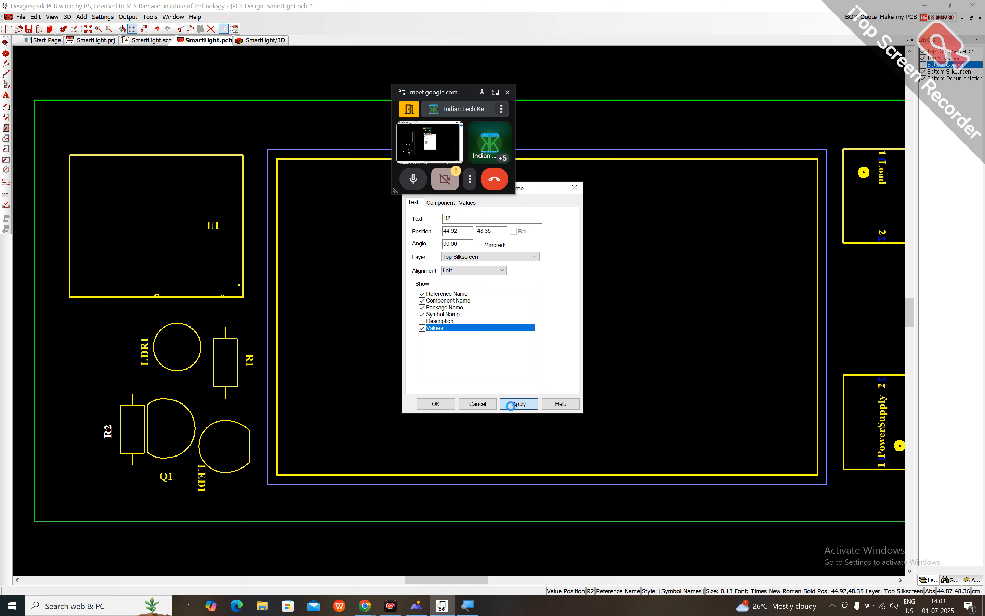
{"action": "left_click", "coordinate": [435, 404]}
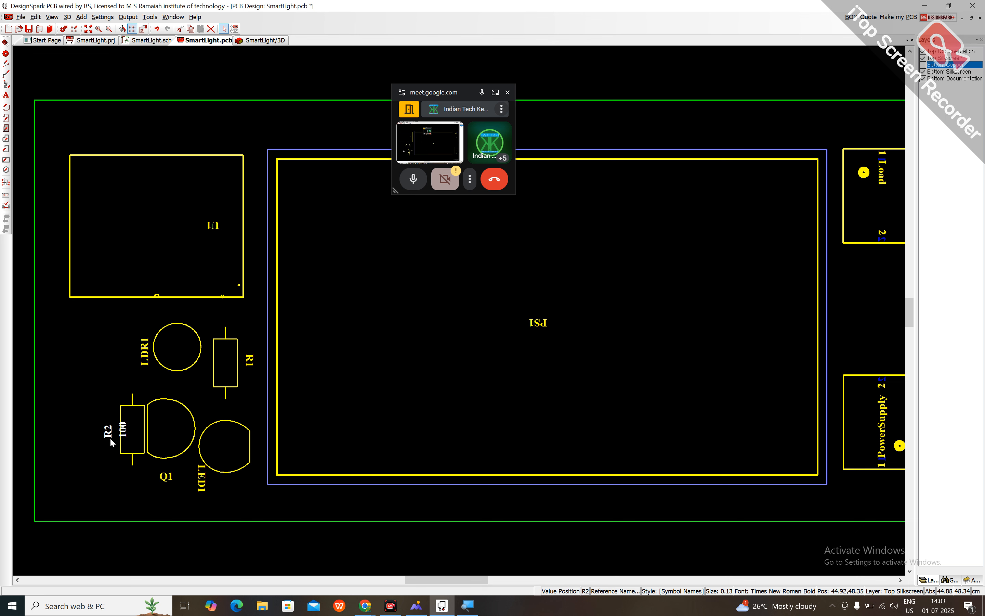
{"action": "scroll", "coordinate": [141, 422], "scroll_direction": "up", "scroll_amount": 3}
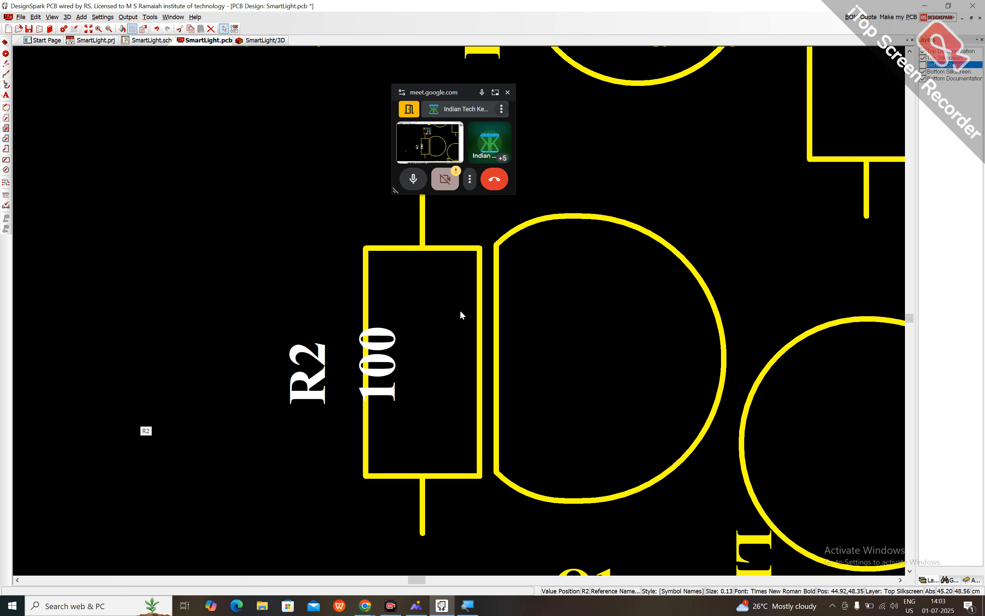
{"action": "left_click_drag", "start_coordinate": [392, 357], "coordinate": [419, 357]}
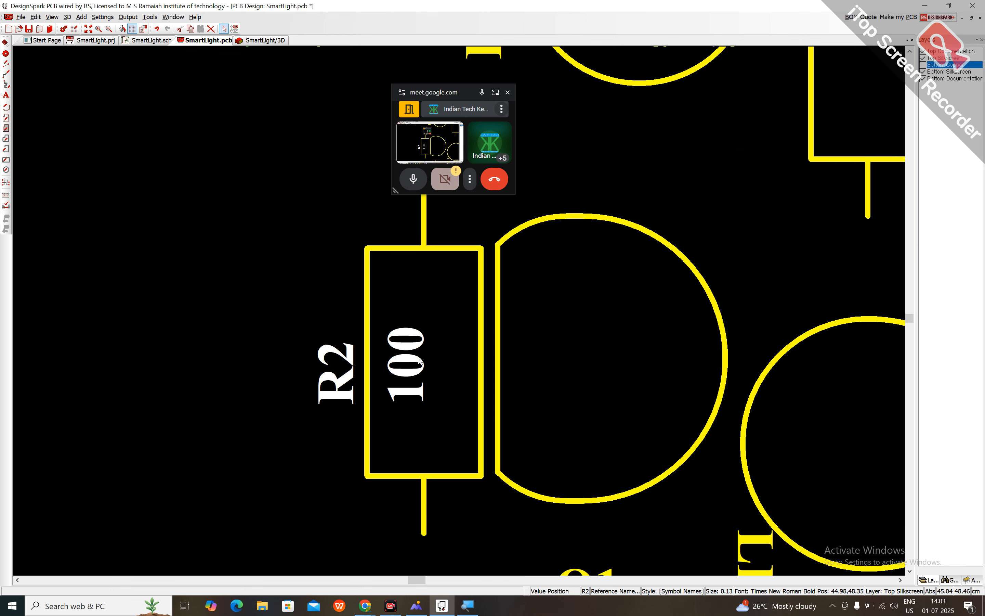
Try moving resistor R2 away from Q1, check its pads against the bottom copper, and undo the move.
{"action": "scroll", "coordinate": [420, 353], "scroll_direction": "down", "scroll_amount": 6}
{"action": "scroll", "coordinate": [459, 313], "scroll_direction": "up", "scroll_amount": 8}
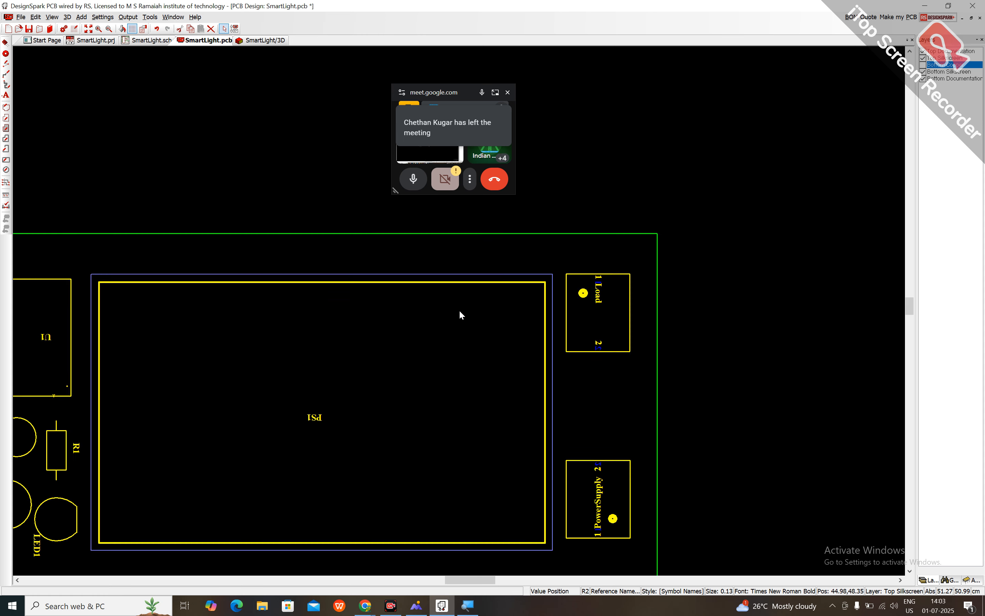
{"action": "scroll", "coordinate": [459, 310], "scroll_direction": "up", "scroll_amount": 5}
{"action": "scroll", "coordinate": [460, 312], "scroll_direction": "down", "scroll_amount": 3}
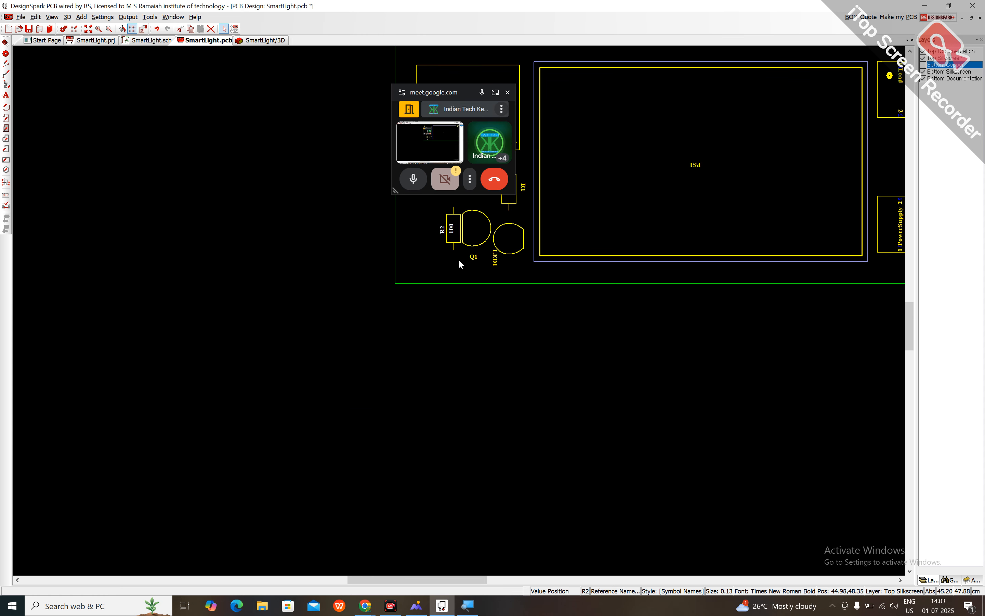
{"action": "left_click_drag", "start_coordinate": [454, 243], "coordinate": [441, 244]}
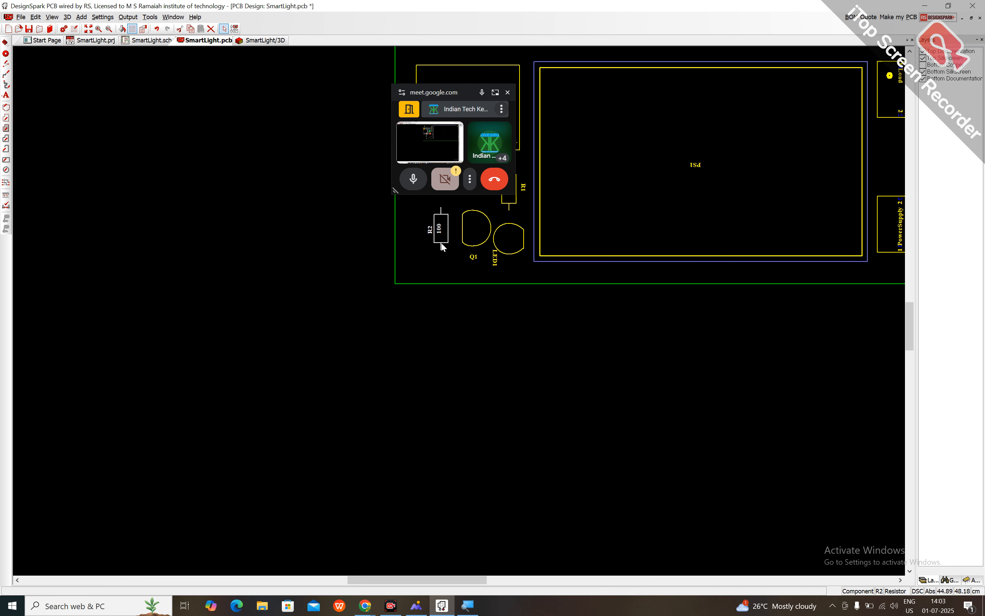
{"action": "left_click", "coordinate": [941, 65]}
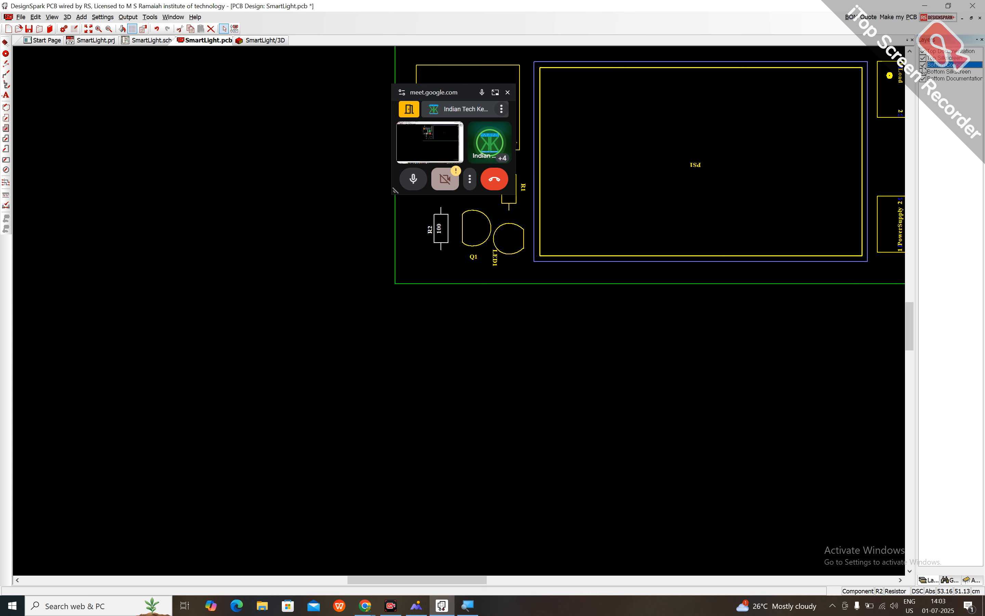
{"action": "left_click", "coordinate": [923, 65]}
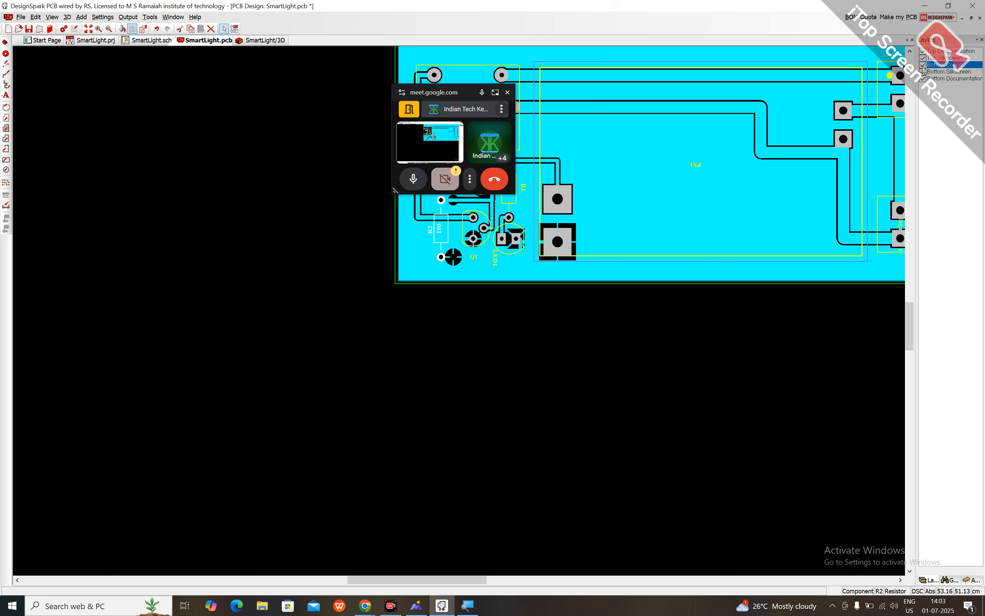
{"action": "left_click", "coordinate": [923, 65]}
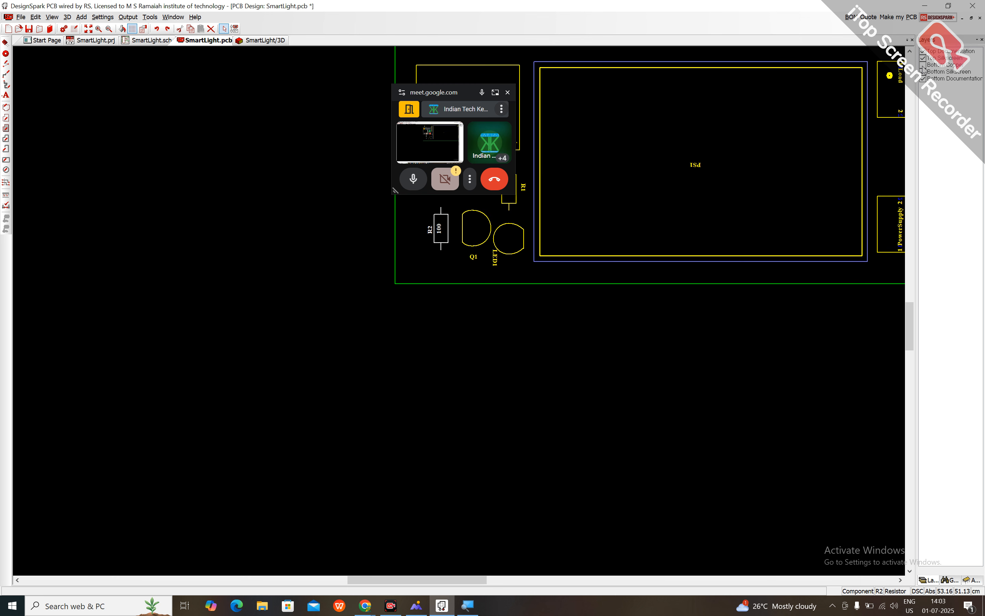
{"action": "key", "text": "ctrl+z"}
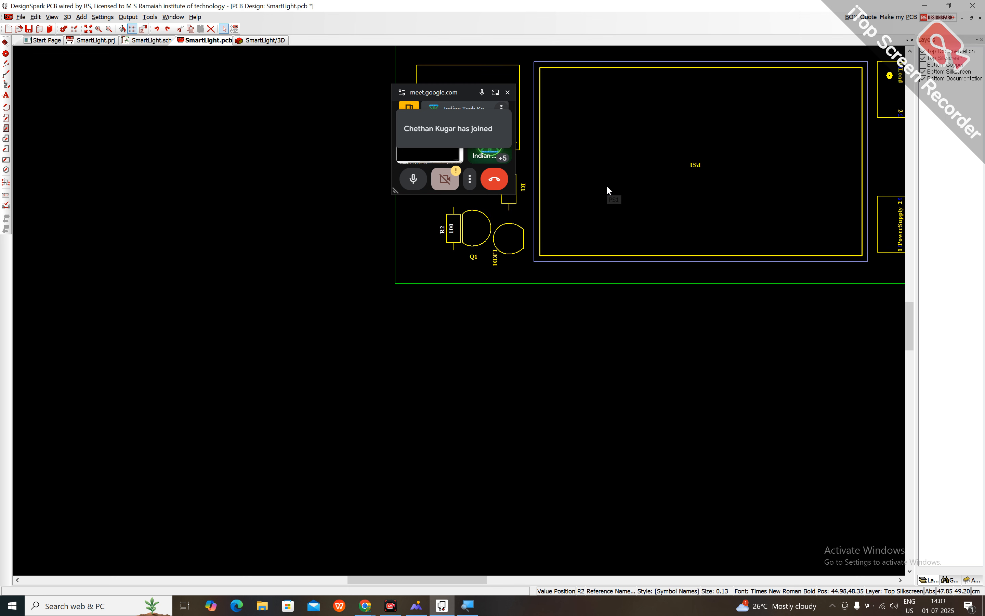
Try moving the Q1 name label below the board outline, and undo the move.
{"action": "left_click_drag", "start_coordinate": [473, 257], "coordinate": [442, 289]}
{"action": "right_click", "coordinate": [444, 291]}
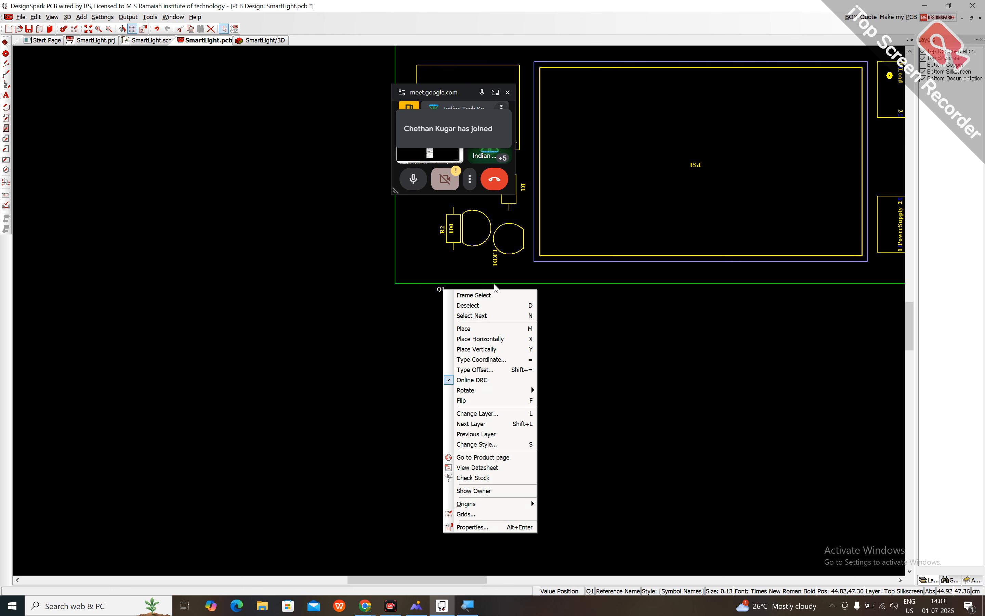
{"action": "left_click", "coordinate": [588, 328]}
{"action": "key", "text": "ctrl+z"}
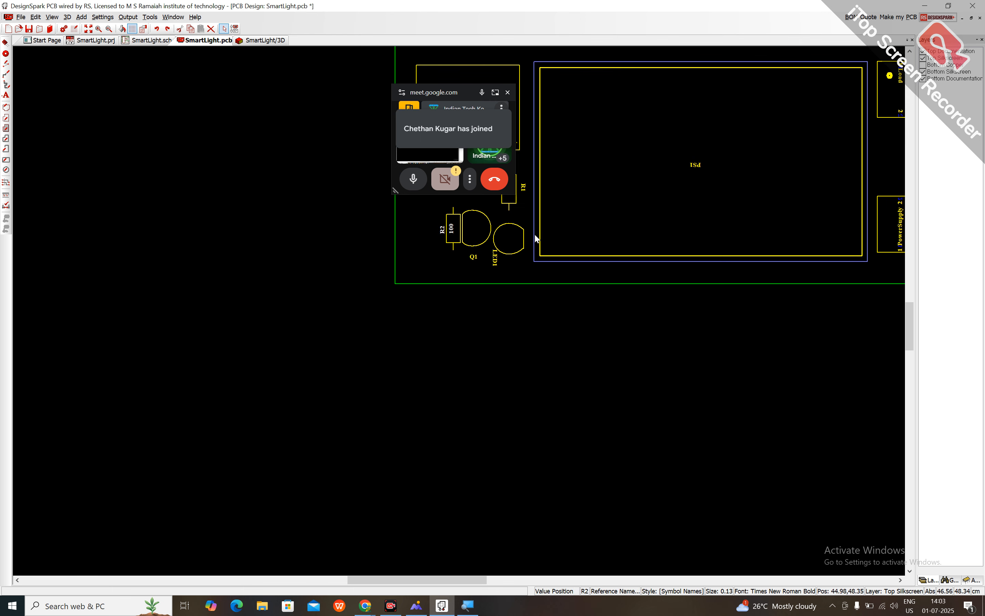
Show resistor R1's value with its name and shift the label so the value sits inside the resistor outline.
{"action": "scroll", "coordinate": [462, 314], "scroll_direction": "up", "scroll_amount": 4}
{"action": "scroll", "coordinate": [451, 314], "scroll_direction": "down", "scroll_amount": 8}
{"action": "scroll", "coordinate": [446, 317], "scroll_direction": "up", "scroll_amount": 1}
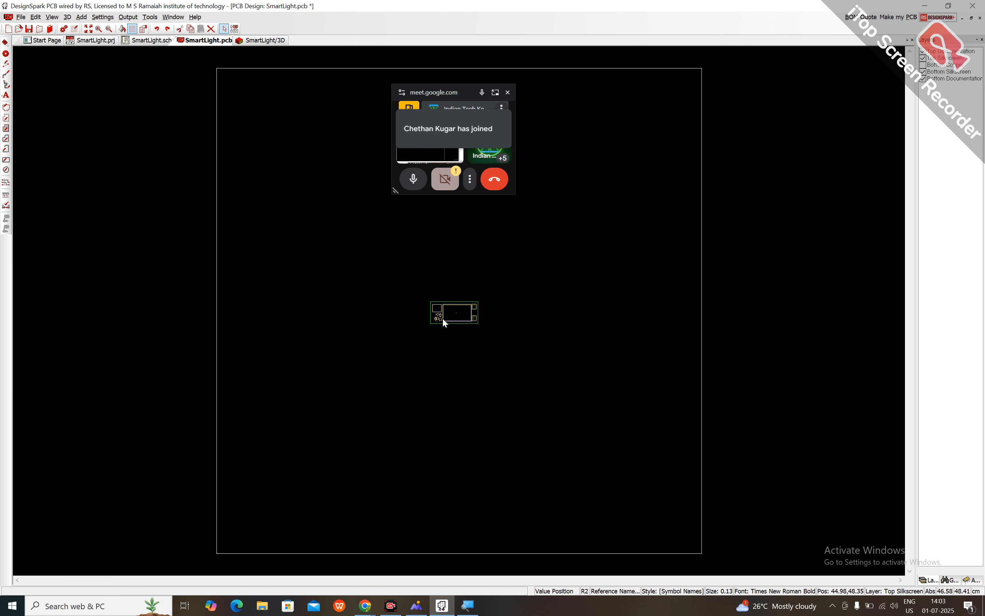
{"action": "scroll", "coordinate": [443, 319], "scroll_direction": "up", "scroll_amount": 5}
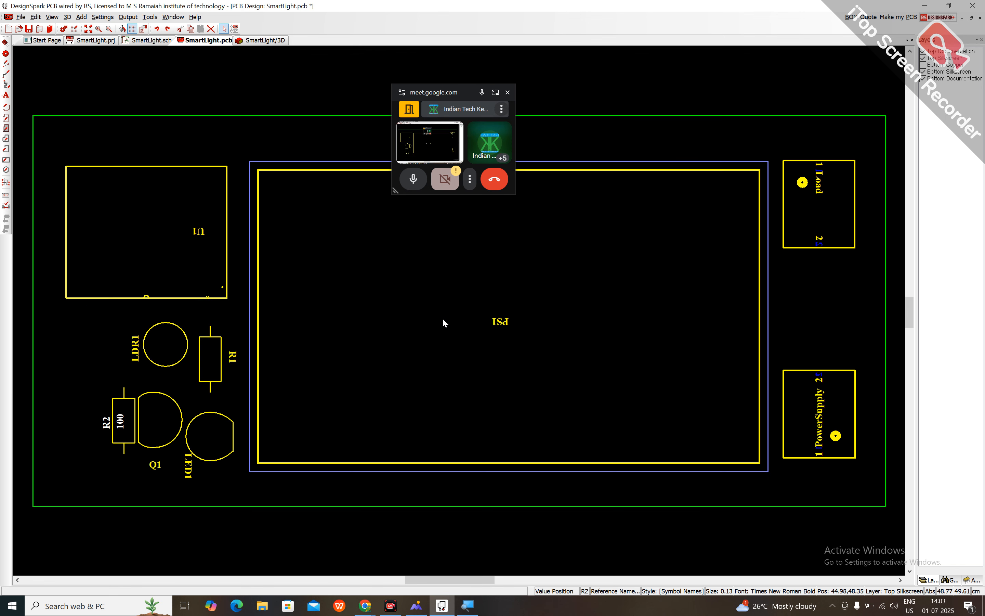
{"action": "double_click", "coordinate": [233, 357]}
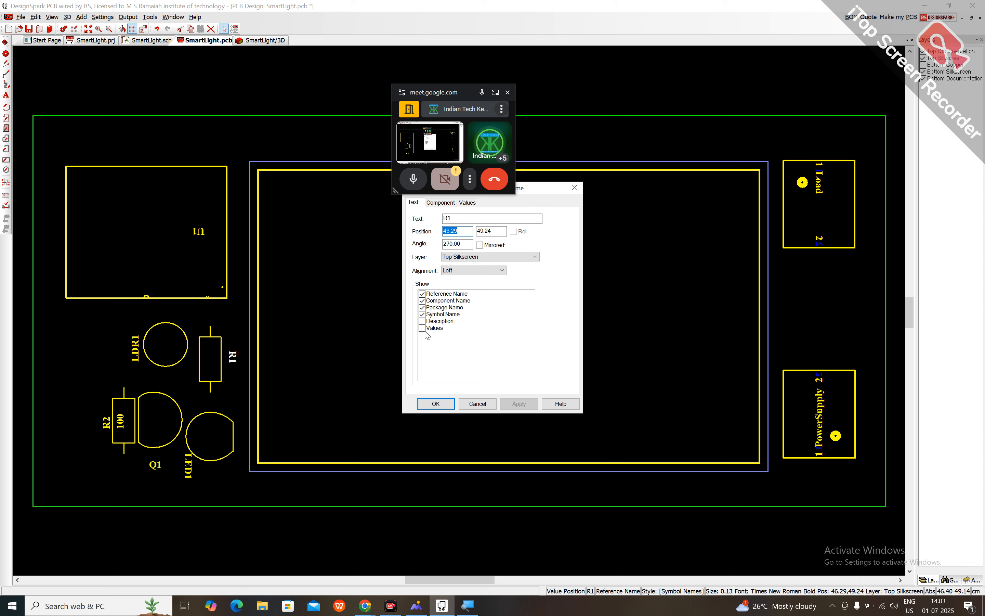
{"action": "left_click", "coordinate": [422, 329]}
{"action": "left_click", "coordinate": [435, 404]}
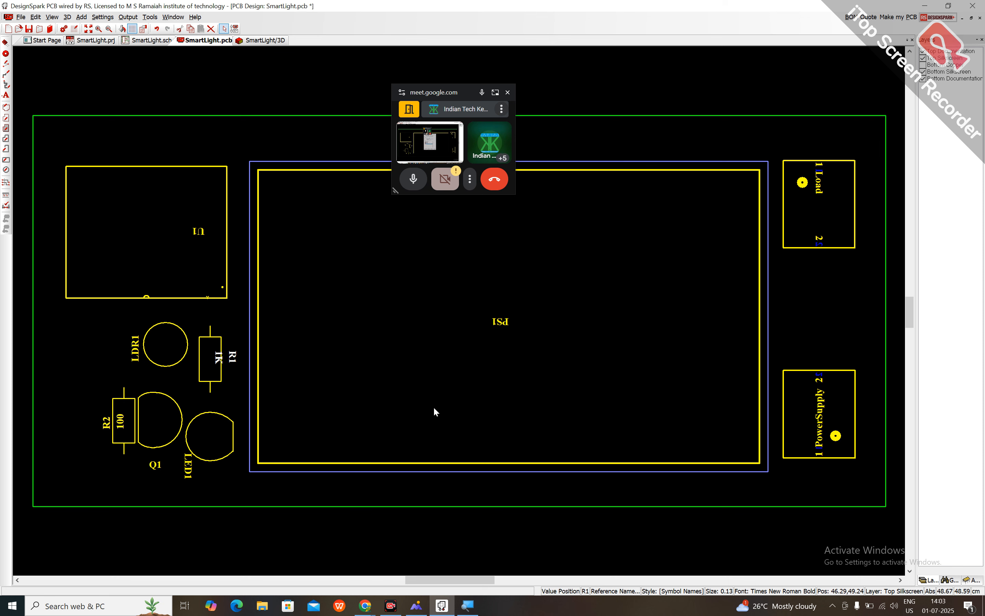
{"action": "left_click_drag", "start_coordinate": [237, 360], "coordinate": [227, 358]}
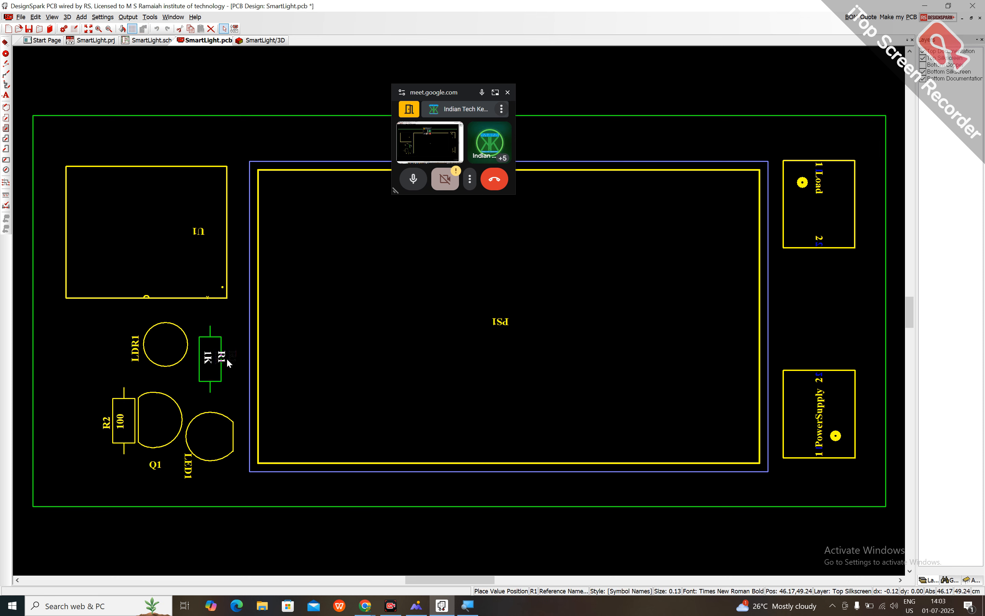
{"action": "left_click", "coordinate": [234, 359]}
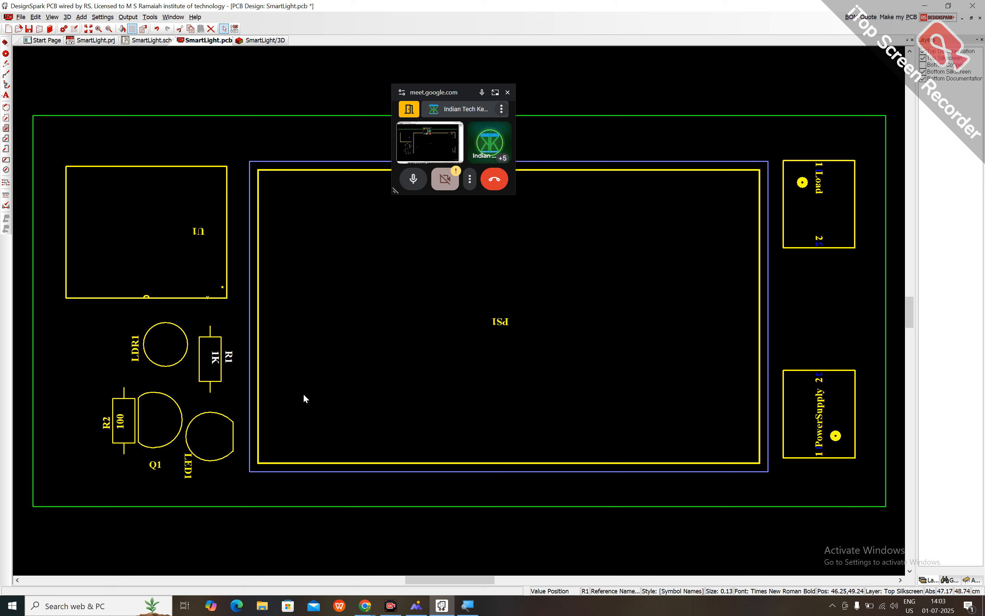
Move the Load and PowerSupply names outside their connector outlines beside the board edge, rotating the PowerSupply name 180 degrees.
{"action": "left_click_drag", "start_coordinate": [820, 195], "coordinate": [870, 201]}
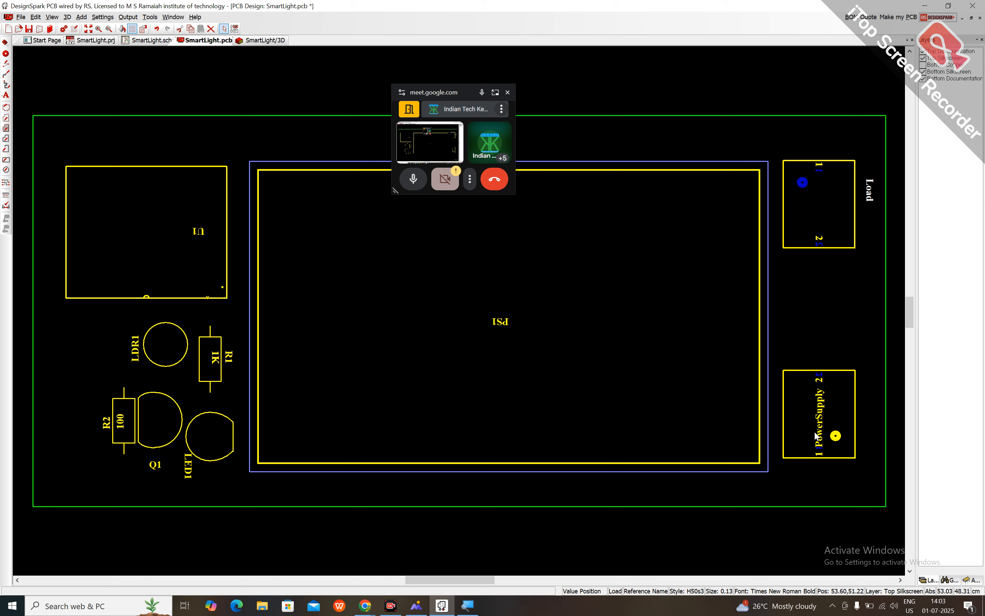
{"action": "left_click_drag", "start_coordinate": [817, 434], "coordinate": [865, 430]}
{"action": "key", "text": "r"}
{"action": "key", "text": "r"}
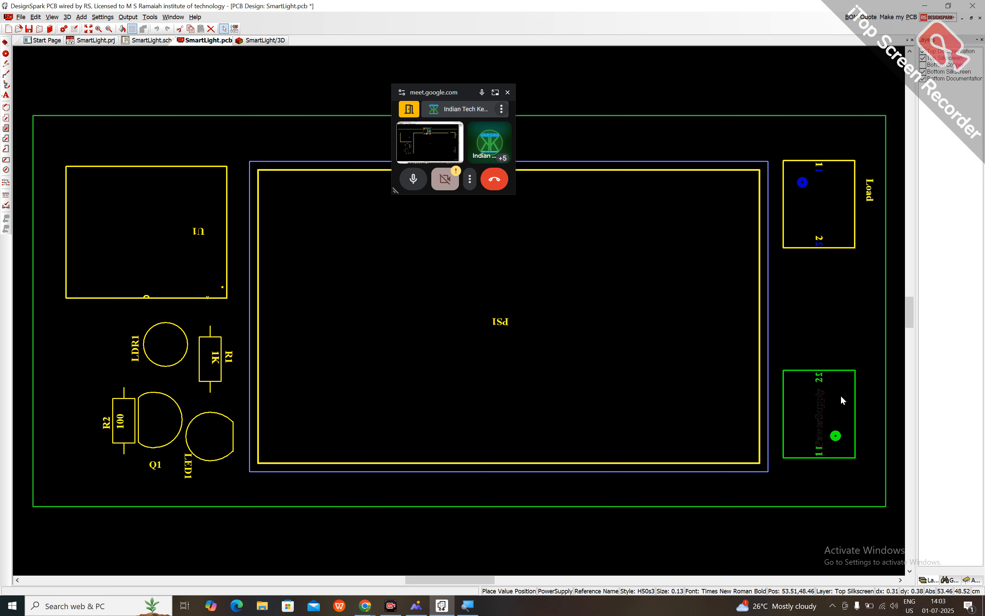
{"action": "left_click", "coordinate": [855, 379]}
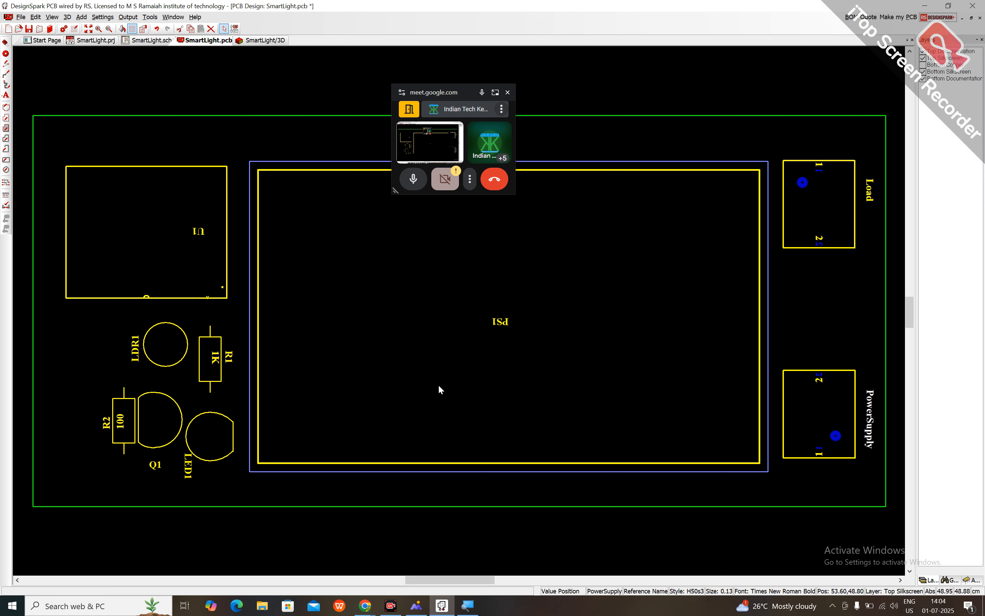
{"action": "left_click_drag", "start_coordinate": [443, 95], "coordinate": [538, 299]}
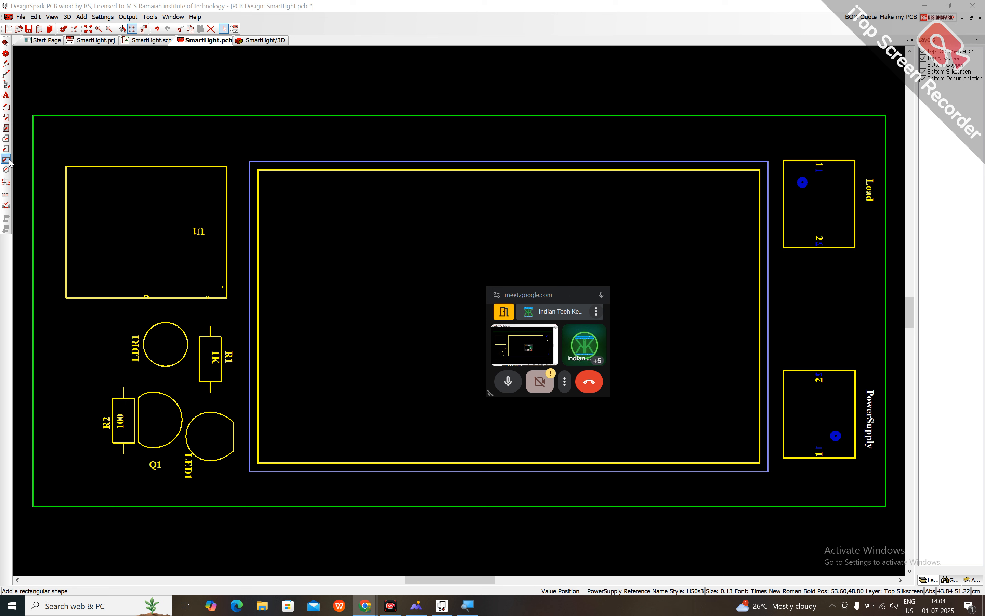
{"action": "left_click", "coordinate": [9, 95]}
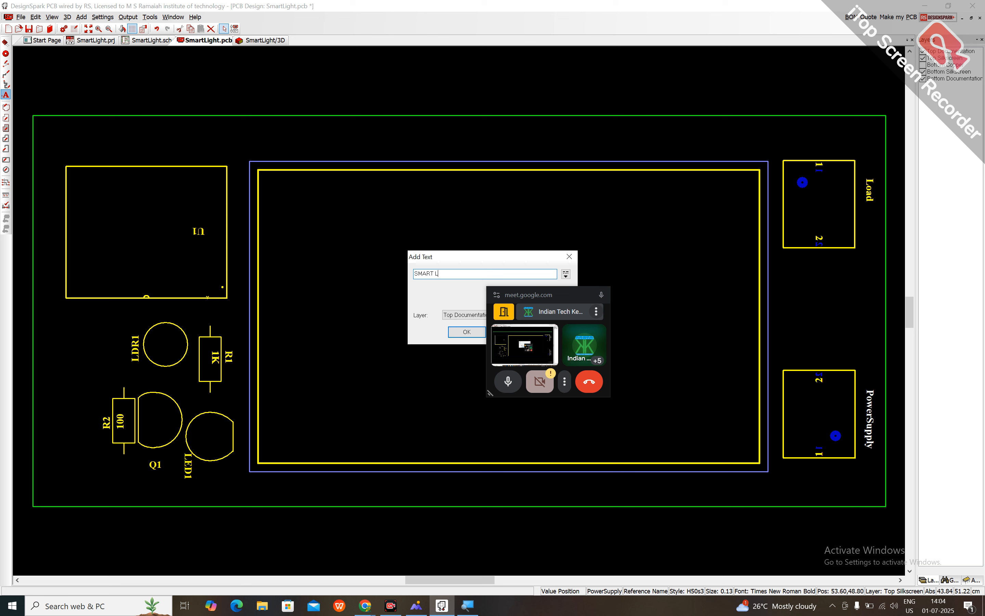
{"action": "type", "text": "SMART LIGHT"}
{"action": "left_click", "coordinate": [473, 321]}
{"action": "left_click", "coordinate": [473, 322]}
{"action": "key", "text": "super+plus"}
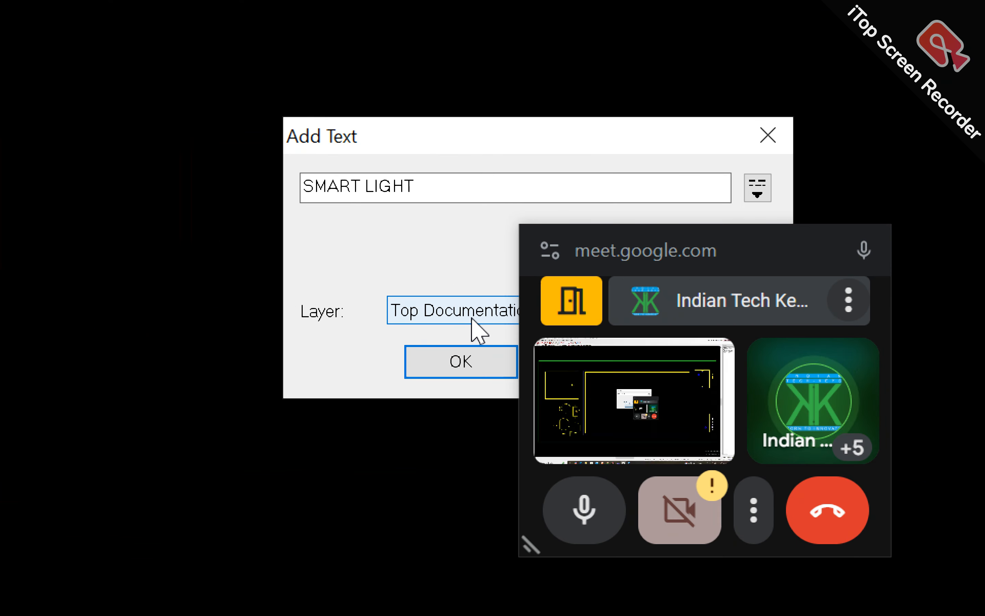
{"action": "left_click", "coordinate": [688, 233]}
{"action": "left_click_drag", "start_coordinate": [688, 233], "coordinate": [807, 326]}
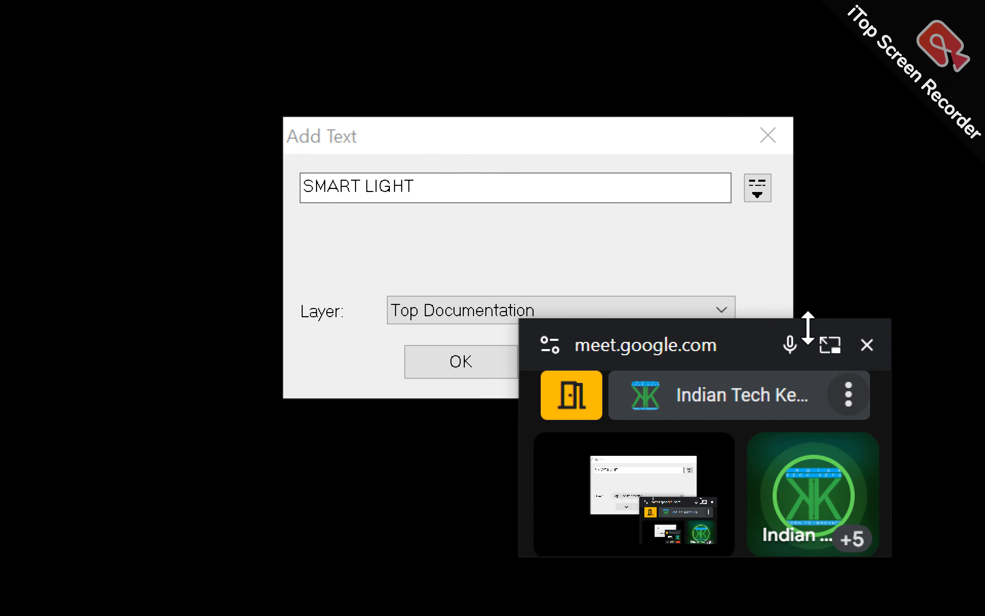
{"action": "left_click_drag", "start_coordinate": [754, 352], "coordinate": [815, 454]}
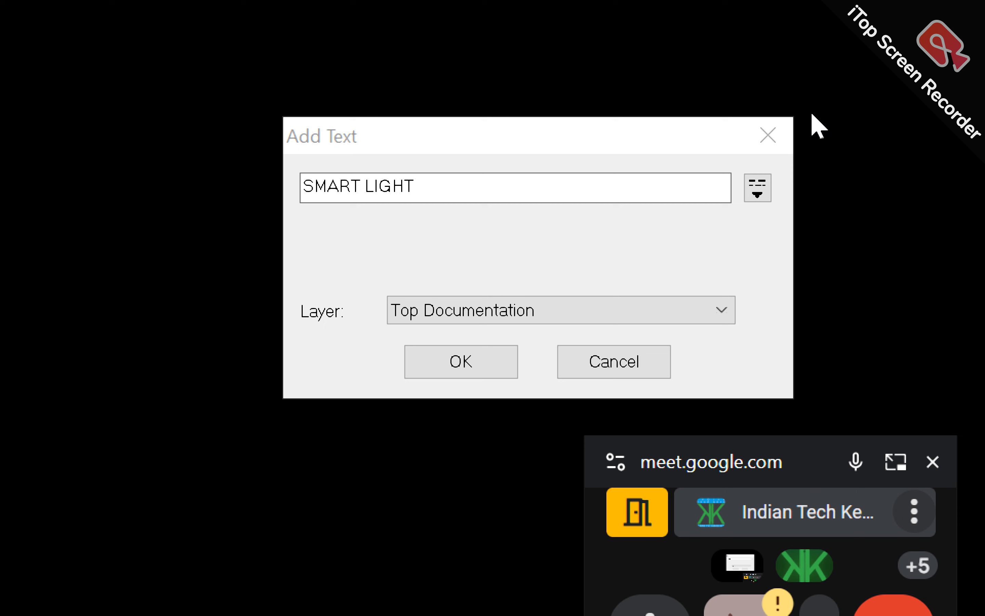
{"action": "left_click", "coordinate": [766, 141]}
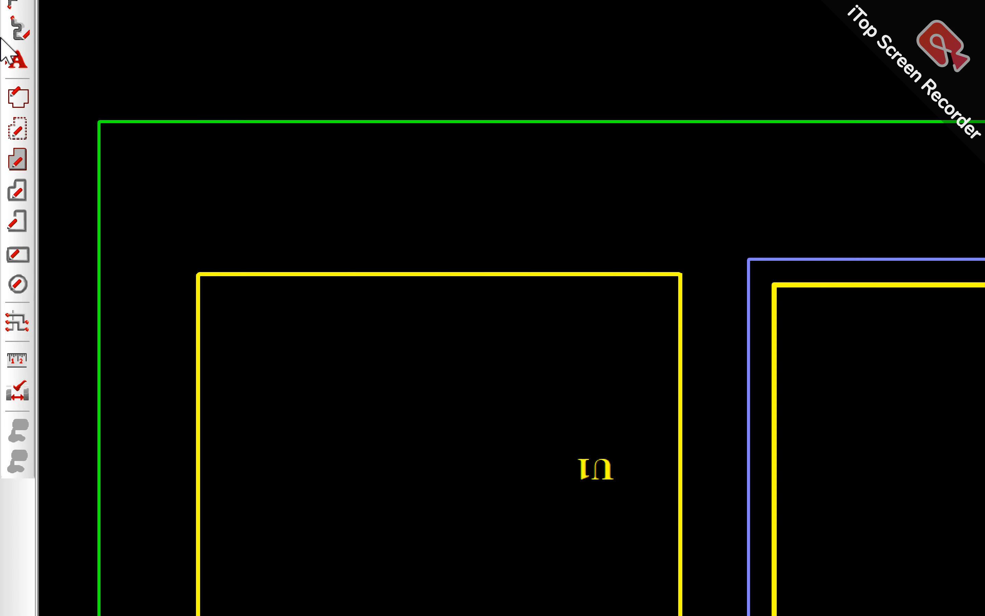
Add the text SMART LIGHT on the Top Silkscreen layer and place it between the upper board edge and the PS1 outline.
{"action": "left_click", "coordinate": [16, 58]}
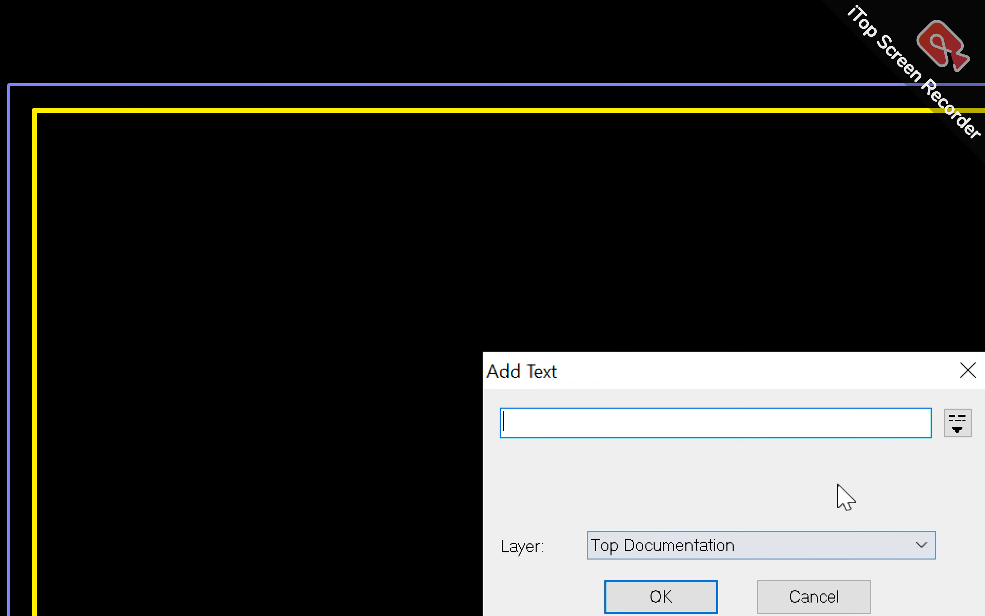
{"action": "type", "text": "SMART LI"}
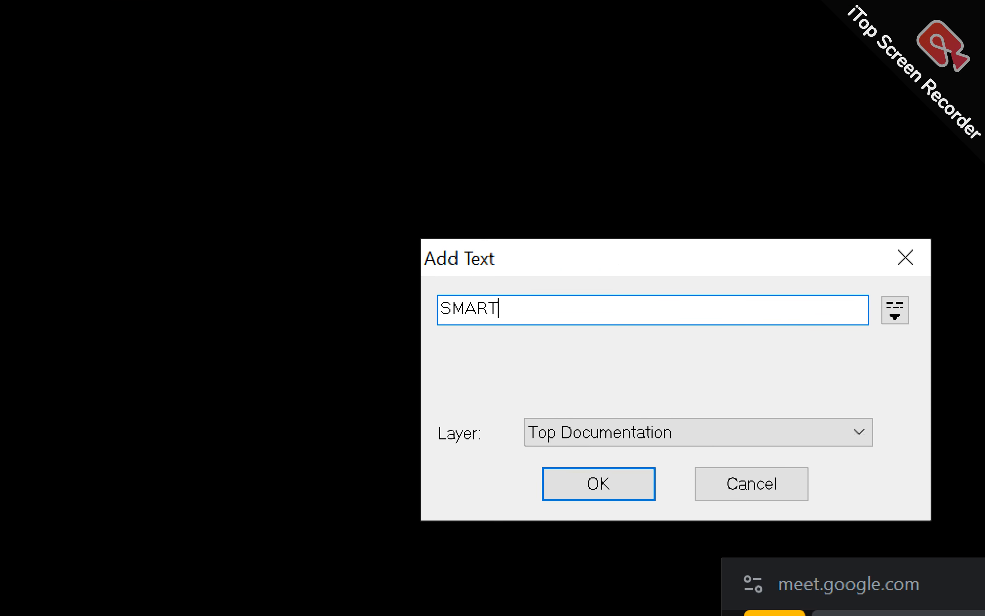
{"action": "type", "text": "GHT"}
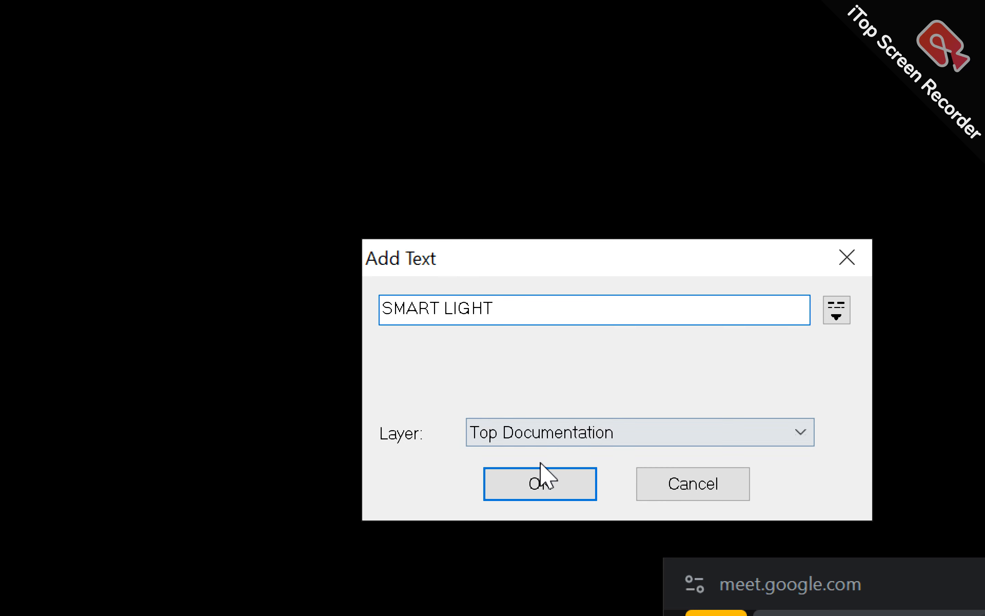
{"action": "left_click", "coordinate": [510, 440]}
{"action": "key", "text": "Down"}
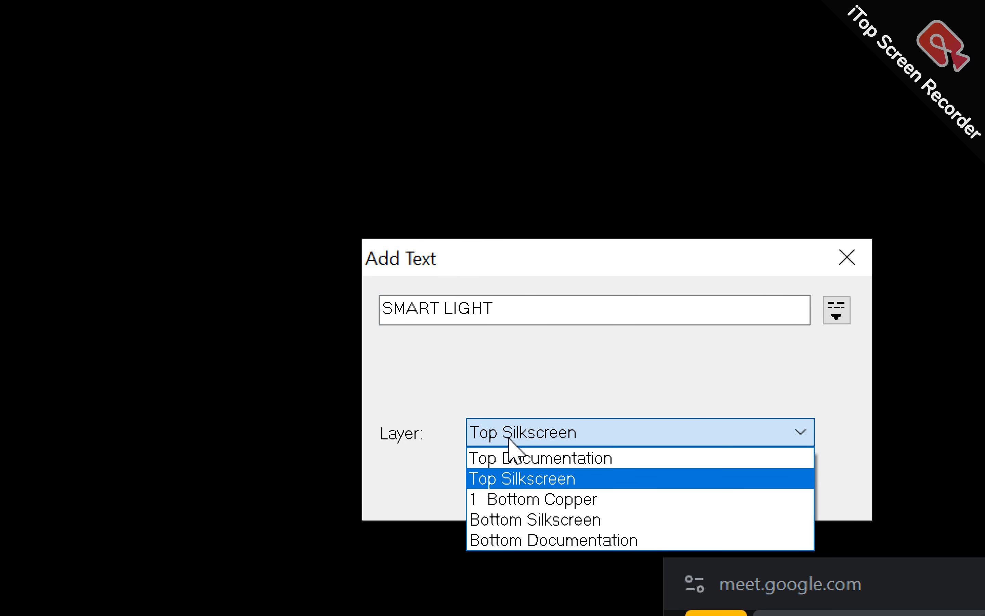
{"action": "left_click", "coordinate": [509, 440]}
{"action": "left_click", "coordinate": [539, 497]}
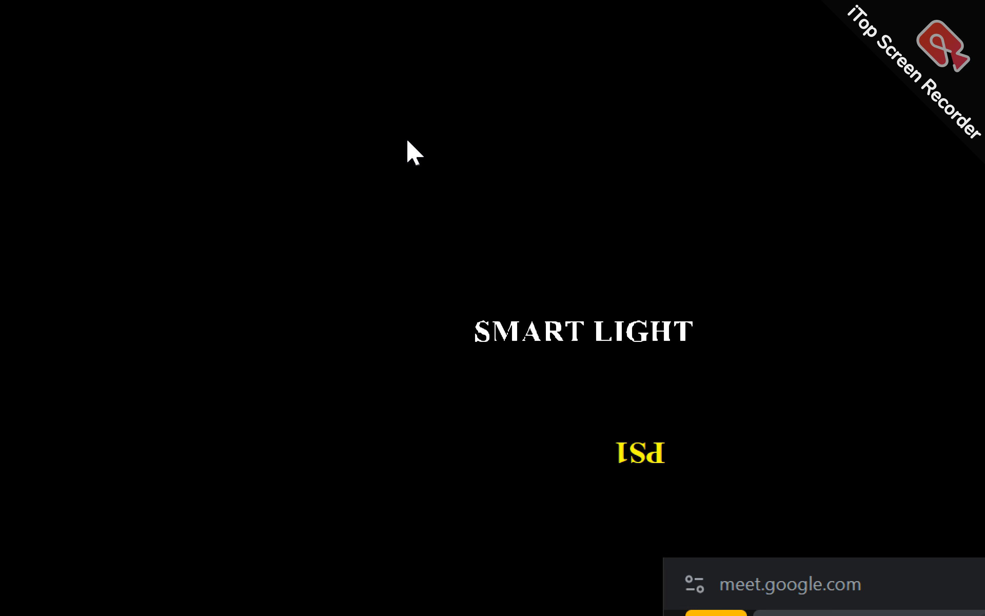
{"action": "left_click", "coordinate": [306, 255]}
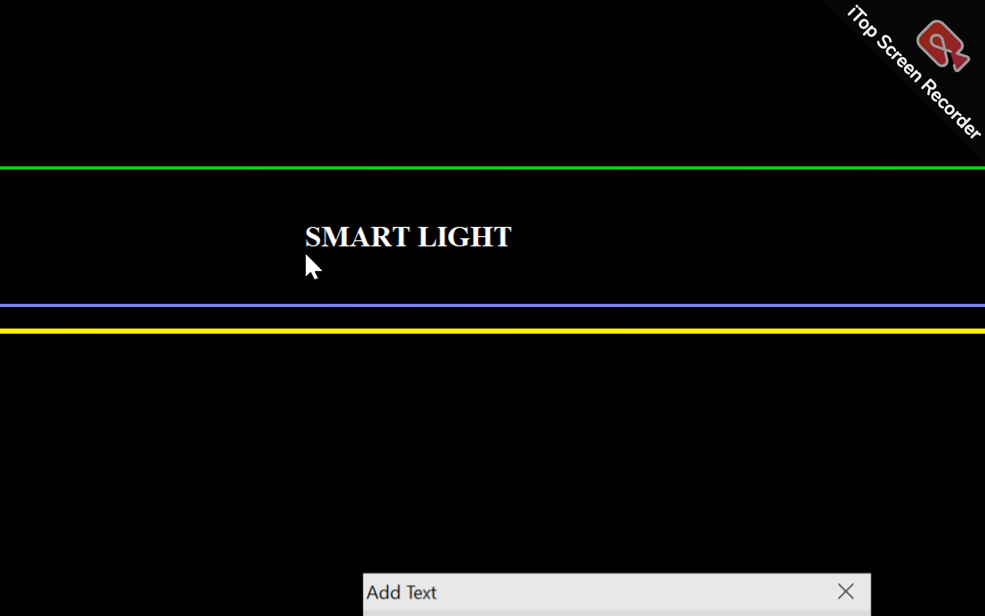
{"action": "type", "text": "WWW."}
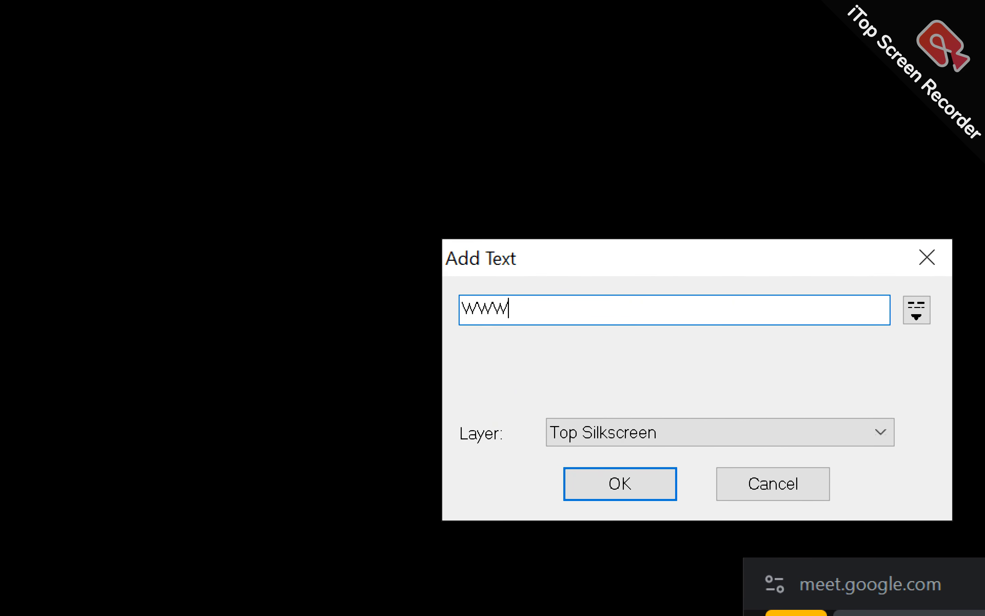
{"action": "type", "text": "INDIANTECH"}
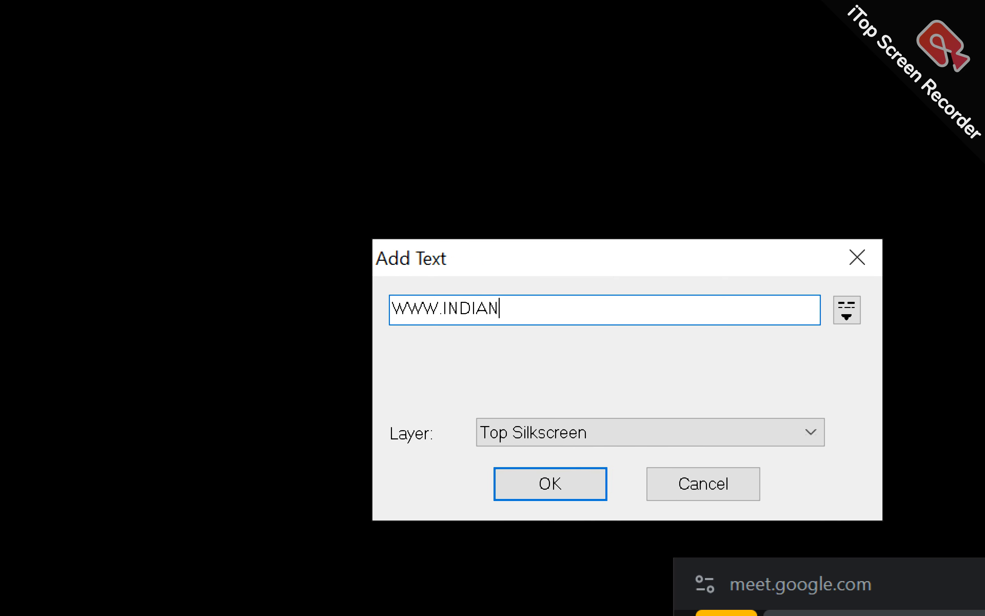
{"action": "type", "text": "KEYS.CO"}
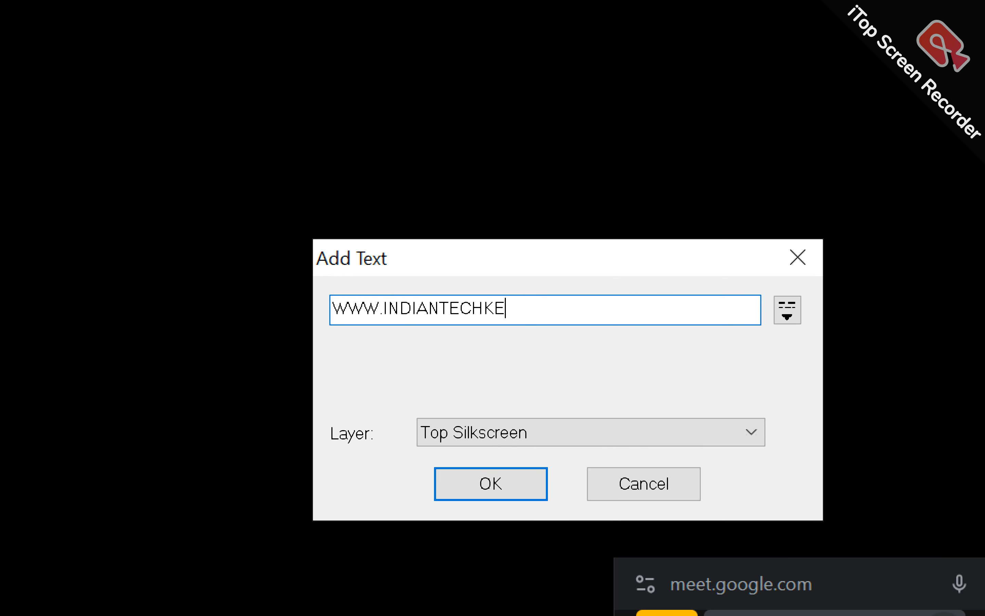
{"action": "type", "text": "M"}
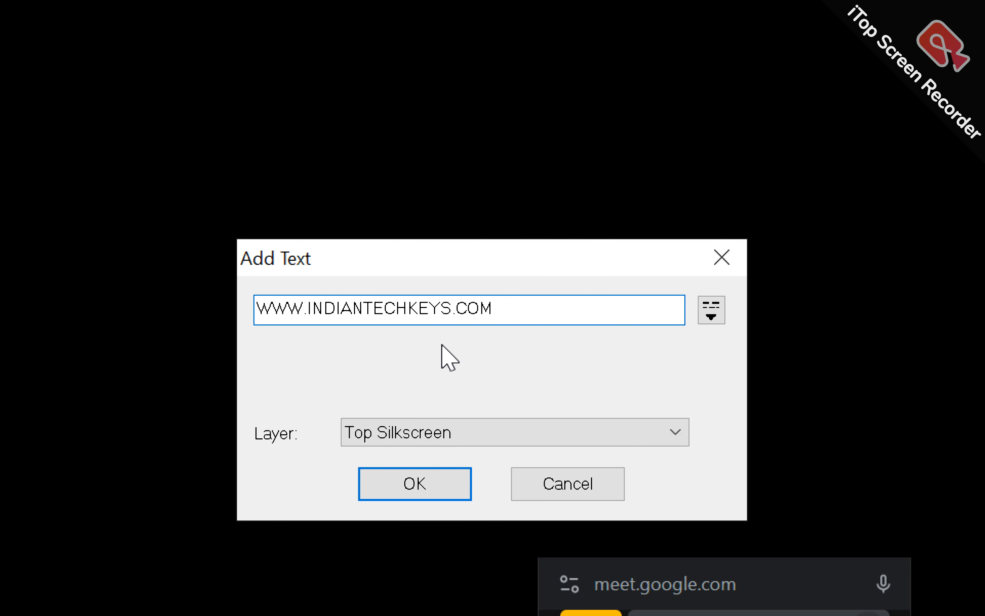
{"action": "left_click", "coordinate": [411, 489]}
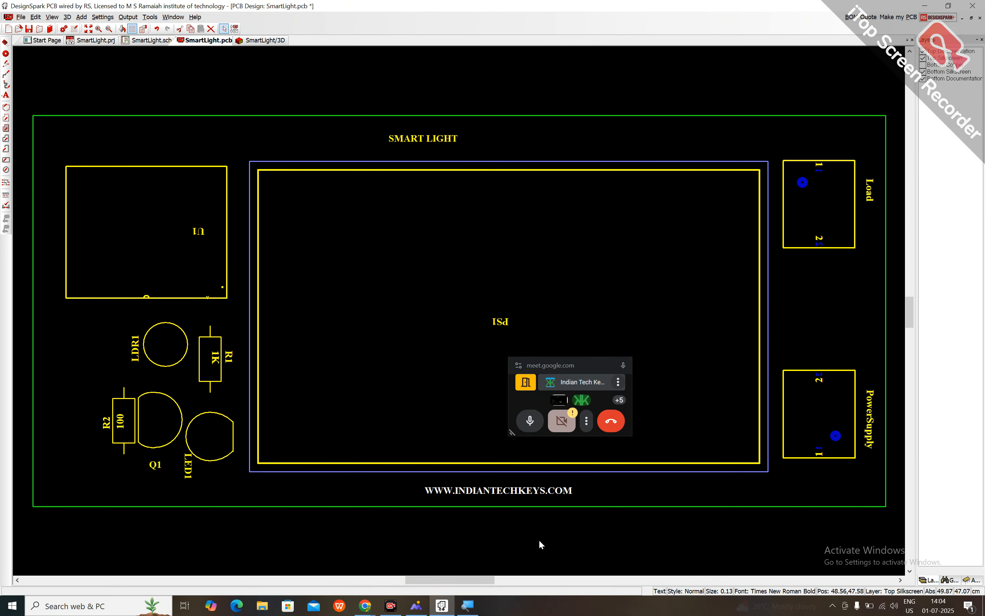
{"action": "left_click", "coordinate": [544, 547]}
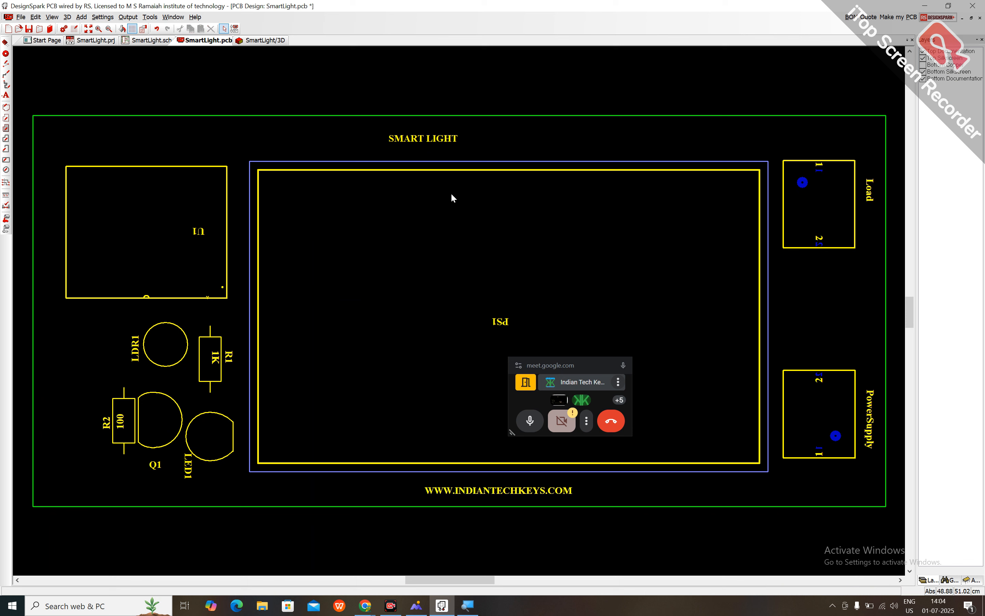
Set the SMART LIGHT title's text size to 0.35, and shift the title slightly down and the website text slightly left.
{"action": "left_click", "coordinate": [449, 141]}
{"action": "right_click", "coordinate": [449, 143]}
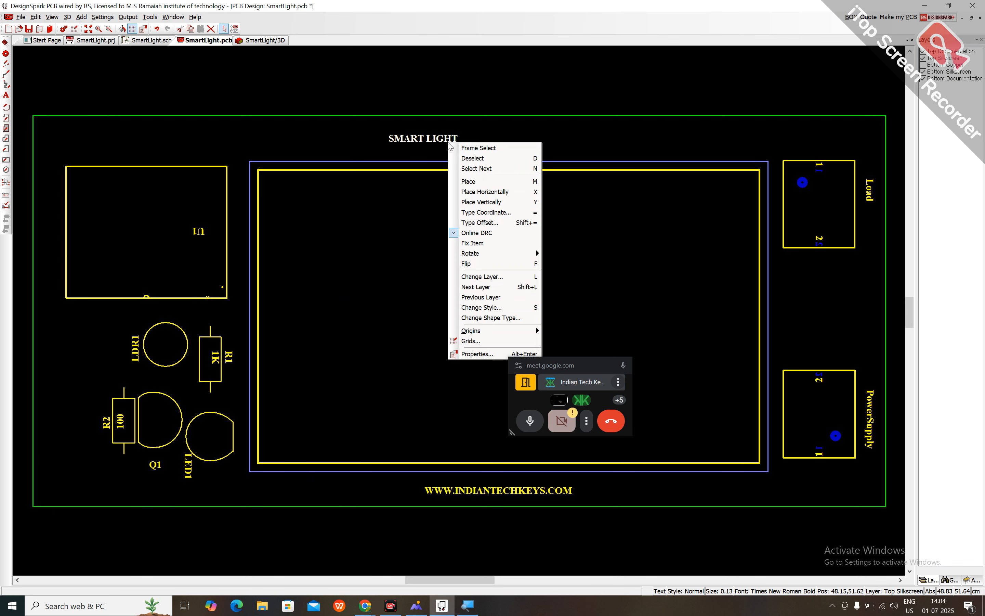
{"action": "left_click", "coordinate": [475, 352]}
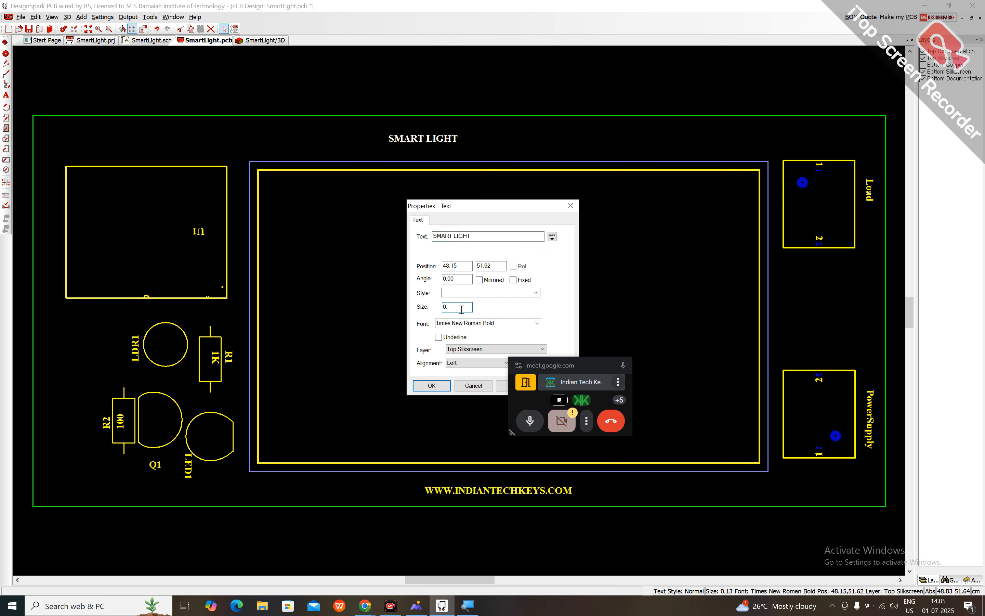
{"action": "key", "text": "Return"}
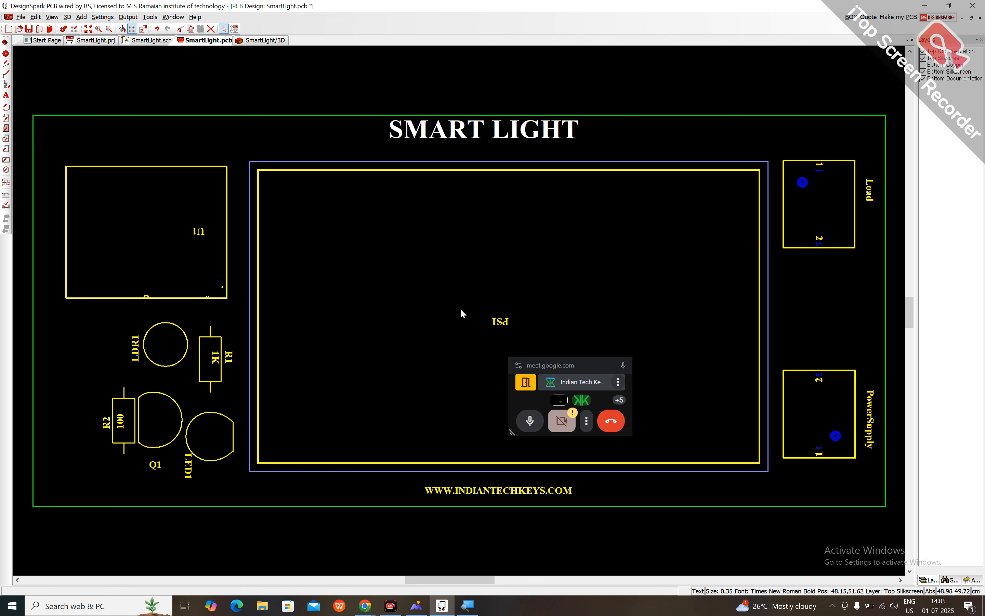
{"action": "left_click_drag", "start_coordinate": [498, 139], "coordinate": [494, 149]}
{"action": "left_click_drag", "start_coordinate": [489, 496], "coordinate": [481, 496]}
Examine the title, website text and component labels on the board in the 3D view from several angles.
{"action": "left_click", "coordinate": [262, 40]}
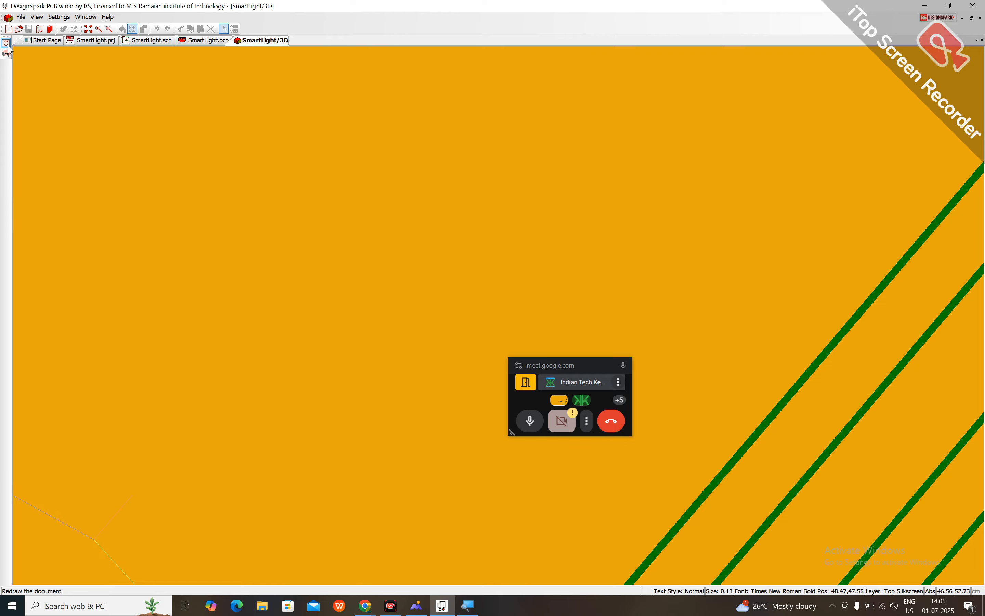
{"action": "scroll", "coordinate": [236, 147], "scroll_direction": "down", "scroll_amount": 5}
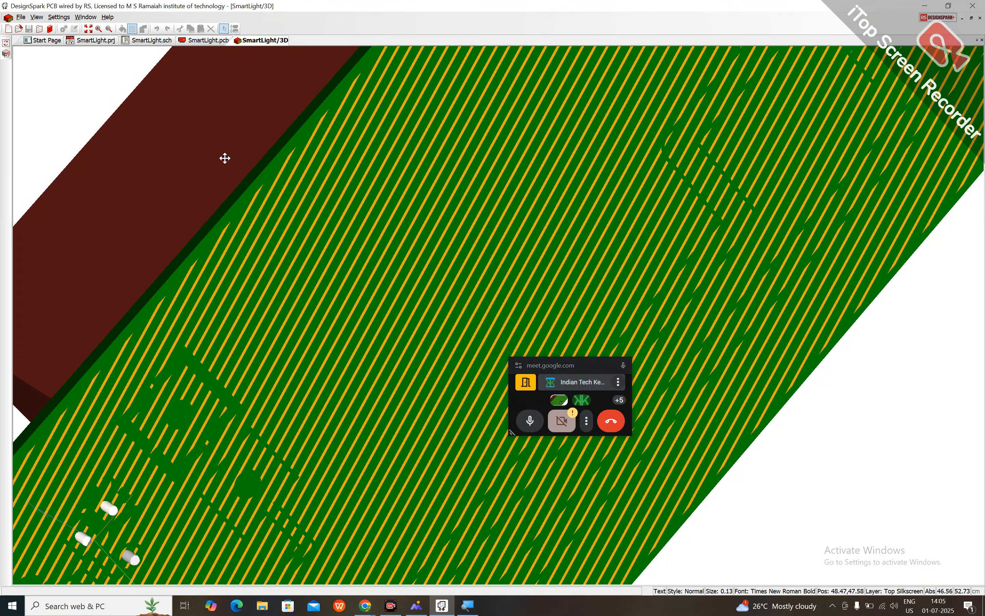
{"action": "scroll", "coordinate": [225, 156], "scroll_direction": "up", "scroll_amount": 3}
{"action": "scroll", "coordinate": [454, 334], "scroll_direction": "up", "scroll_amount": 2}
{"action": "left_click_drag", "start_coordinate": [542, 402], "coordinate": [383, 397]}
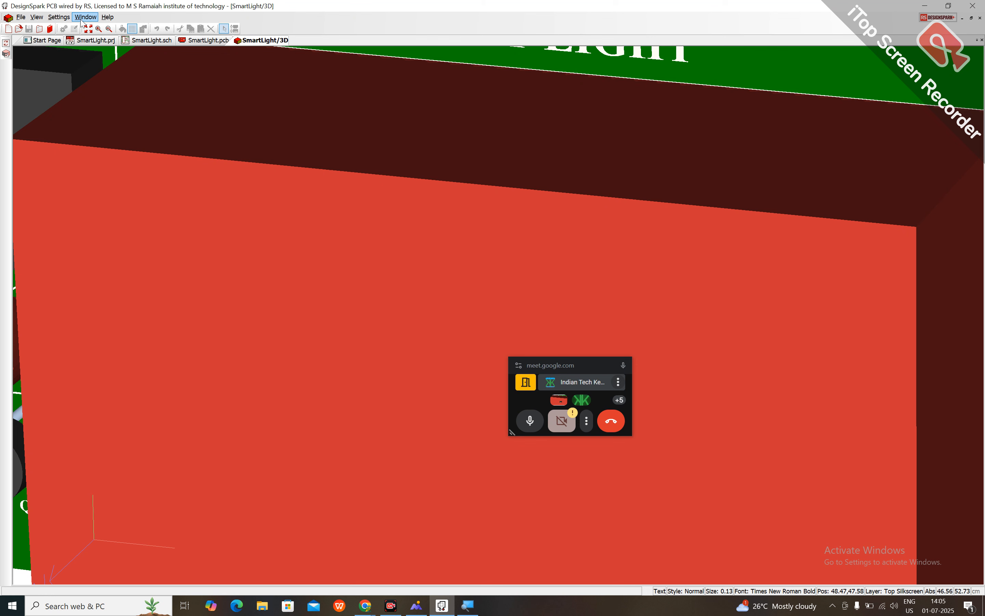
{"action": "left_click", "coordinate": [110, 28]}
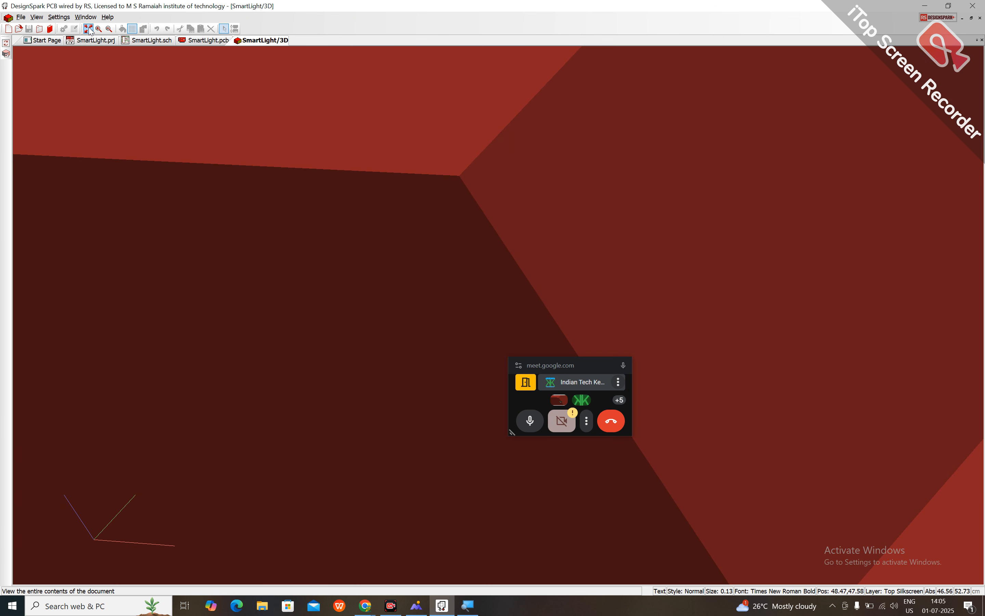
{"action": "left_click", "coordinate": [109, 29]}
{"action": "left_click", "coordinate": [110, 30]}
{"action": "left_click", "coordinate": [110, 30]}
{"action": "left_click", "coordinate": [110, 30]}
{"action": "left_click", "coordinate": [110, 30]}
{"action": "left_click", "coordinate": [110, 30]}
{"action": "left_click_drag", "start_coordinate": [352, 252], "coordinate": [505, 303]}
{"action": "right_click", "coordinate": [505, 303]}
{"action": "left_click", "coordinate": [288, 351]}
{"action": "left_click_drag", "start_coordinate": [441, 384], "coordinate": [413, 174]}
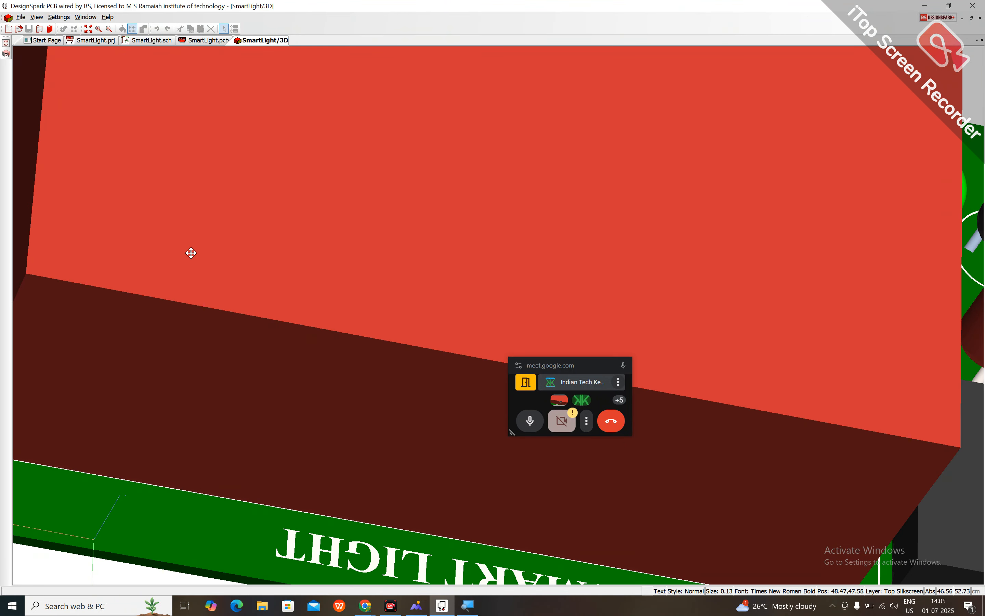
{"action": "left_click_drag", "start_coordinate": [192, 255], "coordinate": [291, 70]}
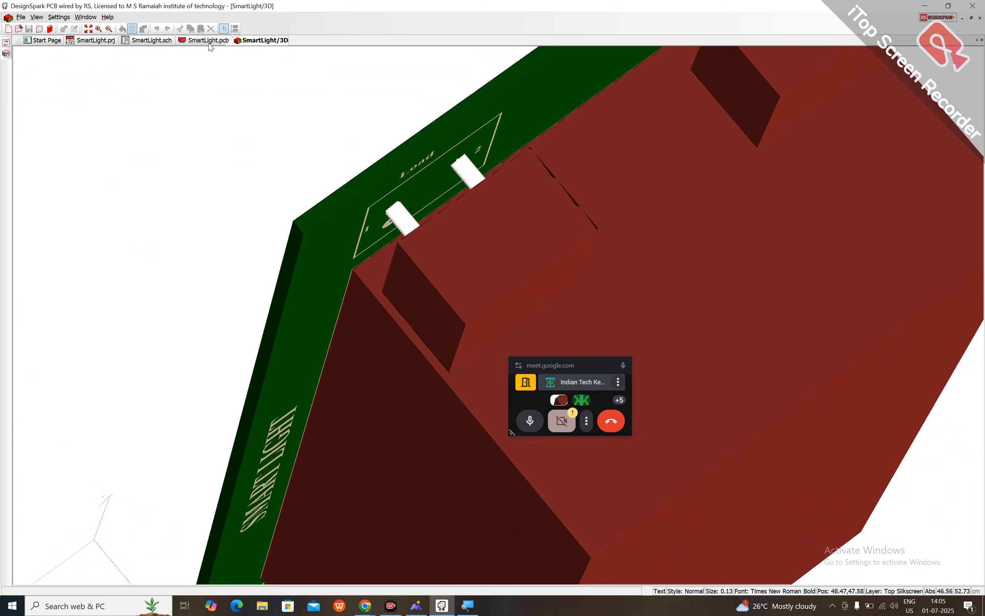
Return to the SmartLight PCB layout and show the Bottom Copper layer.
{"action": "left_click", "coordinate": [212, 44]}
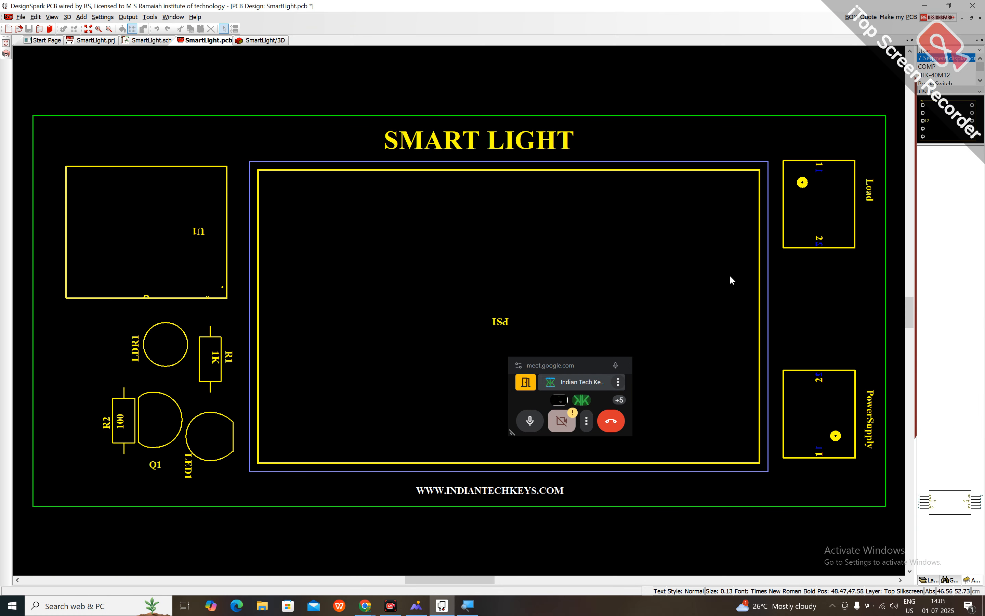
{"action": "left_click", "coordinate": [929, 580]}
{"action": "left_click", "coordinate": [926, 65]}
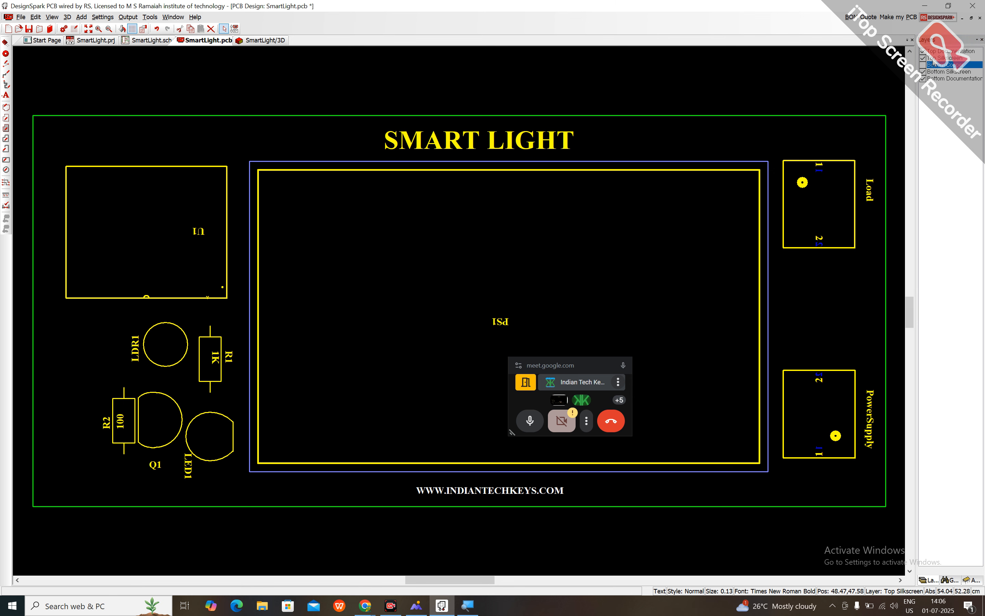
{"action": "left_click", "coordinate": [923, 64]}
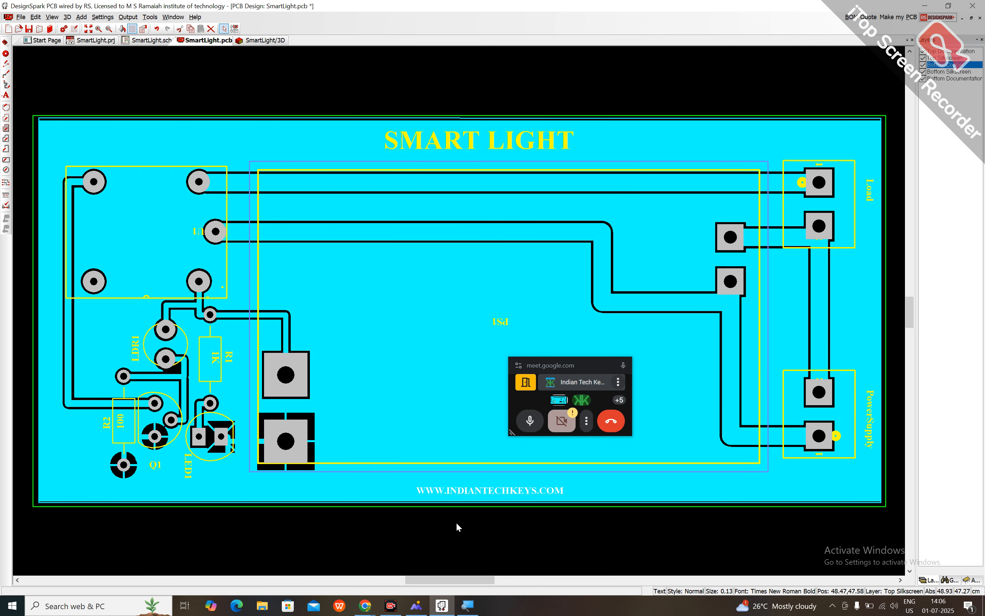
Copy the SMART LIGHT title and place the duplicate in the open copper area inside the PS1 outline.
{"action": "left_click", "coordinate": [501, 145]}
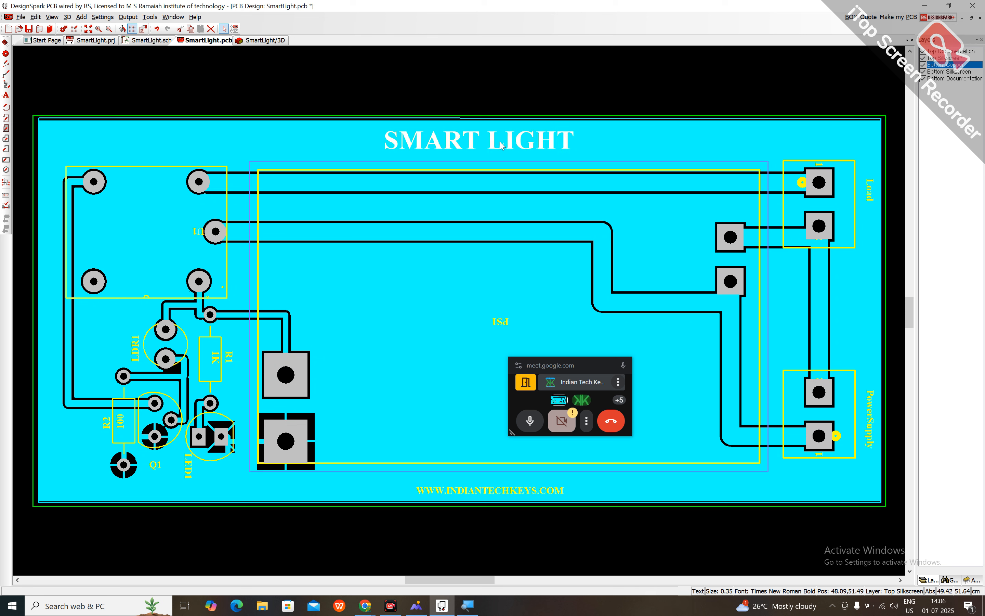
{"action": "key", "text": "ctrl+v"}
{"action": "left_click", "coordinate": [346, 302]}
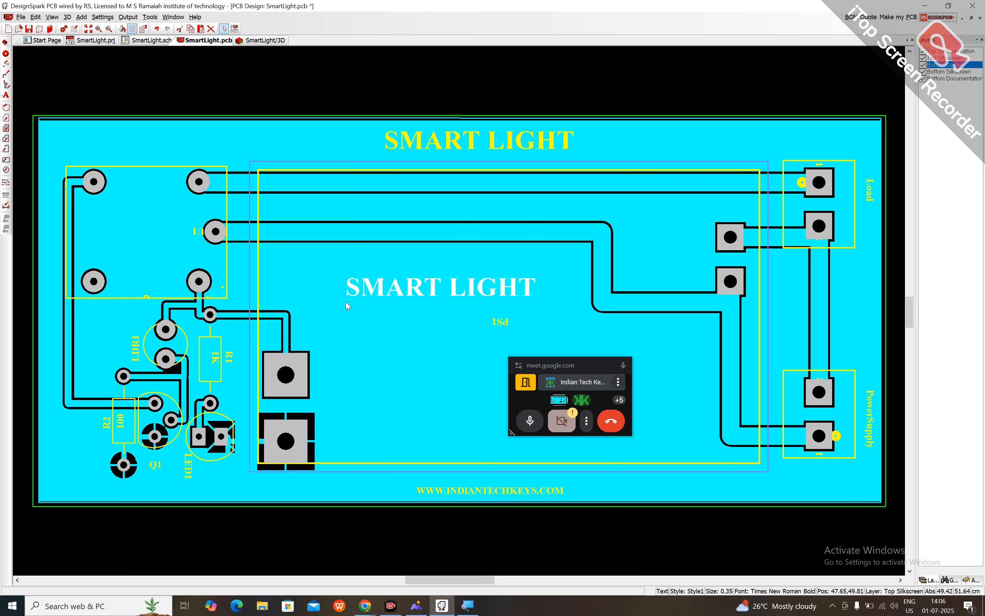
Change the duplicated SMART LIGHT text to ITK and put it on the Bottom Copper layer, continuing despite design rule errors.
{"action": "double_click", "coordinate": [364, 294]}
{"action": "type", "text": "i"}
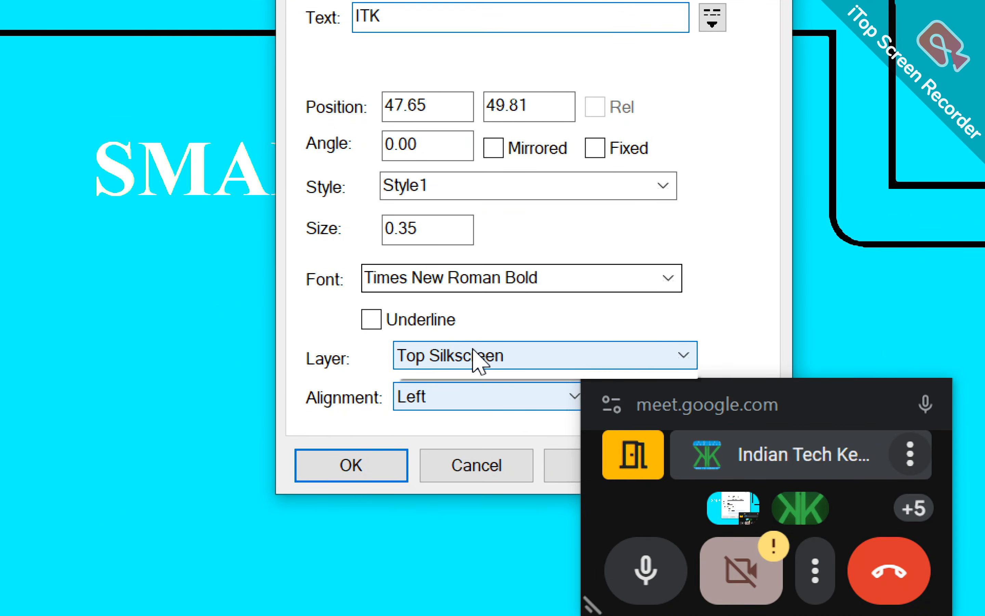
{"action": "left_click", "coordinate": [474, 350]}
{"action": "left_click", "coordinate": [458, 424]}
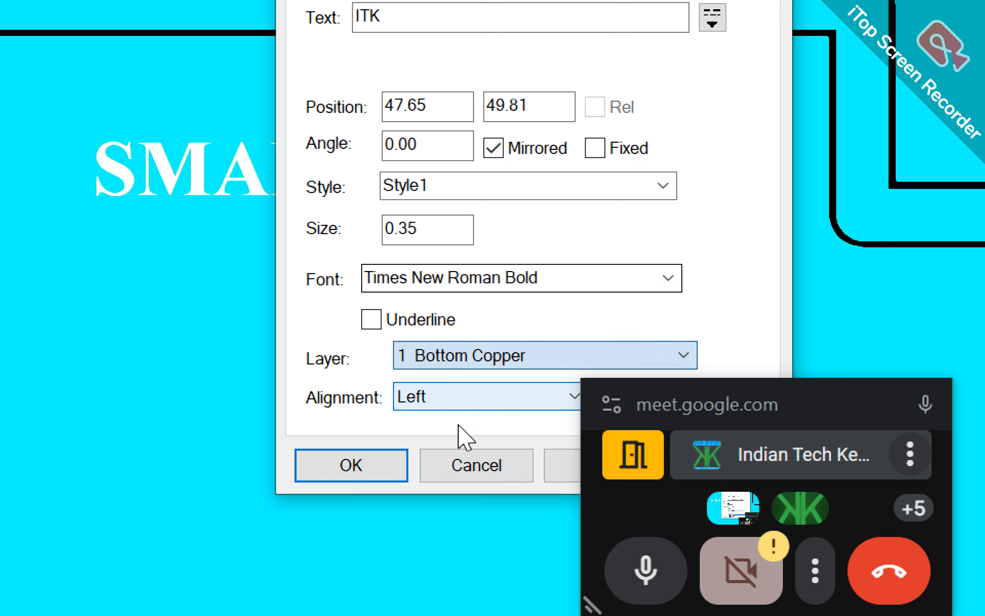
{"action": "left_click", "coordinate": [568, 466]}
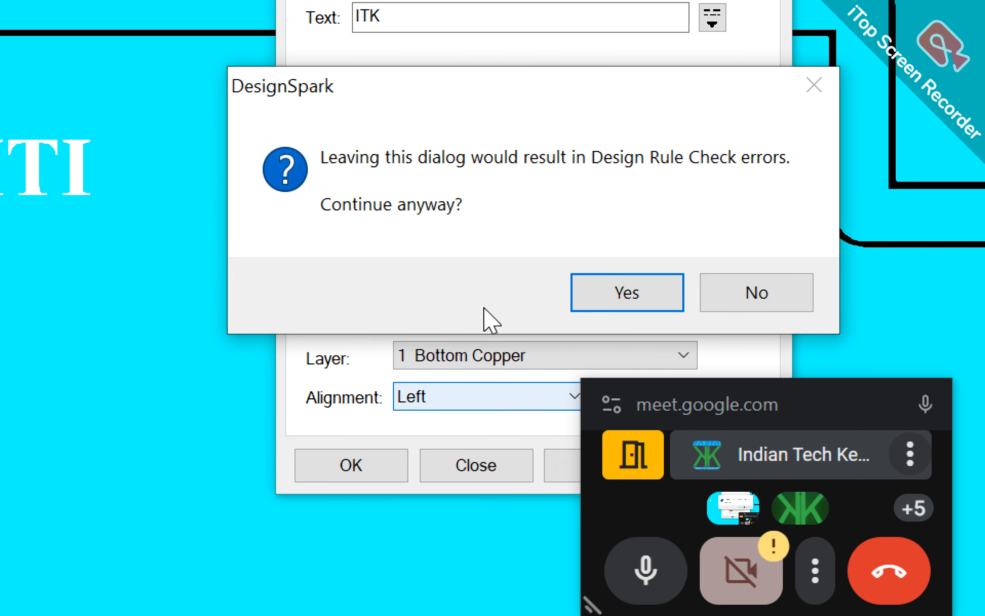
{"action": "left_click", "coordinate": [656, 299]}
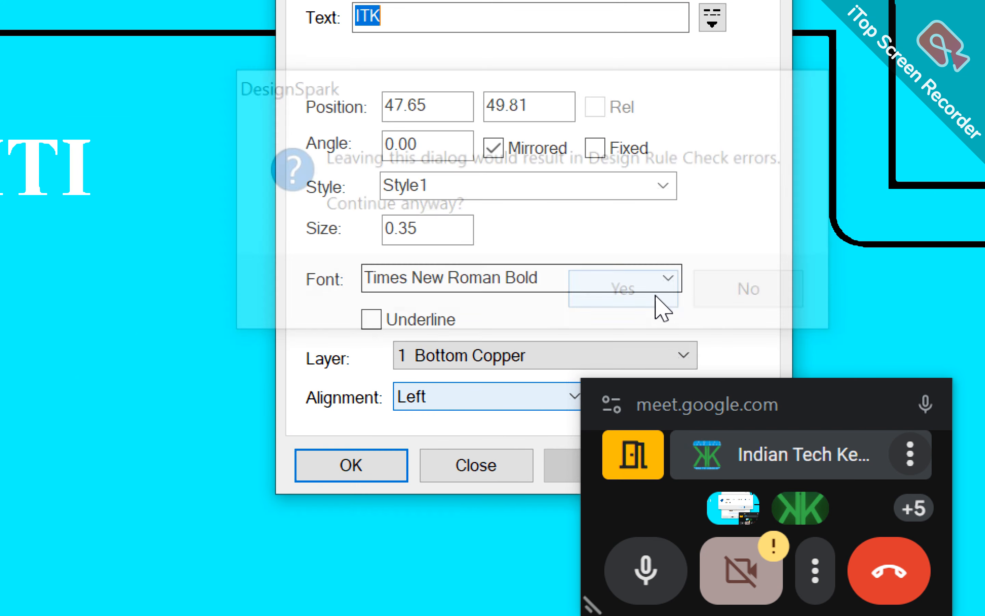
{"action": "left_click", "coordinate": [368, 473]}
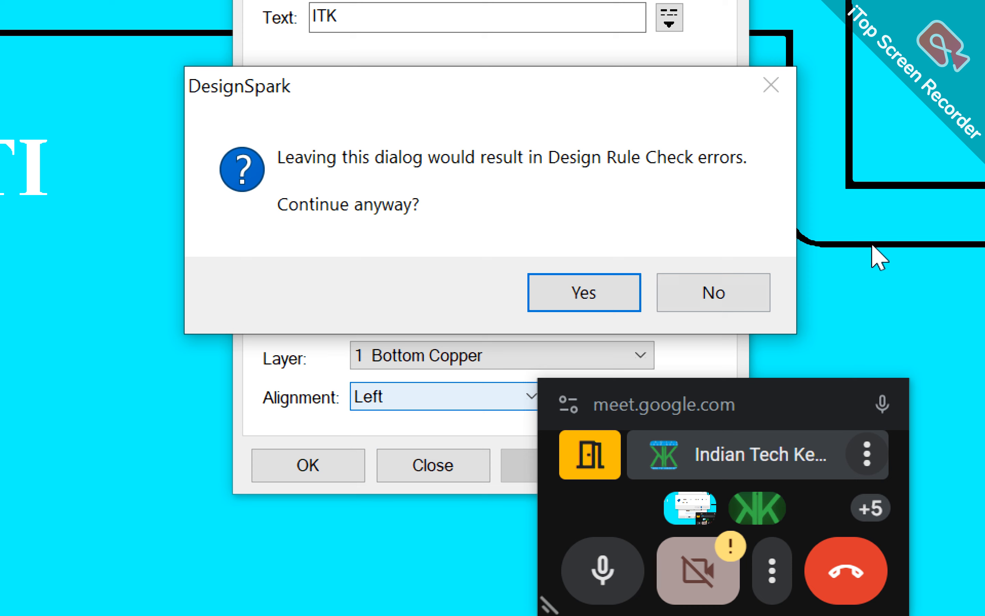
{"action": "left_click", "coordinate": [551, 298]}
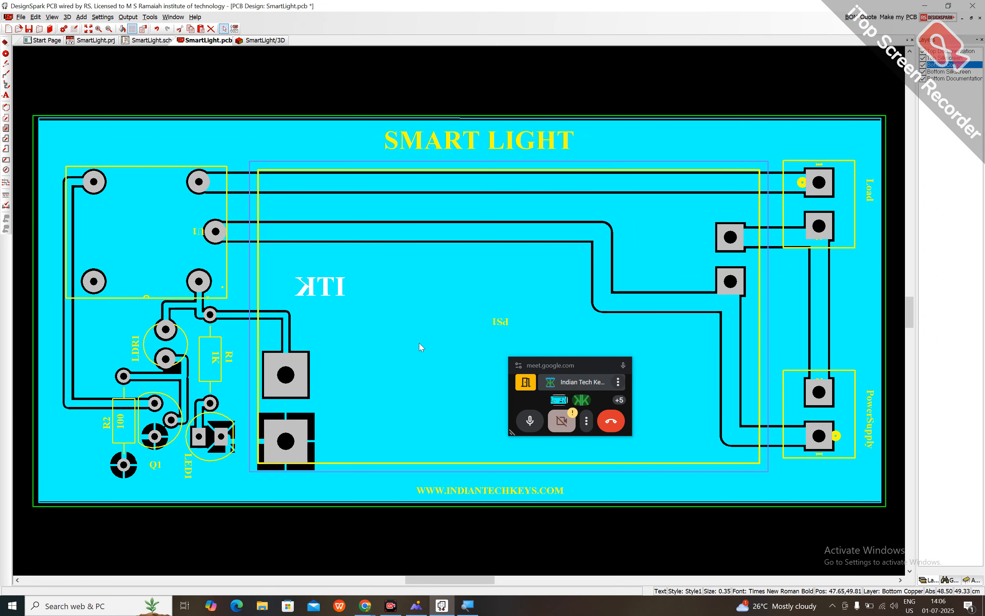
Shift the ITK text right into the open copper area and pour the DCGRND copper around it.
{"action": "left_click", "coordinate": [341, 299]}
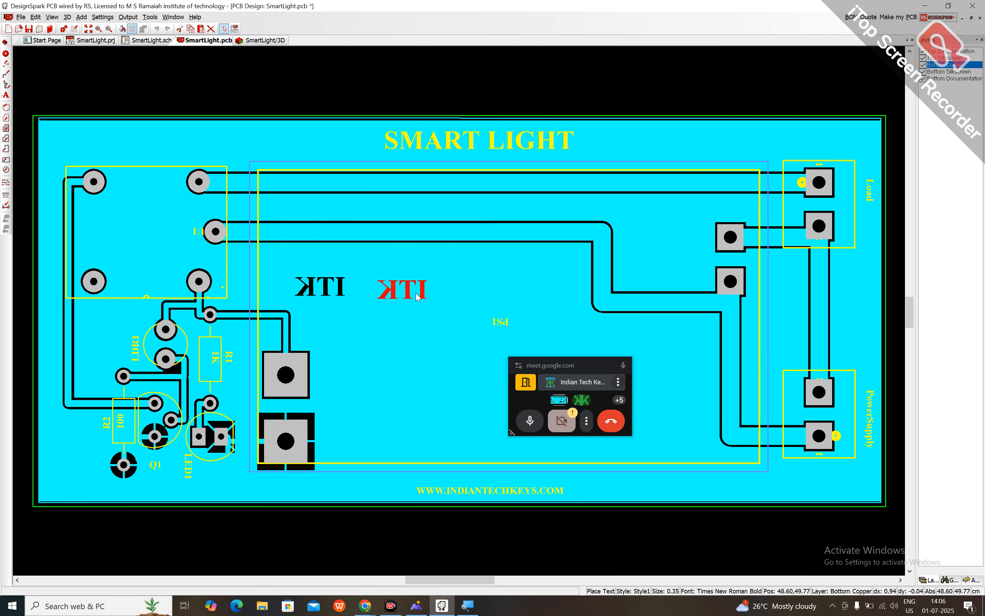
{"action": "left_click", "coordinate": [415, 293]}
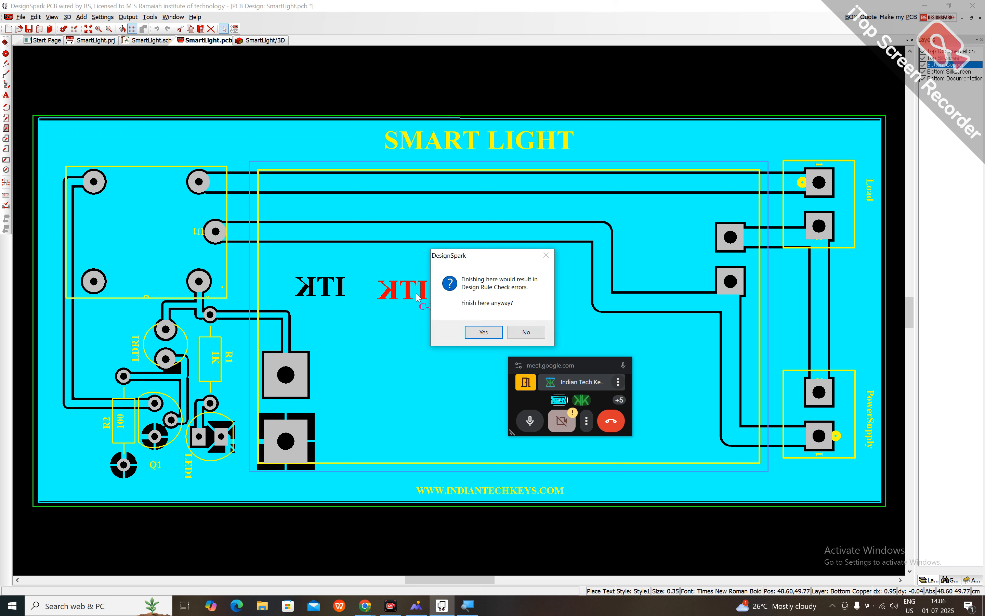
{"action": "left_click", "coordinate": [482, 332]}
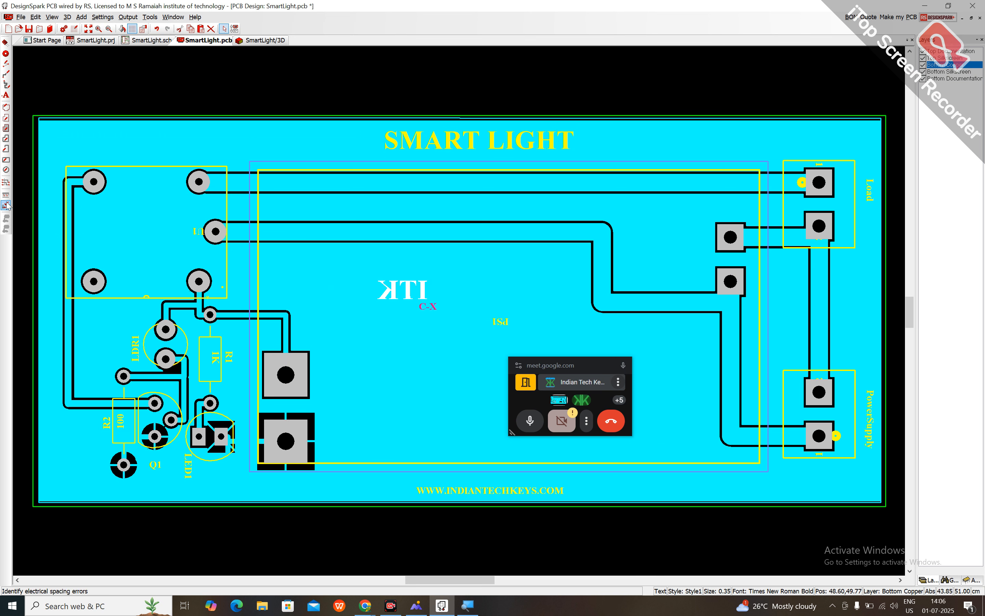
{"action": "key", "text": "Delete"}
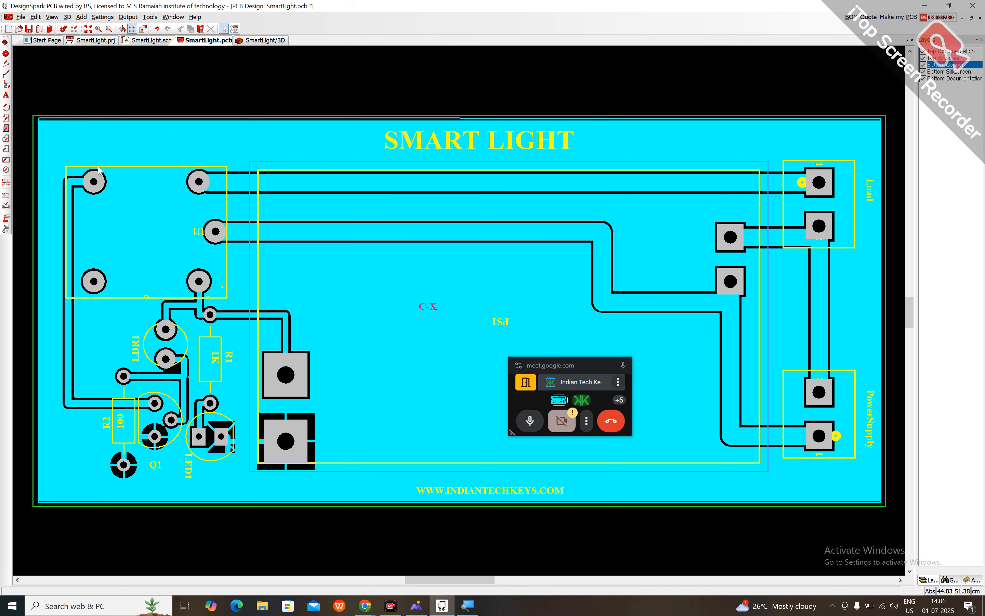
{"action": "left_click", "coordinate": [6, 218]}
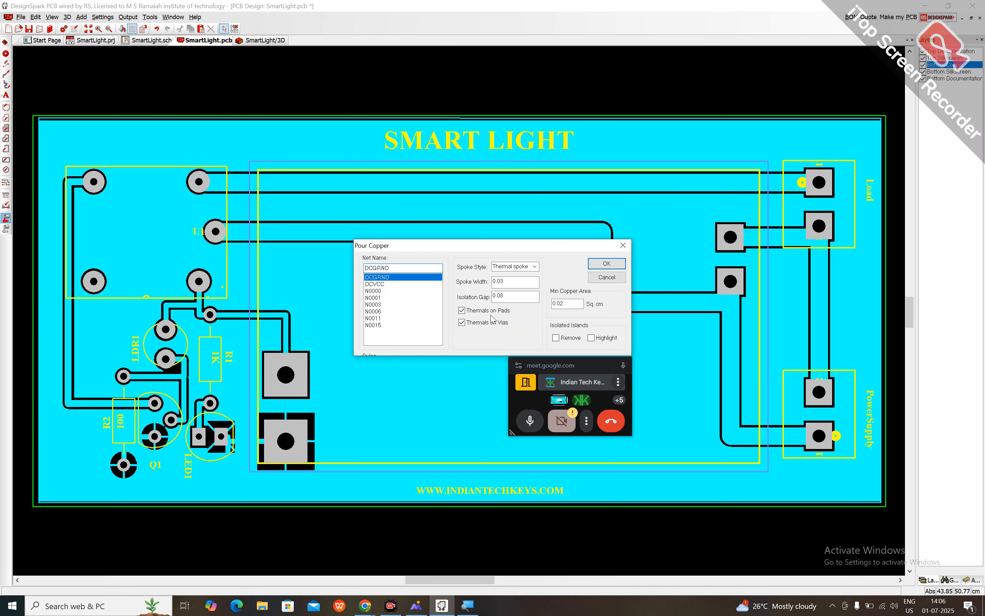
{"action": "left_click", "coordinate": [592, 268]}
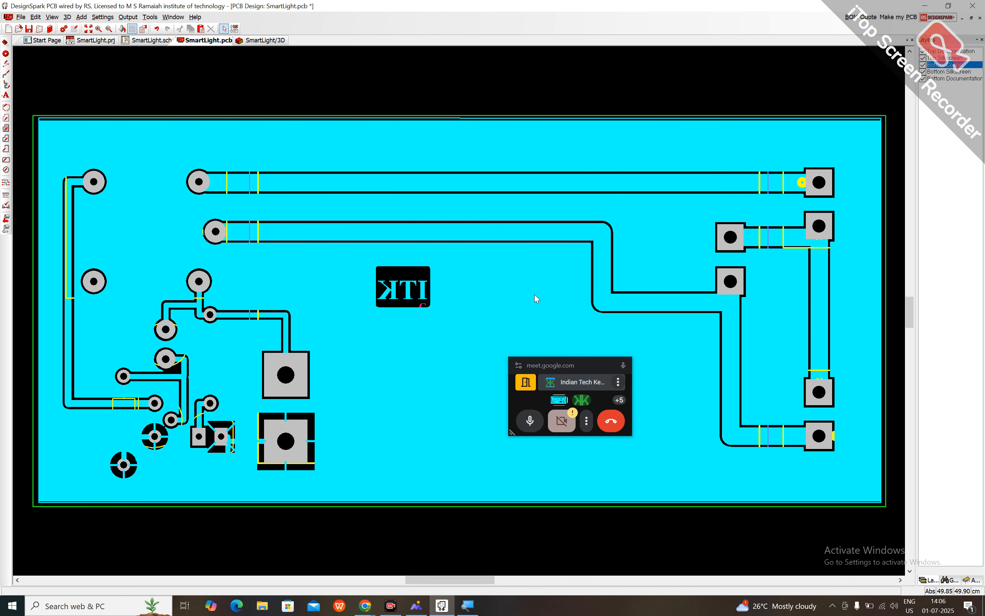
Set the ITK text's size to 0.65 and shift it slightly right and down.
{"action": "mouse_move", "coordinate": [407, 290]}
{"action": "left_mouse_down"}
{"action": "mouse_move", "coordinate": [400, 287]}
{"action": "mouse_move", "coordinate": [409, 293]}
{"action": "left_mouse_up"}
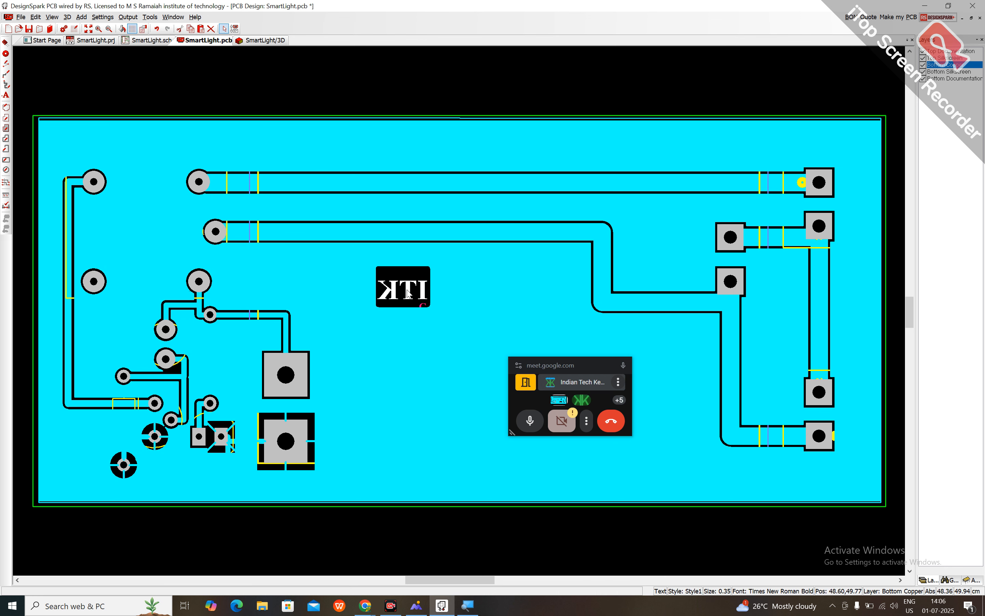
{"action": "key", "text": "Escape"}
{"action": "double_click", "coordinate": [407, 290]}
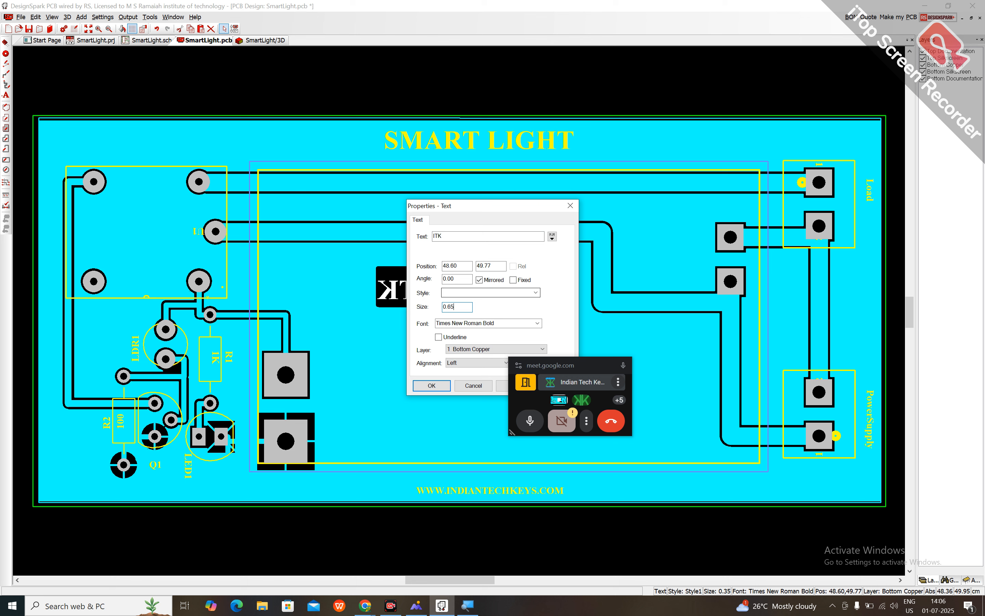
{"action": "key", "text": "Return"}
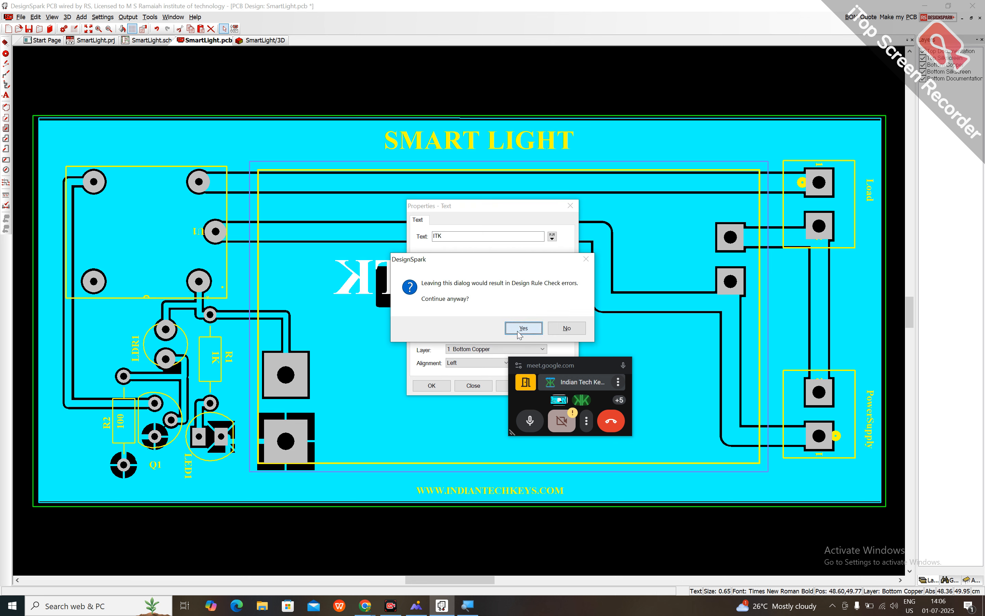
{"action": "left_click", "coordinate": [524, 329]}
{"action": "left_click_drag", "start_coordinate": [422, 288], "coordinate": [459, 300]}
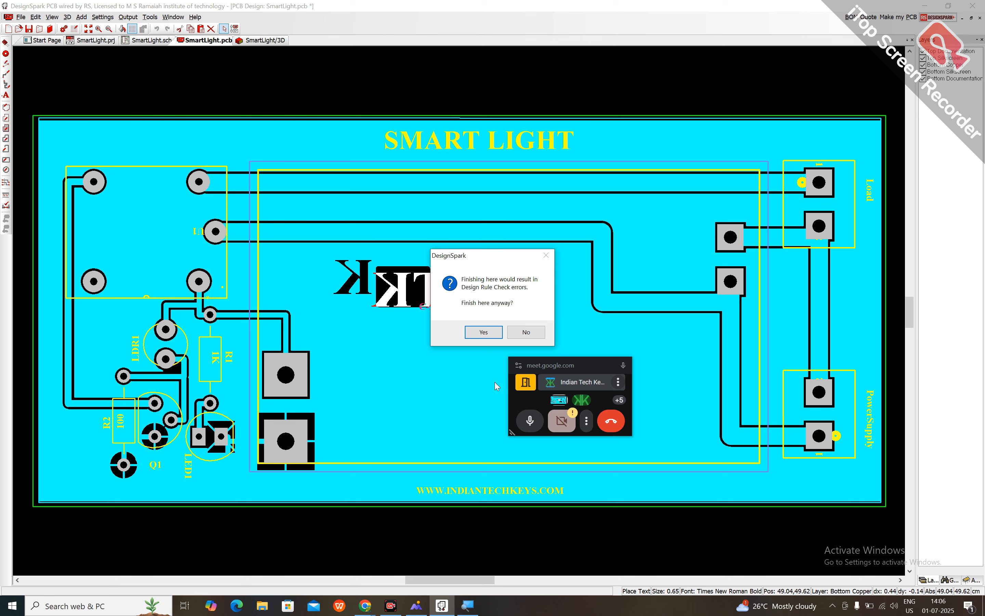
{"action": "left_click", "coordinate": [495, 332]}
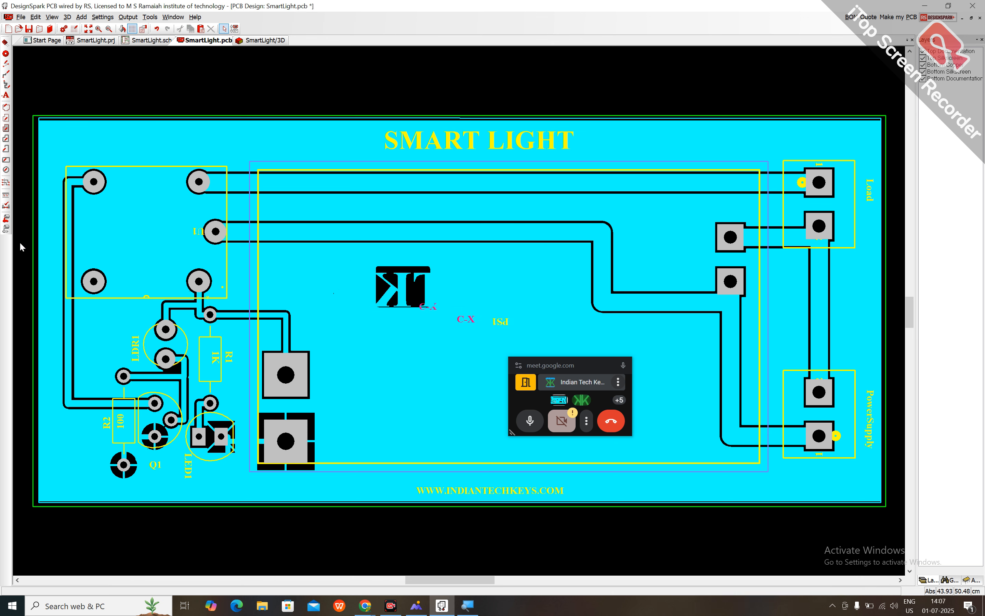
Pour the DCGRND copper again around the enlarged ITK text and close the open report.
{"action": "left_click", "coordinate": [7, 219]}
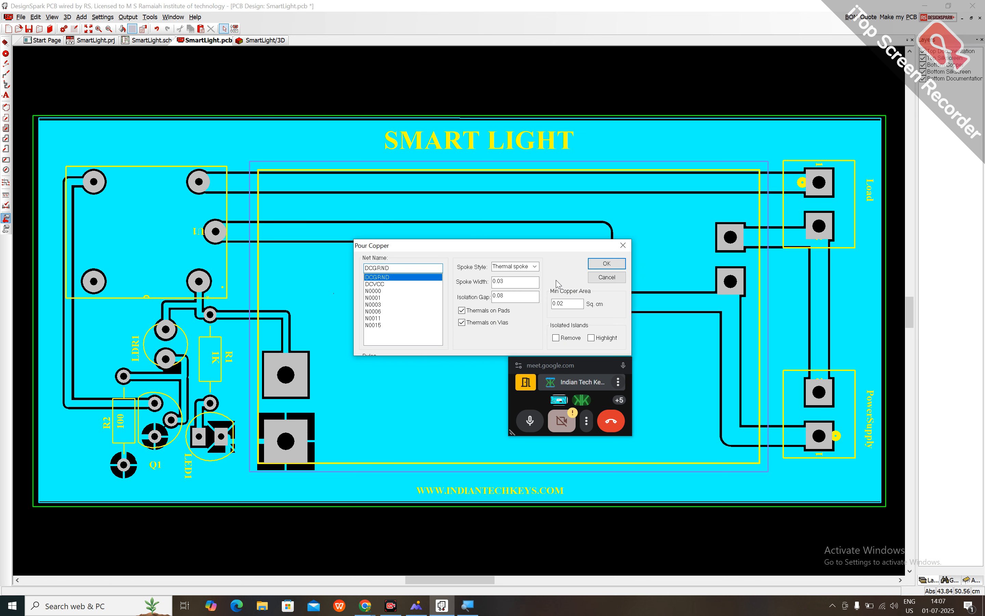
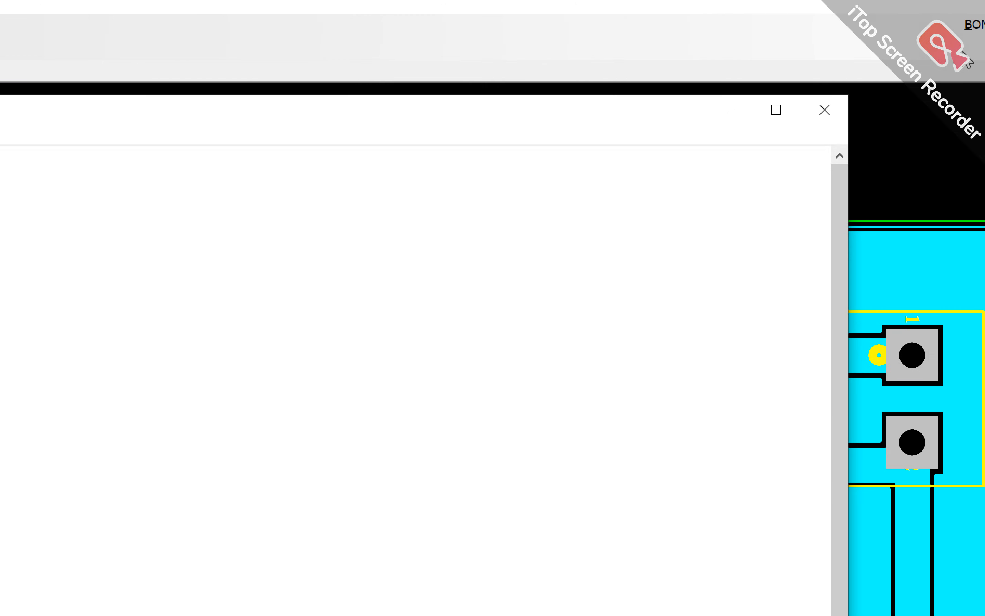
{"action": "left_click", "coordinate": [981, 110]}
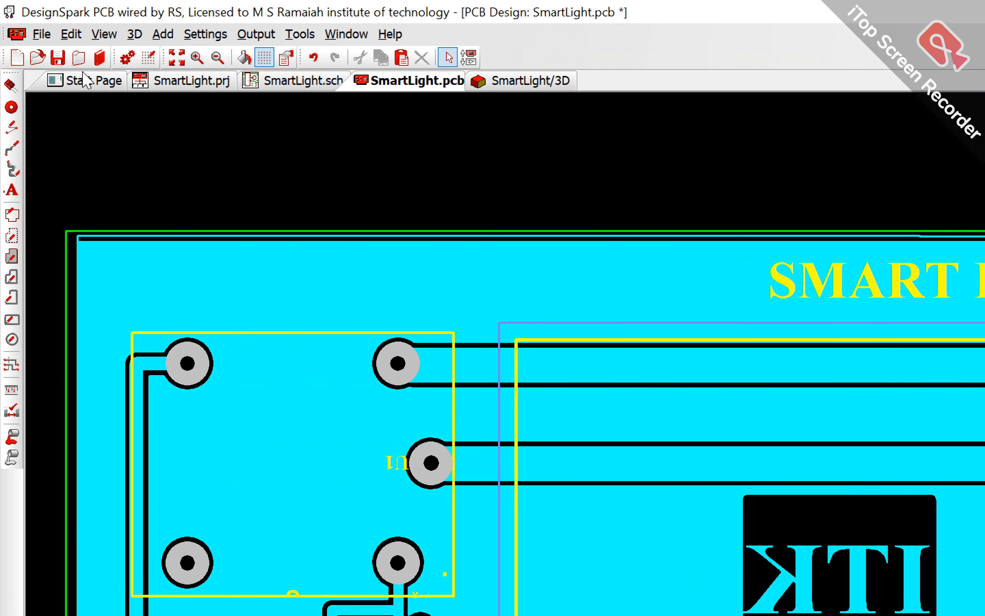
Run a Design Rule Check on the board's spacing and nets, and close its report.
{"action": "left_click", "coordinate": [299, 34]}
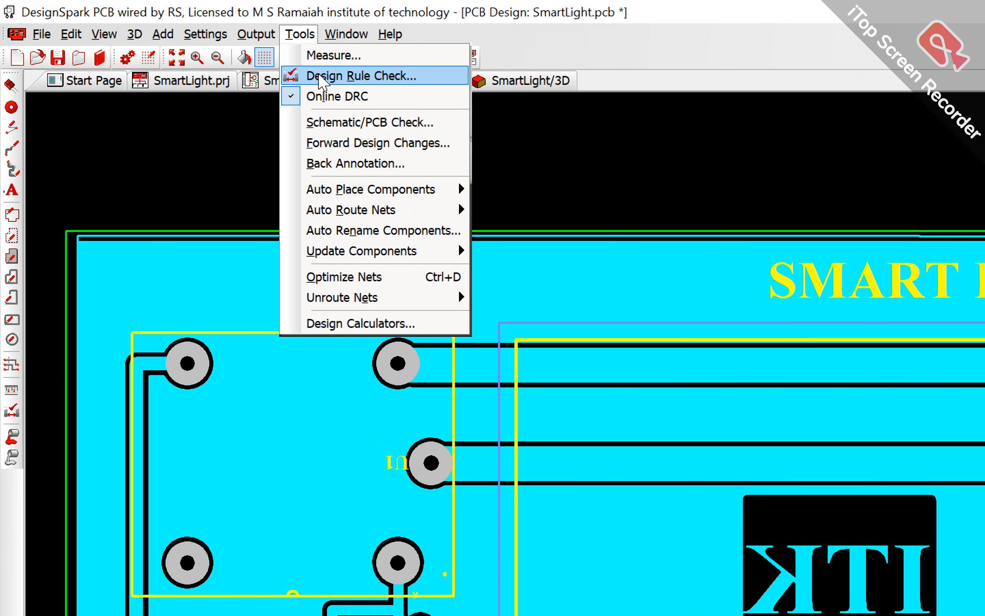
{"action": "left_click", "coordinate": [322, 76]}
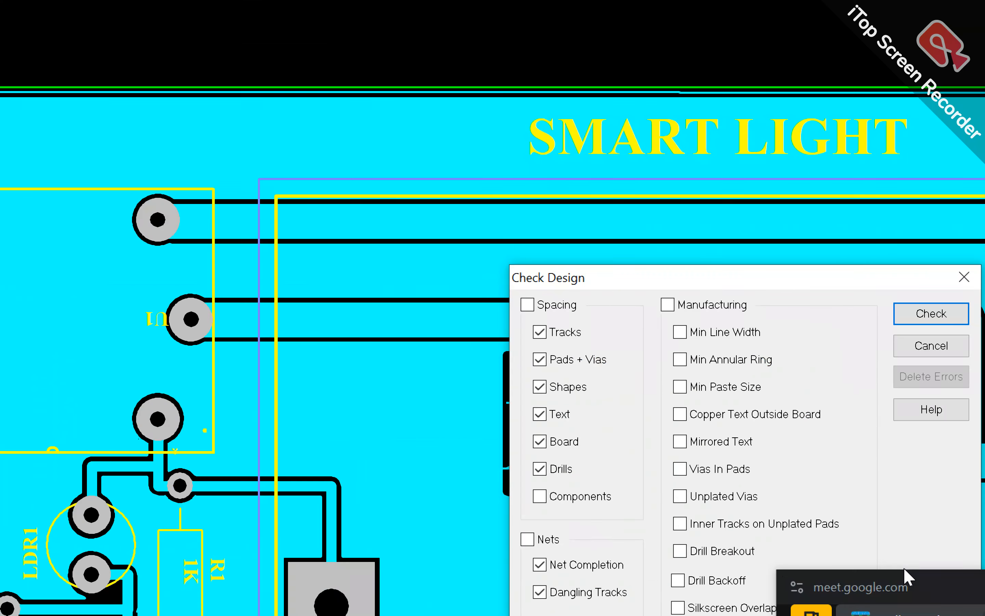
{"action": "left_click", "coordinate": [908, 316]}
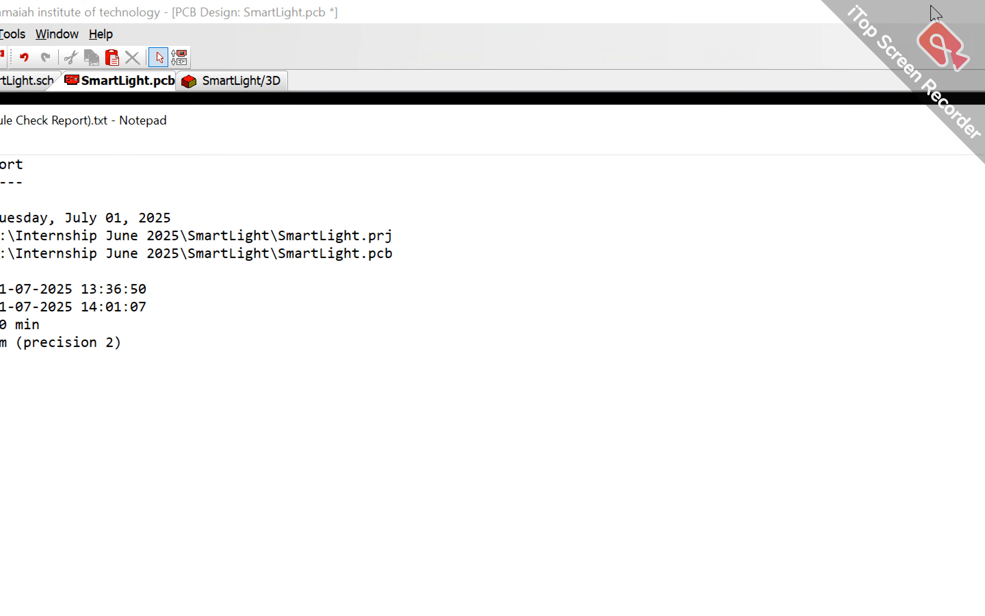
{"action": "left_click", "coordinate": [947, 120]}
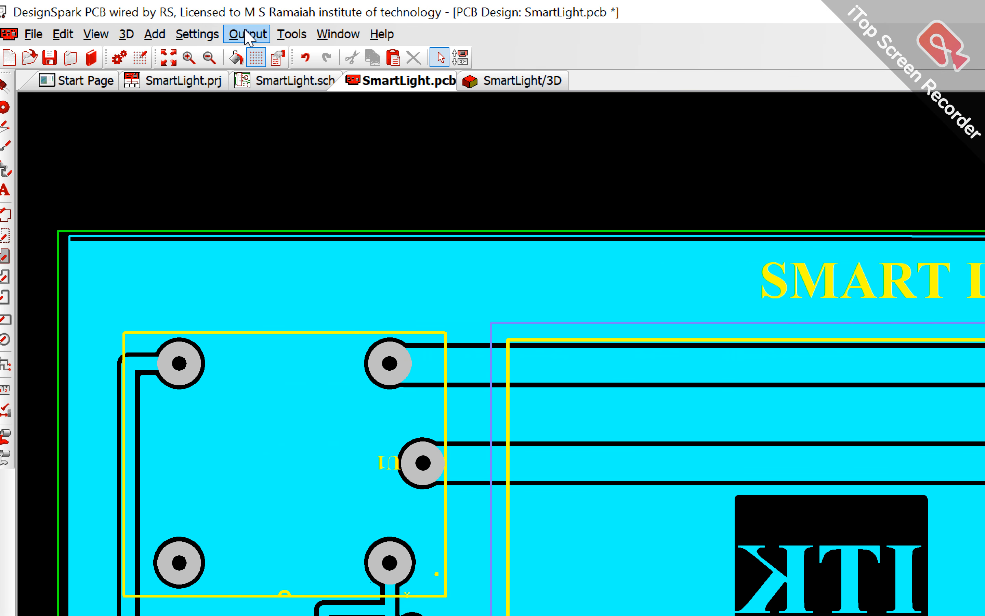
Auto-generate the manufacturing plots as PDF for all layer types and all sides, including the NC Drill and Drill Ident plots.
{"action": "left_click", "coordinate": [247, 34]}
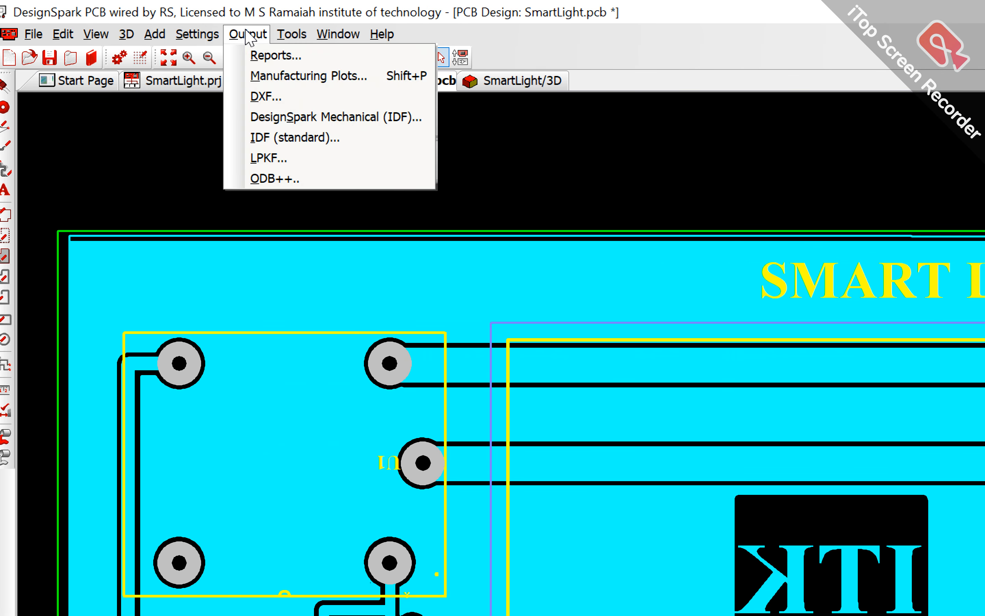
{"action": "left_click", "coordinate": [256, 77]}
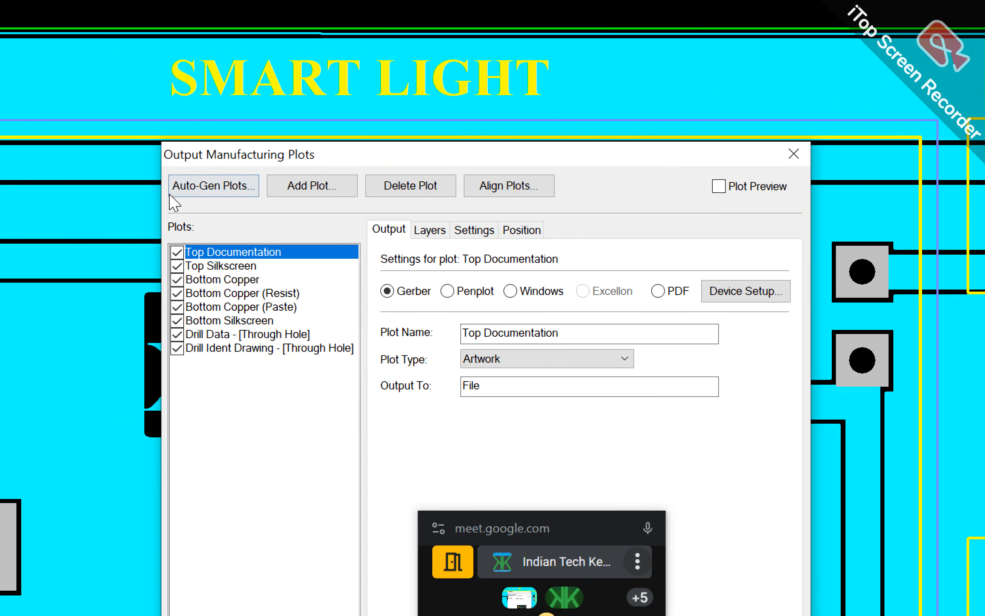
{"action": "left_click", "coordinate": [198, 188]}
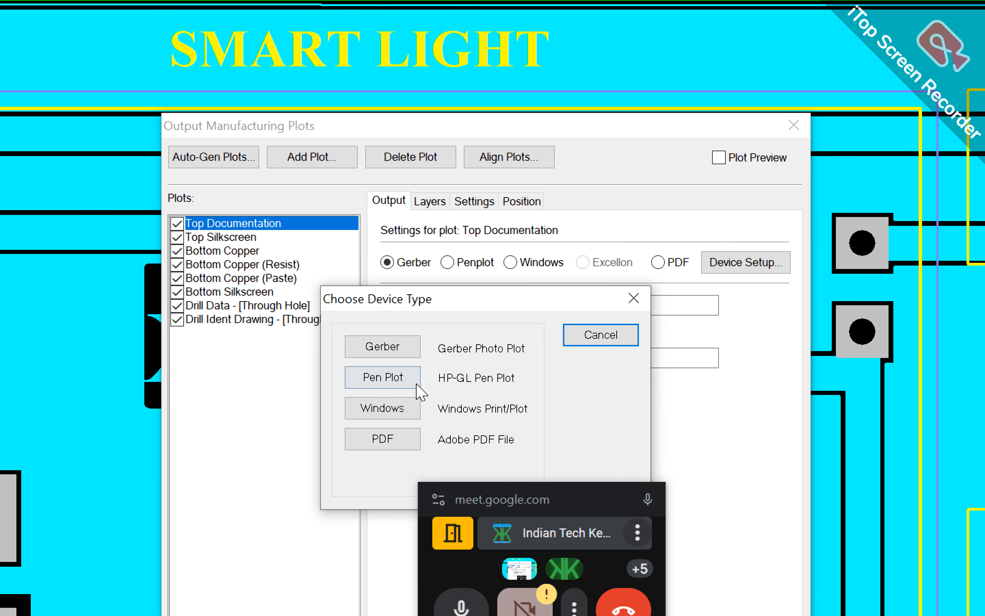
{"action": "left_click_drag", "start_coordinate": [557, 501], "coordinate": [924, 236]}
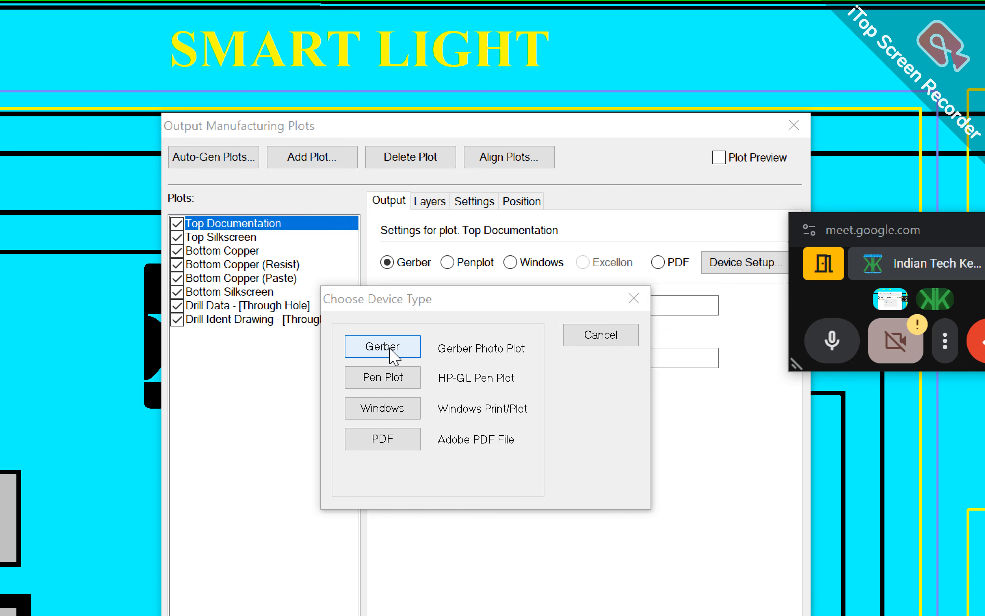
{"action": "left_click", "coordinate": [402, 446]}
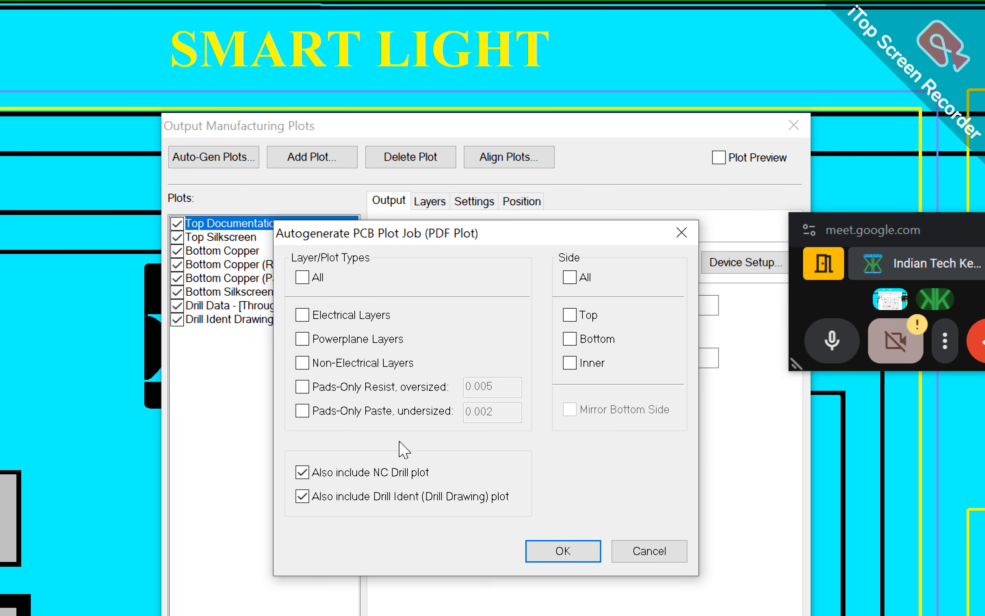
{"action": "left_click", "coordinate": [302, 278]}
{"action": "left_click", "coordinate": [581, 291]}
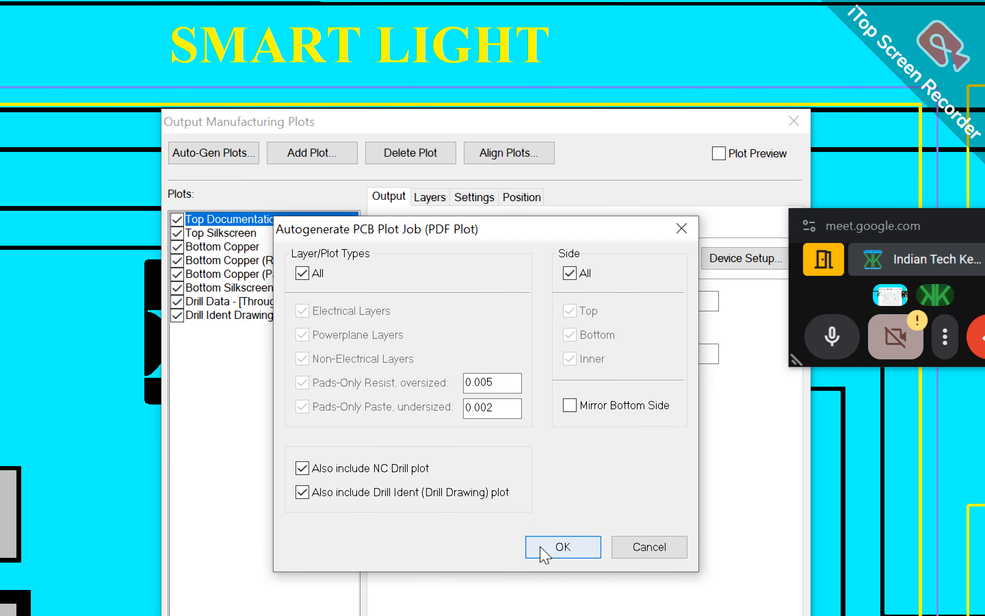
{"action": "left_click", "coordinate": [546, 555]}
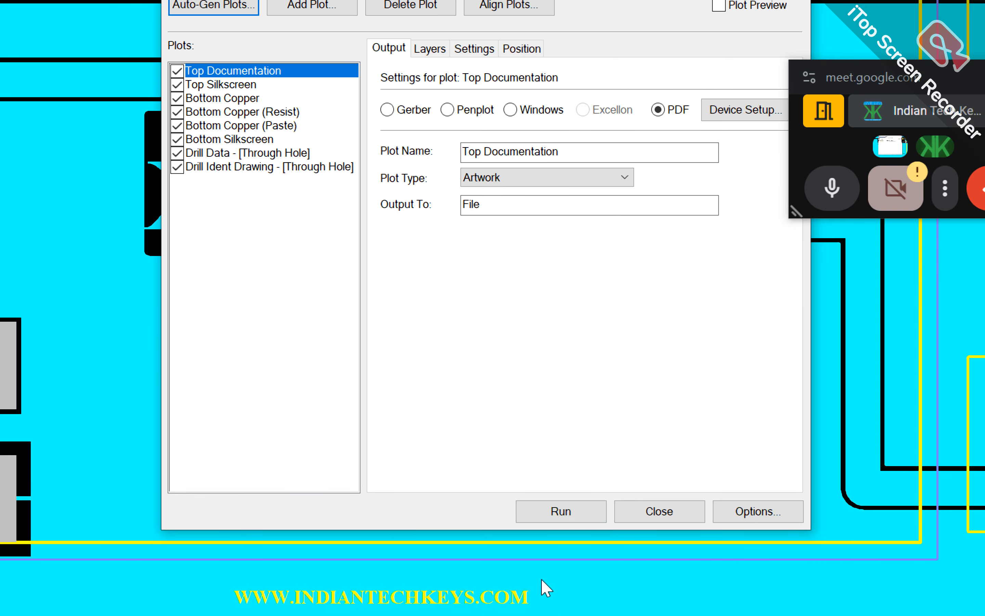
Output the PDF plots without a board outline and look through the pages of SmartLight - PCB.pdf.
{"action": "left_click", "coordinate": [557, 511]}
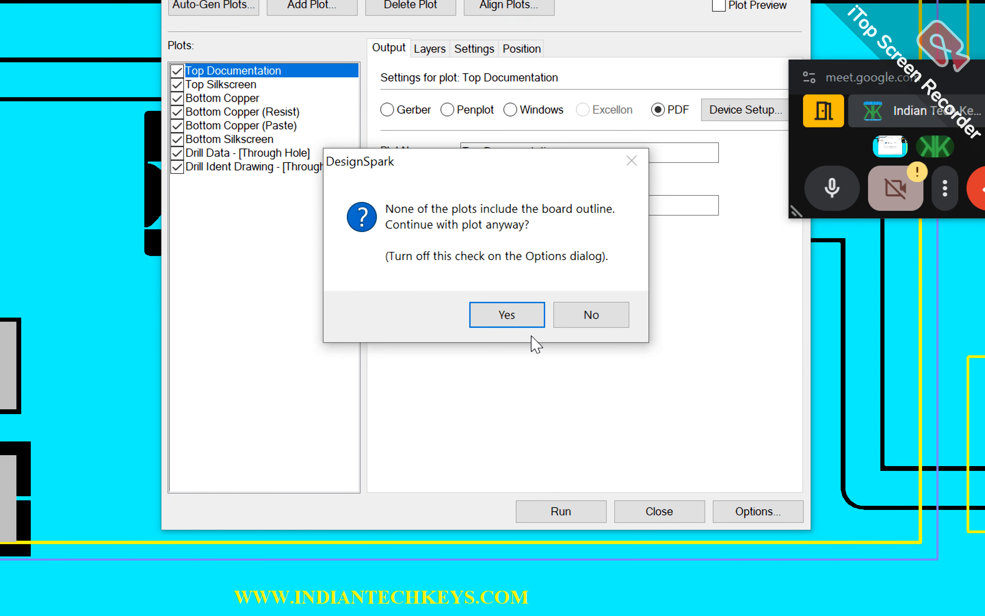
{"action": "left_click", "coordinate": [507, 314]}
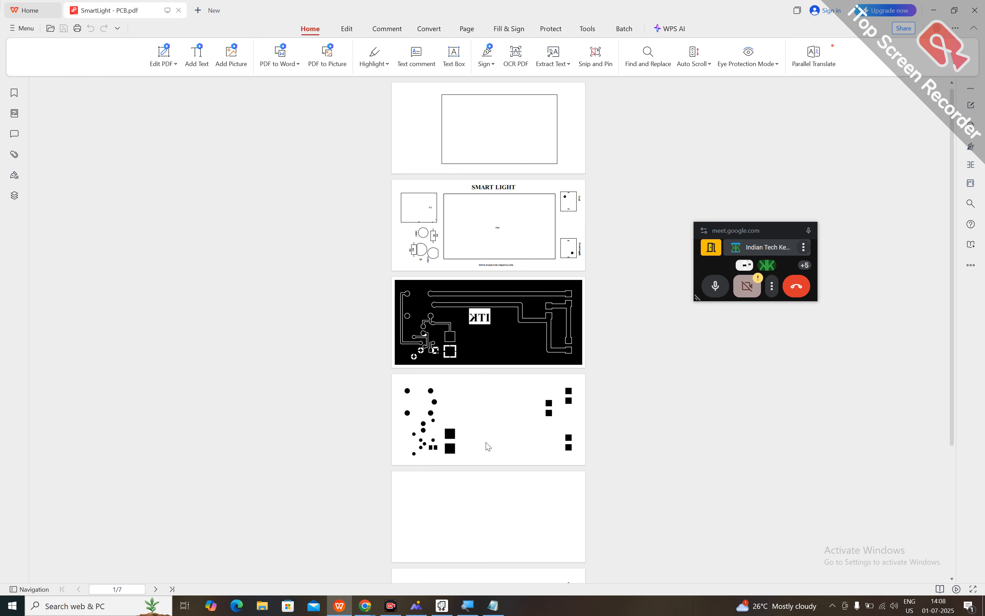
{"action": "scroll", "coordinate": [590, 348], "scroll_direction": "down", "scroll_amount": 5}
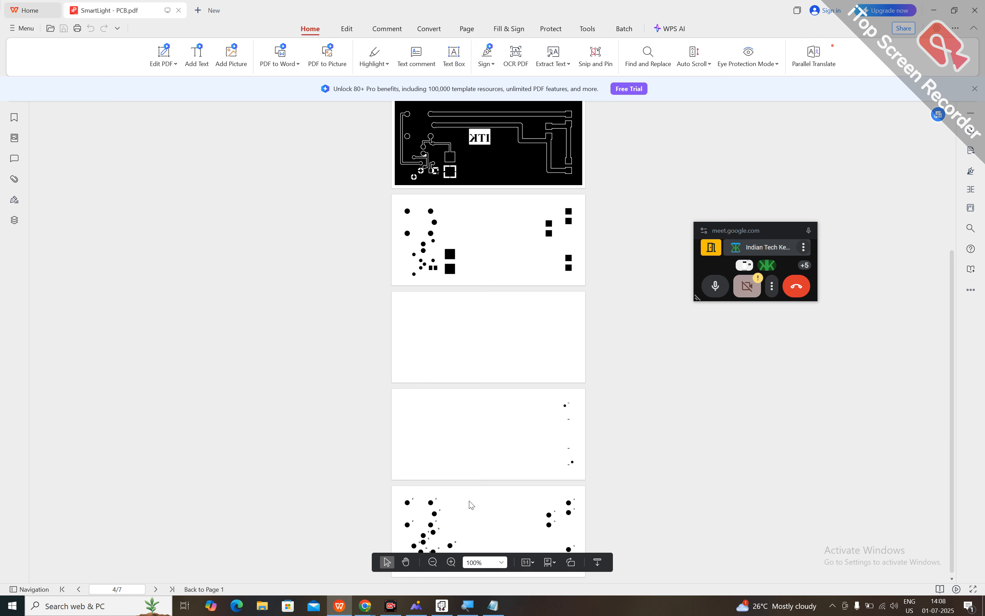
{"action": "scroll", "coordinate": [555, 204], "scroll_direction": "up", "scroll_amount": 5}
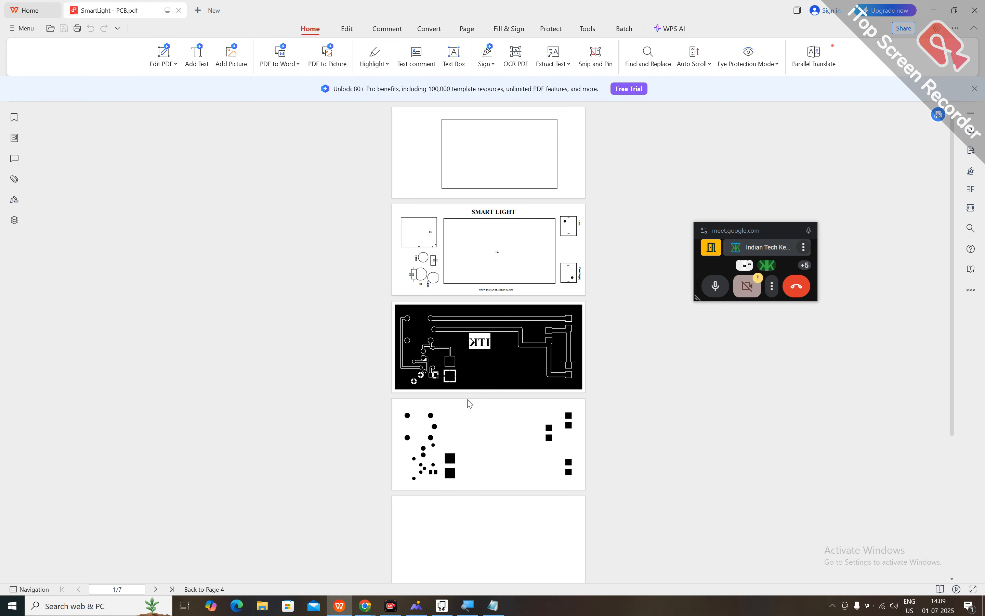
Switch back to DesignSpark PCB and set the width of all text styles to 0.20 in the design technology.
{"action": "left_click", "coordinate": [453, 607]}
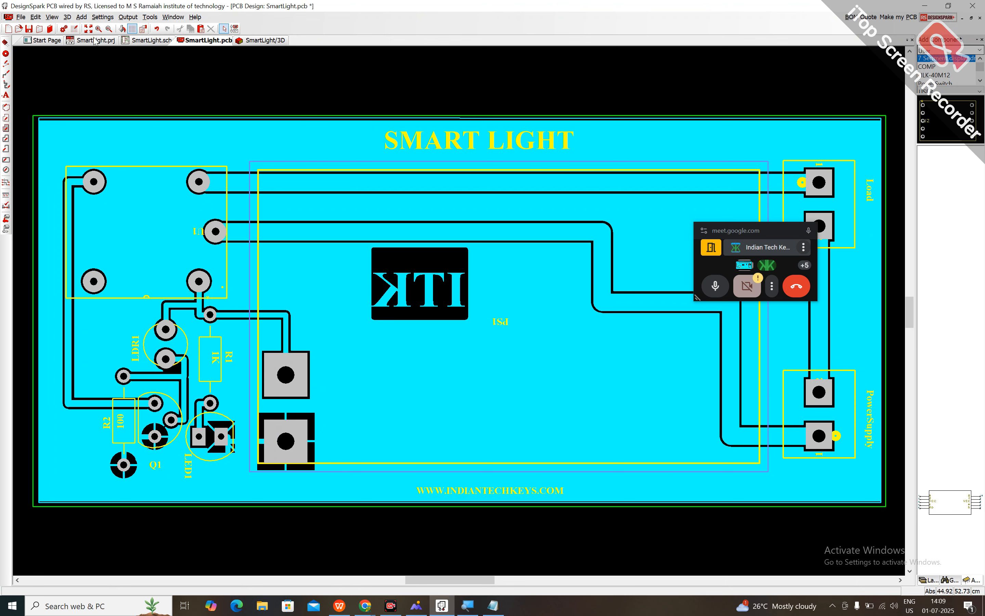
{"action": "left_click", "coordinate": [64, 29]}
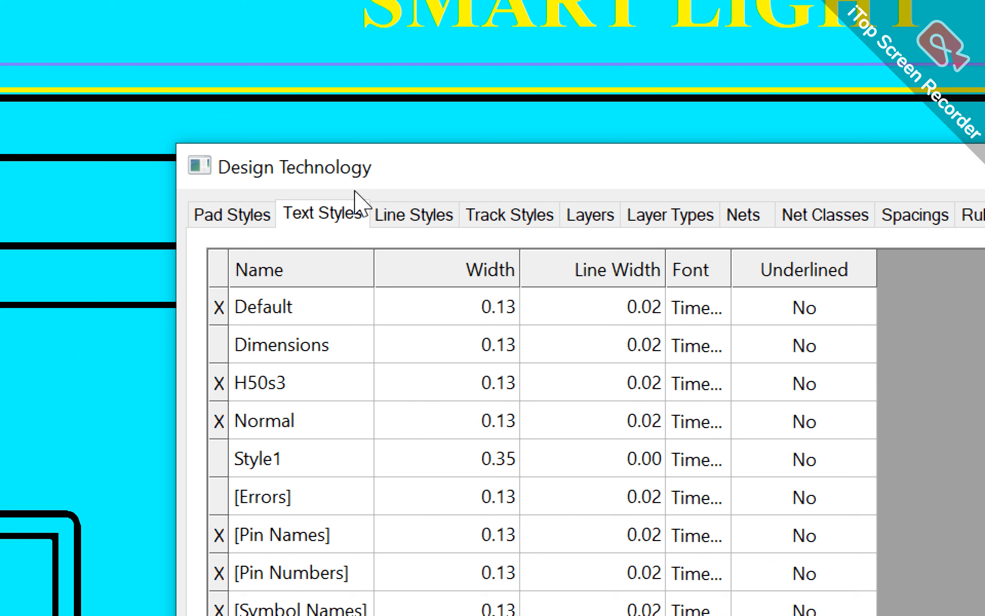
{"action": "left_click", "coordinate": [485, 307]}
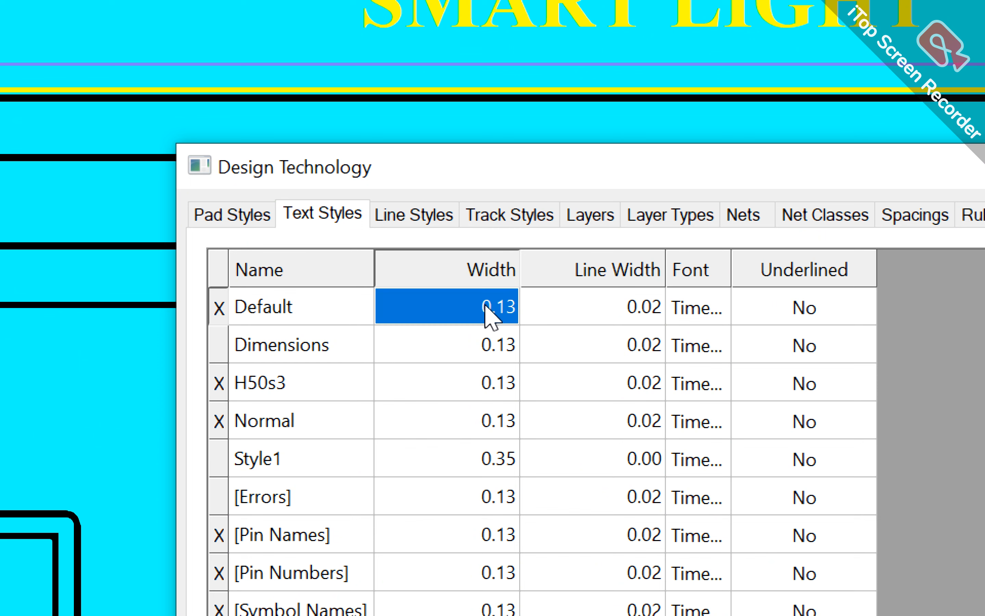
{"action": "type", "text": "0"}
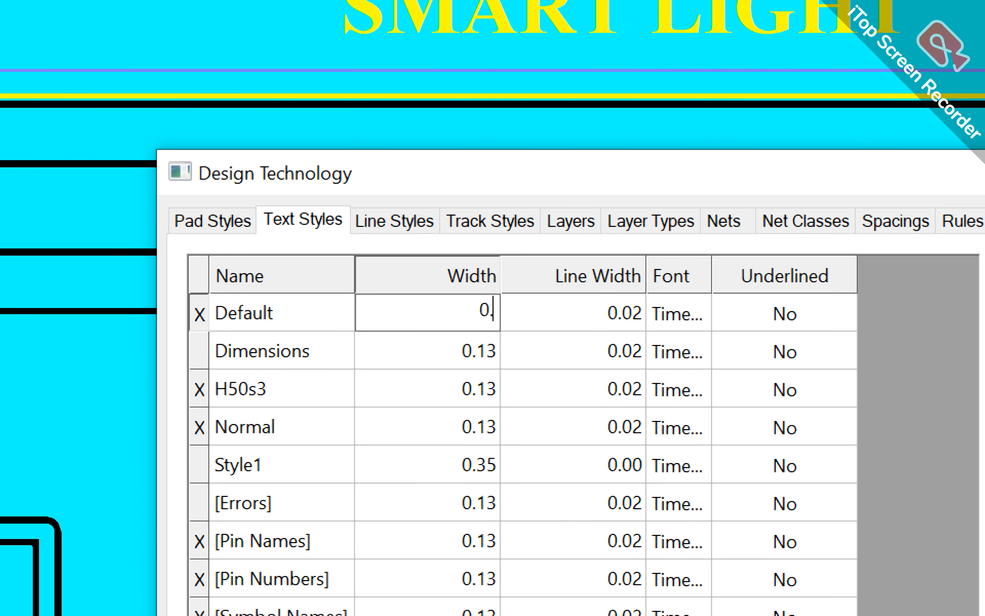
{"action": "left_click", "coordinate": [449, 499]}
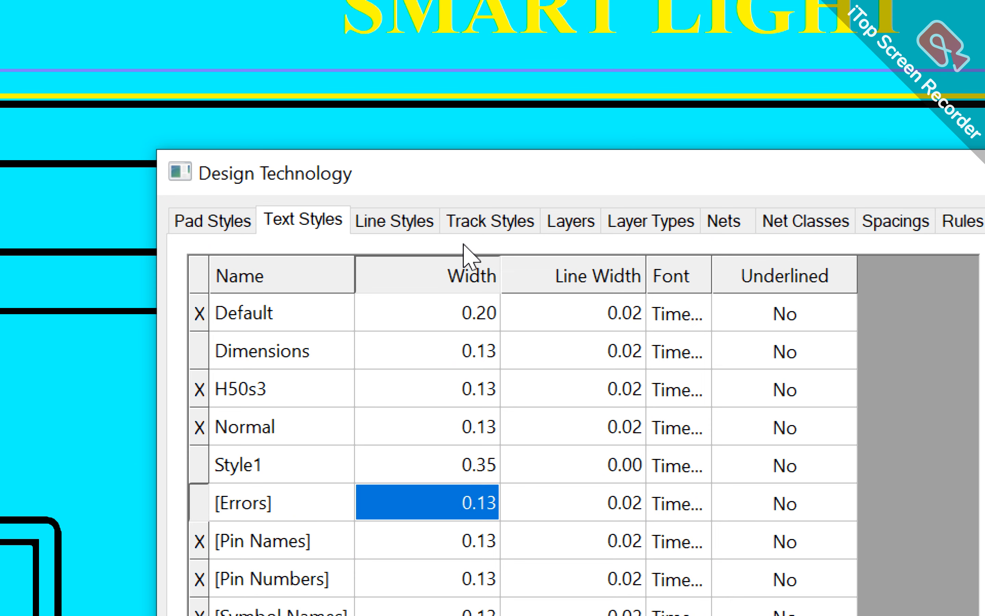
{"action": "left_click", "coordinate": [448, 318]}
{"action": "right_click", "coordinate": [448, 318]}
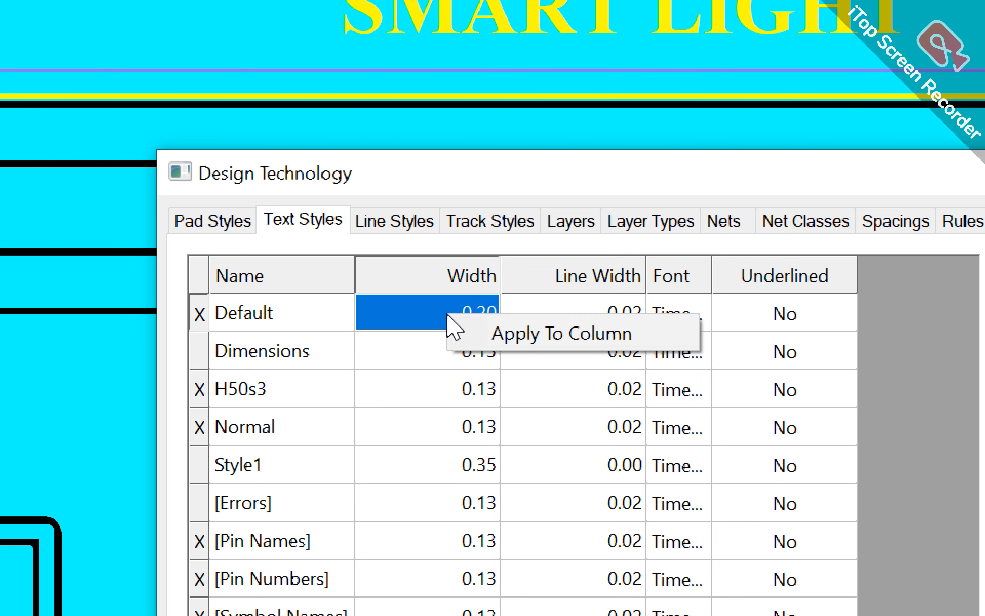
{"action": "left_click", "coordinate": [484, 340]}
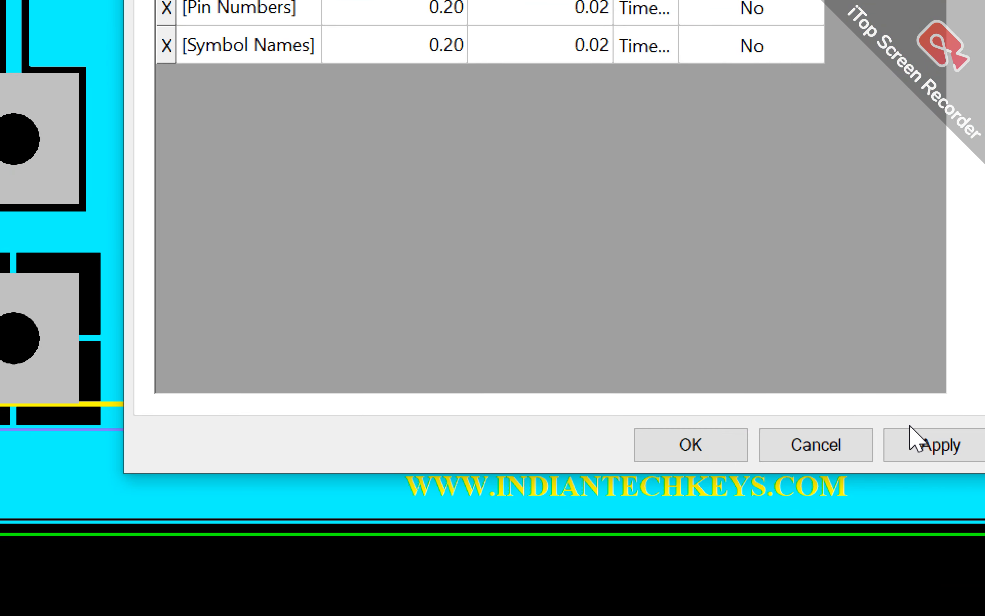
{"action": "left_click", "coordinate": [928, 445]}
{"action": "left_click", "coordinate": [643, 454]}
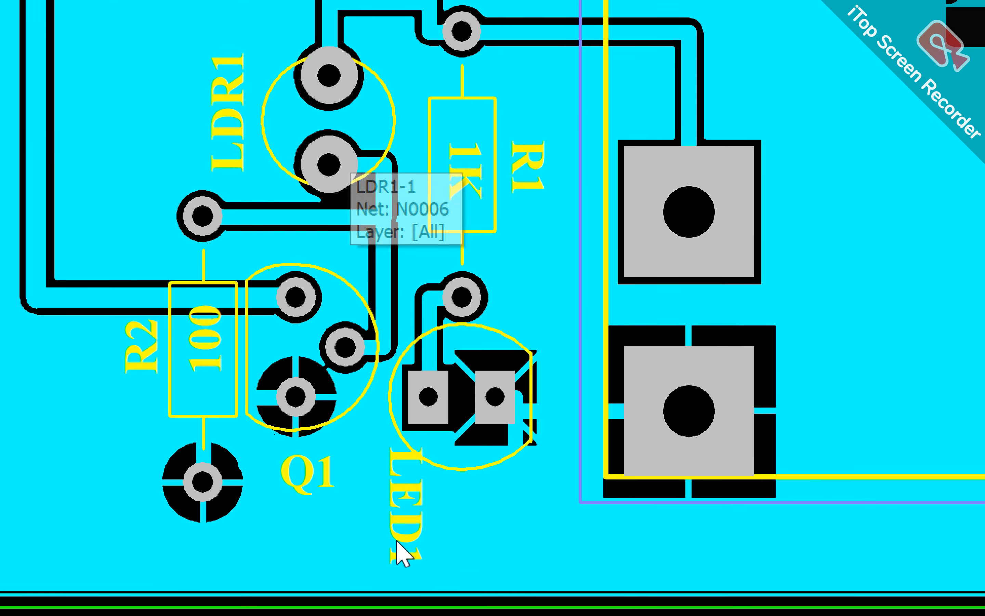
Rotate the LED1 name to read horizontally below its LED, and move the U1 name away from the pad towards the middle of its outline.
{"action": "left_click_drag", "start_coordinate": [398, 543], "coordinate": [434, 543]}
{"action": "key", "text": "r"}
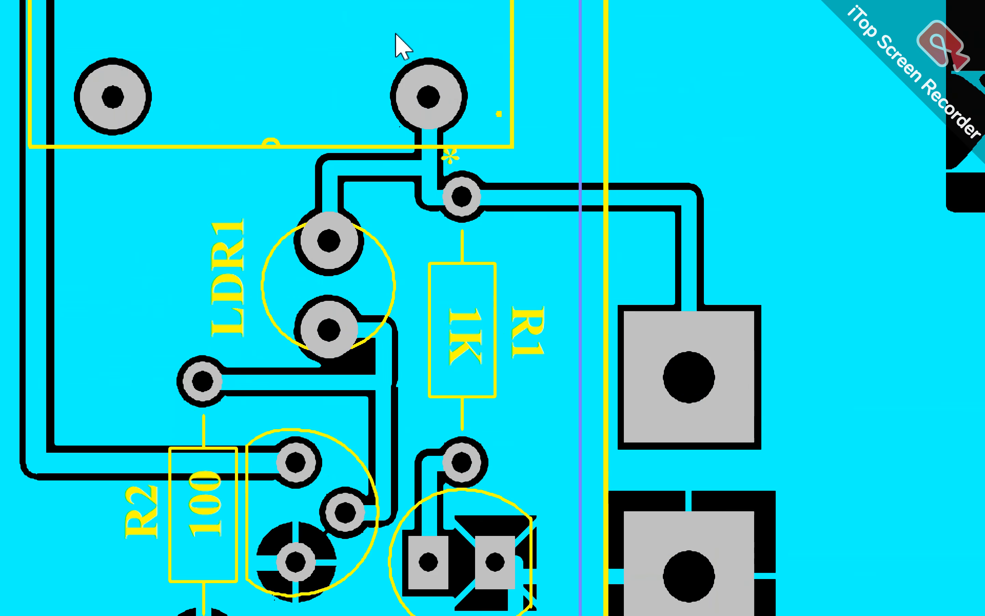
{"action": "left_click_drag", "start_coordinate": [426, 331], "coordinate": [372, 331]}
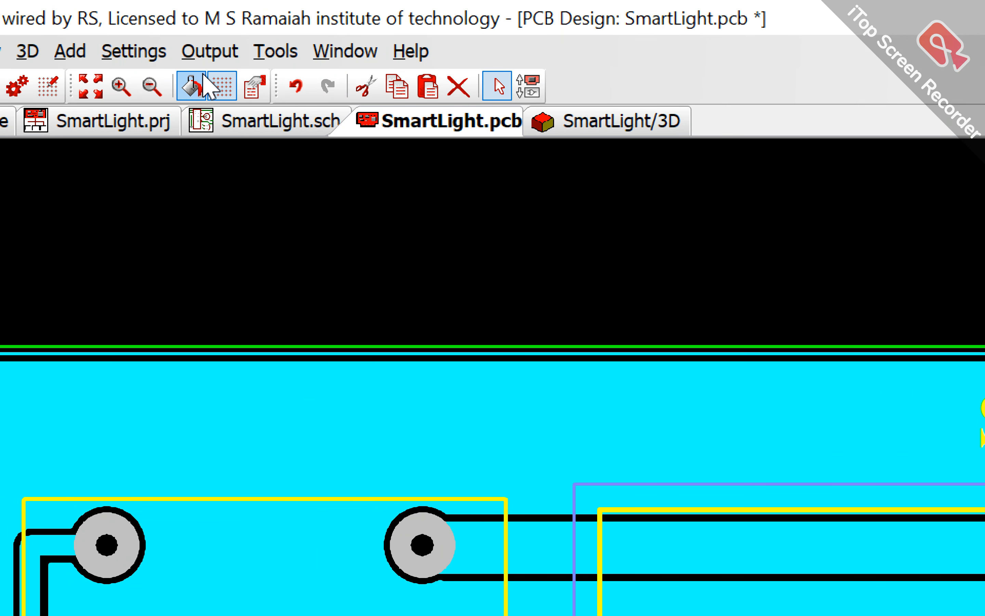
Apply the Copper line style's 0.06 width to all line styles in the design technology.
{"action": "left_click", "coordinate": [18, 85]}
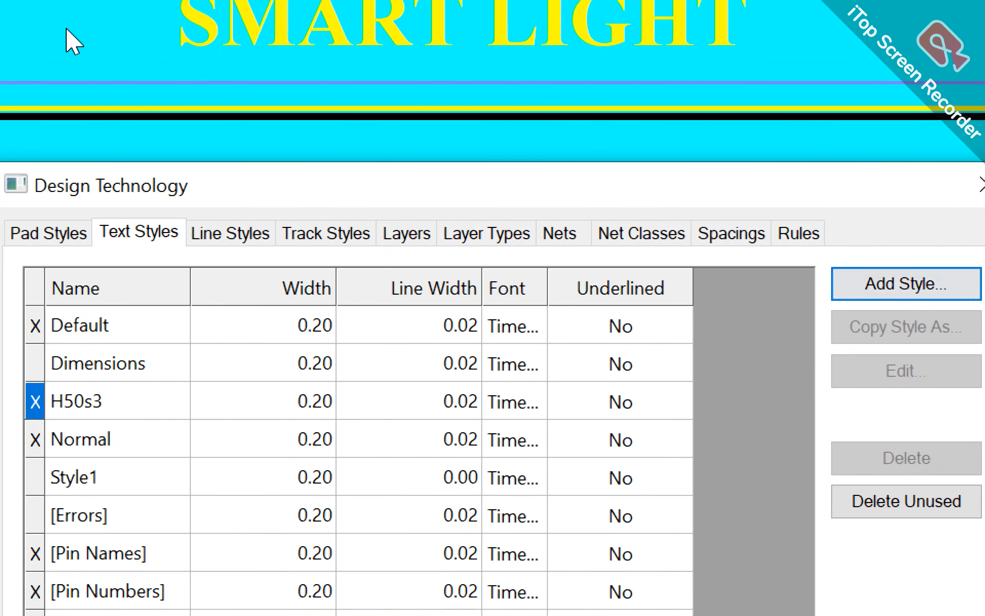
{"action": "left_click", "coordinate": [241, 236]}
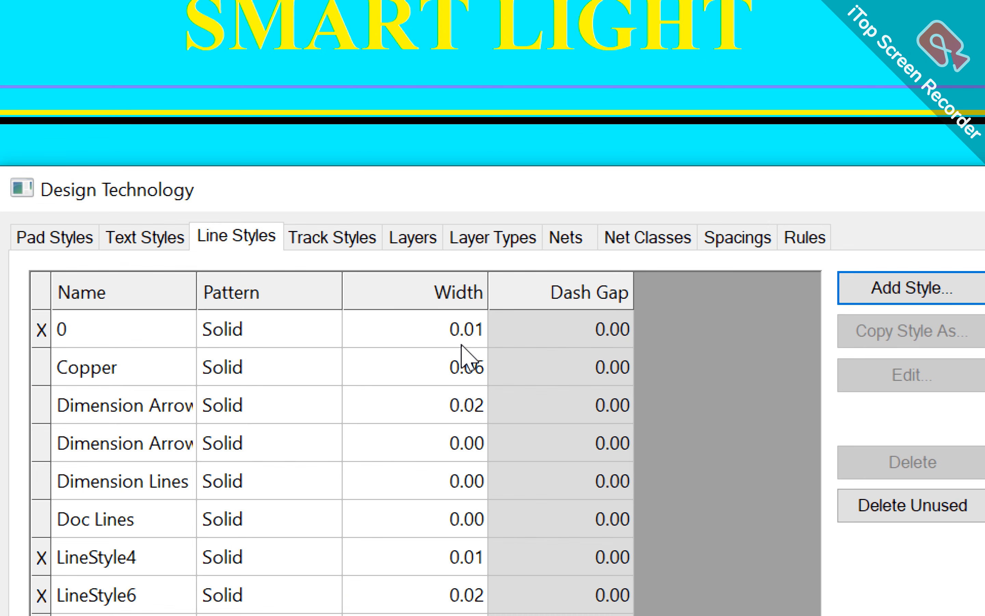
{"action": "left_click", "coordinate": [461, 368]}
{"action": "right_click", "coordinate": [463, 369]}
{"action": "left_click", "coordinate": [502, 385]}
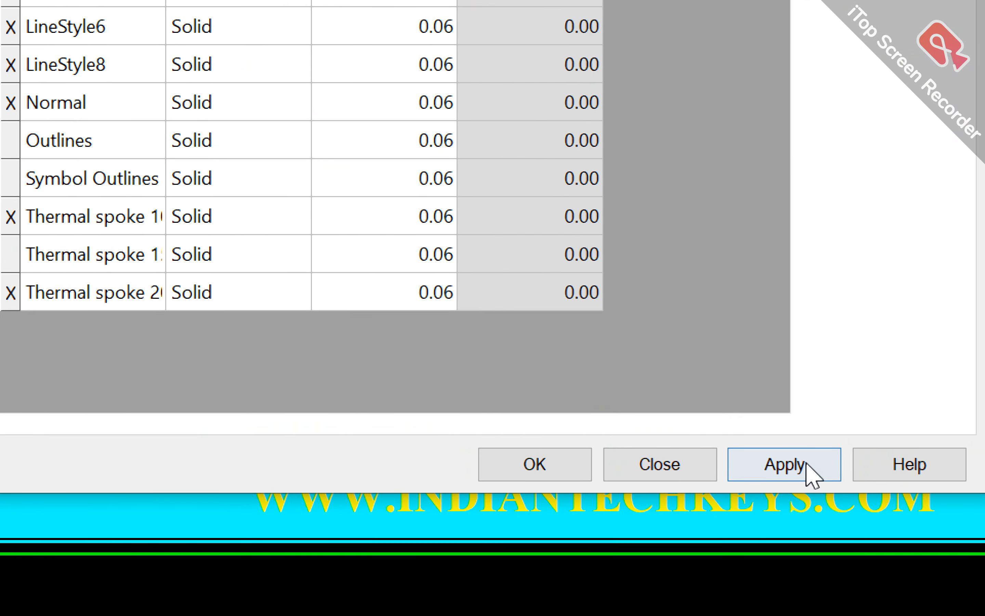
{"action": "left_click", "coordinate": [808, 469]}
{"action": "left_click", "coordinate": [501, 467]}
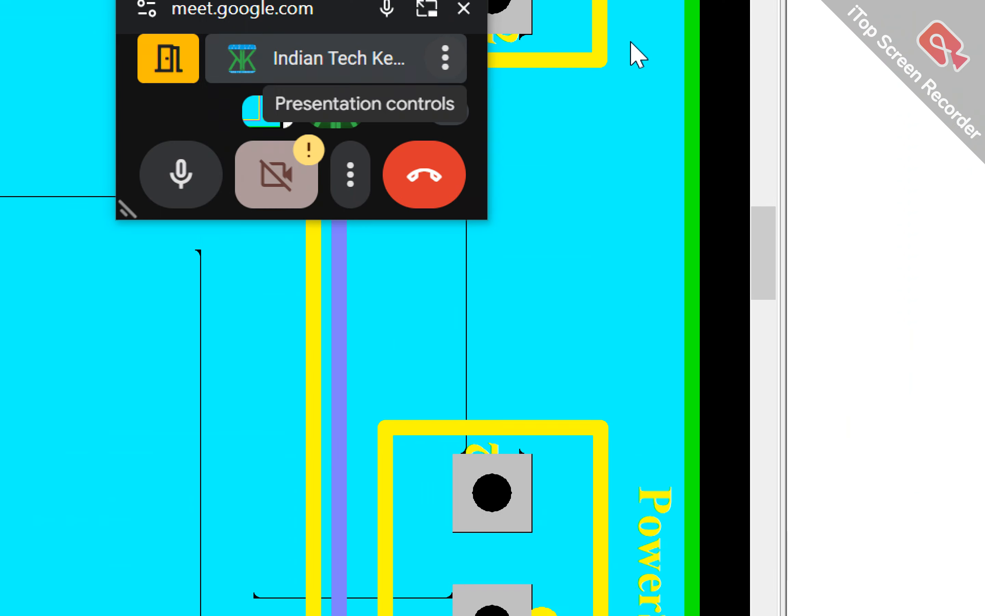
Shift the PowerSupply and Load names beside their connectors, and close the earlier SmartLight - PCB.pdf in the PDF viewer.
{"action": "left_click_drag", "start_coordinate": [655, 517], "coordinate": [655, 446]}
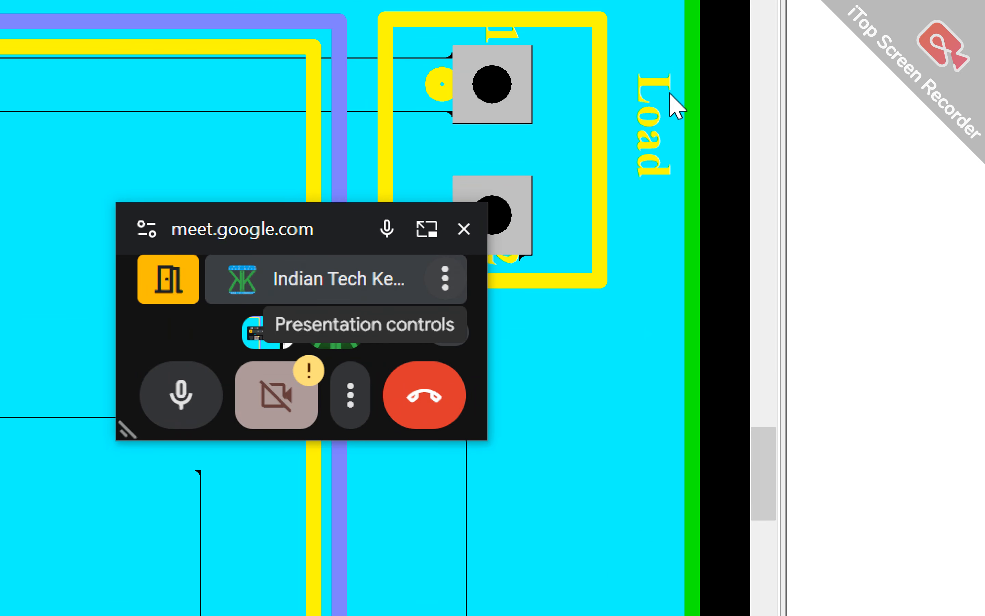
{"action": "left_click_drag", "start_coordinate": [648, 167], "coordinate": [638, 180]}
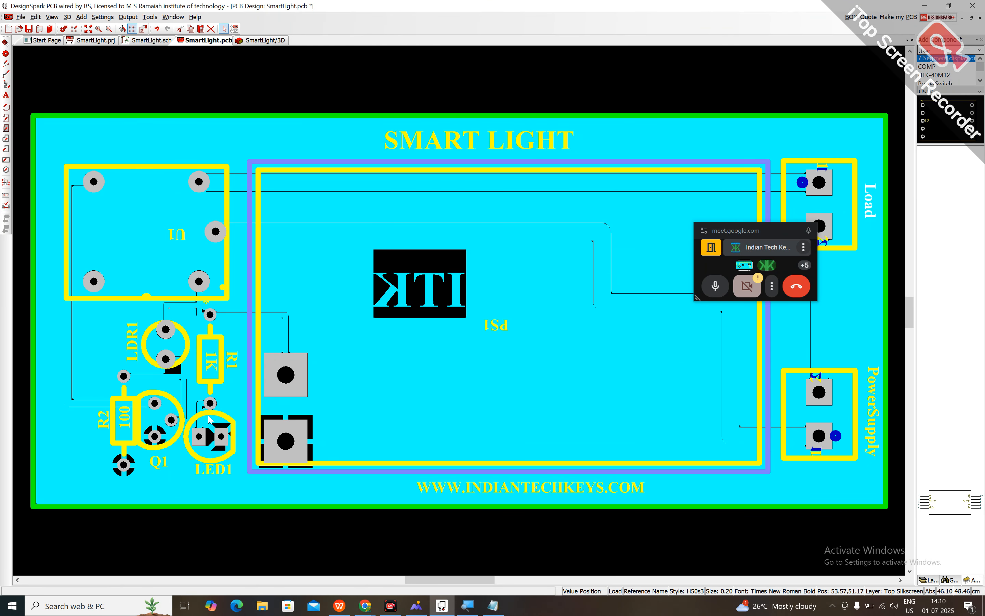
{"action": "left_click", "coordinate": [338, 605]}
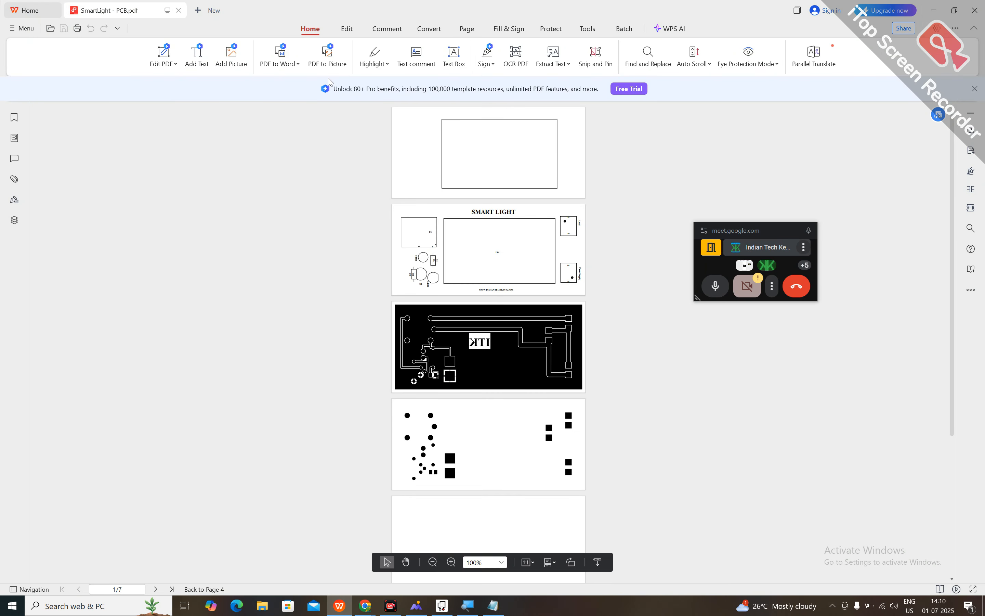
{"action": "left_click", "coordinate": [980, 6]}
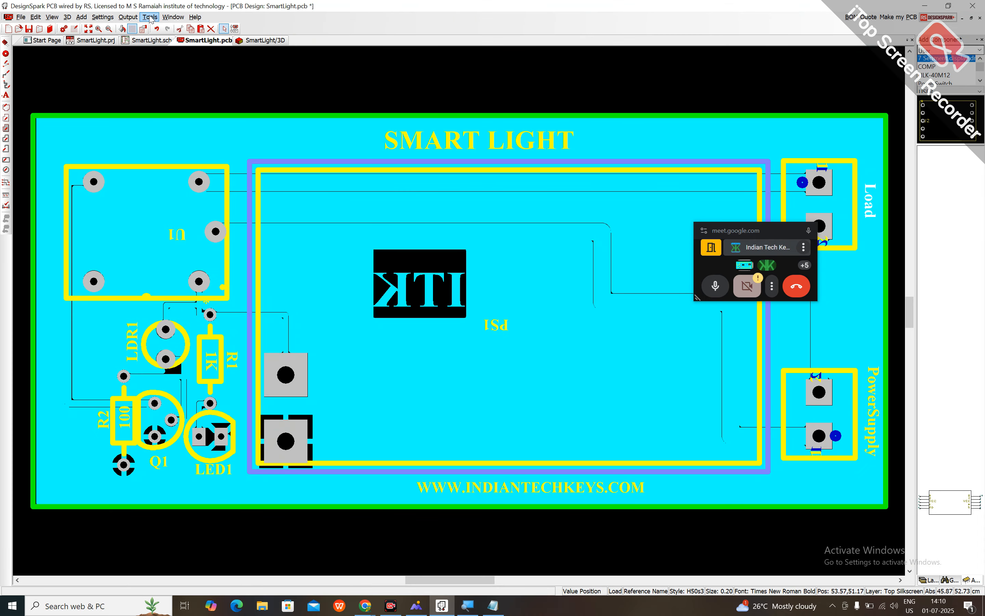
{"action": "left_click", "coordinate": [128, 16]}
{"action": "left_click", "coordinate": [144, 38]}
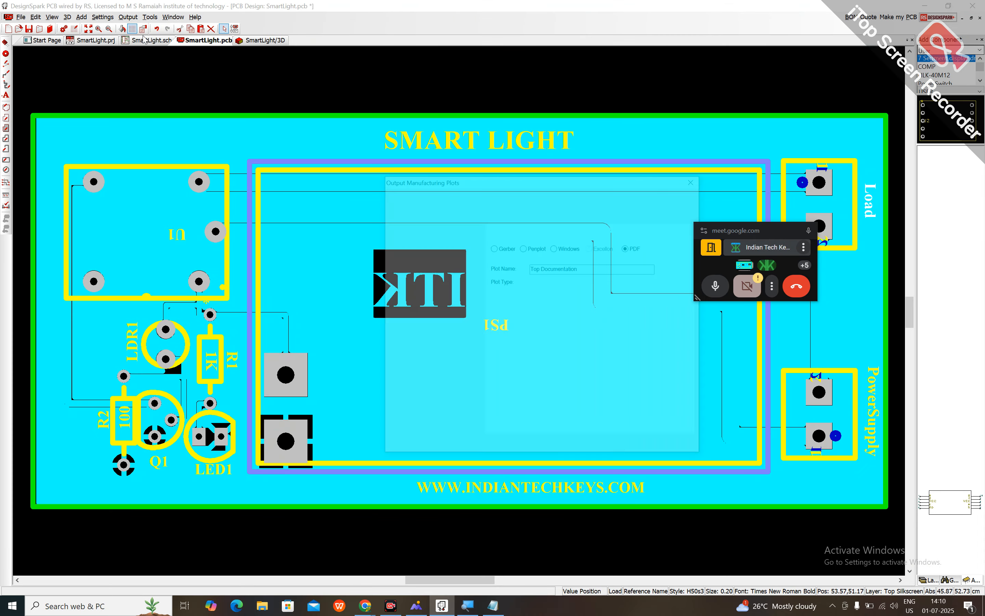
{"action": "left_click", "coordinate": [410, 195]}
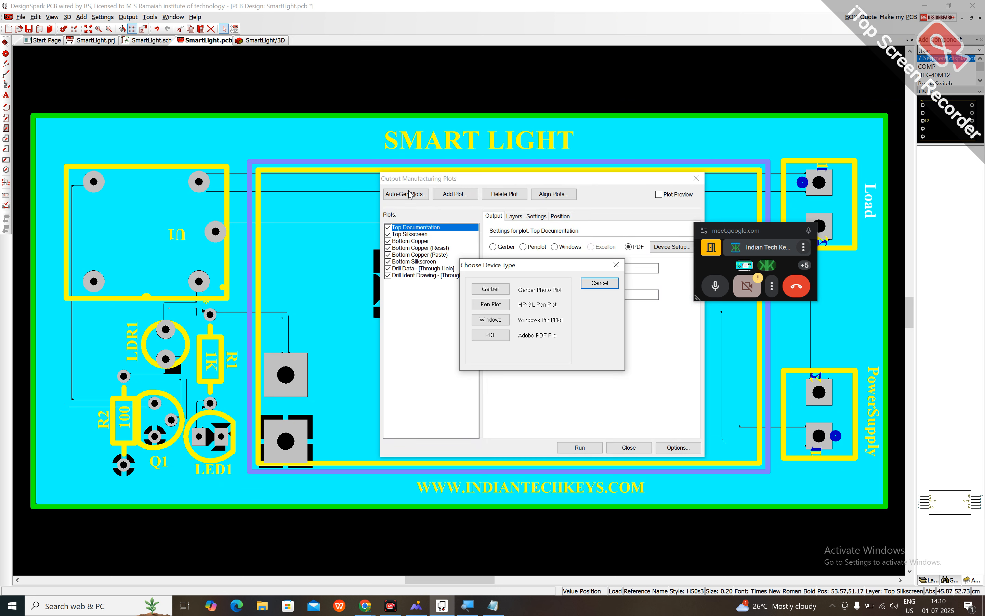
{"action": "left_click", "coordinate": [616, 265]}
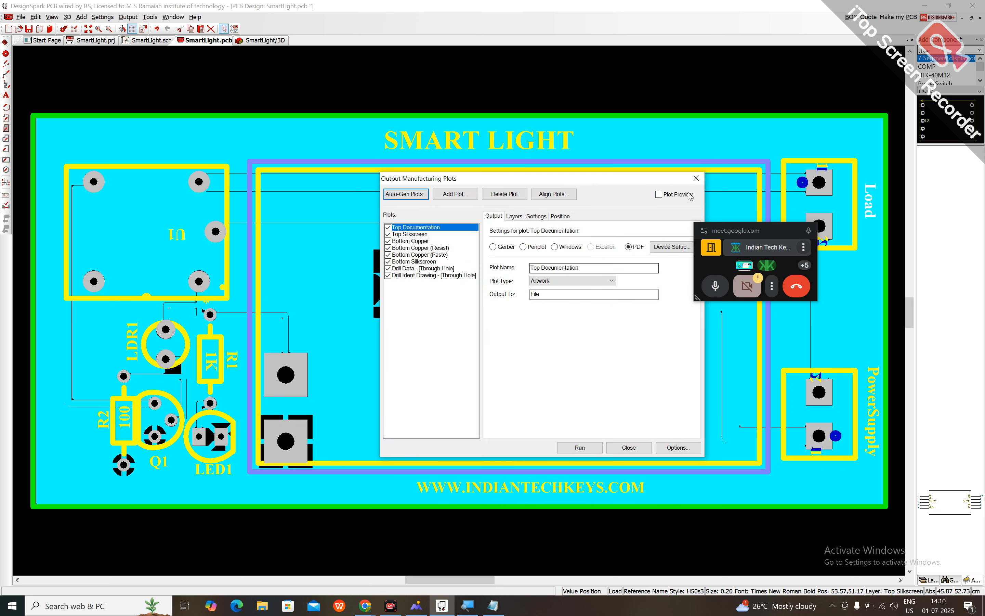
{"action": "left_click", "coordinate": [696, 179]}
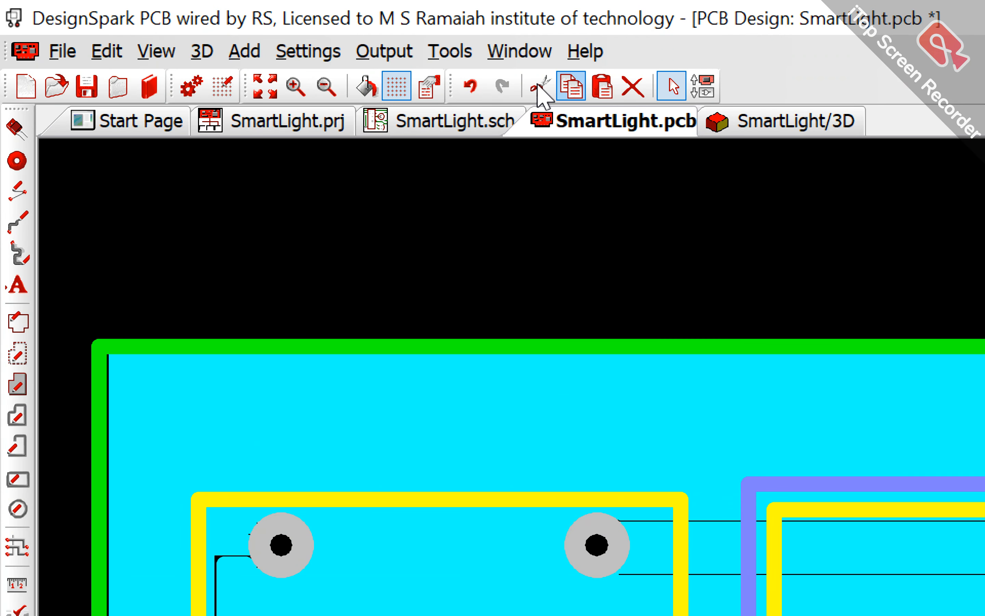
Auto-generate the manufacturing plots as PDF for all layer types and sides, including the NC Drill and Drill Ident plots.
{"action": "left_click", "coordinate": [377, 56]}
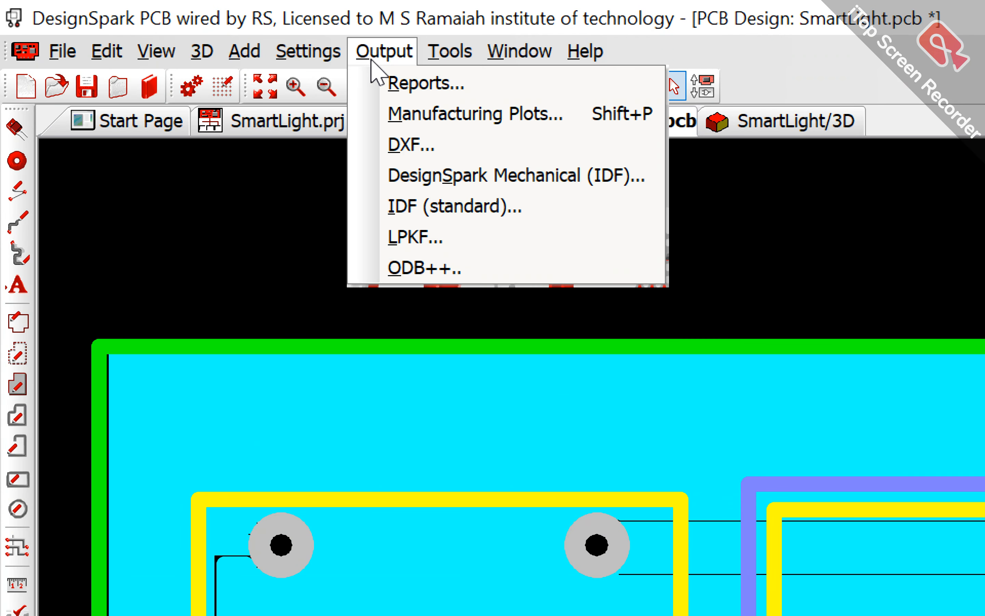
{"action": "left_click", "coordinate": [427, 114]}
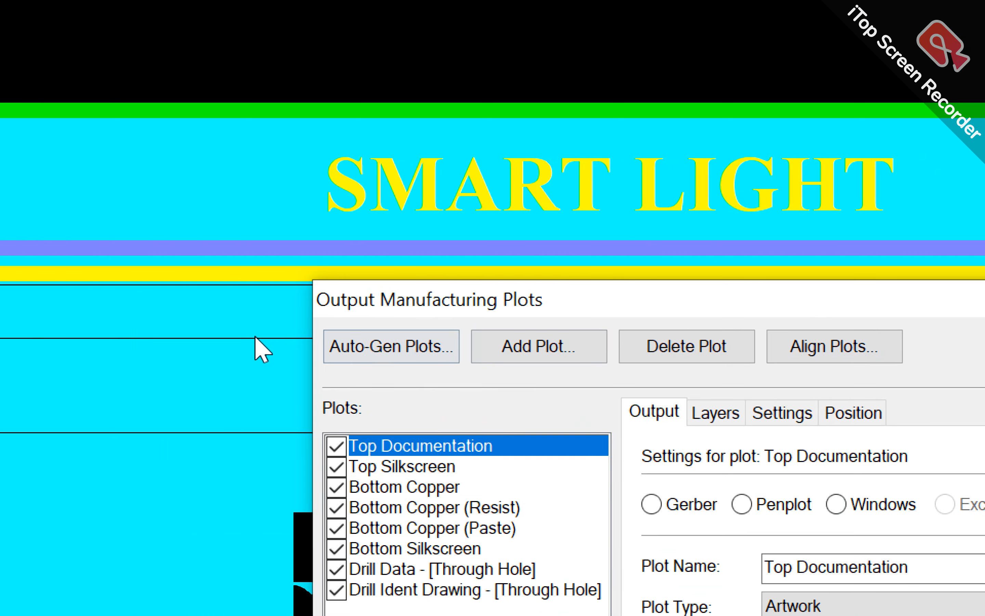
{"action": "left_click", "coordinate": [383, 350]}
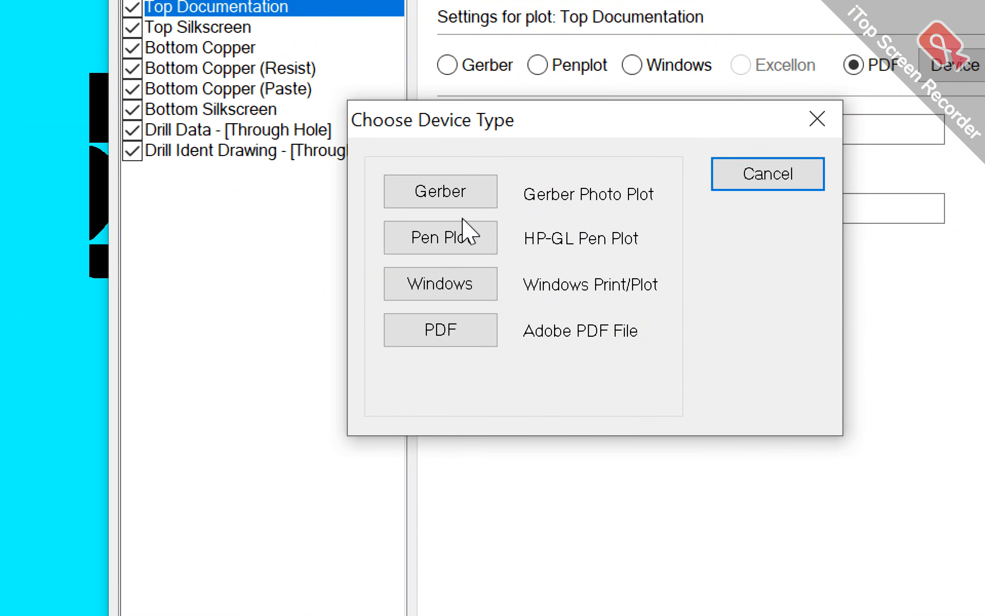
{"action": "left_click", "coordinate": [448, 328]}
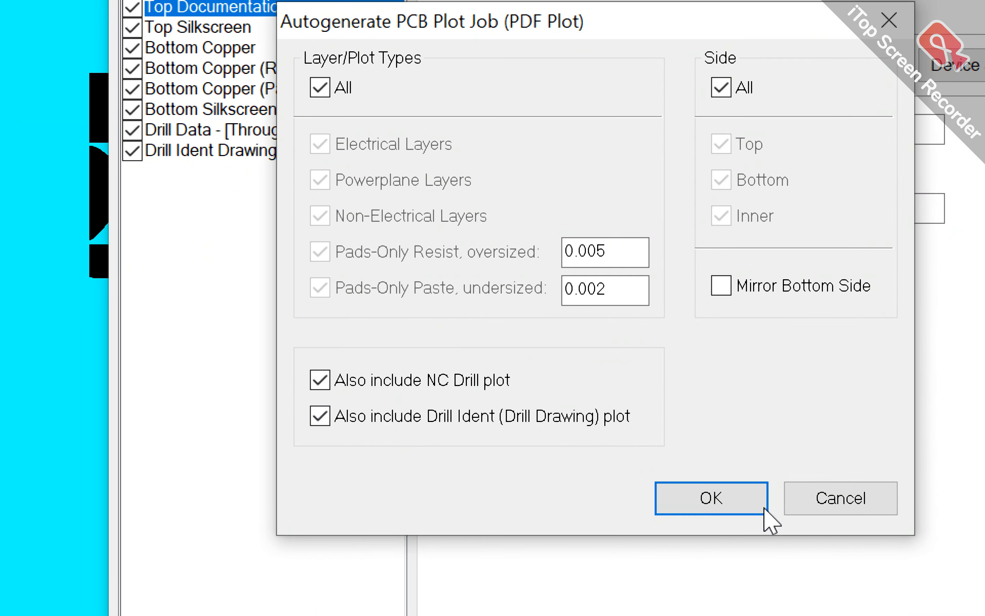
{"action": "left_click", "coordinate": [761, 507]}
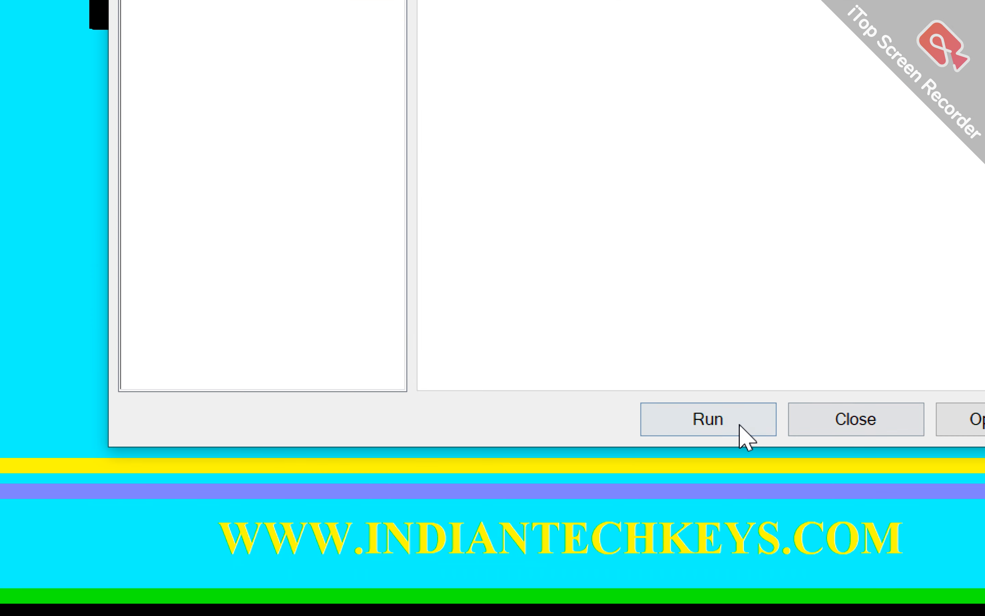
Run the PDF plot output, look over the generated PDF, and close it together with the plot report.
{"action": "left_click", "coordinate": [747, 436]}
{"action": "left_click", "coordinate": [612, 132]}
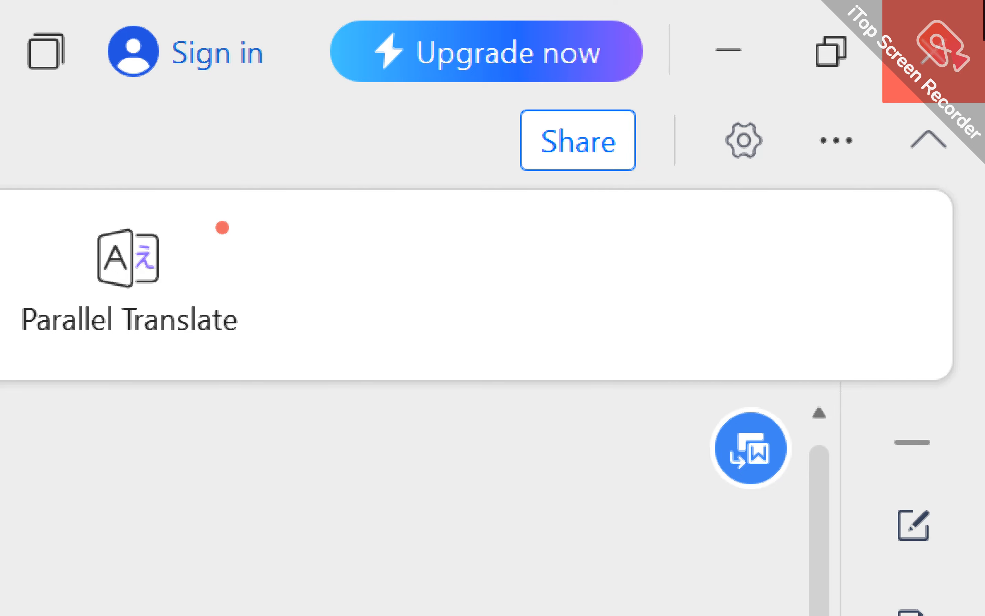
{"action": "left_click", "coordinate": [983, 3]}
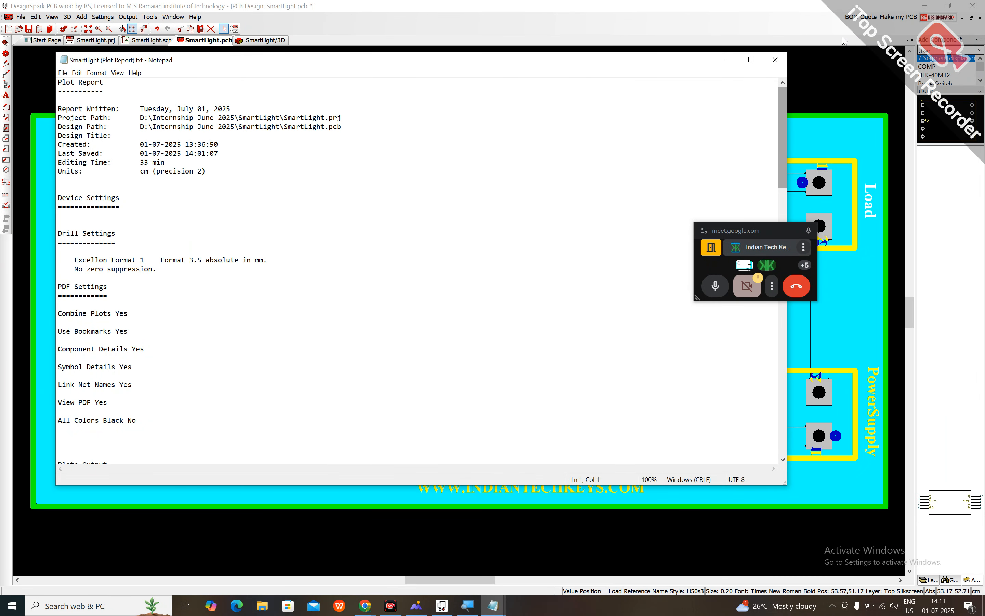
{"action": "left_click", "coordinate": [776, 60]}
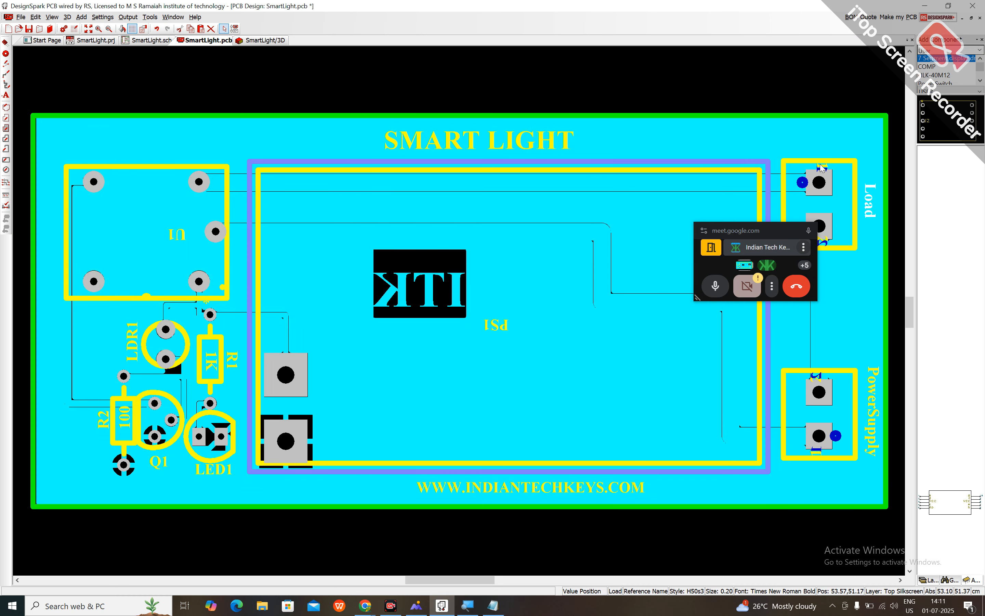
Delete the poured DCGRND copper shape from Bottom Copper and select the remaining copper pour area outline.
{"action": "left_click", "coordinate": [811, 135]}
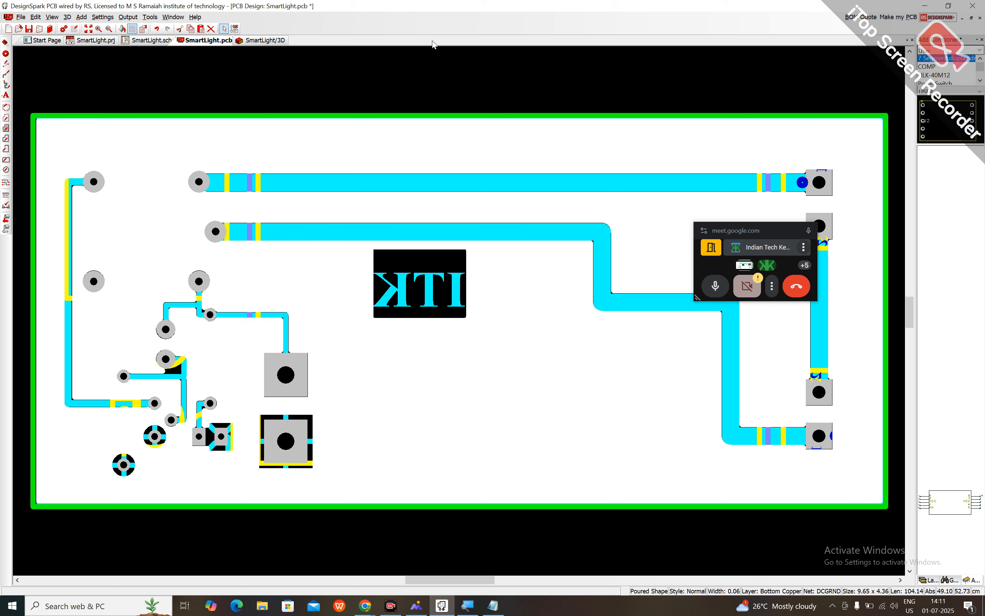
{"action": "left_click", "coordinate": [211, 31]}
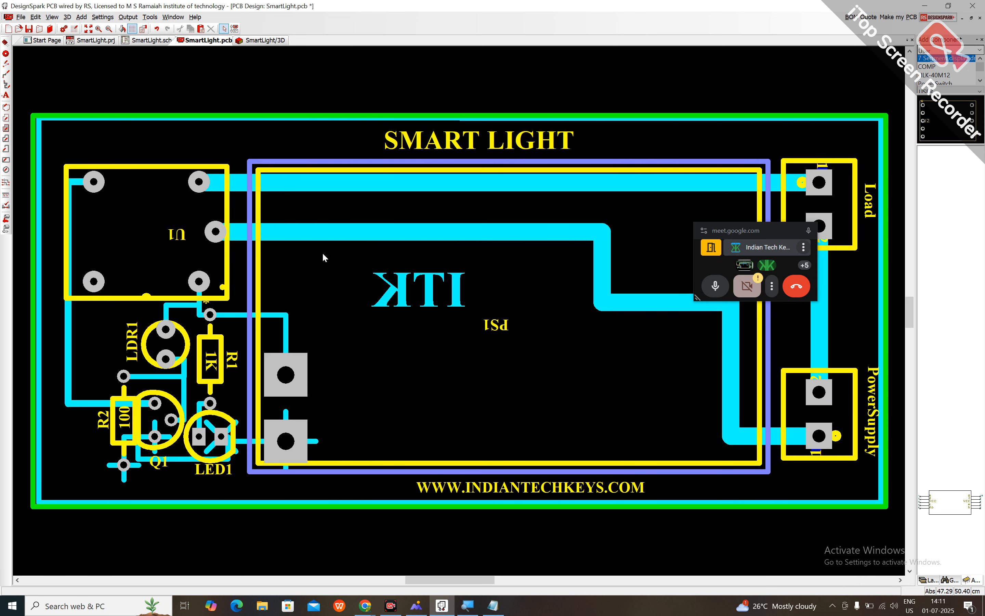
{"action": "left_click", "coordinate": [322, 501]}
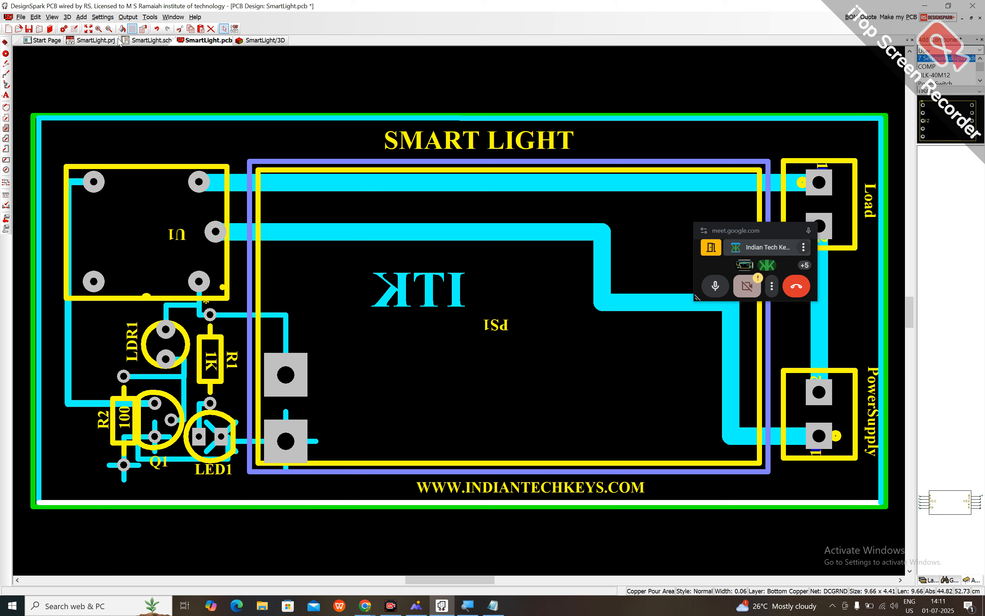
Auto-generate the manufacturing plots for the PDF device again and run the output, continuing without the board outline.
{"action": "left_click", "coordinate": [129, 18]}
{"action": "left_click", "coordinate": [150, 40]}
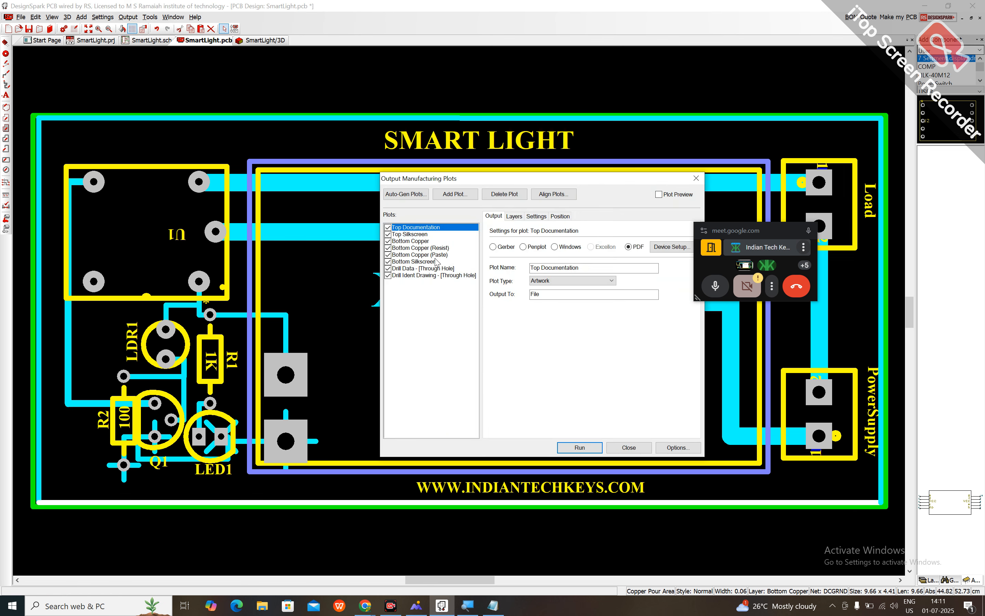
{"action": "left_click", "coordinate": [406, 194]}
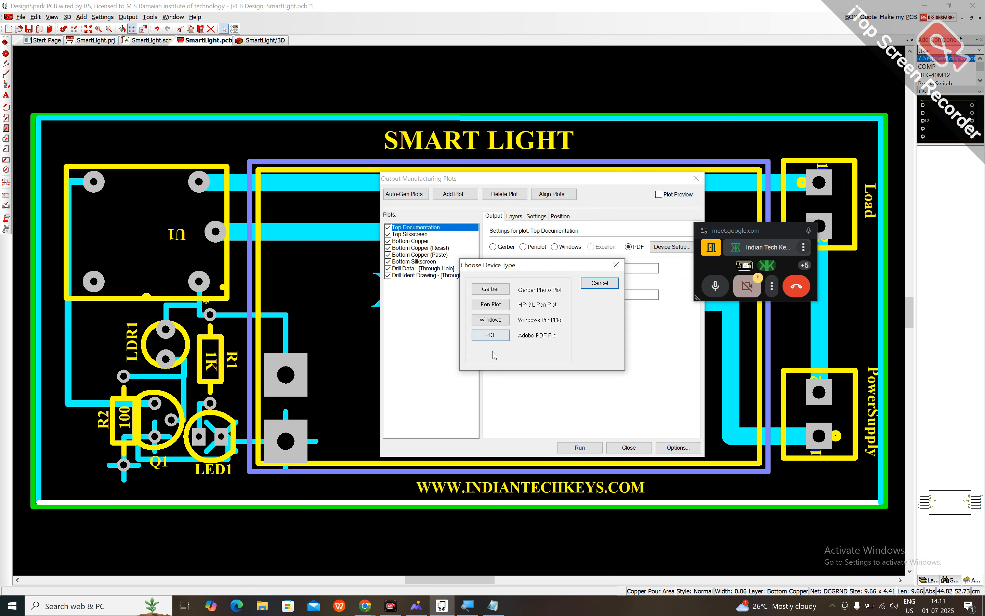
{"action": "left_click", "coordinate": [492, 338]}
{"action": "left_click", "coordinate": [565, 391]}
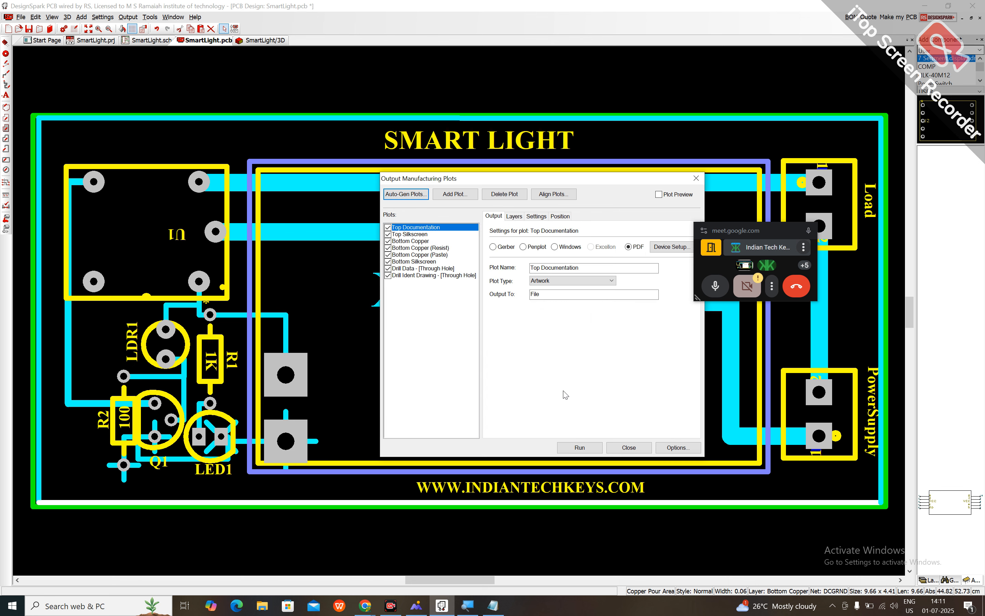
{"action": "left_click", "coordinate": [579, 446]}
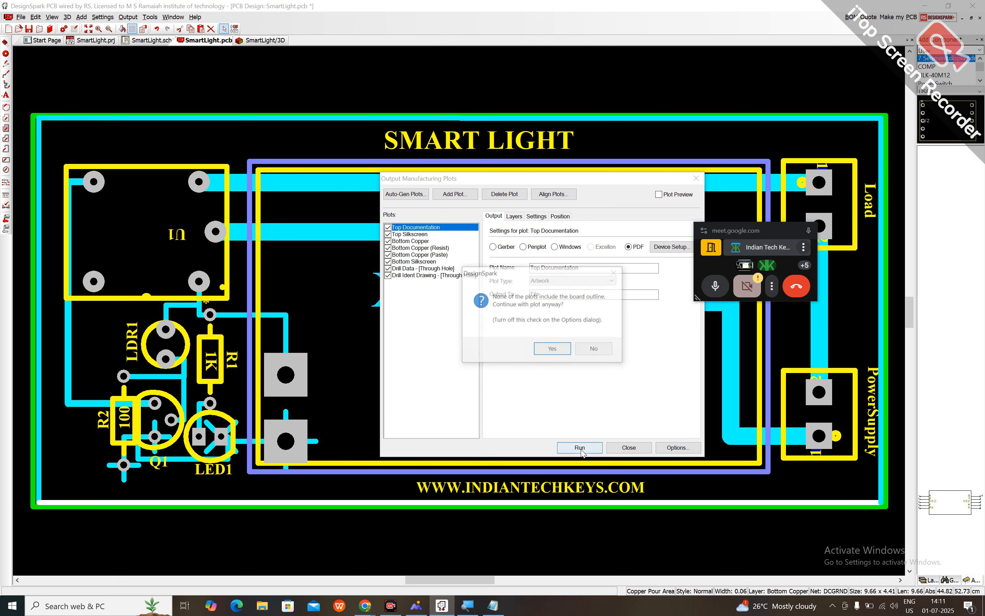
{"action": "left_click", "coordinate": [554, 349]}
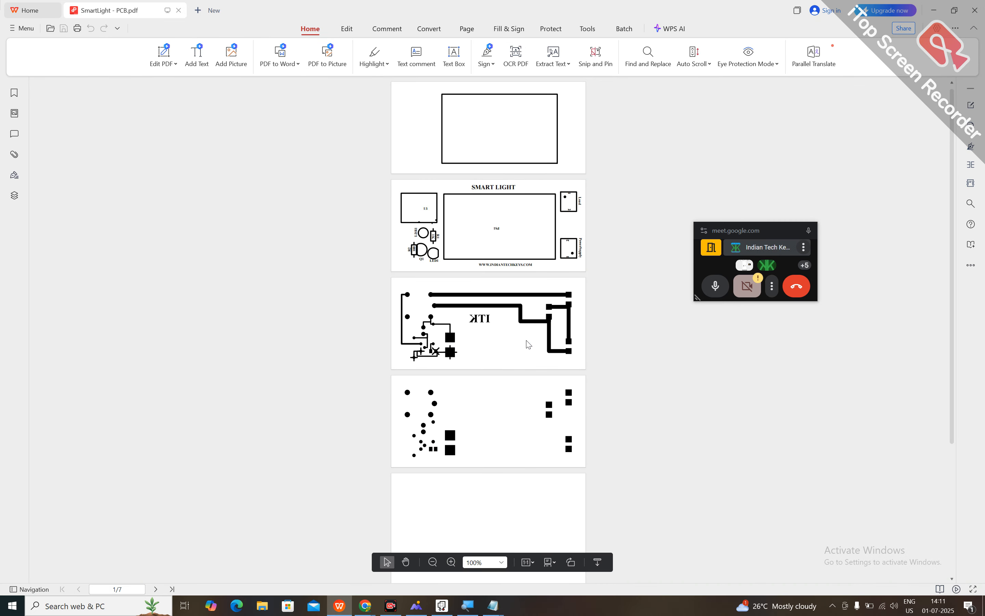
{"action": "key", "text": "super"}
{"action": "key", "text": "super"}
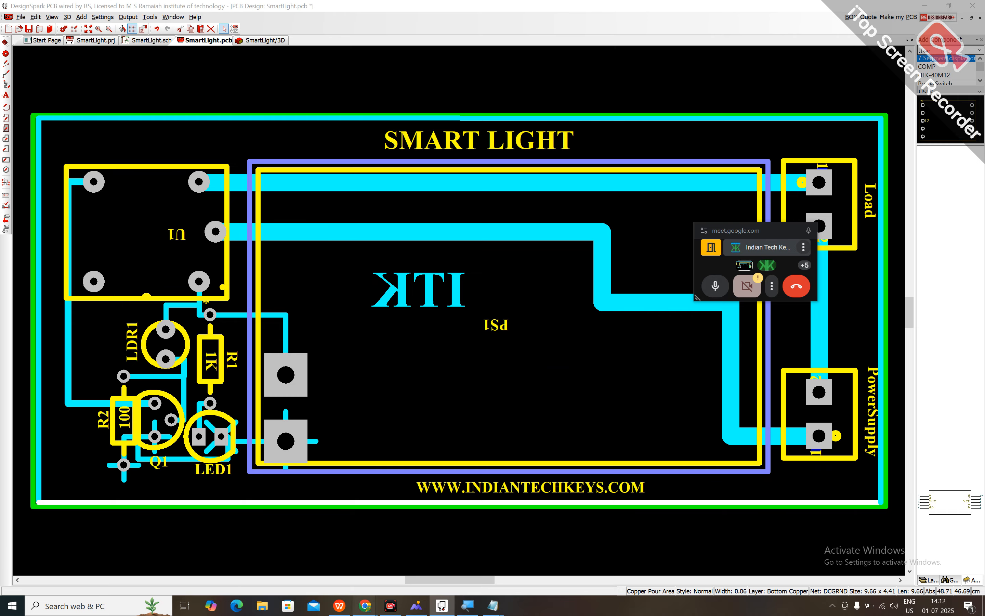
Return the floating Google Meet window to its browser tab and switch back to the SmartLight board in DesignSpark PCB.
{"action": "mouse_move", "coordinate": [366, 606]}
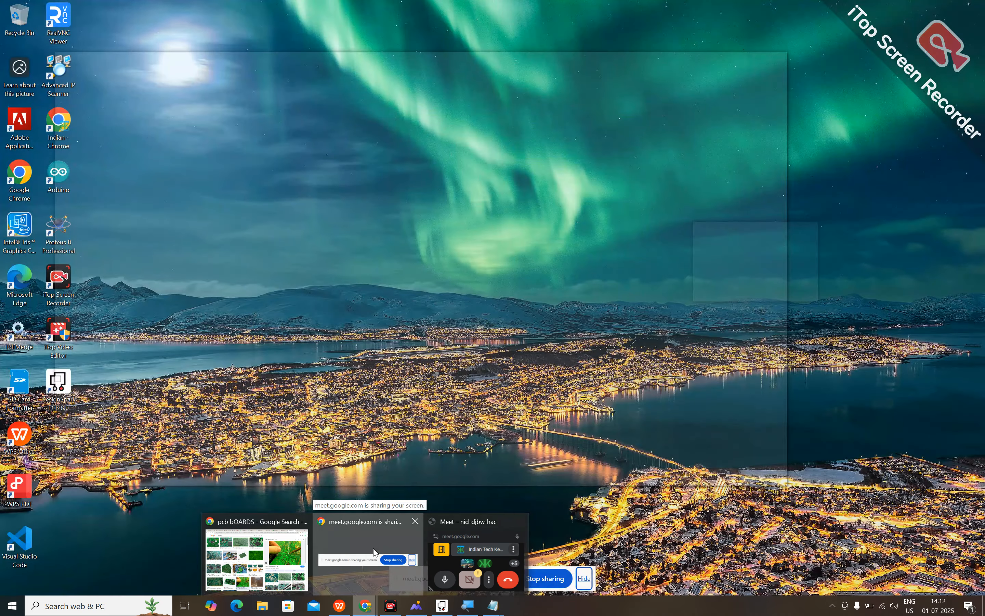
{"action": "left_click", "coordinate": [372, 548]}
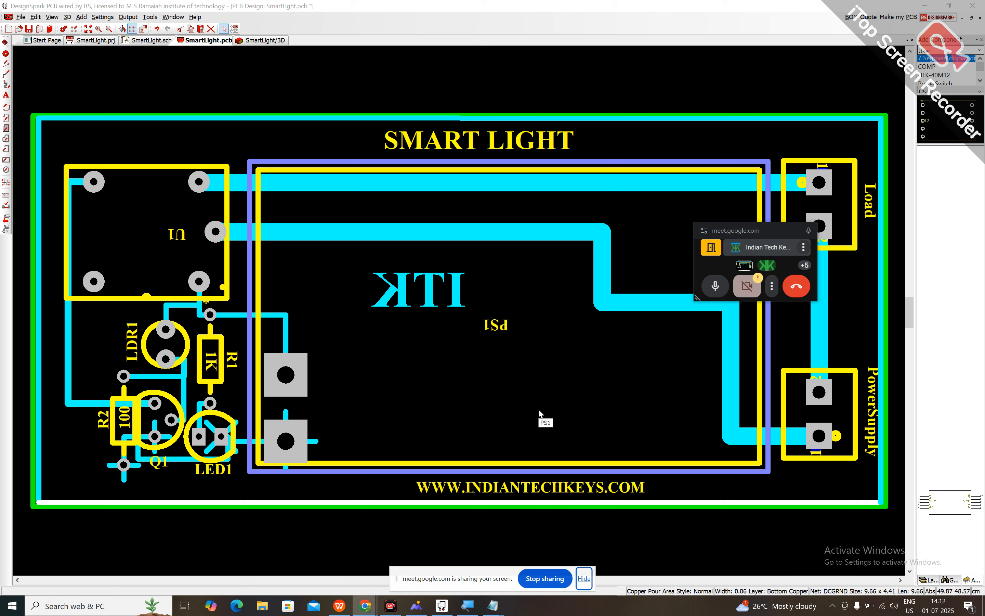
{"action": "left_click", "coordinate": [552, 326]}
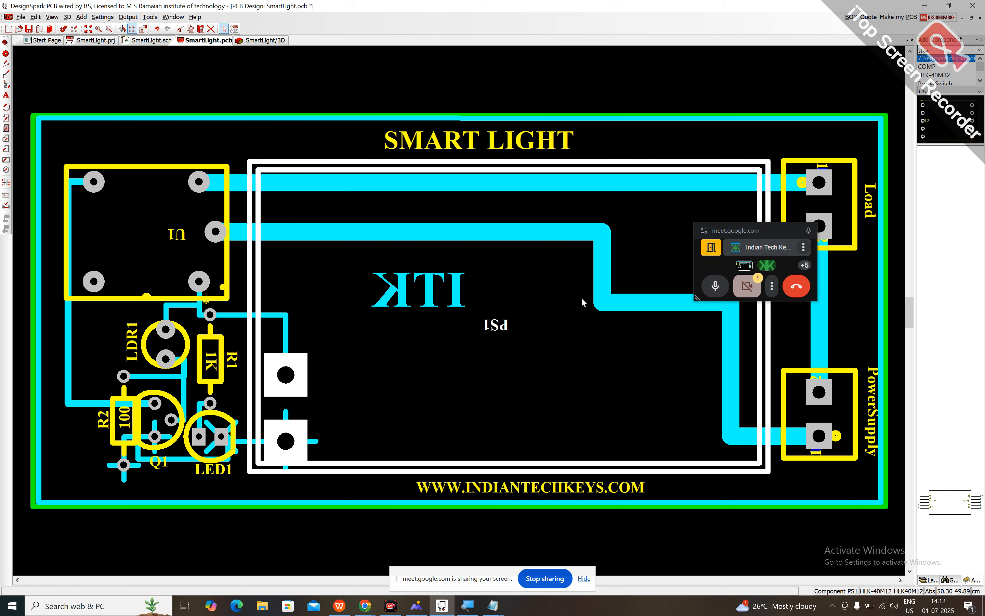
{"action": "left_click_drag", "start_coordinate": [820, 301], "coordinate": [904, 494]}
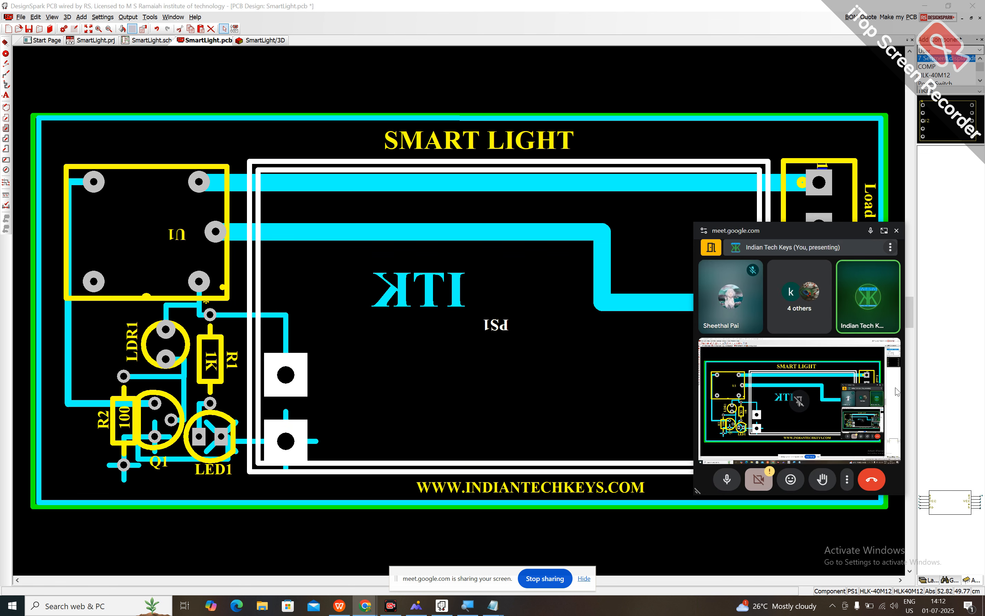
{"action": "left_click", "coordinate": [884, 231]}
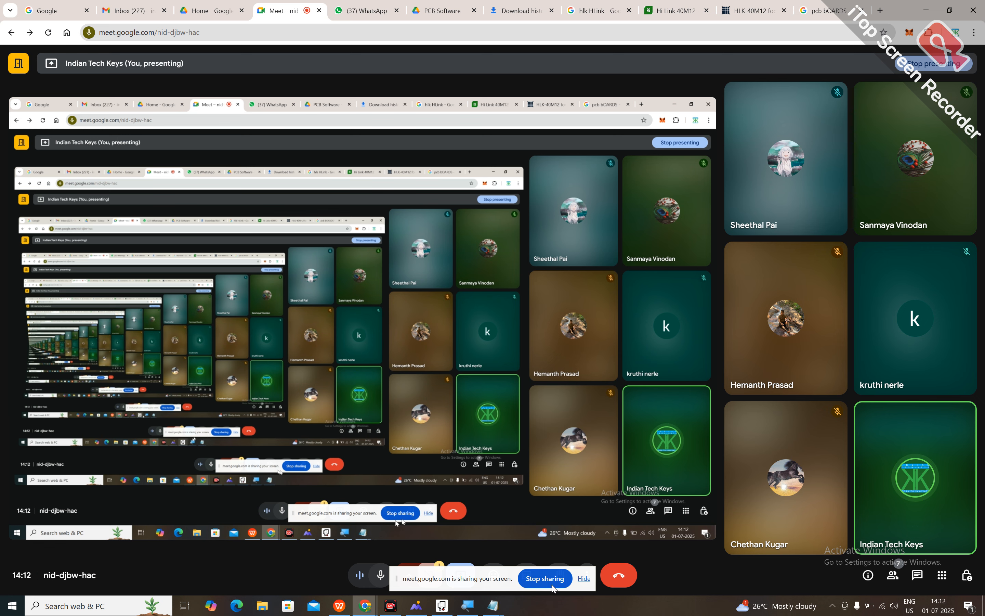
{"action": "left_click", "coordinate": [433, 611]}
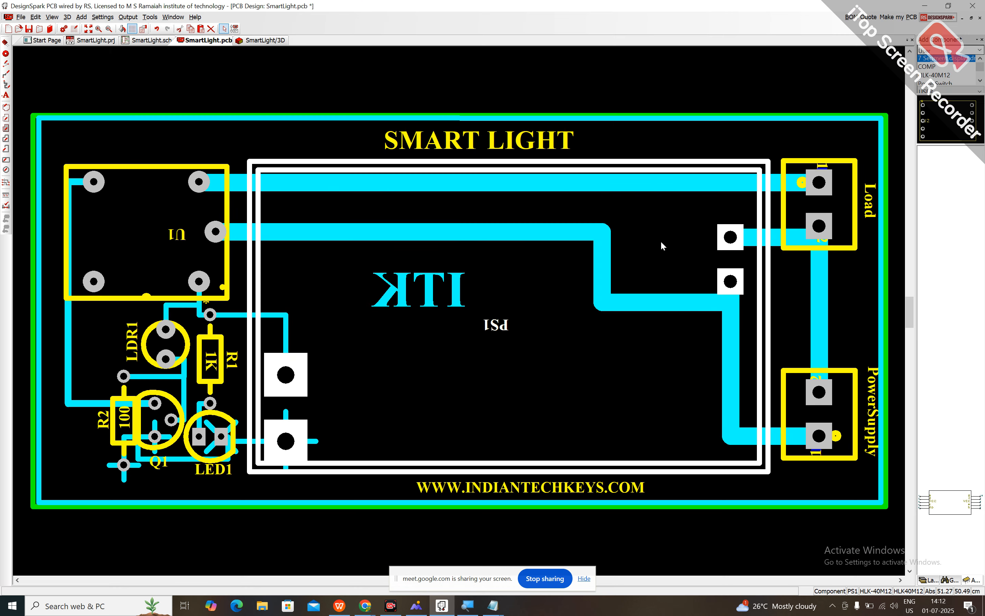